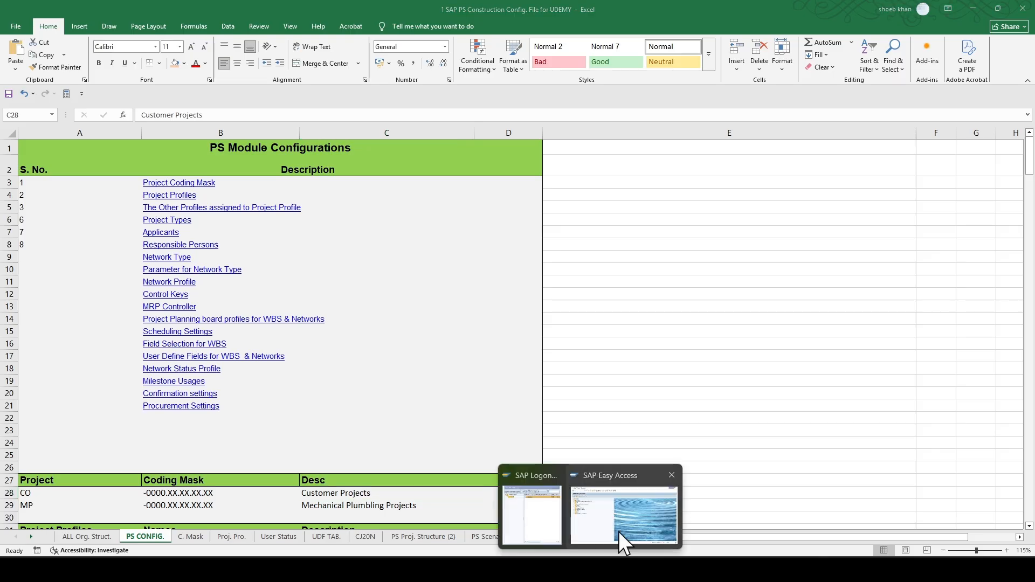
- Switch to SAP Easy Access and open the system status to check the database user
{"action": "left_click", "coordinate": [619, 532]}
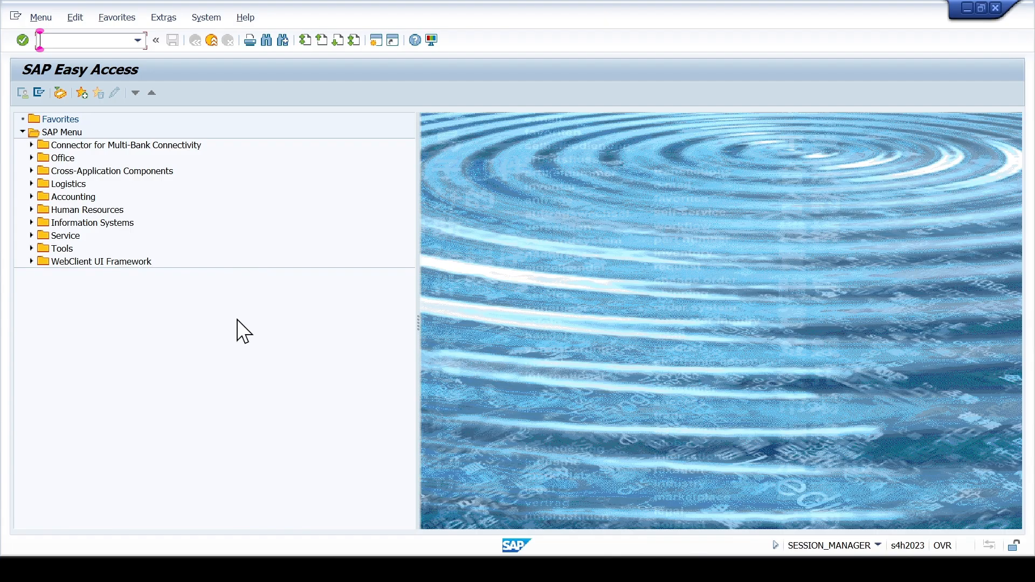
{"action": "left_click", "coordinate": [209, 19]}
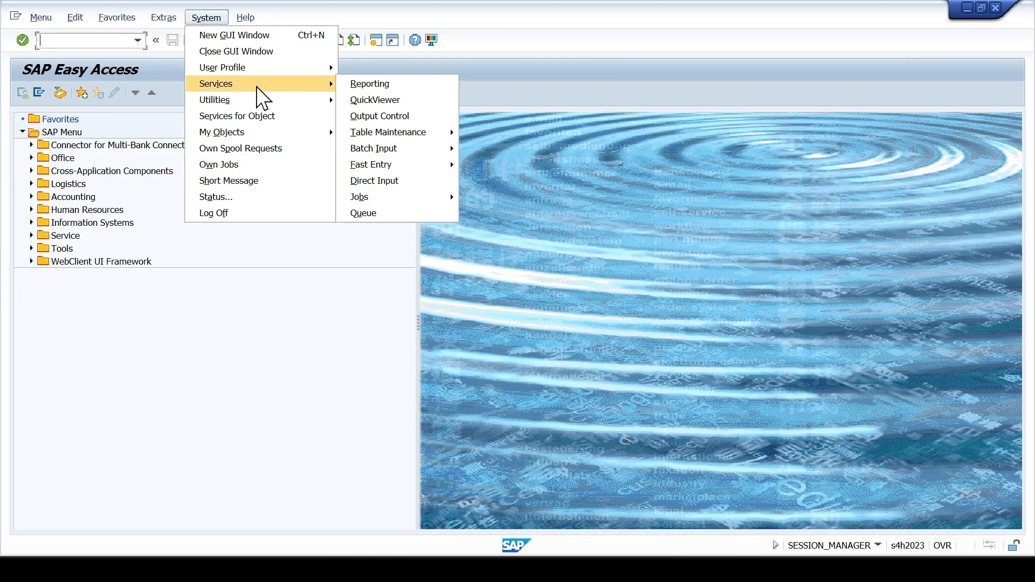
{"action": "left_click", "coordinate": [263, 197]}
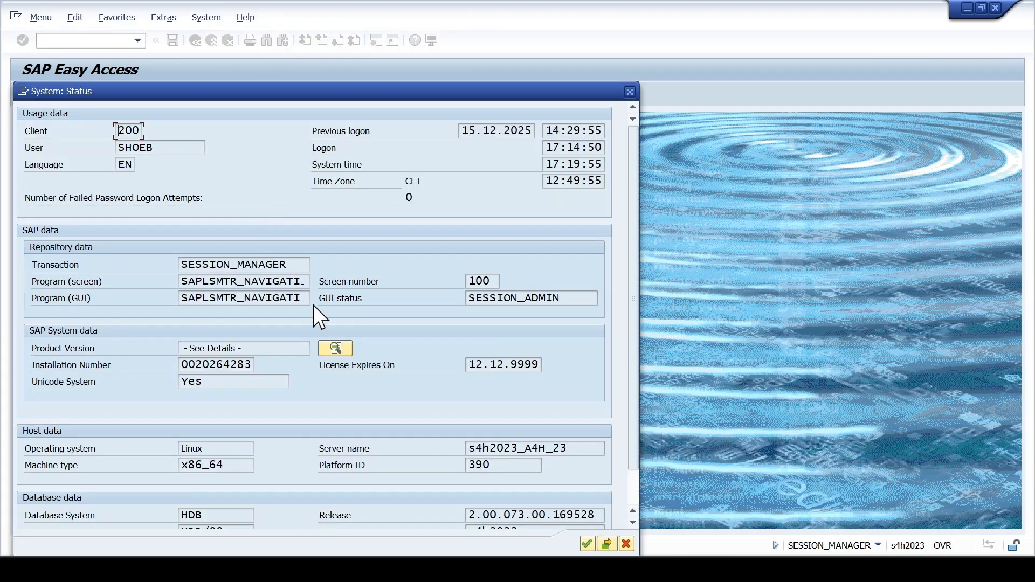
{"action": "left_click_drag", "start_coordinate": [421, 90], "coordinate": [428, 42]}
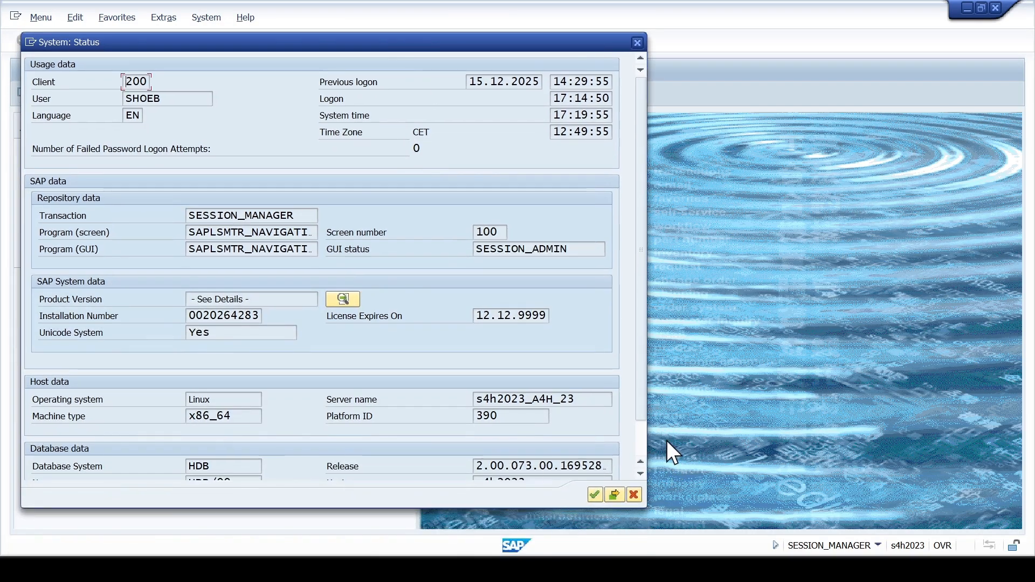
{"action": "scroll", "coordinate": [640, 442], "scroll_direction": "down", "scroll_amount": 2}
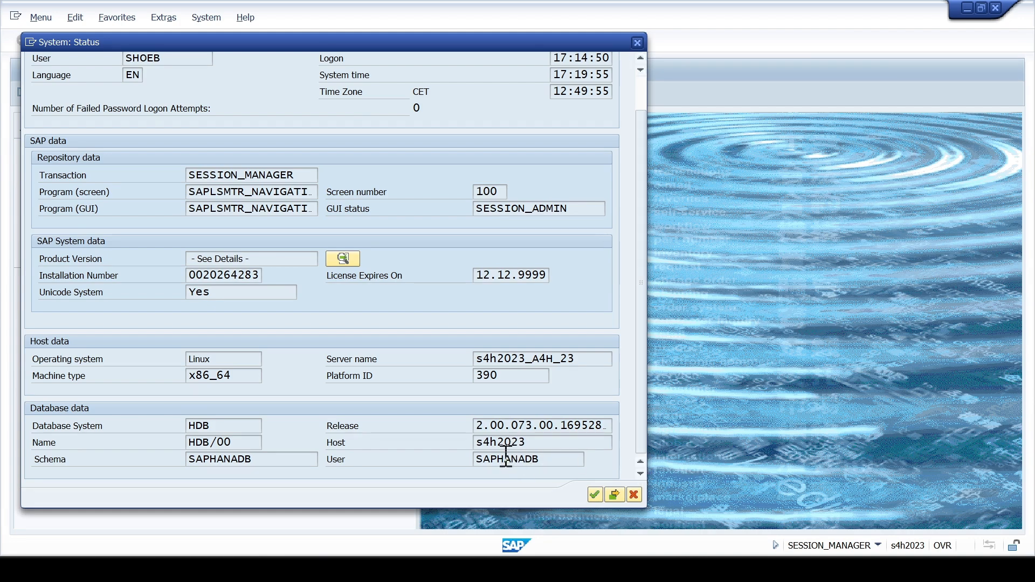
{"action": "left_click_drag", "start_coordinate": [473, 461], "coordinate": [551, 461]}
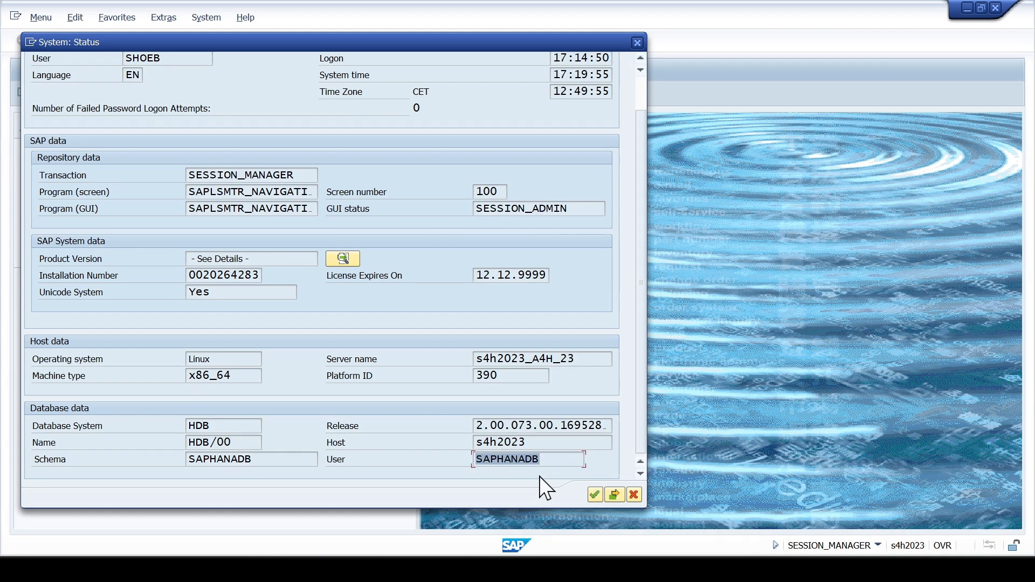
- Check the installed product versions in the system status details and close the status information
{"action": "left_click", "coordinate": [344, 258]}
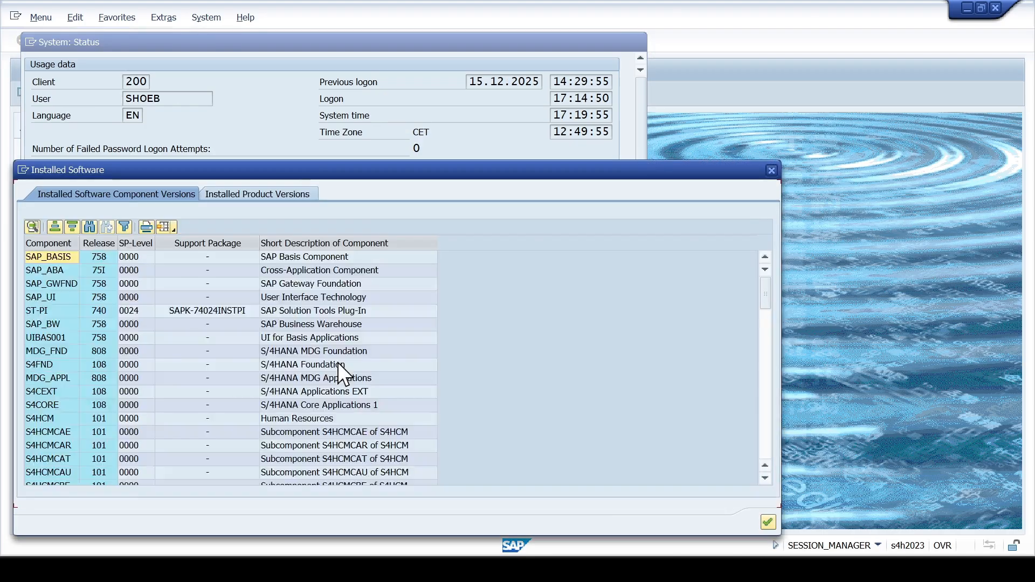
{"action": "left_click_drag", "start_coordinate": [393, 170], "coordinate": [571, 112]}
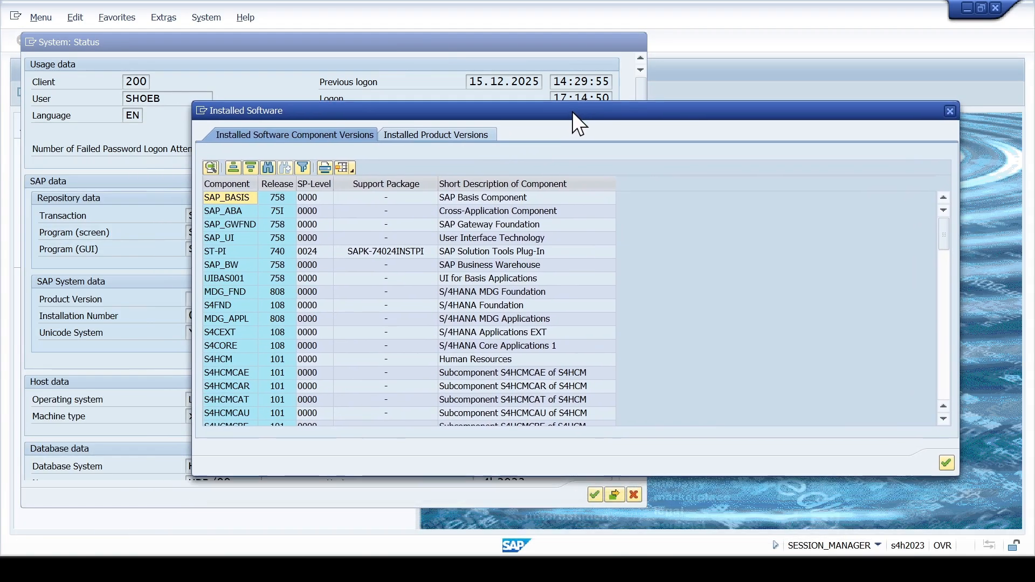
{"action": "left_click", "coordinate": [407, 137]}
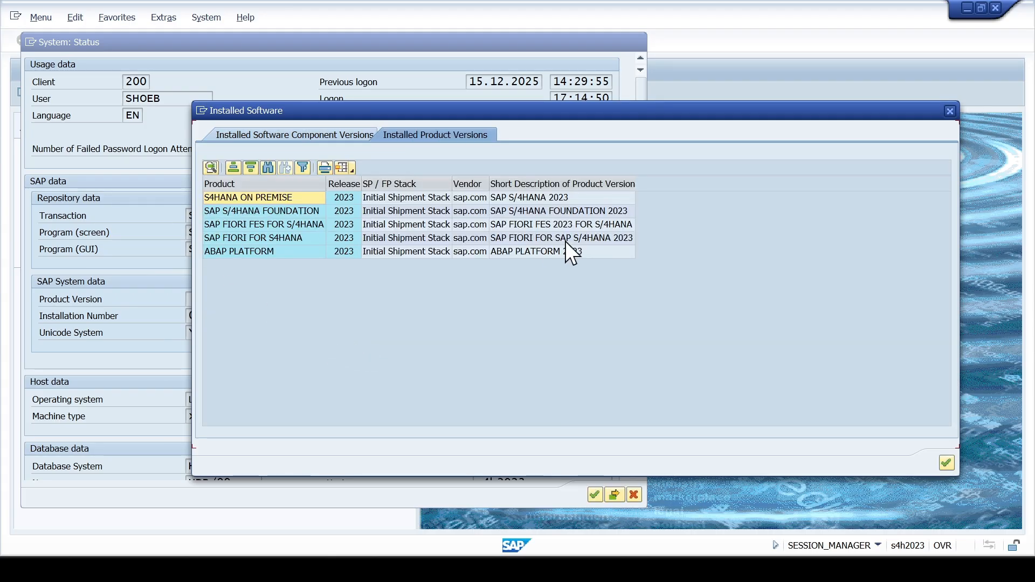
{"action": "left_click", "coordinate": [951, 111]}
{"action": "left_click", "coordinate": [620, 43]}
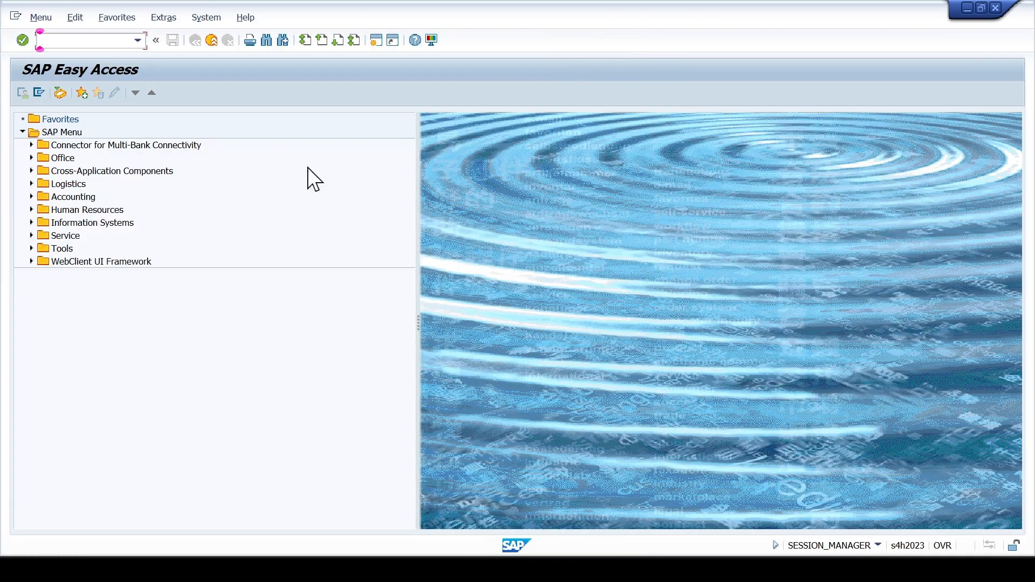
- Run transaction /nsimg to display the SAP Customizing Implementation Guide
{"action": "left_click", "coordinate": [138, 41]}
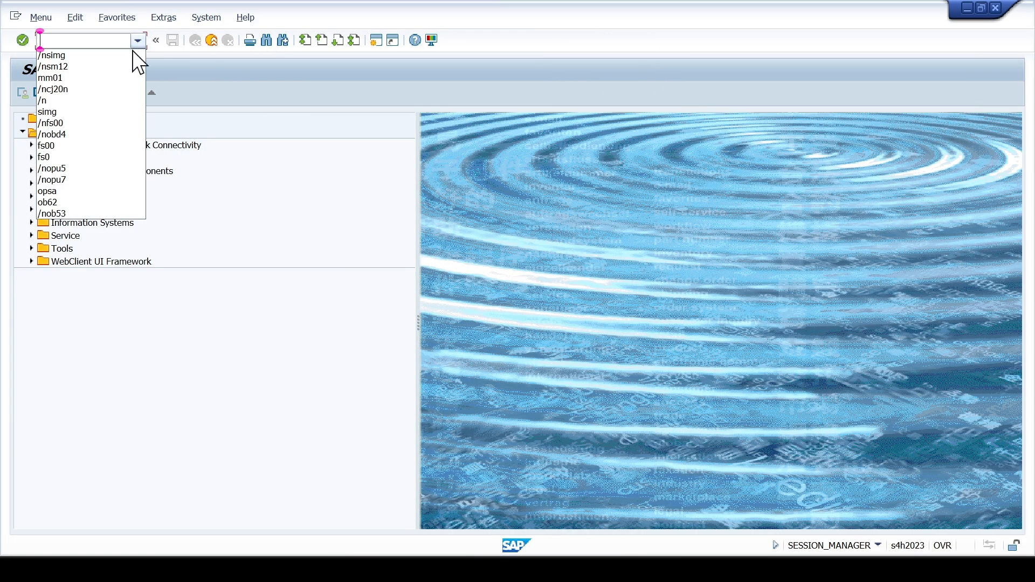
{"action": "left_click", "coordinate": [132, 54]}
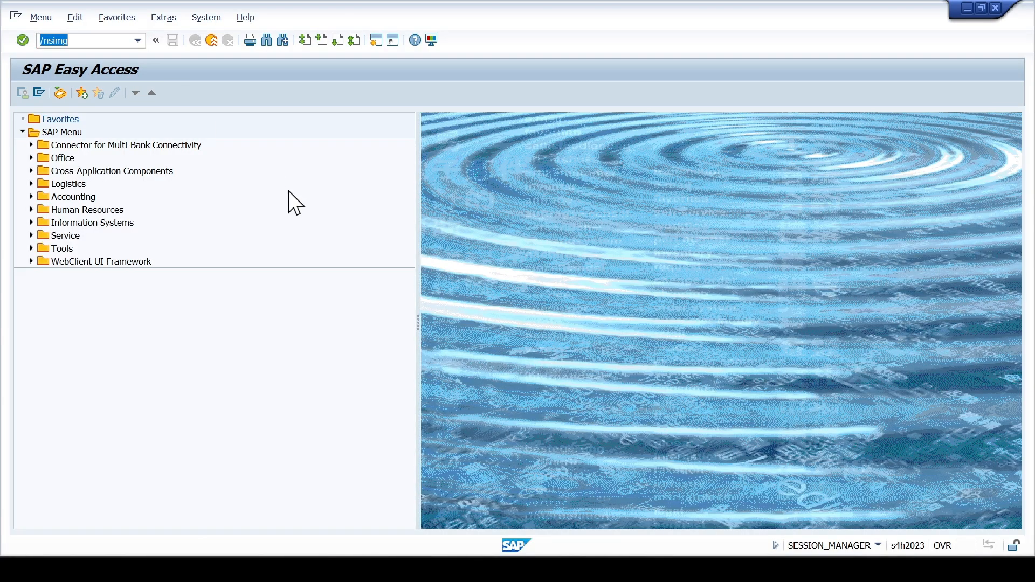
{"action": "key", "text": "Return"}
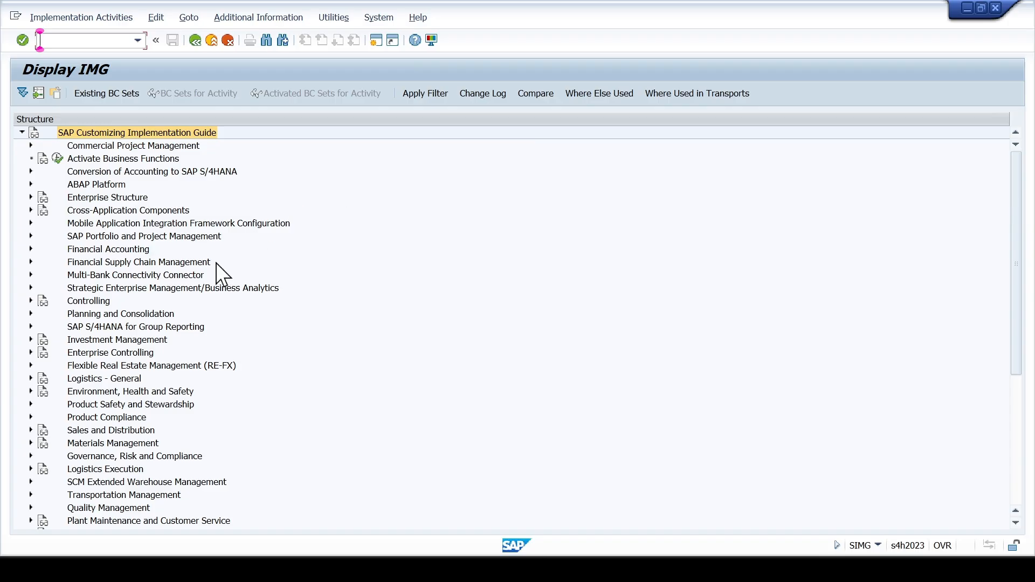
- Expand the guide through Project System, Structures and Operative Structures down to the Work Breakdown Structure (WBS) activities
{"action": "left_click", "coordinate": [89, 315]}
{"action": "scroll", "coordinate": [92, 324], "scroll_direction": "down", "scroll_amount": 2}
{"action": "scroll", "coordinate": [95, 332], "scroll_direction": "down", "scroll_amount": 2}
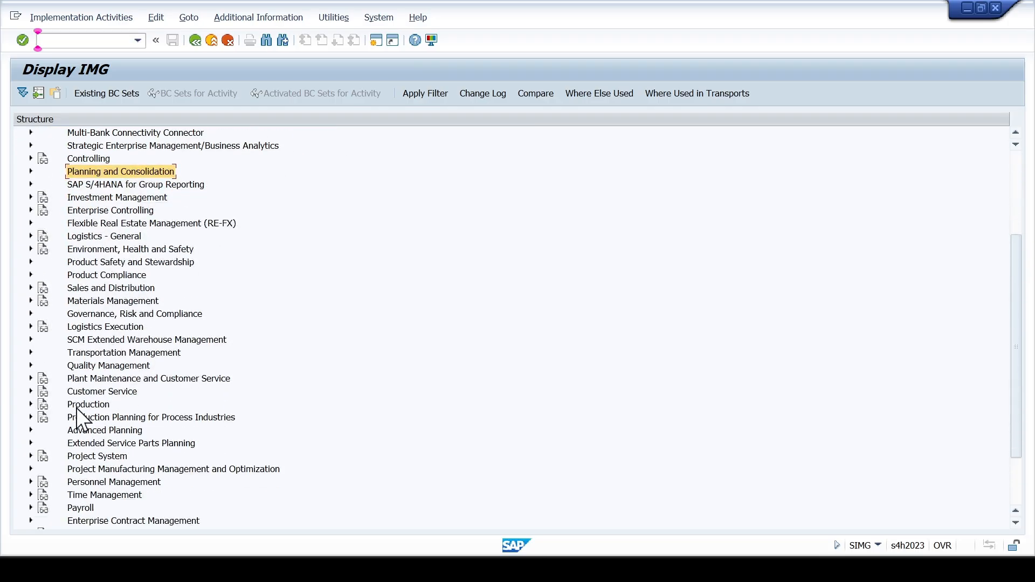
{"action": "left_click", "coordinate": [83, 458]}
{"action": "left_click", "coordinate": [31, 456]}
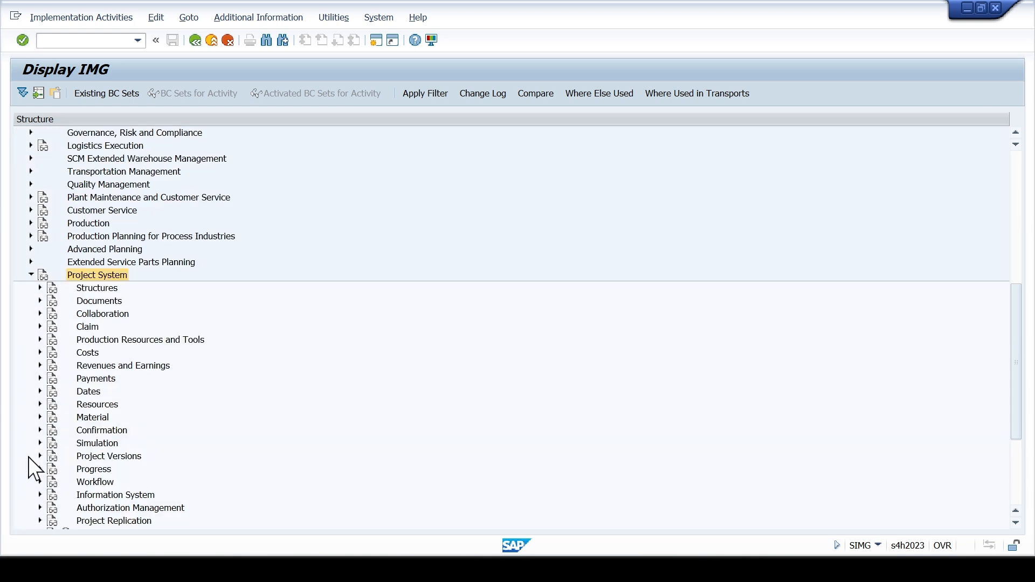
{"action": "left_click", "coordinate": [96, 288]}
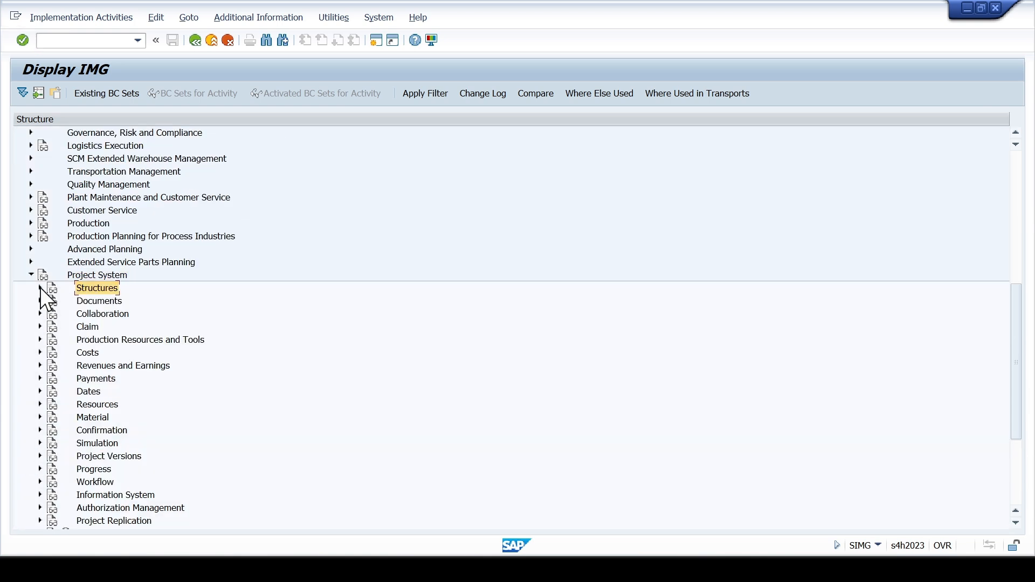
{"action": "left_click", "coordinate": [40, 288]}
{"action": "left_click", "coordinate": [92, 301]}
{"action": "left_click", "coordinate": [49, 301]}
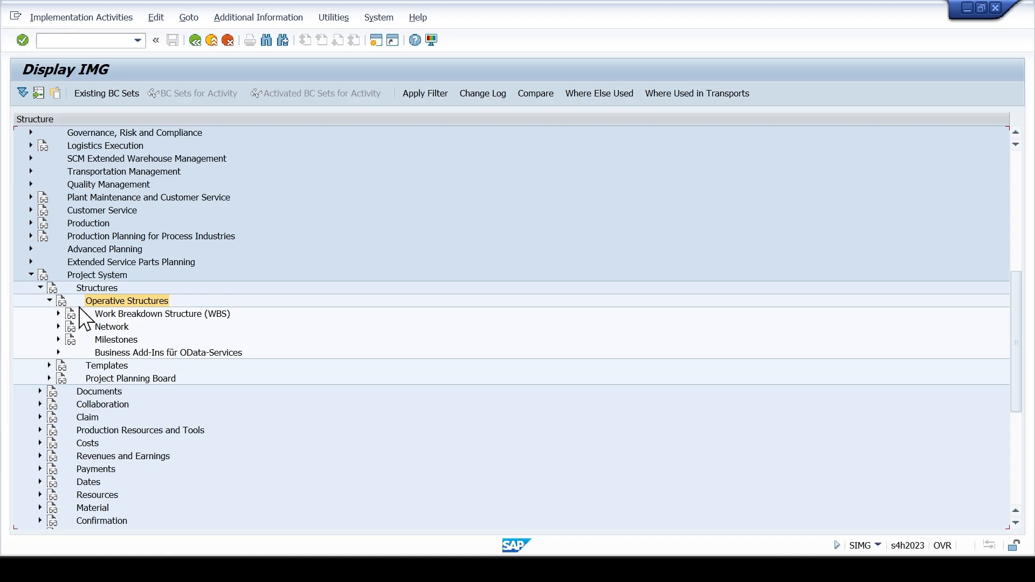
{"action": "left_click", "coordinate": [105, 314]}
{"action": "left_click", "coordinate": [58, 314]}
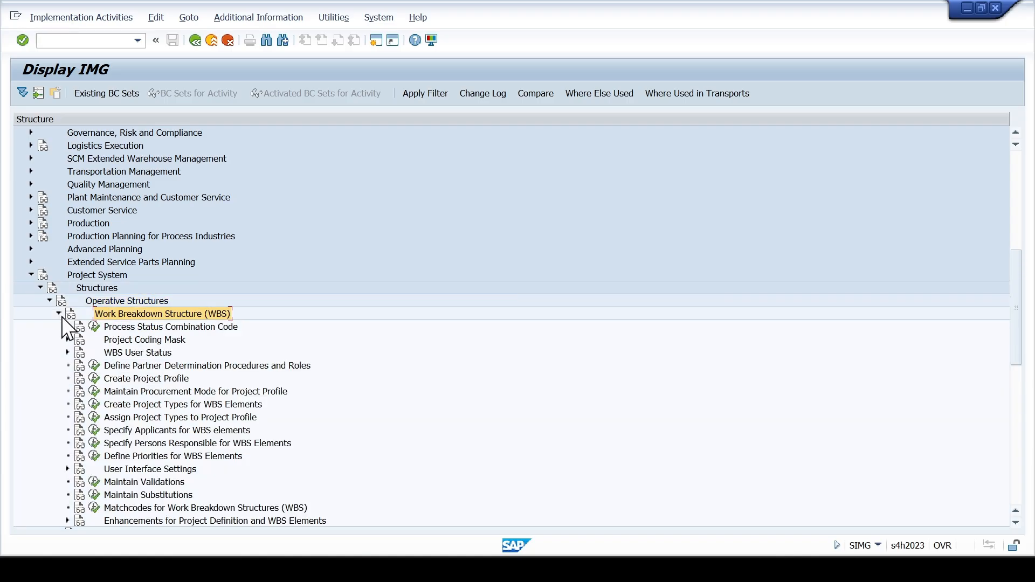
- Open the Define Special Characters for Projects activity under Project Coding Mask
{"action": "left_click", "coordinate": [137, 340]}
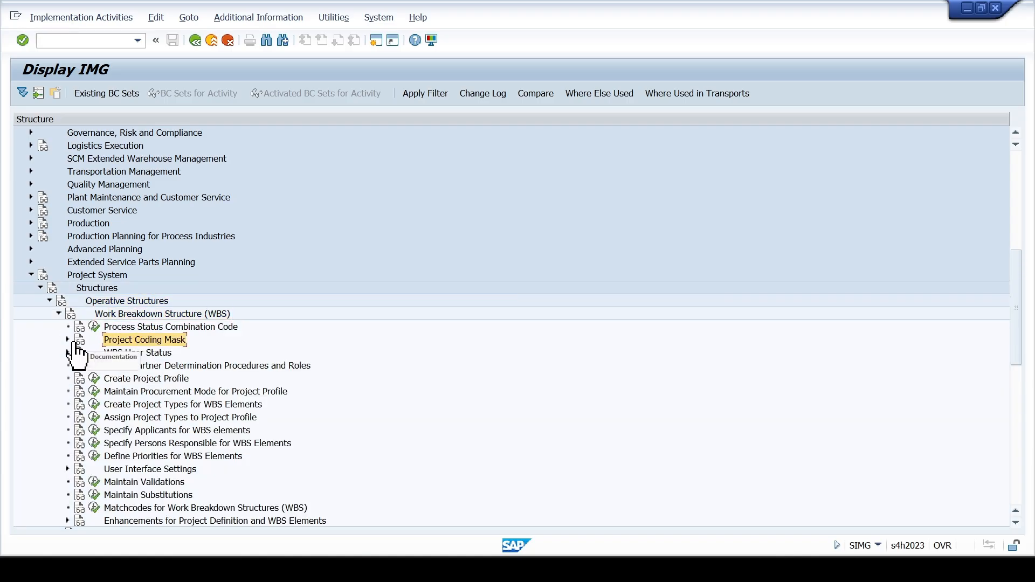
{"action": "left_click", "coordinate": [67, 340]}
{"action": "left_click", "coordinate": [138, 352]}
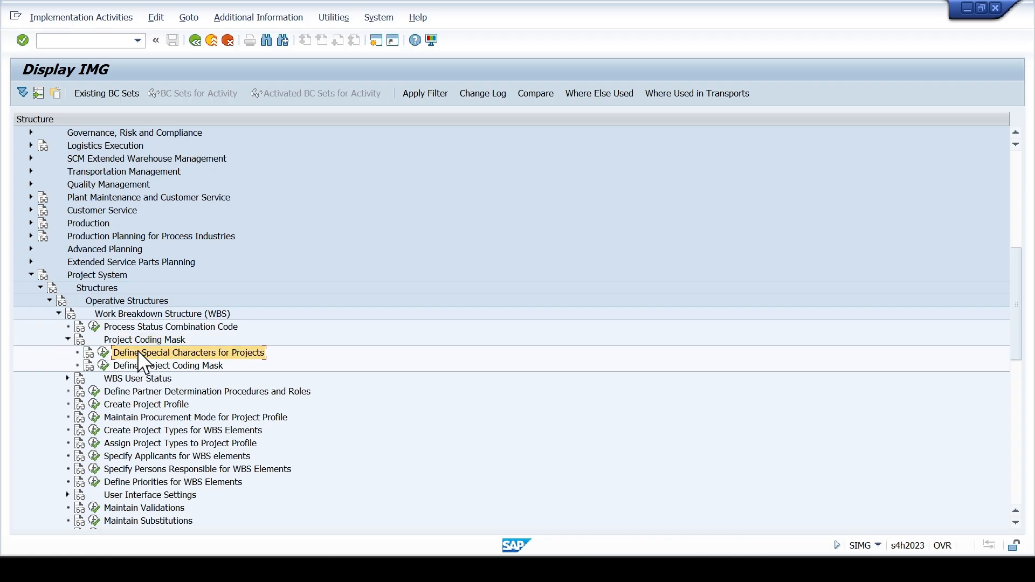
{"action": "left_click", "coordinate": [103, 353]}
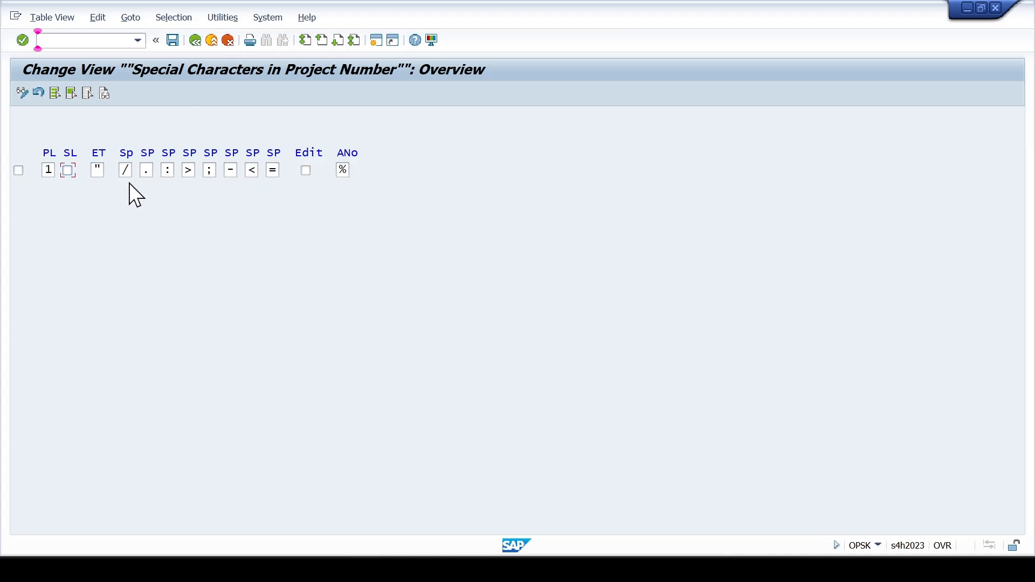
- Set the PL value of the project number special characters to 4 and accept the length change
{"action": "left_click", "coordinate": [95, 171]}
{"action": "left_click", "coordinate": [124, 172]}
{"action": "left_click", "coordinate": [146, 171]}
{"action": "left_click_drag", "start_coordinate": [55, 170], "coordinate": [42, 168]}
{"action": "left_click", "coordinate": [48, 169]}
{"action": "type", "text": "4"}
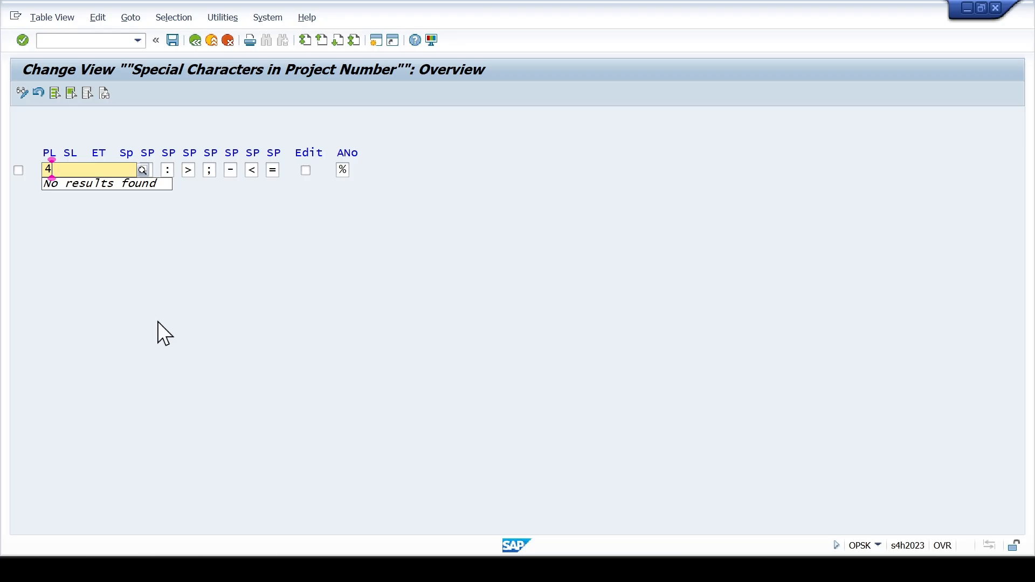
{"action": "left_click", "coordinate": [157, 322]}
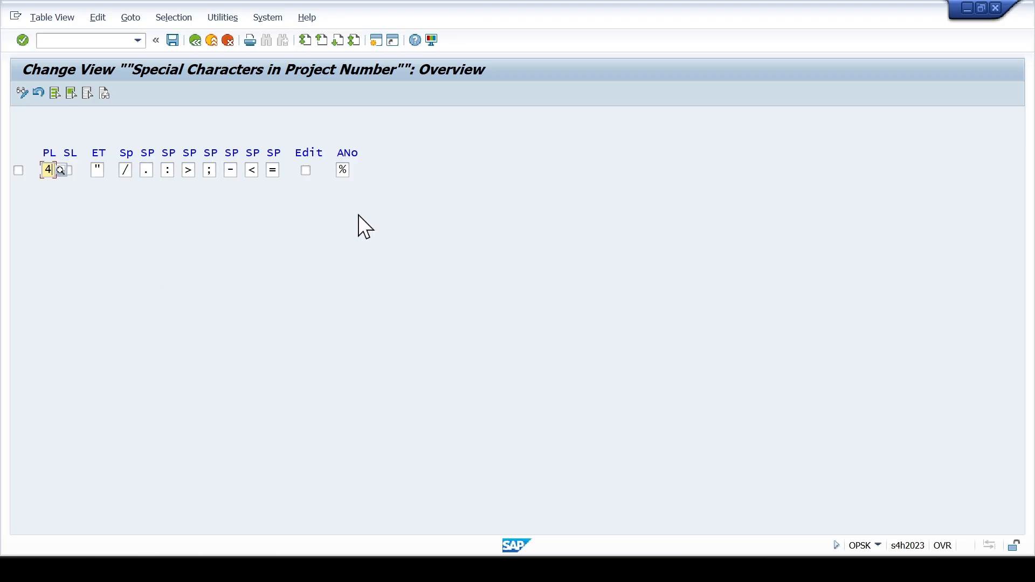
{"action": "key", "text": "Return"}
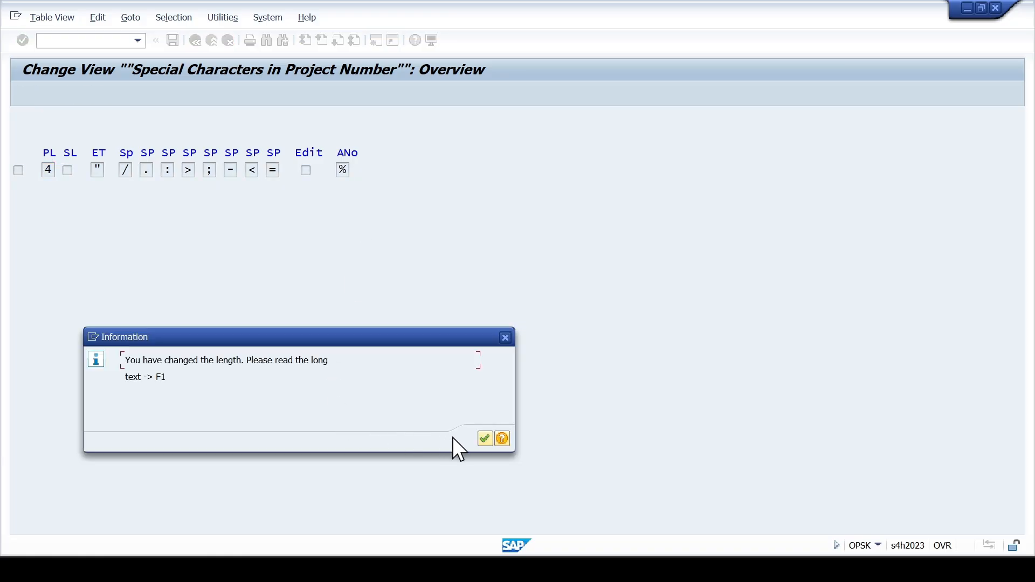
{"action": "left_click", "coordinate": [484, 438]}
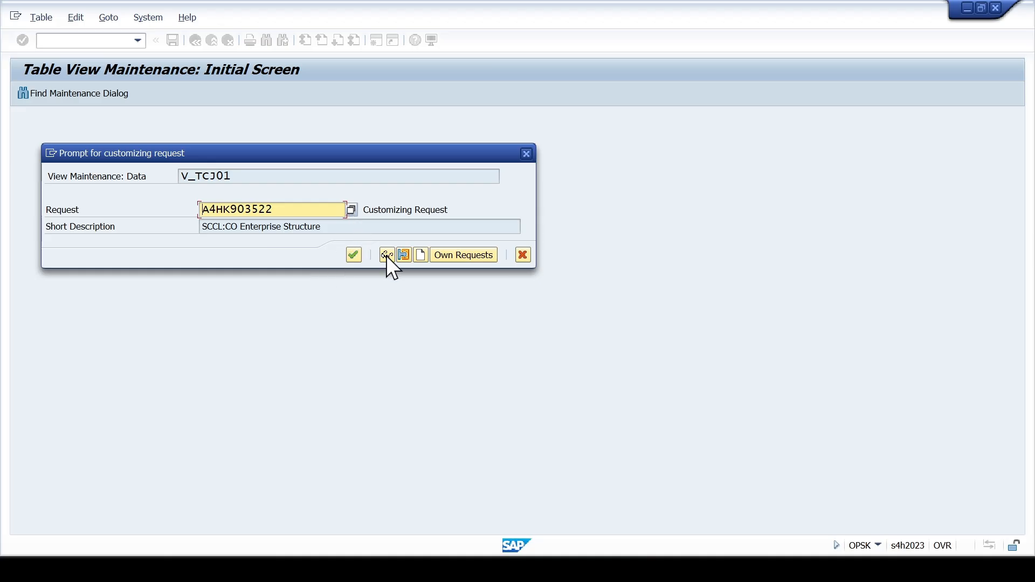
- Create a customizing request described as "SCCL:PS Enterprise Structure Configurations" and save the special characters entry to it
{"action": "left_click", "coordinate": [421, 255]}
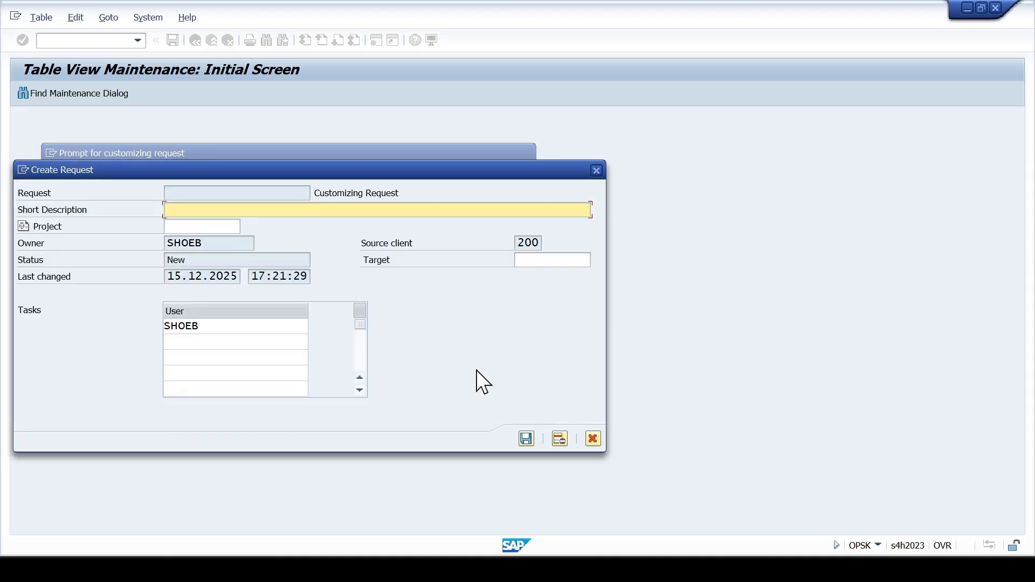
{"action": "type", "text": "SCCL:PS Enterprise Structu"}
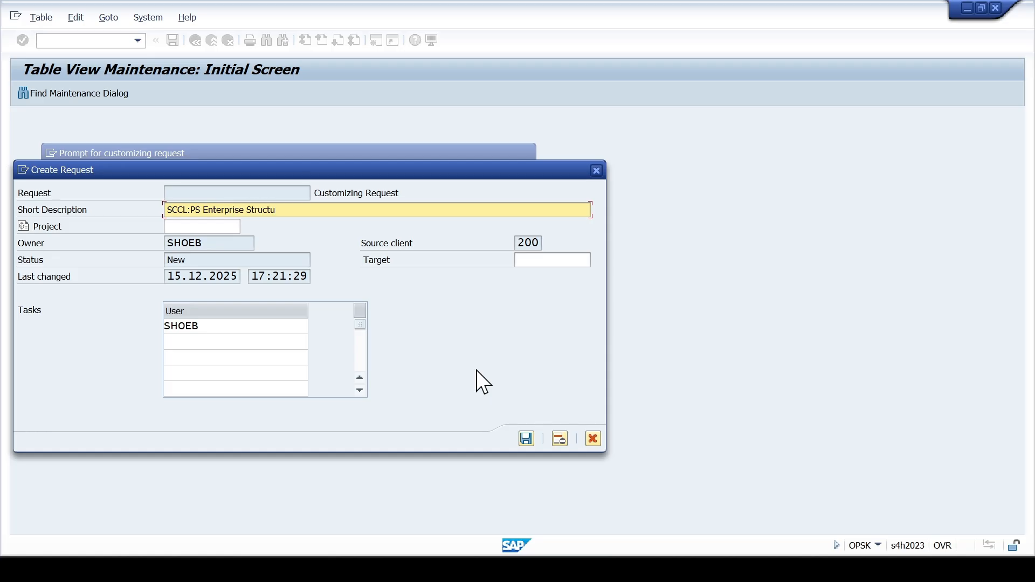
{"action": "type", "text": "re Configurations"}
{"action": "left_click", "coordinate": [525, 432]}
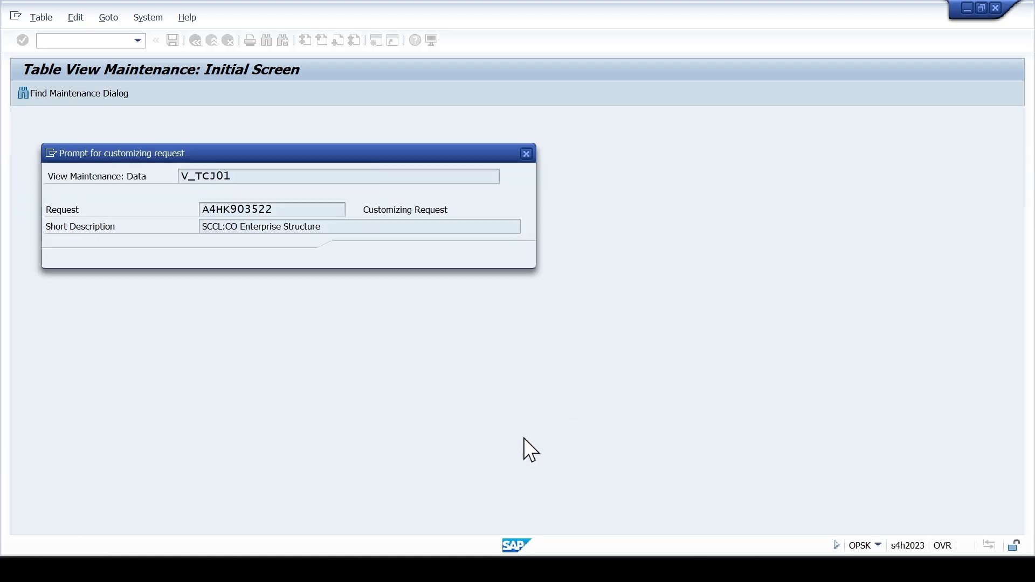
{"action": "left_click", "coordinate": [355, 257]}
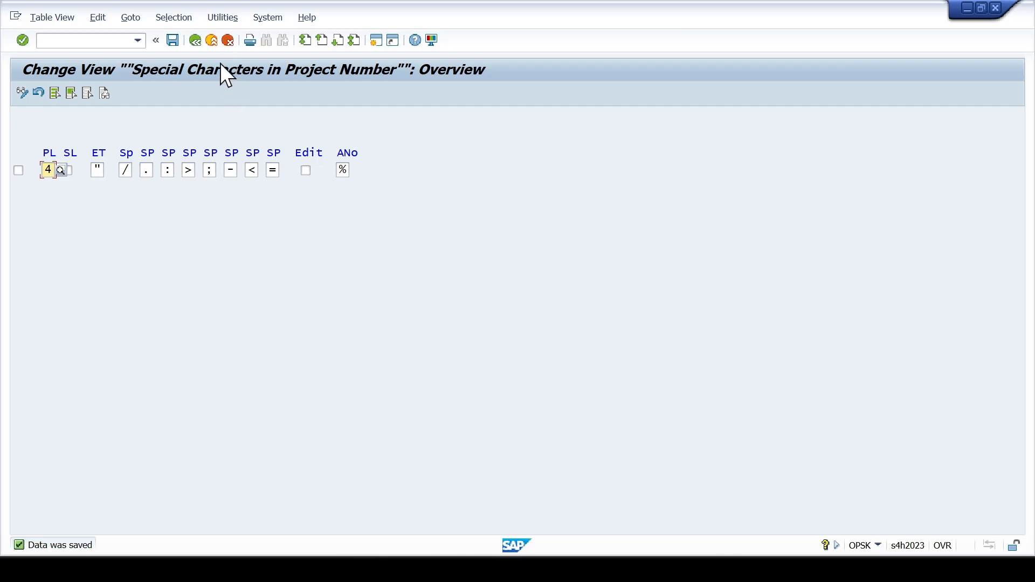
- Leave the special characters view and open the Define Project Coding Mask activity
{"action": "left_click", "coordinate": [228, 43]}
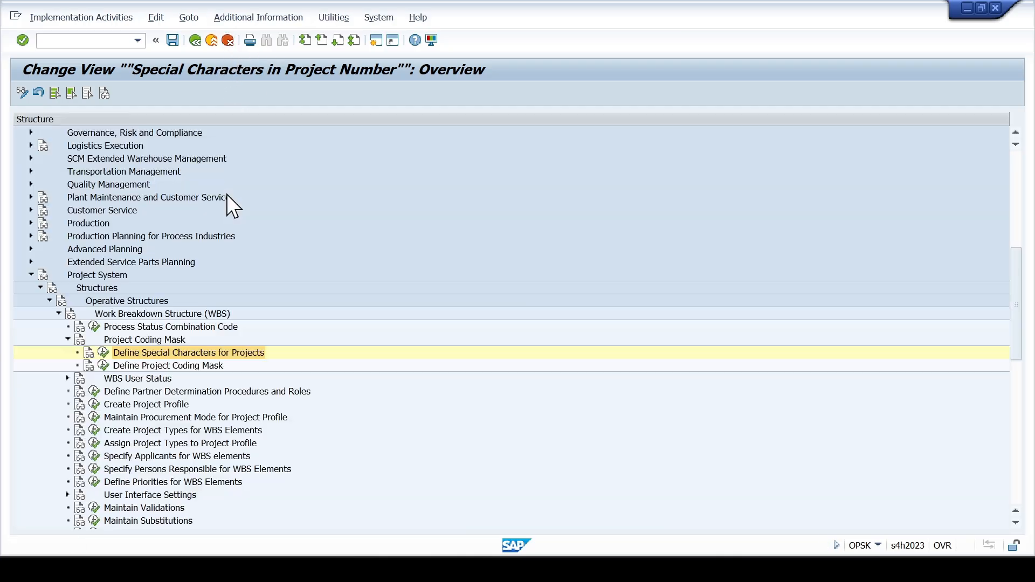
{"action": "left_click", "coordinate": [103, 366]}
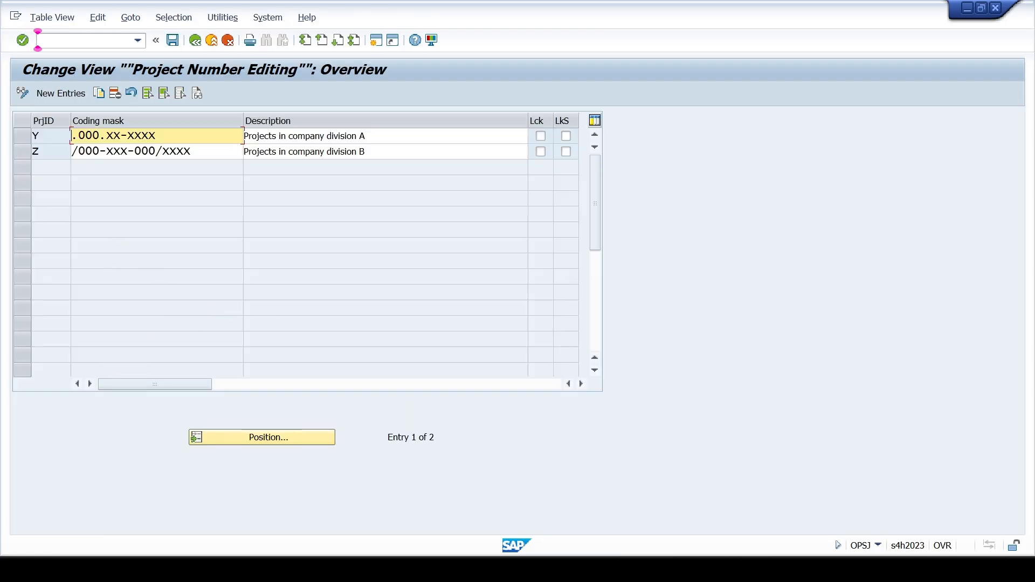
- Look up the CO and MP project coding masks in the Excel configuration sheet and return to SAP
{"action": "key", "text": "alt+Tab"}
{"action": "scroll", "coordinate": [447, 388], "scroll_direction": "down", "scroll_amount": 2}
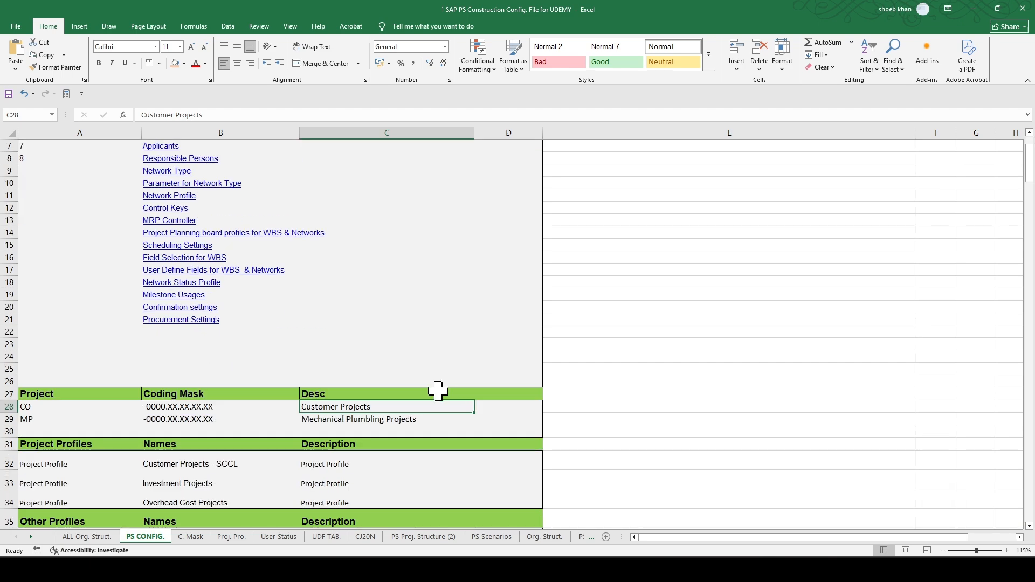
{"action": "left_click", "coordinate": [92, 420]}
{"action": "left_click", "coordinate": [90, 406]}
{"action": "left_click", "coordinate": [90, 420]}
{"action": "left_click", "coordinate": [614, 570]}
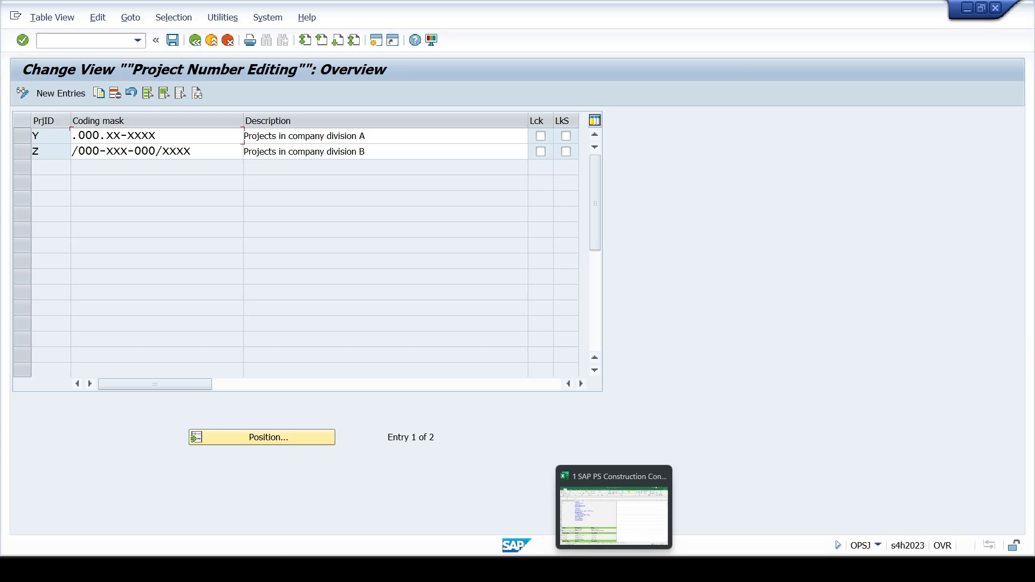
- Add a new project coding mask entry with project ID CO and mask -0000.00.00.00.00.00
{"action": "left_click", "coordinate": [51, 93]}
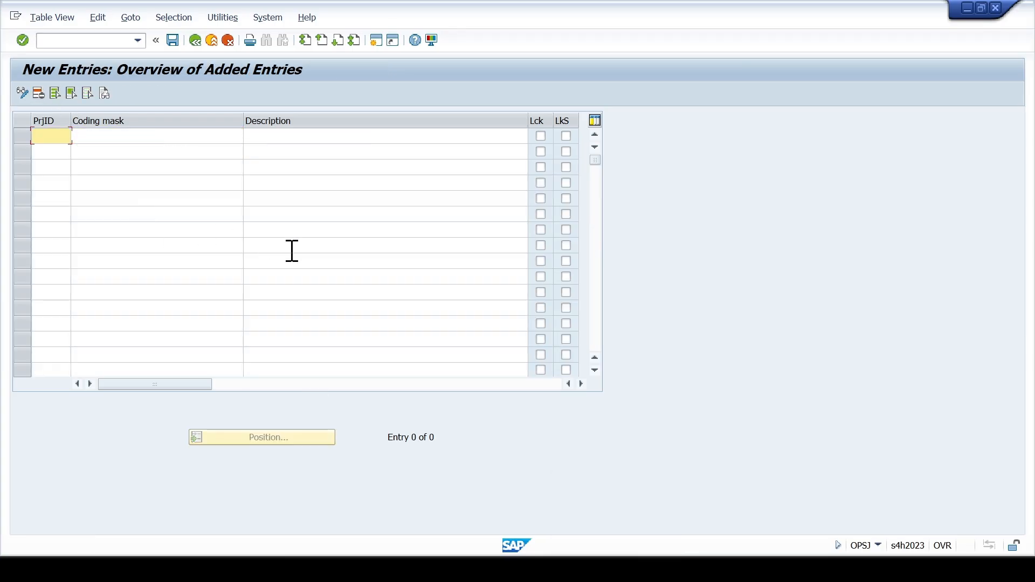
{"action": "type", "text": "CO"}
{"action": "key", "text": "Tab"}
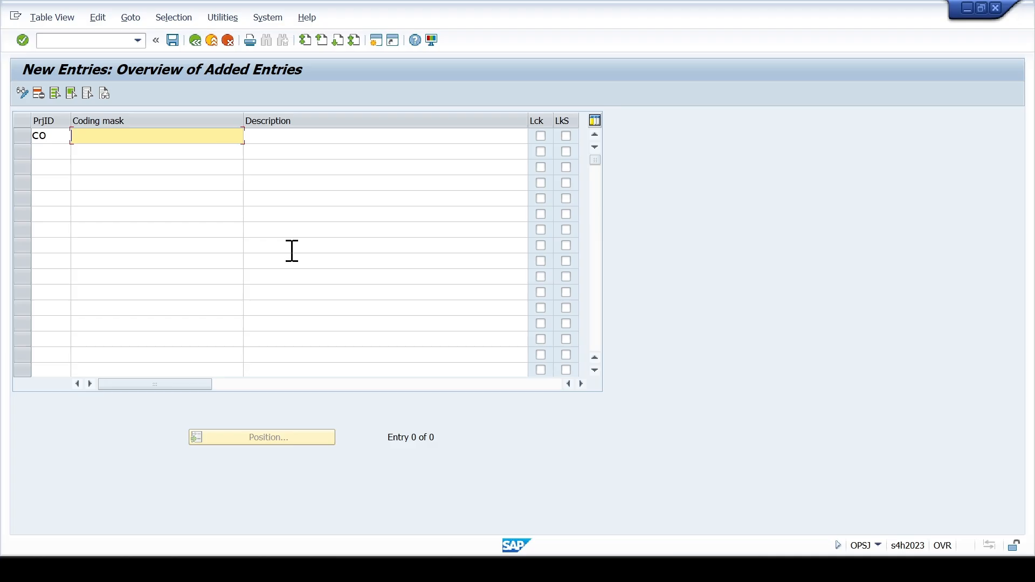
{"action": "type", "text": "-"}
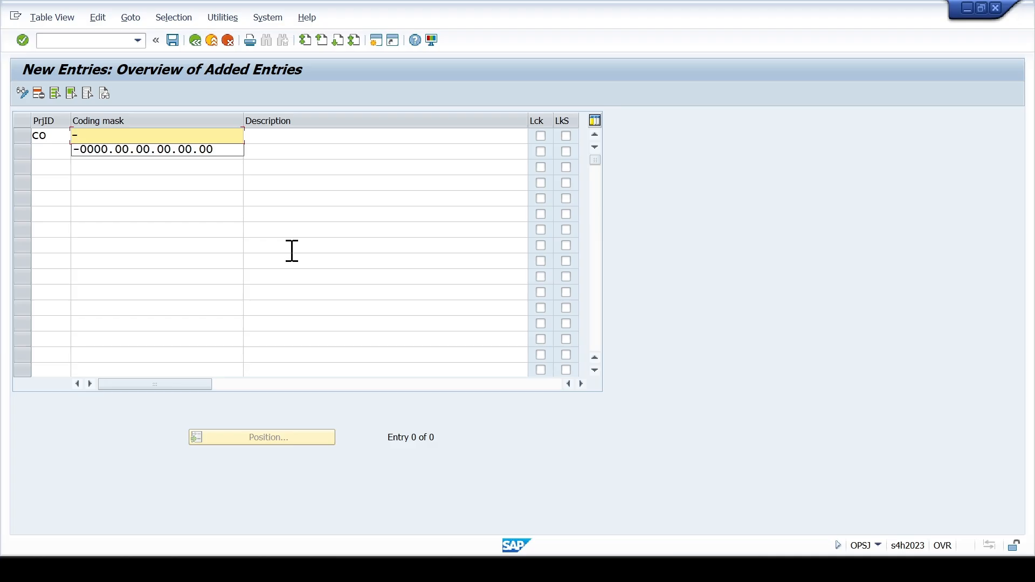
{"action": "key", "text": "Down"}
{"action": "key", "text": "Return"}
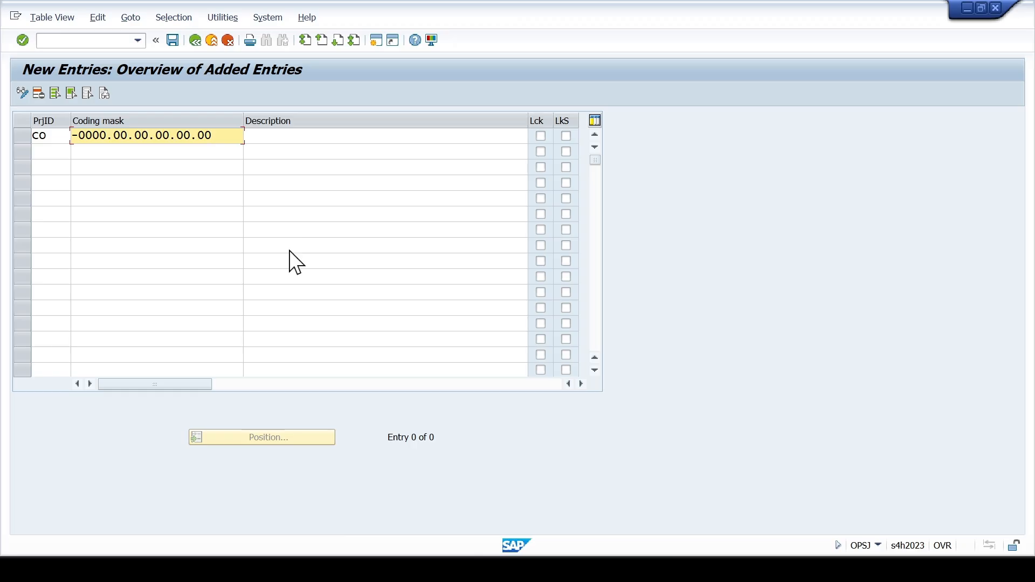
{"action": "key", "text": "Return"}
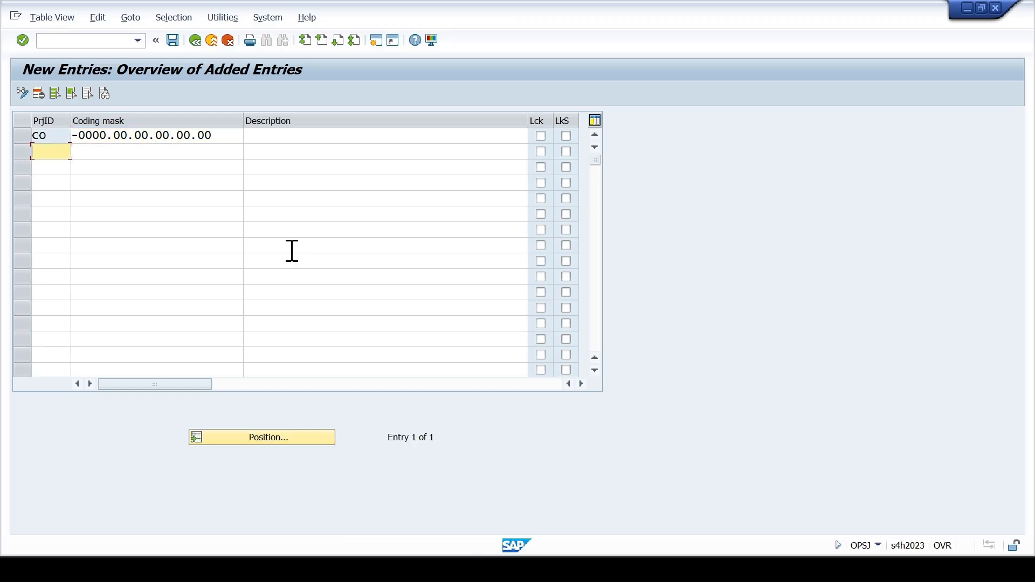
- Add a second entry with project ID MP and coding mask -0000.00.00.00.00.00
{"action": "type", "text": "MP-"}
{"action": "key", "text": "Tab"}
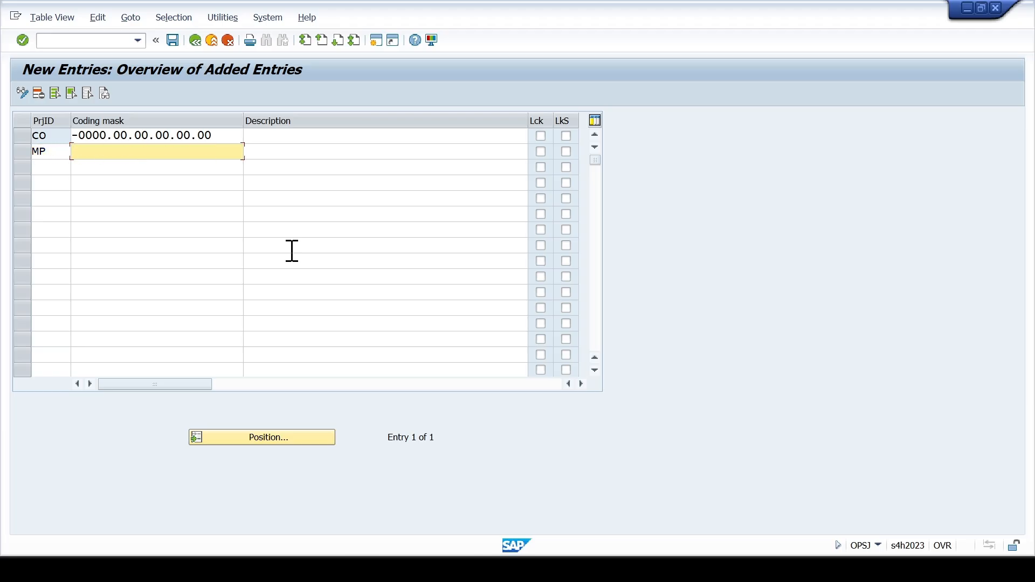
{"action": "type", "text": "-"}
{"action": "key", "text": "Down"}
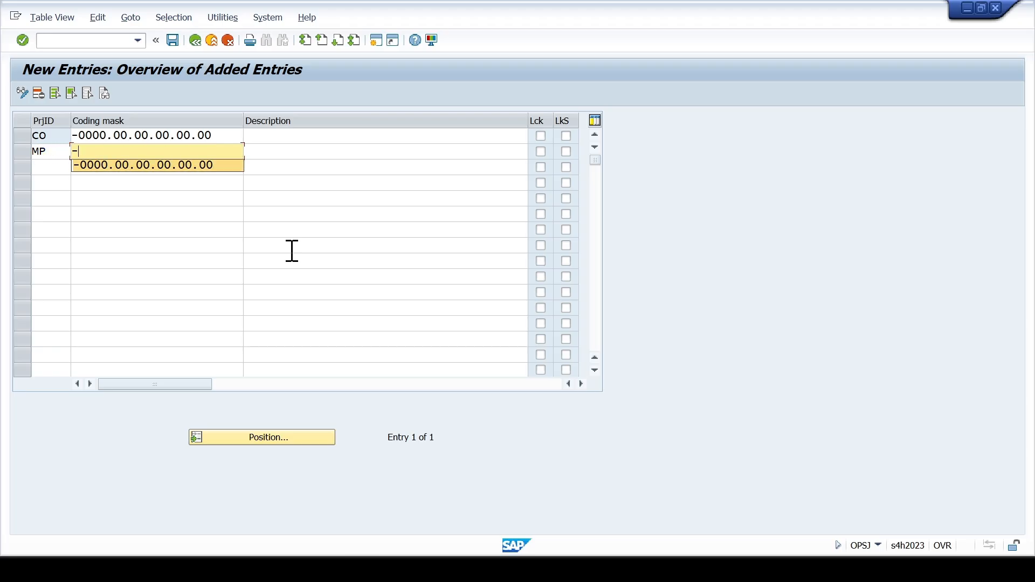
{"action": "key", "text": "Return"}
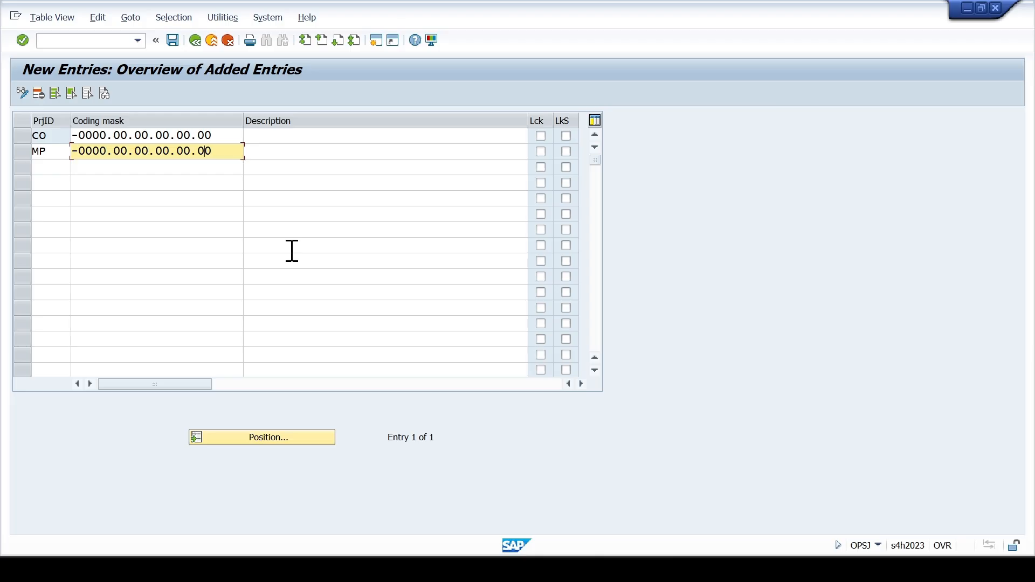
- Replace the period separators in the MP coding mask with colons to make it -0000:00:00:00:00:00
{"action": "key", "text": "shift+Right"}
{"action": "type", "text": ":"}
{"action": "key", "text": "shift+Right"}
{"action": "key", "text": "Left"}
{"action": "key", "text": "shift+Right"}
{"action": "type", "text": ":"}
{"action": "key", "text": "shift+Right"}
{"action": "type", "text": ":"}
{"action": "key", "text": "shift+Right"}
{"action": "type", "text": ";"}
{"action": "key", "text": "shift+Left"}
{"action": "type", "text": ":"}
{"action": "key", "text": "shift+Right"}
{"action": "type", "text": ":"}
{"action": "key", "text": "Return"}
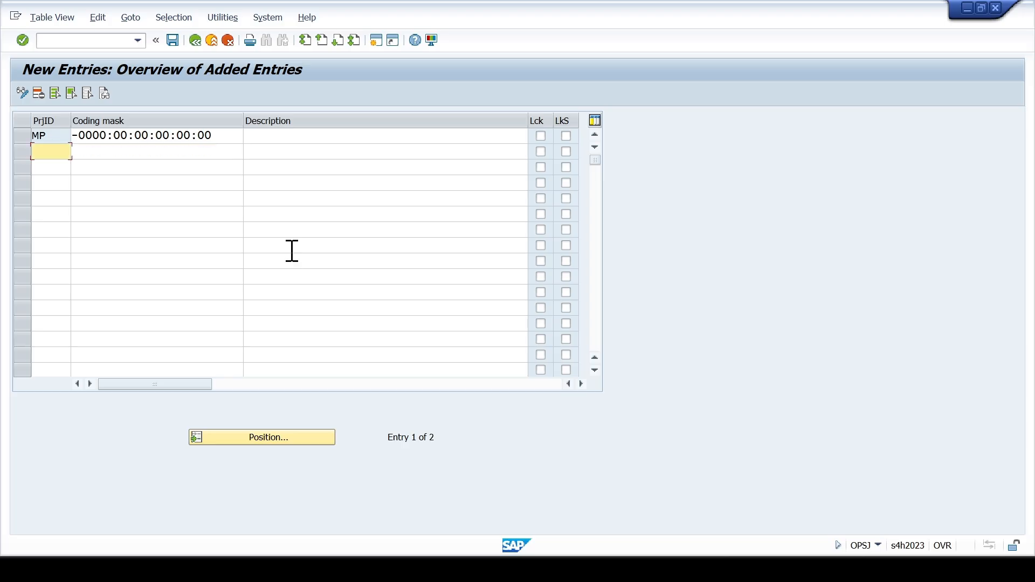
- Save the coding masks, agree to the transport, and record them in the "SCCL:PS Enterprise Structure Configurations" customizing request
{"action": "left_click", "coordinate": [292, 250]}
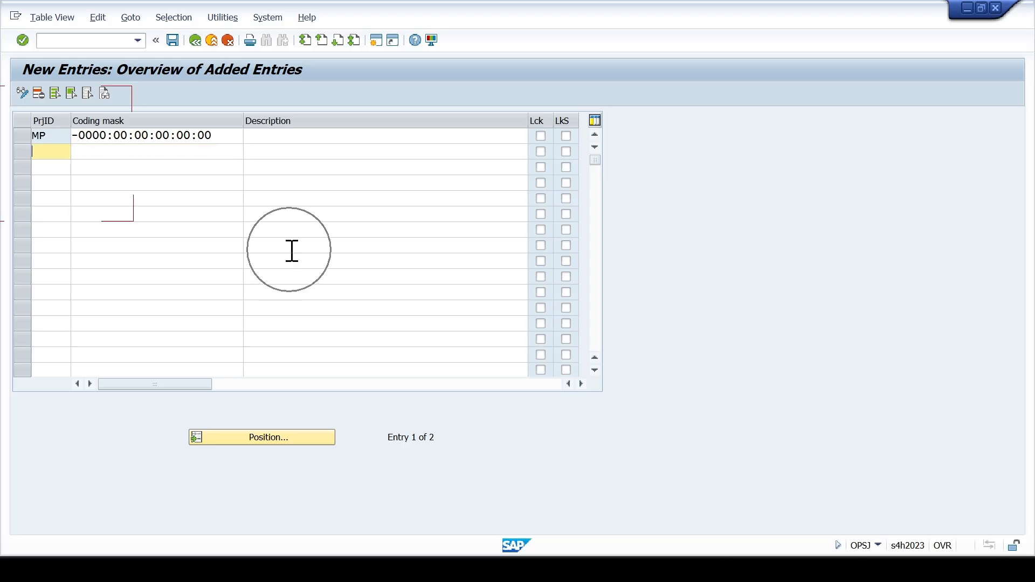
{"action": "key", "text": "ctrl+s"}
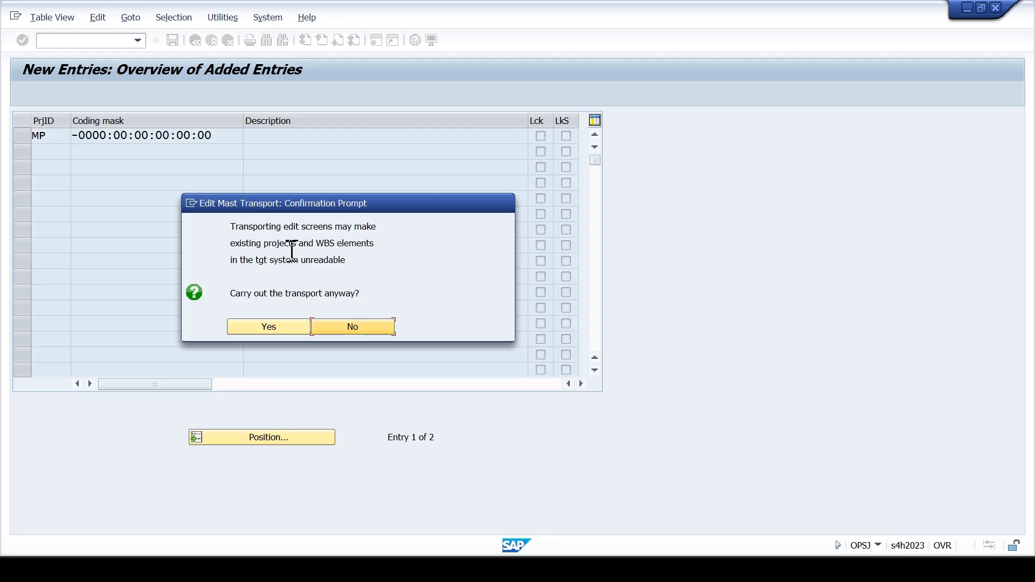
{"action": "left_click", "coordinate": [283, 324]}
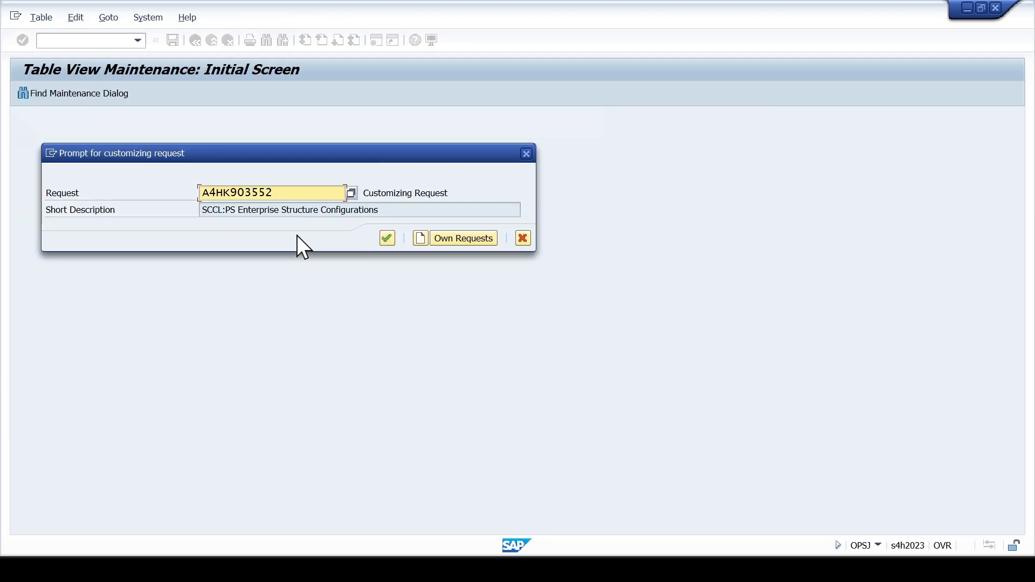
{"action": "left_click", "coordinate": [387, 239]}
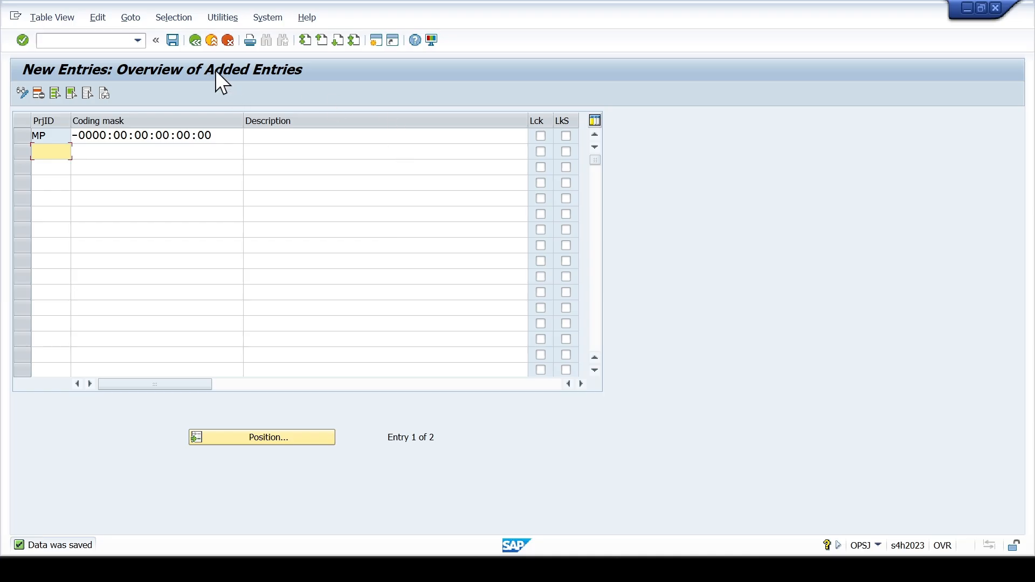
- Leave the coding mask entries and open the Create Status Profile activity under WBS User Status
{"action": "left_click", "coordinate": [228, 41]}
{"action": "left_click", "coordinate": [228, 41]}
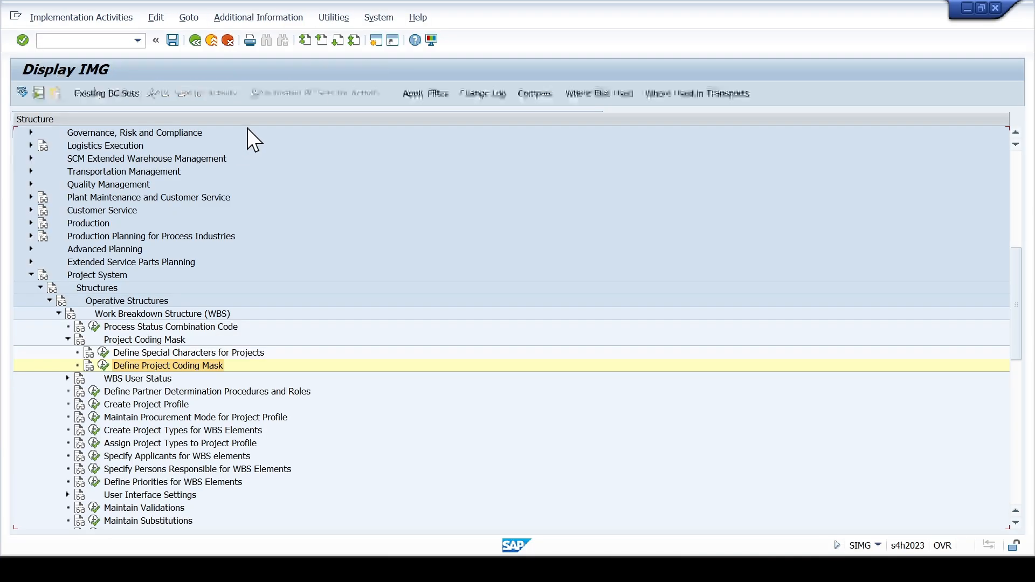
{"action": "left_click", "coordinate": [67, 378]}
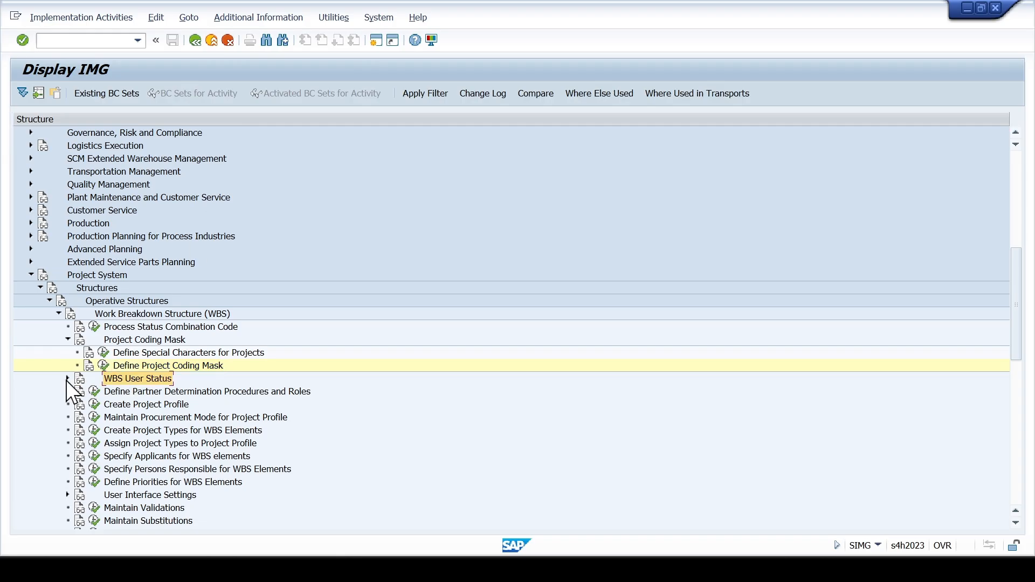
{"action": "left_click", "coordinate": [122, 391]}
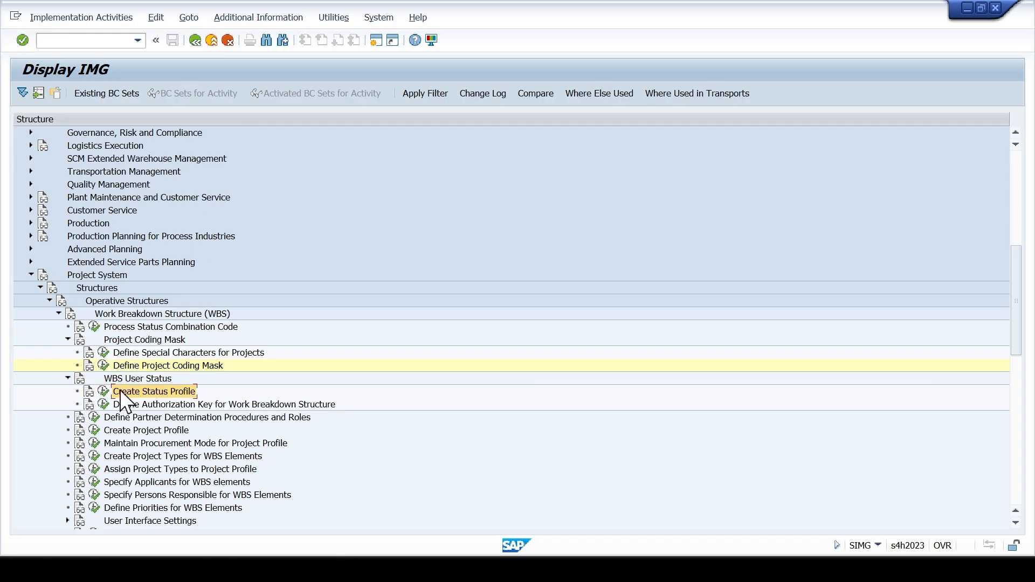
{"action": "left_click", "coordinate": [103, 392]}
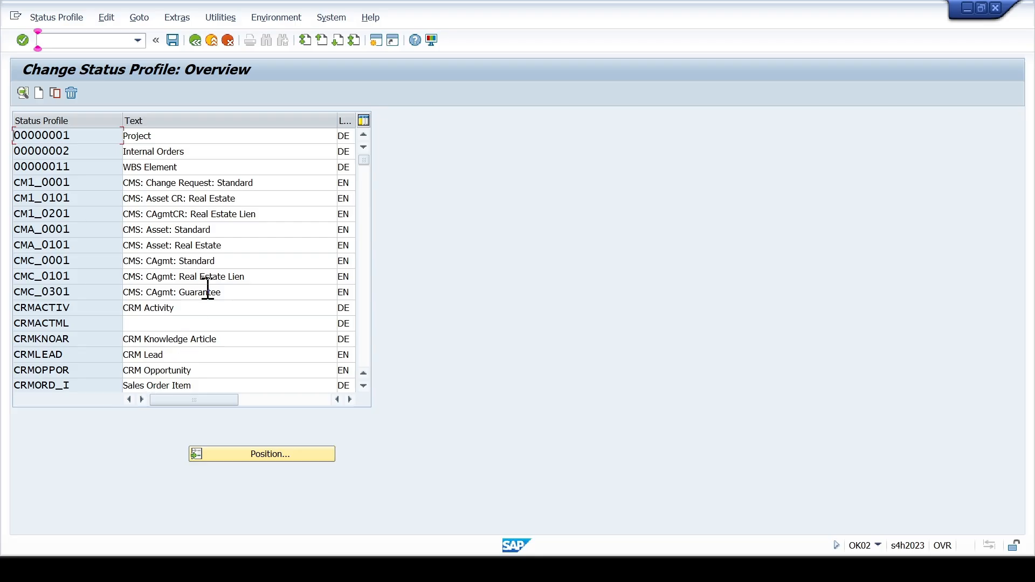
- Start a copy of the project definition status profile PS000001 and name the new profile SCCL0001
{"action": "left_click", "coordinate": [361, 252]}
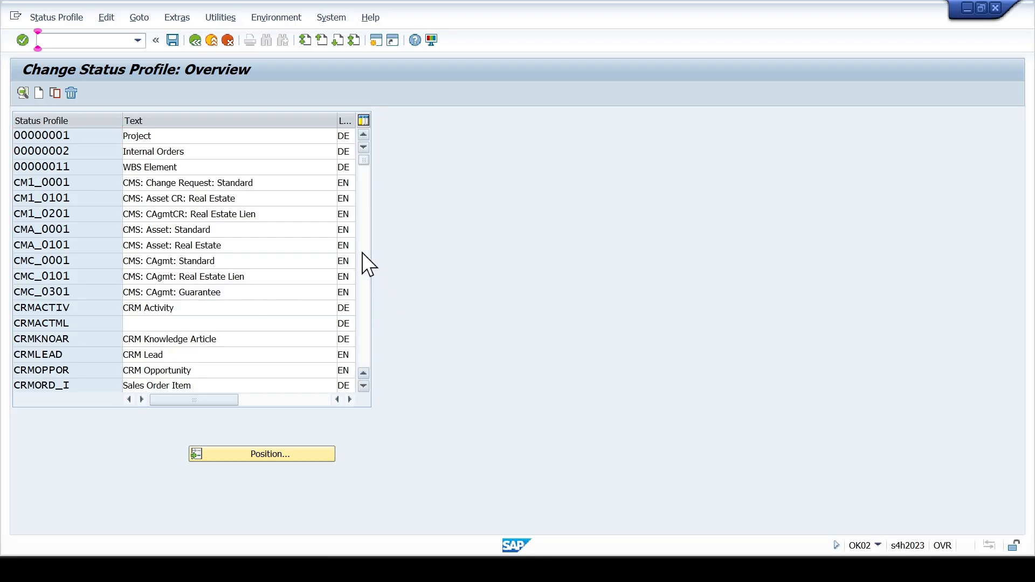
{"action": "left_click", "coordinate": [368, 253]}
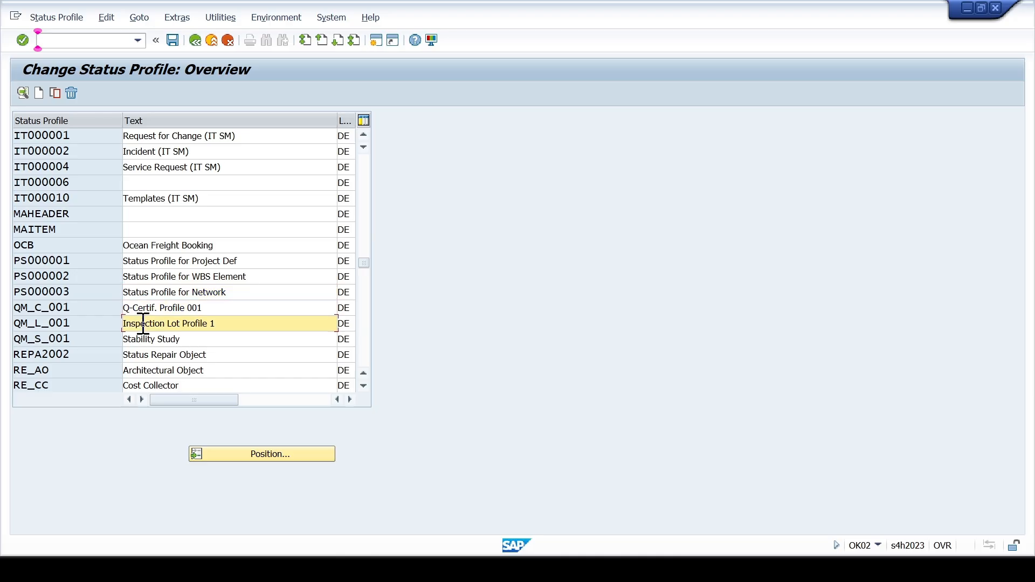
{"action": "scroll", "coordinate": [144, 321], "scroll_direction": "up", "scroll_amount": 7}
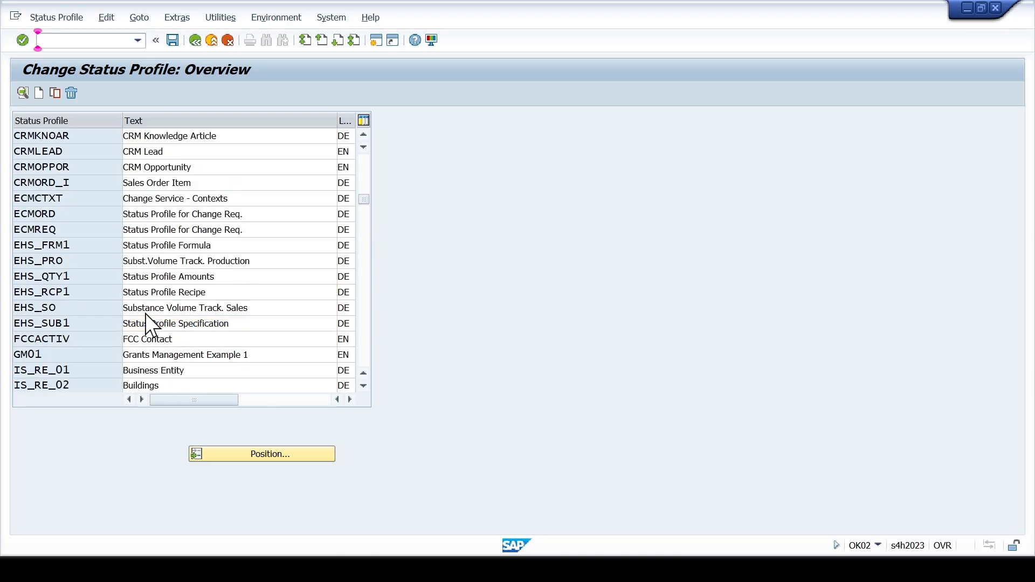
{"action": "scroll", "coordinate": [145, 313], "scroll_direction": "up", "scroll_amount": 2}
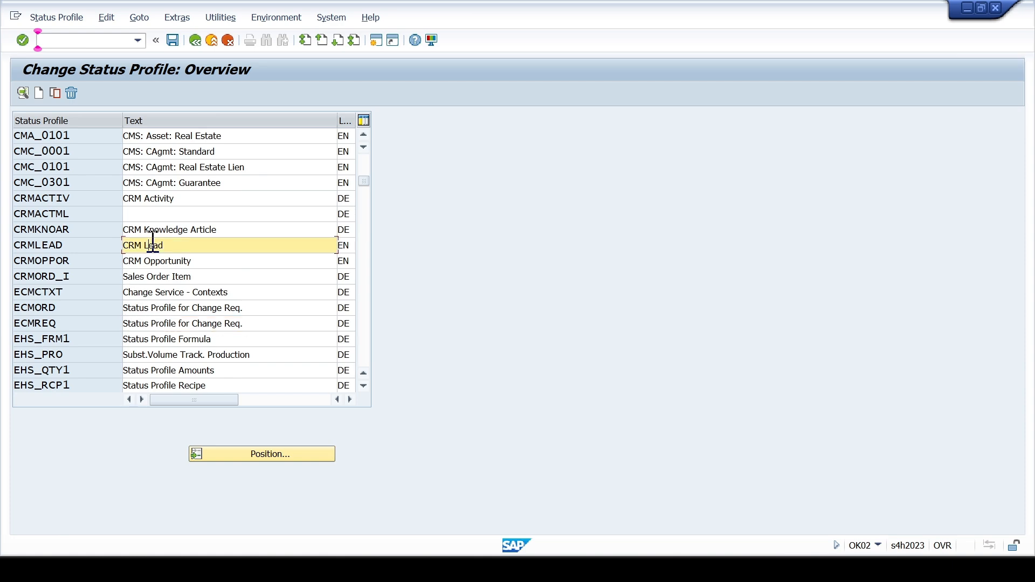
{"action": "scroll", "coordinate": [153, 240], "scroll_direction": "up", "scroll_amount": 2}
{"action": "scroll", "coordinate": [152, 240], "scroll_direction": "up", "scroll_amount": 1}
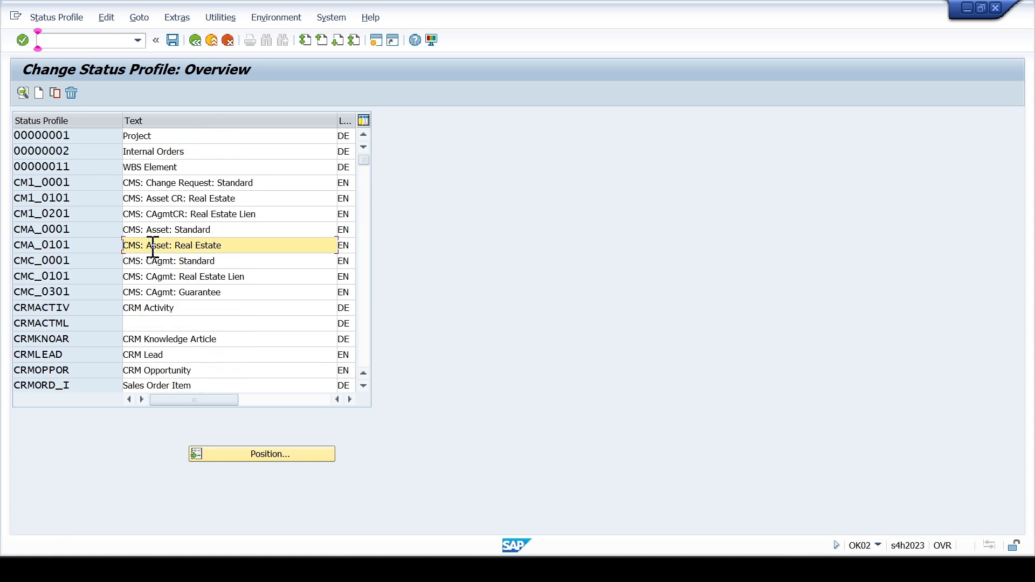
{"action": "scroll", "coordinate": [152, 246], "scroll_direction": "down", "scroll_amount": 6}
{"action": "scroll", "coordinate": [153, 262], "scroll_direction": "down", "scroll_amount": 6}
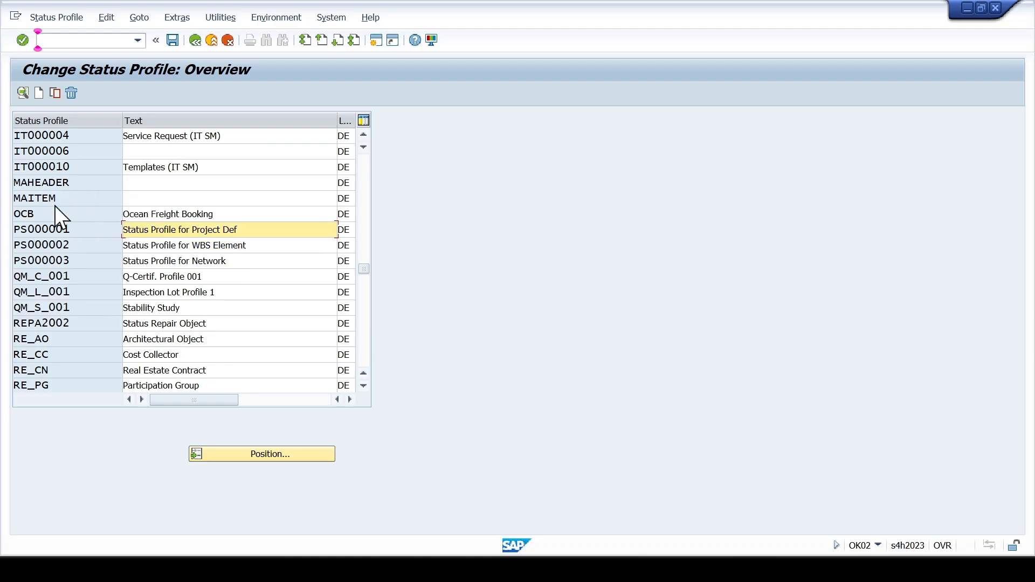
{"action": "left_click", "coordinate": [55, 94]}
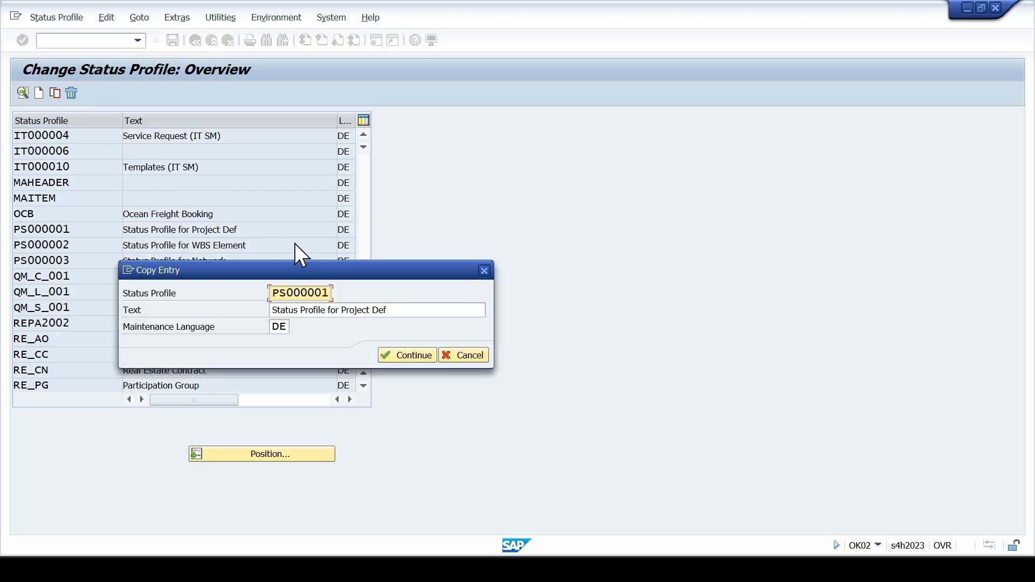
{"action": "key", "text": "shift+Right"}
{"action": "key", "text": "shift+Right"}
{"action": "key", "text": "shift+Right"}
{"action": "key", "text": "shift+Right"}
{"action": "type", "text": "SCCL0"}
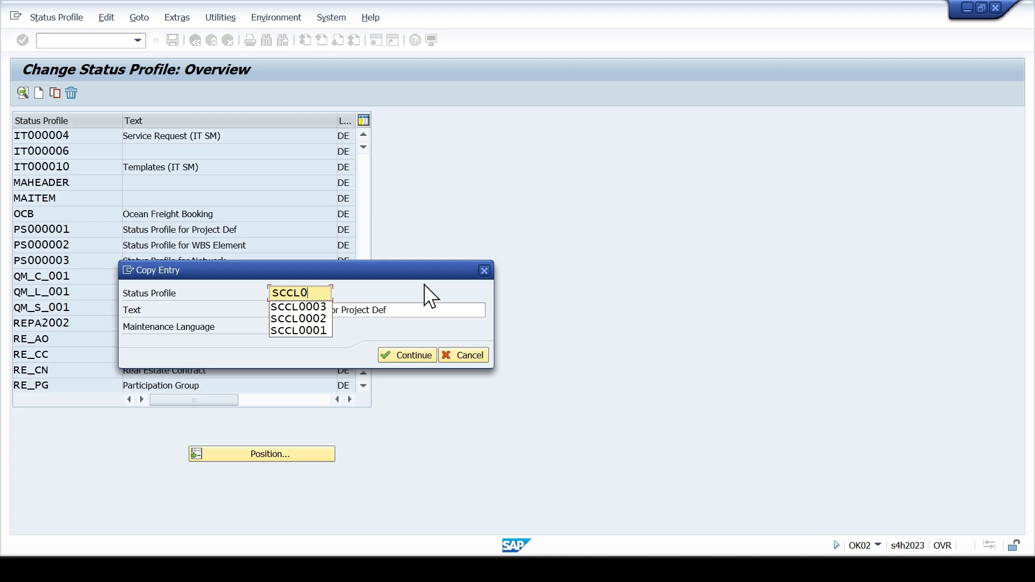
{"action": "type", "text": "001"}
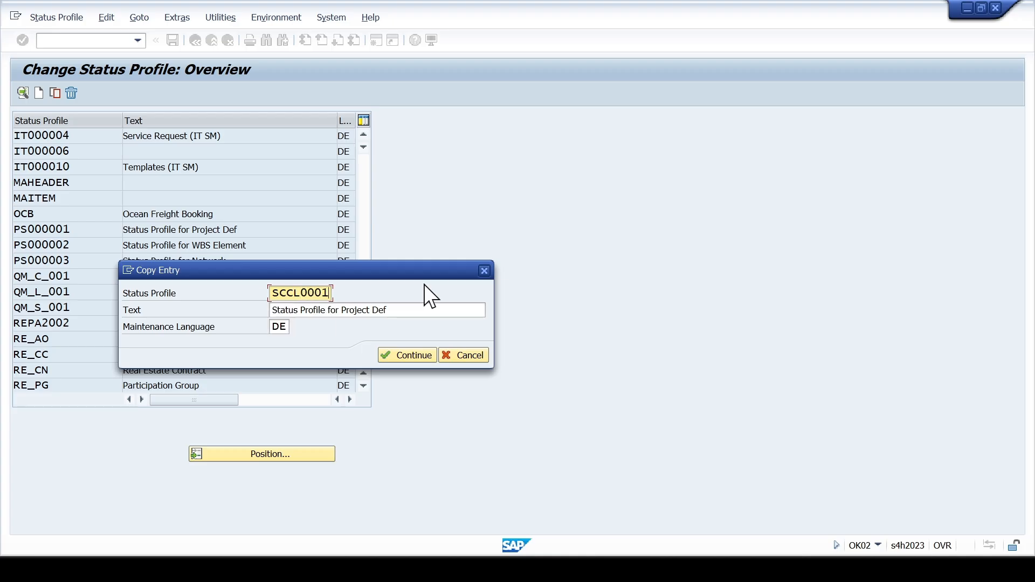
- Set the copied profile's text to "SCCL S.Profile for Project Def" and its maintenance language to EN, and complete the copy
{"action": "key", "text": "Tab"}
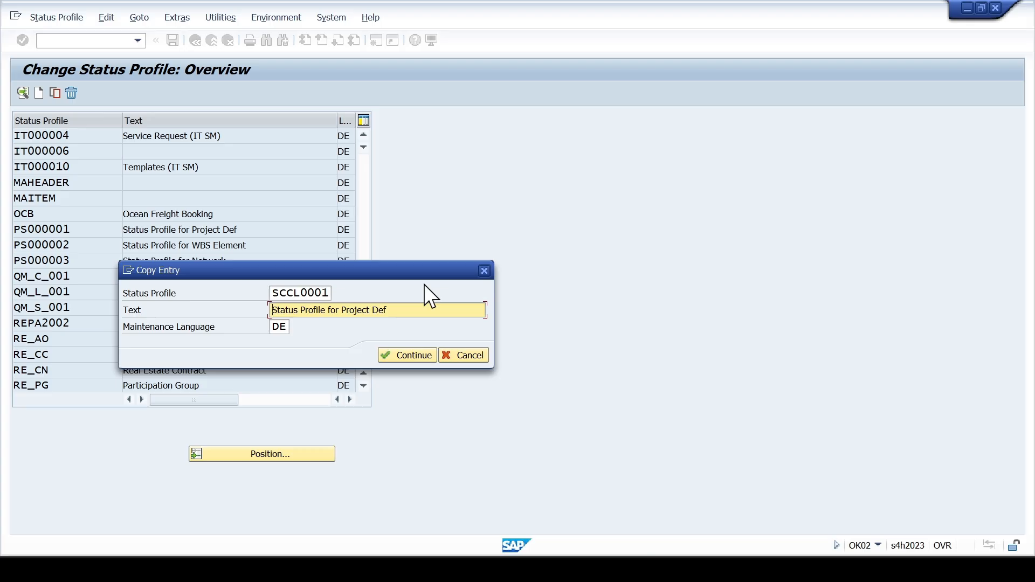
{"action": "key", "text": "Insert"}
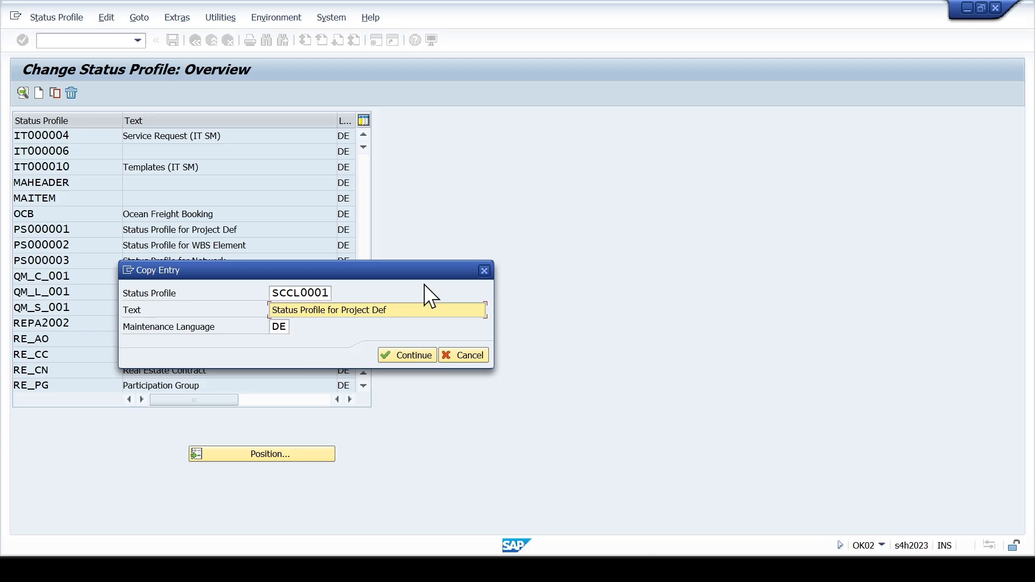
{"action": "key", "text": "shift+Right"}
{"action": "key", "text": "shift+Right"}
{"action": "key", "text": "shift+Right"}
{"action": "key", "text": "shift+Right"}
{"action": "key", "text": "shift+Right"}
{"action": "key", "text": "shift+Right"}
{"action": "type", "text": "SCCL "}
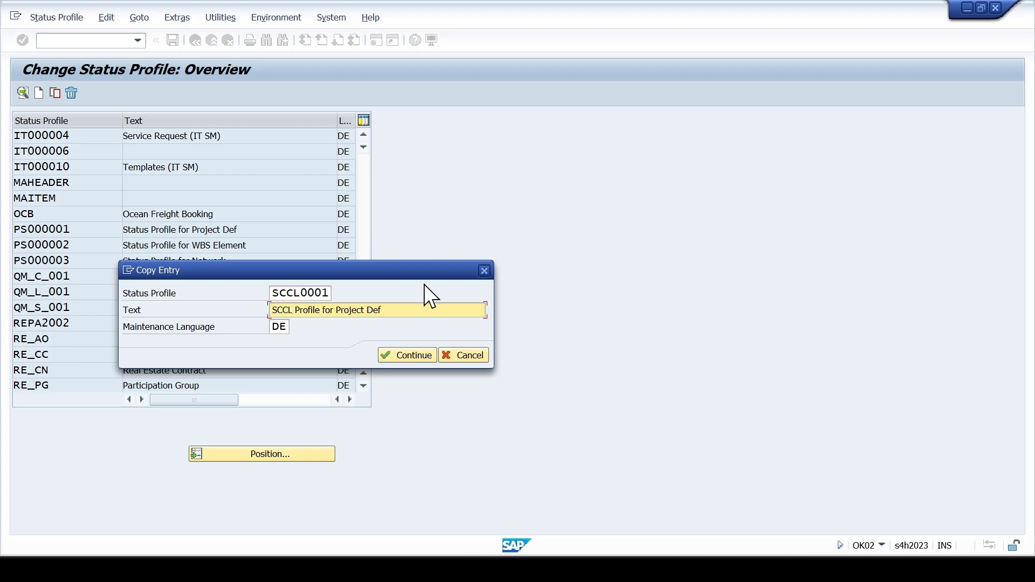
{"action": "type", "text": "St"}
{"action": "key", "text": "BackSpace"}
{"action": "type", "text": "."}
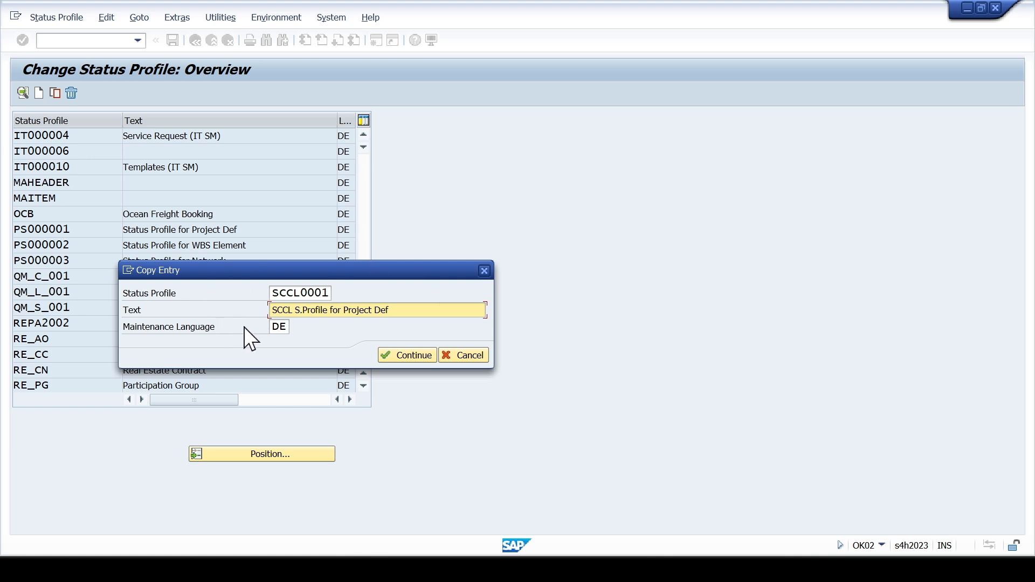
{"action": "double_click", "coordinate": [286, 327]}
{"action": "type", "text": "EN"}
{"action": "key", "text": "Return"}
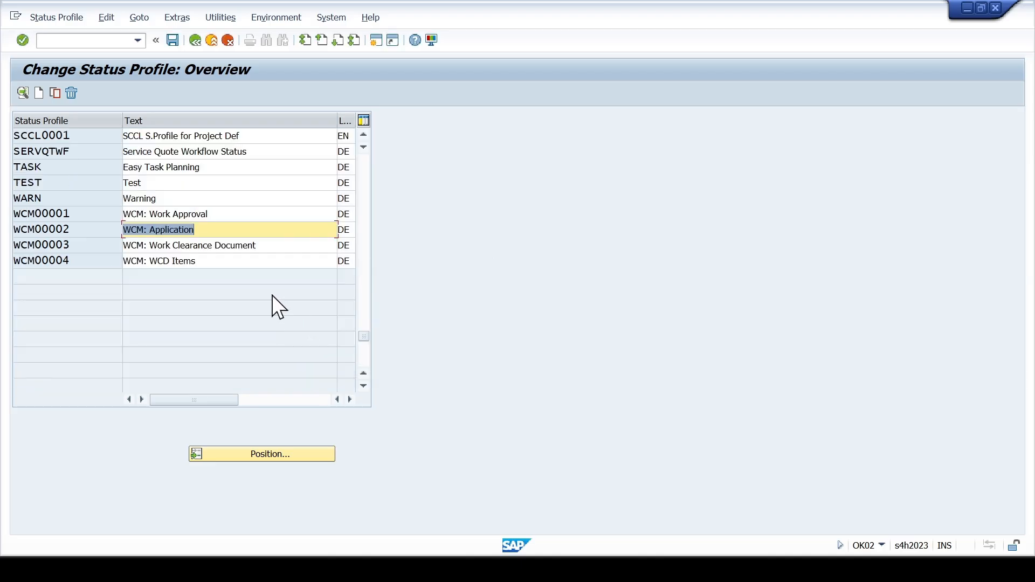
- Open the user status details of status profile SCCL0001 and save the profile
{"action": "left_click", "coordinate": [185, 137]}
{"action": "double_click", "coordinate": [185, 137]}
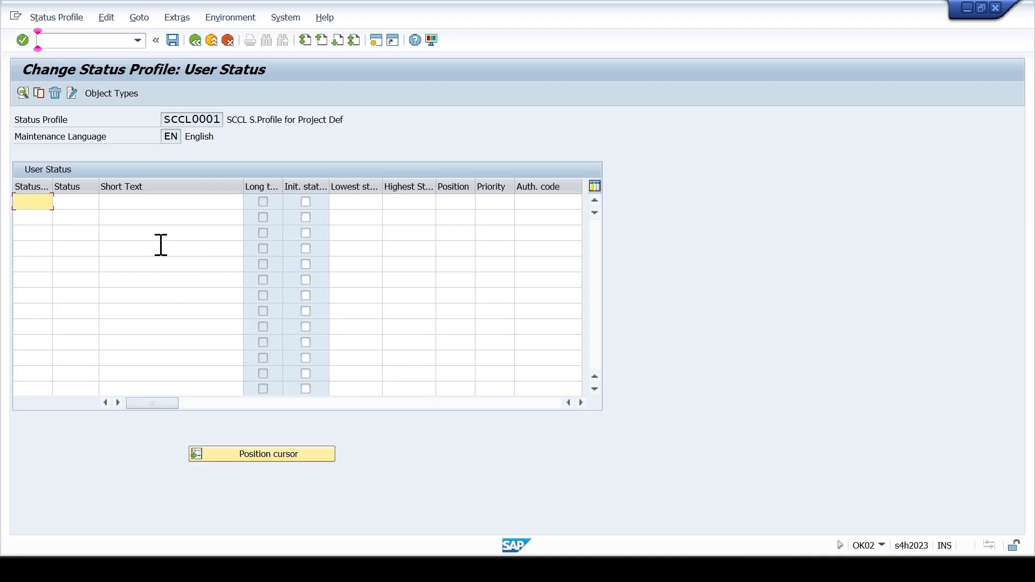
{"action": "left_click", "coordinate": [172, 41]}
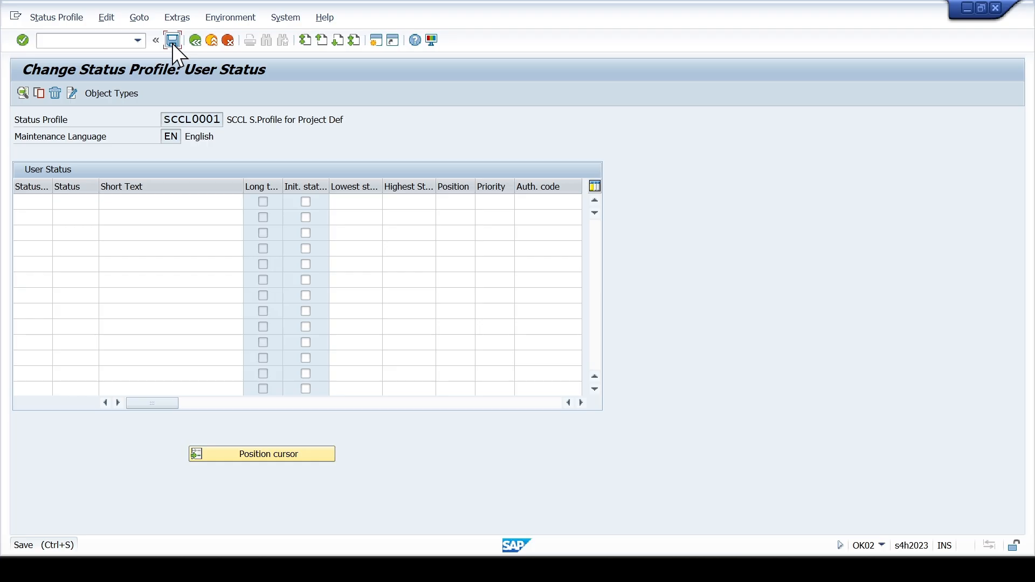
{"action": "left_click", "coordinate": [359, 255]}
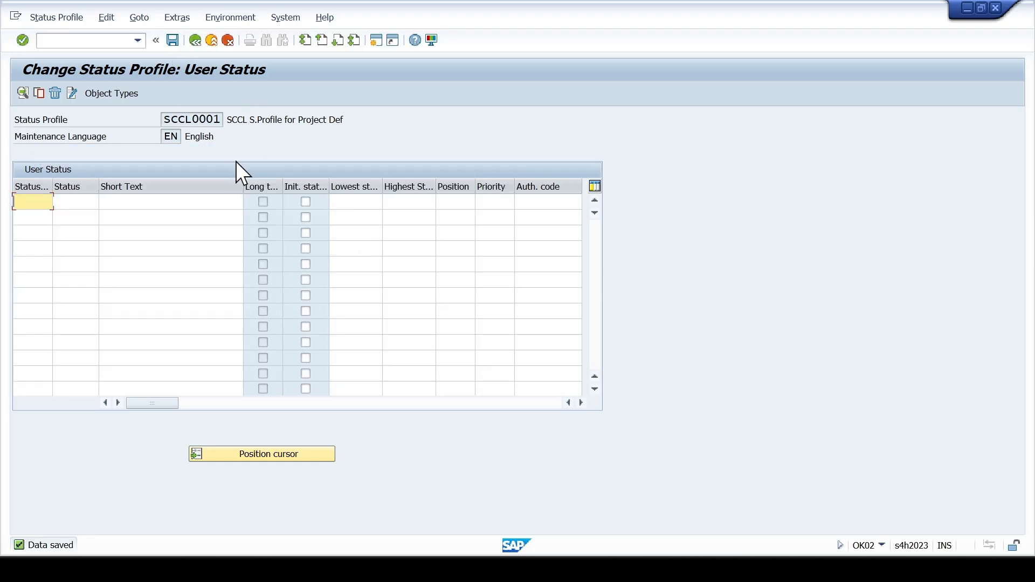
- Consult the User Status sheet of the Excel configuration workbook for its status definition lists, and return to the SAP status profile
{"action": "left_click", "coordinate": [558, 570]}
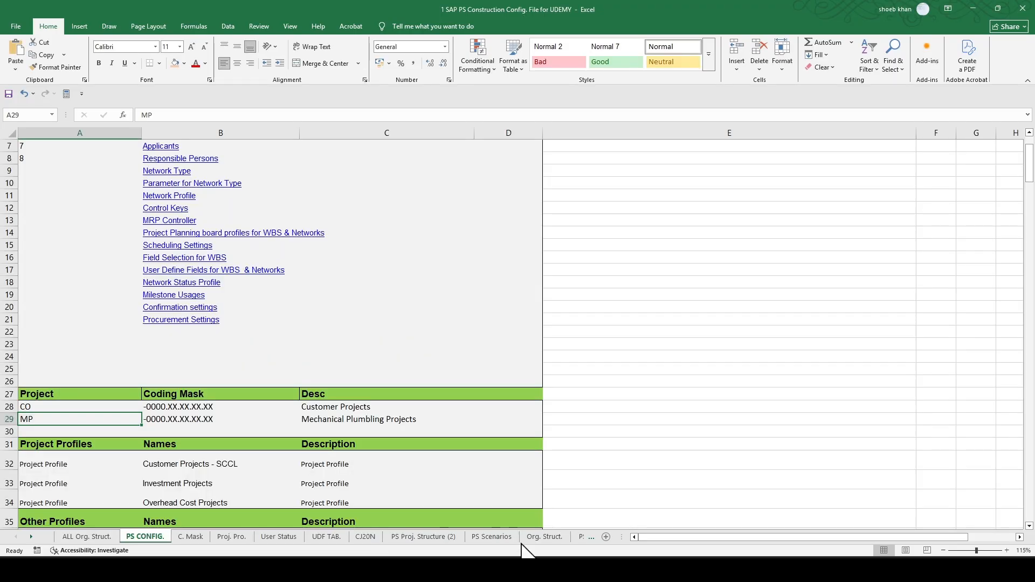
{"action": "left_click", "coordinate": [280, 535]}
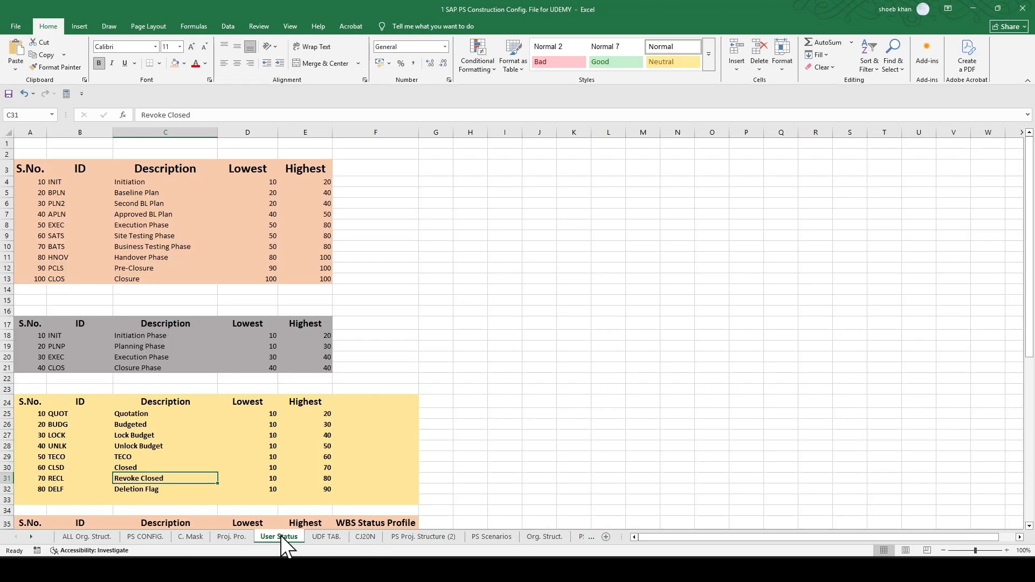
{"action": "scroll", "coordinate": [266, 460], "scroll_direction": "down", "scroll_amount": 3}
{"action": "scroll", "coordinate": [267, 460], "scroll_direction": "down", "scroll_amount": 1}
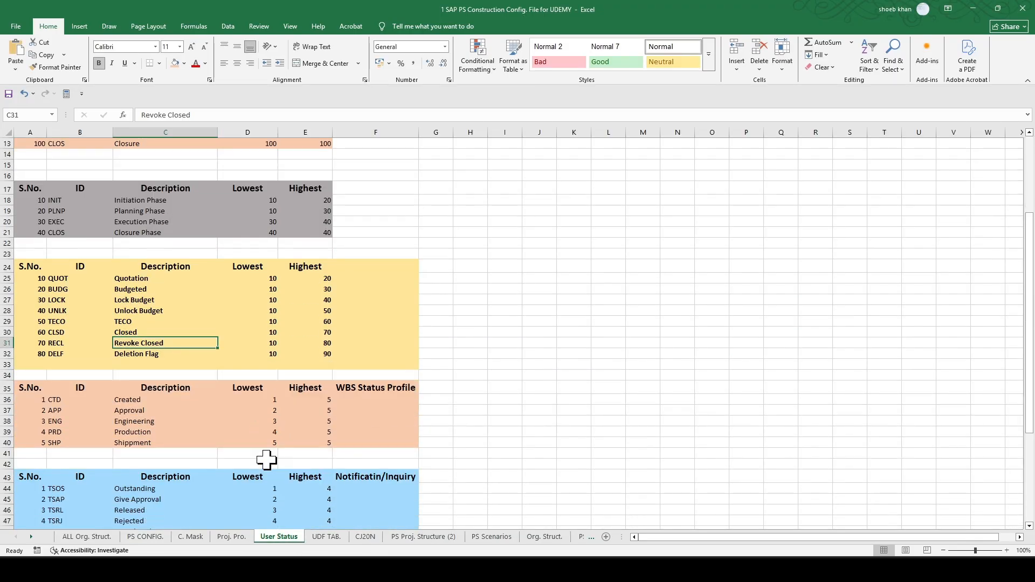
{"action": "left_click", "coordinate": [179, 288]}
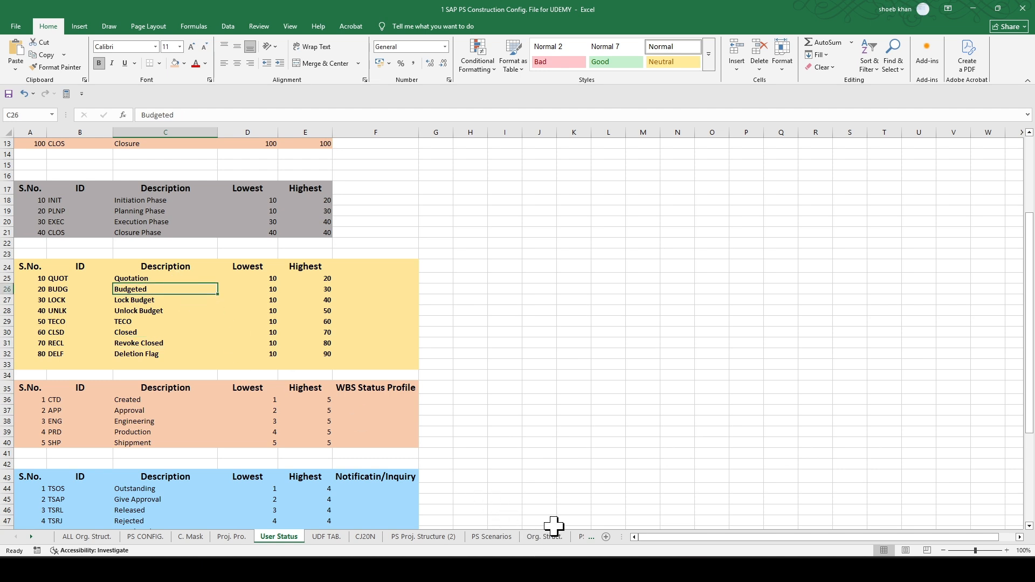
{"action": "mouse_move", "coordinate": [591, 569]}
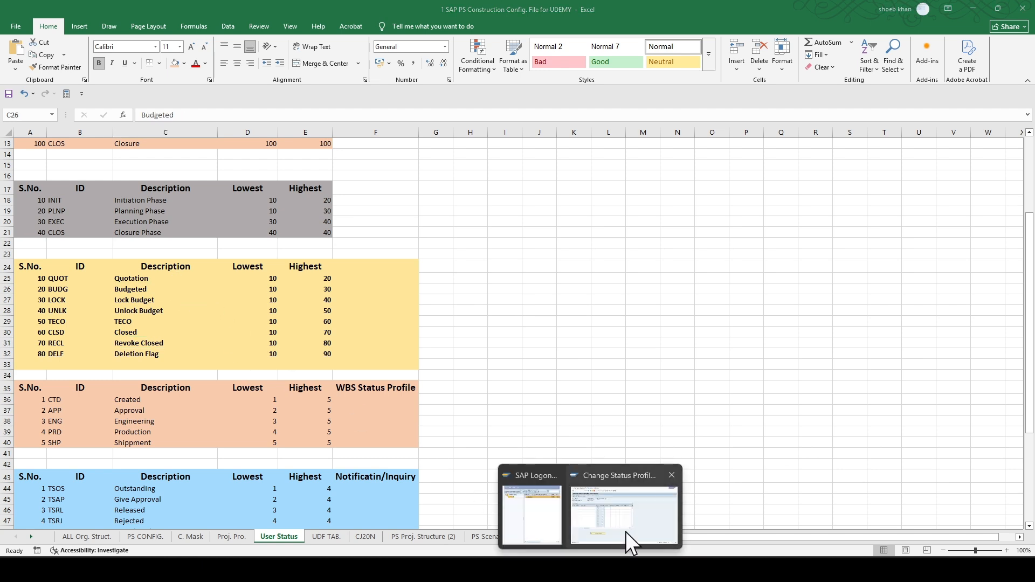
{"action": "left_click", "coordinate": [625, 531]}
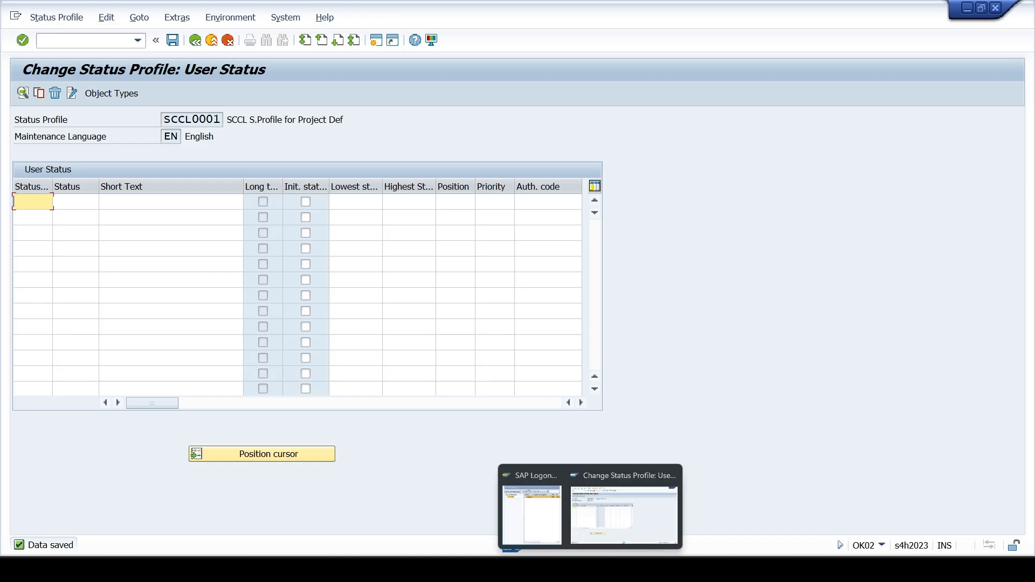
- Review the workbook's status list from QUOT to DELF with its IDs and descriptions, and return to the SAP status profile
{"action": "key", "text": "alt+Tab"}
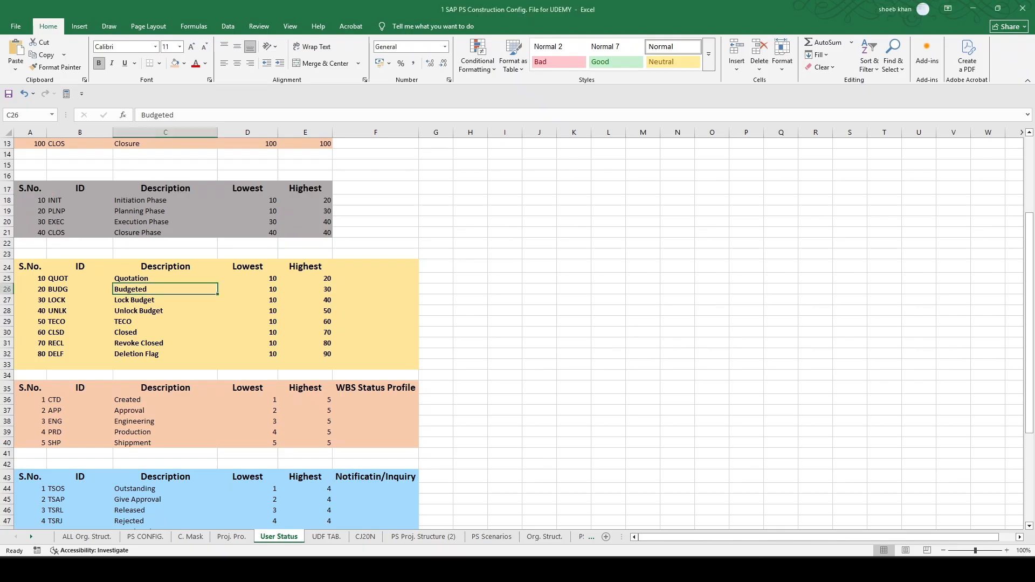
{"action": "scroll", "coordinate": [208, 345], "scroll_direction": "up", "scroll_amount": 5}
{"action": "scroll", "coordinate": [173, 269], "scroll_direction": "down", "scroll_amount": 5}
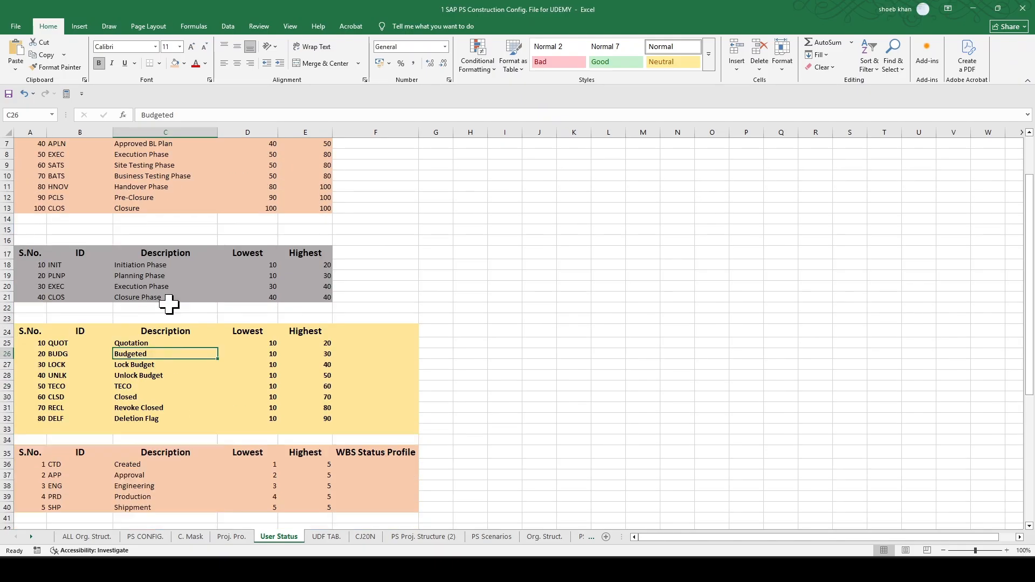
{"action": "left_click", "coordinate": [169, 304]}
{"action": "left_click_drag", "start_coordinate": [59, 247], "coordinate": [61, 323]}
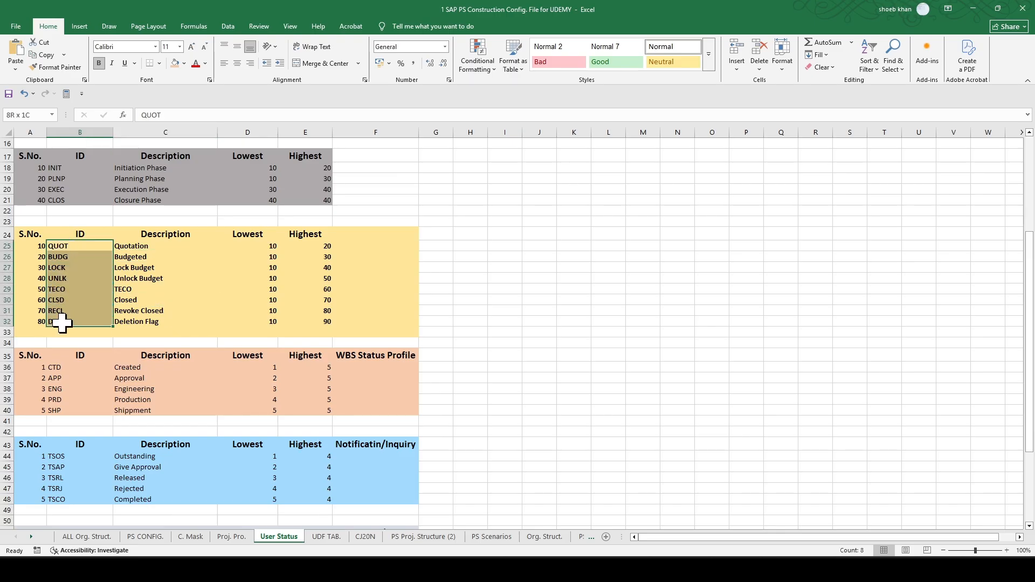
{"action": "left_click", "coordinate": [156, 321]}
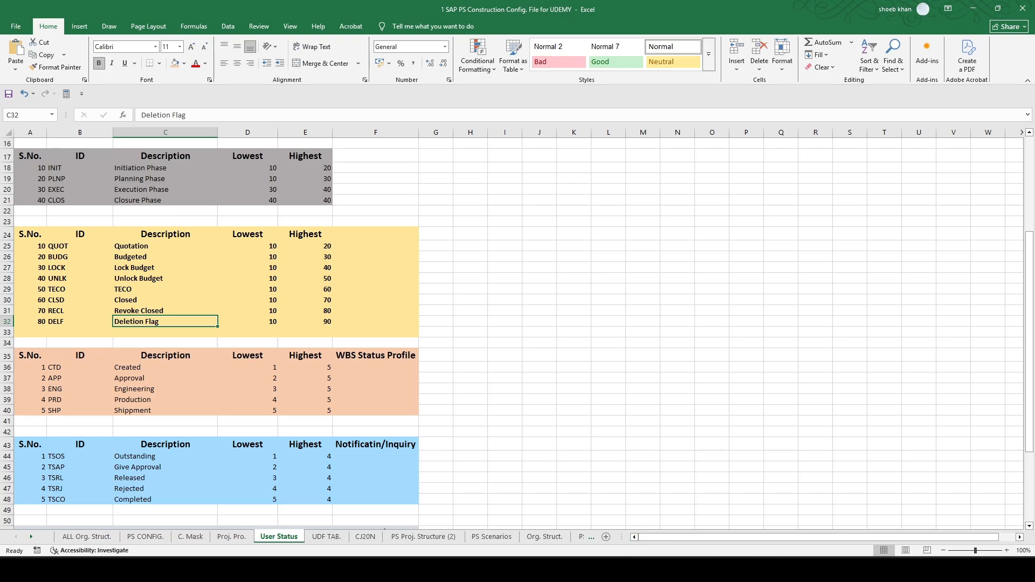
{"action": "mouse_move", "coordinate": [590, 570]}
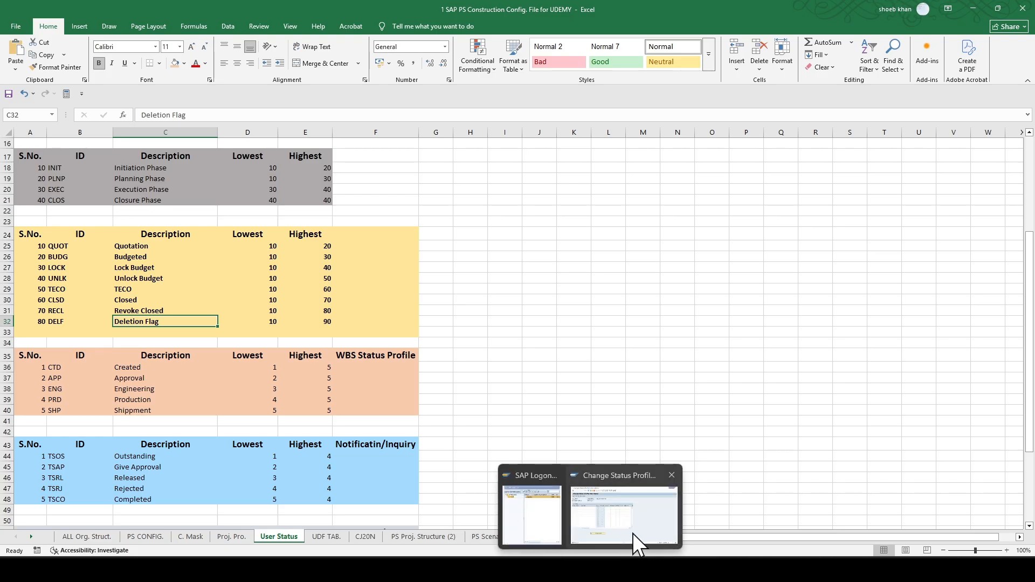
{"action": "left_click", "coordinate": [632, 532]}
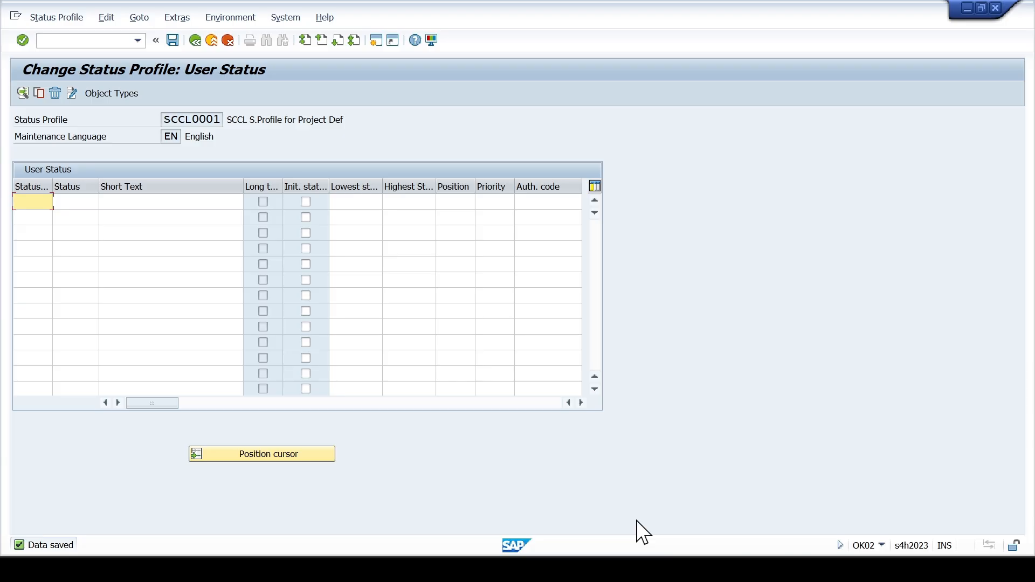
{"action": "type", "text": "01"}
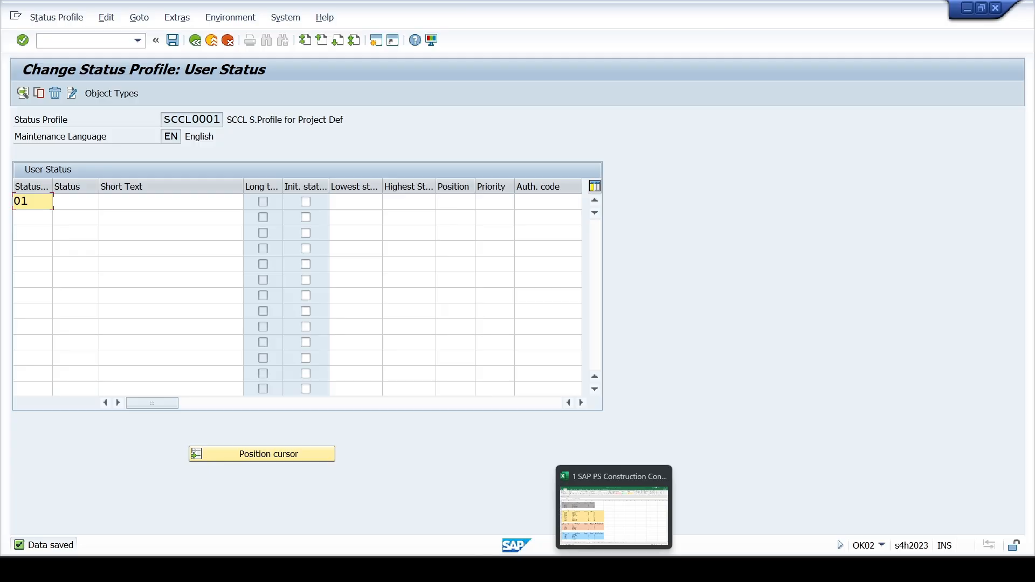
{"action": "left_click", "coordinate": [614, 569]}
{"action": "key", "text": "alt+Tab"}
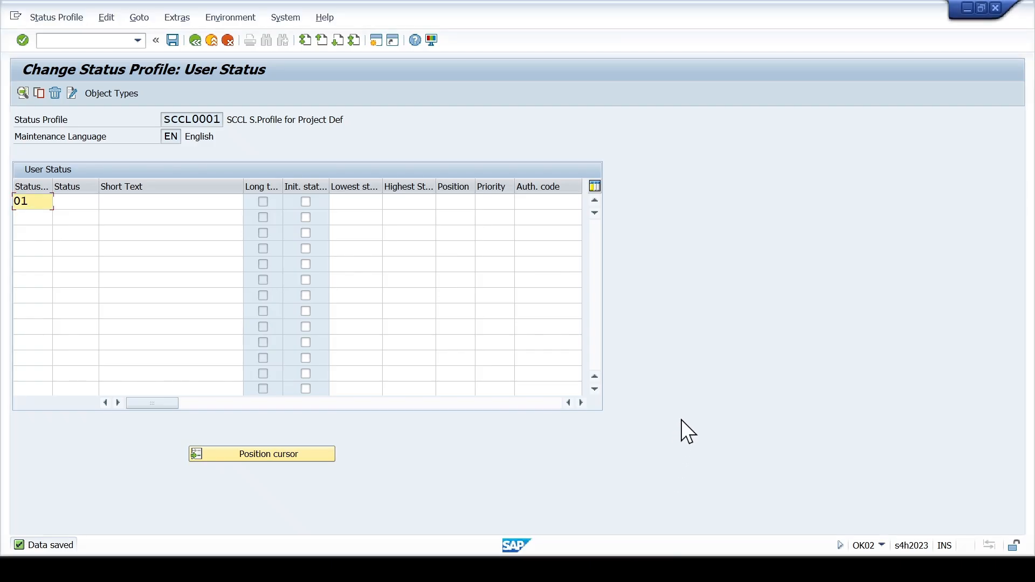
- Enter the status numbers 10, 20, 30 and 40 in the first four rows of the user status table
{"action": "key", "text": "shift+Right"}
{"action": "key", "text": "shift+Right"}
{"action": "type", "text": "10"}
{"action": "key", "text": "Down"}
{"action": "type", "text": "20"}
{"action": "key", "text": "Down"}
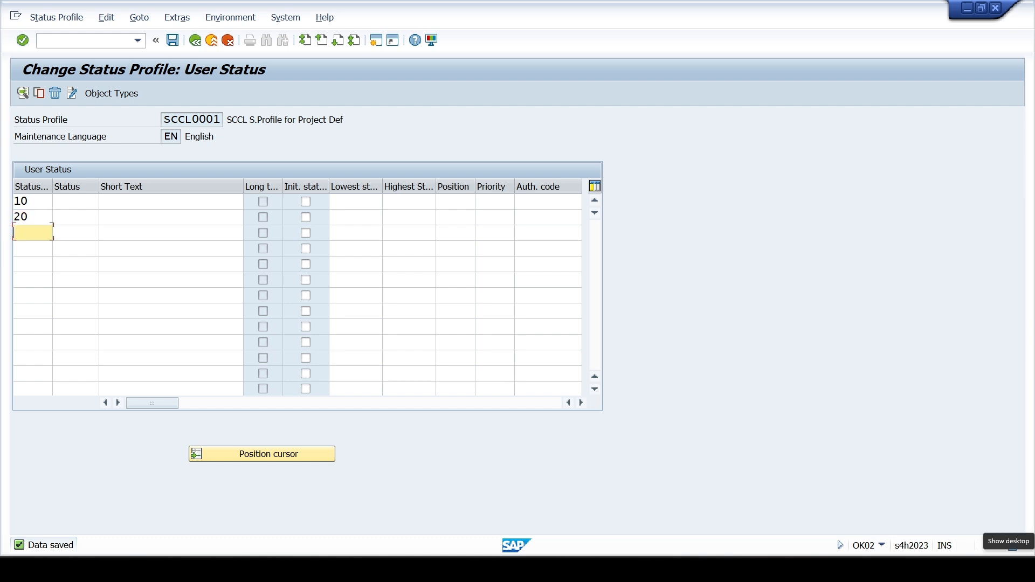
{"action": "type", "text": "30"}
{"action": "key", "text": "Down"}
{"action": "type", "text": "40"}
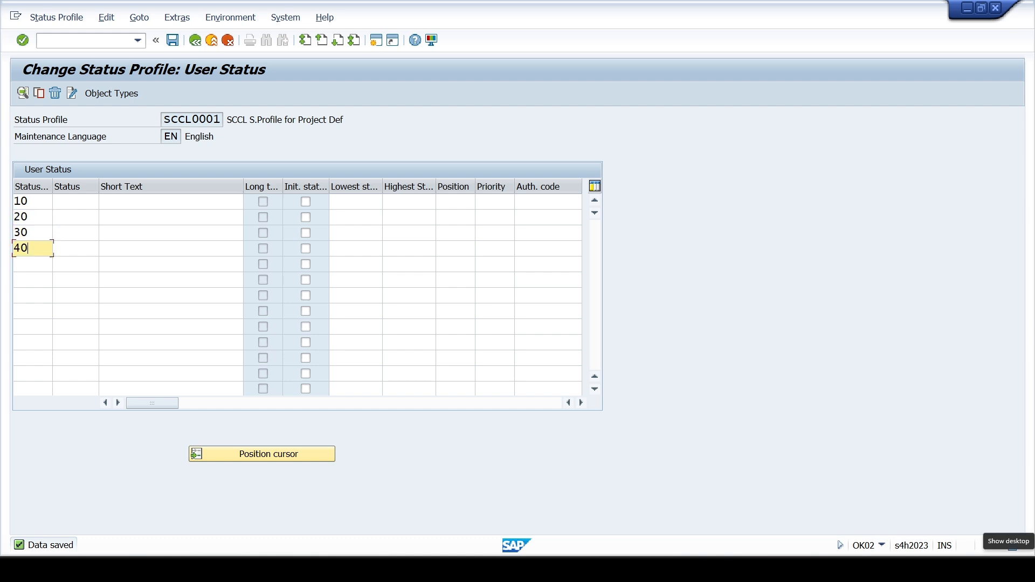
- Enter the status numbers 50, 60, 70 and 80 in the following four rows of the user status table
{"action": "key", "text": "Down"}
{"action": "type", "text": "50"}
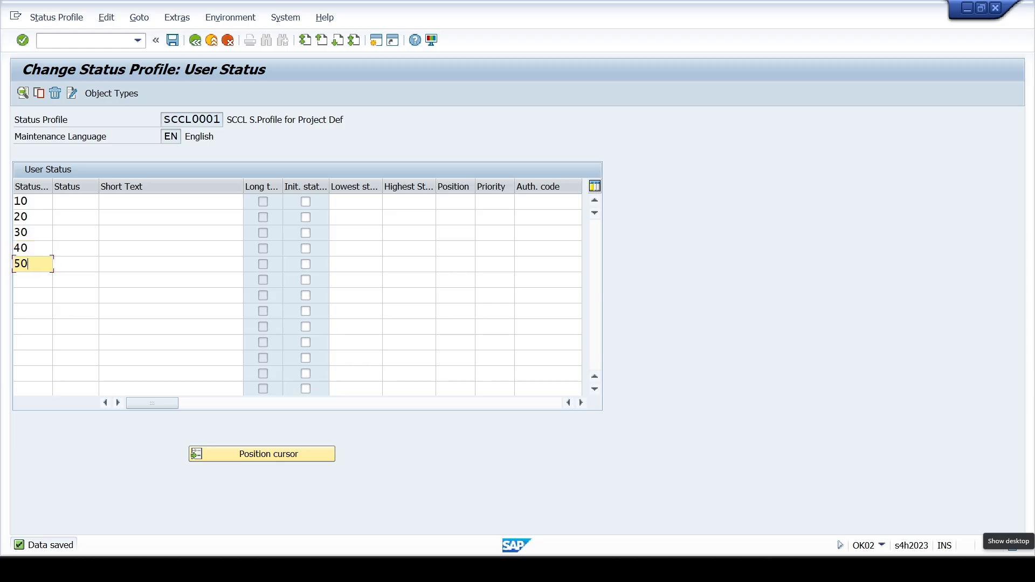
{"action": "key", "text": "Down"}
{"action": "type", "text": "60"}
{"action": "key", "text": "Down"}
{"action": "type", "text": "70"}
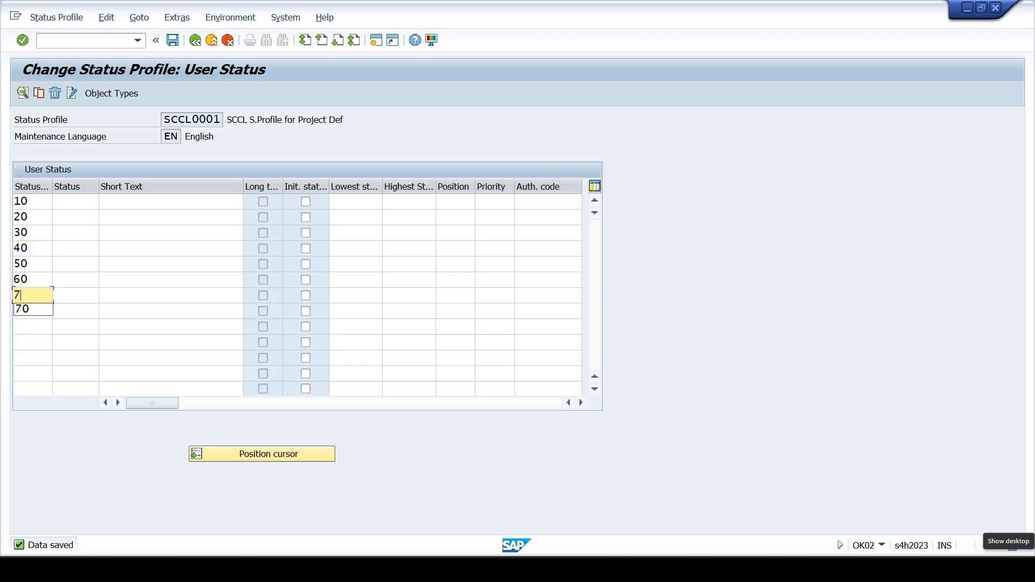
{"action": "key", "text": "Down"}
{"action": "type", "text": "80"}
- Set the status ID of status number 10 to QUOT
{"action": "key", "text": "Up"}
{"action": "key", "text": "Up"}
{"action": "key", "text": "Up"}
{"action": "key", "text": "Up"}
{"action": "key", "text": "Up"}
{"action": "key", "text": "Up"}
{"action": "key", "text": "Up"}
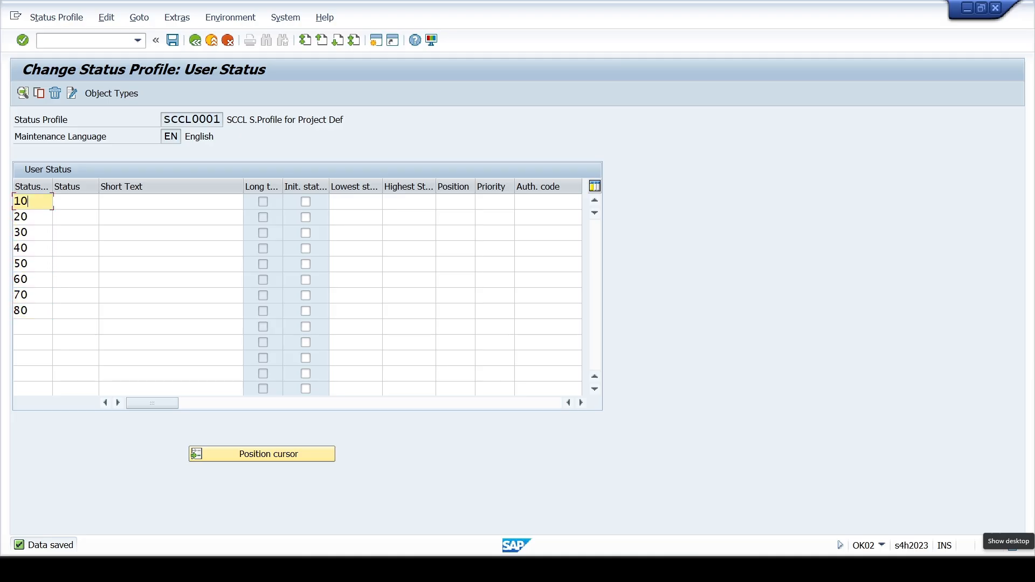
{"action": "key", "text": "Tab"}
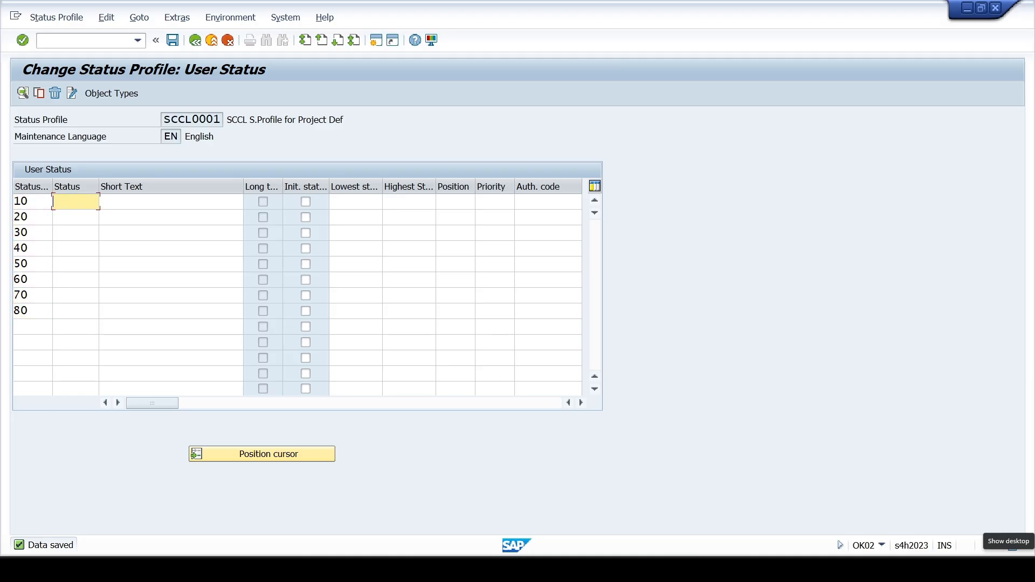
{"action": "type", "text": "QUT"}
{"action": "key", "text": "BackSpace"}
{"action": "key", "text": "Down"}
{"action": "key", "text": "Return"}
- Check the workbook's status list and assign the IDs BUDG to status number 20 and LKBG to status number 30
{"action": "key", "text": "Down"}
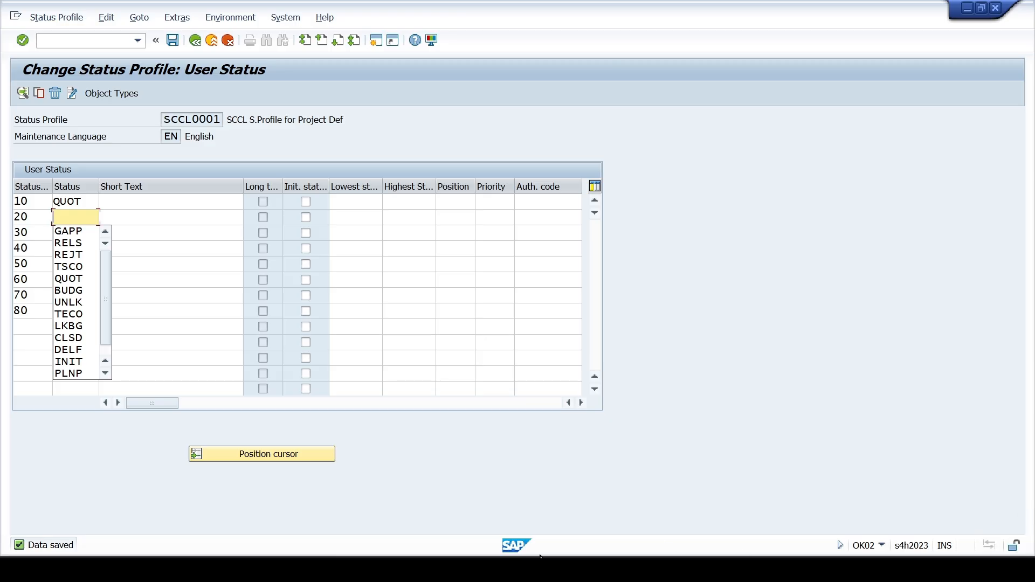
{"action": "left_click", "coordinate": [615, 569]}
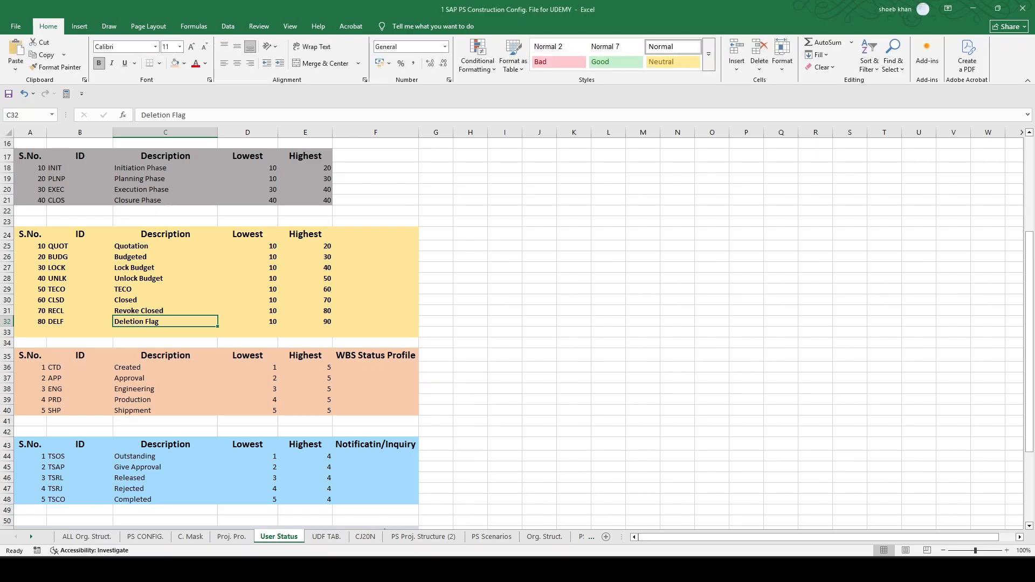
{"action": "key", "text": "alt+Tab"}
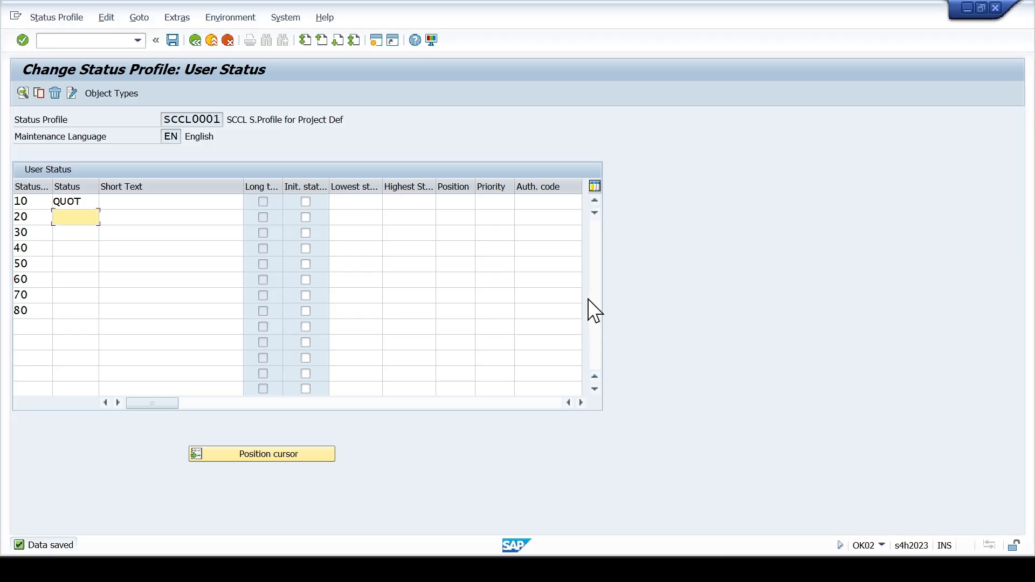
{"action": "type", "text": "B"}
{"action": "key", "text": "Down"}
{"action": "key", "text": "Return"}
{"action": "key", "text": "Down"}
{"action": "type", "text": "L"}
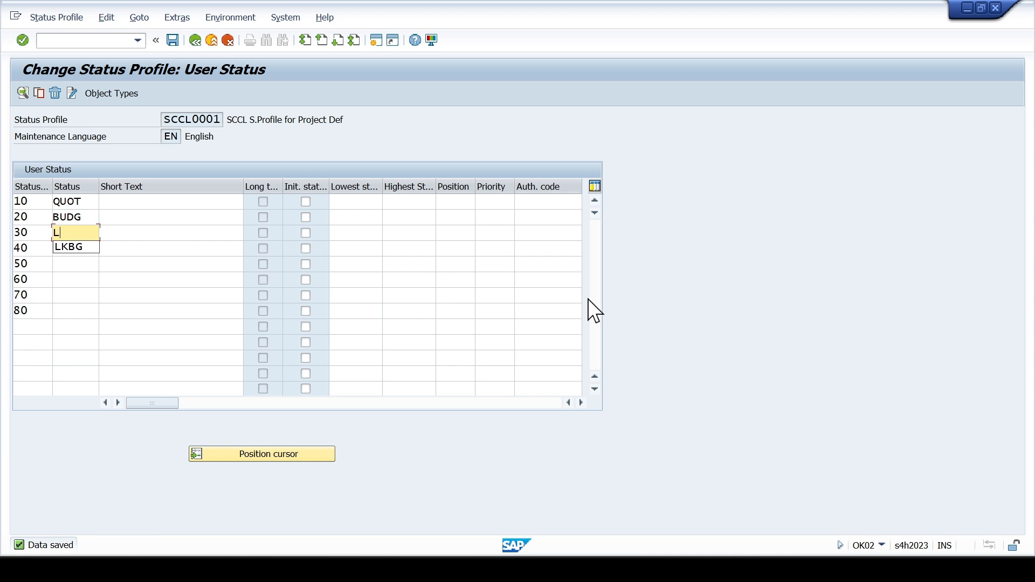
{"action": "key", "text": "Down"}
{"action": "key", "text": "Return"}
- Consult the workbook's status list again and set the status ID of status number 40 to TECO
{"action": "key", "text": "alt+Tab"}
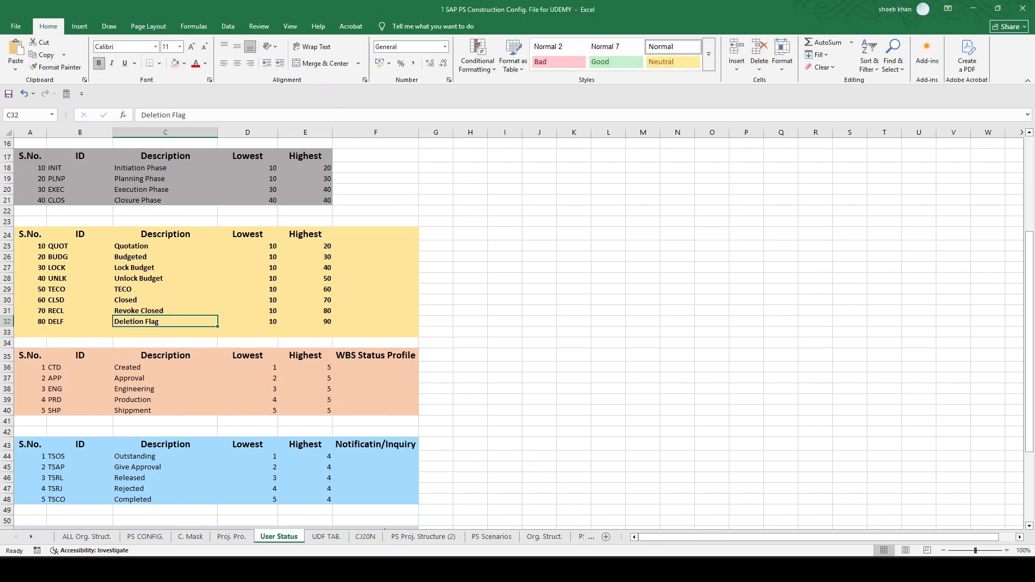
{"action": "key", "text": "alt+Tab"}
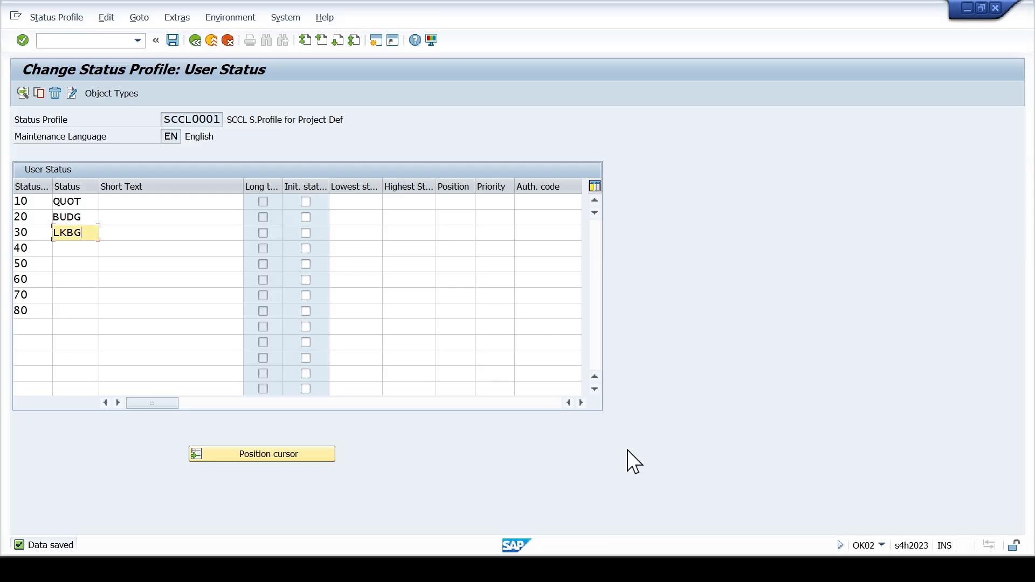
{"action": "key", "text": "Down"}
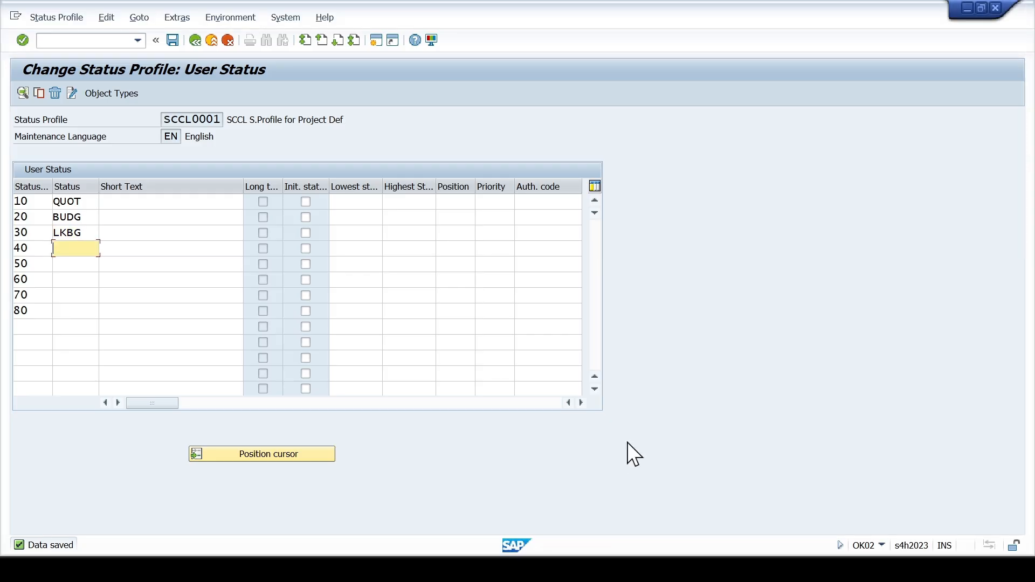
{"action": "type", "text": "T"}
{"action": "key", "text": "Down"}
- Check the workbook for the next status and set the status ID of status number 50 to CLSD
{"action": "key", "text": "Down"}
{"action": "key", "text": "Return"}
{"action": "key", "text": "Down"}
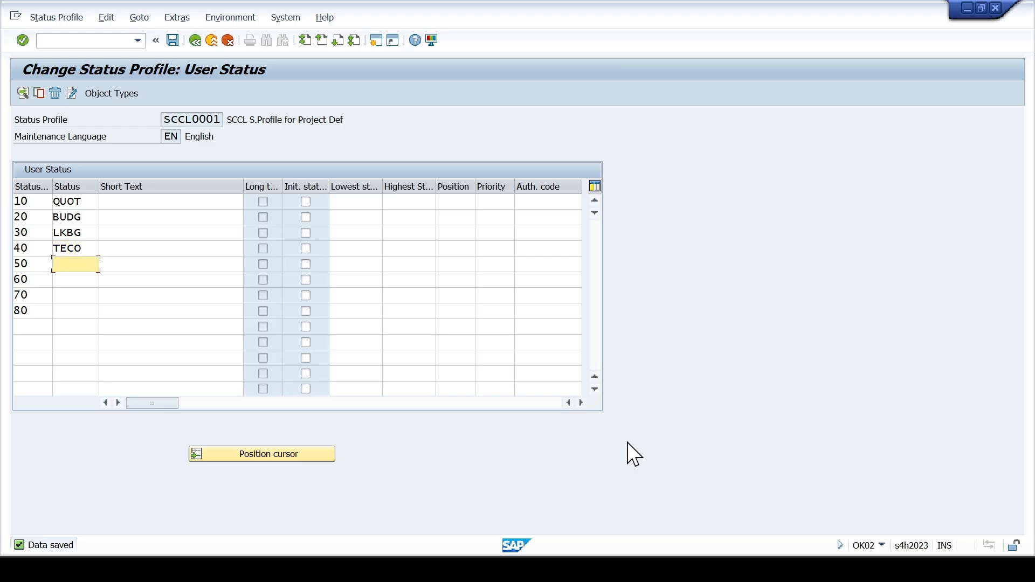
{"action": "key", "text": "alt+Tab"}
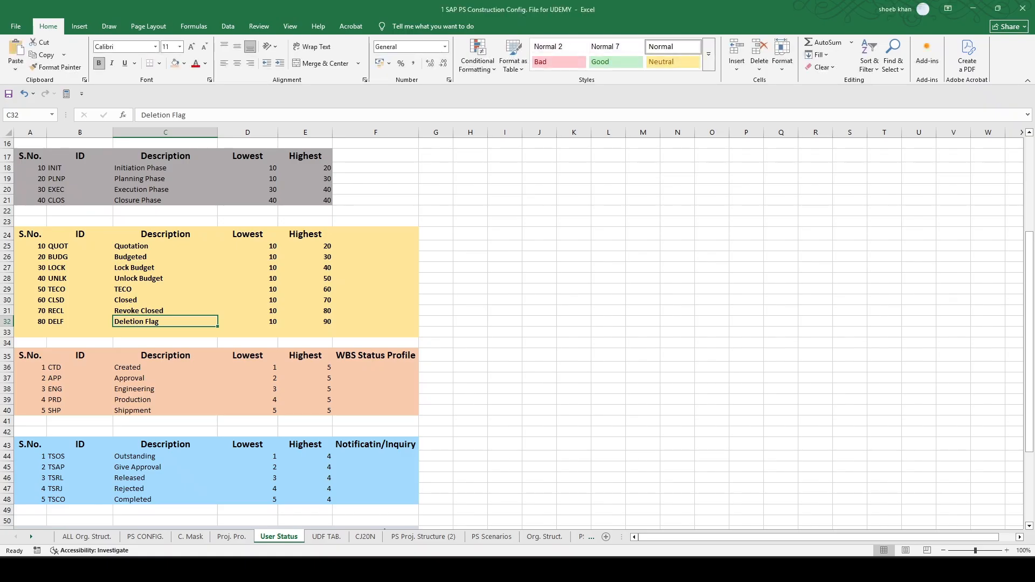
{"action": "key", "text": "alt+Tab"}
{"action": "type", "text": "C"}
{"action": "key", "text": "Down"}
{"action": "key", "text": "Return"}
- Consult the workbook's User Status list and set the status ID of status number 60 to RECL
{"action": "key", "text": "Down"}
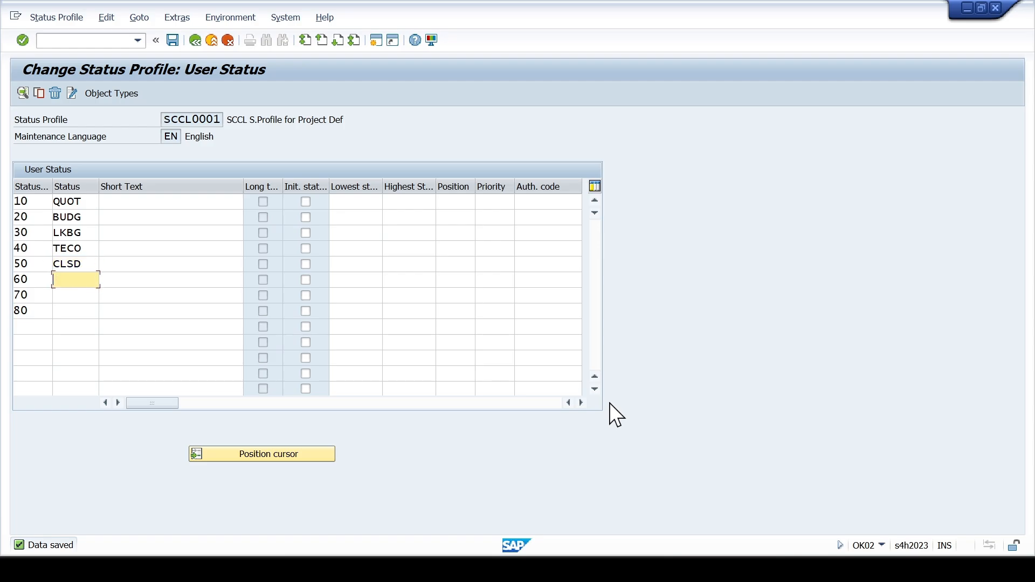
{"action": "type", "text": "R"}
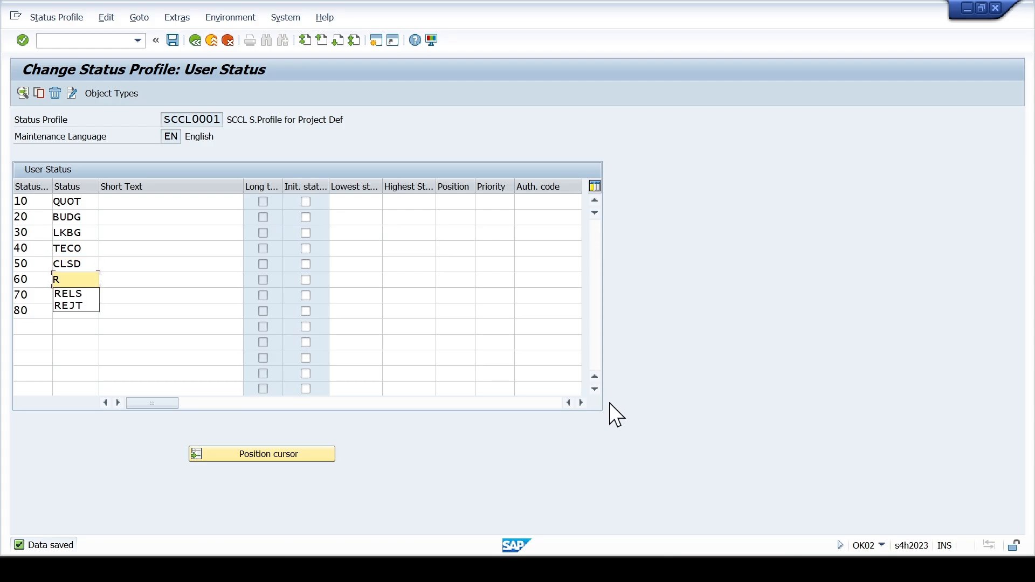
{"action": "key", "text": "alt+Tab"}
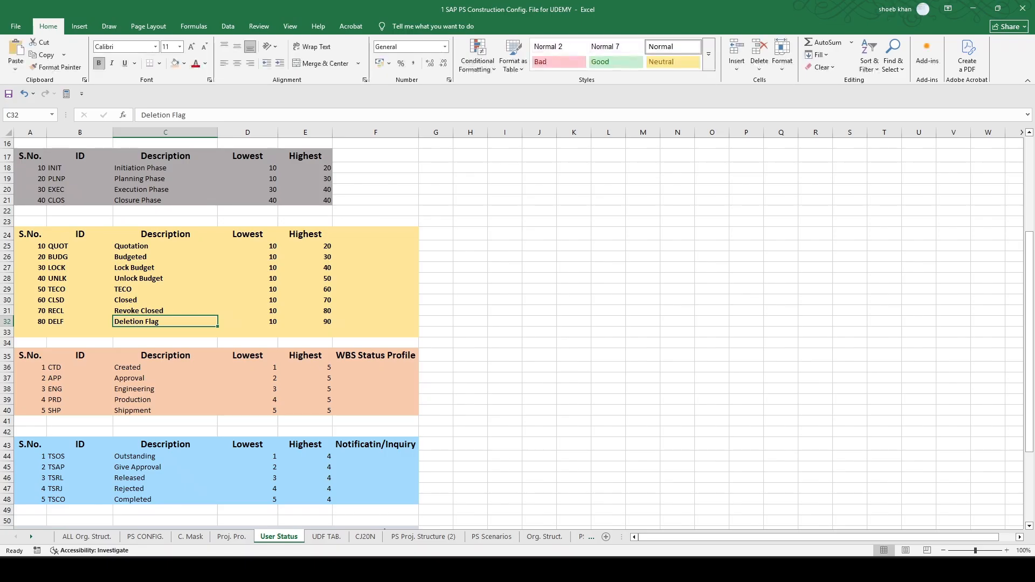
{"action": "key", "text": "alt+Tab"}
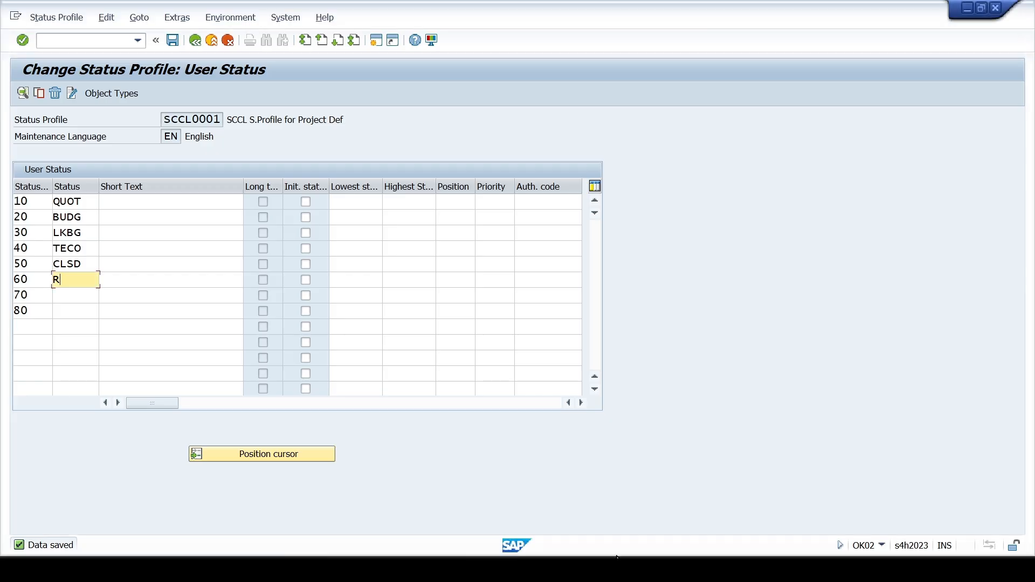
{"action": "type", "text": "E"}
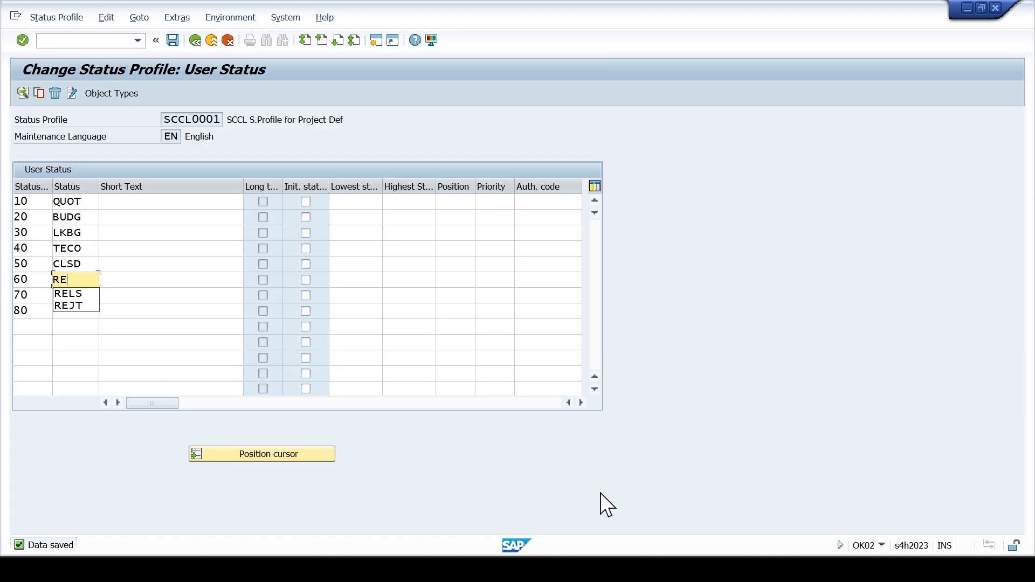
{"action": "key", "text": "Down"}
{"action": "key", "text": "alt+Tab"}
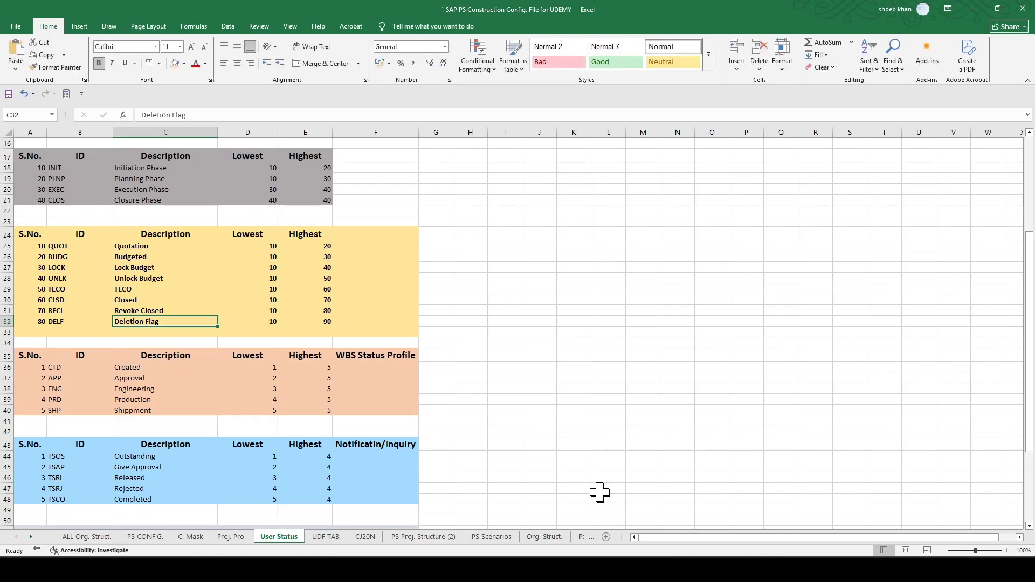
{"action": "key", "text": "alt+Tab"}
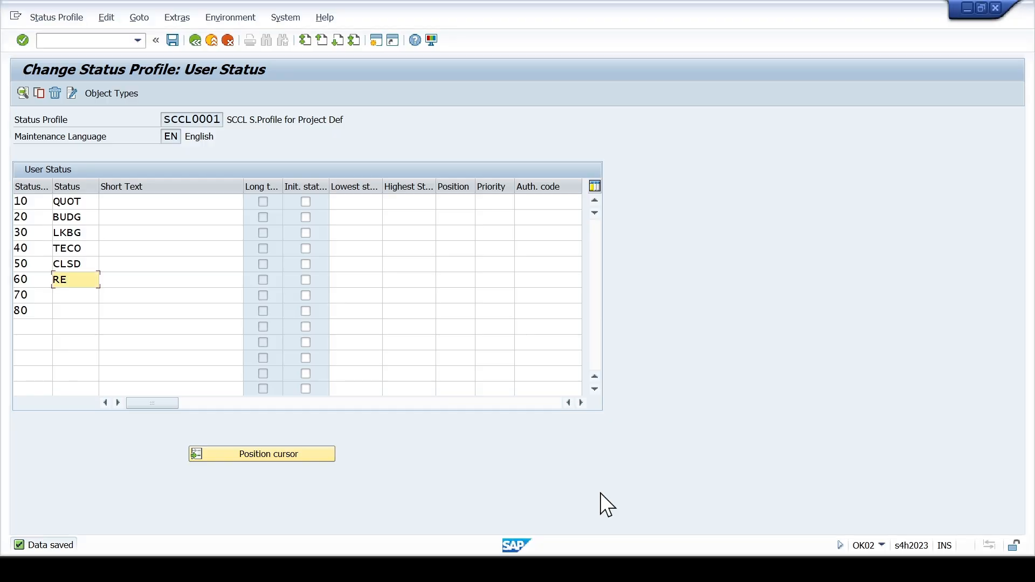
{"action": "key", "text": "alt+Tab"}
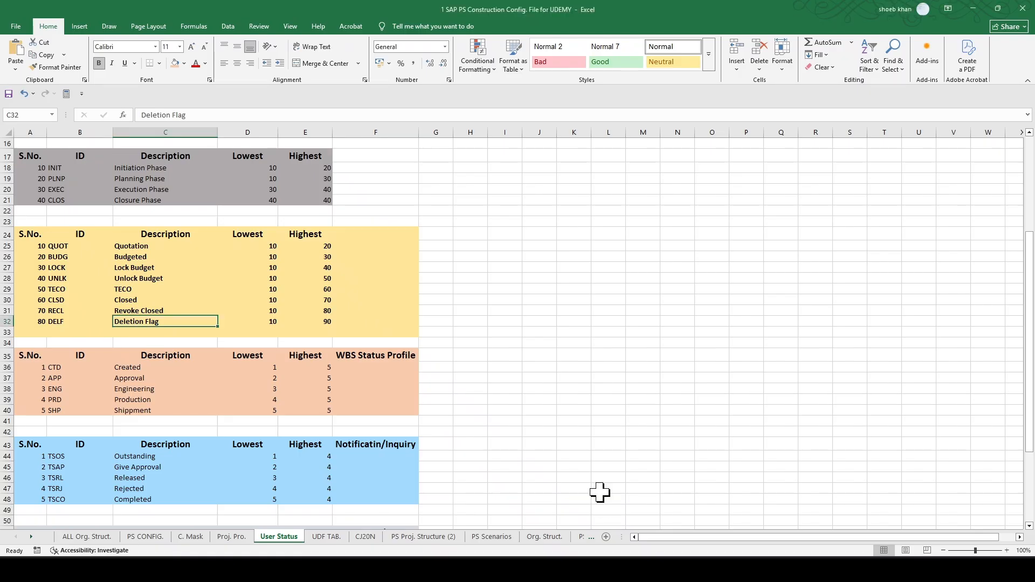
{"action": "key", "text": "alt+Tab"}
{"action": "type", "text": "CL"}
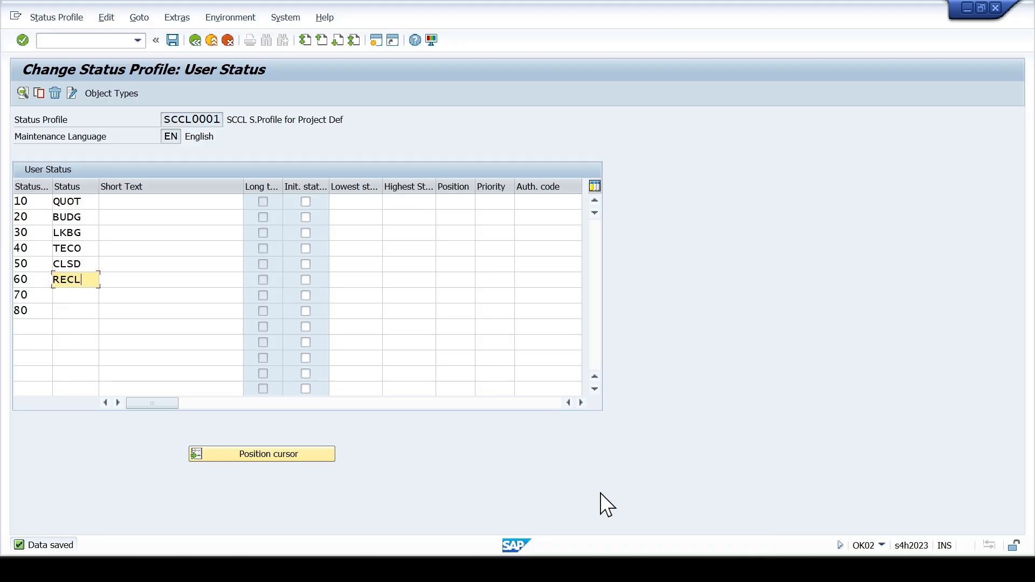
- Compare the entered IDs with the workbook's status list and move RECL from status number 60 to 70
{"action": "key", "text": "Down"}
{"action": "key", "text": "alt+Tab"}
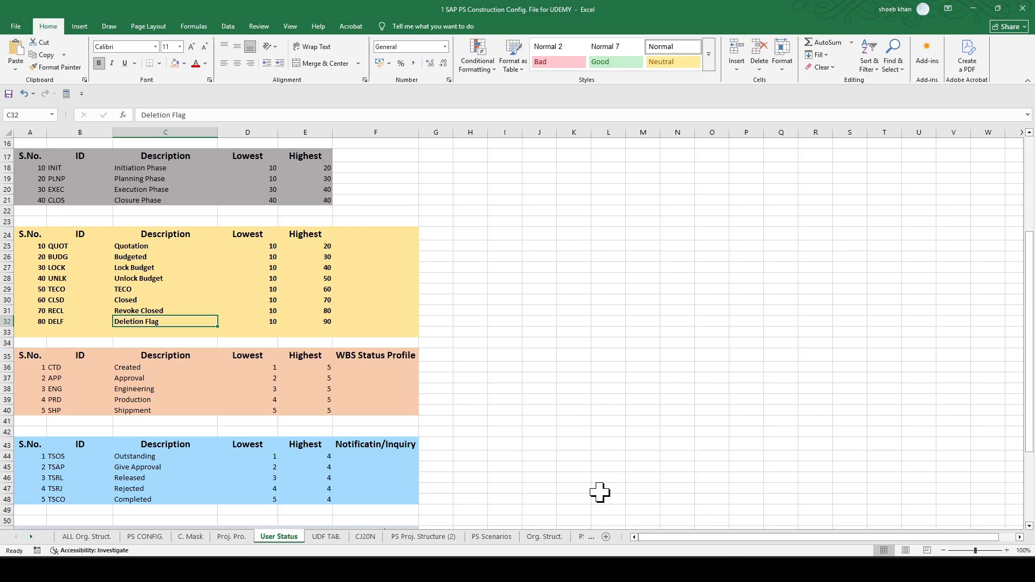
{"action": "key", "text": "alt+Tab"}
{"action": "key", "text": "Up"}
{"action": "key", "text": "Up"}
{"action": "key", "text": "Up"}
{"action": "key", "text": "Up"}
{"action": "key", "text": "Down"}
{"action": "key", "text": "shift+End"}
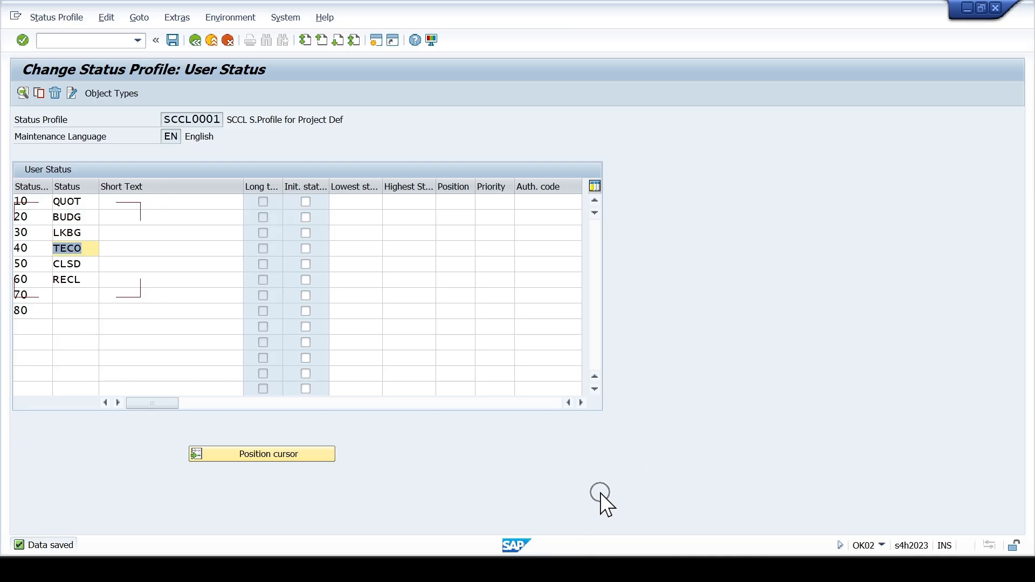
{"action": "key", "text": "Down"}
{"action": "key", "text": "Down"}
{"action": "key", "text": "shift+End"}
{"action": "key", "text": "ctrl+c"}
{"action": "key", "text": "Delete"}
{"action": "key", "text": "Down"}
{"action": "key", "text": "Up"}
{"action": "key", "text": "Down"}
{"action": "key", "text": "ctrl+v"}
- Move the status ID CLSD from number 50 to 60 and TECO from number 40 to 50
{"action": "key", "text": "Up"}
{"action": "key", "text": "Up"}
{"action": "key", "text": "shift+End"}
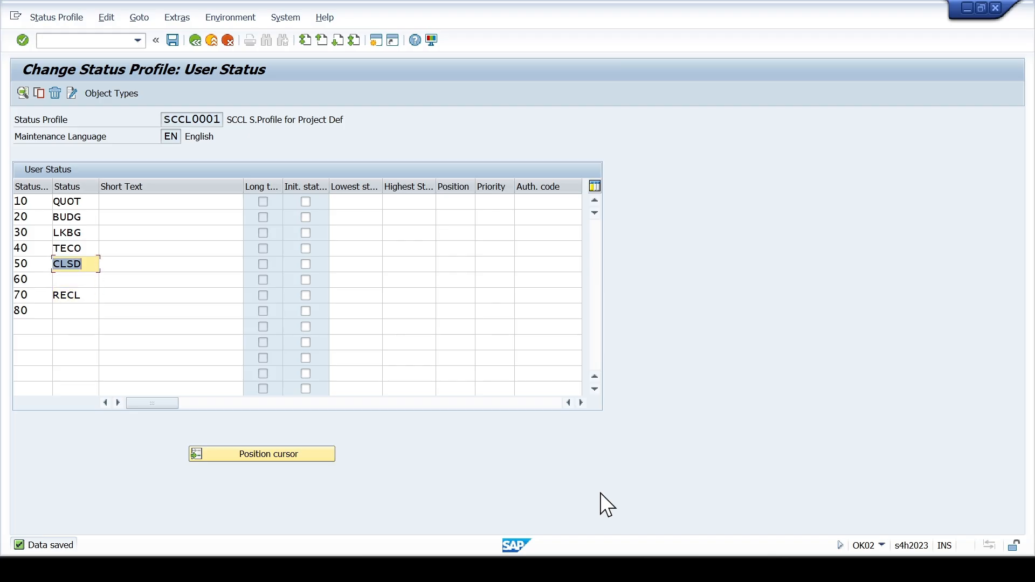
{"action": "key", "text": "ctrl+x"}
{"action": "key", "text": "Down"}
{"action": "key", "text": "ctrl+v"}
{"action": "key", "text": "Up"}
{"action": "key", "text": "Up"}
{"action": "key", "text": "shift+End"}
{"action": "key", "text": "ctrl+x"}
{"action": "key", "text": "Down"}
{"action": "key", "text": "ctrl+v"}
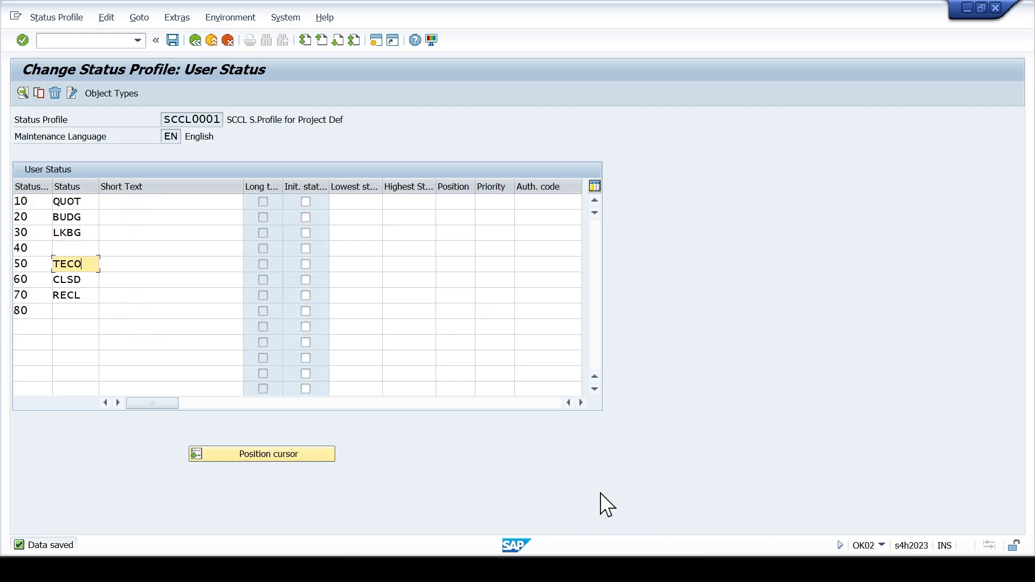
- Set the status ID of the emptied status number 40 to UNLK
{"action": "key", "text": "Up"}
{"action": "type", "text": "U"}
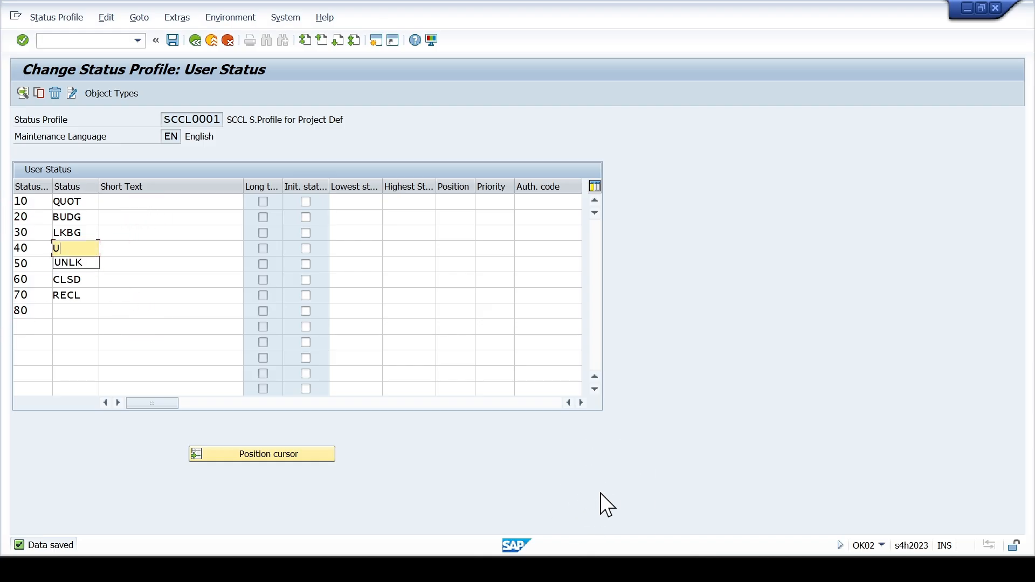
{"action": "key", "text": "Down"}
{"action": "key", "text": "Return"}
- Check the workbook for the last status and set the status ID of status number 80 to DELF
{"action": "key", "text": "Down"}
{"action": "key", "text": "Down"}
{"action": "key", "text": "Down"}
{"action": "key", "text": "Down"}
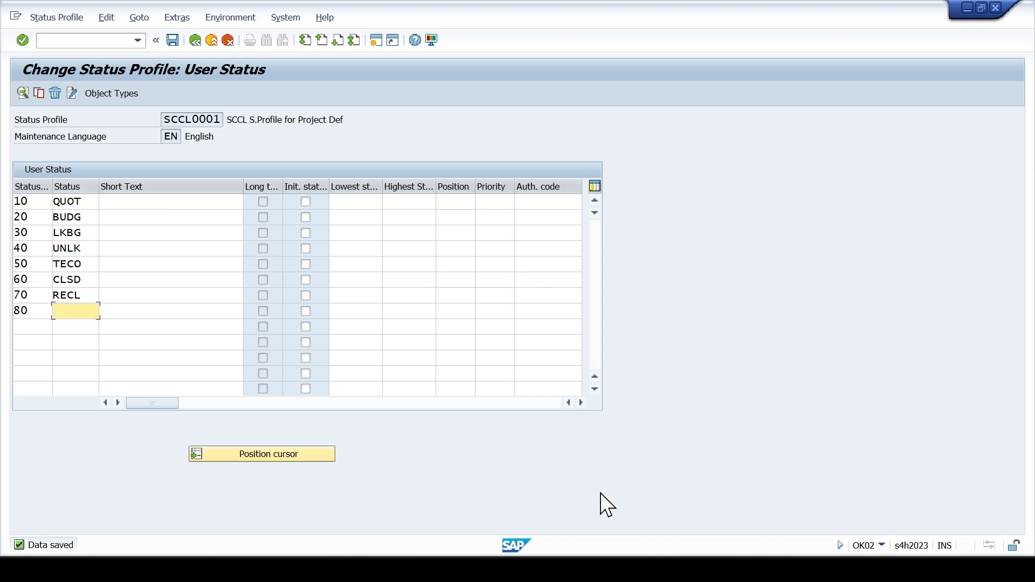
{"action": "key", "text": "alt+Tab"}
{"action": "key", "text": "alt+Tab"}
{"action": "key", "text": "alt+Tab"}
{"action": "key", "text": "alt+Tab"}
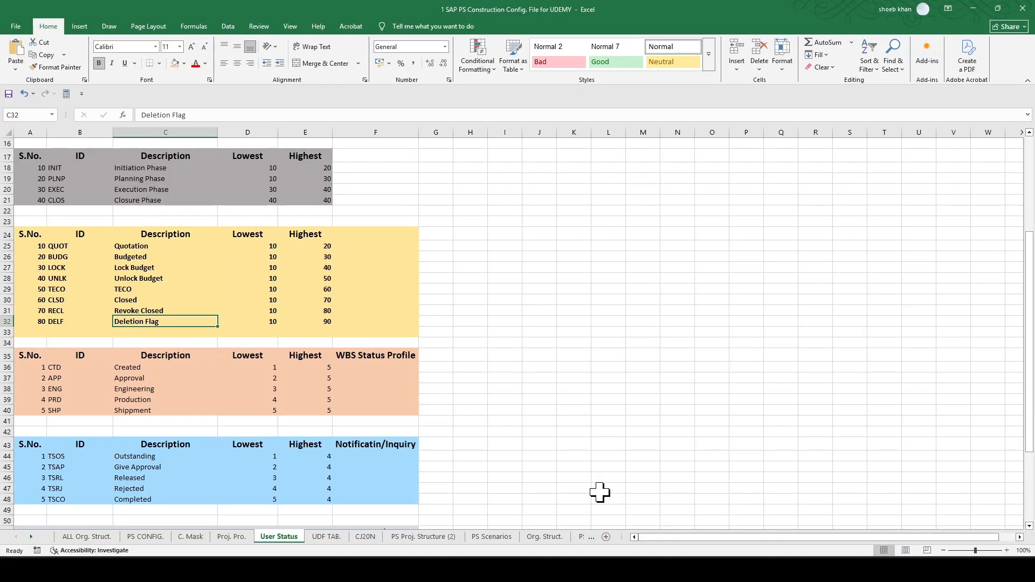
{"action": "type", "text": "DE"}
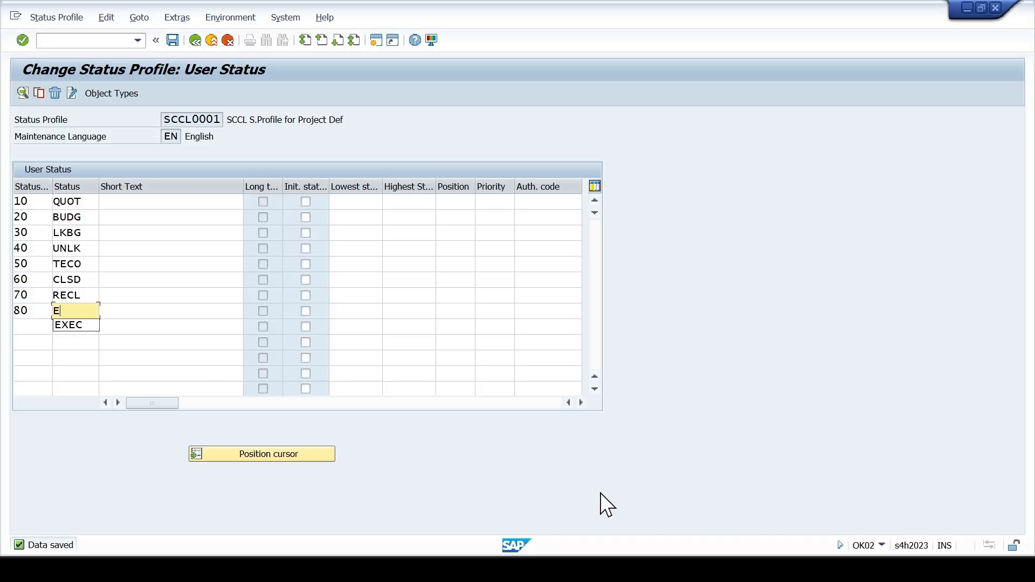
{"action": "type", "text": "LF"}
- Set the short text of status QUOT to Quotation Phase
{"action": "key", "text": "Up"}
{"action": "key", "text": "Up"}
{"action": "key", "text": "Up"}
{"action": "key", "text": "Up"}
{"action": "key", "text": "Up"}
{"action": "key", "text": "Up"}
{"action": "key", "text": "Up"}
{"action": "key", "text": "Tab"}
{"action": "type", "text": "Q"}
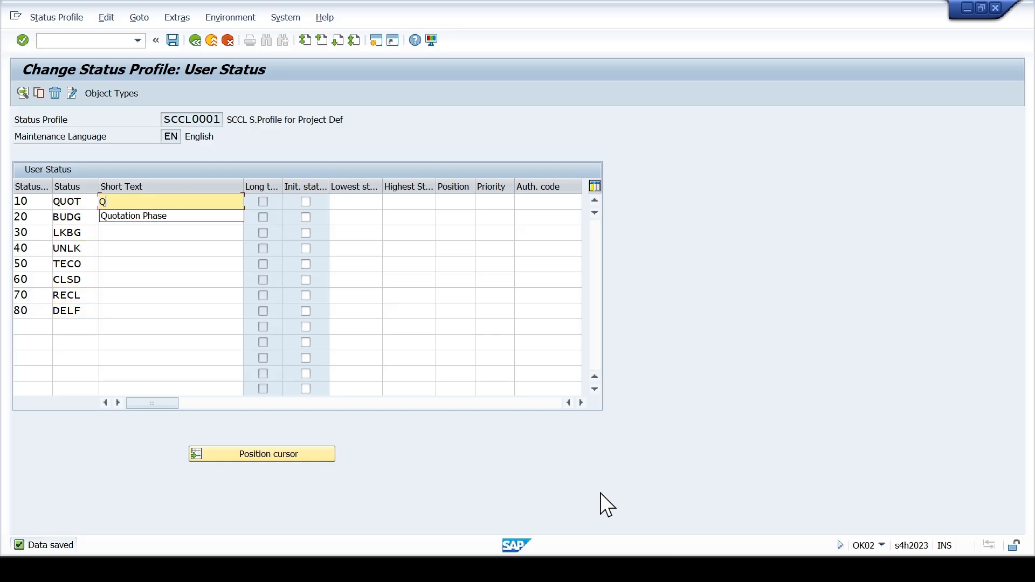
{"action": "key", "text": "Down"}
{"action": "key", "text": "Return"}
- Set the short texts of BUDG to Budgeted Phase and LKBG to Lock Budget
{"action": "key", "text": "Down"}
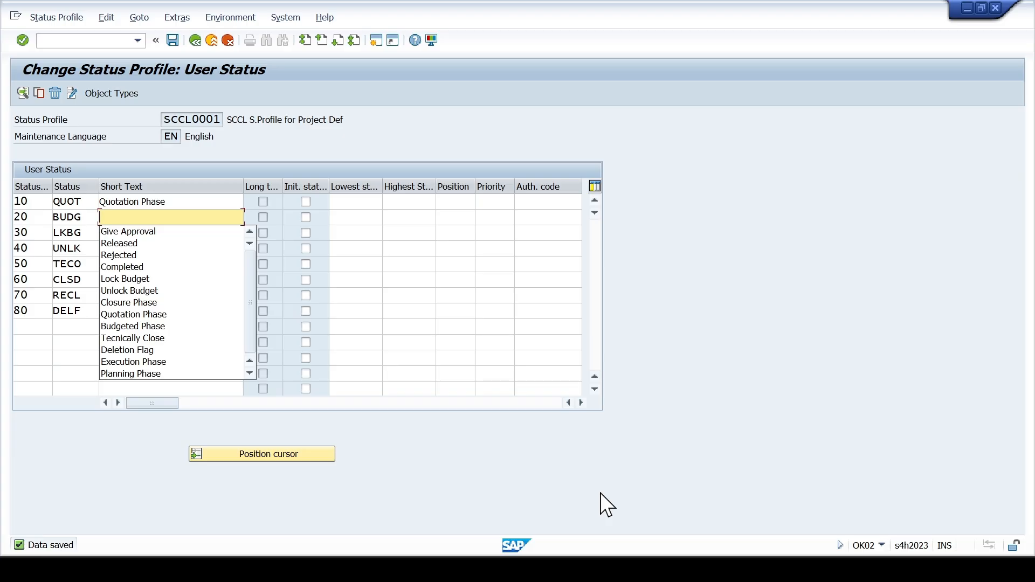
{"action": "type", "text": "B"}
{"action": "key", "text": "Down"}
{"action": "key", "text": "Return"}
{"action": "key", "text": "Down"}
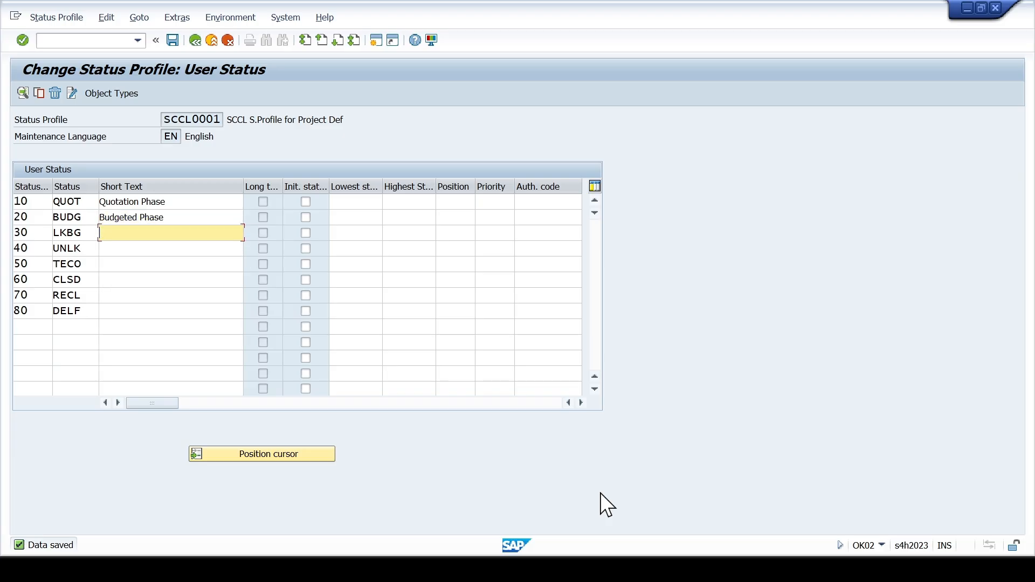
{"action": "type", "text": "L"}
{"action": "key", "text": "Down"}
{"action": "key", "text": "Return"}
- Set the short texts of UNLK to Unlock Budget and TECO to Tecnically Close
{"action": "key", "text": "Down"}
{"action": "type", "text": "U"}
{"action": "key", "text": "Down"}
{"action": "key", "text": "Return"}
{"action": "key", "text": "Down"}
{"action": "type", "text": "T"}
{"action": "key", "text": "Down"}
{"action": "key", "text": "Return"}
- Set the short text of status CLSD to Closure Phase
{"action": "key", "text": "Down"}
{"action": "type", "text": "C"}
{"action": "key", "text": "Down"}
{"action": "key", "text": "Down"}
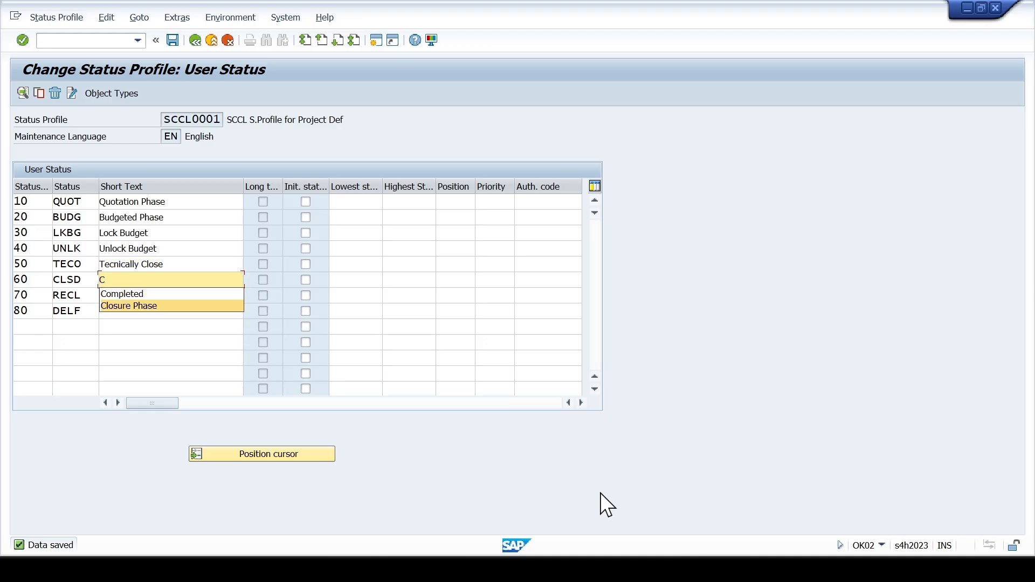
{"action": "key", "text": "Return"}
- Check the RECL description in the workbook and set its short text to Revoke Close
{"action": "key", "text": "Down"}
{"action": "type", "text": "R"}
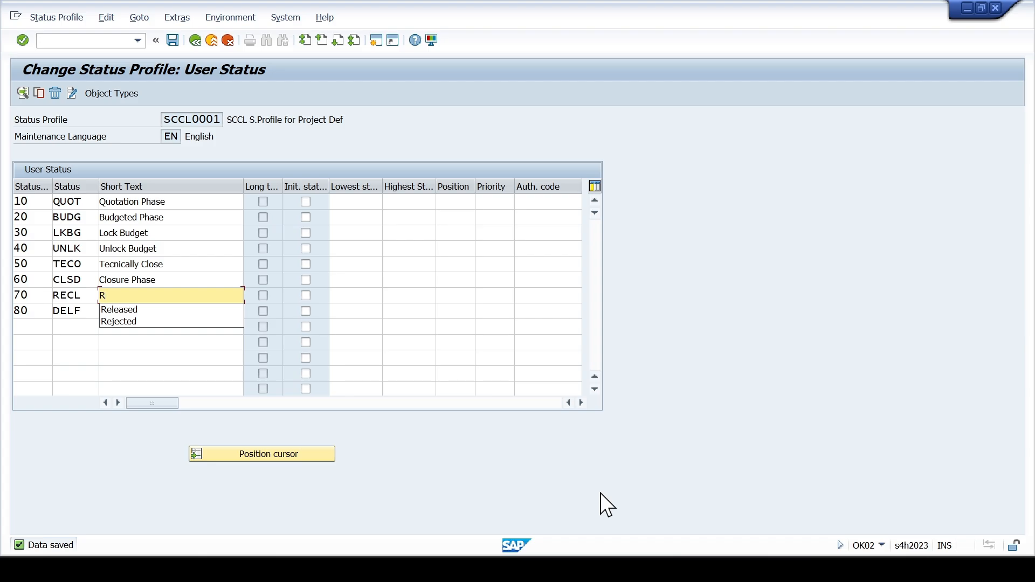
{"action": "key", "text": "alt+Tab"}
{"action": "key", "text": "alt+Tab"}
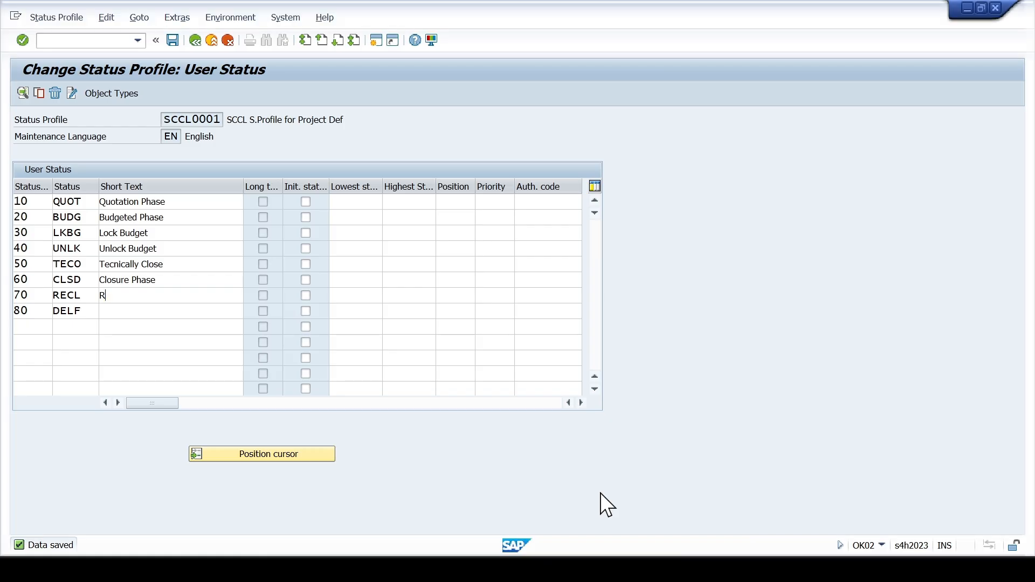
{"action": "type", "text": "evo"}
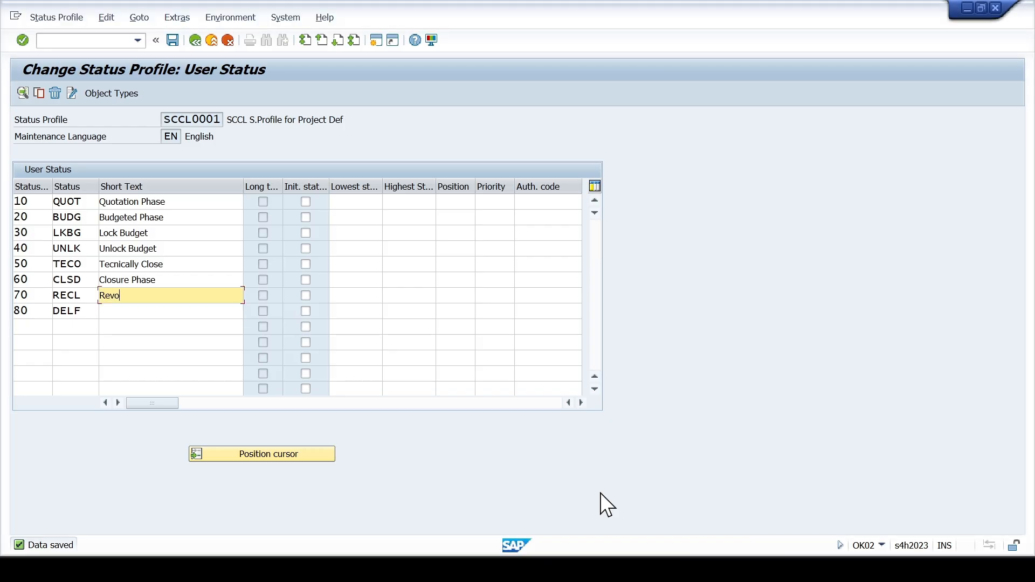
{"action": "type", "text": "ke Close"}
- Check the workbook's last description and set the short text of DELF to Deletion Flag
{"action": "key", "text": "Down"}
{"action": "key", "text": "alt+Tab"}
{"action": "key", "text": "alt+Tab"}
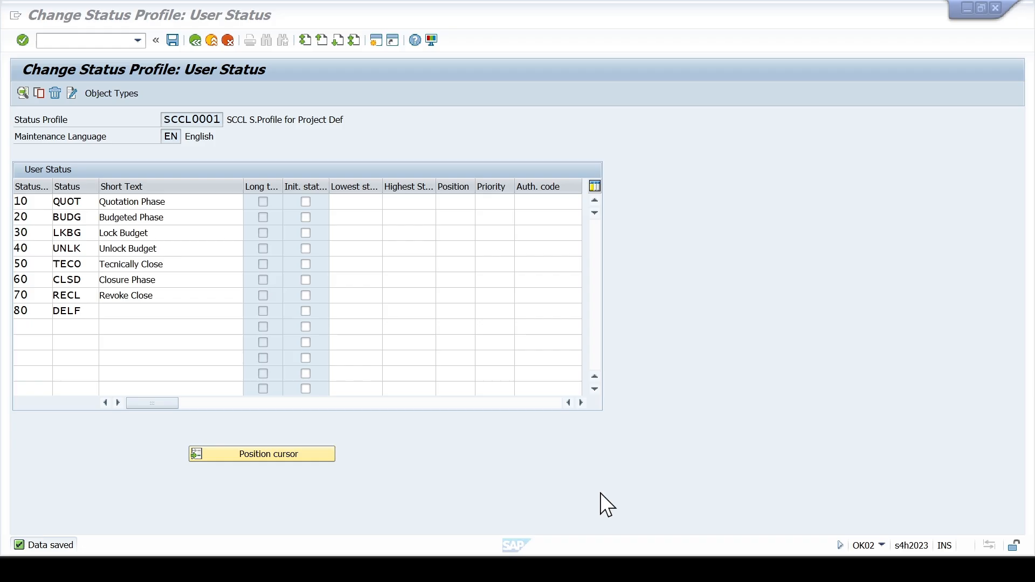
{"action": "type", "text": "D"}
{"action": "key", "text": "Down"}
{"action": "key", "text": "Return"}
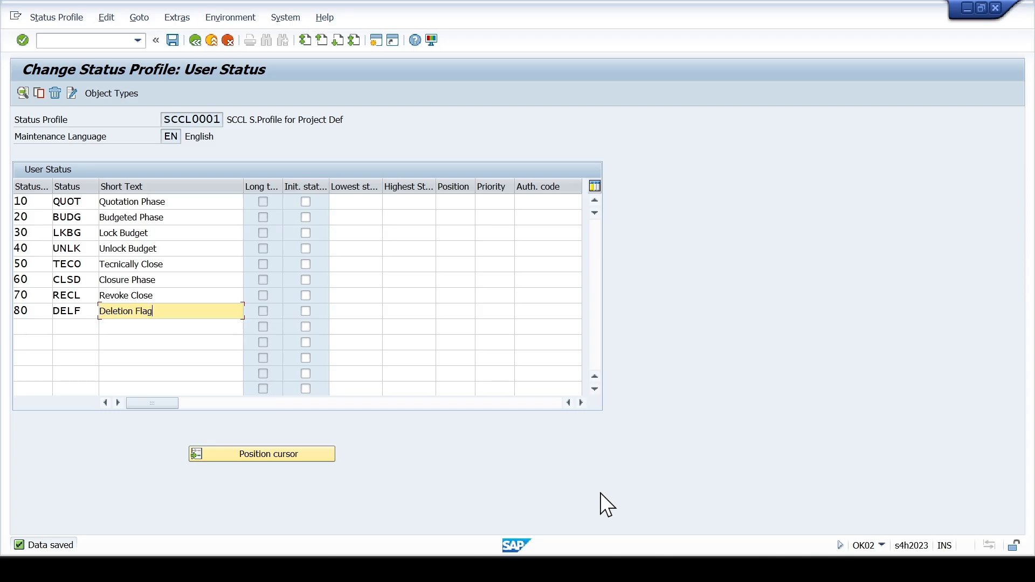
- Look up the status limits in the workbook and give QUOT lowest status 10 and highest status 20
{"action": "key", "text": "Up"}
{"action": "key", "text": "Up"}
{"action": "key", "text": "Up"}
{"action": "key", "text": "Up"}
{"action": "key", "text": "Up"}
{"action": "key", "text": "Up"}
{"action": "key", "text": "Up"}
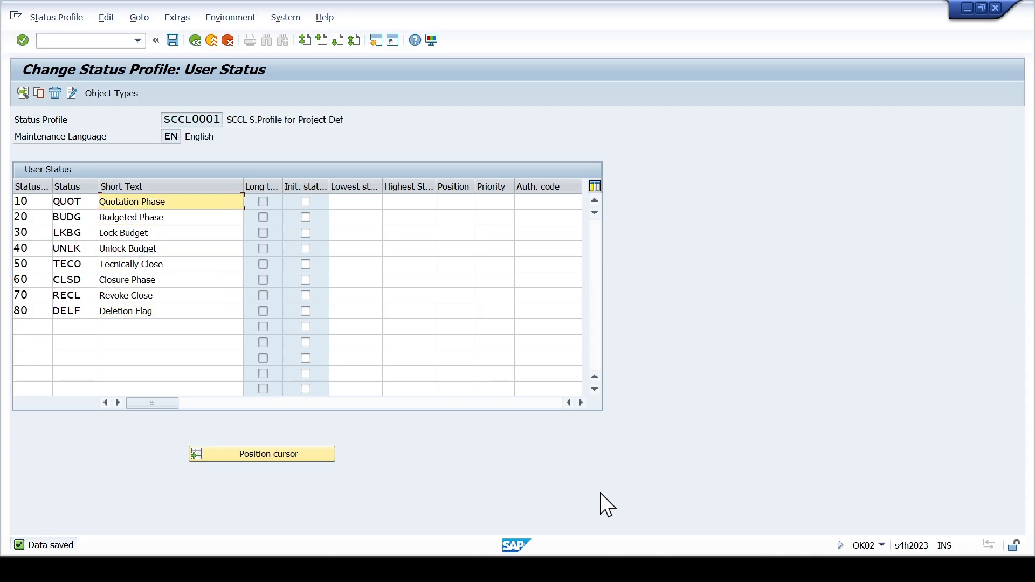
{"action": "key", "text": "Tab"}
{"action": "key", "text": "Tab"}
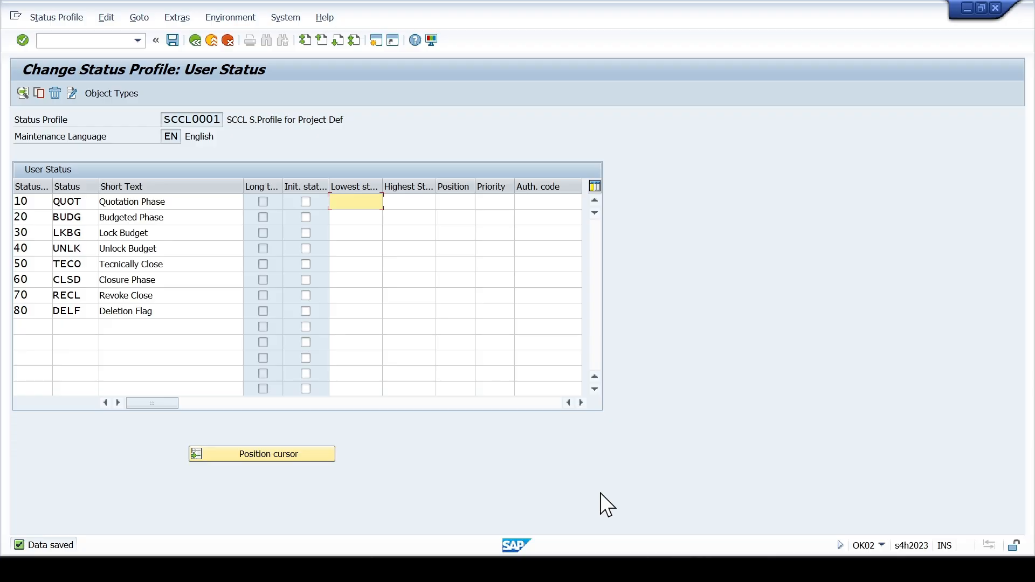
{"action": "key", "text": "alt+Tab"}
{"action": "key", "text": "alt+Tab"}
{"action": "type", "text": "10"}
{"action": "key", "text": "Tab"}
{"action": "type", "text": "20"}
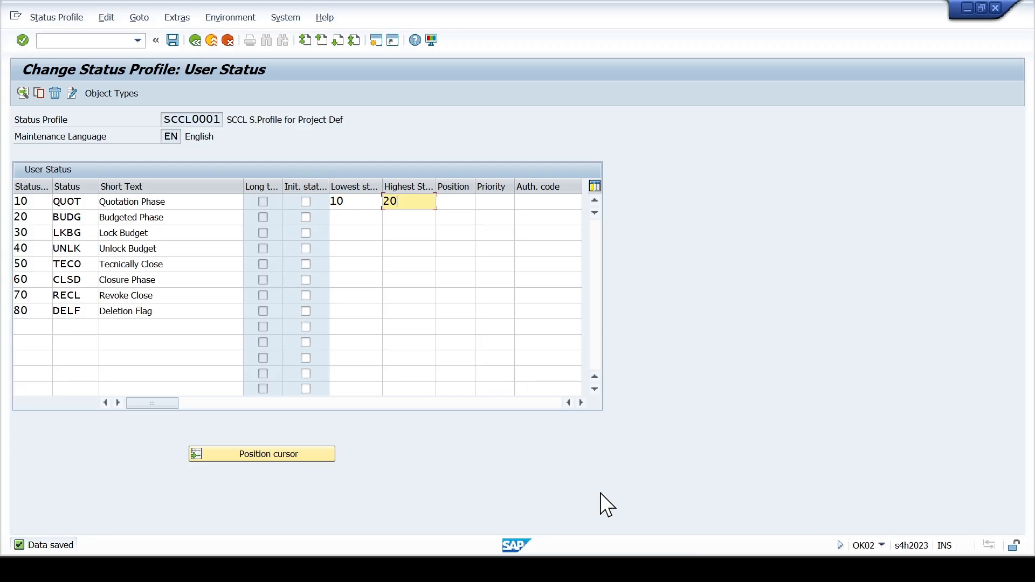
- Consult the workbook's limits again and set the highest status of BUDG to 30 and LKBG to 40
{"action": "key", "text": "alt+Tab"}
{"action": "key", "text": "alt+Tab"}
{"action": "key", "text": "alt+Tab"}
{"action": "key", "text": "alt+Tab"}
{"action": "key", "text": "Down"}
{"action": "type", "text": "30"}
{"action": "key", "text": "Down"}
{"action": "type", "text": "40"}
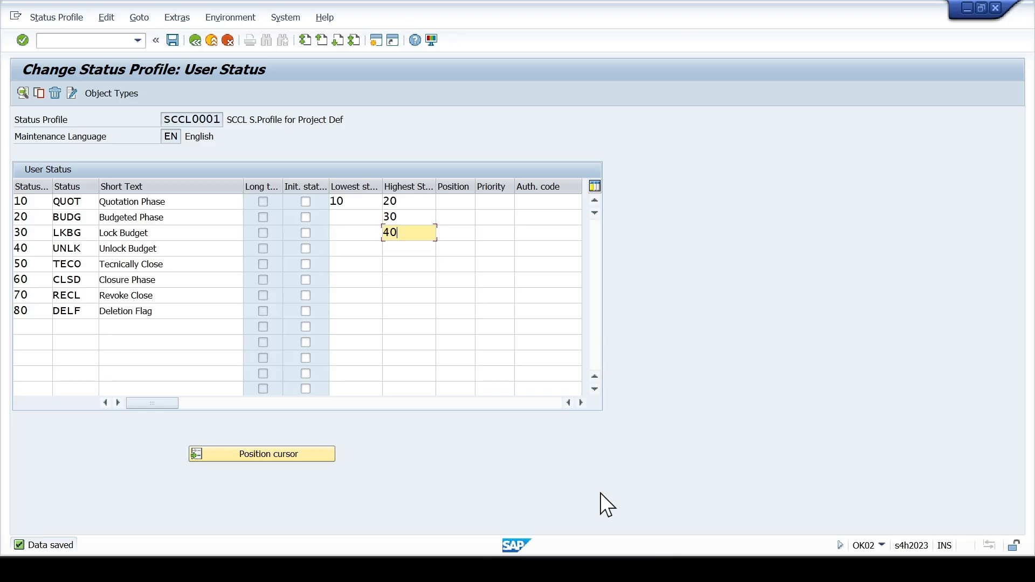
- Set the highest status of UNLK to 50, TECO to 60 and CLSD to 70
{"action": "key", "text": "Down"}
{"action": "type", "text": "50"}
{"action": "key", "text": "Down"}
{"action": "type", "text": "60"}
{"action": "key", "text": "Down"}
{"action": "type", "text": "70"}
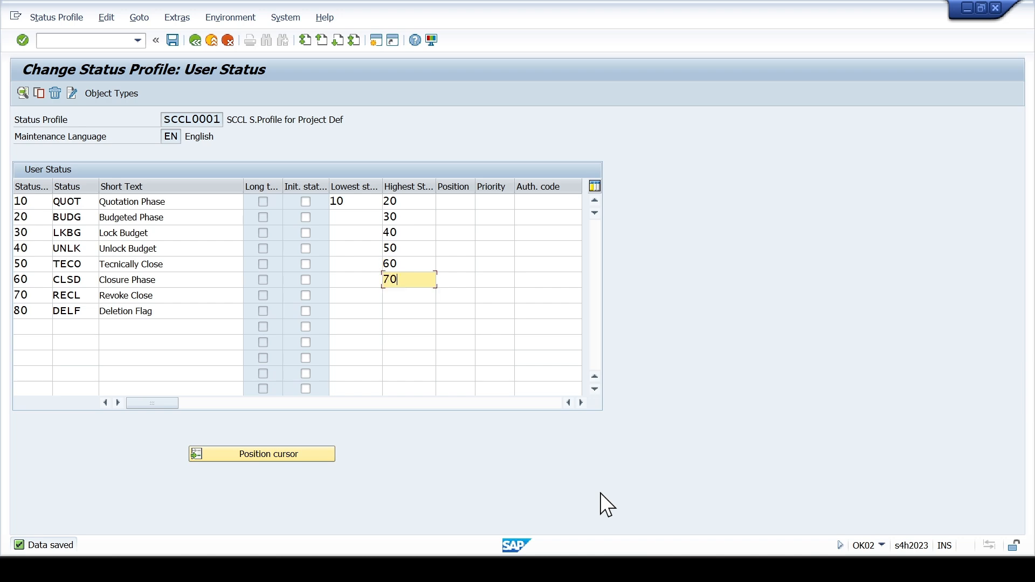
- Check the workbook's limit for Revoke Closed and set the highest status of RECL to 80
{"action": "key", "text": "Down"}
{"action": "key", "text": "alt+Tab"}
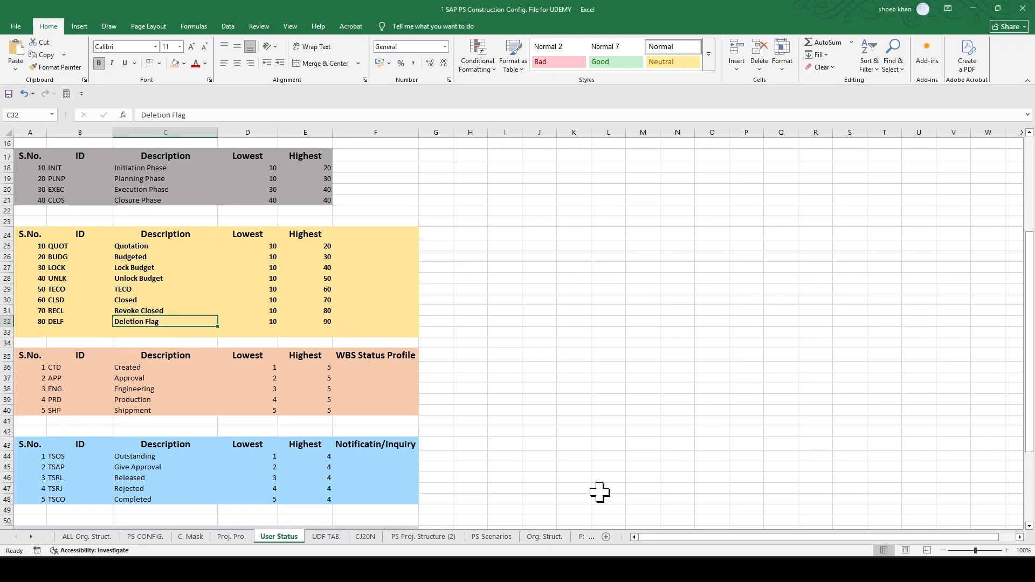
{"action": "key", "text": "alt+Tab"}
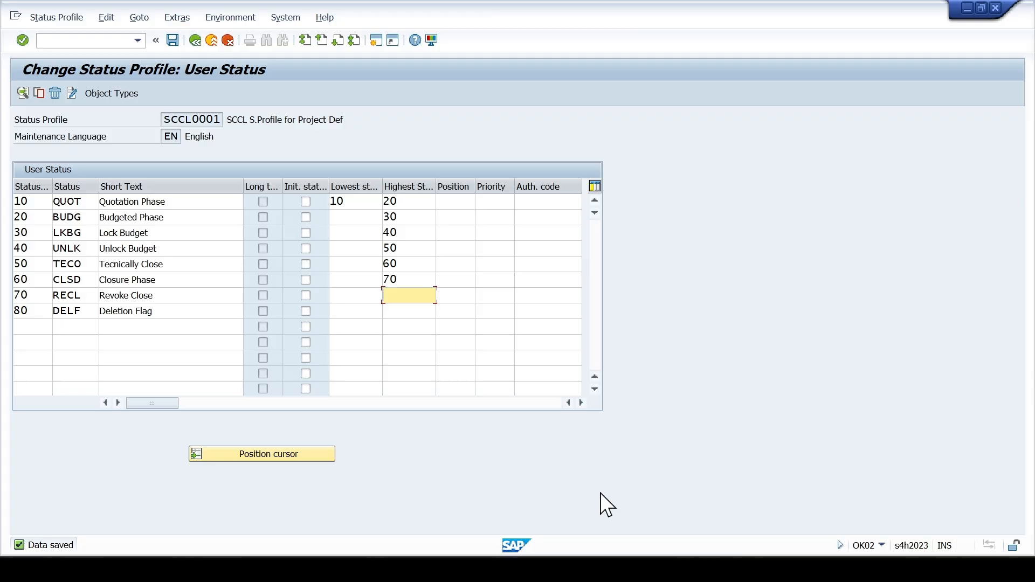
{"action": "key", "text": "alt+Tab"}
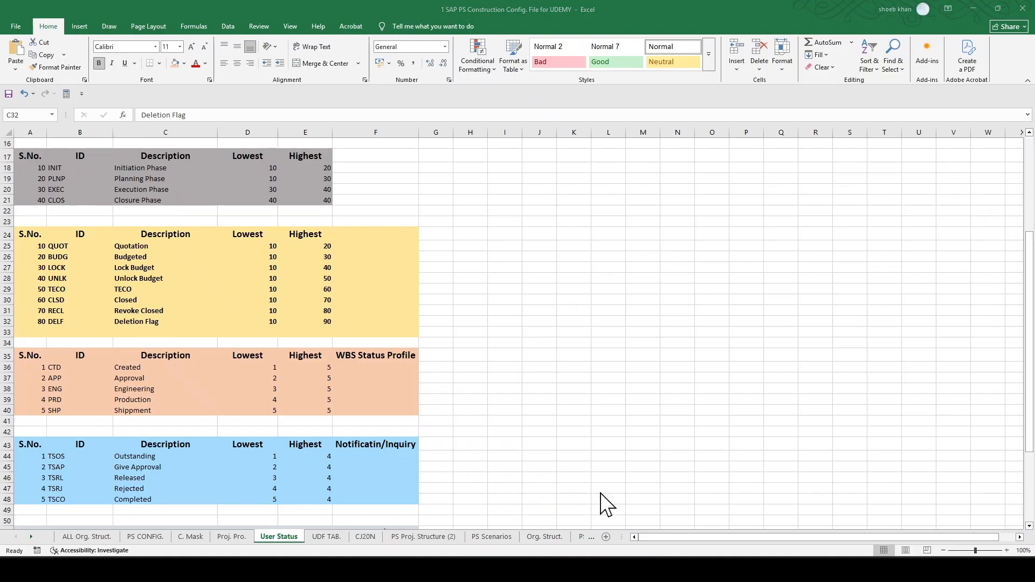
{"action": "key", "text": "alt+Tab"}
{"action": "type", "text": "80"}
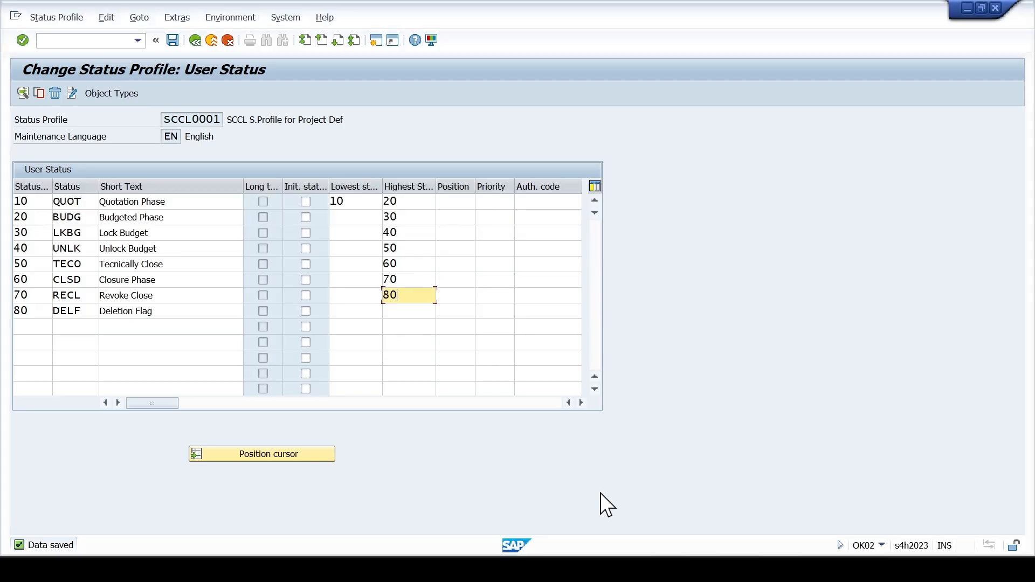
- Set the highest status of DELF to 80 and the lowest status of BUDG, LKBG and UNLK to 10
{"action": "key", "text": "Down"}
{"action": "type", "text": "80"}
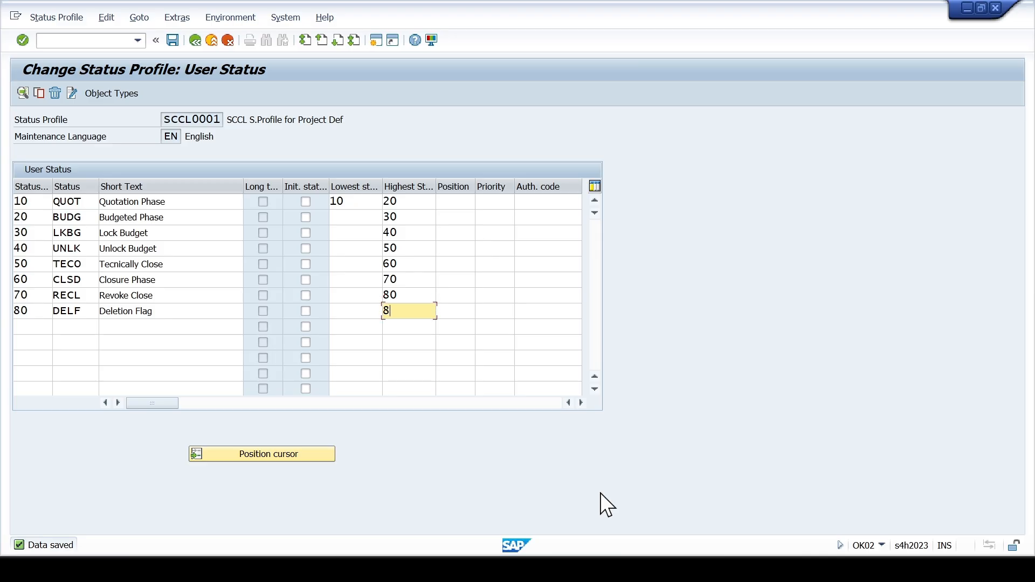
{"action": "key", "text": "shift+Tab"}
{"action": "key", "text": "Up"}
{"action": "key", "text": "Up"}
{"action": "key", "text": "Up"}
{"action": "key", "text": "Up"}
{"action": "key", "text": "Up"}
{"action": "key", "text": "Up"}
{"action": "type", "text": "10"}
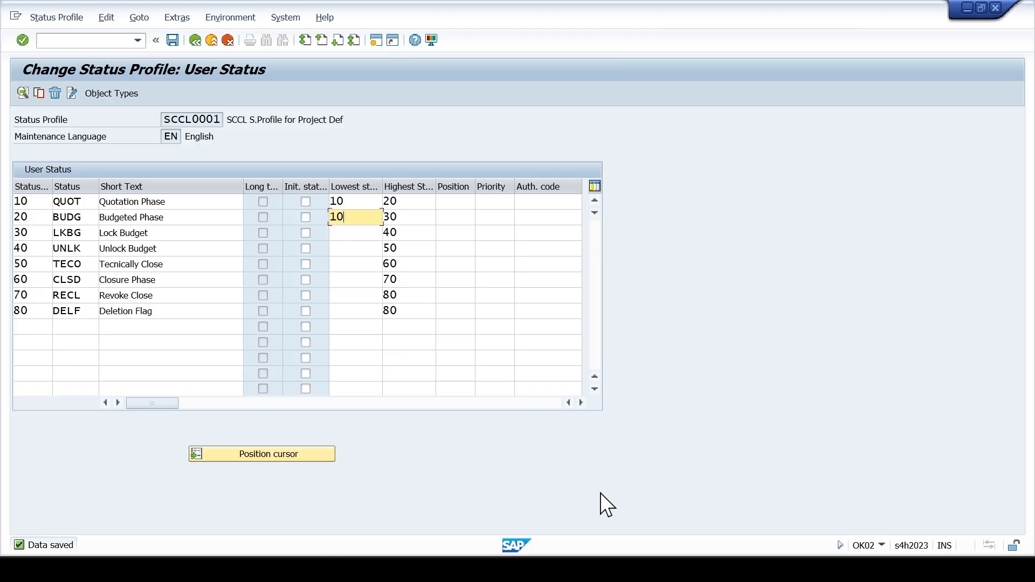
{"action": "key", "text": "Down"}
{"action": "type", "text": "10"}
{"action": "key", "text": "Down"}
{"action": "type", "text": "10"}
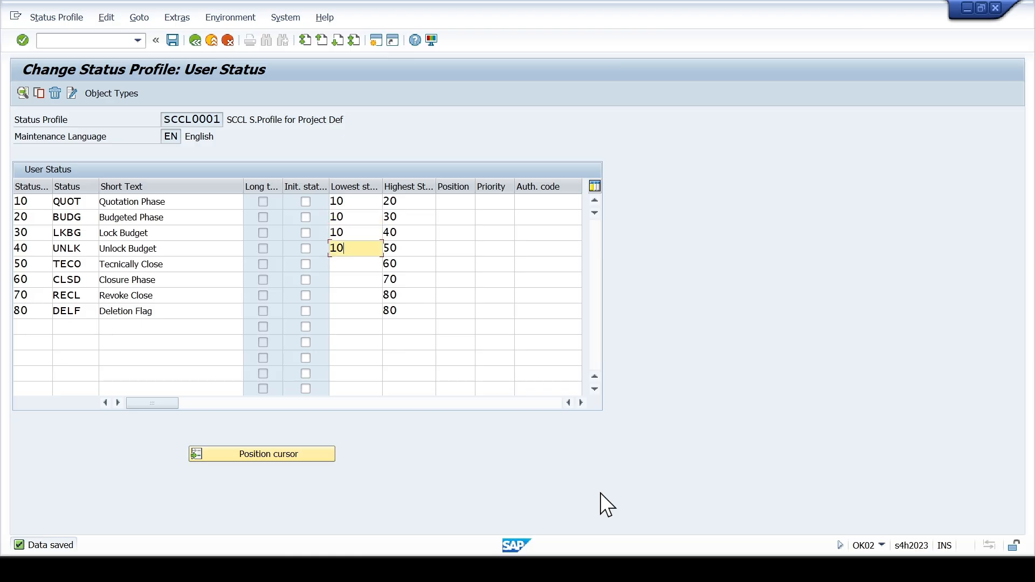
- Set the lowest status of TECO, CLSD, RECL and DELF to 10 and validate the status table
{"action": "key", "text": "Down"}
{"action": "type", "text": "10"}
{"action": "key", "text": "Down"}
{"action": "type", "text": "10"}
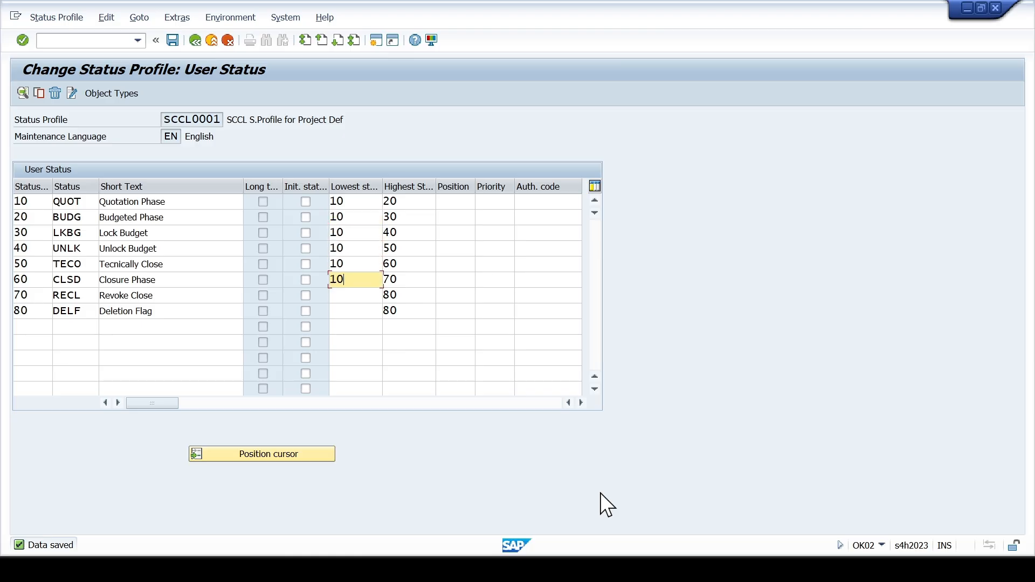
{"action": "key", "text": "Down"}
{"action": "type", "text": "10"}
{"action": "key", "text": "Down"}
{"action": "type", "text": "01"}
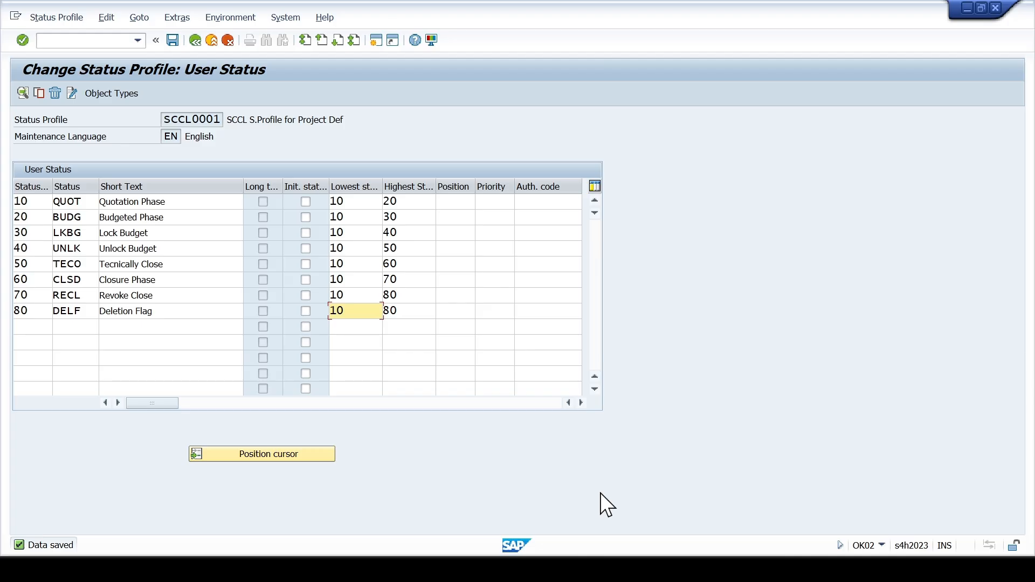
{"action": "key", "text": "Return"}
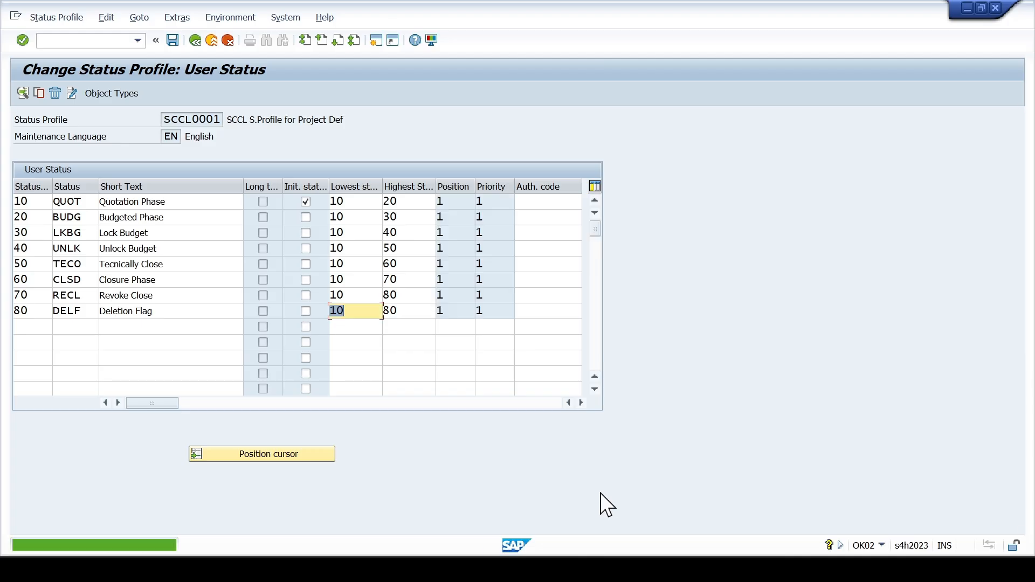
{"action": "left_click", "coordinate": [351, 202]}
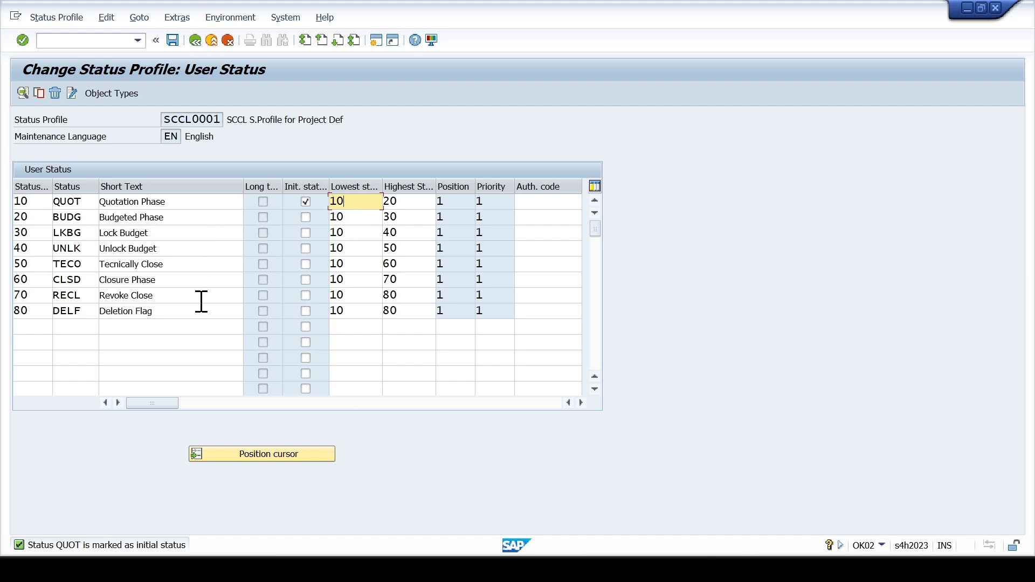
{"action": "left_click", "coordinate": [340, 232]}
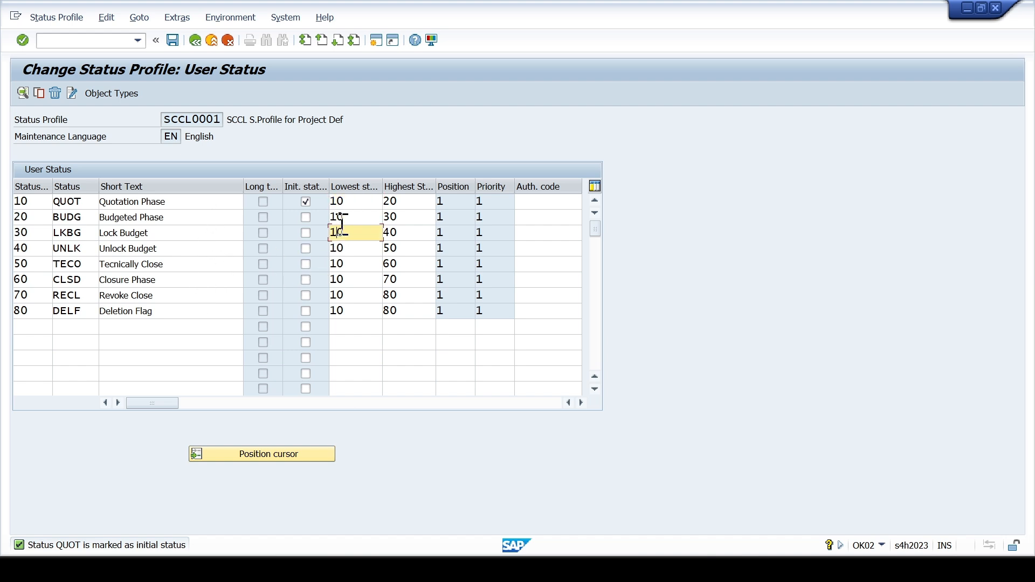
{"action": "left_click", "coordinate": [150, 218]}
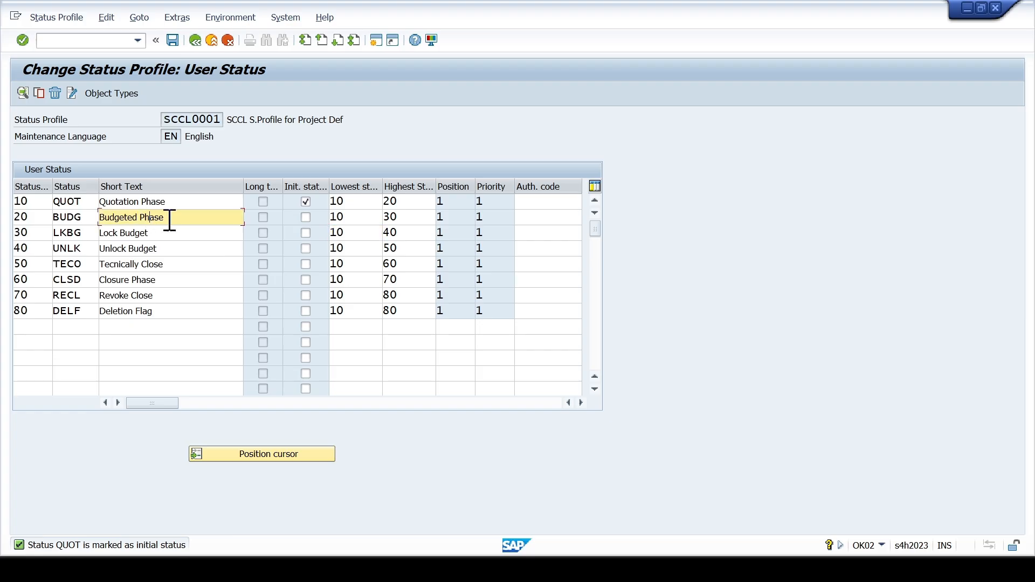
{"action": "left_click", "coordinate": [338, 203]}
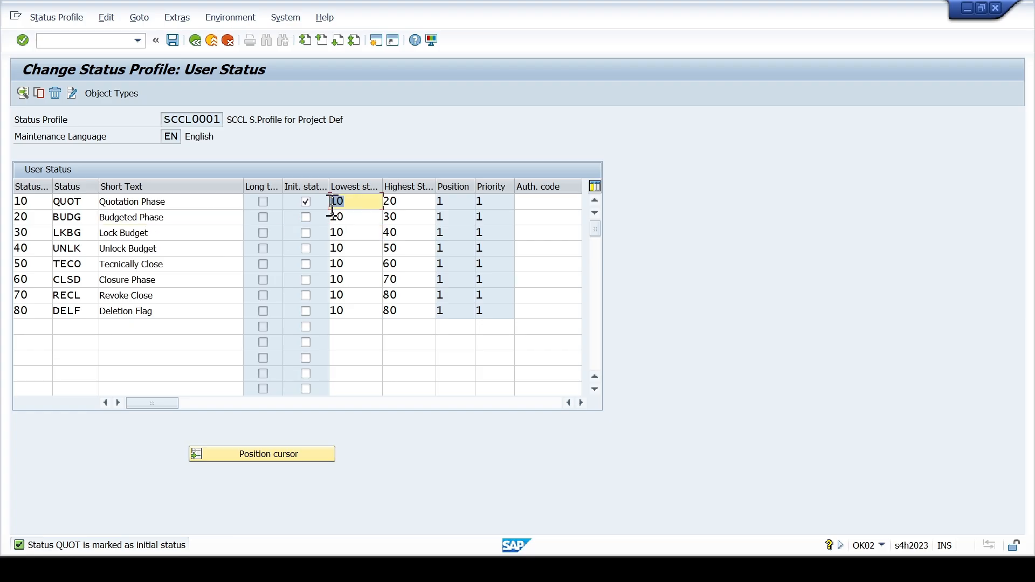
{"action": "left_click", "coordinate": [398, 205]}
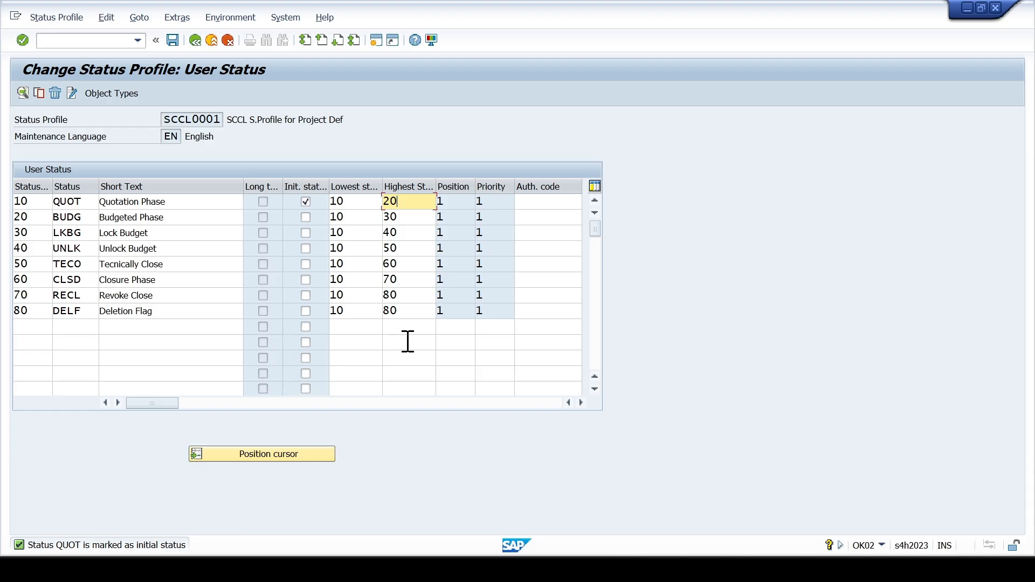
- Save status profile SCCL0001 to the SCCL:PS Enterprise Structure Configurations customizing request and return to the IMG structure
{"action": "key", "text": "ctrl+s"}
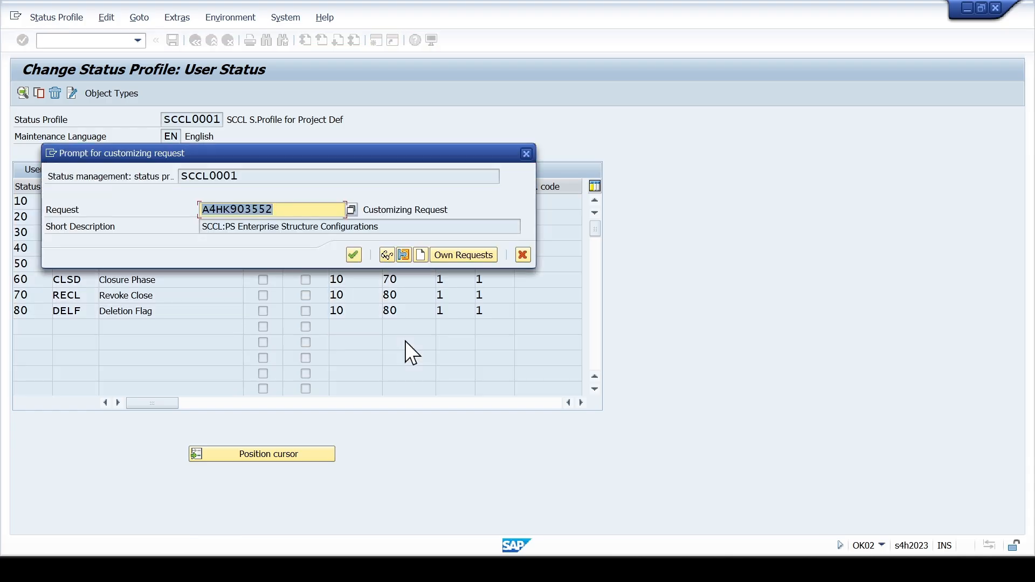
{"action": "left_click_drag", "start_coordinate": [305, 159], "coordinate": [354, 138]}
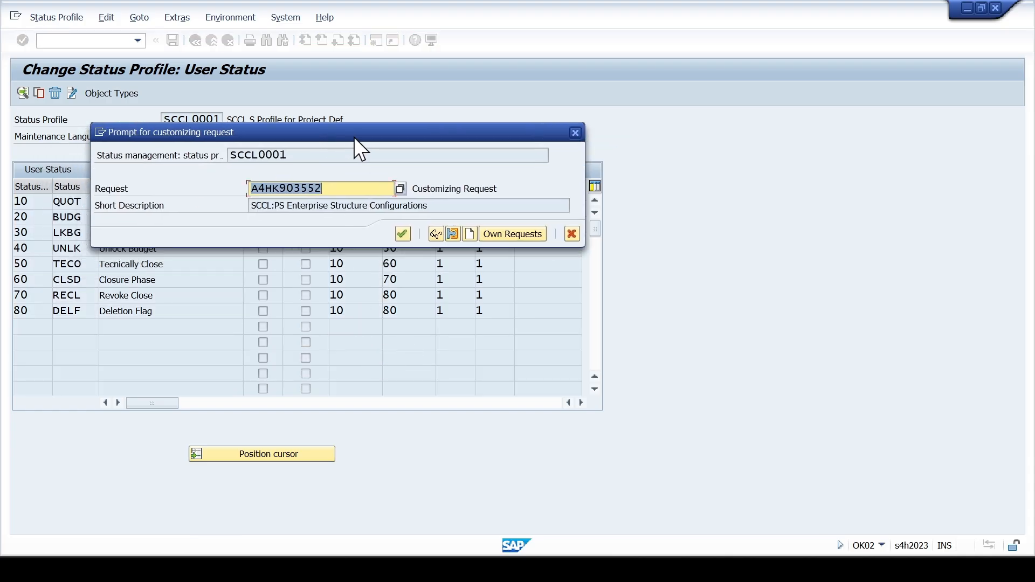
{"action": "left_click", "coordinate": [400, 230]}
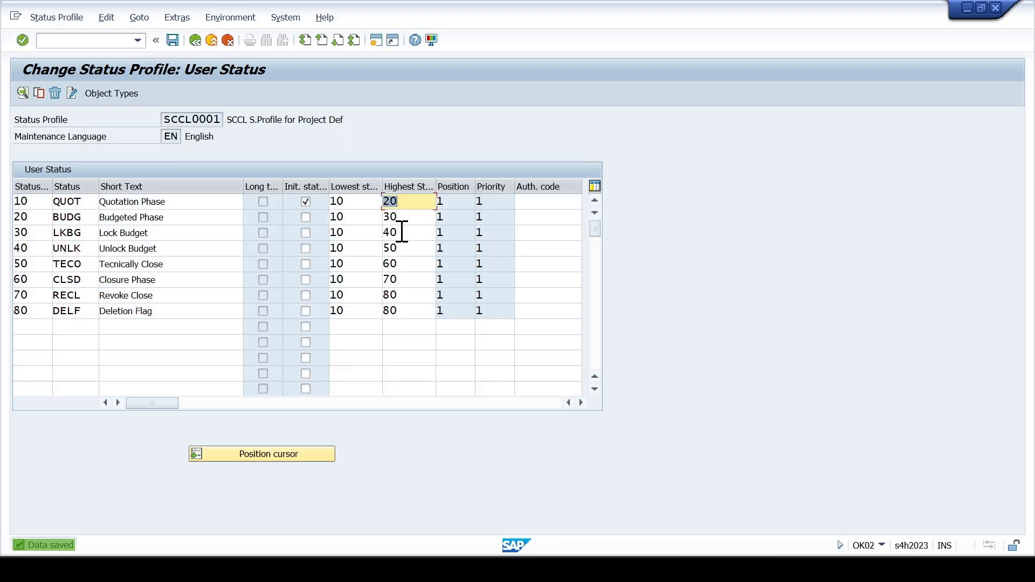
{"action": "key", "text": "F3"}
{"action": "key", "text": "F3"}
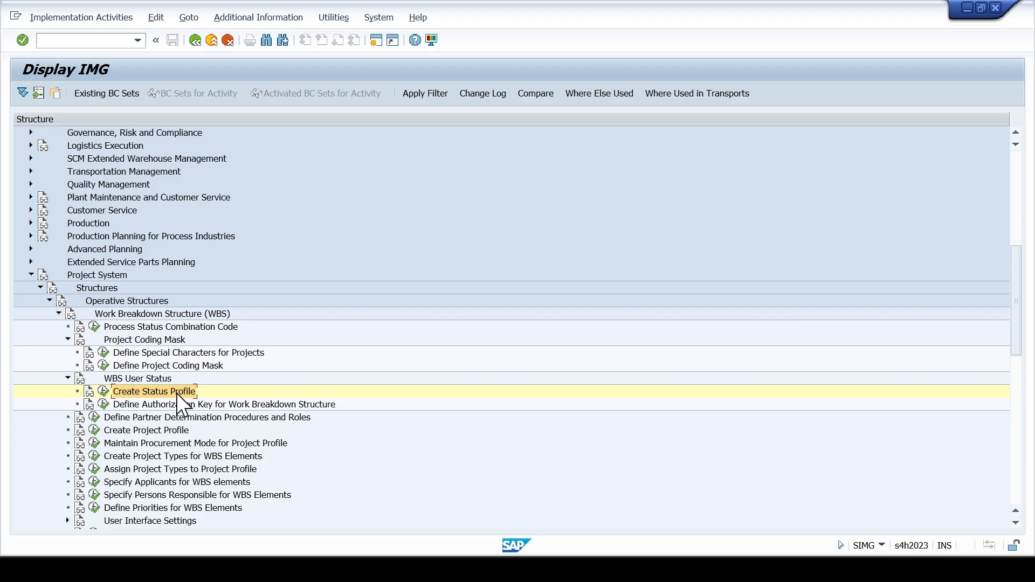
- Switch to the Excel configuration workbook, review the list of PS module configurations on the PS CONFIG. sheet, and return to SAP
{"action": "left_click", "coordinate": [164, 409]}
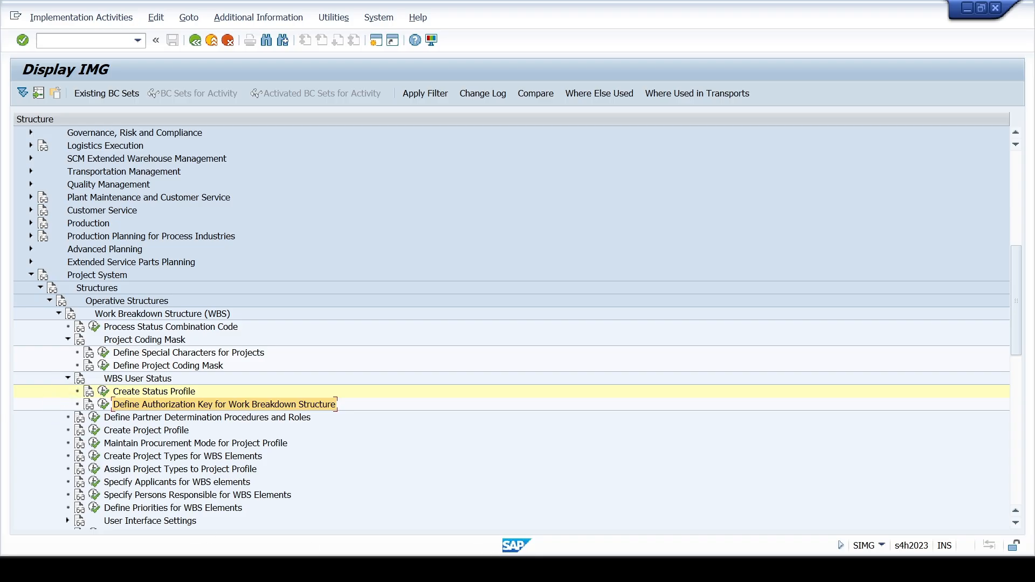
{"action": "left_click", "coordinate": [506, 569]}
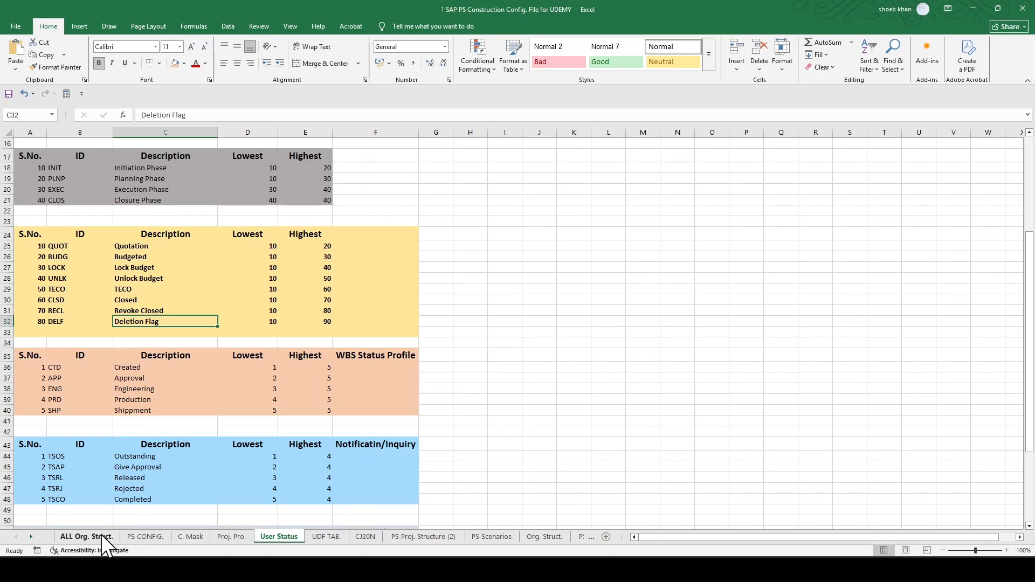
{"action": "left_click", "coordinate": [137, 536]}
{"action": "scroll", "coordinate": [133, 372], "scroll_direction": "up", "scroll_amount": 2}
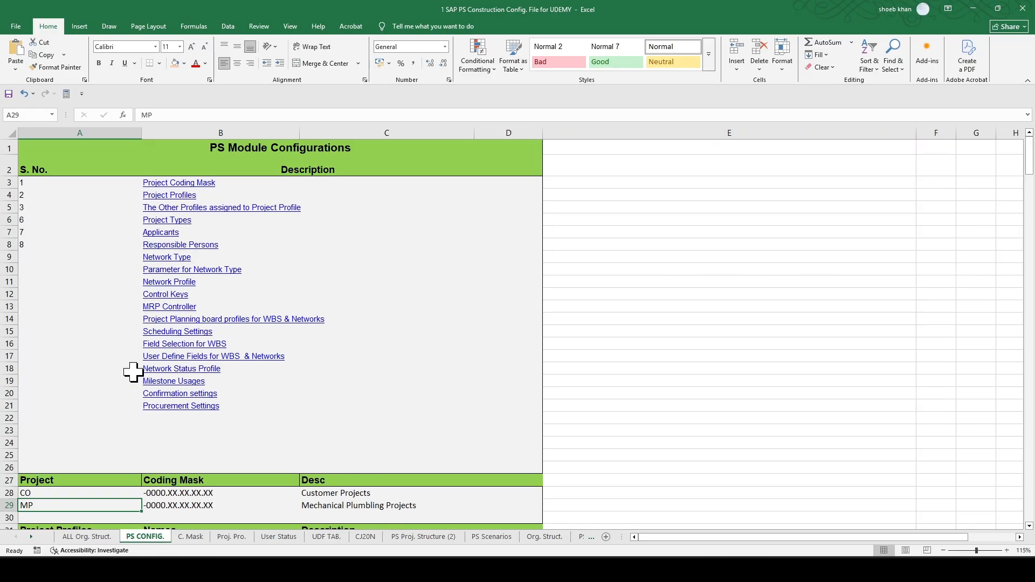
{"action": "scroll", "coordinate": [228, 240], "scroll_direction": "down", "scroll_amount": 2}
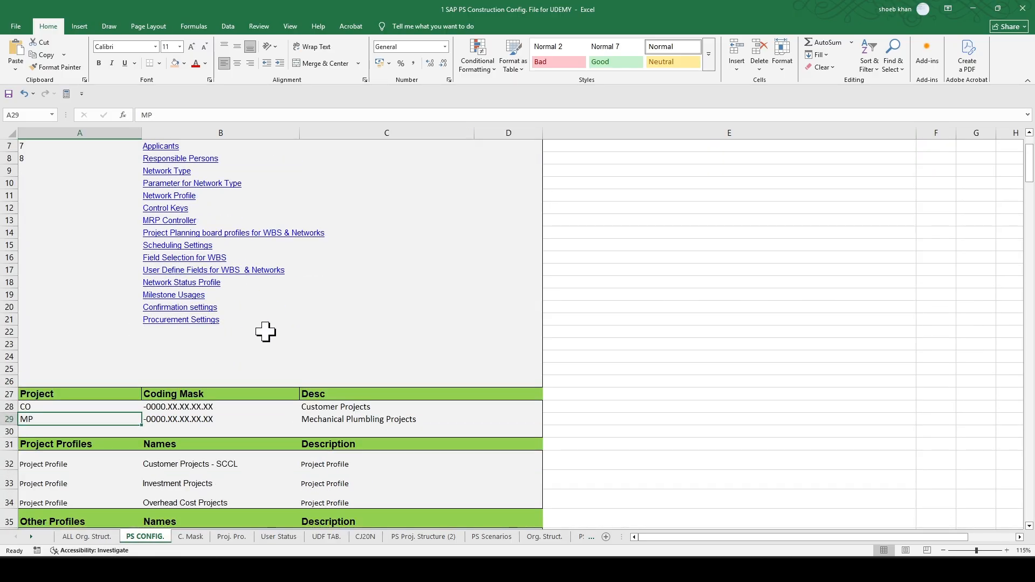
{"action": "scroll", "coordinate": [300, 357], "scroll_direction": "up", "scroll_amount": 2}
{"action": "scroll", "coordinate": [301, 359], "scroll_direction": "down", "scroll_amount": 2}
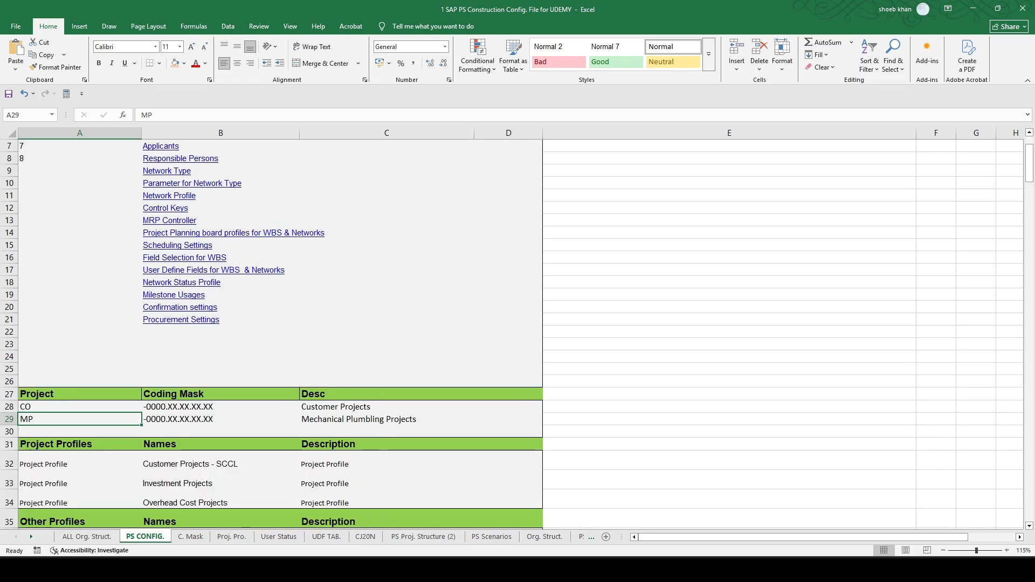
{"action": "mouse_move", "coordinate": [615, 566]}
{"action": "left_click", "coordinate": [614, 534]}
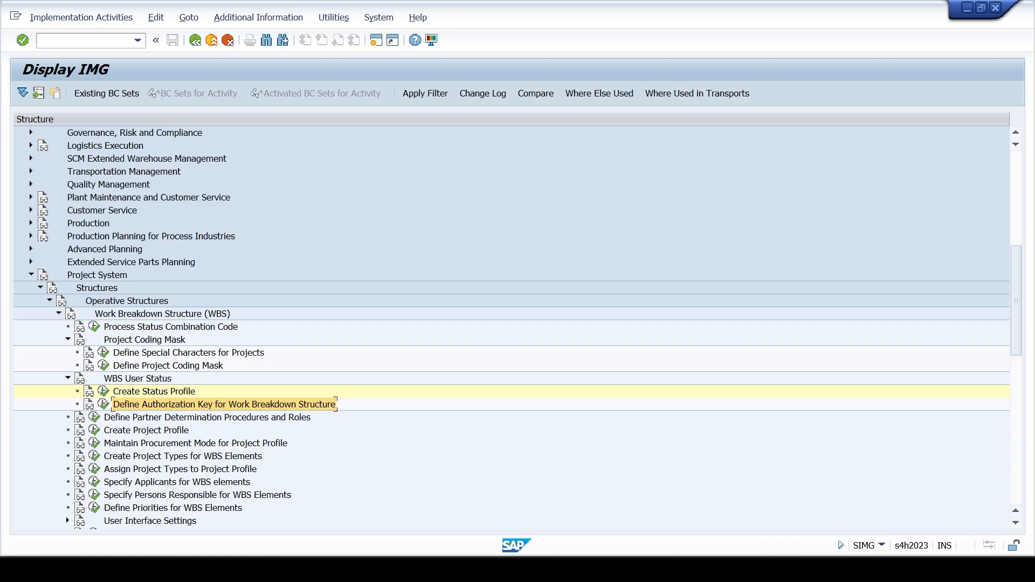
- Open the Create Project Profile activity and start a copy of the standard project profile 0000001
{"action": "left_click", "coordinate": [163, 429]}
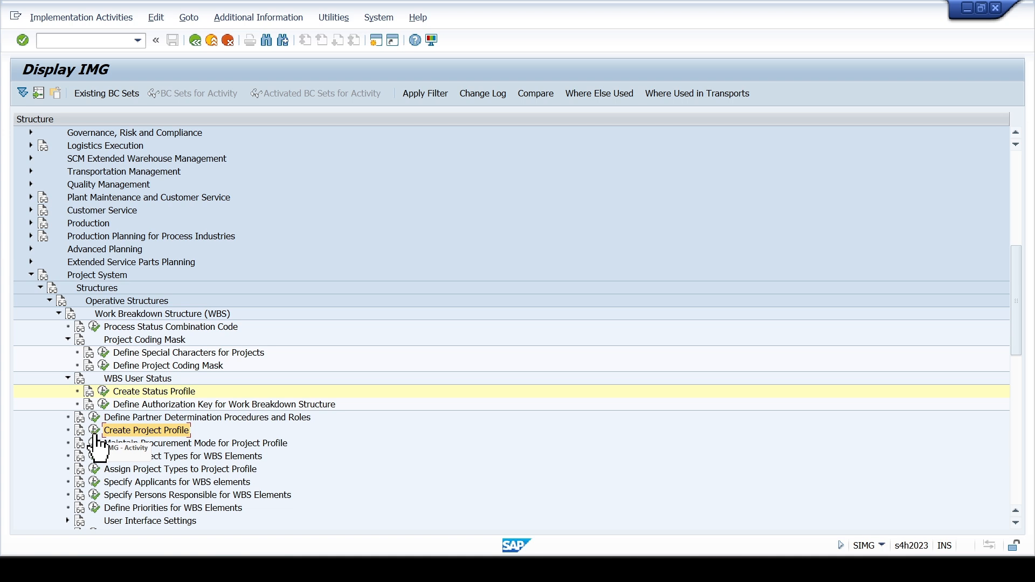
{"action": "left_click", "coordinate": [95, 434]}
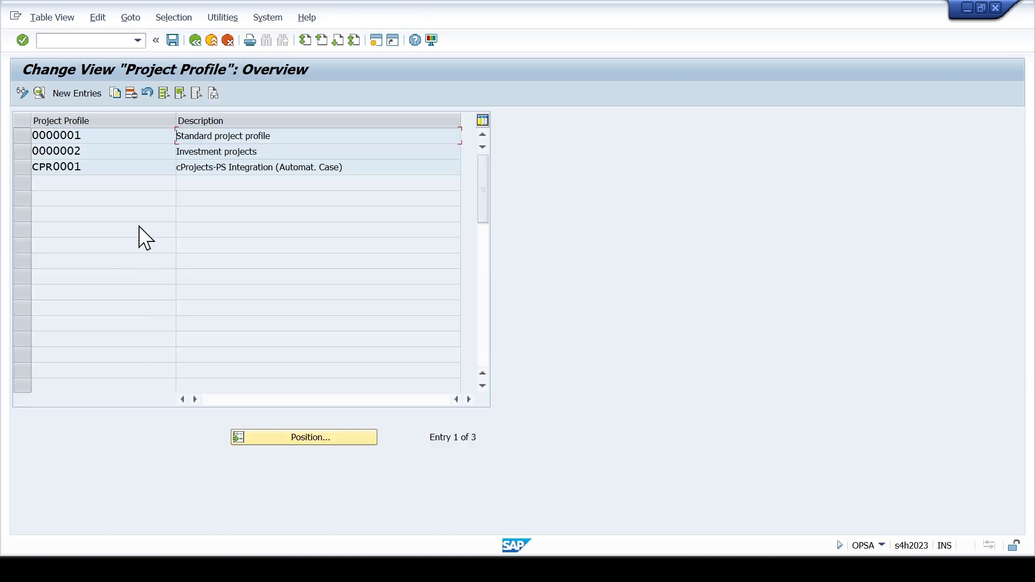
{"action": "left_click", "coordinate": [28, 138]}
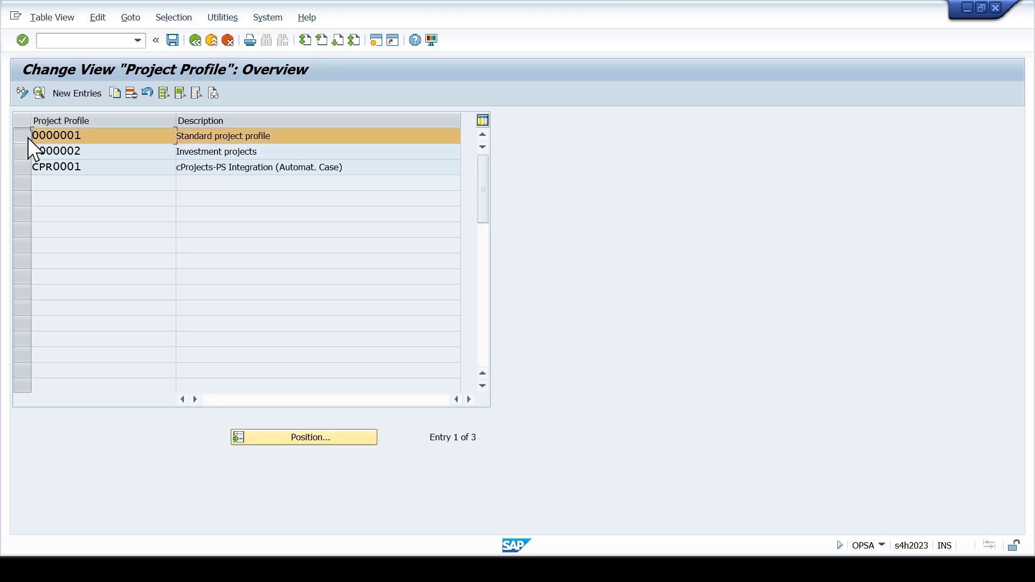
{"action": "left_click", "coordinate": [116, 93]}
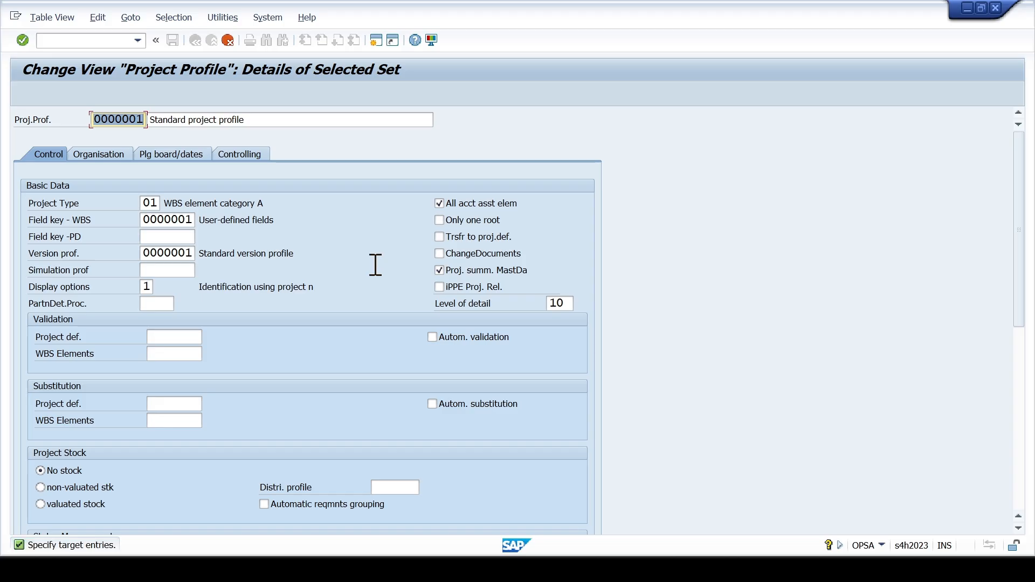
- Name the copied project profile SCCL001 with the description SCCL Standard project profile
{"action": "type", "text": "SCCL"}
{"action": "key", "text": "Down"}
{"action": "key", "text": "Down"}
{"action": "key", "text": "Return"}
{"action": "key", "text": "Tab"}
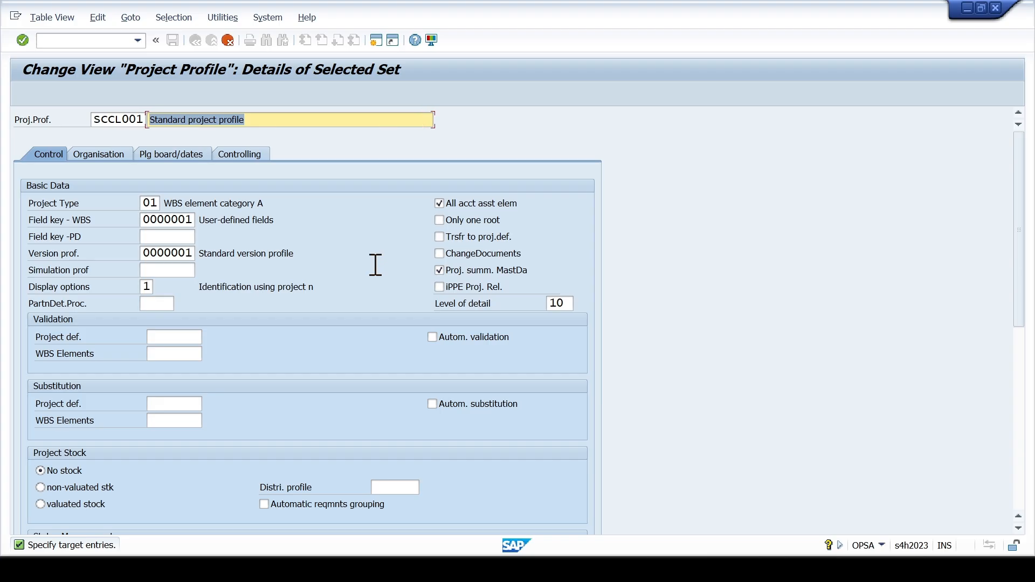
{"action": "key", "text": "End"}
{"action": "type", "text": "SC"}
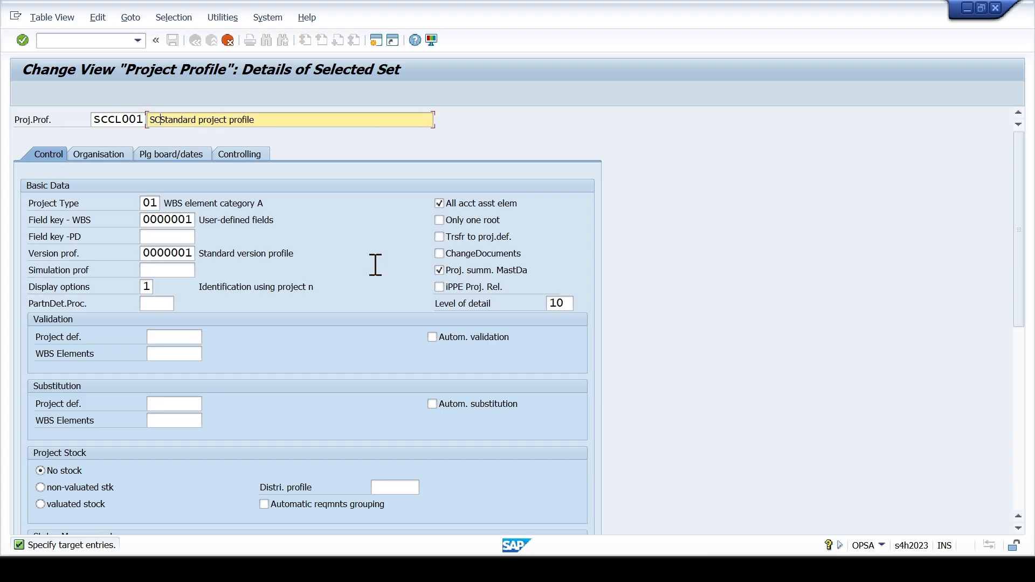
{"action": "type", "text": "CL"}
- Clear the profile's project type and view the available project types without choosing one
{"action": "left_click", "coordinate": [149, 203]}
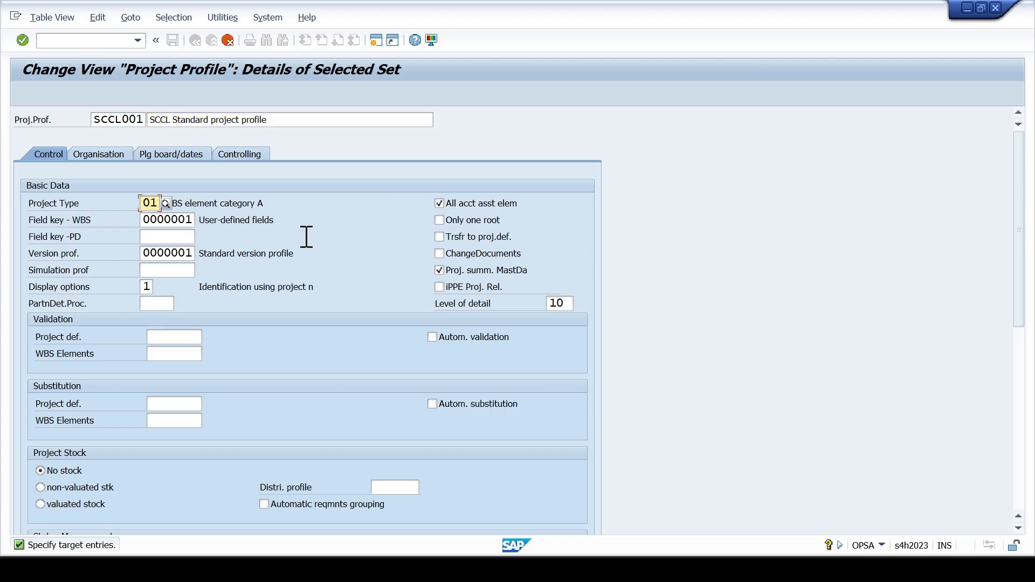
{"action": "key", "text": "BackSpace"}
{"action": "key", "text": "BackSpace"}
{"action": "left_click", "coordinate": [164, 205]}
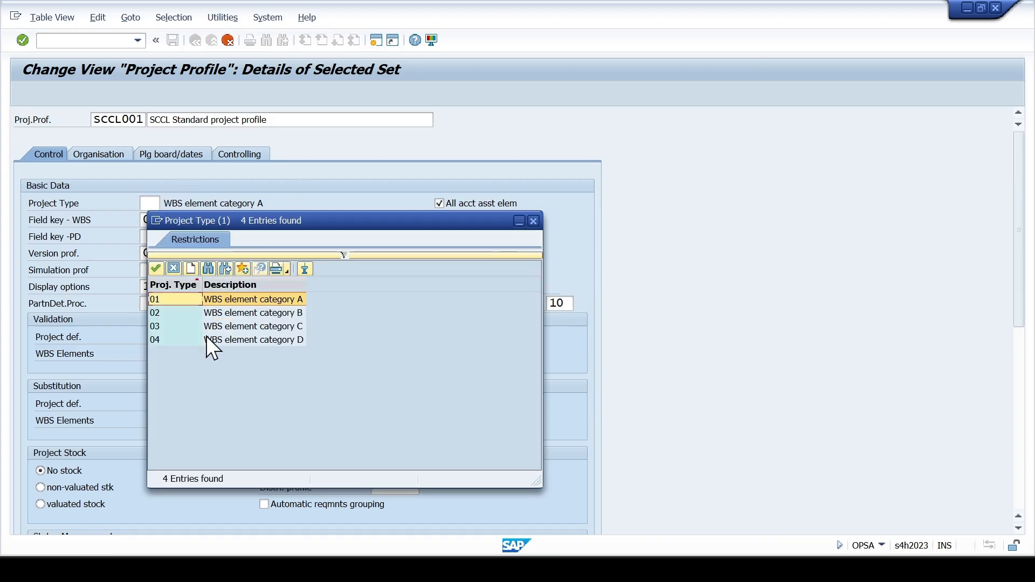
{"action": "left_click", "coordinate": [534, 221]}
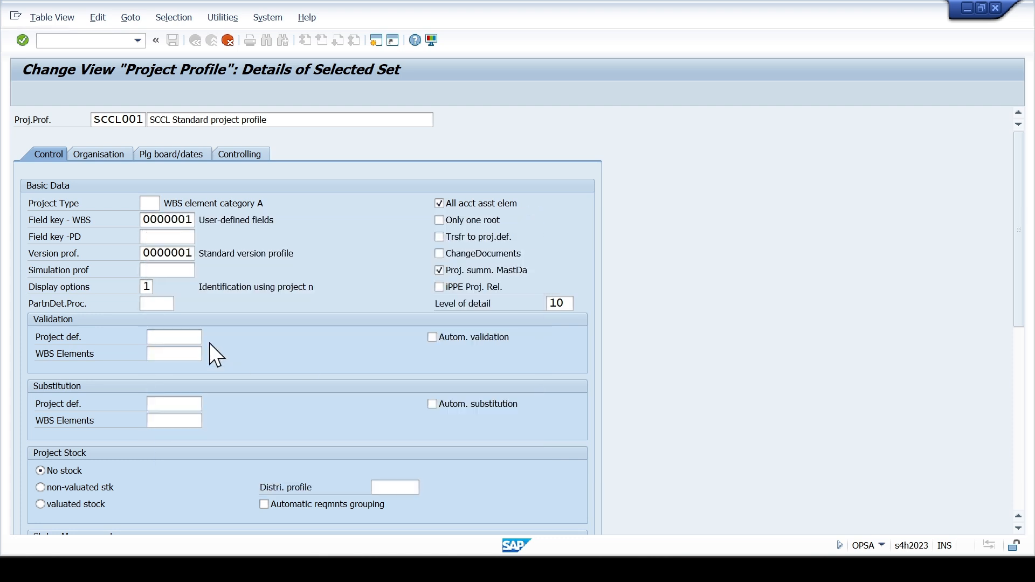
- Examine the field keys, simulation profile and Status Management settings in the profile's control data
{"action": "left_click", "coordinate": [151, 223]}
{"action": "left_click", "coordinate": [181, 238]}
{"action": "left_click", "coordinate": [179, 271]}
{"action": "scroll", "coordinate": [179, 290], "scroll_direction": "down", "scroll_amount": 5}
{"action": "scroll", "coordinate": [180, 290], "scroll_direction": "down", "scroll_amount": 4}
{"action": "scroll", "coordinate": [179, 305], "scroll_direction": "up", "scroll_amount": 2}
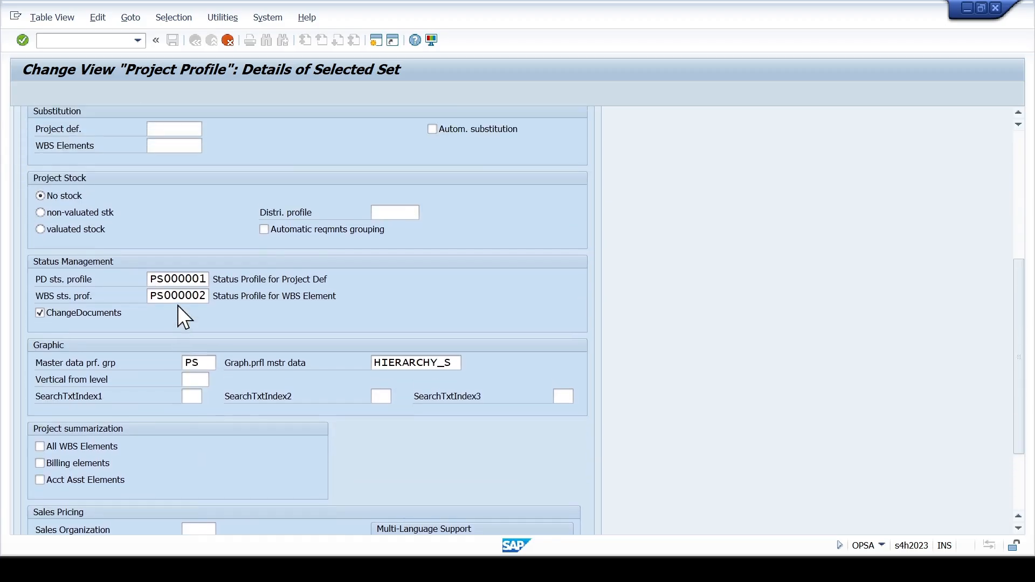
{"action": "scroll", "coordinate": [176, 305], "scroll_direction": "up", "scroll_amount": 8}
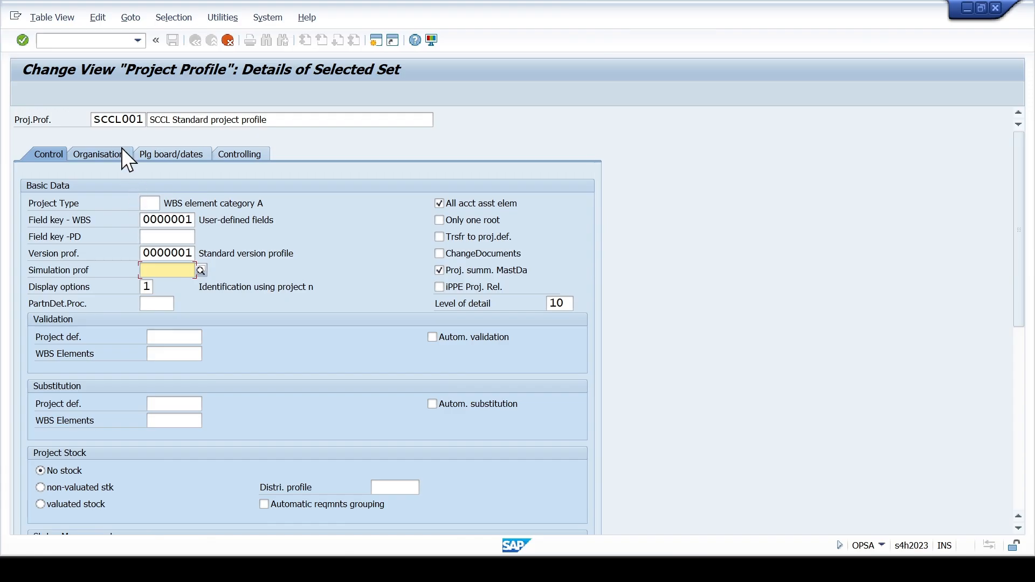
- Set the controlling area to SCCL in the project profile's organisation data
{"action": "left_click", "coordinate": [123, 157]}
{"action": "left_click_drag", "start_coordinate": [178, 205], "coordinate": [214, 202]}
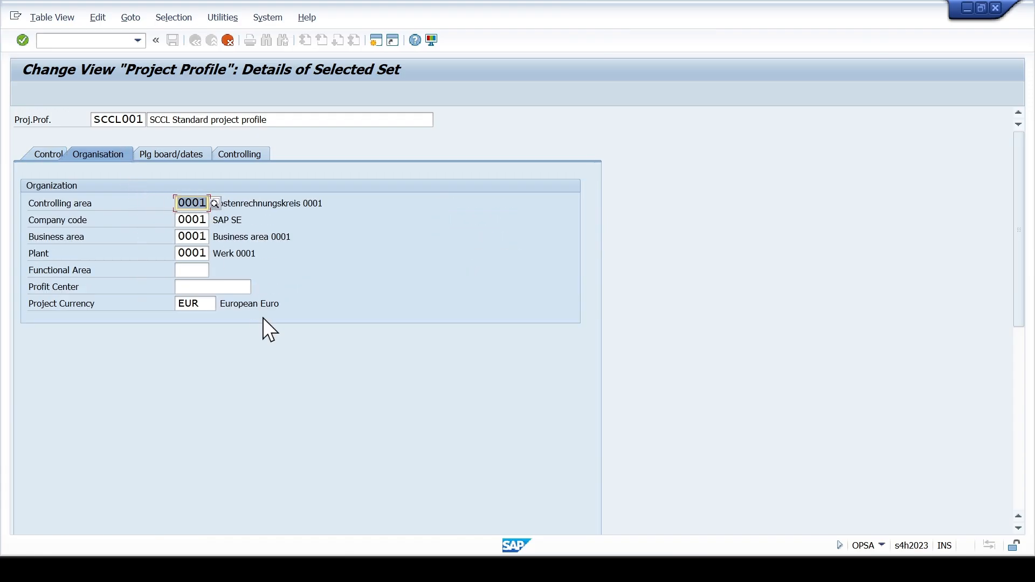
{"action": "type", "text": "SCC"}
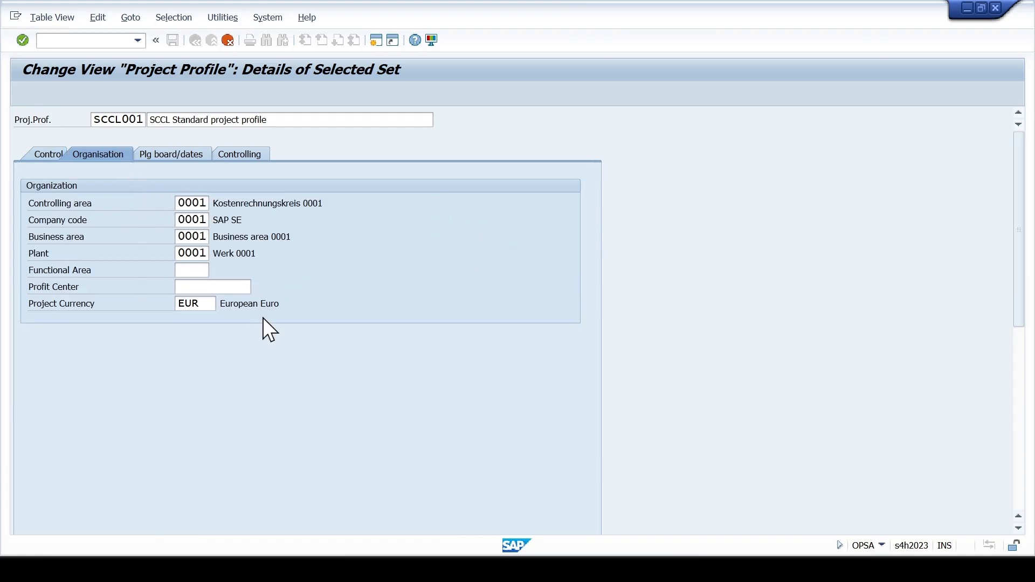
{"action": "type", "text": "L"}
{"action": "key", "text": "Tab"}
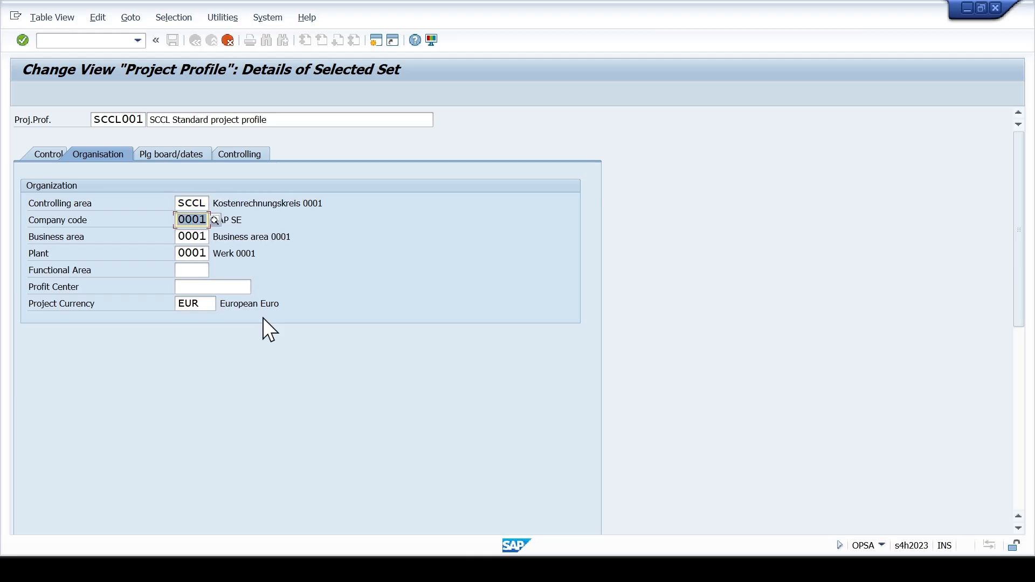
{"action": "type", "text": "SCCL"}
- Set the company code to SCCL and clear the business area in the project profile's organisation data
{"action": "key", "text": "Return"}
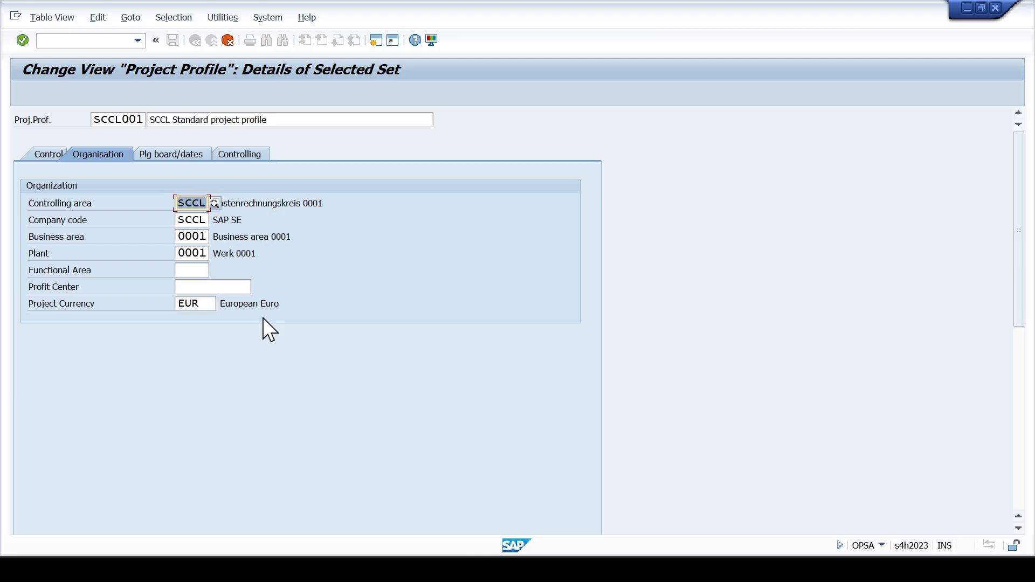
{"action": "key", "text": "Tab"}
{"action": "key", "text": "Tab"}
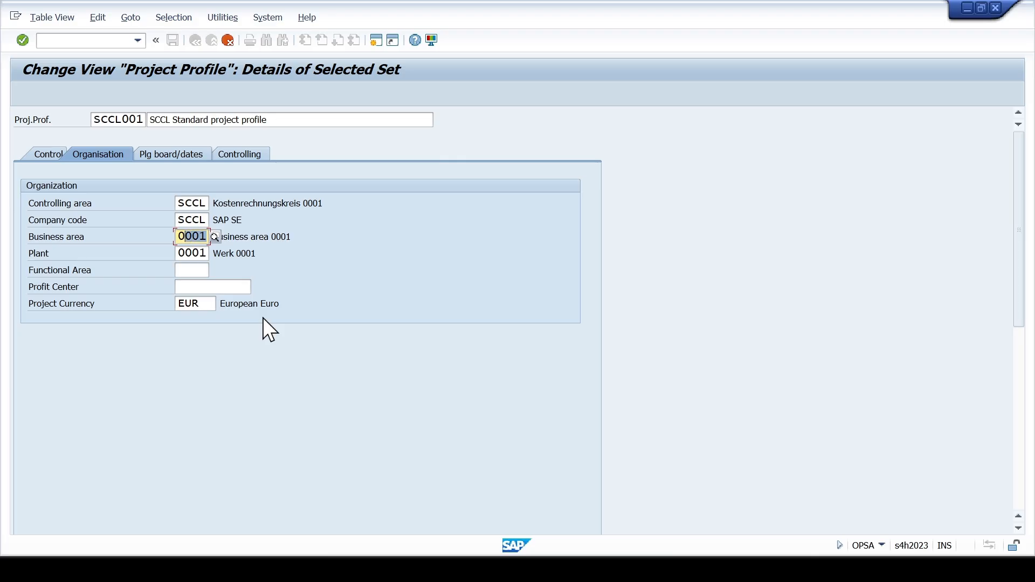
{"action": "key", "text": "Delete"}
{"action": "key", "text": "Tab"}
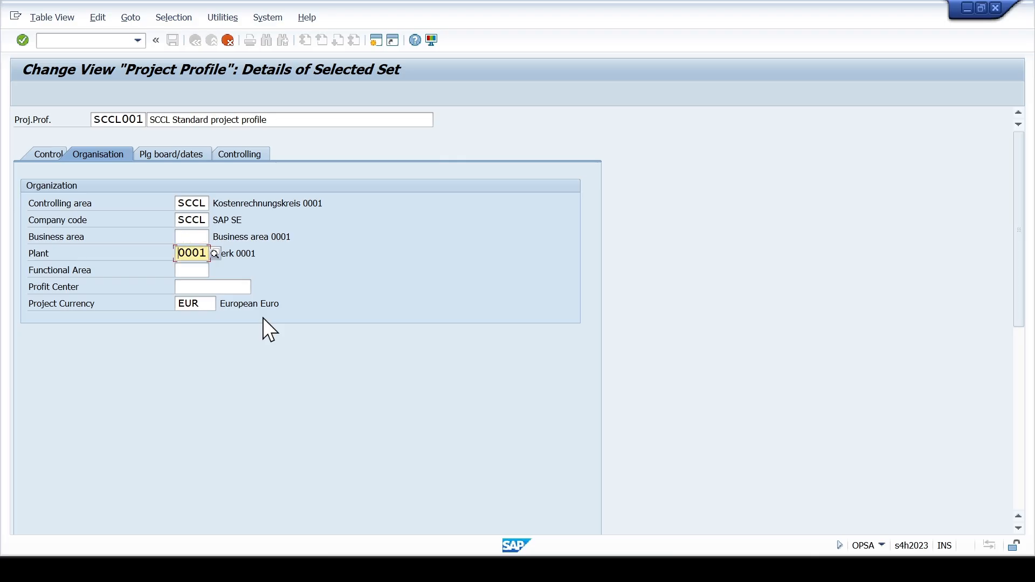
- Set the profile's plant to SC01 and its project currency to SAR
{"action": "type", "text": "SC"}
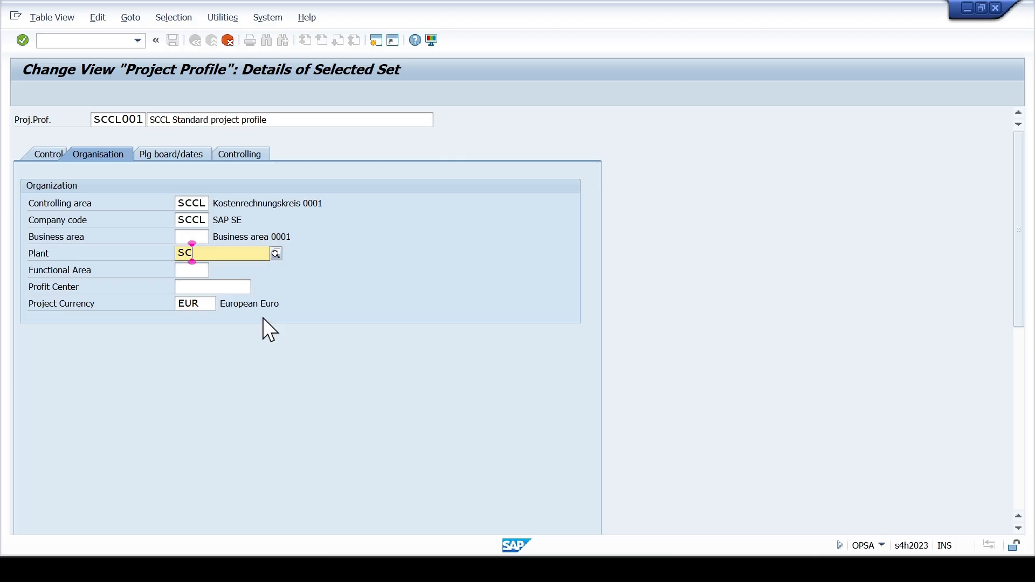
{"action": "type", "text": "01"}
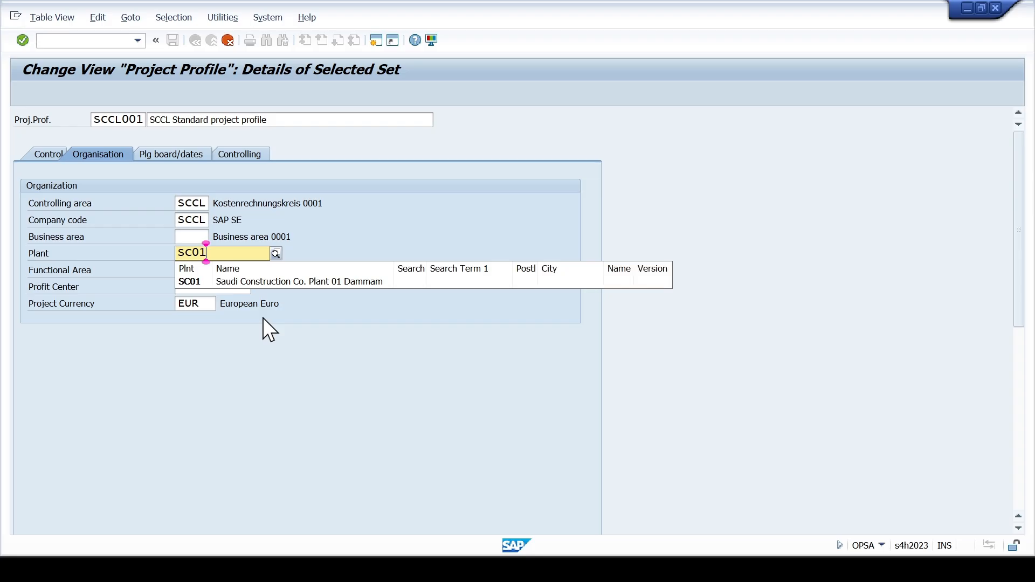
{"action": "left_click", "coordinate": [283, 282]}
{"action": "double_click", "coordinate": [177, 303]}
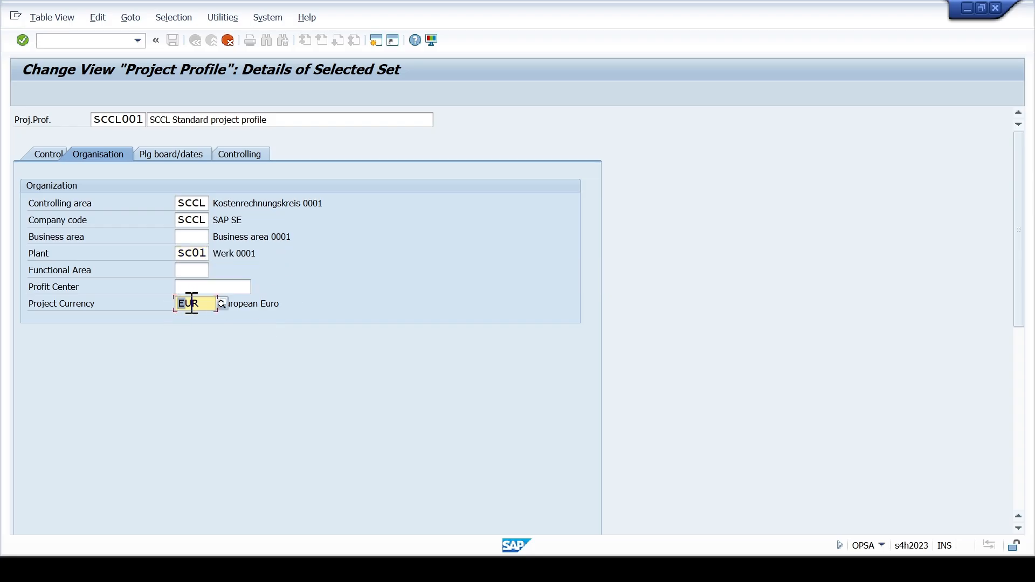
{"action": "type", "text": "SAR"}
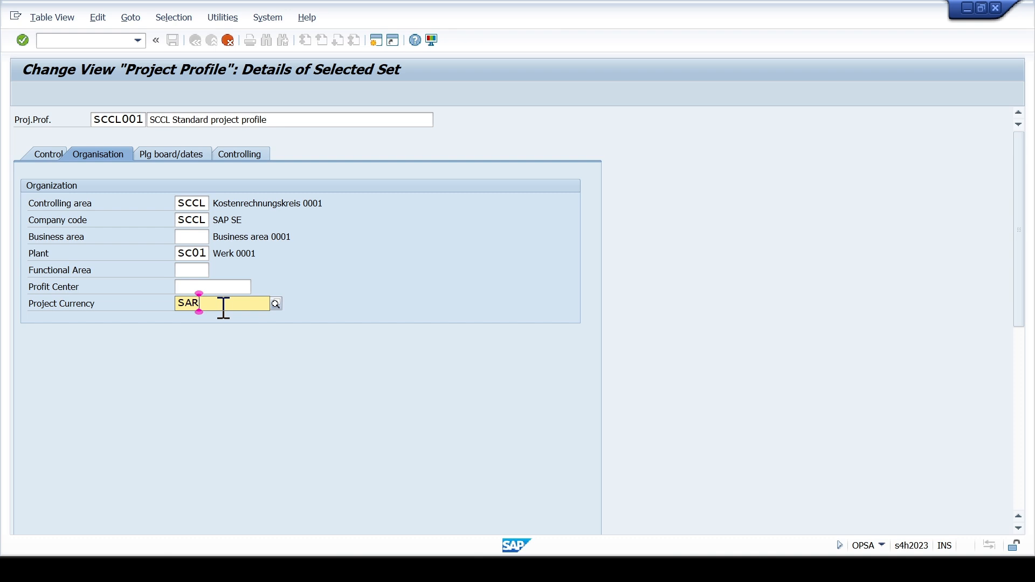
- Accept the copied profile SCCL001 and save it in the customizing request SCCL:PS Enterprise Structure Configurations
{"action": "key", "text": "Return"}
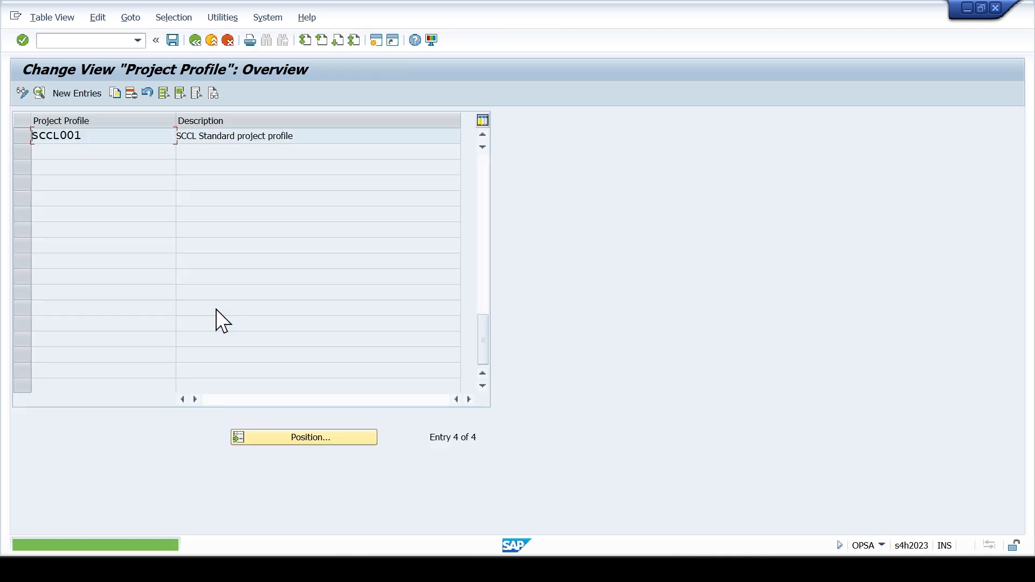
{"action": "left_click", "coordinate": [172, 40]}
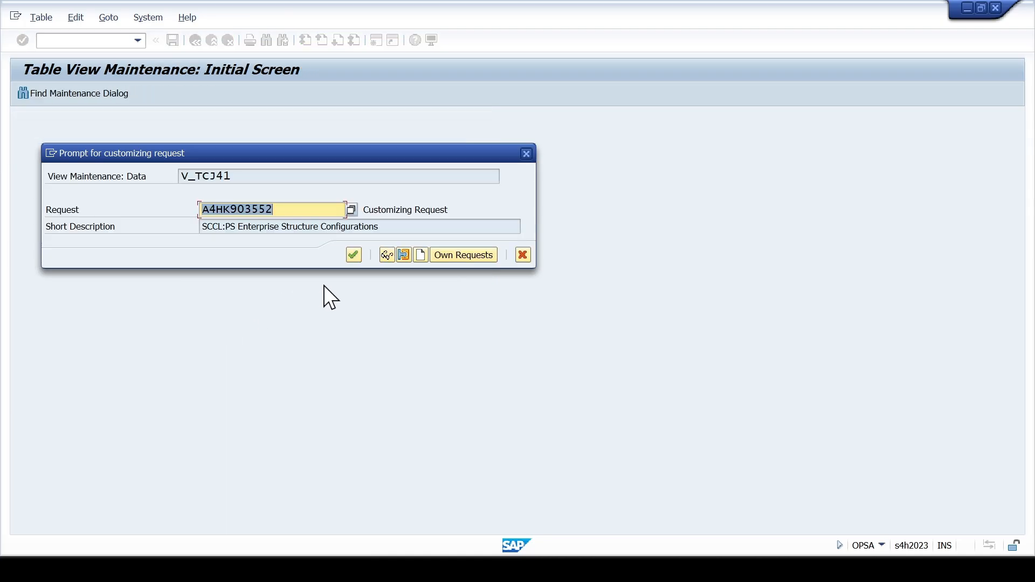
{"action": "left_click", "coordinate": [354, 255]}
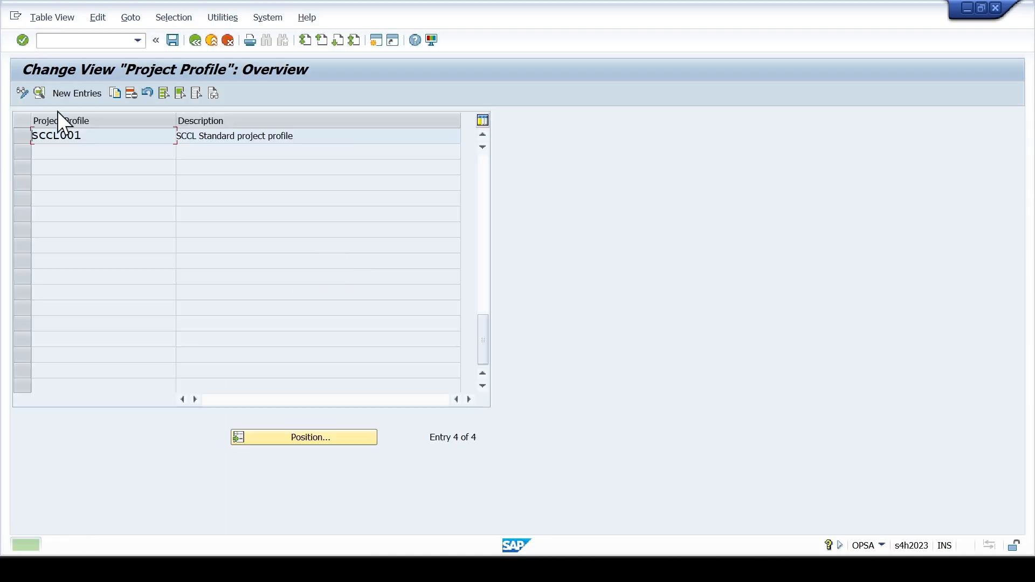
- Reopen profile SCCL001 and examine its control data and the available WBS field keys without choosing one
{"action": "double_click", "coordinate": [74, 136]}
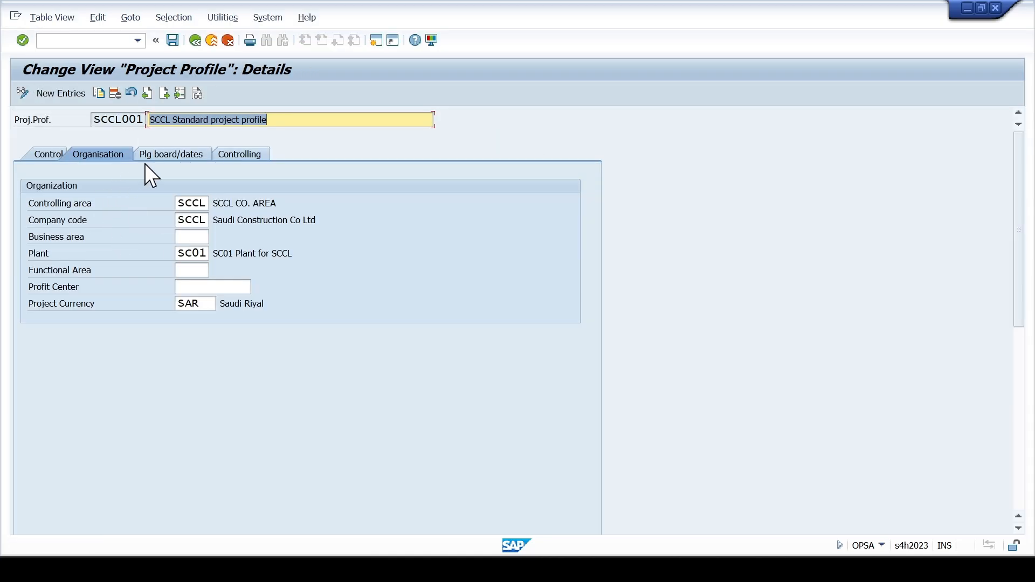
{"action": "left_click", "coordinate": [48, 154]}
{"action": "scroll", "coordinate": [132, 219], "scroll_direction": "down", "scroll_amount": 5}
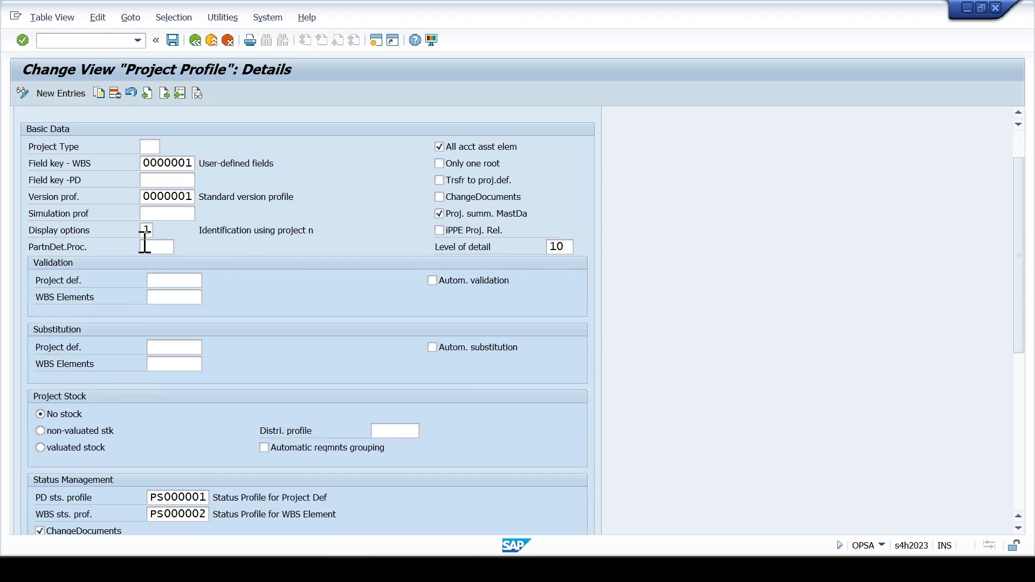
{"action": "scroll", "coordinate": [142, 246], "scroll_direction": "down", "scroll_amount": 4}
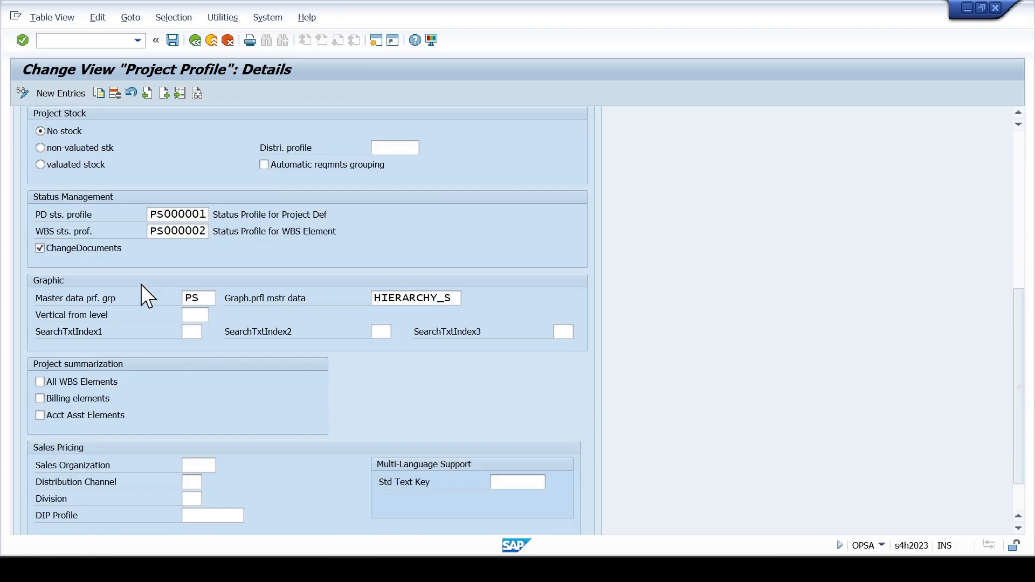
{"action": "scroll", "coordinate": [141, 284], "scroll_direction": "up", "scroll_amount": 3}
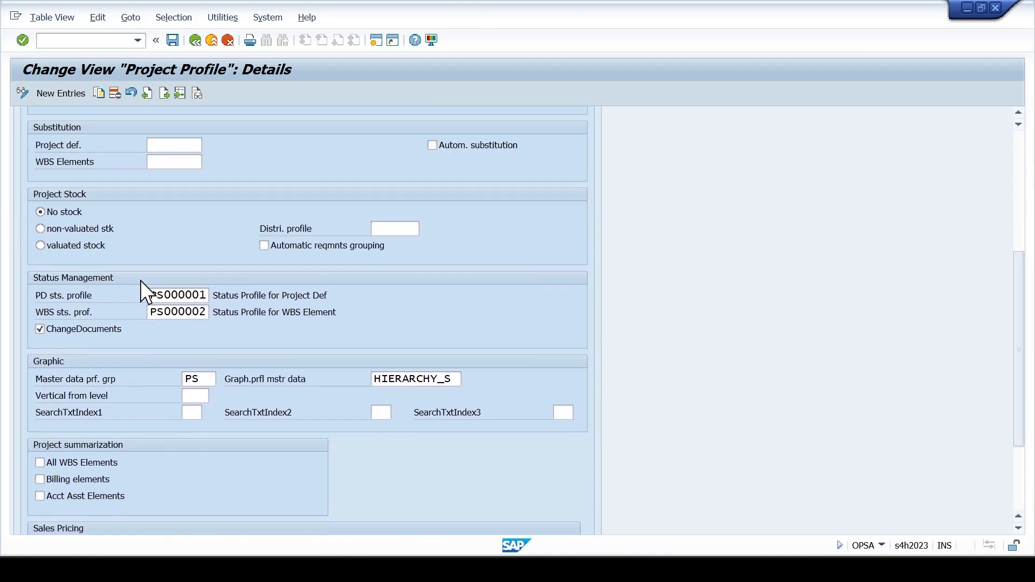
{"action": "scroll", "coordinate": [140, 279], "scroll_direction": "up", "scroll_amount": 3}
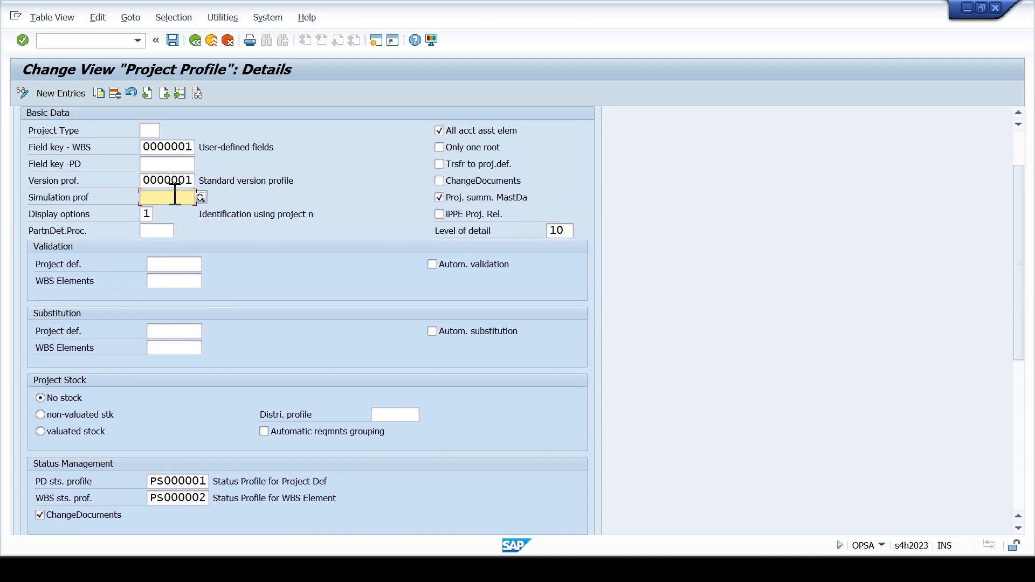
{"action": "left_click", "coordinate": [172, 164]}
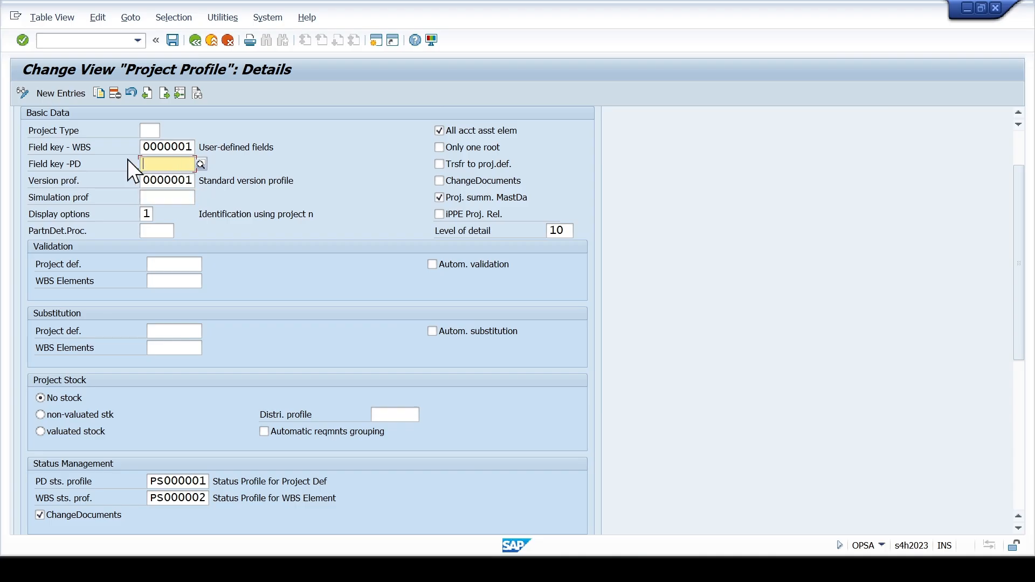
{"action": "left_click", "coordinate": [186, 147]}
{"action": "key", "text": "F4"}
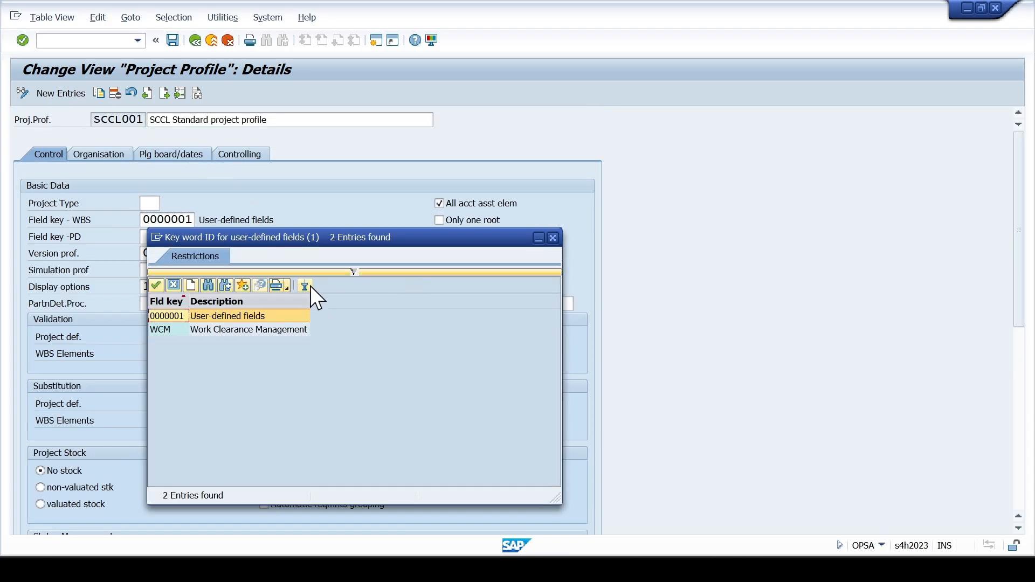
{"action": "left_click", "coordinate": [553, 237]}
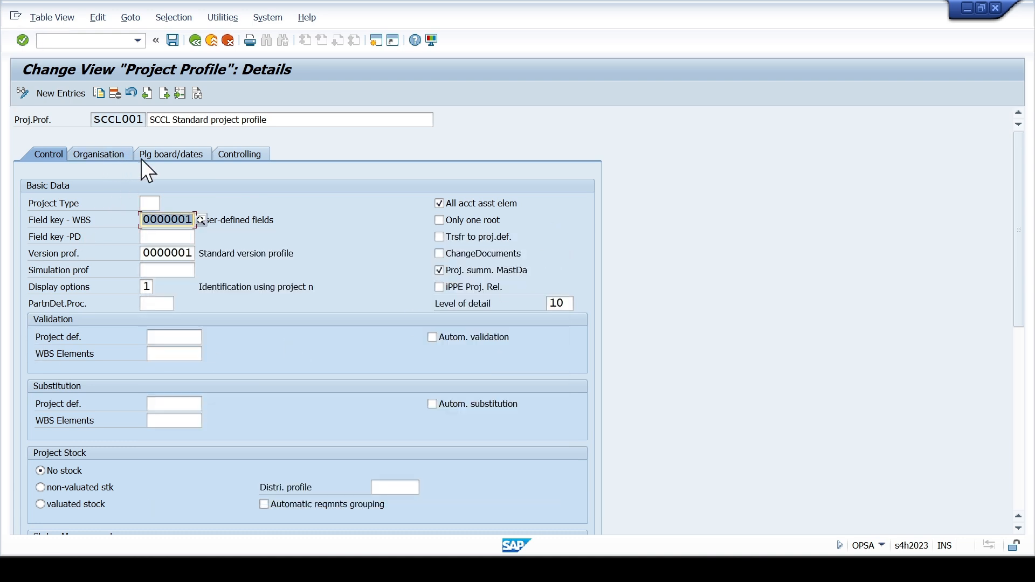
- Examine the profile's WBS time scheduling, planning method and network settings in the planning board and dates data
{"action": "left_click", "coordinate": [122, 153]}
{"action": "left_click", "coordinate": [177, 155]}
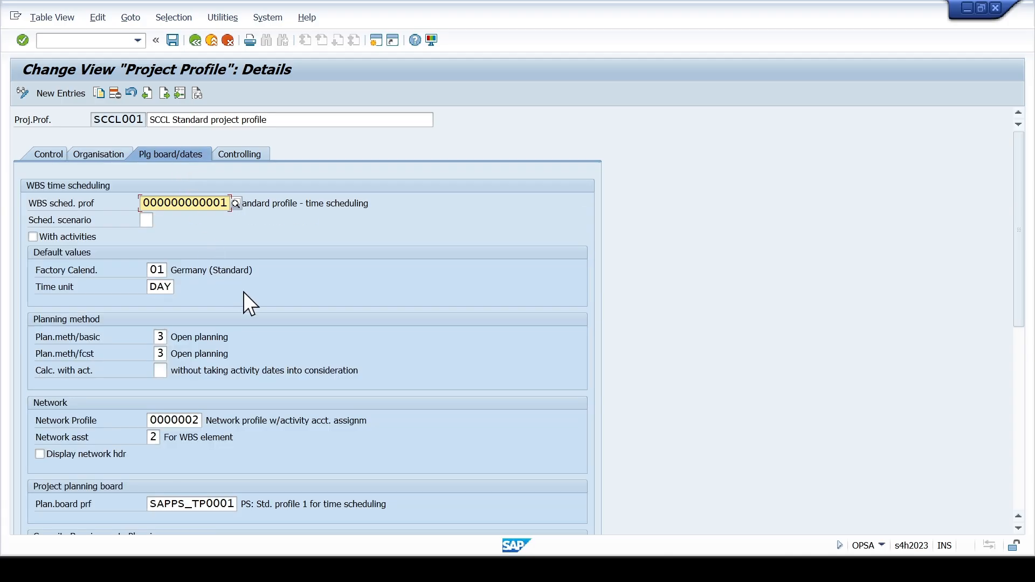
{"action": "scroll", "coordinate": [247, 293], "scroll_direction": "down", "scroll_amount": 2}
{"action": "scroll", "coordinate": [250, 298], "scroll_direction": "down", "scroll_amount": 2}
{"action": "scroll", "coordinate": [251, 296], "scroll_direction": "up", "scroll_amount": 4}
- Examine the profile's planning, budgeting and period-end closing settings in the controlling data, and leave the profile for the implementation guide
{"action": "left_click", "coordinate": [234, 157]}
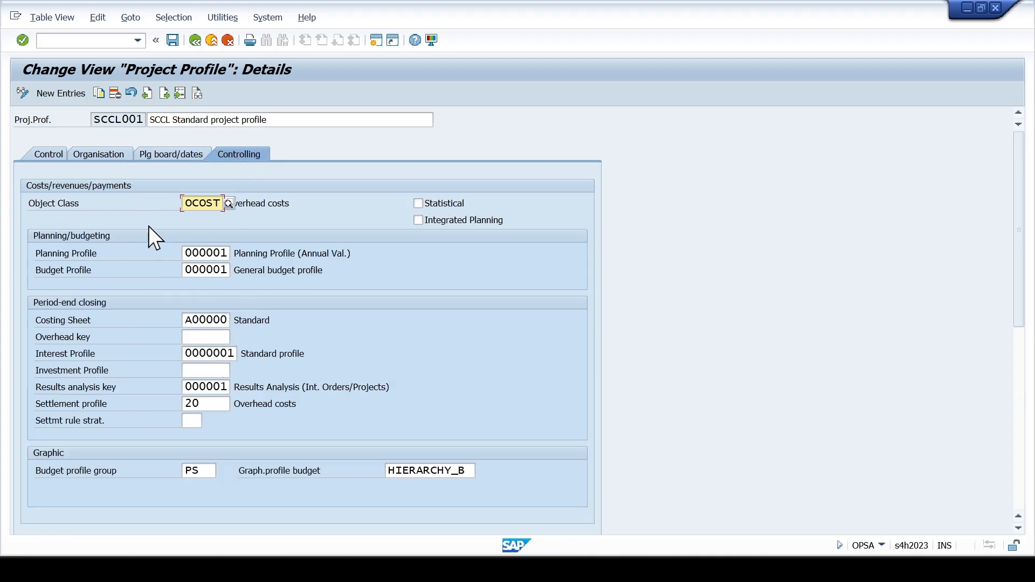
{"action": "left_click", "coordinate": [188, 252]}
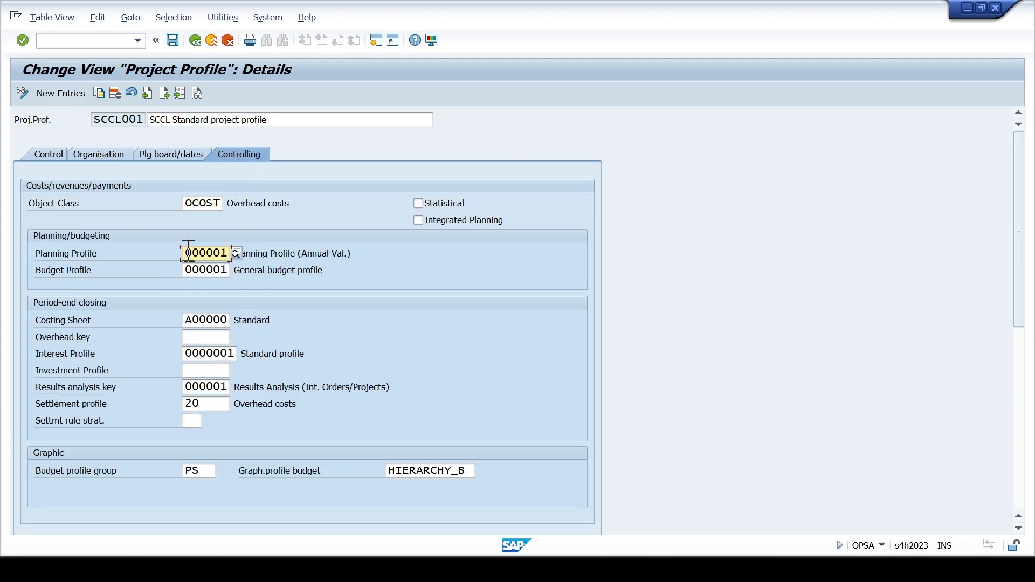
{"action": "left_click_drag", "start_coordinate": [188, 252], "coordinate": [231, 252]}
{"action": "left_click", "coordinate": [207, 269]}
{"action": "left_click", "coordinate": [208, 321]}
{"action": "left_click_drag", "start_coordinate": [185, 319], "coordinate": [228, 320]}
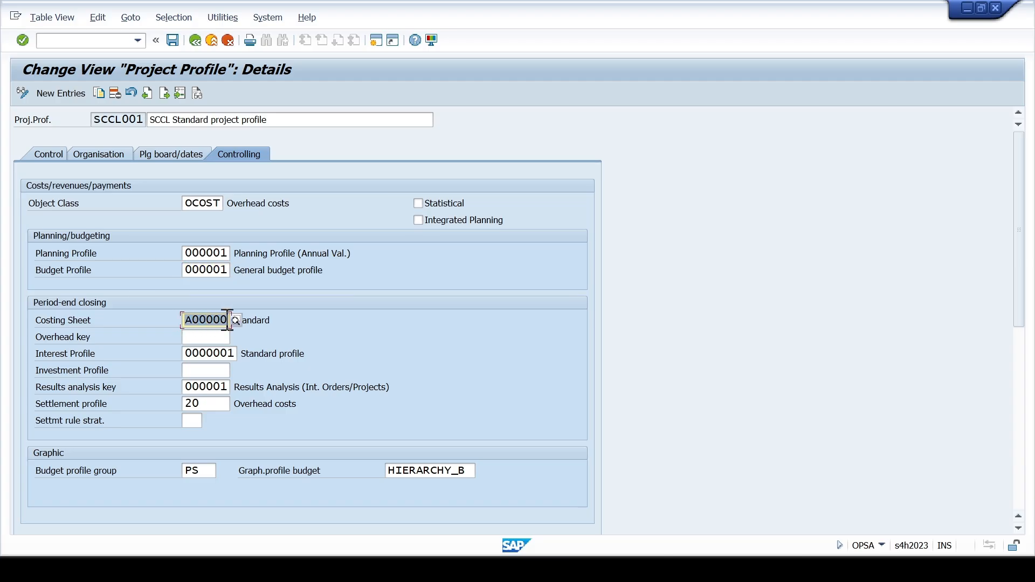
{"action": "left_click", "coordinate": [189, 320]}
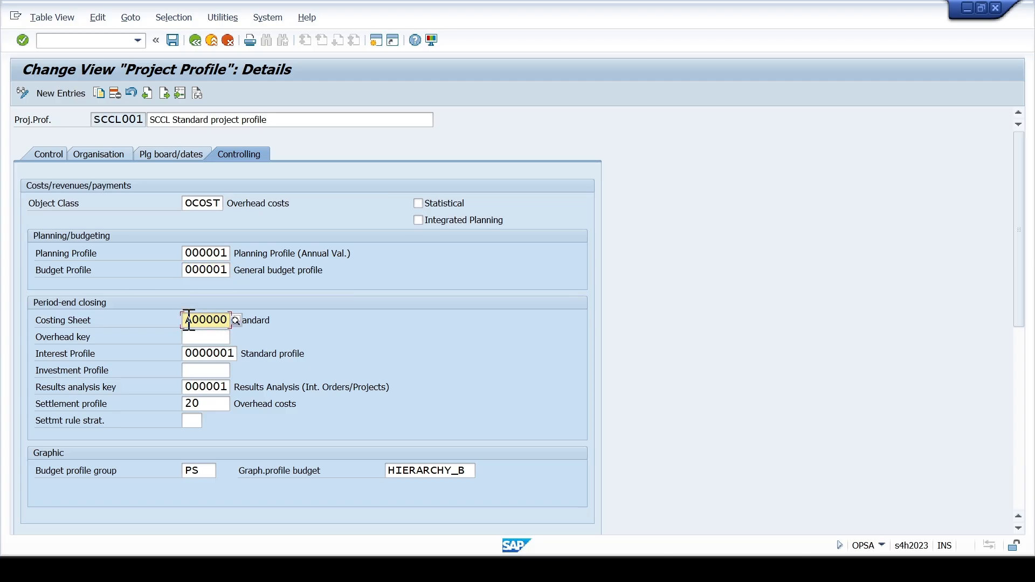
{"action": "left_click", "coordinate": [206, 354]}
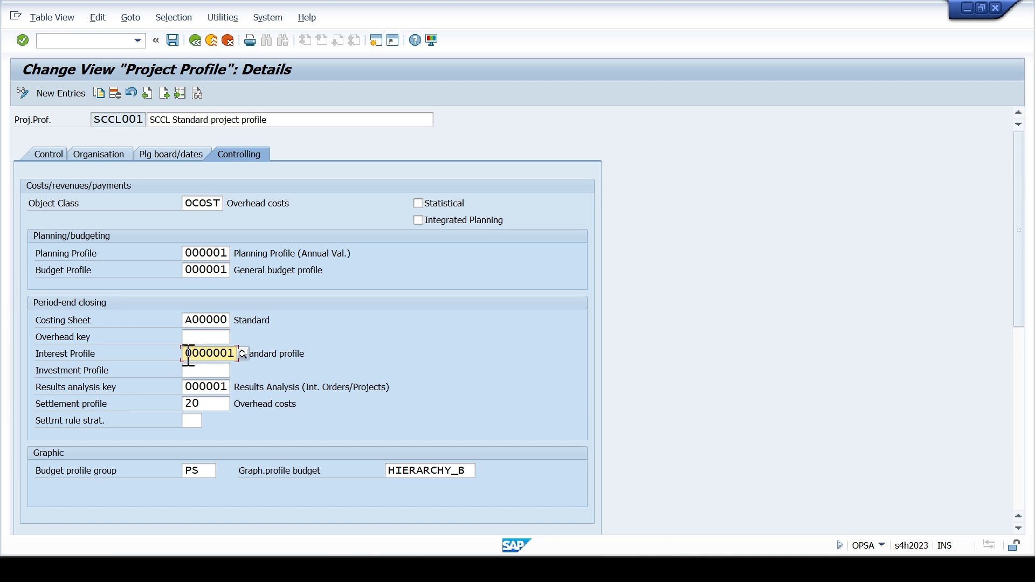
{"action": "left_click", "coordinate": [199, 388]}
{"action": "left_click_drag", "start_coordinate": [185, 387], "coordinate": [234, 387]}
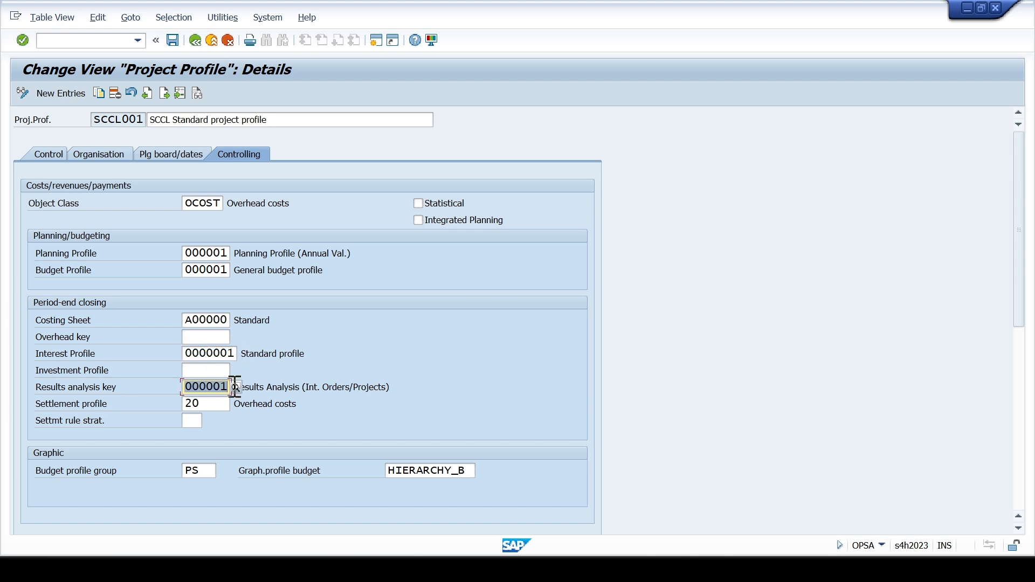
{"action": "left_click", "coordinate": [215, 403]}
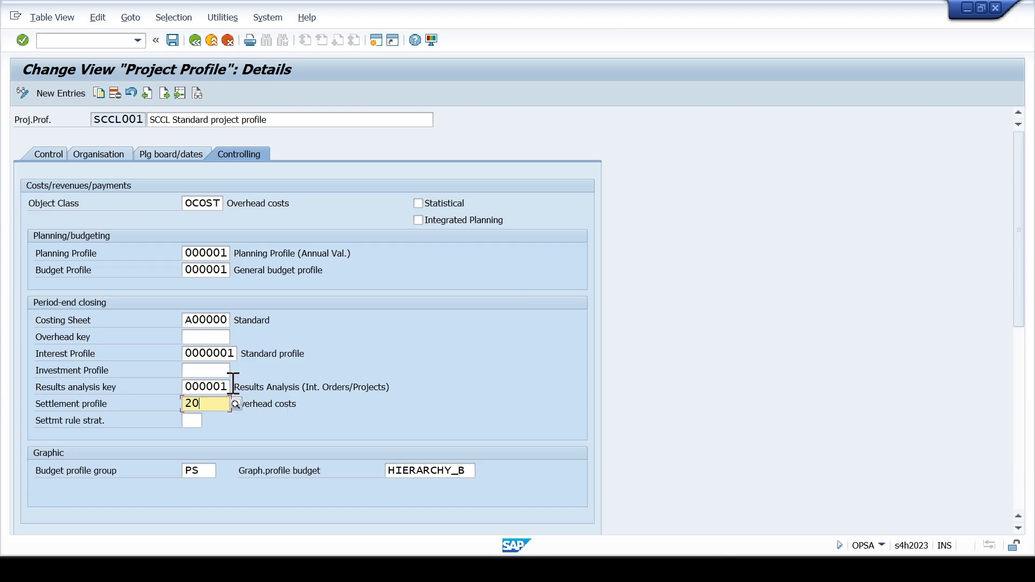
{"action": "left_click", "coordinate": [376, 336]}
{"action": "scroll", "coordinate": [439, 337], "scroll_direction": "down", "scroll_amount": 1}
{"action": "scroll", "coordinate": [365, 324], "scroll_direction": "up", "scroll_amount": 1}
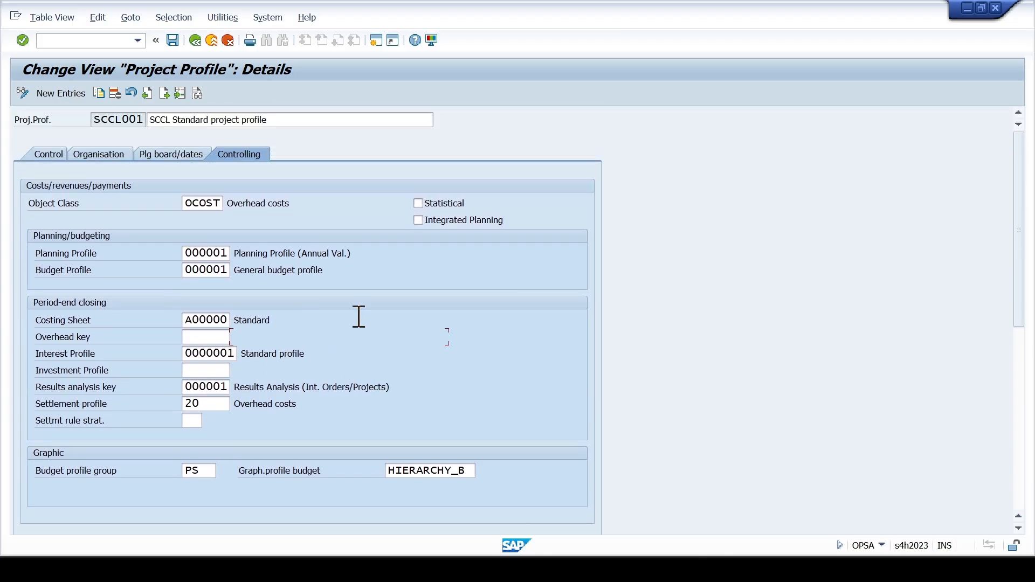
{"action": "left_click", "coordinate": [191, 42]}
{"action": "left_click", "coordinate": [228, 40]}
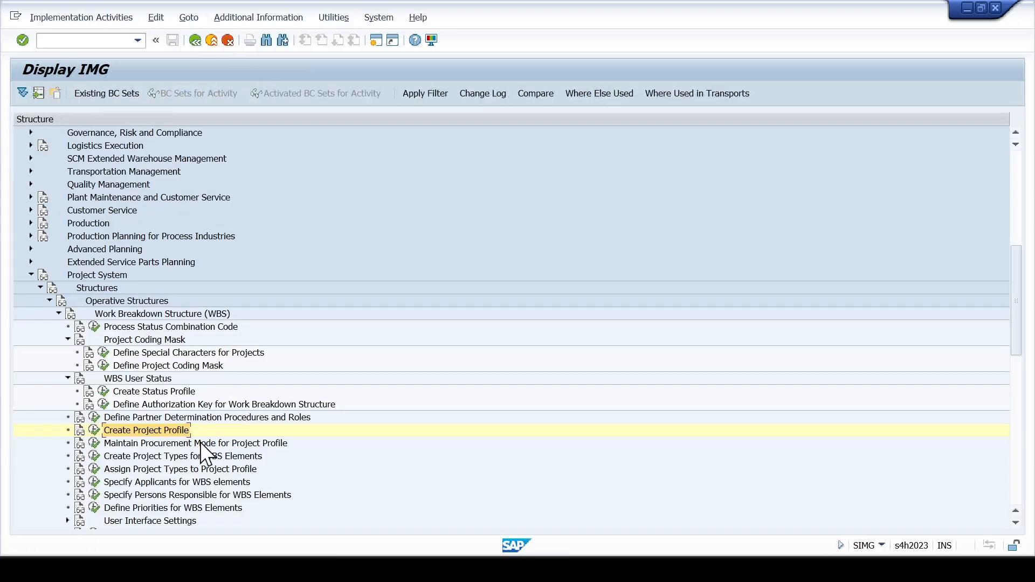
- Run the activity Create Project Types for WBS Elements and start new entries
{"action": "scroll", "coordinate": [201, 442], "scroll_direction": "down", "scroll_amount": 1}
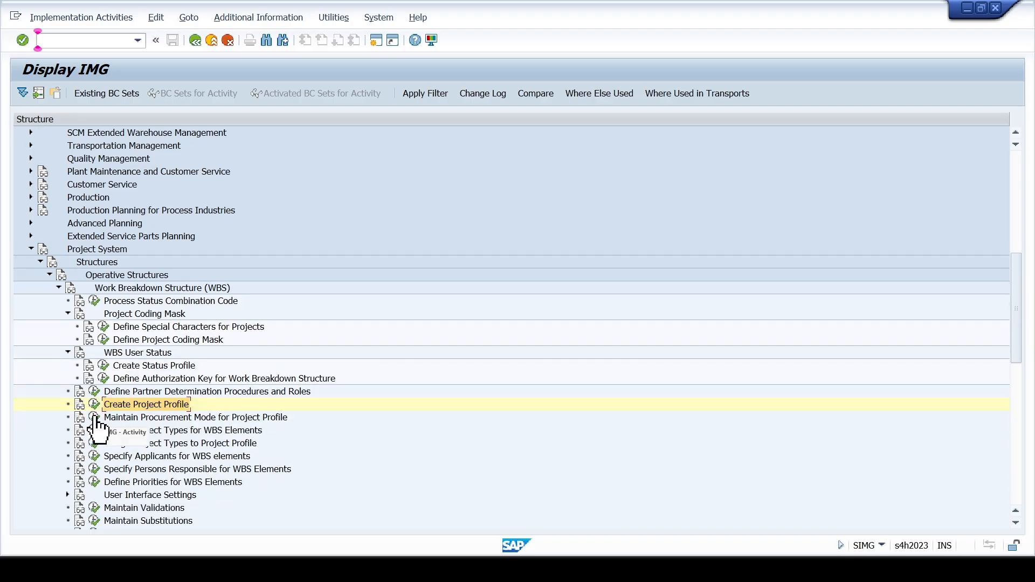
{"action": "left_click", "coordinate": [159, 418]}
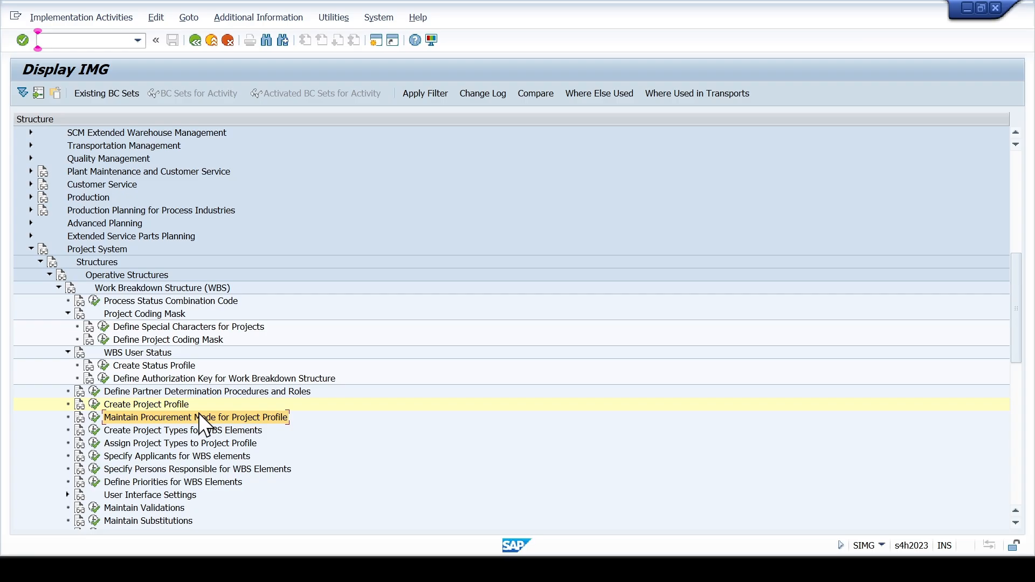
{"action": "left_click", "coordinate": [148, 432]}
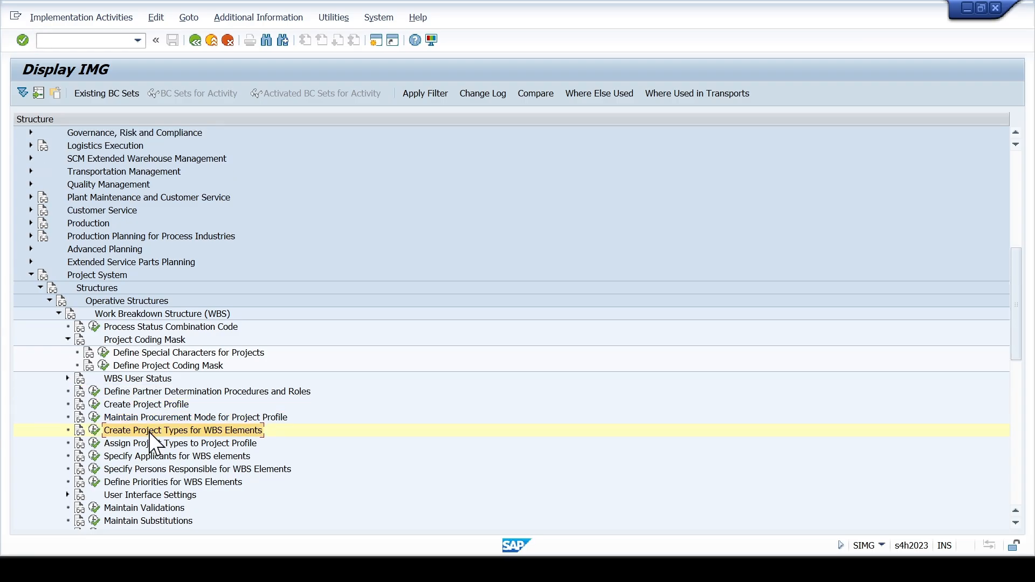
{"action": "left_click", "coordinate": [83, 430]}
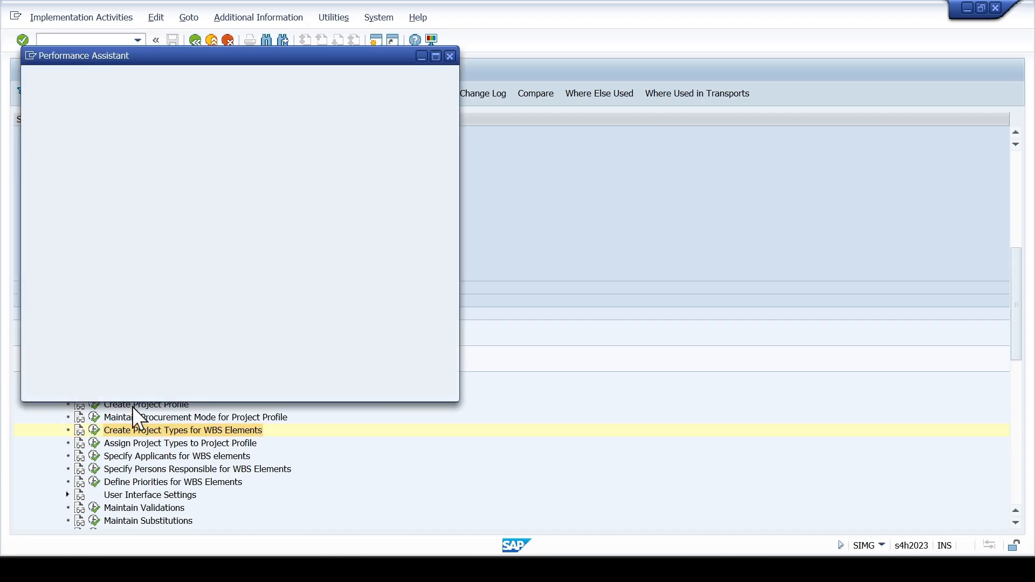
{"action": "left_click", "coordinate": [173, 428]}
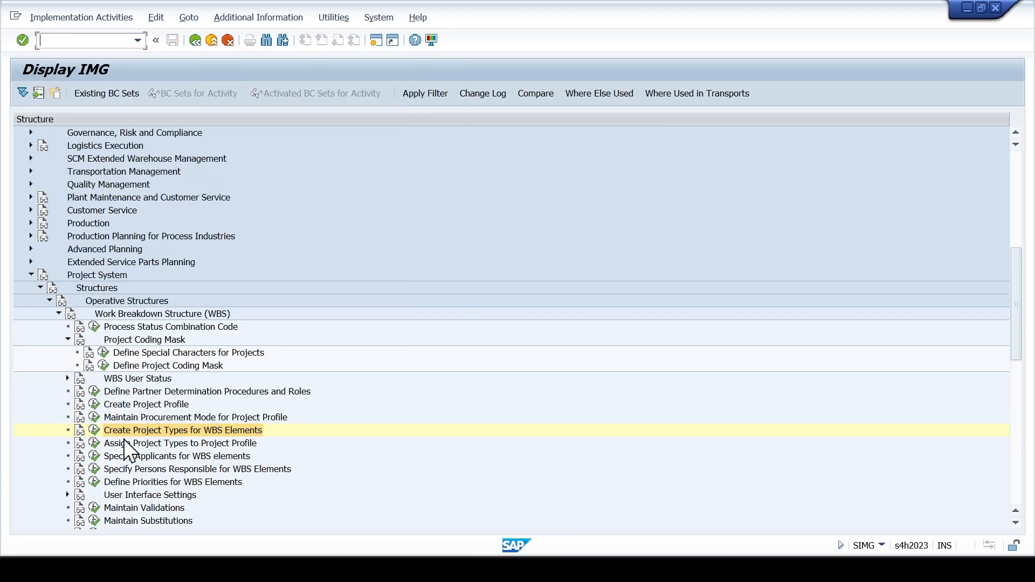
{"action": "left_click", "coordinate": [95, 430]}
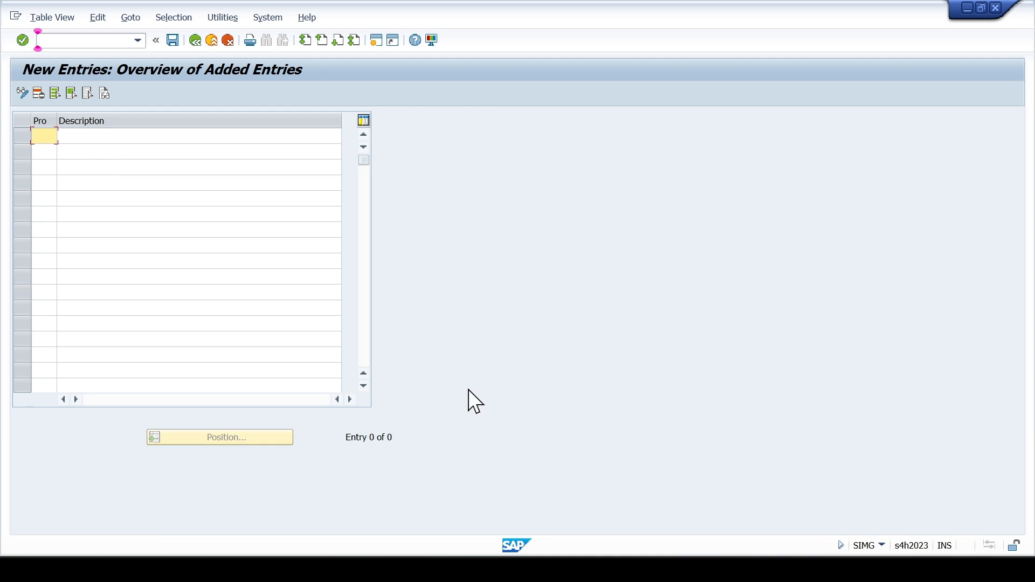
- Check the project type codes and descriptions in the Excel configuration workbook's PS CONFIG. sheet, and return to the new entries in SAP
{"action": "left_click", "coordinate": [566, 568]}
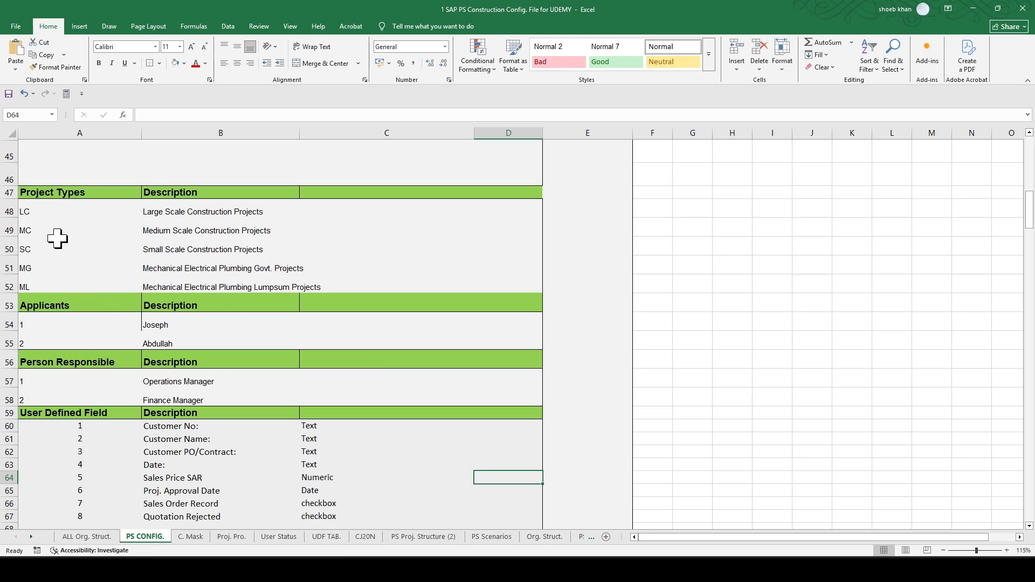
{"action": "left_click", "coordinate": [45, 212]}
{"action": "left_click", "coordinate": [145, 211]}
{"action": "left_click", "coordinate": [146, 230]}
{"action": "left_click", "coordinate": [156, 249]}
{"action": "mouse_move", "coordinate": [554, 569]}
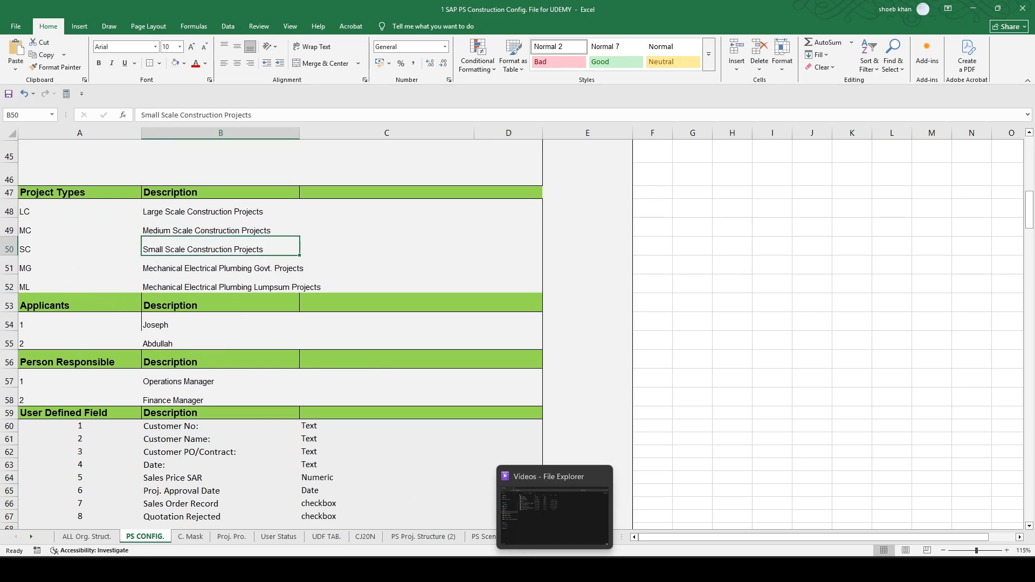
{"action": "left_click", "coordinate": [609, 523]}
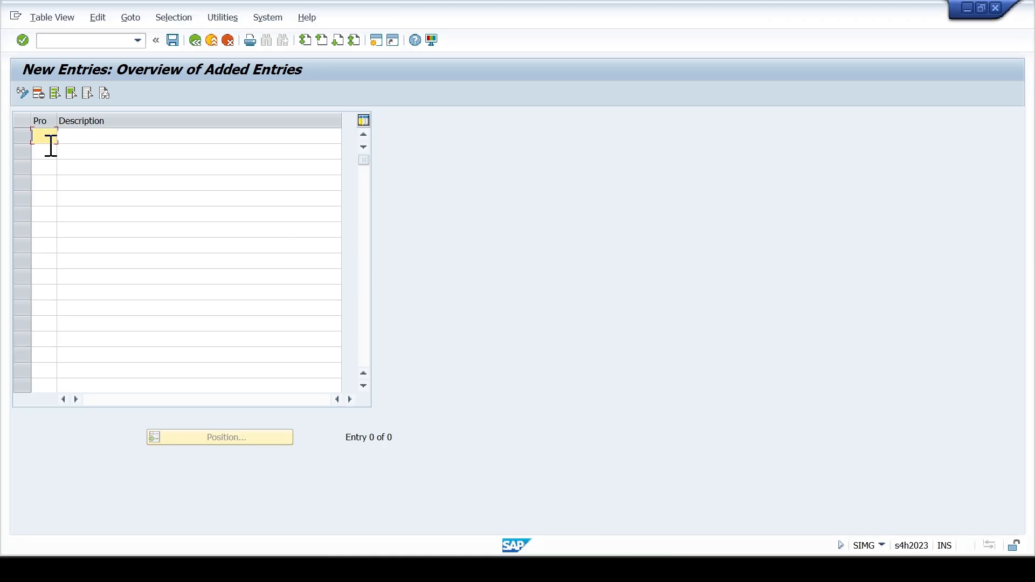
- Add project type LC with the description "Large Scale Construction Projects"
{"action": "type", "text": "LC"}
{"action": "key", "text": "Tab"}
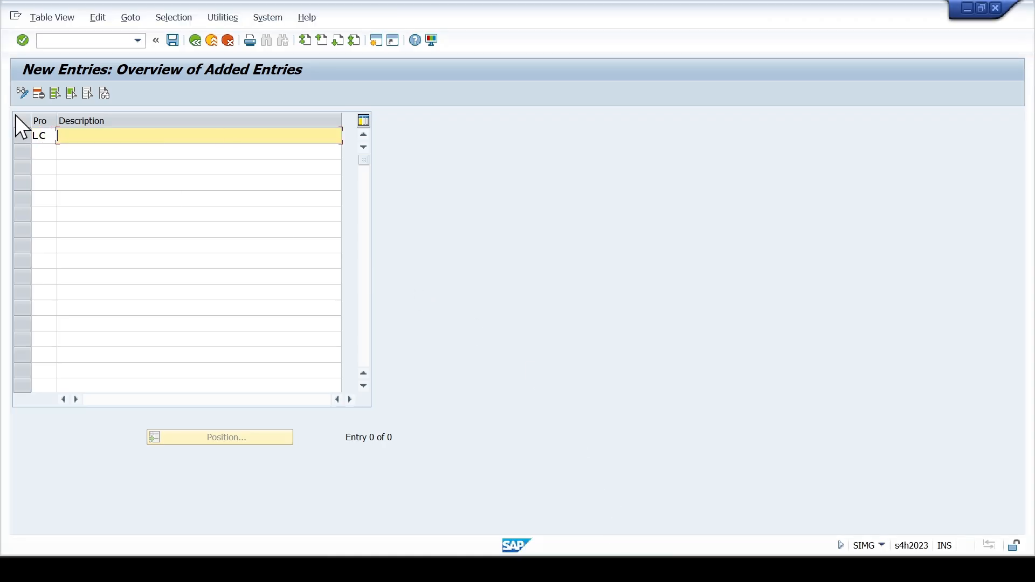
{"action": "type", "text": "La"}
{"action": "key", "text": "Down"}
{"action": "key", "text": "Return"}
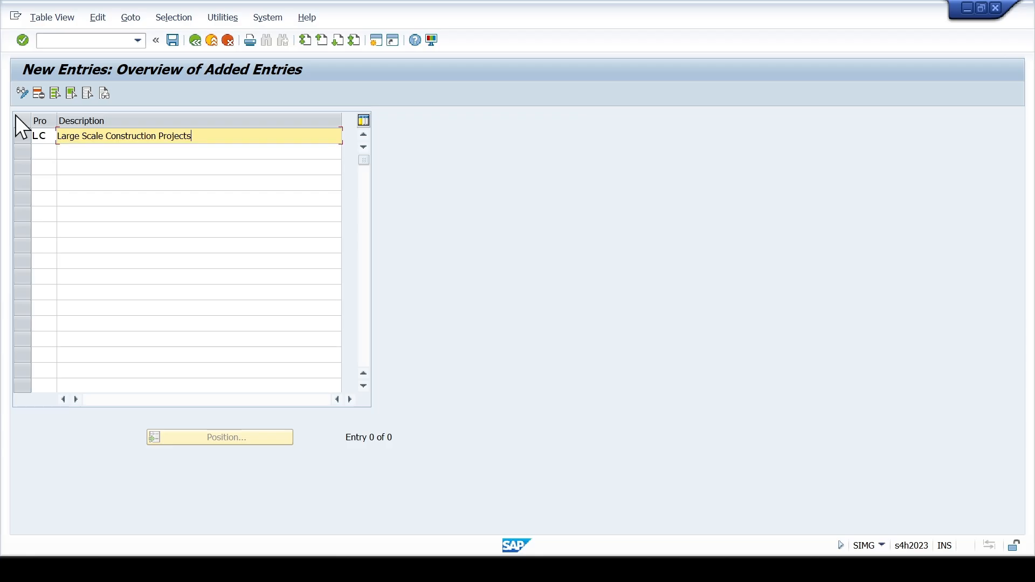
{"action": "key", "text": "Tab"}
- Add project type MC with the description "Medium Scale Construction Projects" in the second row
{"action": "type", "text": "M"}
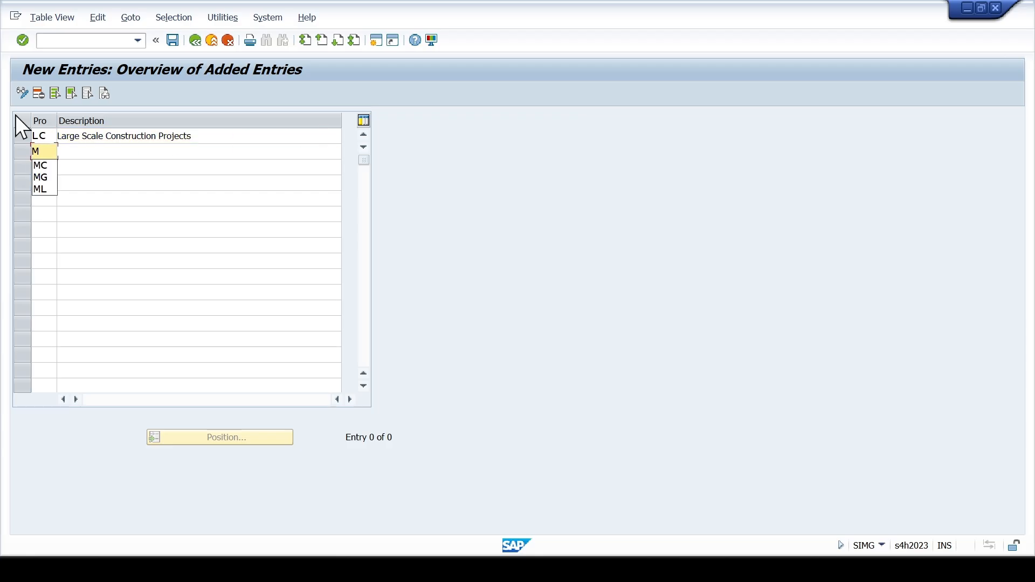
{"action": "key", "text": "Down"}
{"action": "key", "text": "Return"}
{"action": "key", "text": "Tab"}
{"action": "key", "text": "Down"}
{"action": "key", "text": "Down"}
{"action": "key", "text": "Down"}
{"action": "key", "text": "Return"}
{"action": "key", "text": "Tab"}
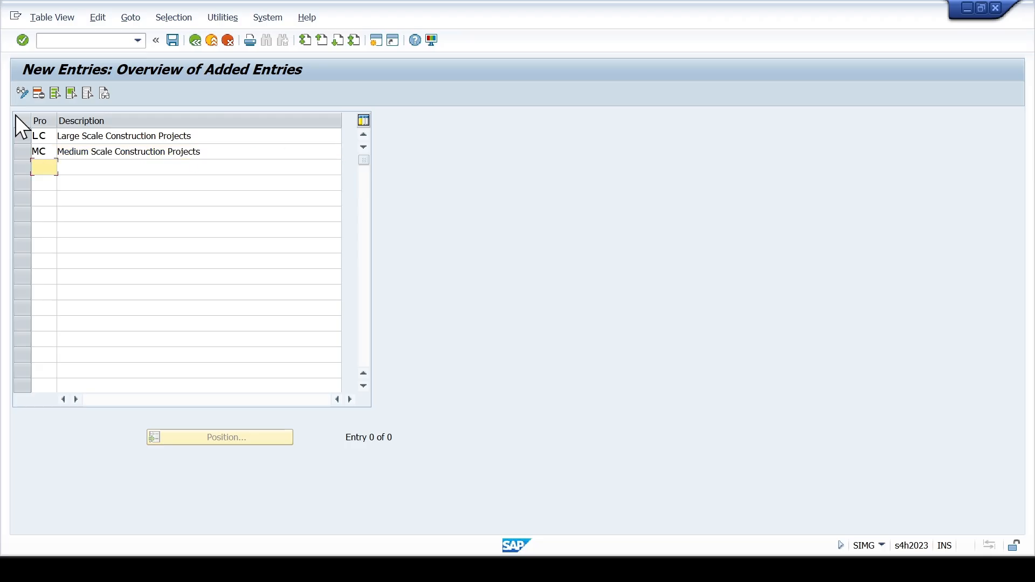
- Add project type SC with the description "Small Scale Construction Projects" in the third row
{"action": "type", "text": "S"}
{"action": "key", "text": "Down"}
{"action": "key", "text": "Return"}
{"action": "key", "text": "Tab"}
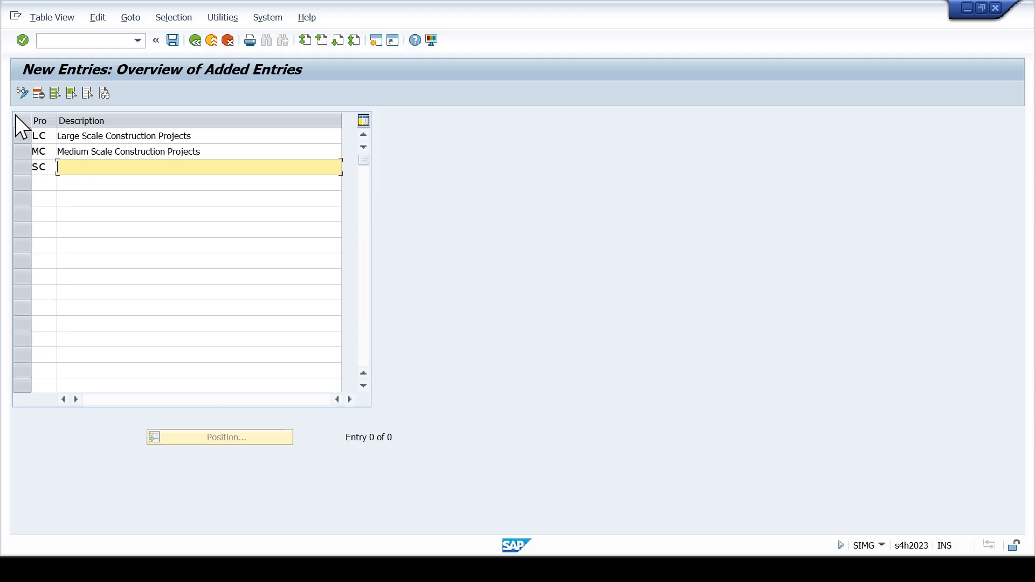
{"action": "key", "text": "Down"}
{"action": "key", "text": "Down"}
{"action": "key", "text": "Down"}
{"action": "key", "text": "Down"}
{"action": "key", "text": "Return"}
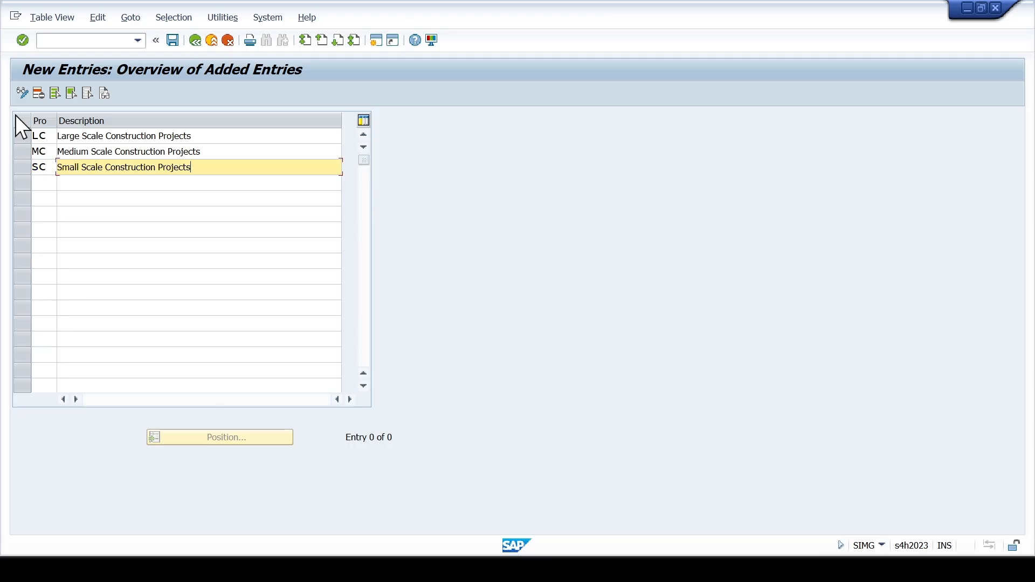
{"action": "key", "text": "Tab"}
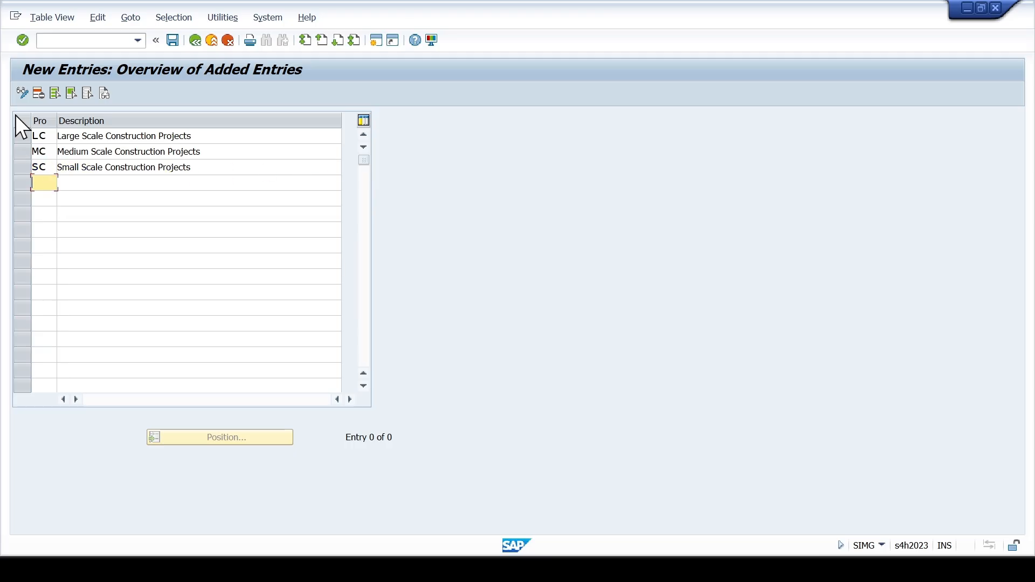
- Add project type MG with the description "MEP Government Projects" in the fourth row
{"action": "type", "text": "M"}
{"action": "key", "text": "Down"}
{"action": "key", "text": "Down"}
{"action": "key", "text": "Return"}
{"action": "key", "text": "Tab"}
{"action": "key", "text": "Down"}
{"action": "key", "text": "Down"}
{"action": "key", "text": "Down"}
{"action": "key", "text": "Down"}
{"action": "key", "text": "Down"}
{"action": "key", "text": "Down"}
{"action": "key", "text": "Up"}
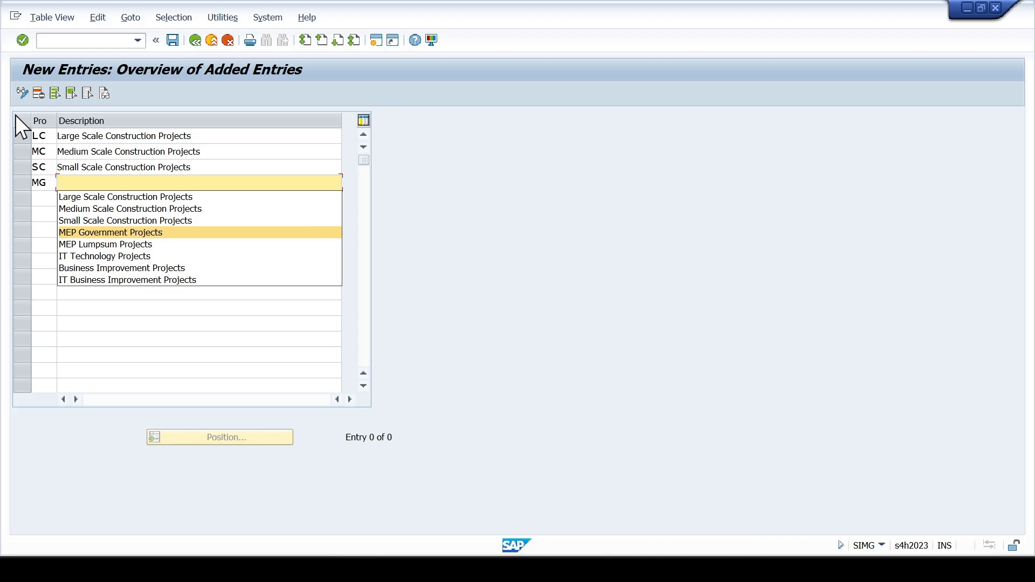
{"action": "key", "text": "Return"}
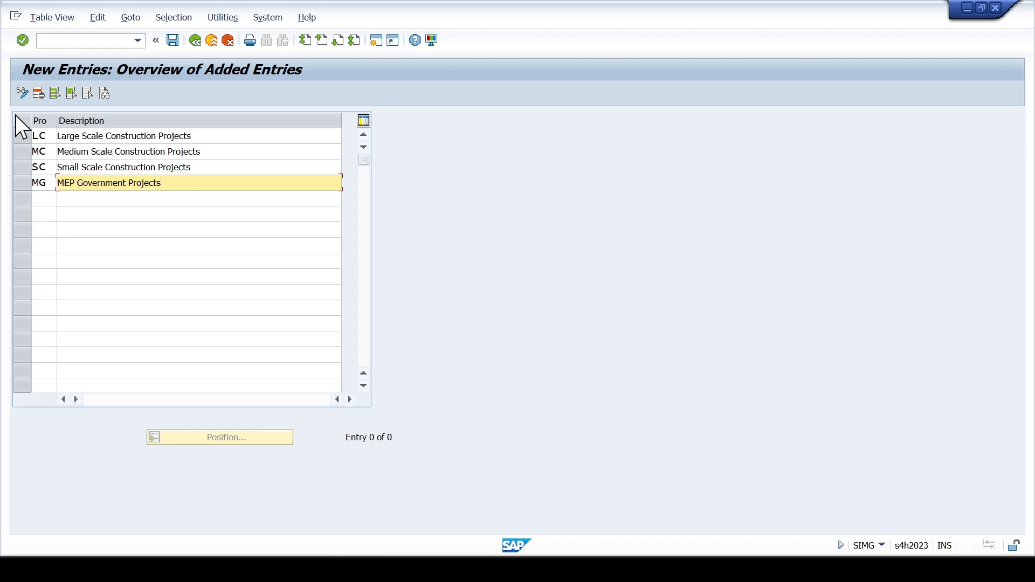
- Add project type ML with the description "MEP Lumpsum Projects" in the fifth row and validate the entries
{"action": "key", "text": "Down"}
{"action": "key", "text": "shift+Tab"}
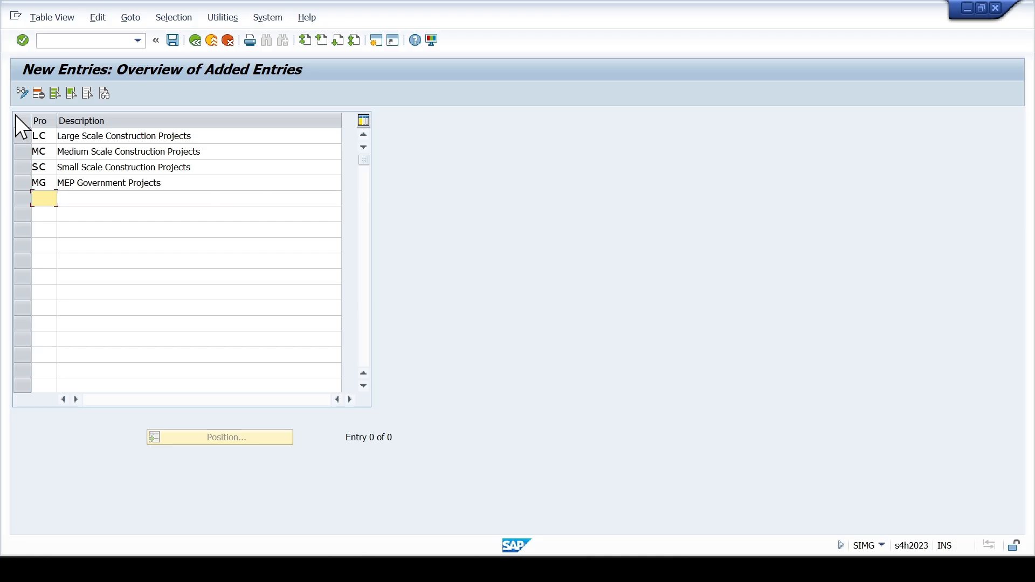
{"action": "type", "text": "M"}
{"action": "key", "text": "Down"}
{"action": "key", "text": "Down"}
{"action": "key", "text": "Down"}
{"action": "key", "text": "Return"}
{"action": "key", "text": "Tab"}
{"action": "key", "text": "Down"}
{"action": "key", "text": "Down"}
{"action": "key", "text": "Down"}
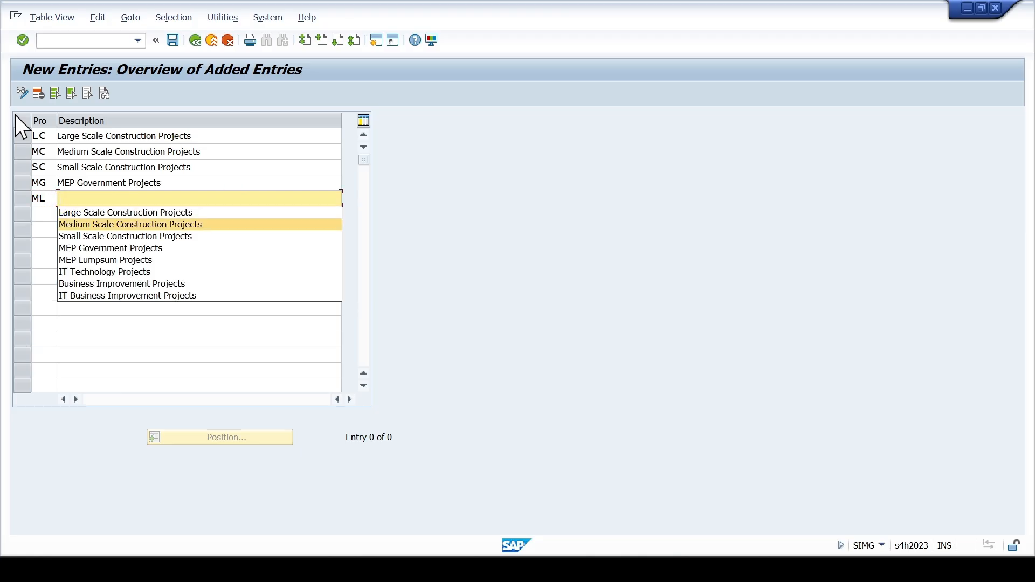
{"action": "key", "text": "Up"}
{"action": "key", "text": "Down"}
{"action": "key", "text": "Down"}
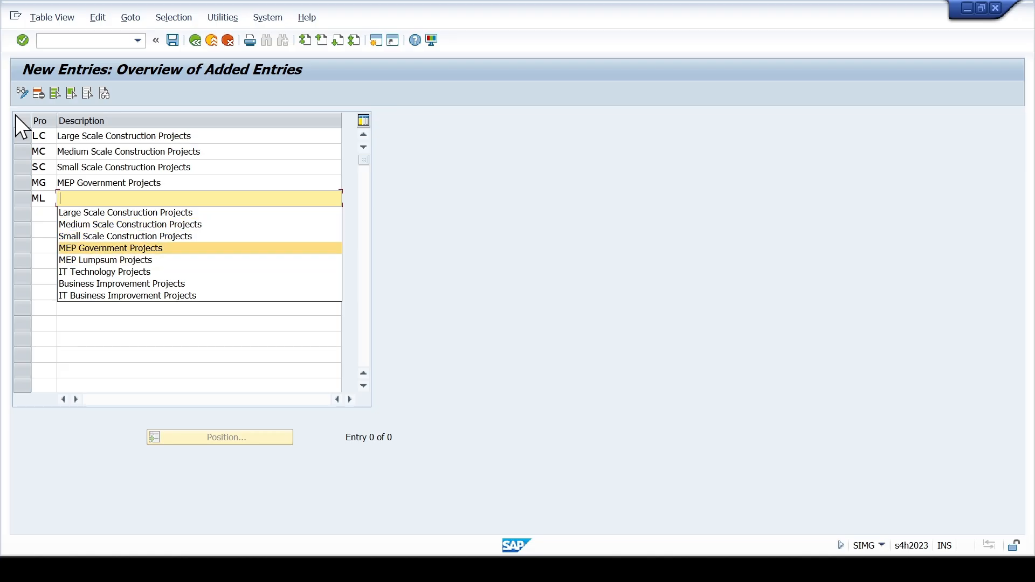
{"action": "key", "text": "Down"}
{"action": "key", "text": "Return"}
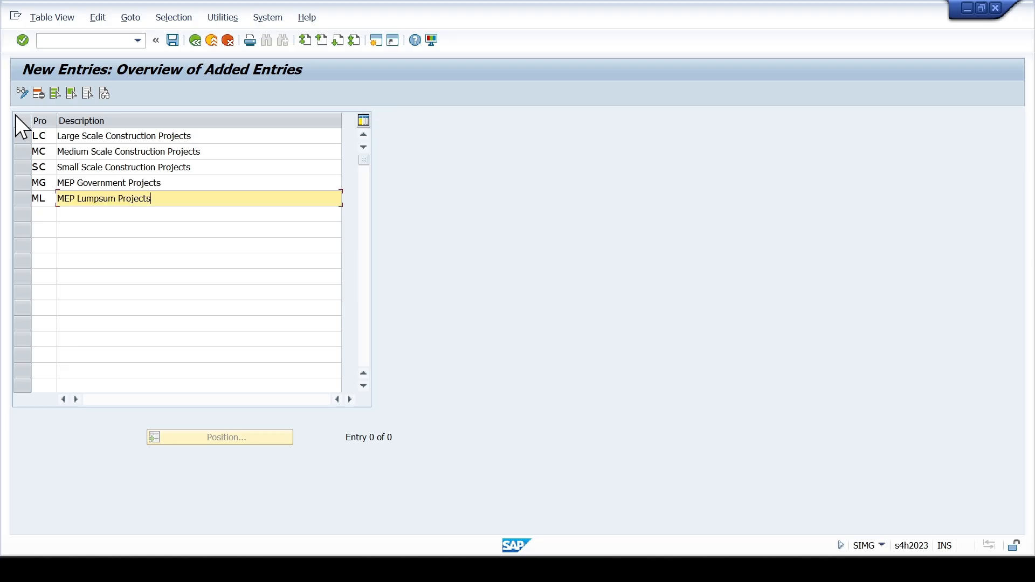
{"action": "key", "text": "Return"}
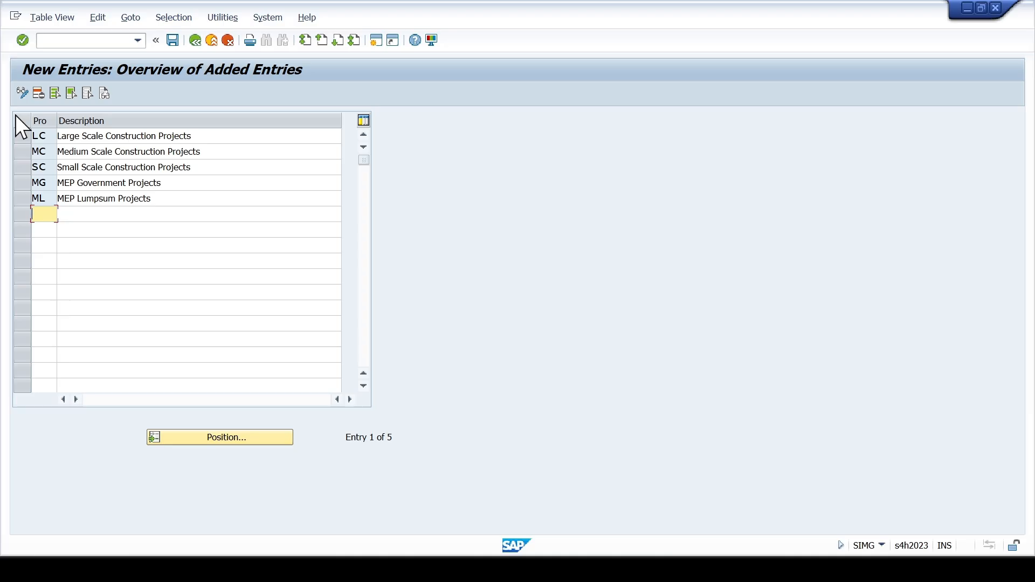
- Save the new project types under the proposed customizing request and return to the implementation guide
{"action": "key", "text": "ctrl+s"}
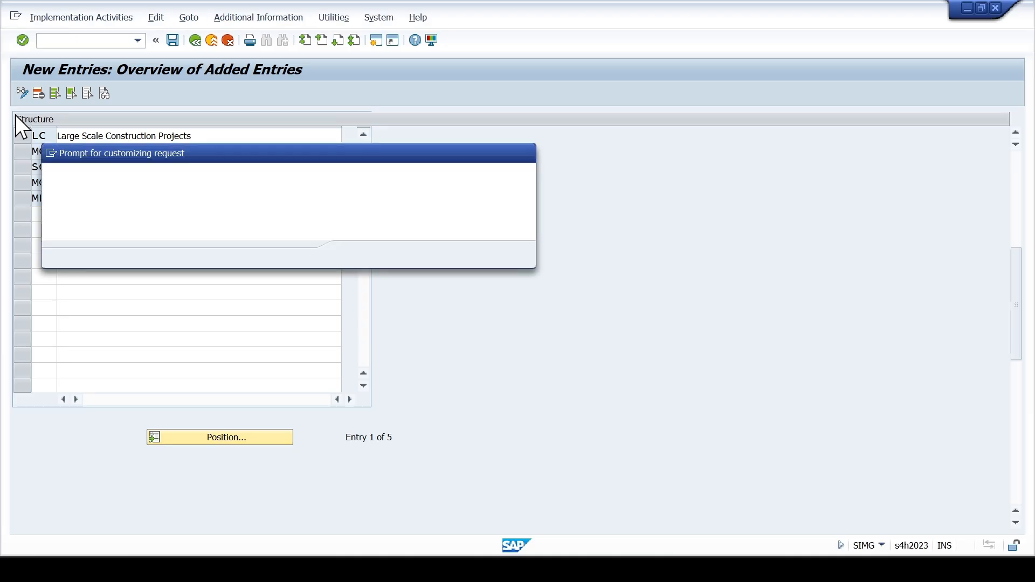
{"action": "key", "text": "Return"}
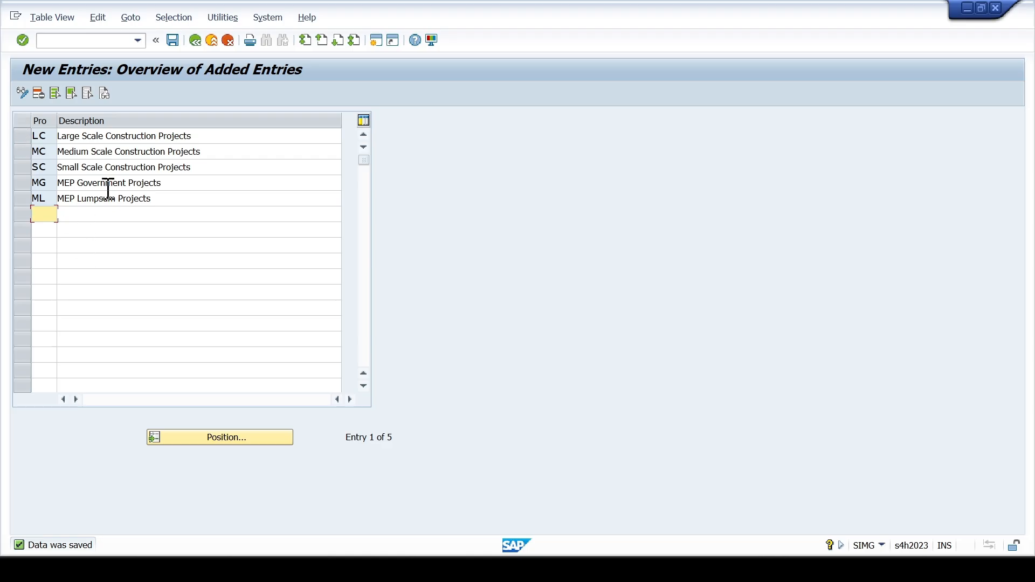
{"action": "left_click_drag", "start_coordinate": [137, 136], "coordinate": [56, 139]}
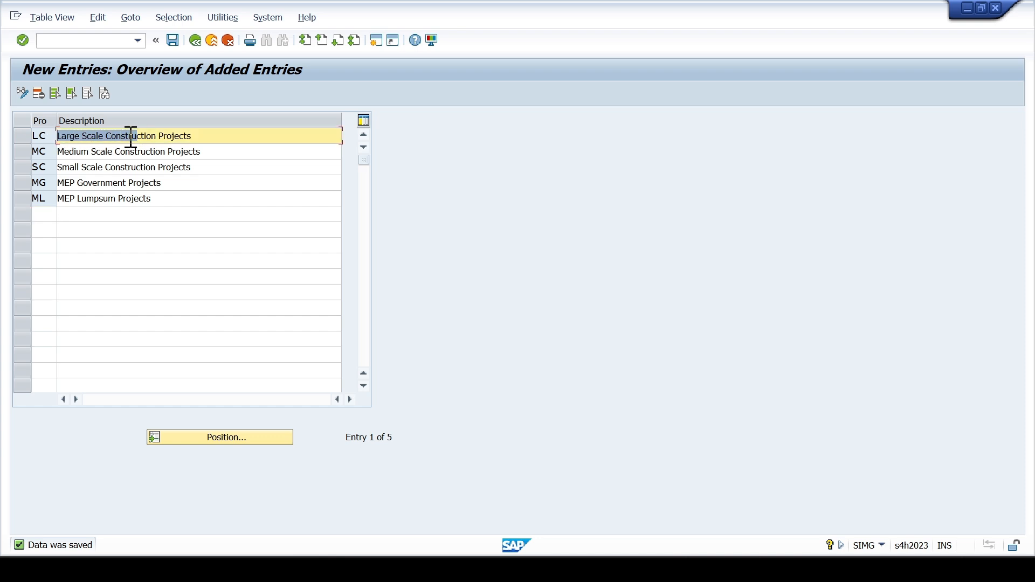
{"action": "left_click", "coordinate": [194, 41]}
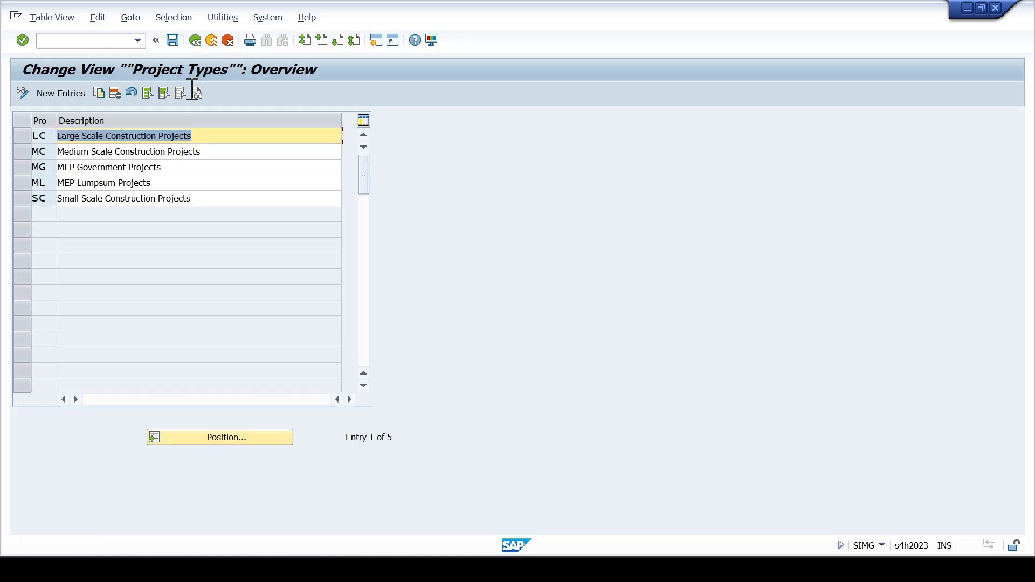
{"action": "left_click", "coordinate": [195, 42]}
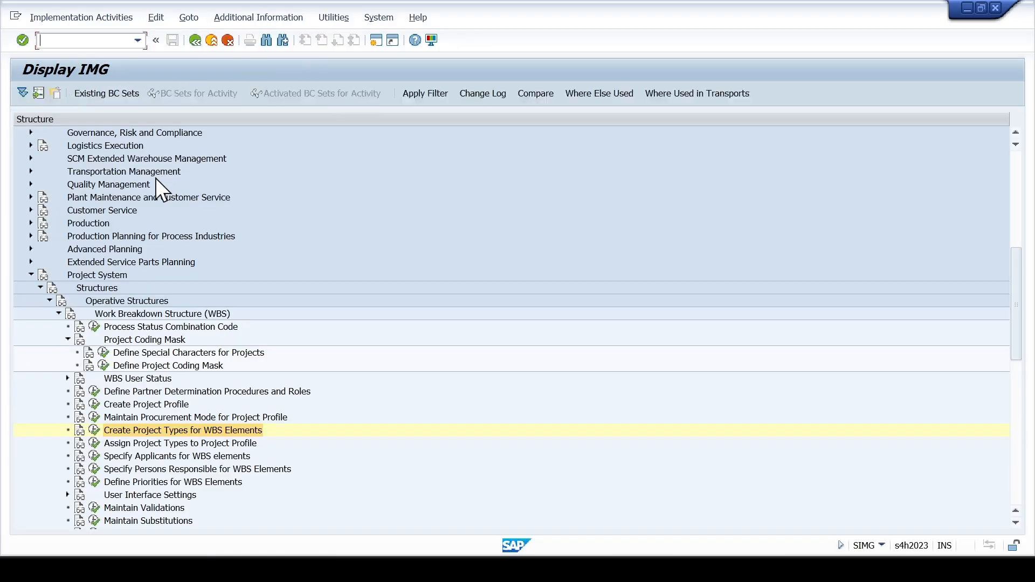
- Run the activity Define Project Coding Mask and describe mask CO as "Construction Projects for SCCL"
{"action": "left_click", "coordinate": [102, 366]}
{"action": "left_click", "coordinate": [102, 363]}
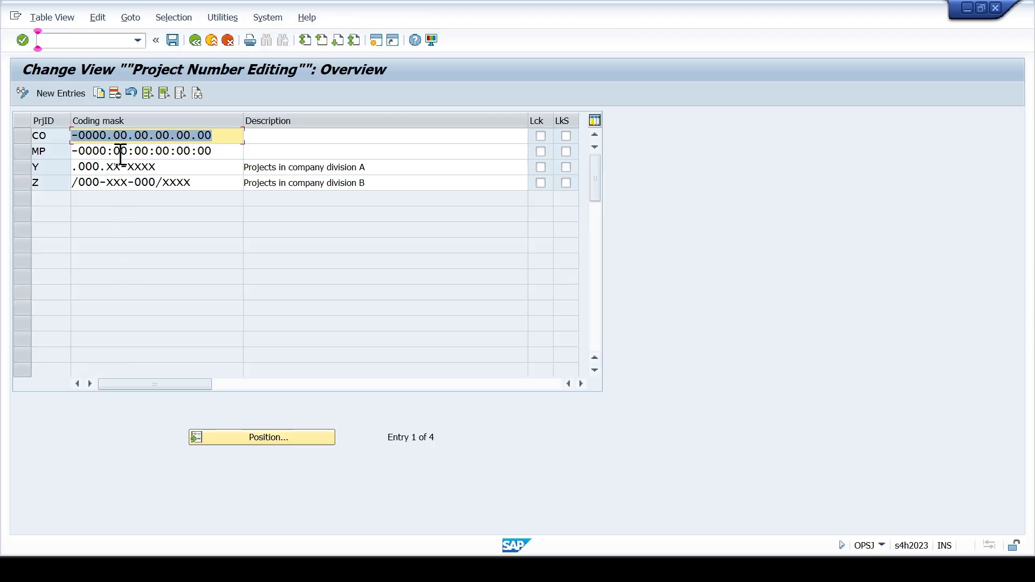
{"action": "left_click", "coordinate": [251, 135]}
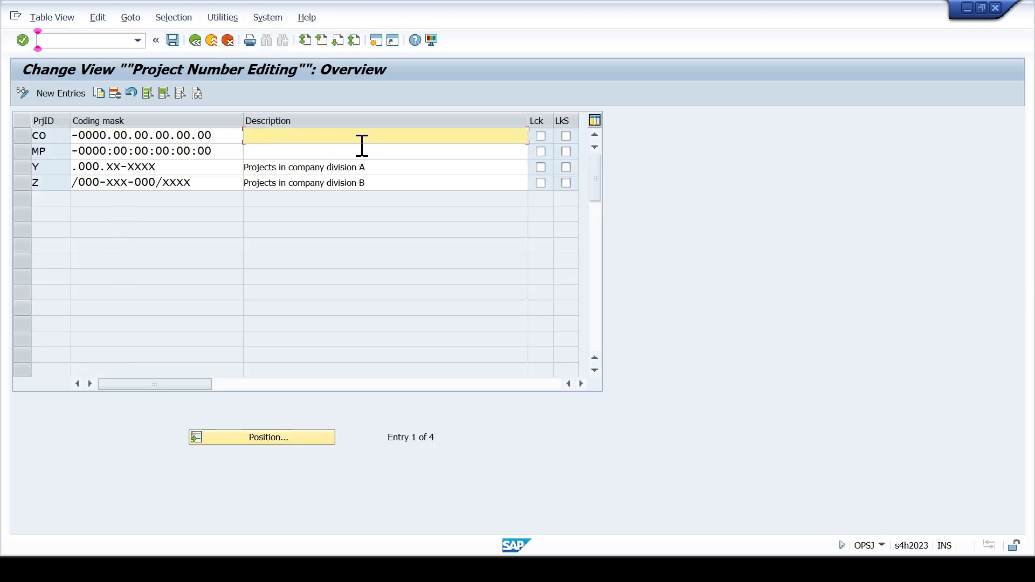
{"action": "type", "text": "Cons"}
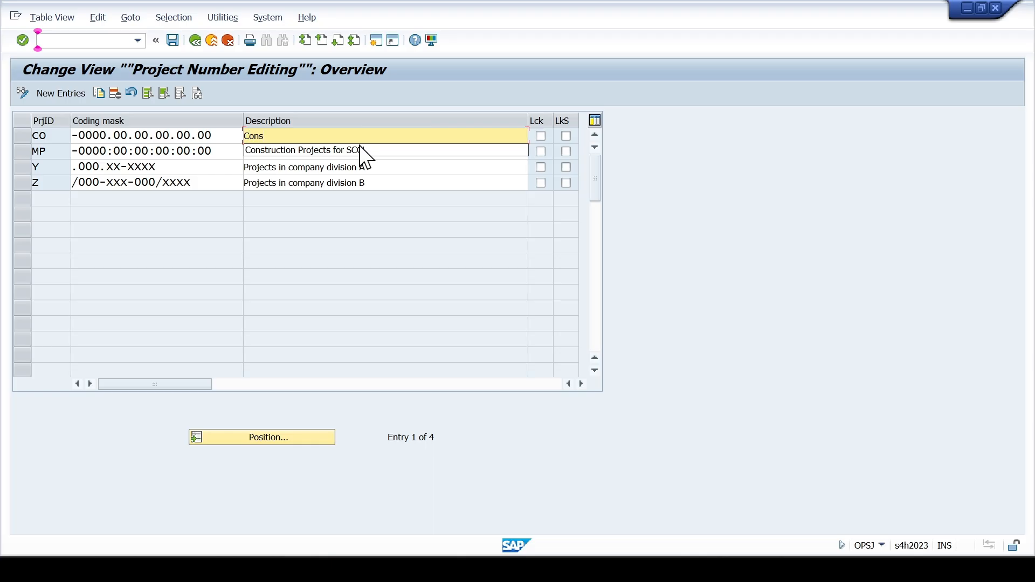
{"action": "left_click", "coordinate": [360, 150]}
- Describe coding mask MP as "Mechanical Plumbing Projects for SCCL"
{"action": "left_click", "coordinate": [363, 151]}
{"action": "type", "text": "Mechanical Plumbing Projects fo"}
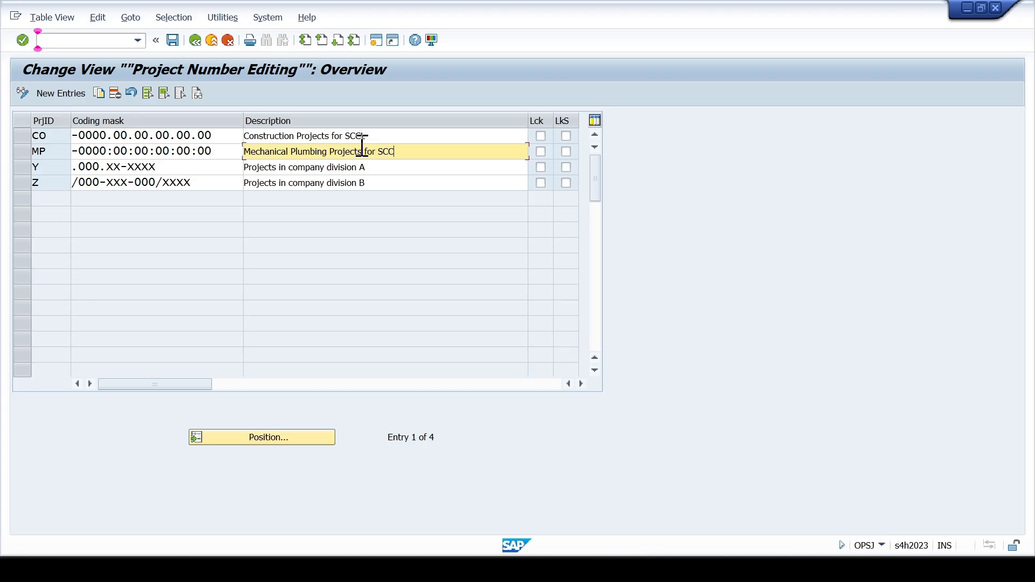
- Save the coding mask descriptions, agree to carry out the transport, and return to the implementation guide
{"action": "key", "text": "ctrl+s"}
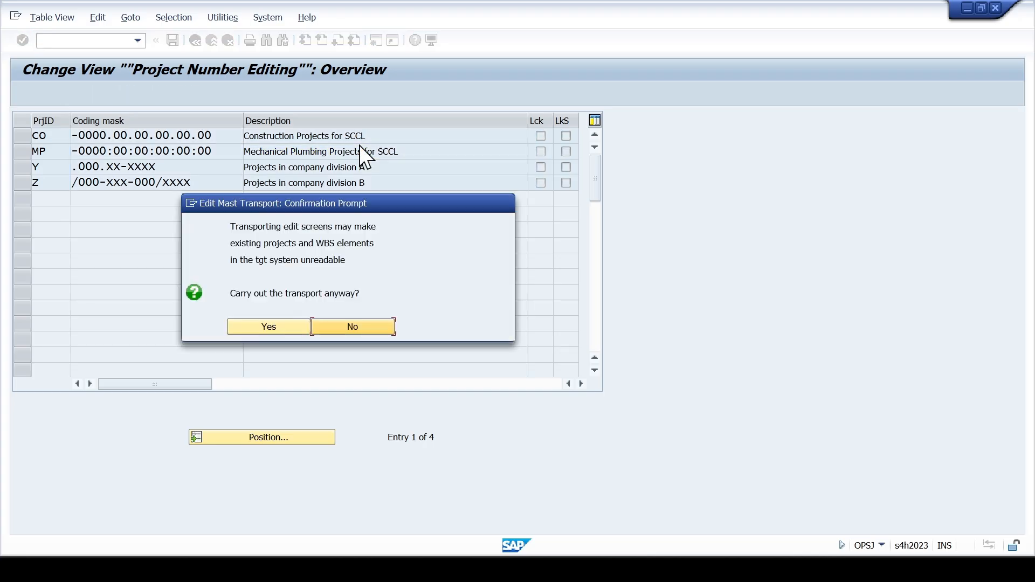
{"action": "left_click", "coordinate": [301, 321]}
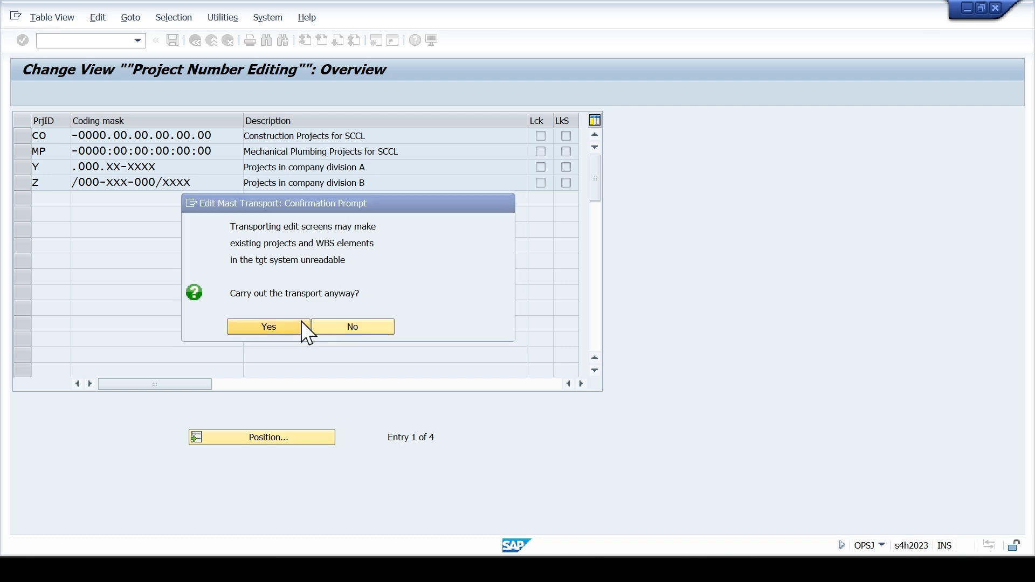
{"action": "left_click", "coordinate": [357, 254]}
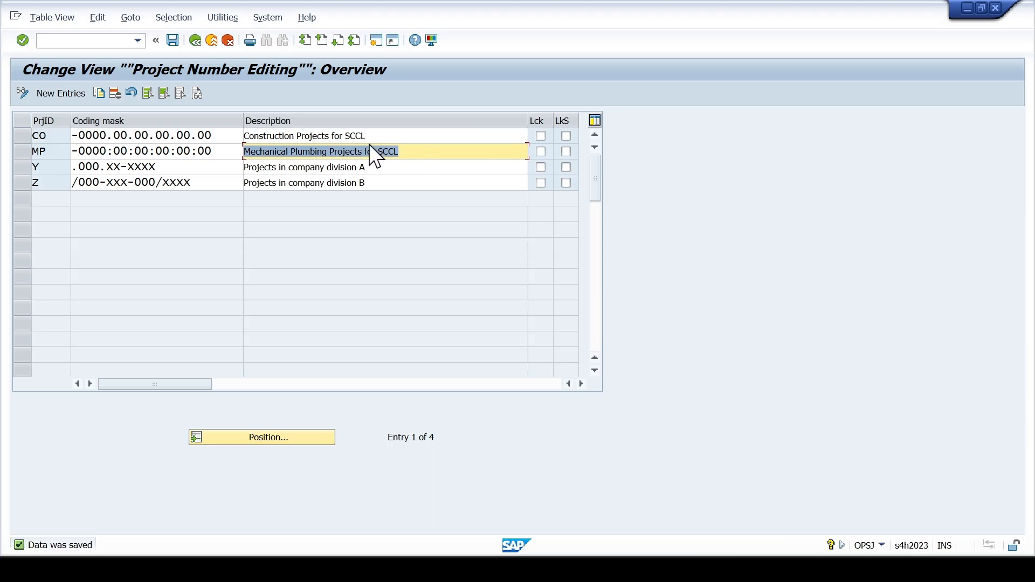
{"action": "left_click", "coordinate": [375, 138]}
{"action": "left_click", "coordinate": [231, 42]}
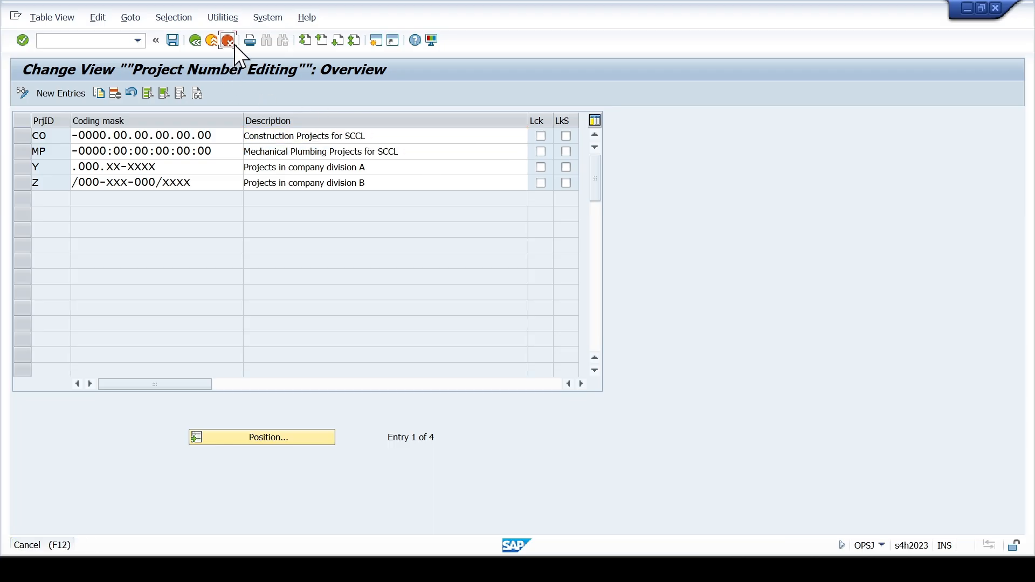
- Reopen the activity Create Project Types for WBS Elements and review the saved project types and their descriptions
{"action": "left_click", "coordinate": [135, 432]}
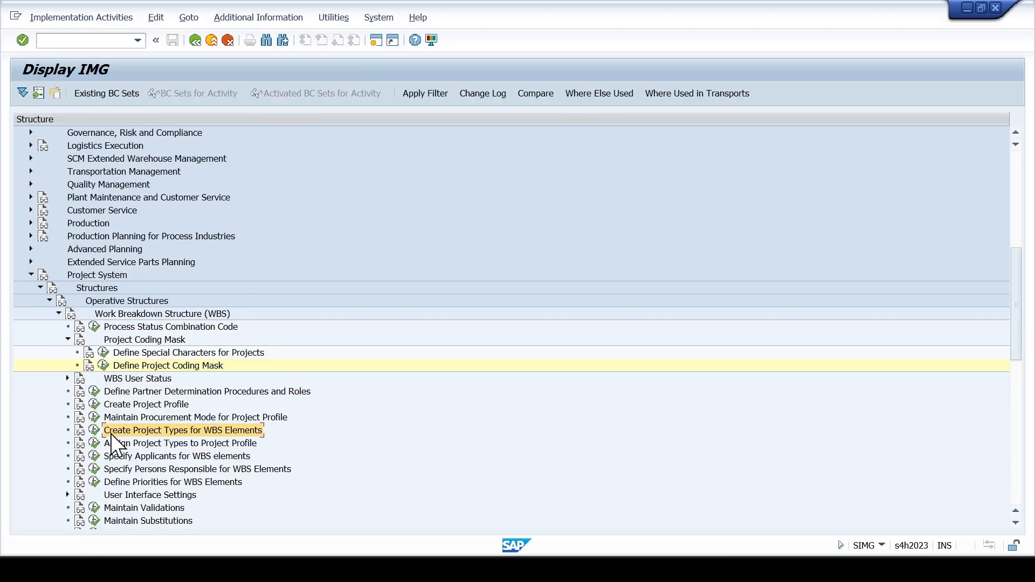
{"action": "left_click", "coordinate": [95, 431]}
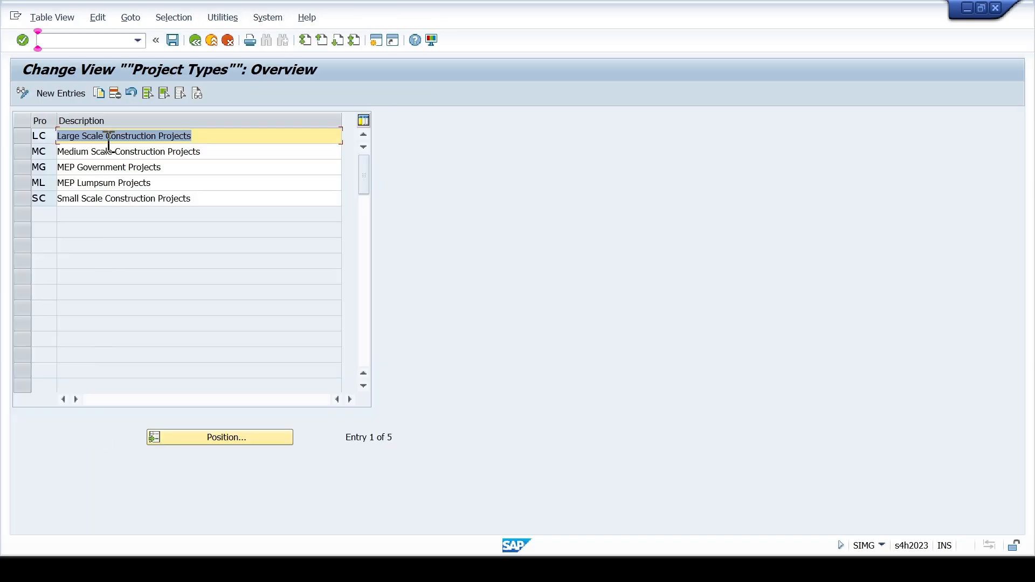
{"action": "left_click", "coordinate": [93, 184]}
{"action": "left_click", "coordinate": [93, 198]}
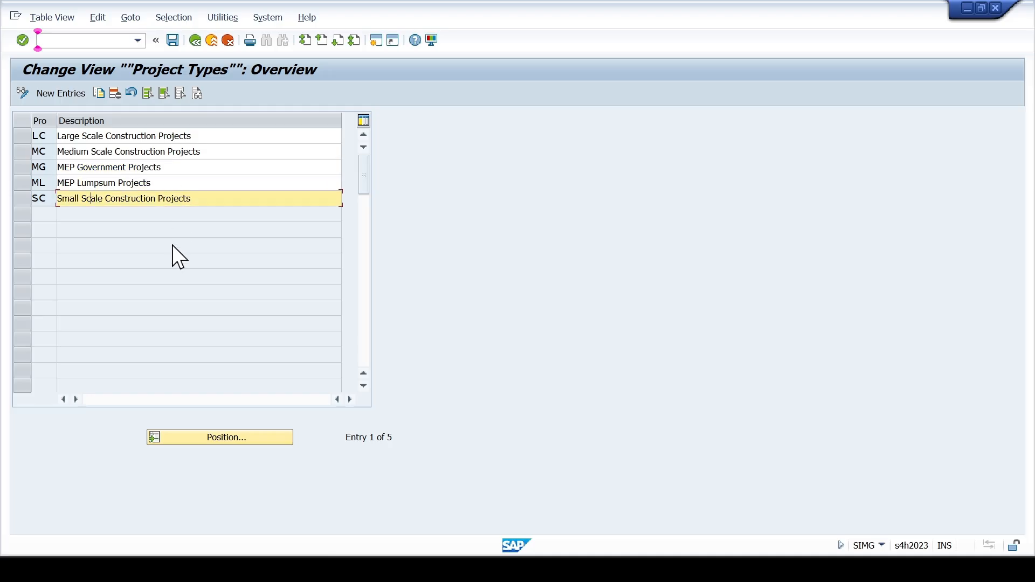
{"action": "scroll", "coordinate": [170, 246], "scroll_direction": "down", "scroll_amount": 2}
{"action": "scroll", "coordinate": [170, 247], "scroll_direction": "up", "scroll_amount": 2}
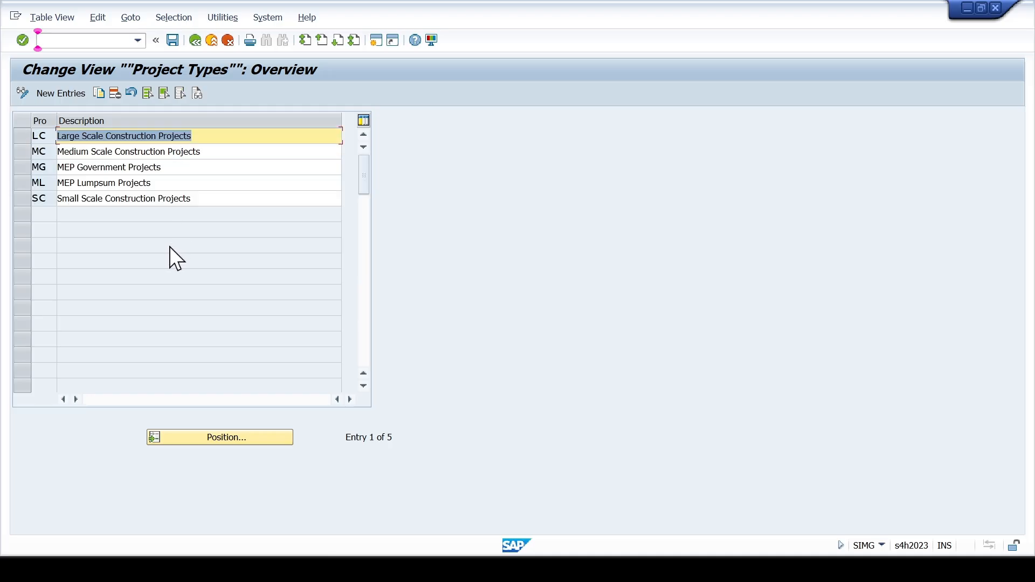
{"action": "left_click", "coordinate": [93, 198]}
{"action": "left_click", "coordinate": [97, 168]}
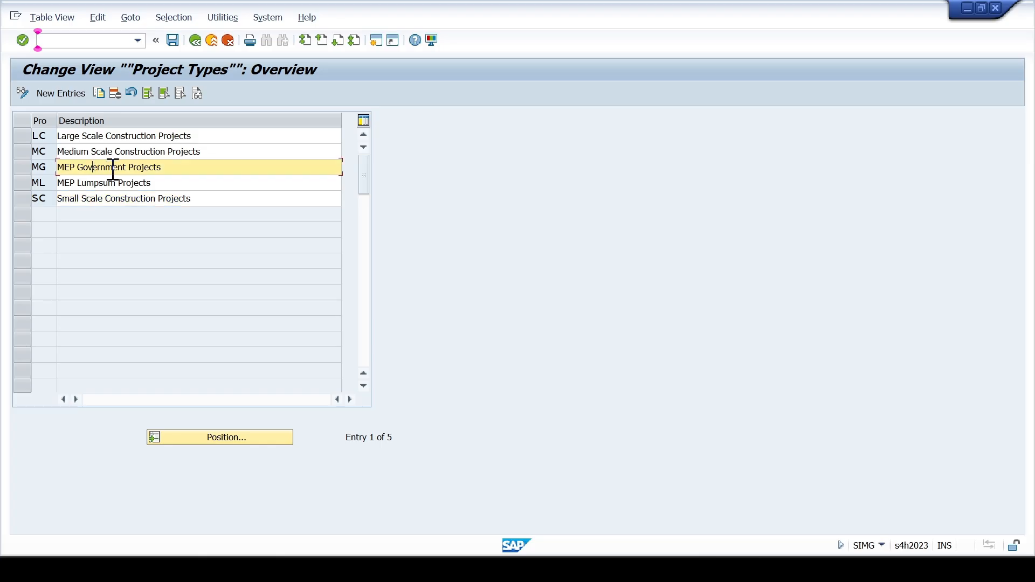
- Leave the project types overview and start new entries in the activity Assign Project Types to Project Profile
{"action": "left_click", "coordinate": [103, 182]}
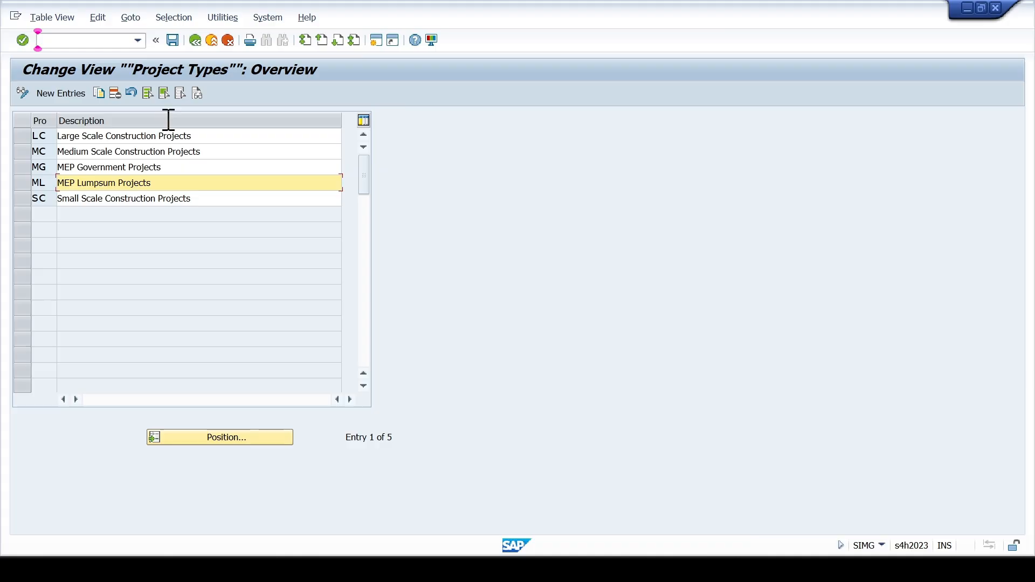
{"action": "left_click", "coordinate": [229, 46]}
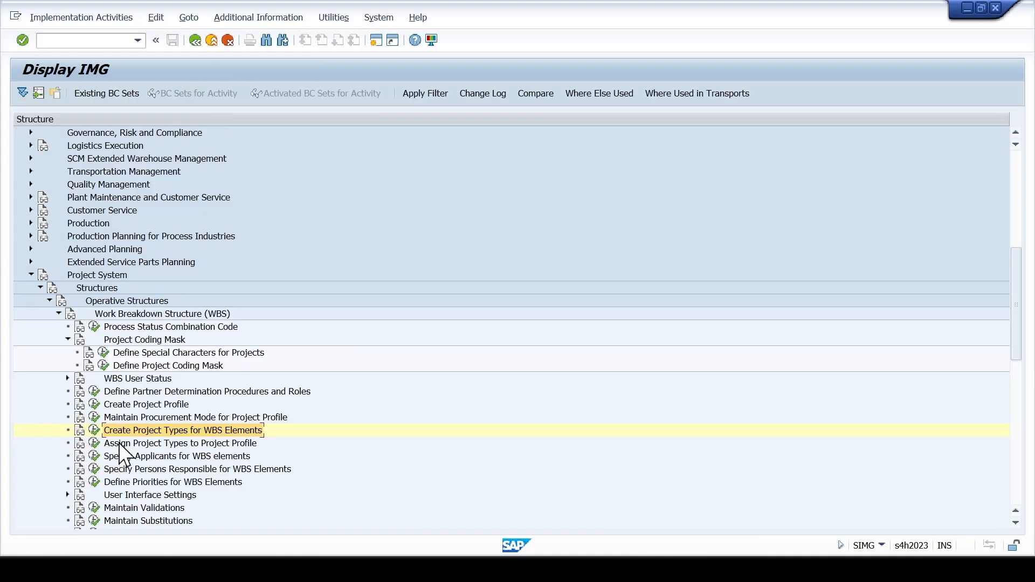
{"action": "left_click", "coordinate": [118, 442]}
{"action": "left_click", "coordinate": [95, 442]}
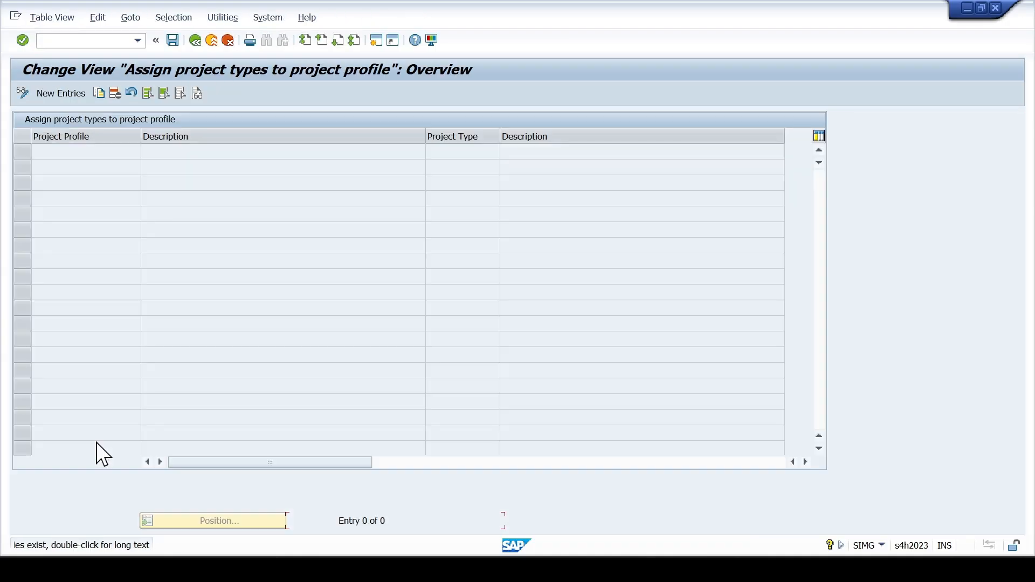
{"action": "left_click", "coordinate": [76, 95]}
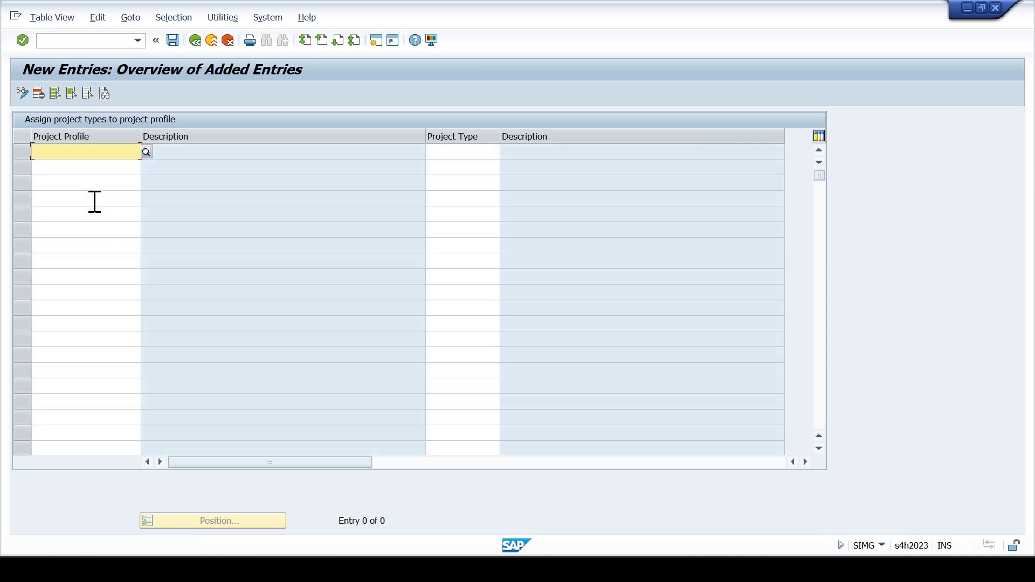
- Assign project type LC, Large Scale Construction Projects, to project profile SCCL001 in the first row
{"action": "left_click", "coordinate": [70, 152]}
{"action": "type", "text": "sc"}
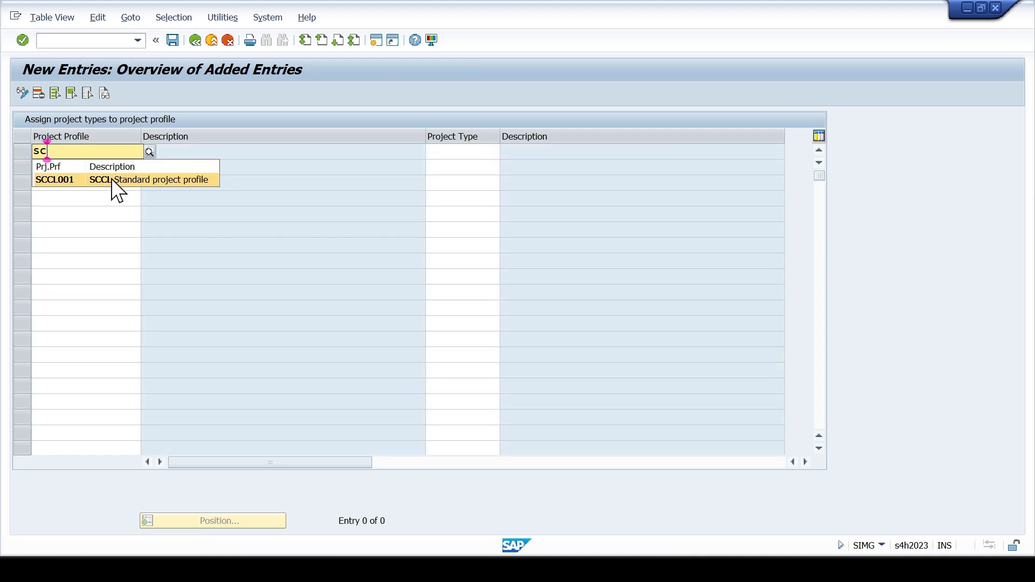
{"action": "left_click", "coordinate": [111, 179]}
{"action": "left_click", "coordinate": [446, 151]}
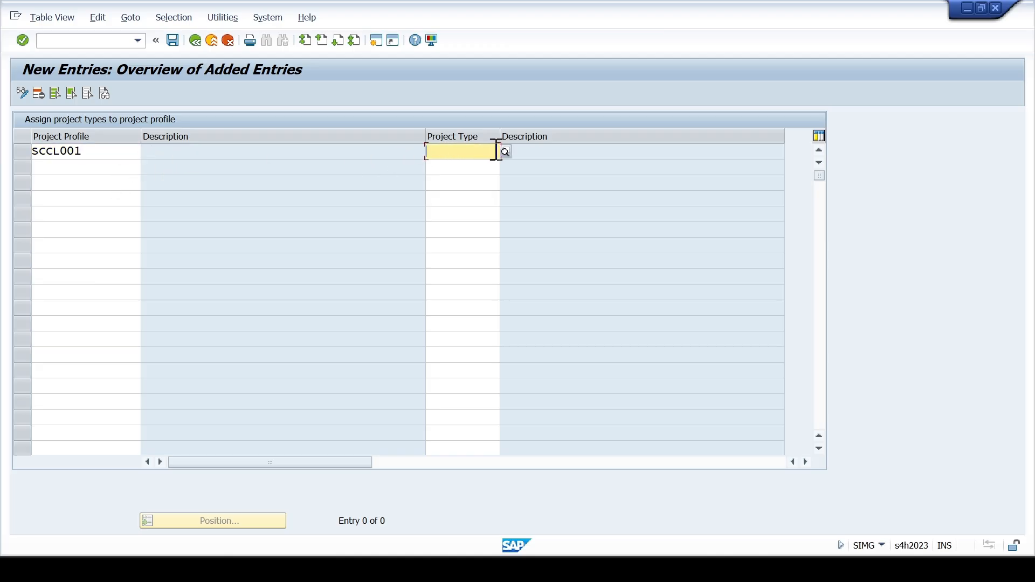
{"action": "left_click", "coordinate": [506, 151]}
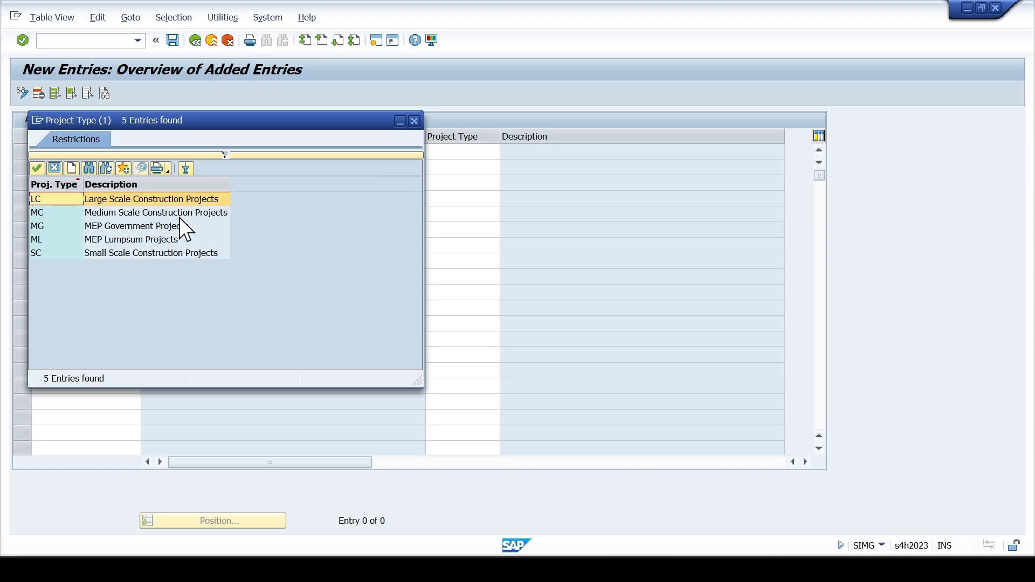
{"action": "double_click", "coordinate": [130, 199]}
- Assign project type MC, Medium Scale Construction Projects, to project profile SCCL001 in the second row
{"action": "left_click", "coordinate": [114, 168]}
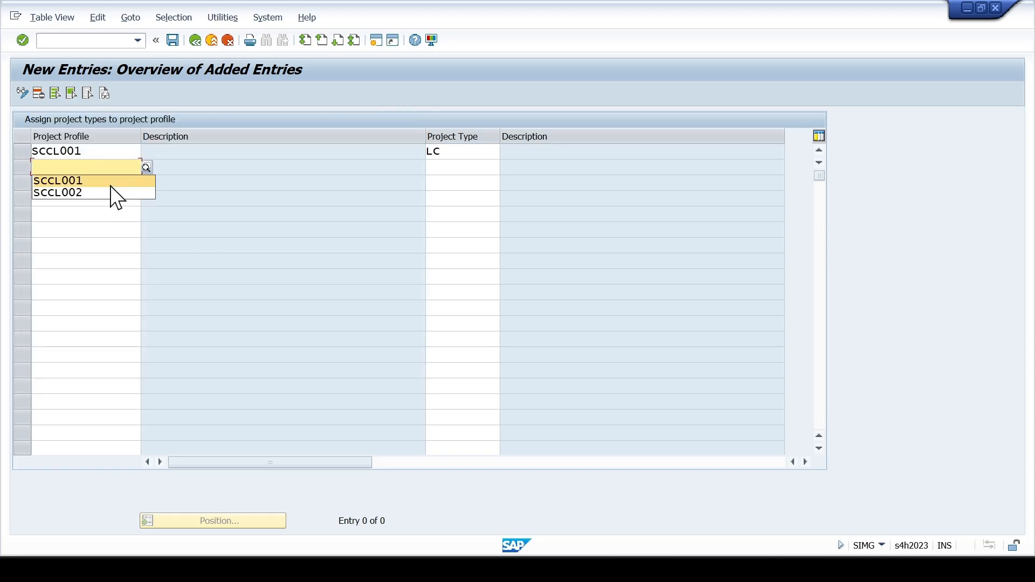
{"action": "left_click", "coordinate": [111, 185]}
{"action": "left_click", "coordinate": [488, 168]}
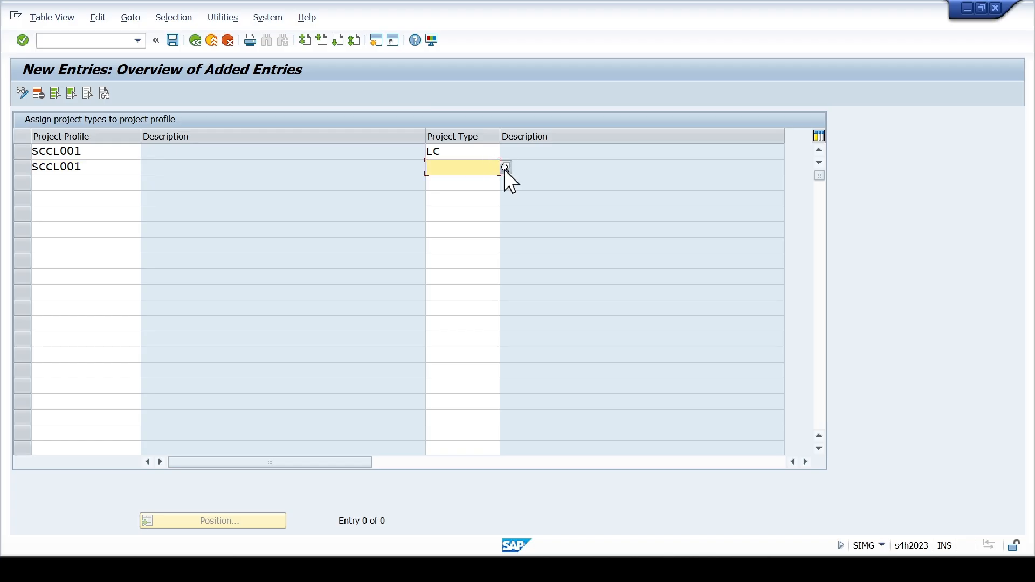
{"action": "left_click", "coordinate": [504, 168]}
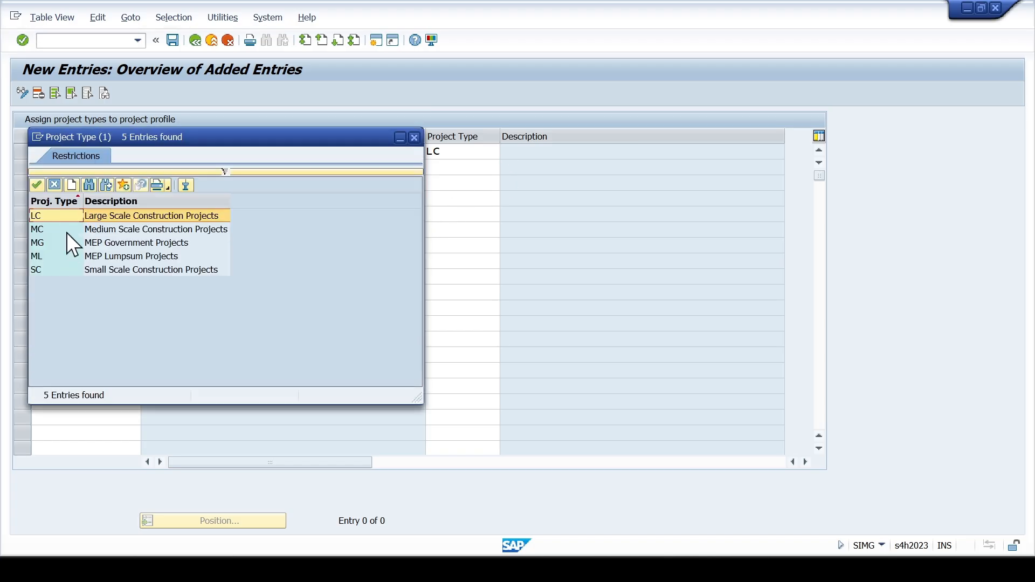
{"action": "double_click", "coordinate": [66, 232]}
- Enter project profile SCCL001 in the third row of the assignment table
{"action": "left_click", "coordinate": [99, 185]}
{"action": "type", "text": "S"}
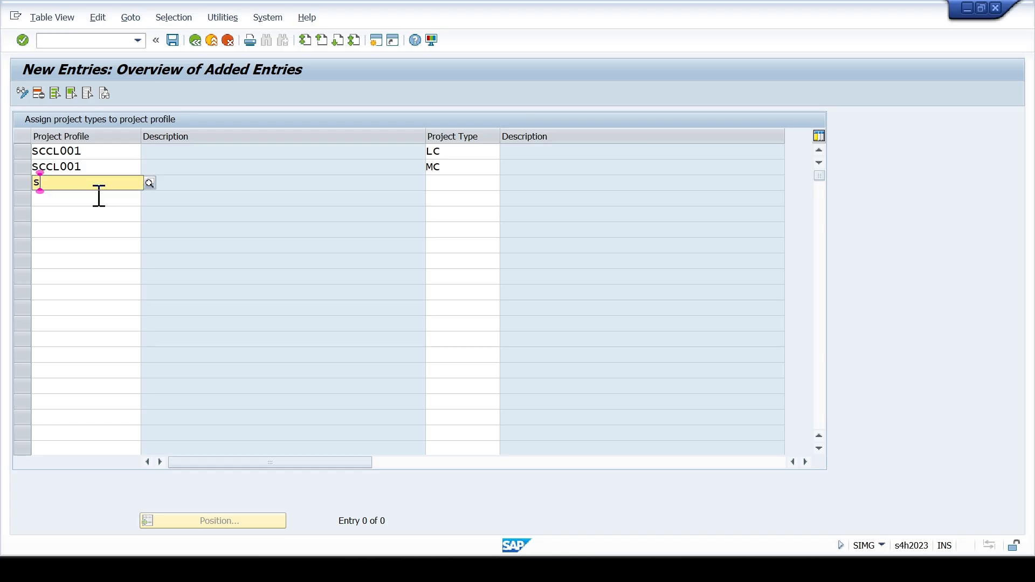
{"action": "type", "text": "C"}
{"action": "left_click", "coordinate": [97, 208]}
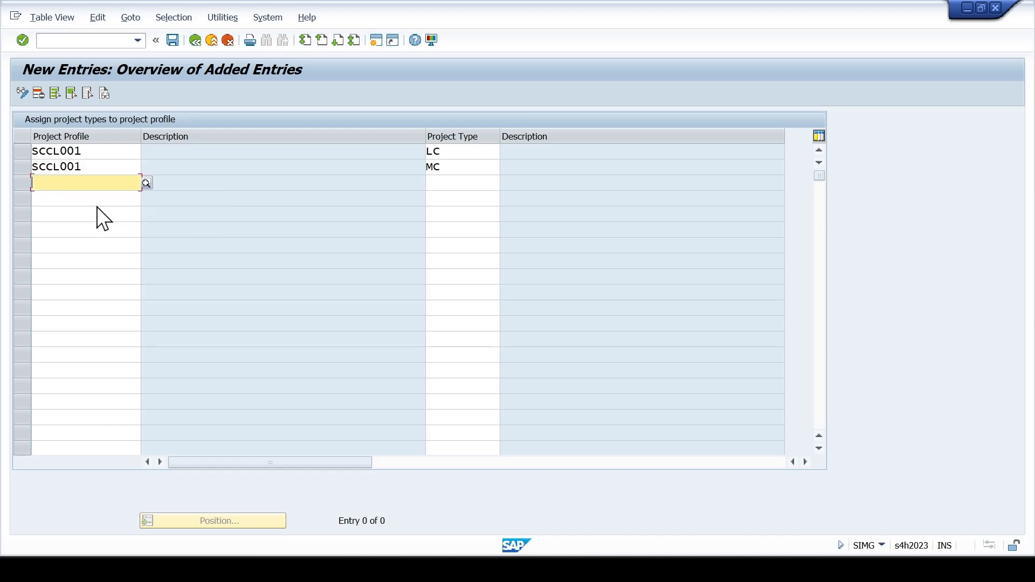
{"action": "left_click", "coordinate": [453, 181]}
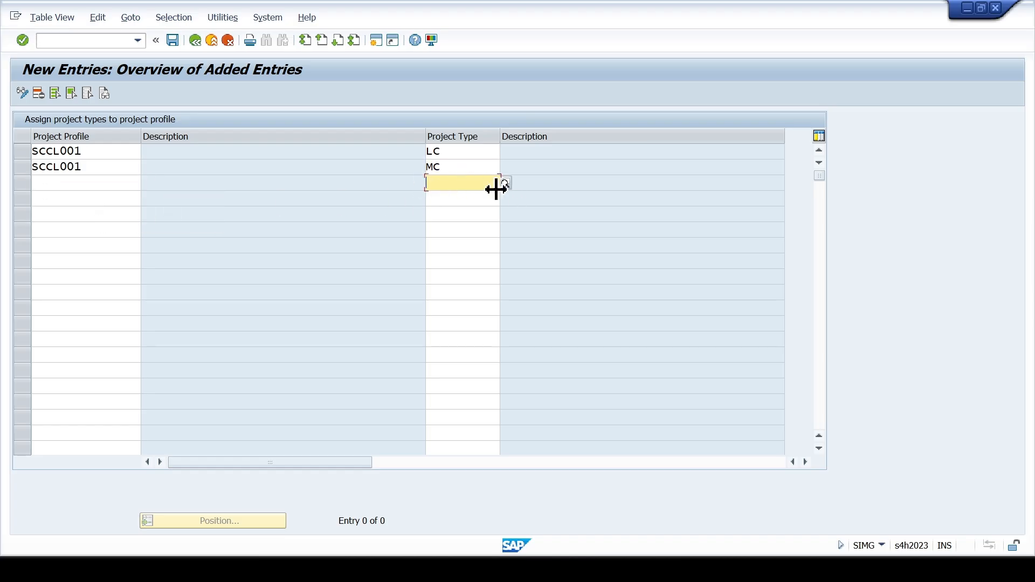
{"action": "left_click", "coordinate": [106, 183]}
{"action": "type", "text": "scc"}
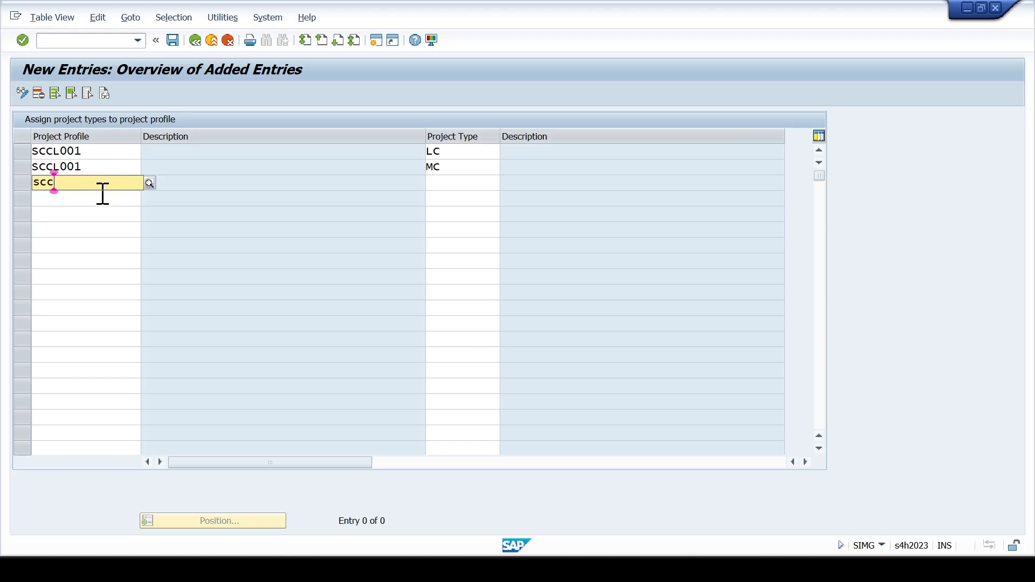
{"action": "left_click", "coordinate": [102, 211]}
- Enter project profile SCCL001 in the fourth and fifth rows of the assignment table
{"action": "left_click", "coordinate": [111, 198]}
{"action": "type", "text": "scc"}
{"action": "left_click", "coordinate": [108, 225]}
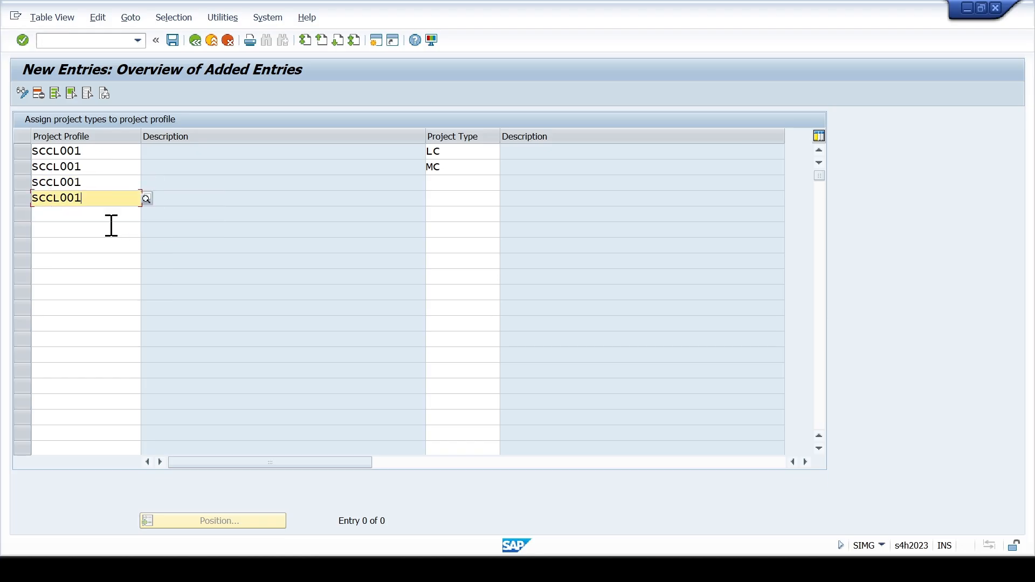
{"action": "left_click", "coordinate": [108, 215]}
{"action": "type", "text": "scc"}
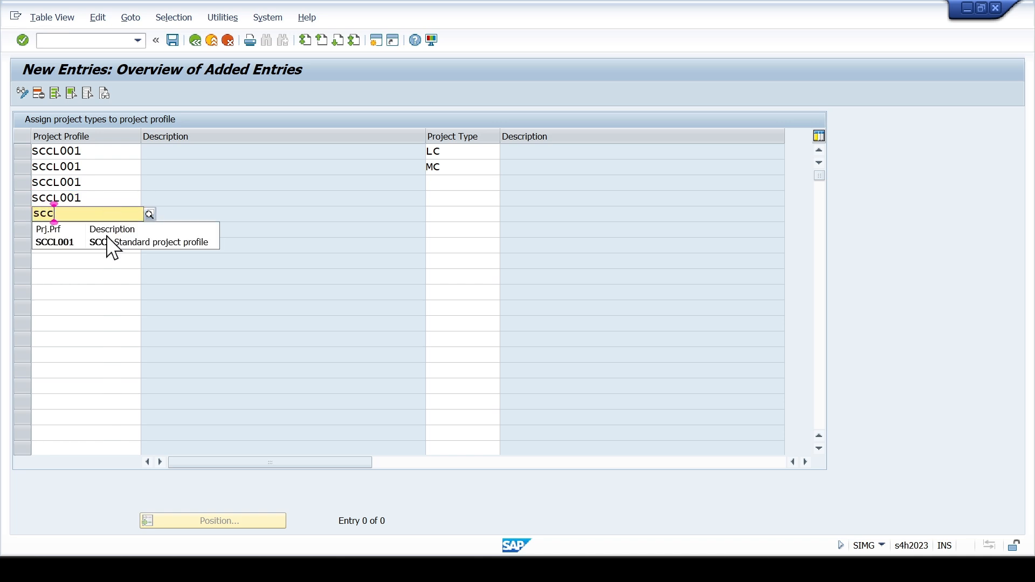
{"action": "left_click", "coordinate": [111, 243]}
- Choose project type SC, Small Scale Construction Projects, for the third row and MC for the fourth row
{"action": "left_click", "coordinate": [457, 183]}
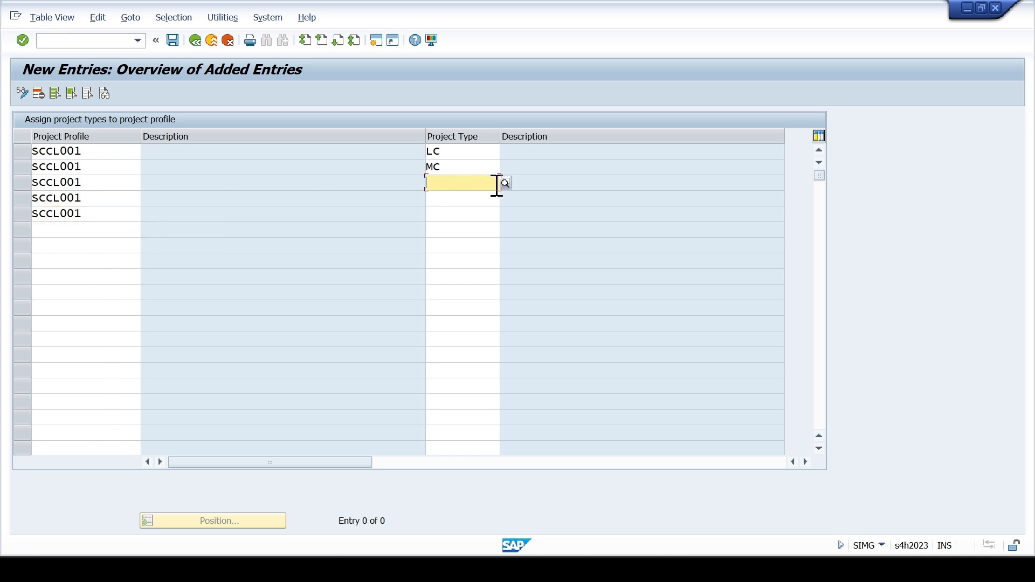
{"action": "key", "text": "F4"}
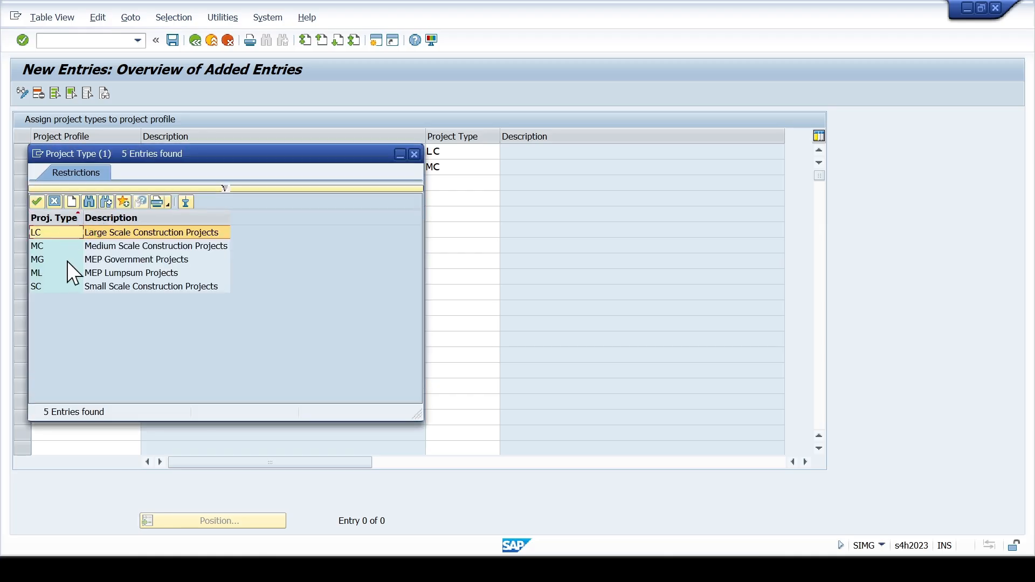
{"action": "double_click", "coordinate": [67, 284]}
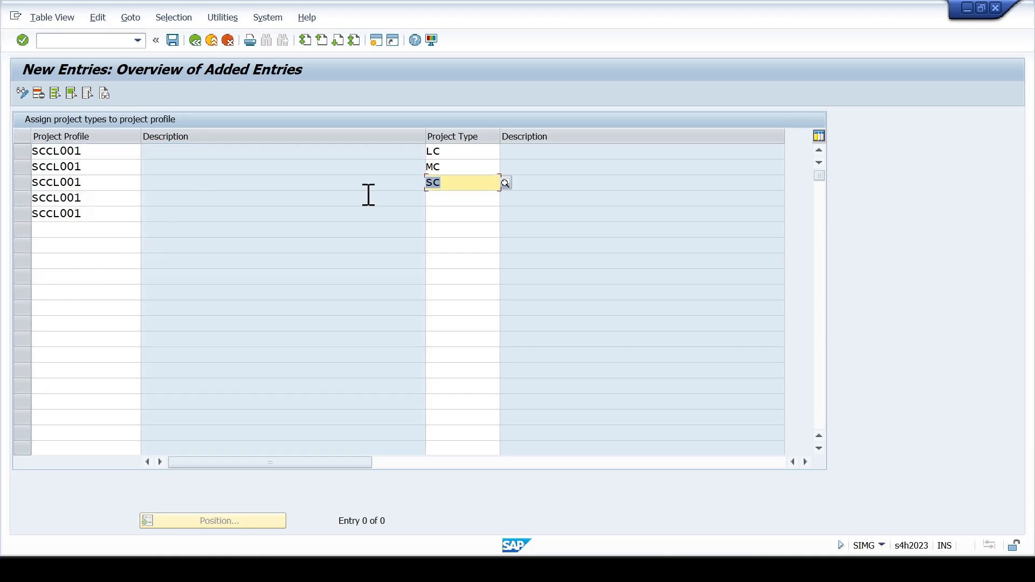
{"action": "left_click", "coordinate": [494, 199]}
{"action": "left_click", "coordinate": [505, 200]}
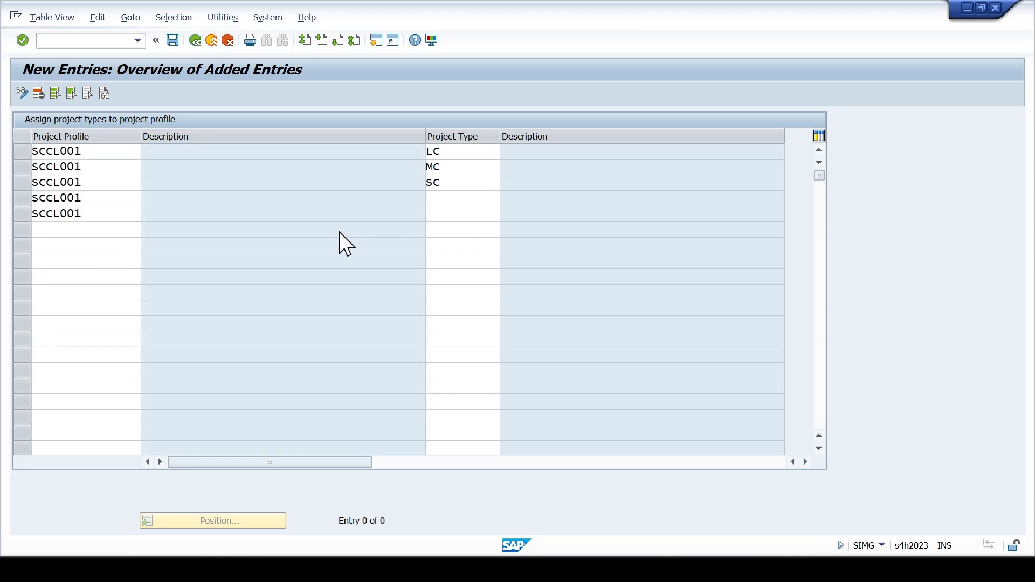
{"action": "double_click", "coordinate": [77, 264]}
- Choose project type ML, MEP Lumpsum Projects, for the fifth SCCL001 row
{"action": "left_click", "coordinate": [458, 216]}
{"action": "left_click", "coordinate": [507, 214]}
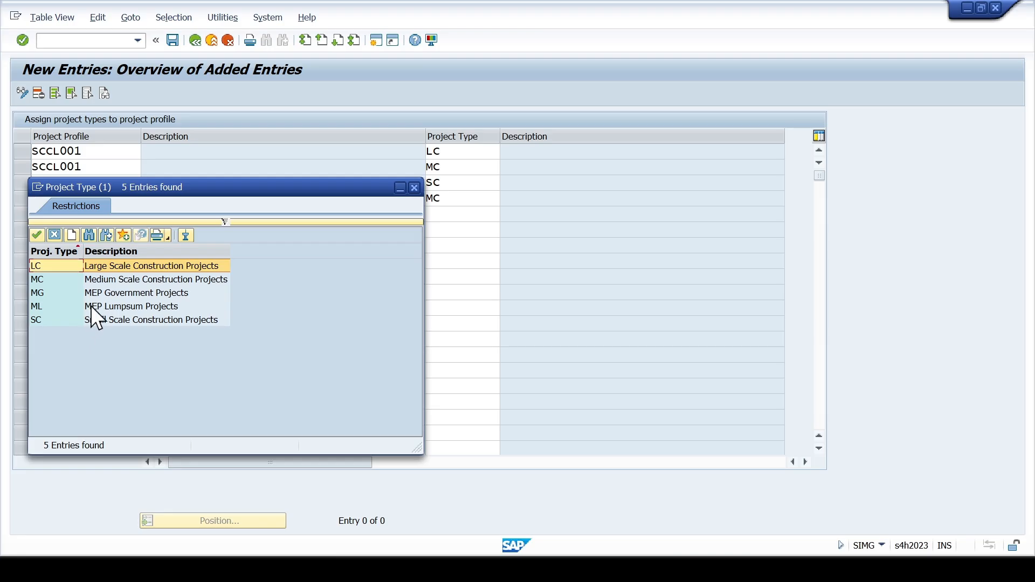
{"action": "double_click", "coordinate": [111, 305]}
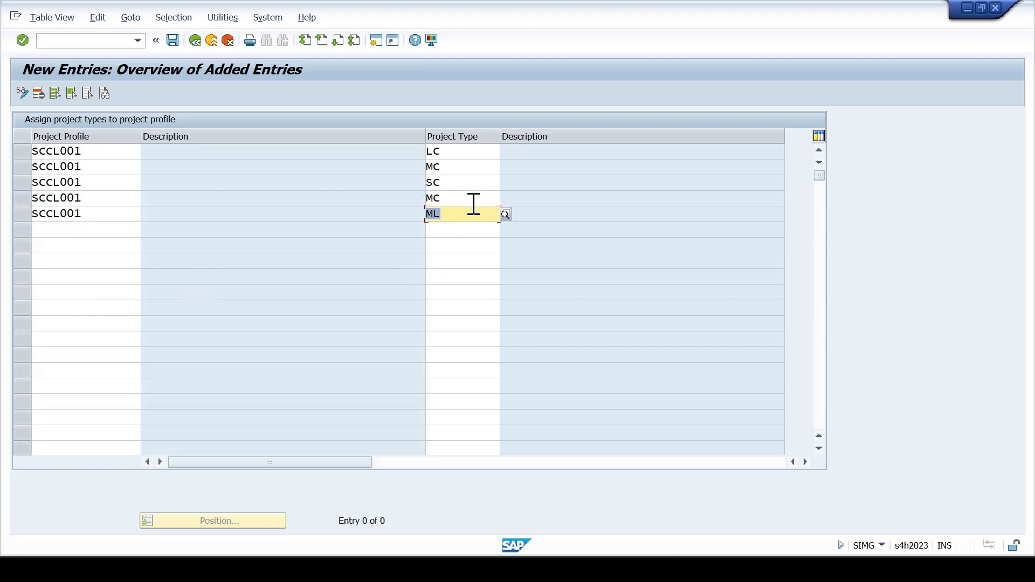
- Change the fourth row's project type to MG and validate all the entries
{"action": "left_click", "coordinate": [488, 199]}
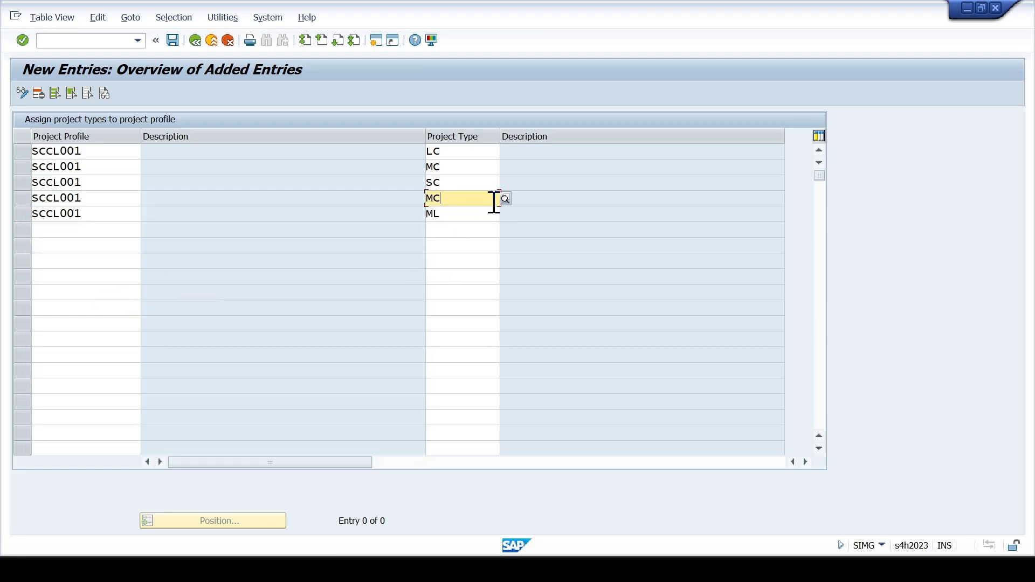
{"action": "left_click_drag", "start_coordinate": [482, 197], "coordinate": [436, 198]}
{"action": "type", "text": "G"}
{"action": "key", "text": "Return"}
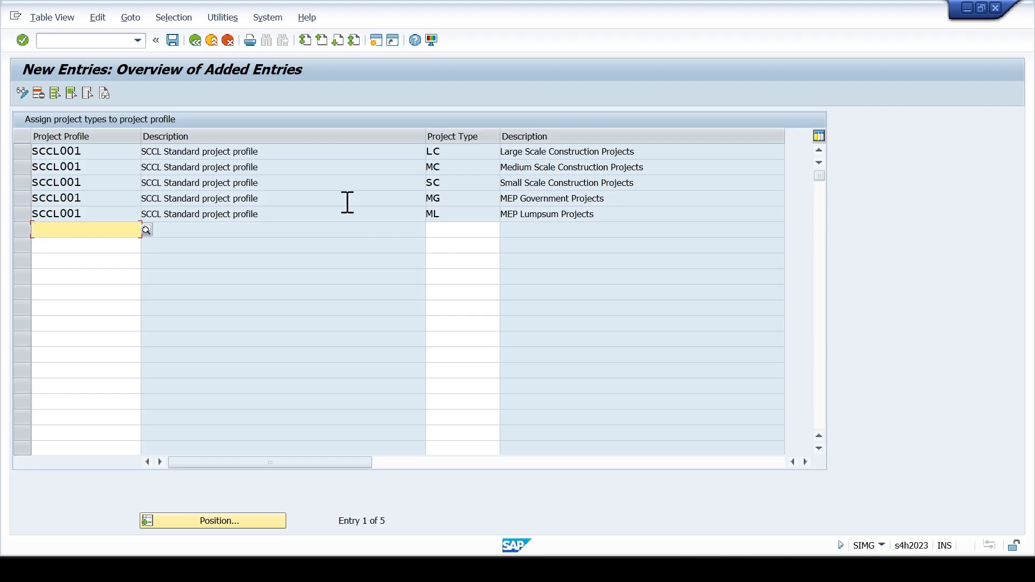
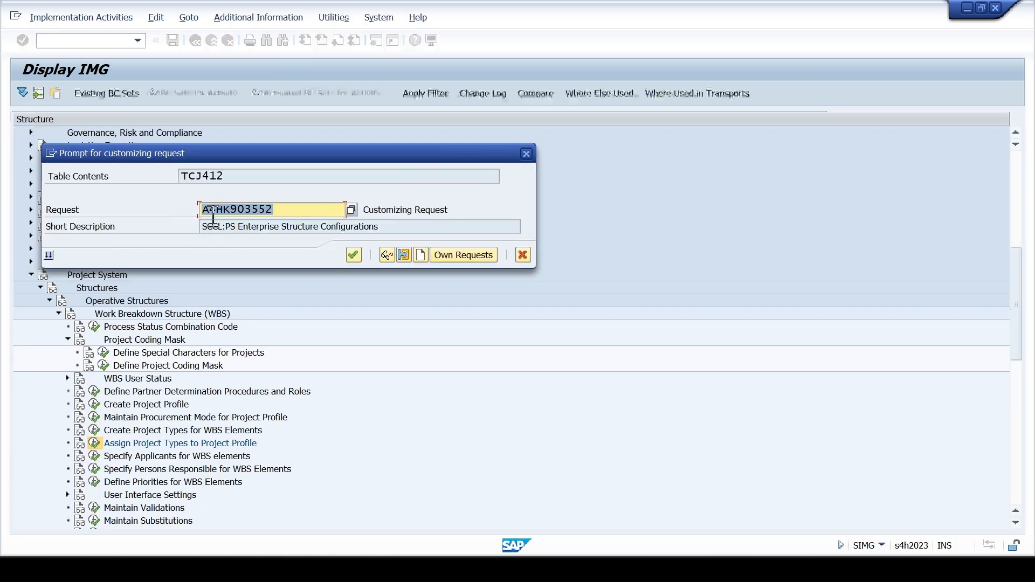
- Save the project type assignments in the customizing request SCCL:PS Enterprise Structure Configurations and return to the IMG
{"action": "left_click", "coordinate": [353, 253]}
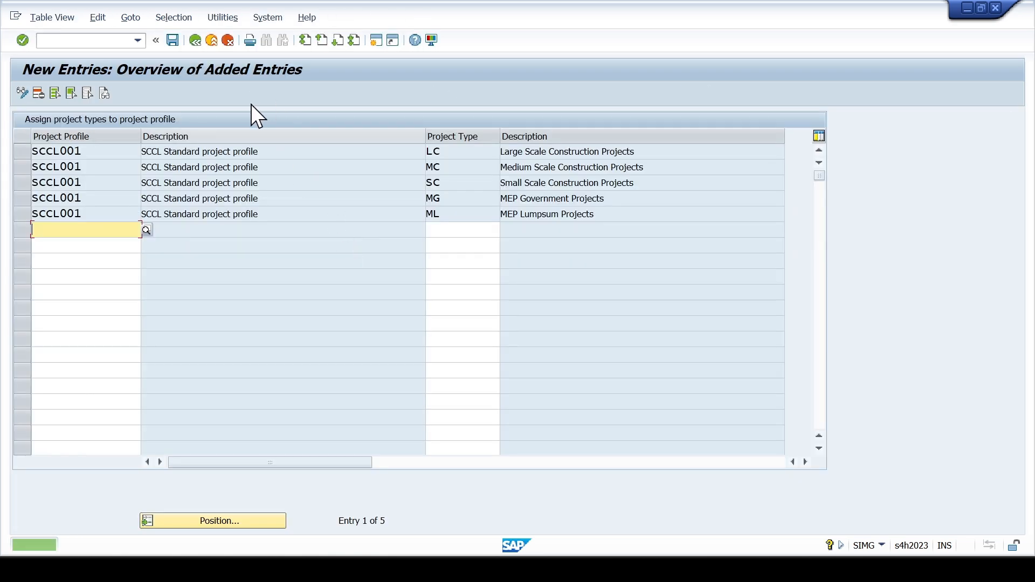
{"action": "left_click", "coordinate": [228, 41]}
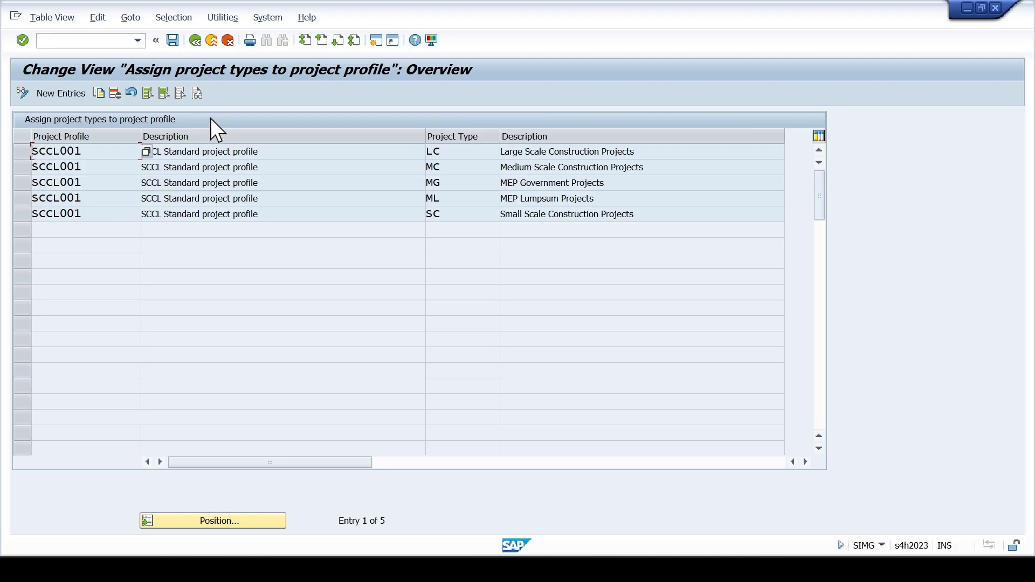
{"action": "left_click", "coordinate": [229, 41]}
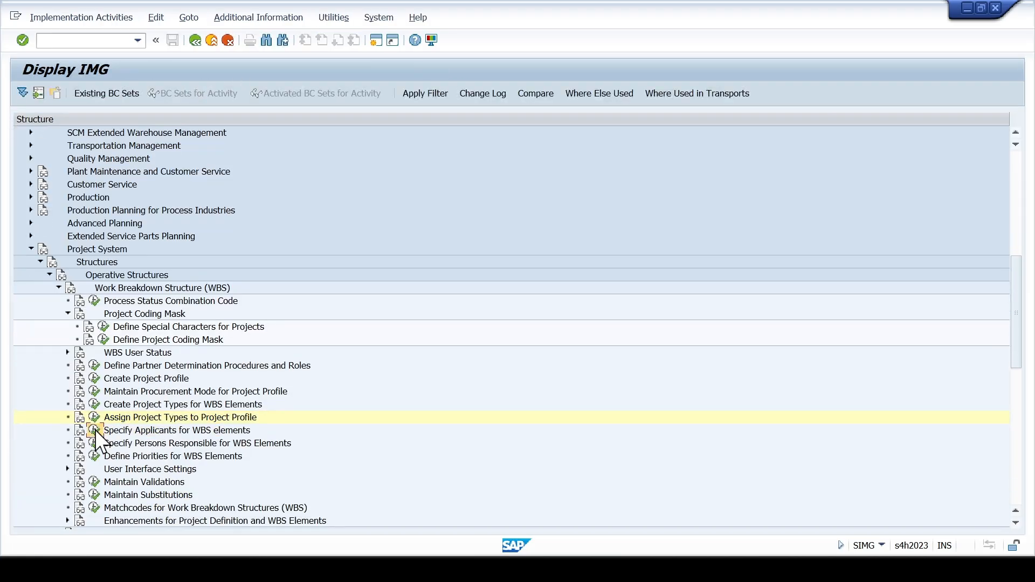
- Open Specify Applicants for WBS elements and start new entries
{"action": "left_click", "coordinate": [95, 430]}
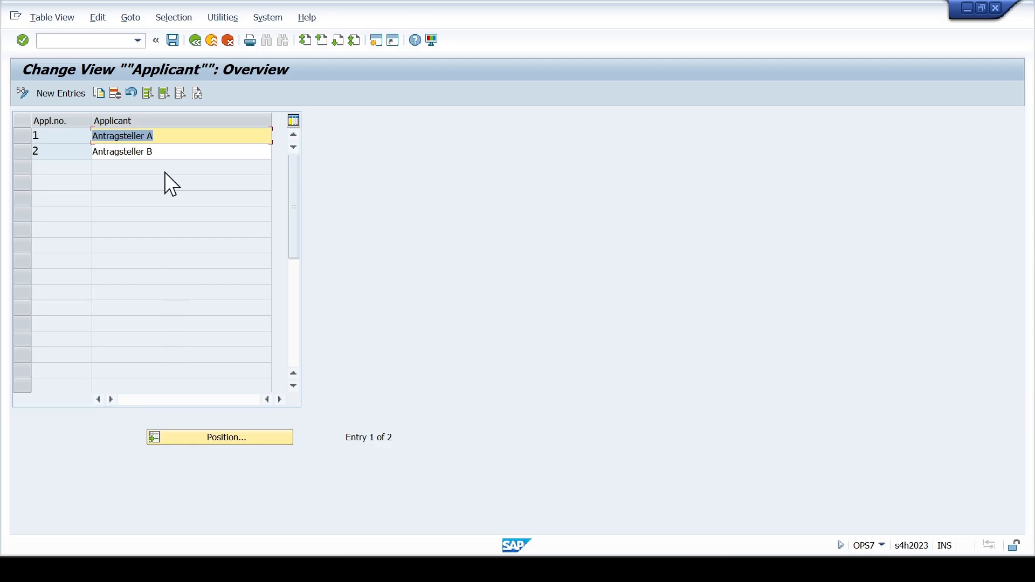
{"action": "left_click", "coordinate": [173, 152]}
{"action": "left_click", "coordinate": [74, 96]}
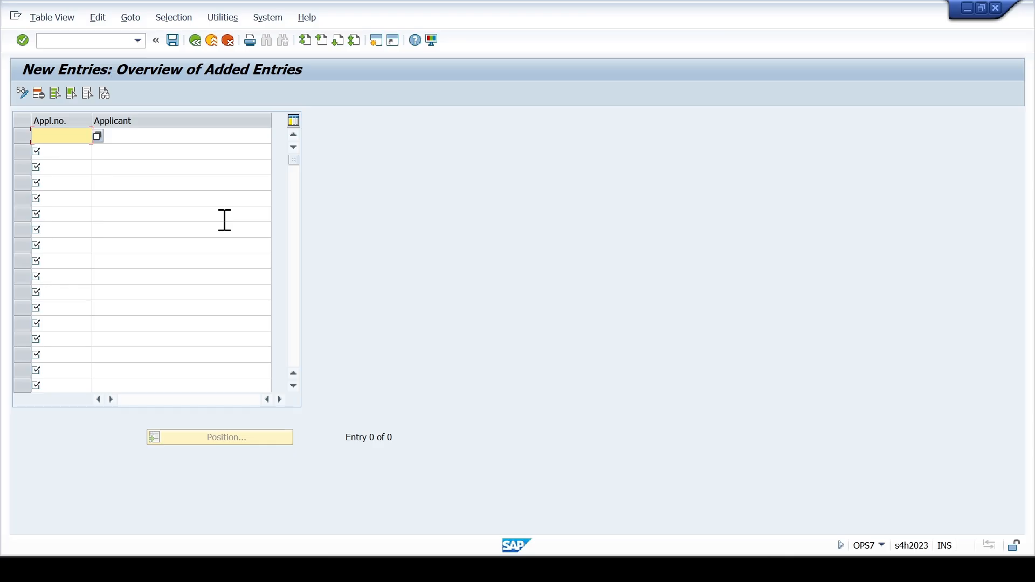
- Enter applicant number 03 in the first row together with the applicant's first name
{"action": "key", "text": "Insert"}
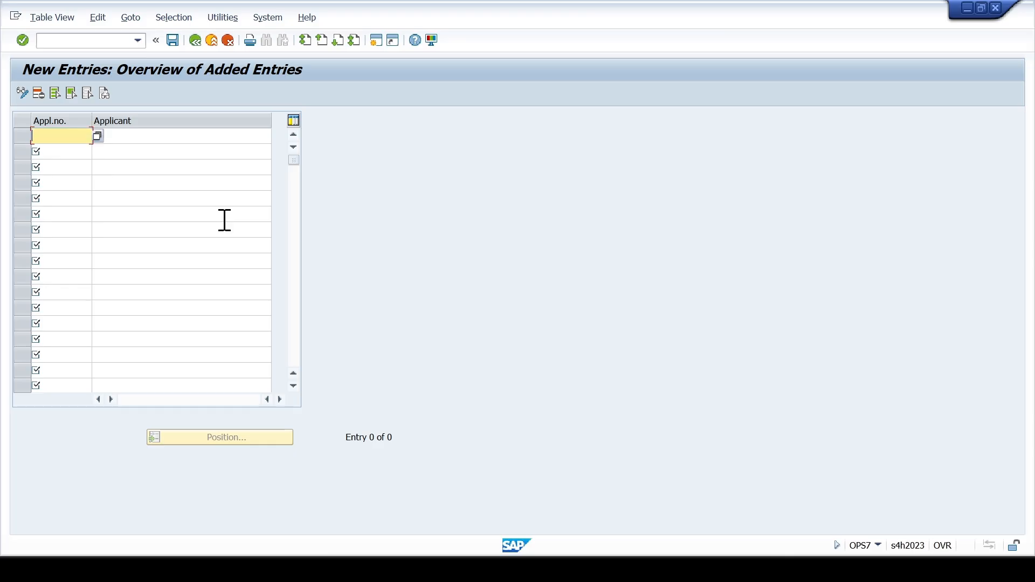
{"action": "key", "text": "Insert"}
{"action": "key", "text": "Tab"}
{"action": "key", "text": "shift+Tab"}
{"action": "key", "text": "Tab"}
{"action": "key", "text": "shift+Tab"}
{"action": "type", "text": "03"}
{"action": "key", "text": "Tab"}
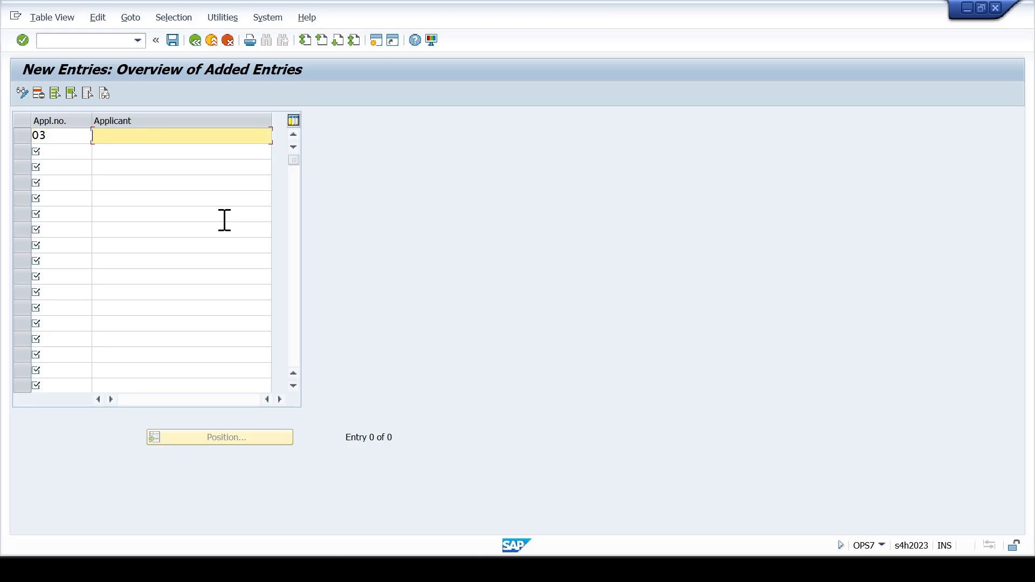
{"action": "type", "text": "J"}
{"action": "key", "text": "Down"}
{"action": "key", "text": "Down"}
{"action": "key", "text": "Return"}
{"action": "key", "text": "Tab"}
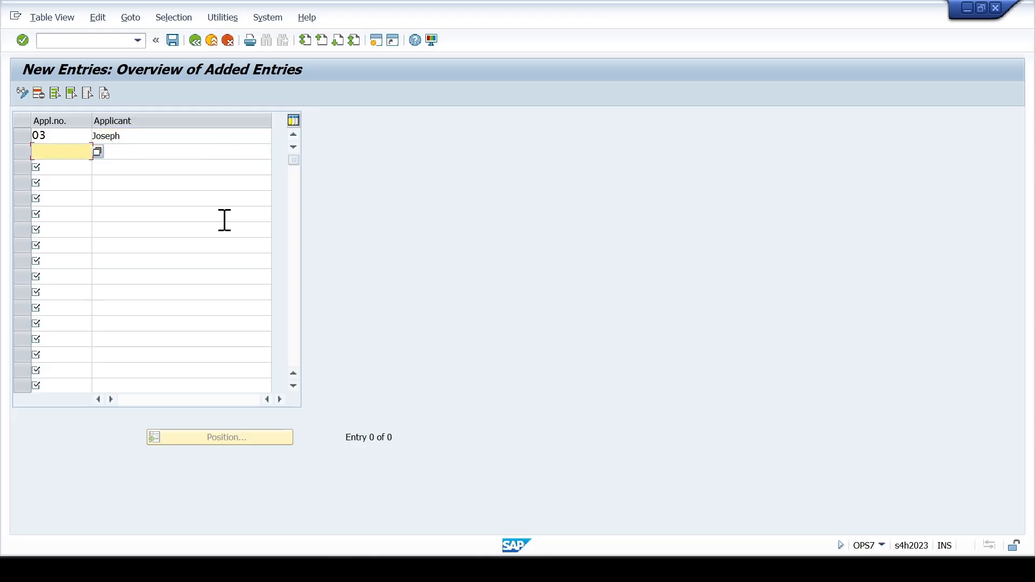
- Enter applicant number 04 in the second row together with the applicant's first name
{"action": "type", "text": "04"}
{"action": "key", "text": "Tab"}
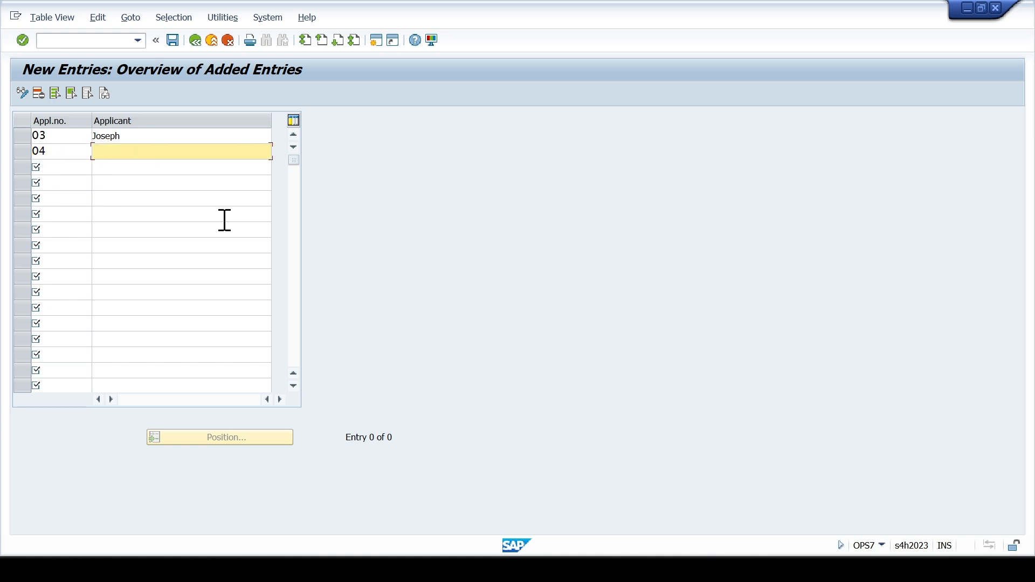
{"action": "type", "text": "A"}
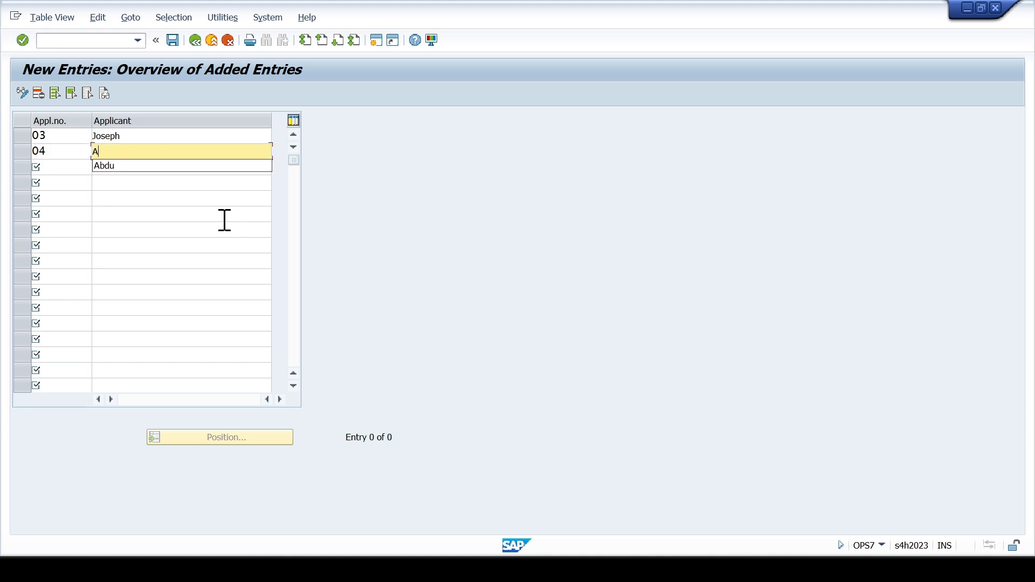
{"action": "key", "text": "Down"}
{"action": "key", "text": "Return"}
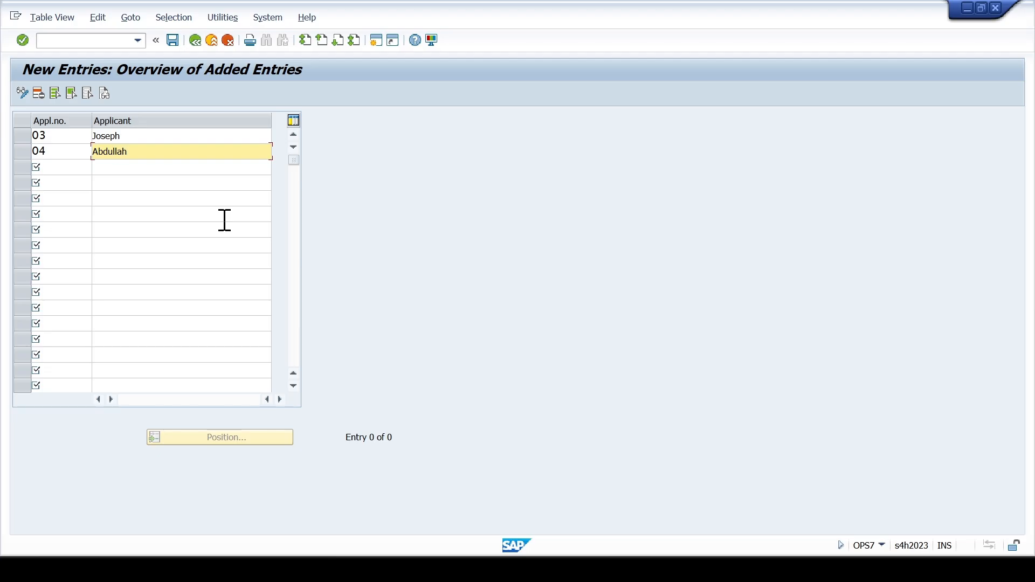
- Validate the two new applicants and save them in the customizing request SCCL:PS Enterprise Structure Configurations
{"action": "key", "text": "Return"}
{"action": "key", "text": "ctrl+s"}
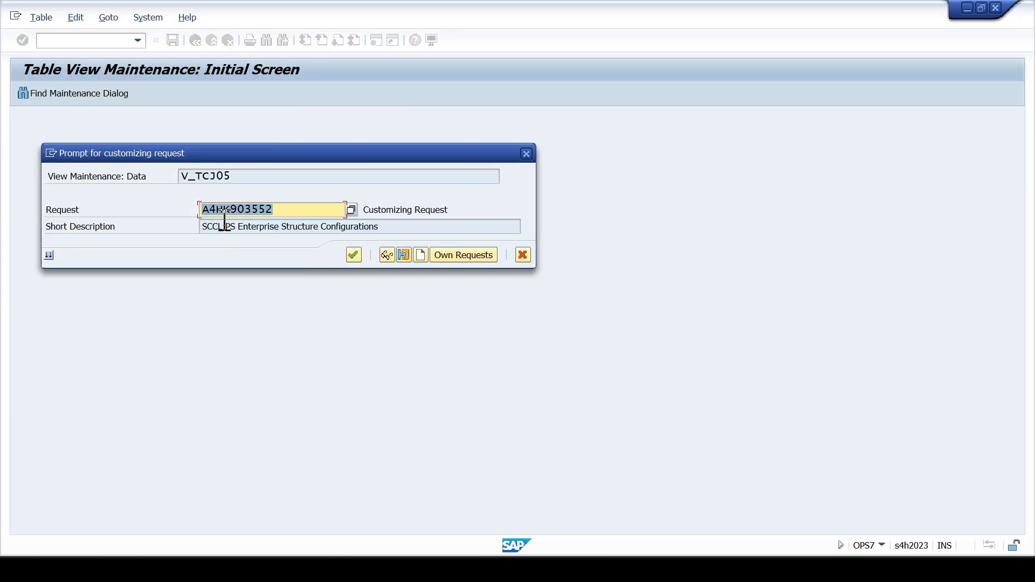
{"action": "left_click", "coordinate": [353, 255]}
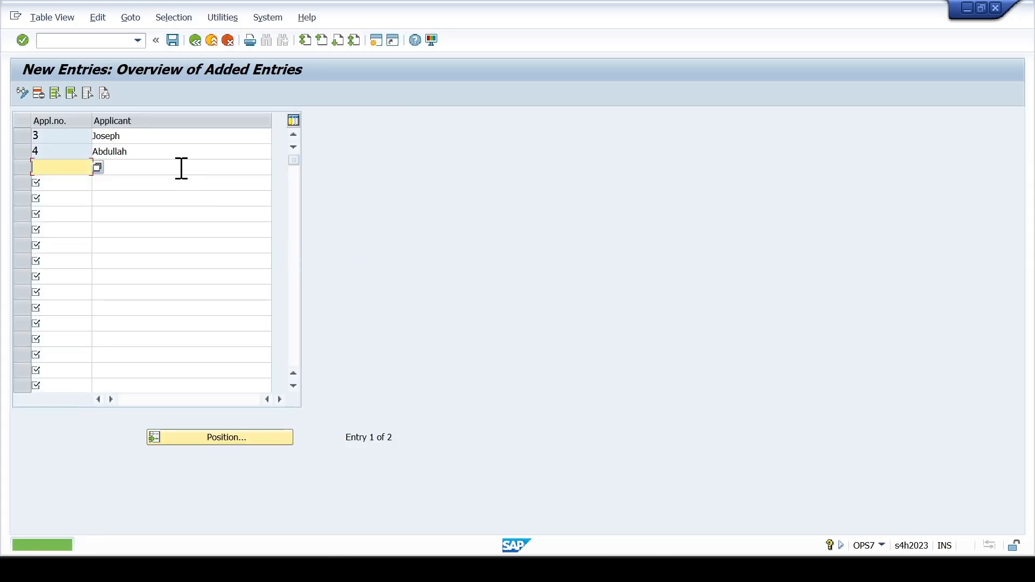
- Replace the name of applicant 3 with Planner
{"action": "left_click", "coordinate": [156, 138]}
{"action": "key", "text": "shift+Left"}
{"action": "key", "text": "shift+Left"}
{"action": "key", "text": "shift+Left"}
{"action": "key", "text": "shift+Left"}
{"action": "key", "text": "shift+Left"}
{"action": "key", "text": "shift+Left"}
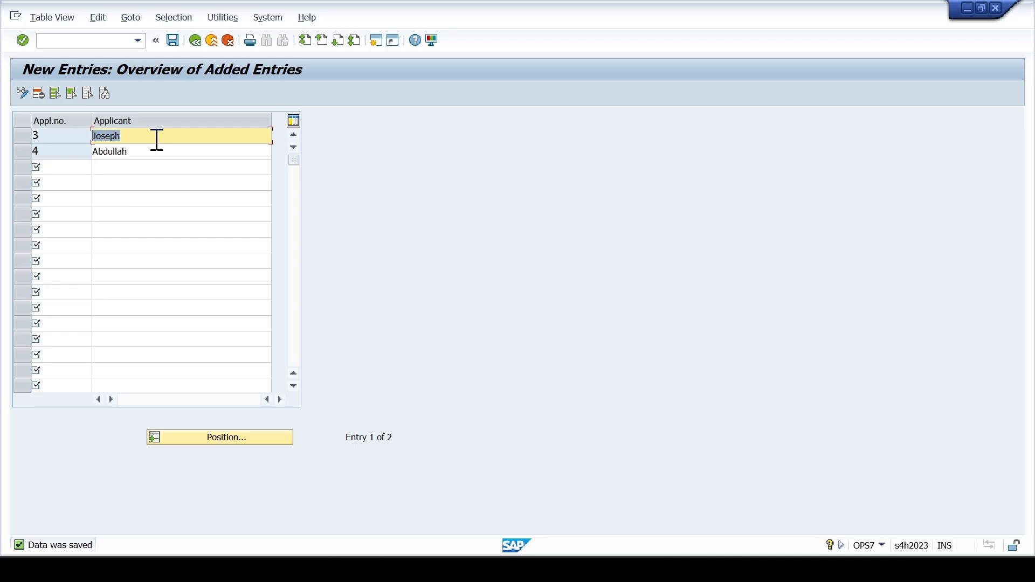
{"action": "type", "text": "P"}
{"action": "key", "text": "Tab"}
- Replace the name of applicant 4 with Cost Controller and validate the entries
{"action": "key", "text": "shift+Left"}
{"action": "key", "text": "shift+Left"}
{"action": "key", "text": "shift+Left"}
{"action": "key", "text": "shift+Left"}
{"action": "key", "text": "shift+Left"}
{"action": "key", "text": "shift+Left"}
{"action": "key", "text": "shift+Left"}
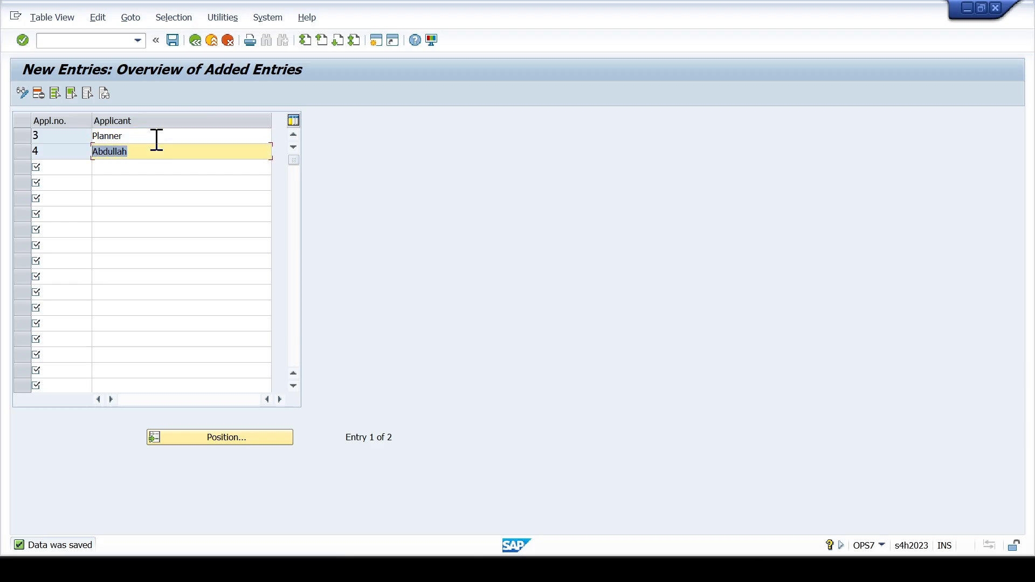
{"action": "type", "text": "Cost Controller"}
{"action": "key", "text": "Return"}
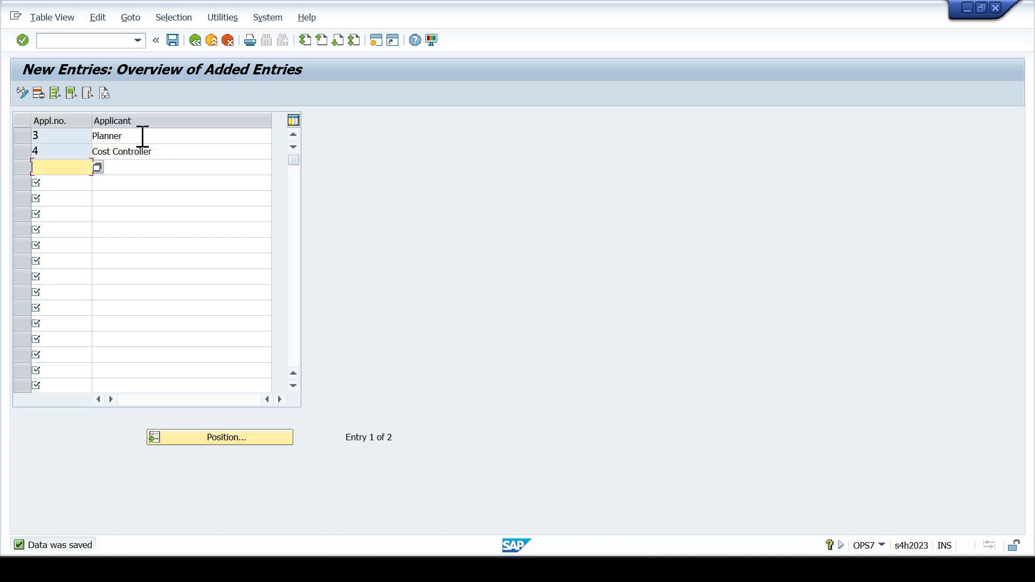
- Leave the new applicant entries and the applicant overview to return to the IMG
{"action": "left_click", "coordinate": [137, 152]}
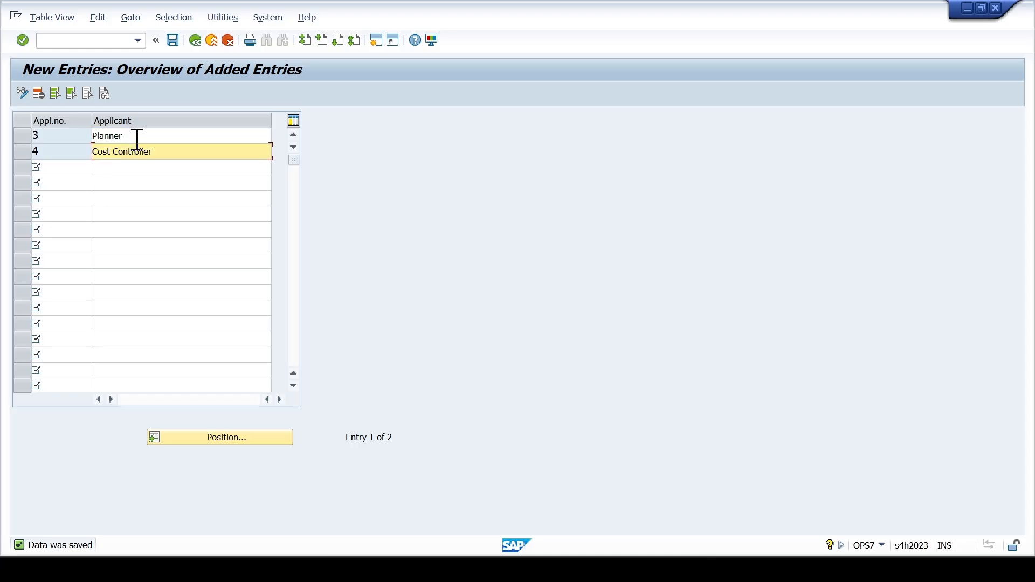
{"action": "left_click", "coordinate": [137, 137]}
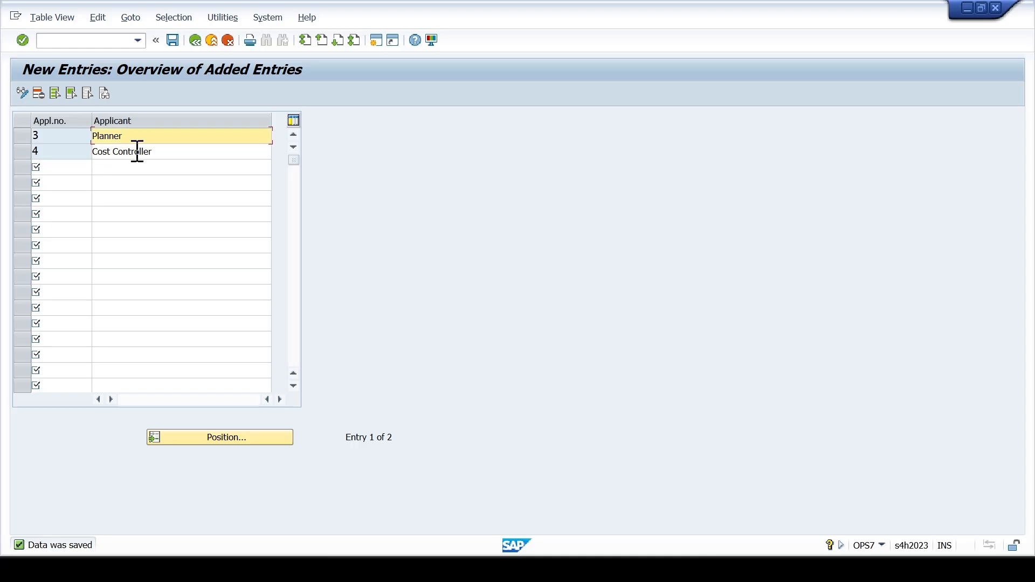
{"action": "left_click", "coordinate": [137, 152]}
{"action": "left_click", "coordinate": [193, 41]}
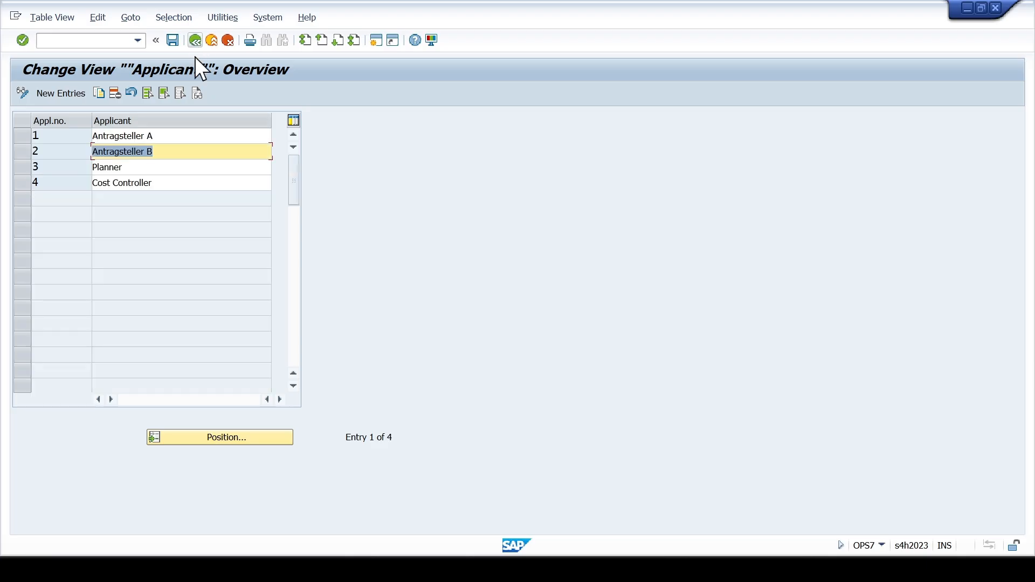
{"action": "left_click", "coordinate": [195, 41]}
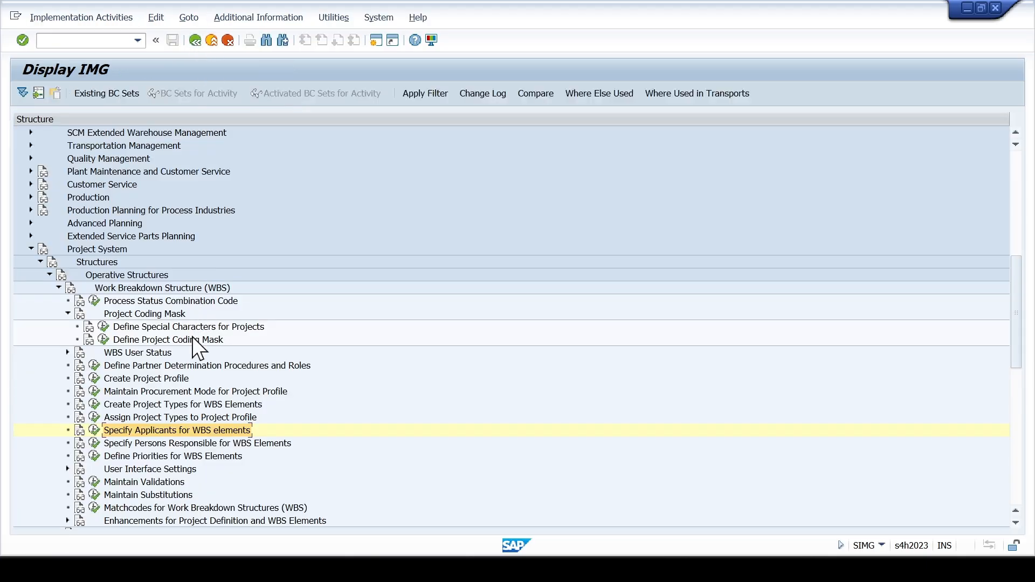
- Start new entries in Specify Persons Responsible for WBS Elements and enter number 03
{"action": "left_click", "coordinate": [93, 444]}
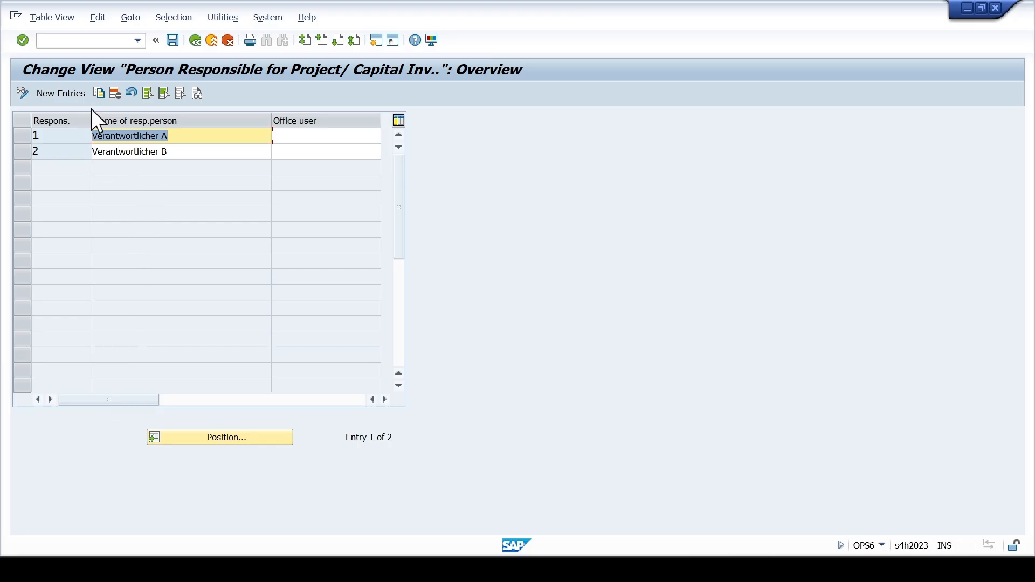
{"action": "left_click", "coordinate": [61, 94]}
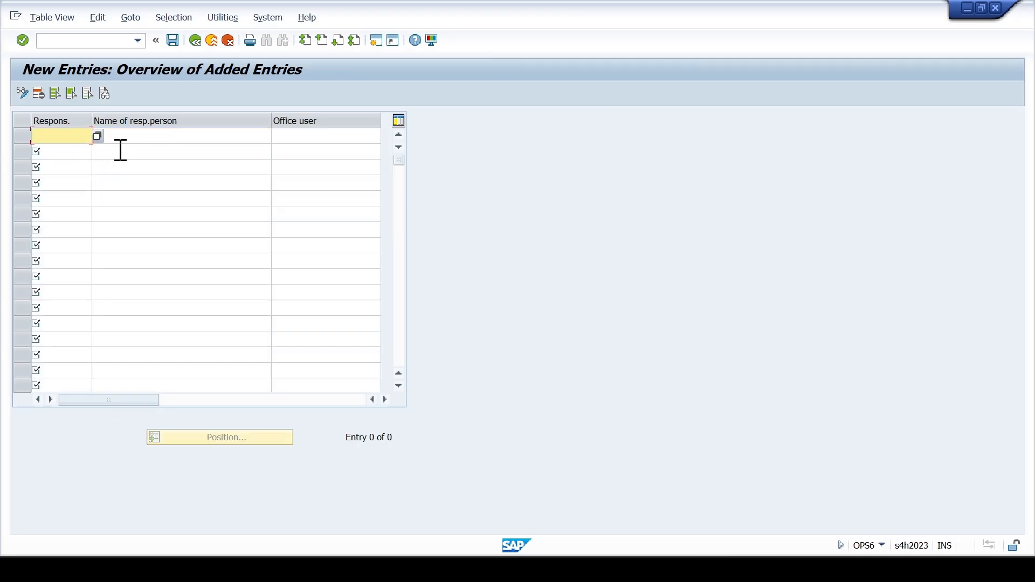
{"action": "type", "text": "03"}
{"action": "key", "text": "Tab"}
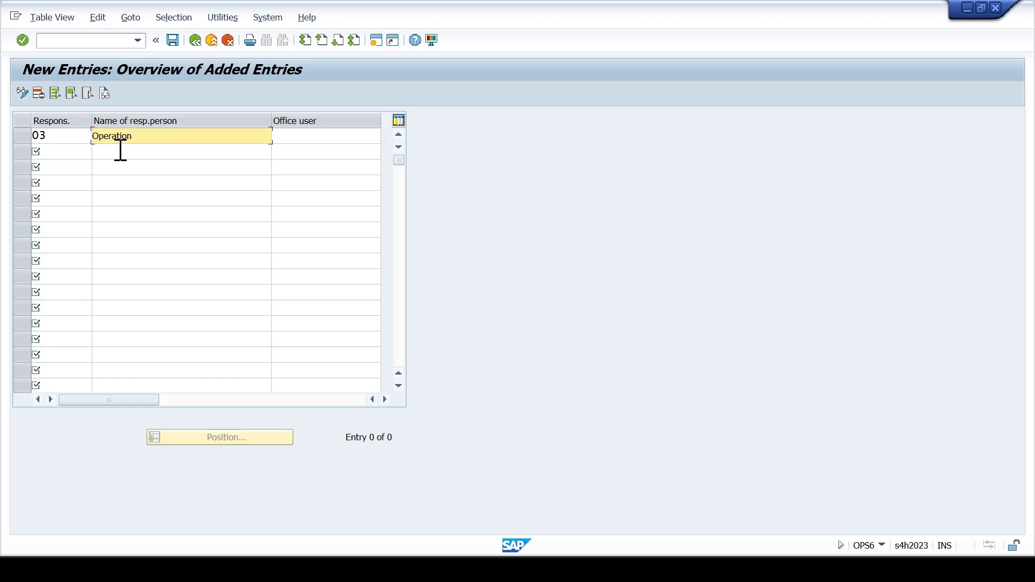
- Set the name of responsible person 03 to Construction Manager
{"action": "key", "text": "BackSpace"}
{"action": "key", "text": "BackSpace"}
{"action": "key", "text": "BackSpace"}
{"action": "key", "text": "BackSpace"}
{"action": "key", "text": "BackSpace"}
{"action": "key", "text": "BackSpace"}
{"action": "key", "text": "BackSpace"}
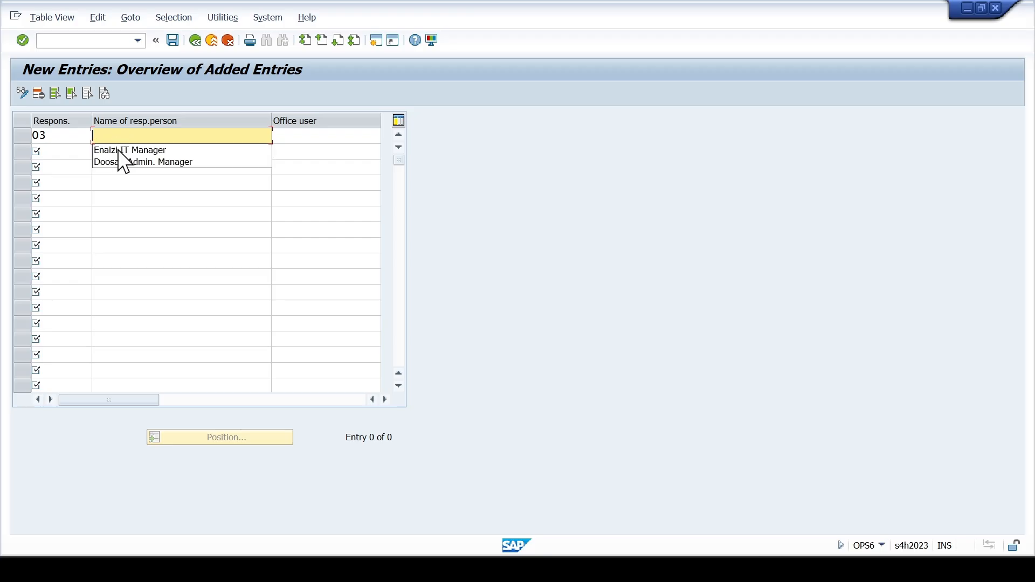
{"action": "type", "text": "uc"}
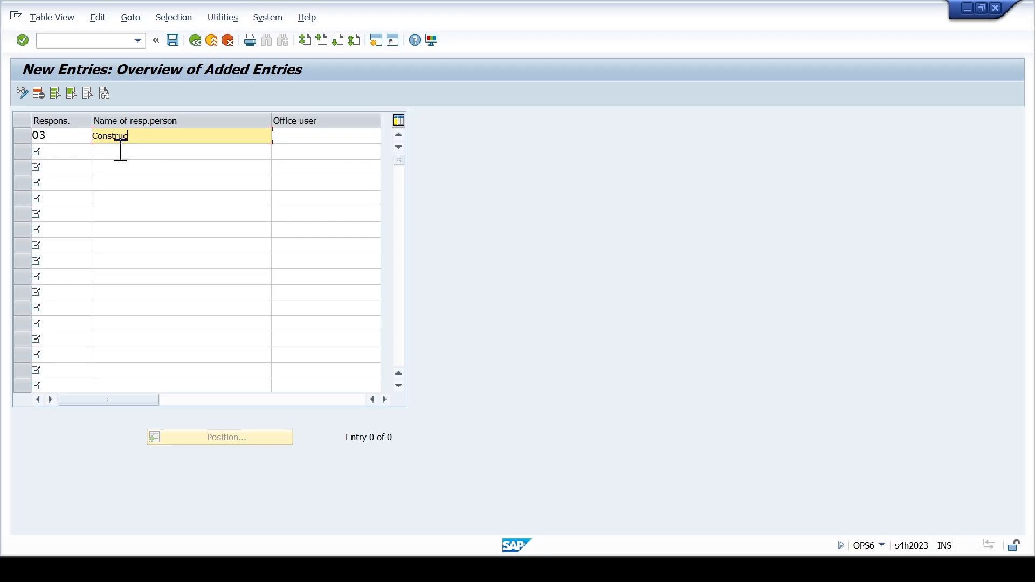
{"action": "type", "text": "tion Manager"}
- Add responsible person 04 in the second row with the name Finance Manager
{"action": "left_click", "coordinate": [75, 151]}
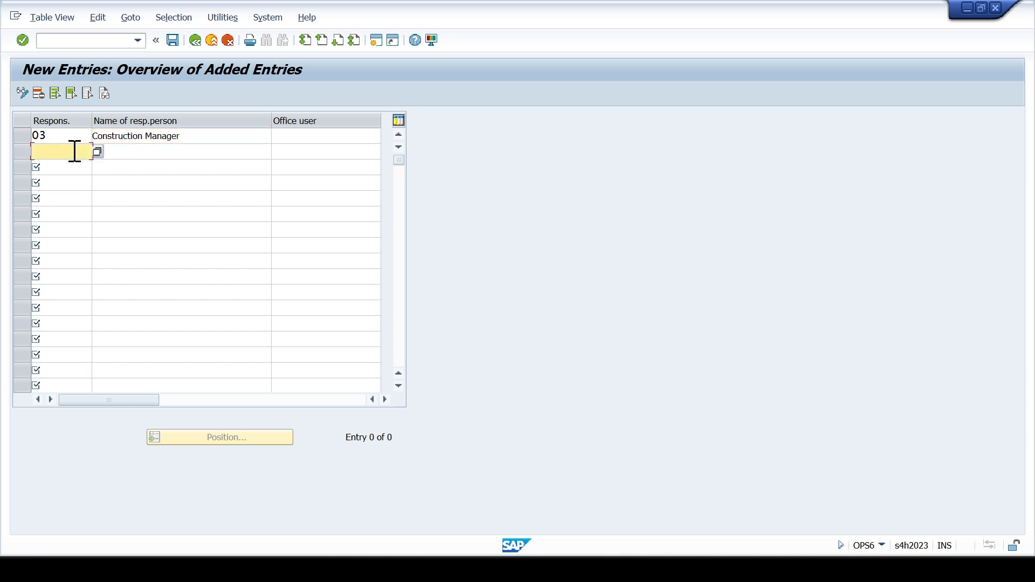
{"action": "type", "text": "04"}
{"action": "key", "text": "Tab"}
{"action": "type", "text": "Finance manag"}
{"action": "key", "text": "BackSpace"}
{"action": "key", "text": "BackSpace"}
{"action": "key", "text": "BackSpace"}
{"action": "key", "text": "BackSpace"}
{"action": "key", "text": "BackSpace"}
{"action": "type", "text": "Mang"}
{"action": "key", "text": "BackSpace"}
{"action": "type", "text": "ager"}
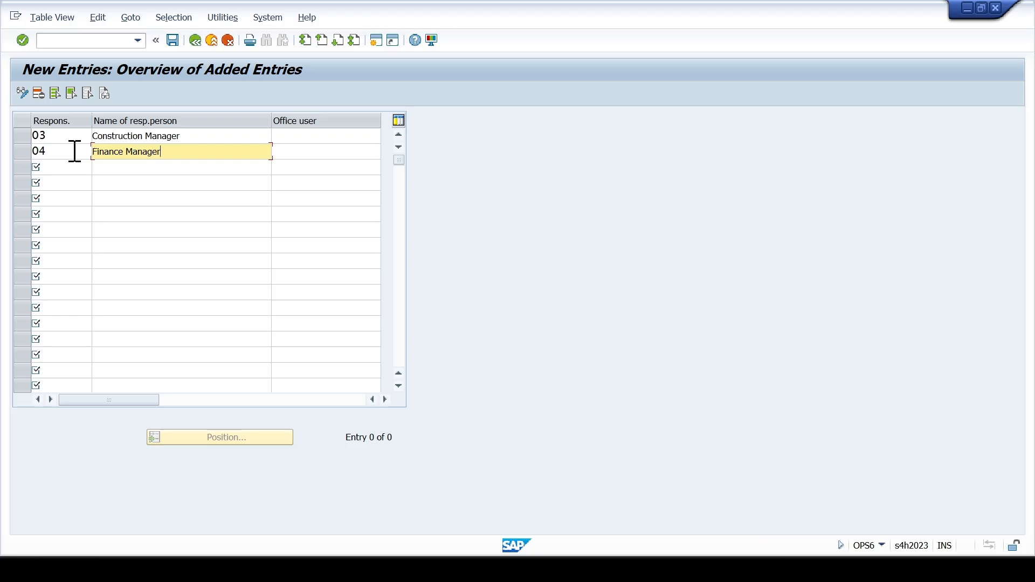
- Save the two responsible persons in the customizing request SCCL:PS Enterprise Structure Configurations and return to the IMG
{"action": "key", "text": "Return"}
{"action": "key", "text": "ctrl+s"}
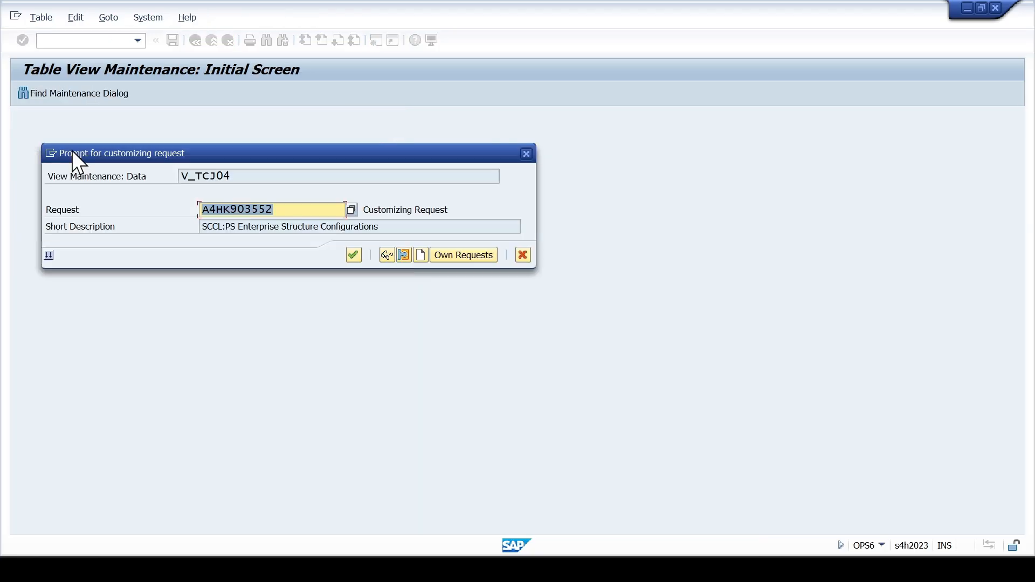
{"action": "key", "text": "Return"}
{"action": "key", "text": "F3"}
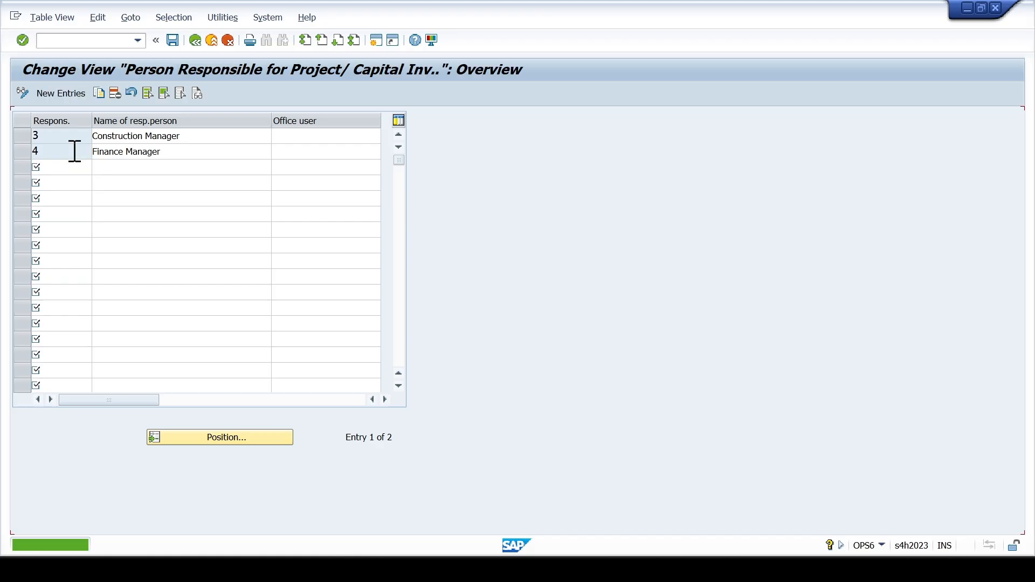
{"action": "key", "text": "F3"}
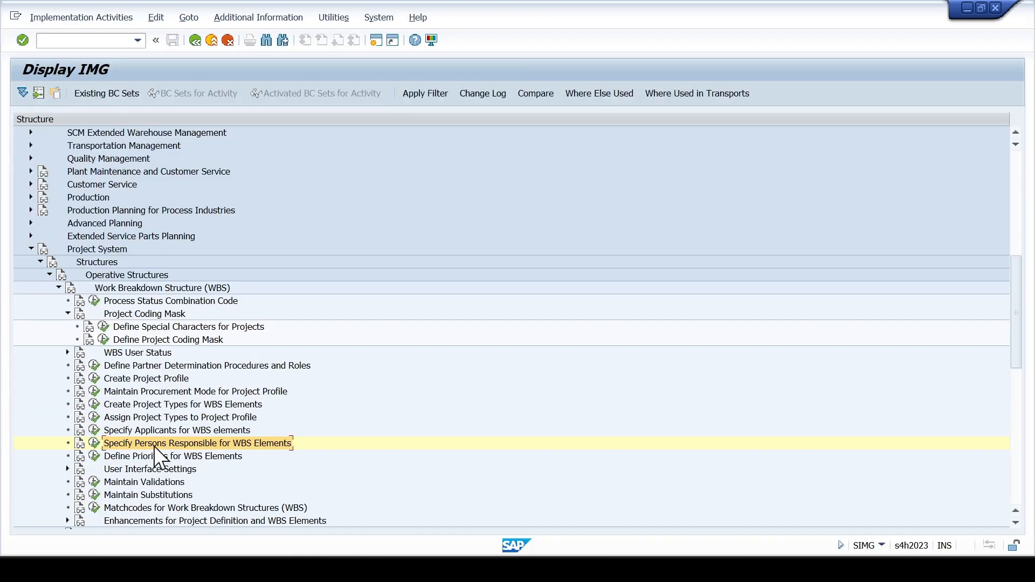
- Open Define Priorities for WBS Elements and review the existing priority descriptions
{"action": "left_click", "coordinate": [147, 456]}
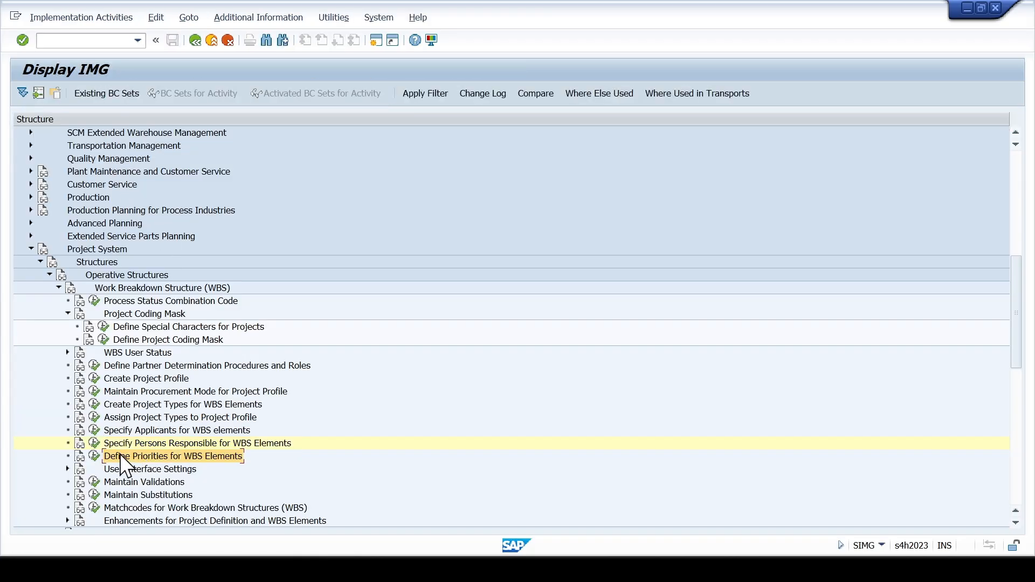
{"action": "left_click", "coordinate": [95, 456]}
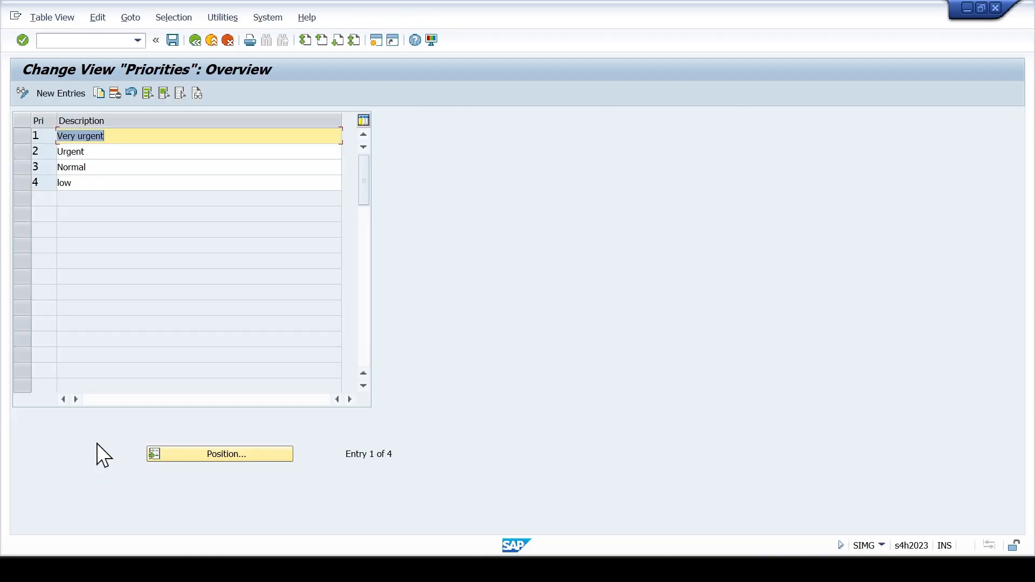
{"action": "left_click", "coordinate": [144, 139]}
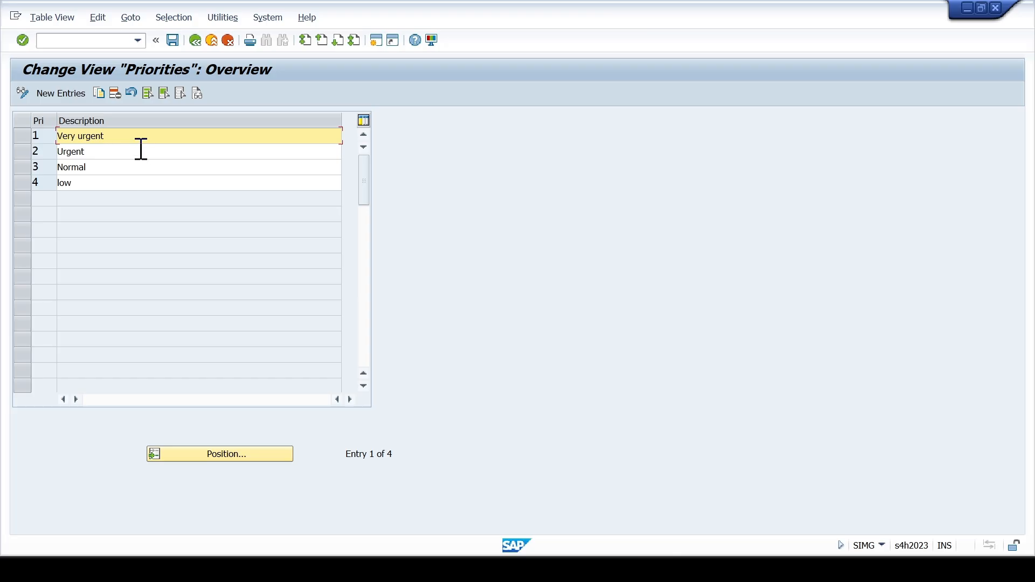
{"action": "key", "text": "Down"}
{"action": "key", "text": "Down"}
{"action": "key", "text": "Down"}
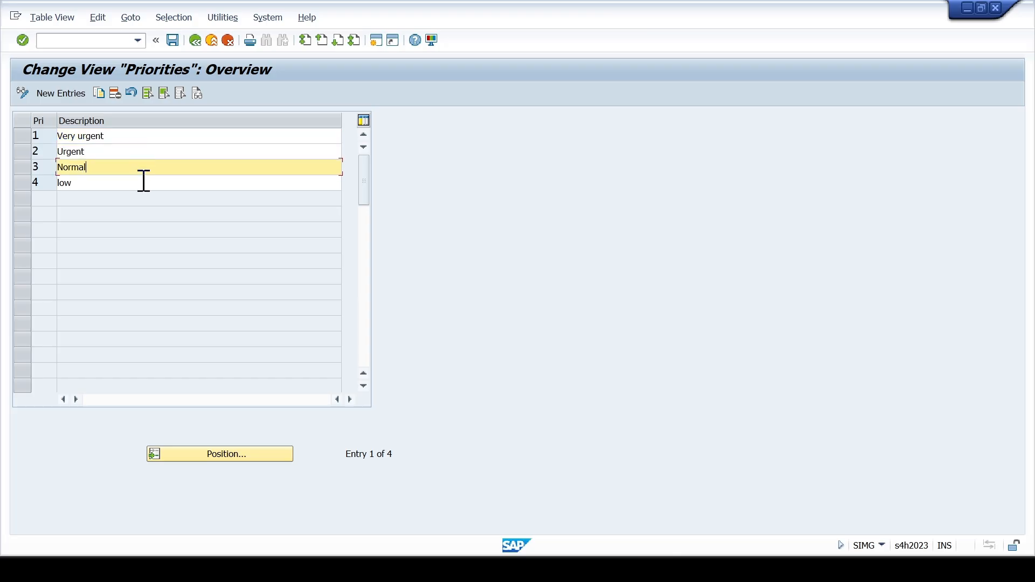
{"action": "left_click", "coordinate": [146, 138]}
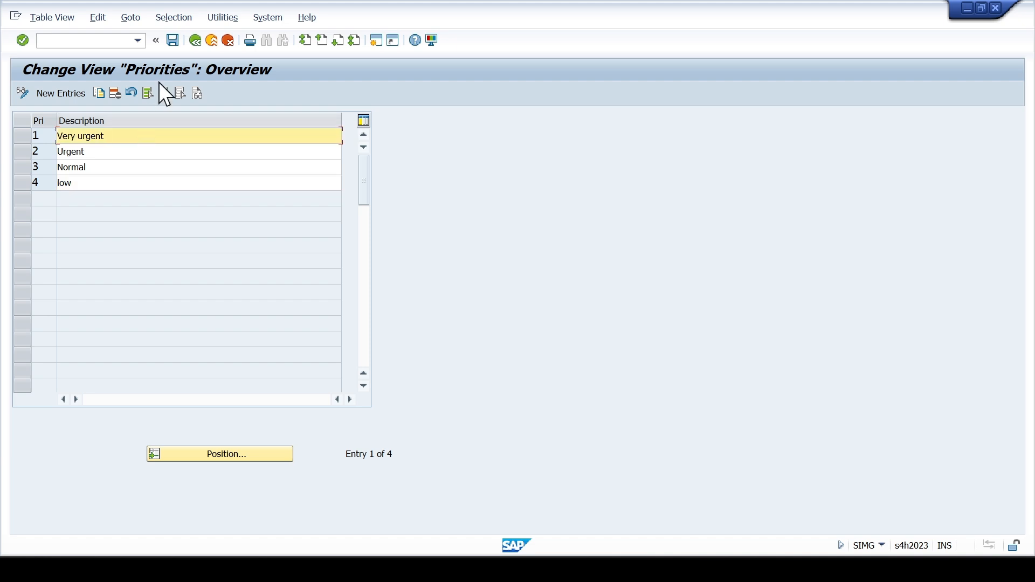
- Leave the priorities unchanged and review the WBS detail screen subscreens under Include User-Defined Detail Screens, then return to the IMG
{"action": "left_click", "coordinate": [195, 41]}
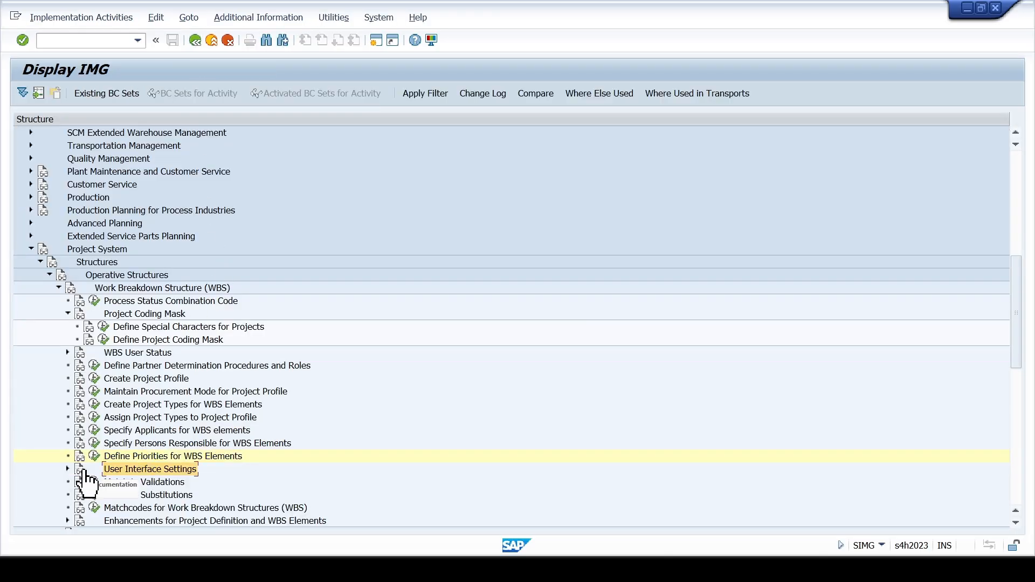
{"action": "left_click", "coordinate": [68, 469]}
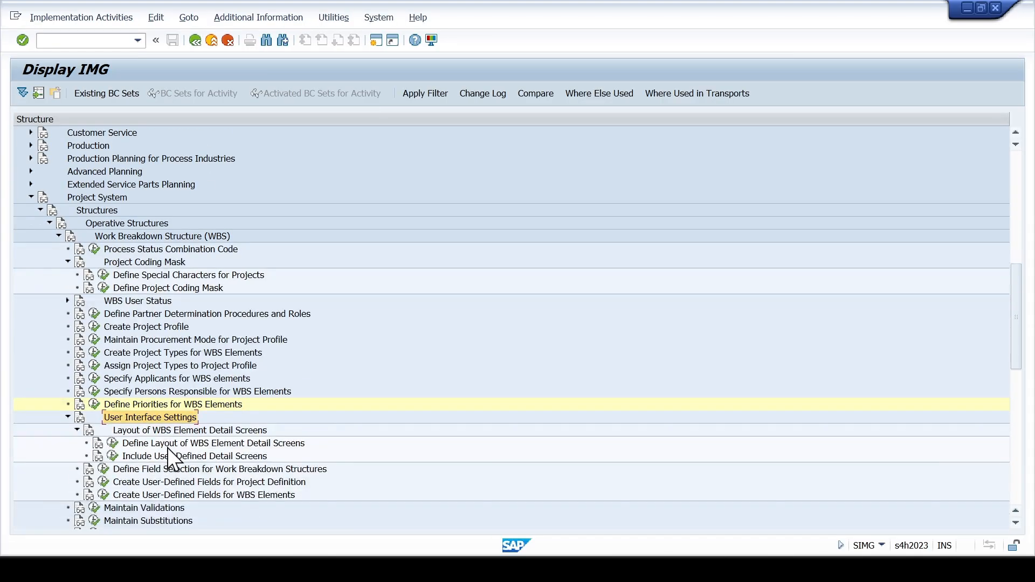
{"action": "left_click", "coordinate": [113, 457]}
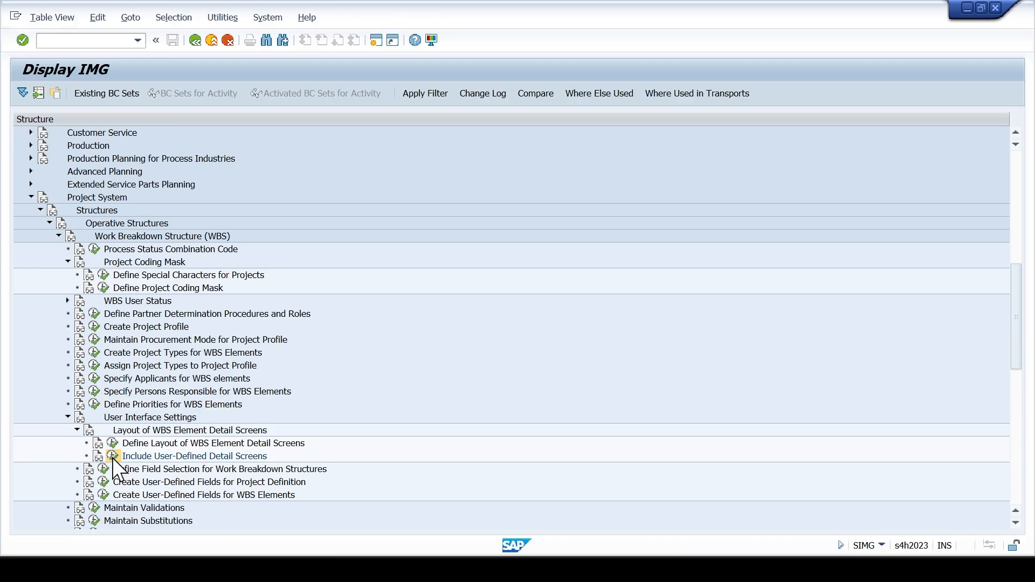
{"action": "scroll", "coordinate": [173, 405], "scroll_direction": "down", "scroll_amount": 6}
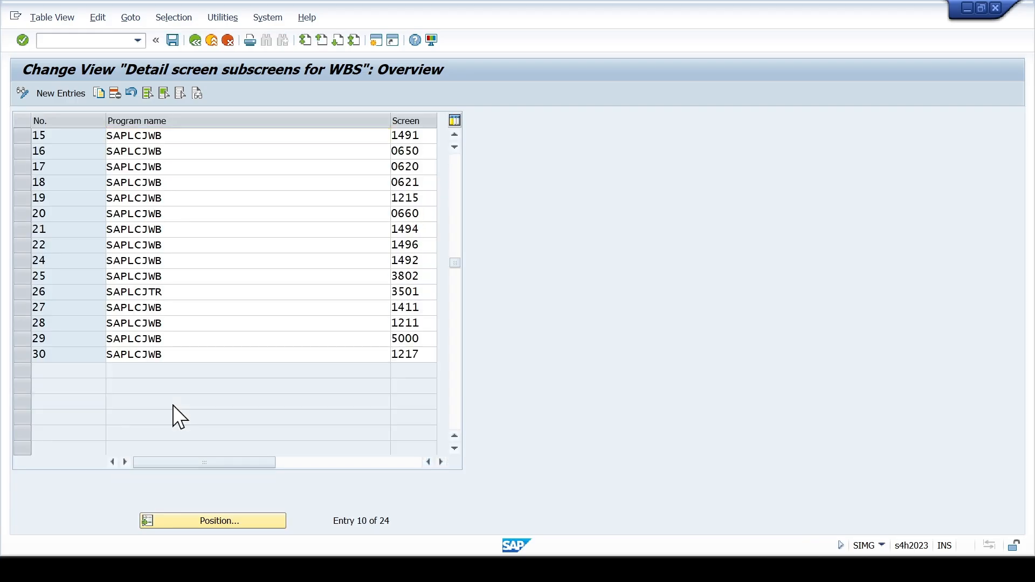
{"action": "scroll", "coordinate": [173, 404], "scroll_direction": "up", "scroll_amount": 5}
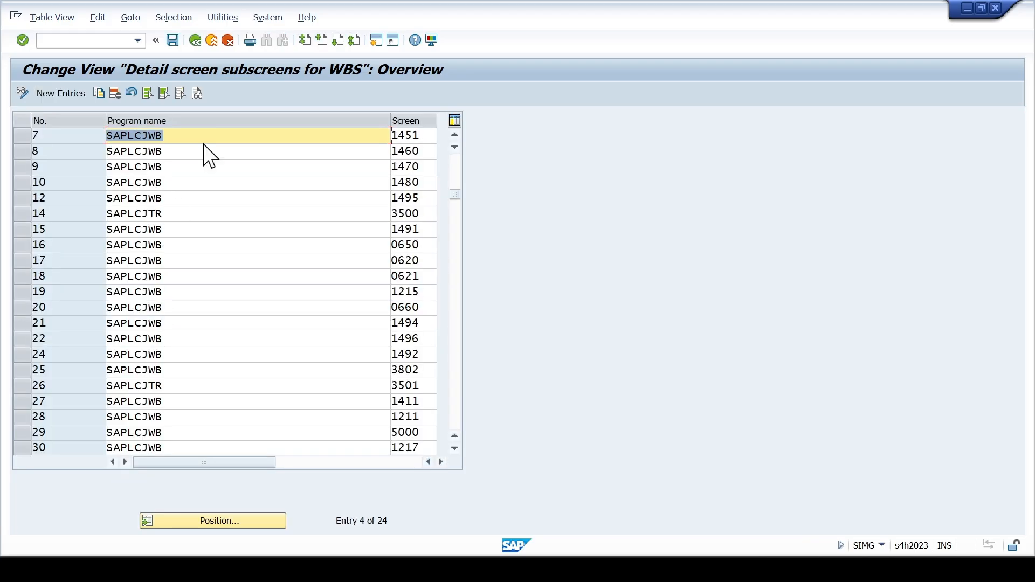
{"action": "left_click", "coordinate": [195, 41]}
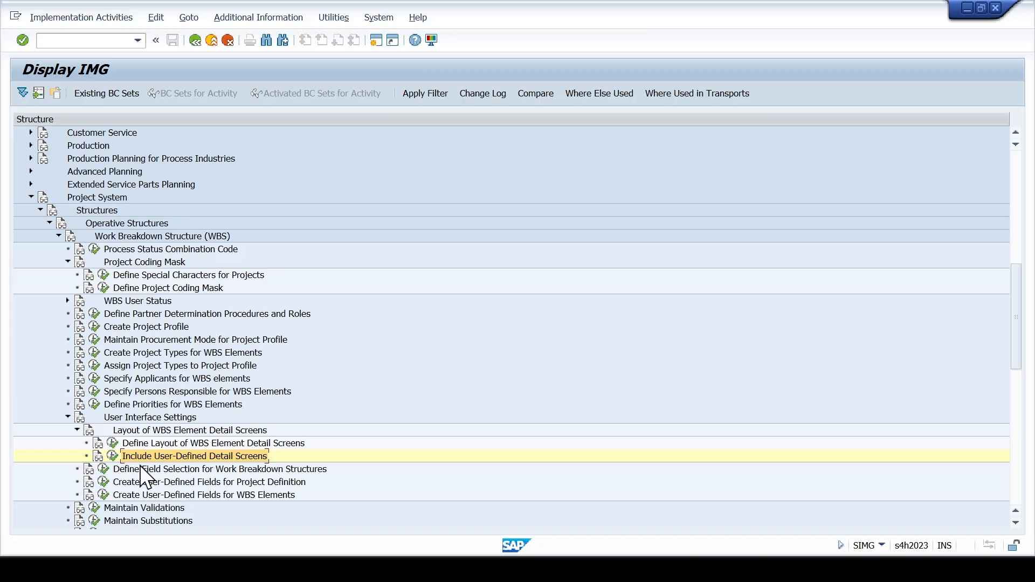
- Open Create User-Defined Fields for Project Definition and start a new entry with field key SCCL001
{"action": "left_click", "coordinate": [137, 469]}
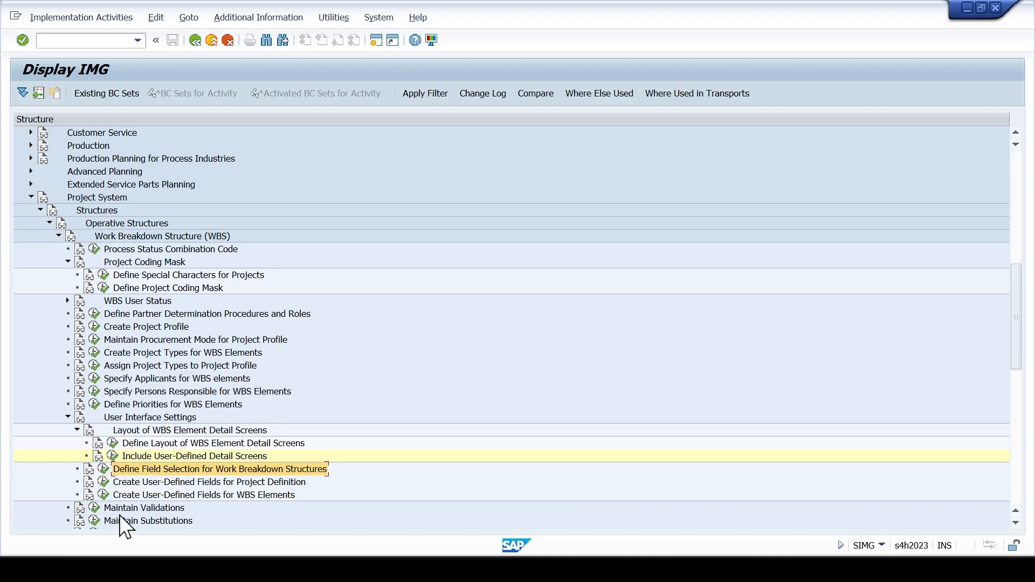
{"action": "left_click", "coordinate": [154, 481]}
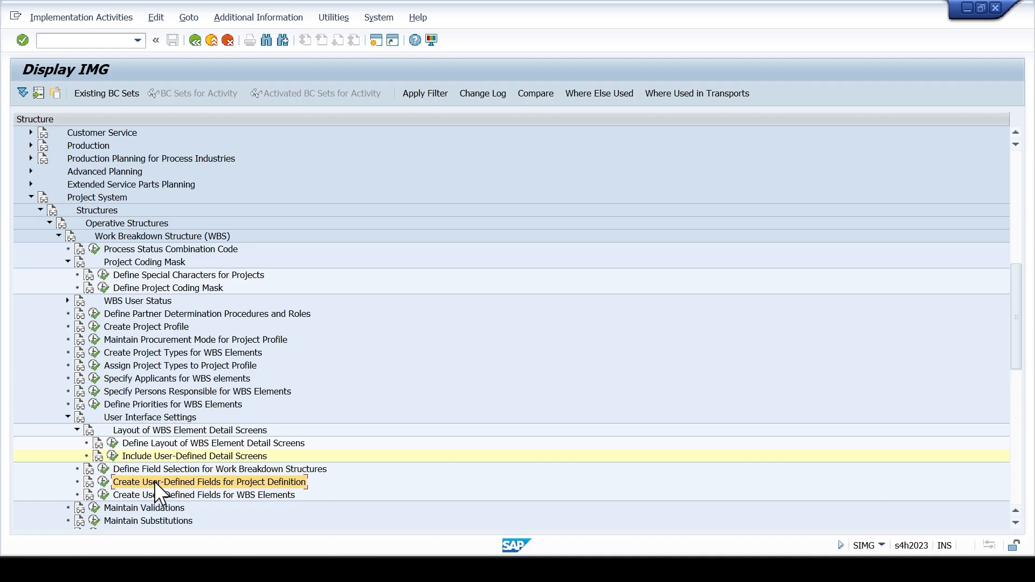
{"action": "left_click", "coordinate": [102, 481]}
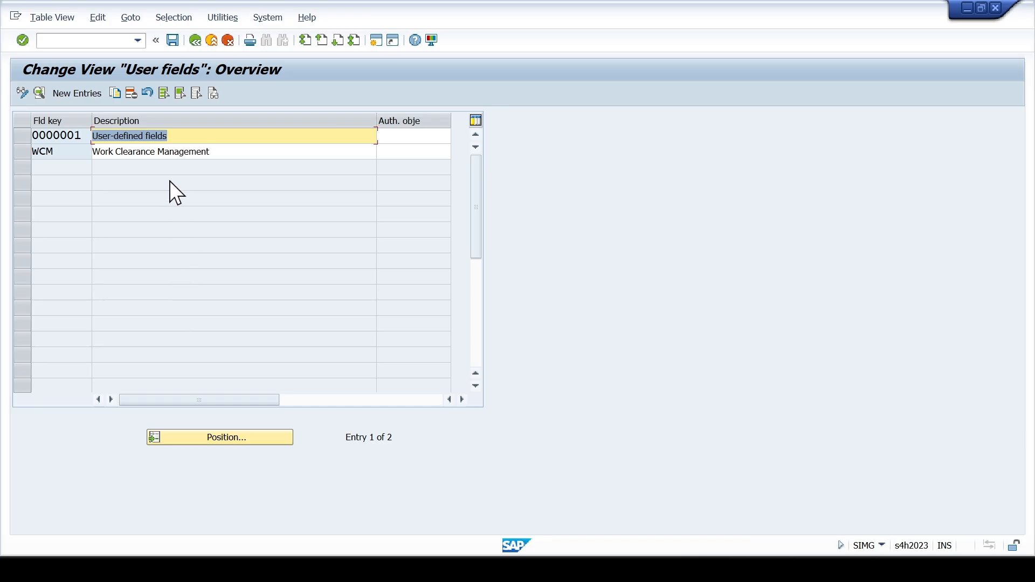
{"action": "left_click", "coordinate": [82, 97]}
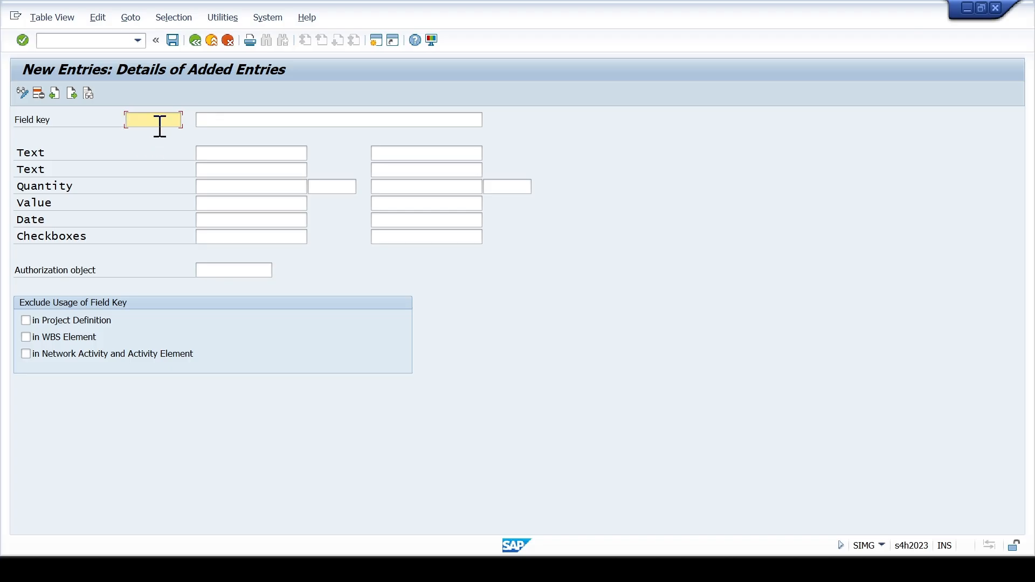
{"action": "type", "text": "S"}
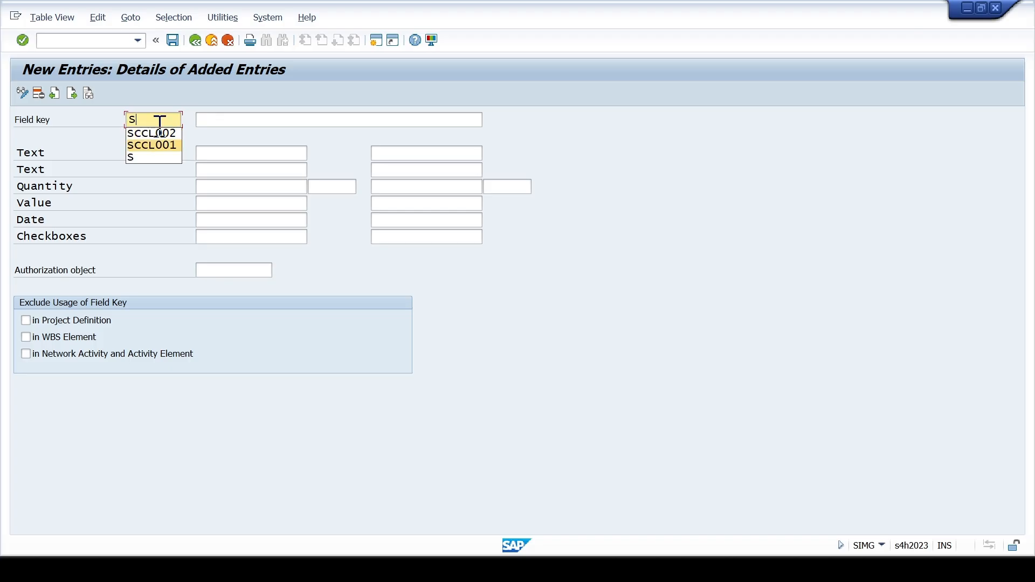
{"action": "left_click", "coordinate": [158, 144]}
{"action": "key", "text": "Tab"}
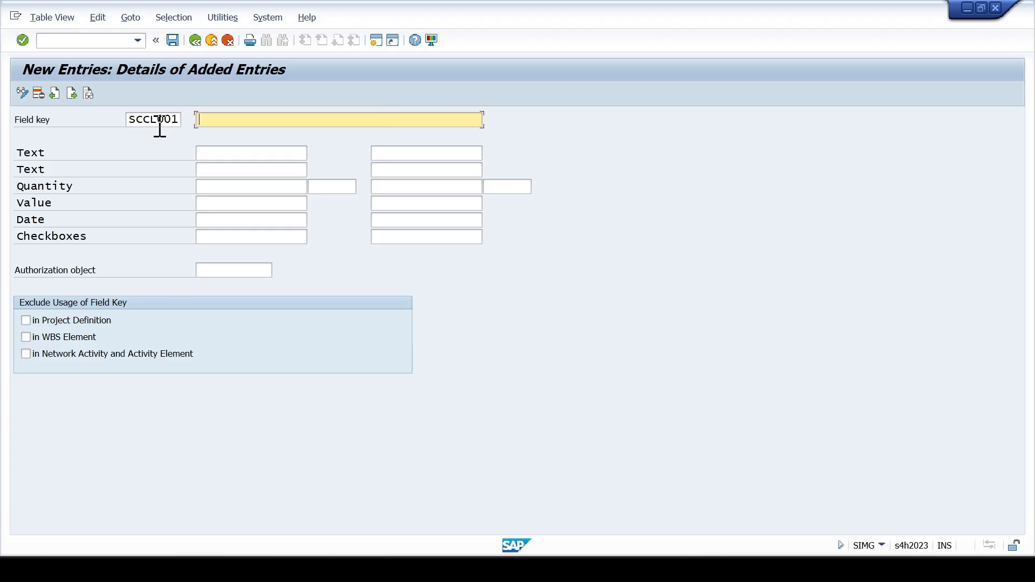
- Describe field key SCCL001 as Customer Information Tab
{"action": "type", "text": "Customer Information tab"}
{"action": "key", "text": "Left"}
{"action": "key", "text": "Left"}
{"action": "key", "text": "Left"}
{"action": "key", "text": "Delete"}
{"action": "type", "text": "T"}
{"action": "key", "text": "Tab"}
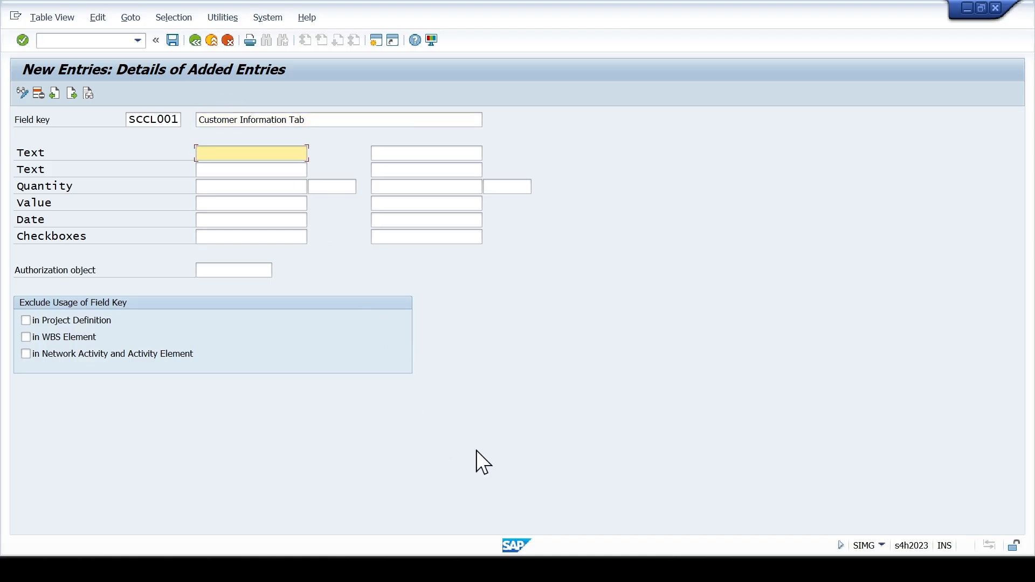
- Switch to the Excel configuration workbook, check the User Defined Field list on the PS CONFIG. sheet, and return to SAP
{"action": "key", "text": "alt+Tab"}
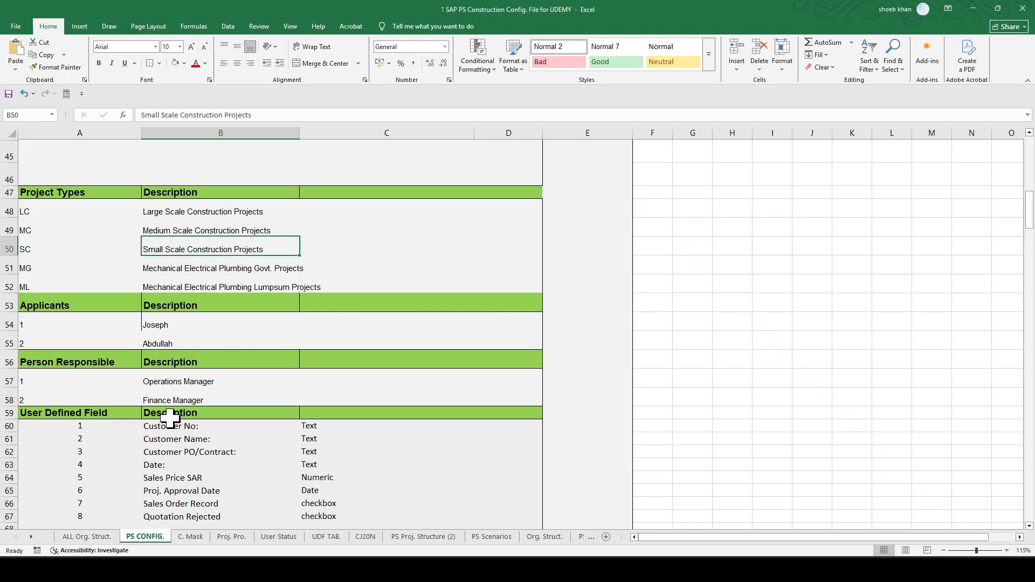
{"action": "scroll", "coordinate": [170, 418], "scroll_direction": "down", "scroll_amount": 1}
{"action": "left_click", "coordinate": [171, 380]}
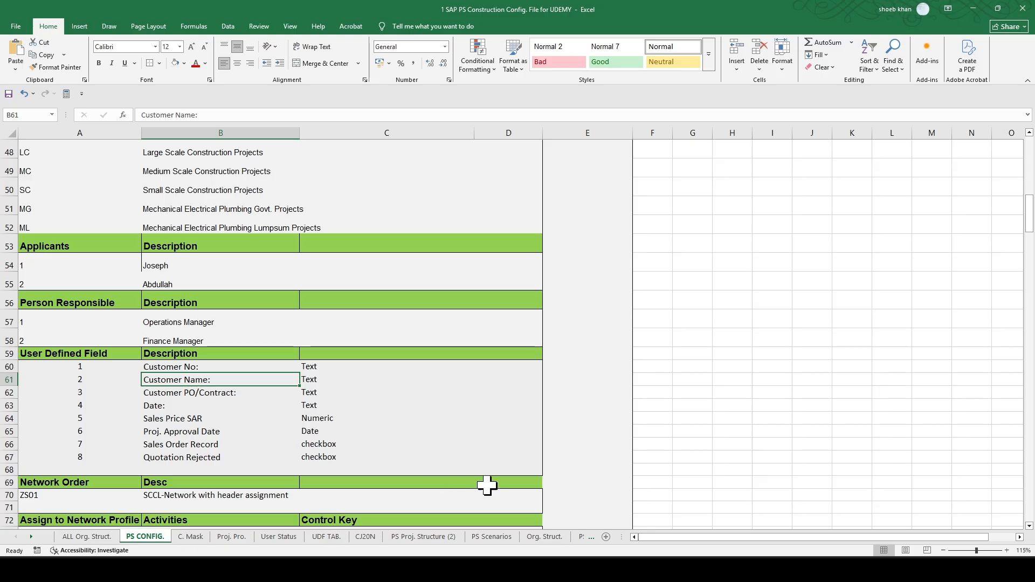
{"action": "left_click", "coordinate": [197, 393]}
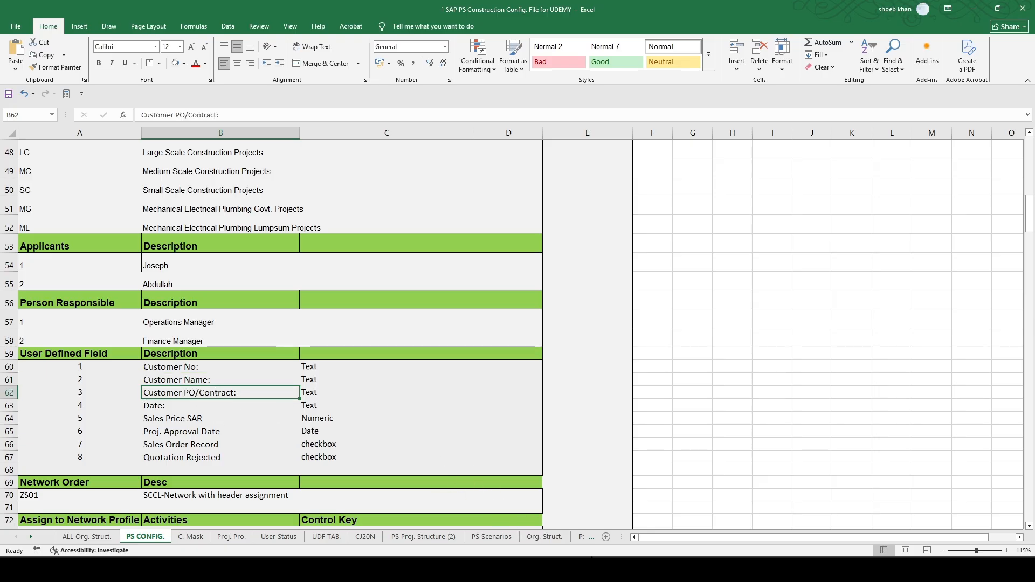
{"action": "left_click", "coordinate": [600, 568]}
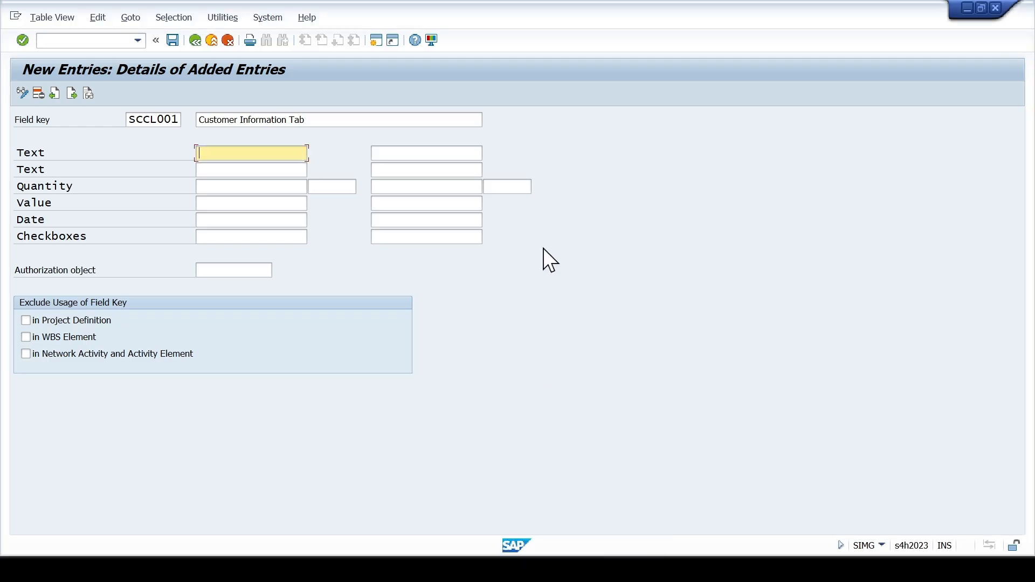
- Label the first text field of field key SCCL001 as Customer Name
{"action": "type", "text": "C"}
{"action": "key", "text": "Down"}
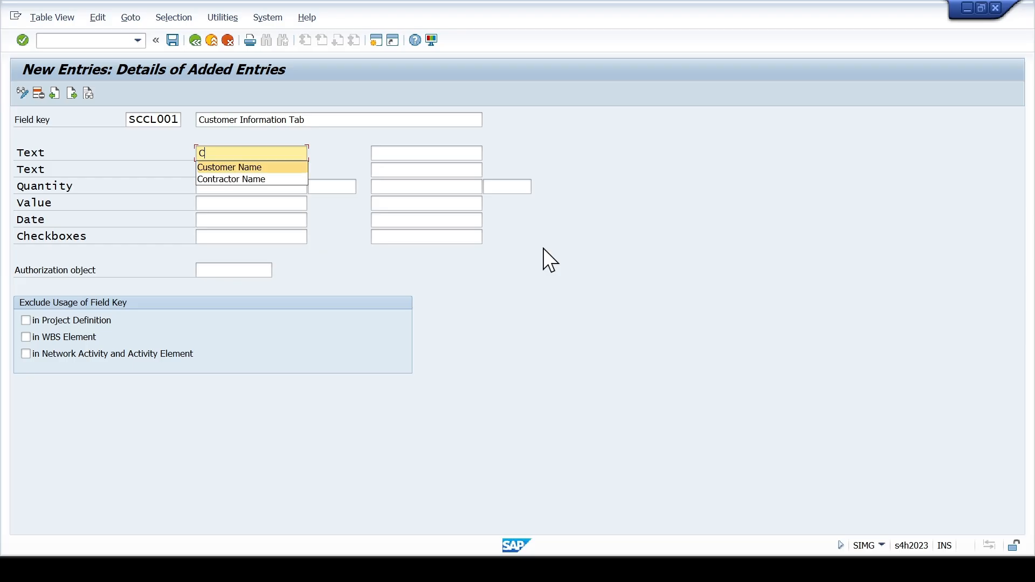
{"action": "key", "text": "Tab"}
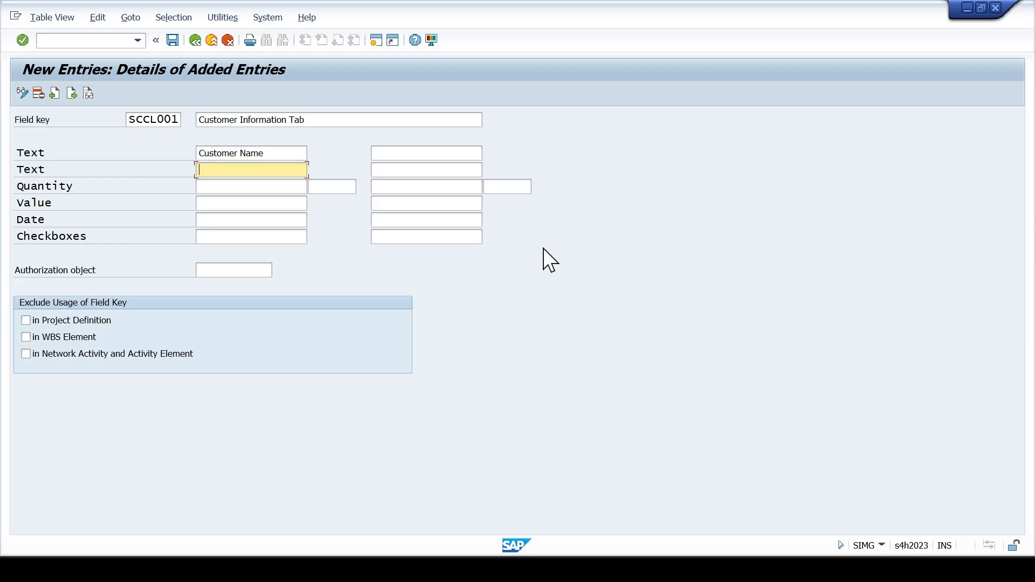
- Label the text field below Customer Name as Customer No
{"action": "type", "text": "C"}
{"action": "key", "text": "Down"}
{"action": "key", "text": "Down"}
{"action": "key", "text": "Up"}
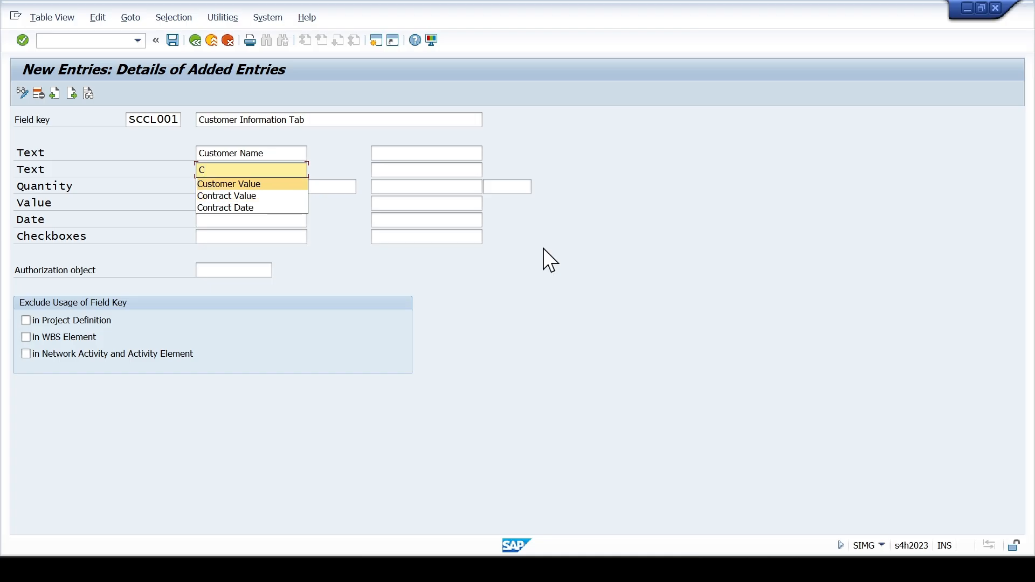
{"action": "key", "text": "Return"}
{"action": "key", "text": "Left"}
{"action": "key", "text": "Left"}
{"action": "key", "text": "Left"}
{"action": "key", "text": "shift+End"}
{"action": "type", "text": "No."}
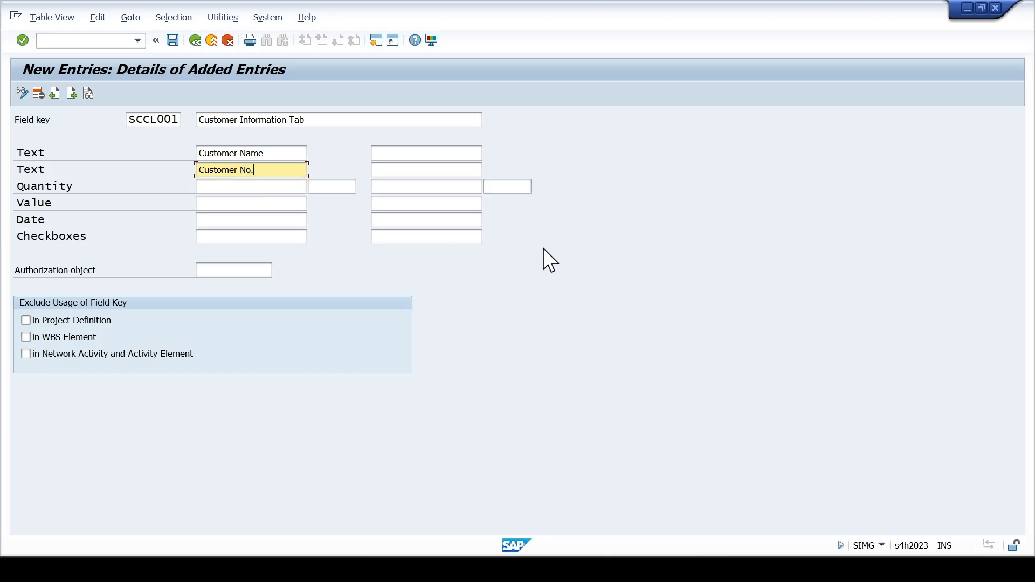
- Go to the text field beside Customer Name and look up its label in the Excel workbook's User Defined Field list
{"action": "key", "text": "Up"}
{"action": "key", "text": "Tab"}
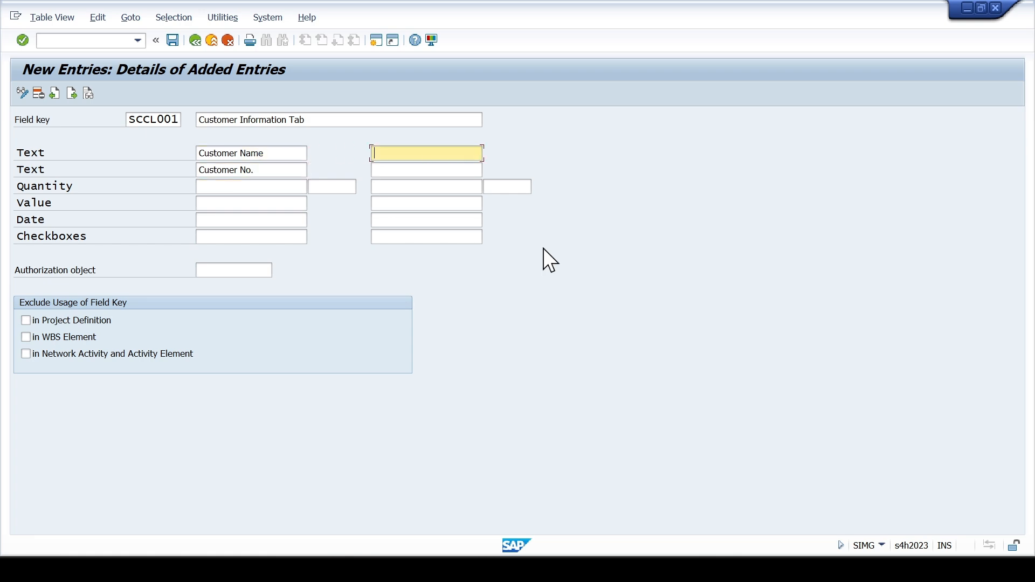
{"action": "key", "text": "alt+Tab"}
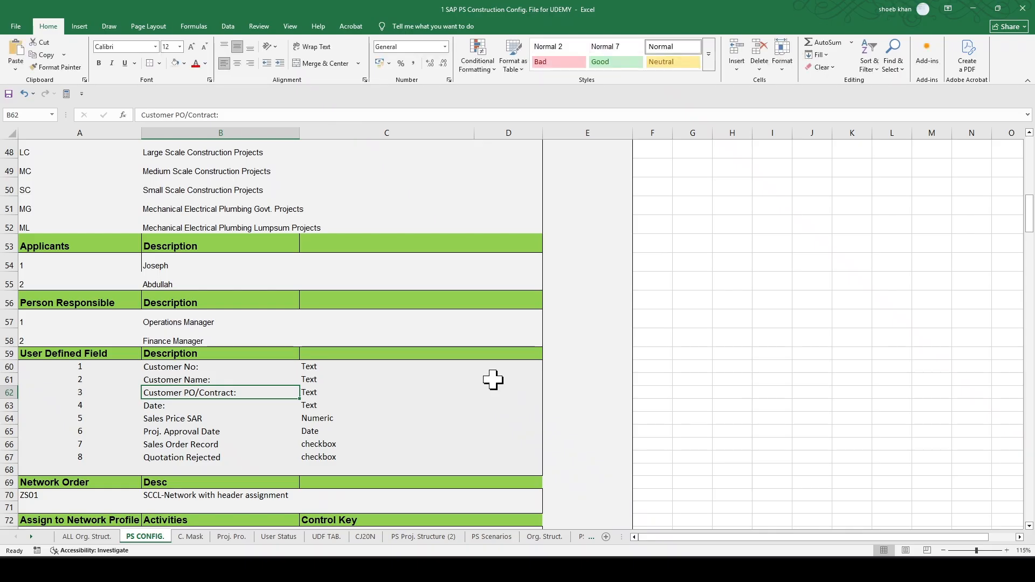
{"action": "key", "text": "alt+Tab"}
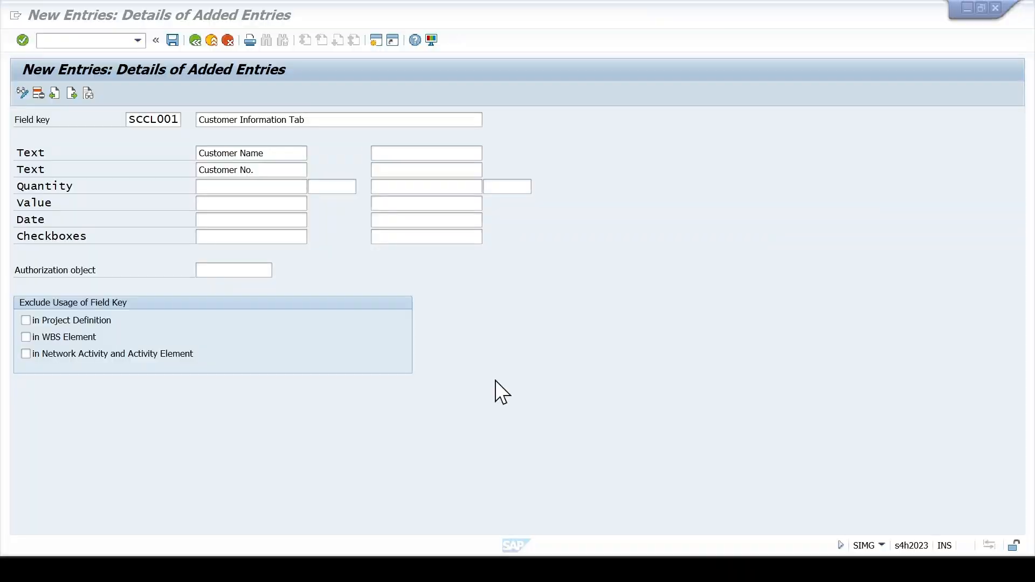
{"action": "key", "text": "alt+Tab"}
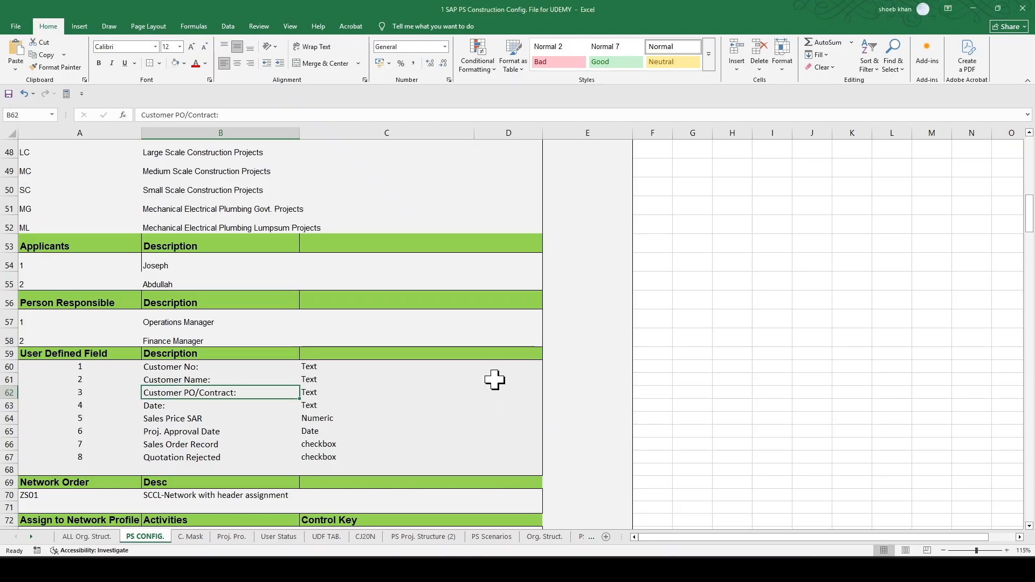
{"action": "key", "text": "alt+Tab"}
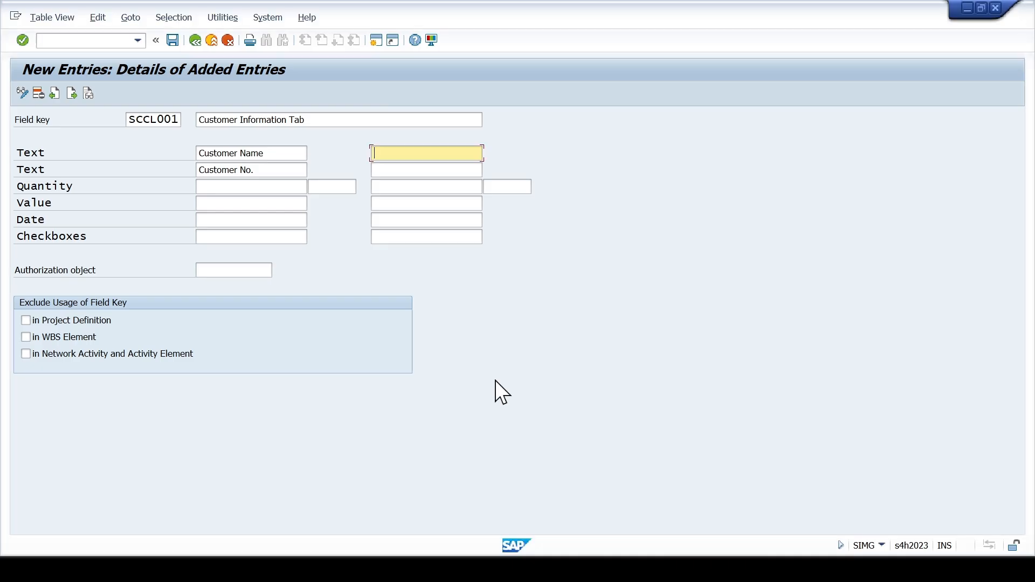
- Label the text field beside Customer Name as Cust. PO/ Cont
{"action": "type", "text": "C"}
{"action": "key", "text": "Down"}
{"action": "key", "text": "Return"}
{"action": "key", "text": "shift+Left"}
{"action": "key", "text": "shift+Left"}
{"action": "key", "text": "shift+Left"}
{"action": "key", "text": "shift+Left"}
{"action": "key", "text": "shift+Right"}
{"action": "type", "text": "PO/Con"}
{"action": "key", "text": "BackSpace"}
{"action": "key", "text": "BackSpace"}
{"action": "key", "text": "BackSpace"}
{"action": "key", "text": "BackSpace"}
{"action": "key", "text": "BackSpace"}
{"action": "key", "text": "BackSpace"}
{"action": "key", "text": "BackSpace"}
{"action": "key", "text": "BackSpace"}
{"action": "key", "text": "BackSpace"}
{"action": "key", "text": "BackSpace"}
{"action": "key", "text": "BackSpace"}
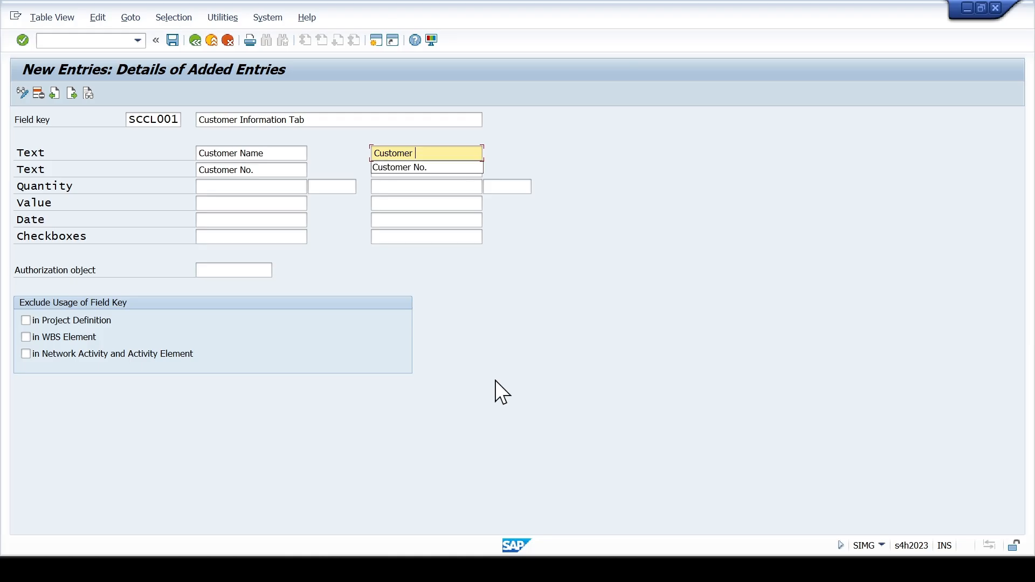
{"action": "type", "text": ". "}
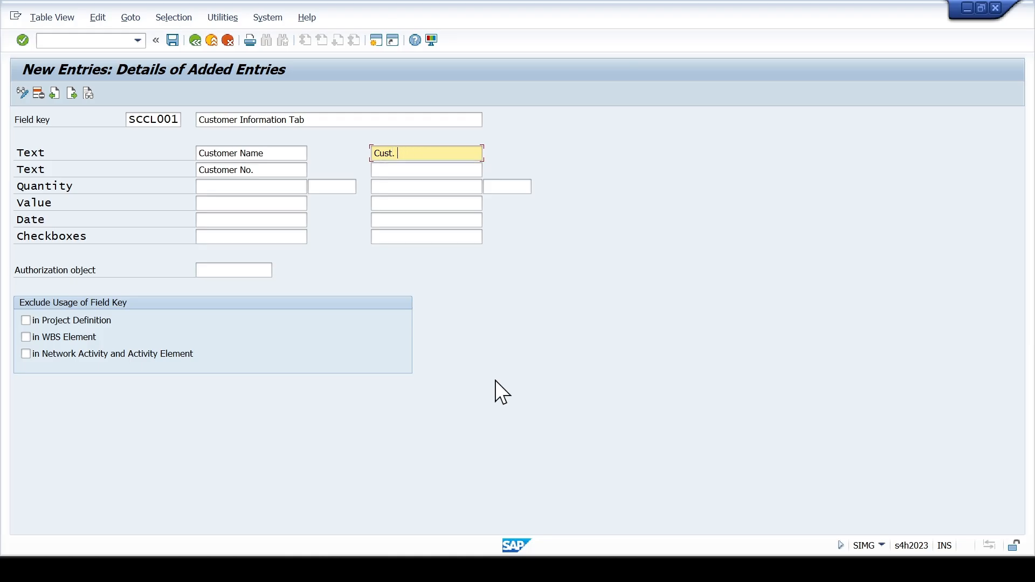
{"action": "type", "text": "PO/ Contr."}
- Check the next user-defined field in the Excel workbook and label the first date field in SAP as Date
{"action": "left_click", "coordinate": [274, 190]}
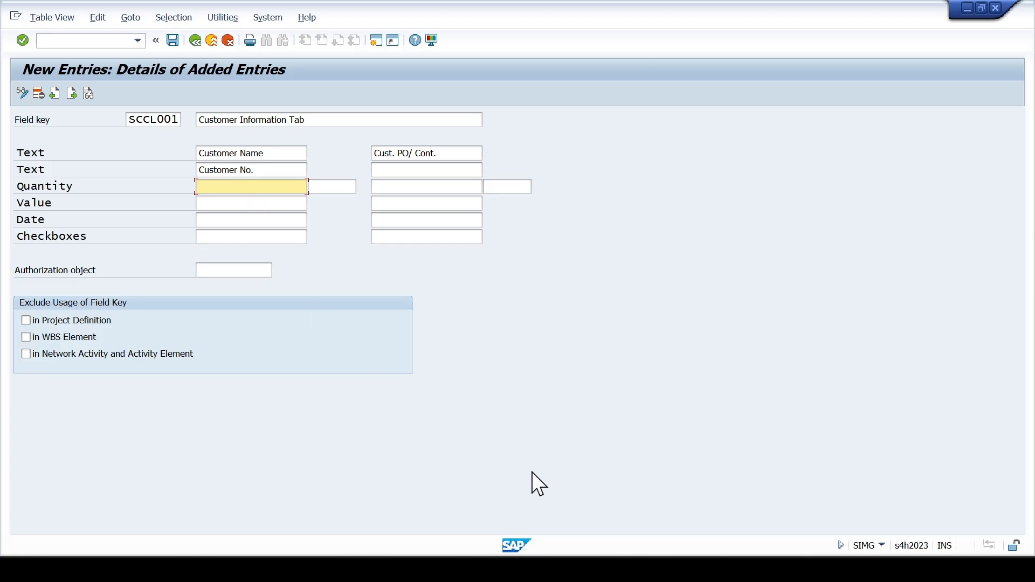
{"action": "key", "text": "alt+Tab"}
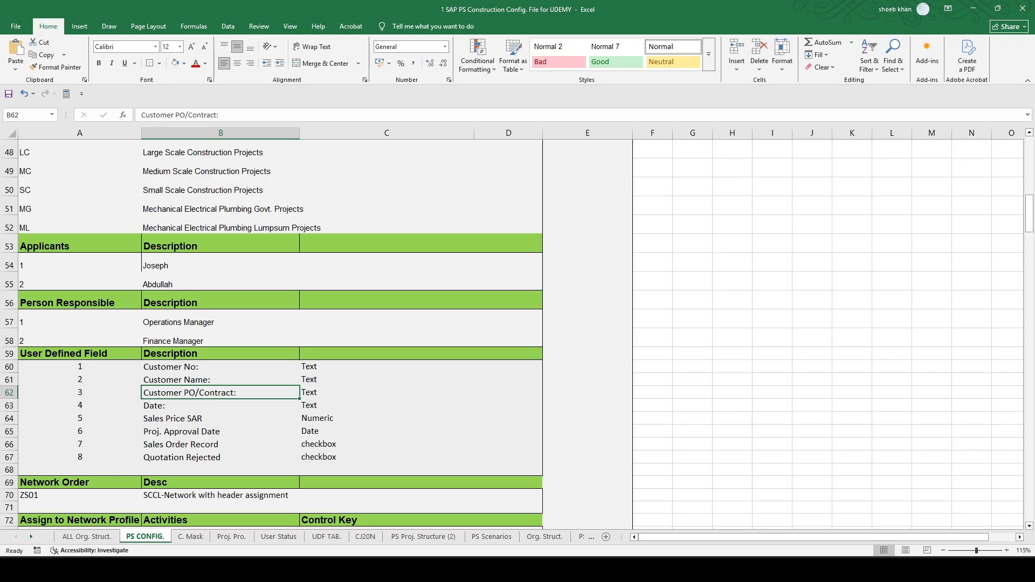
{"action": "key", "text": "alt+Tab"}
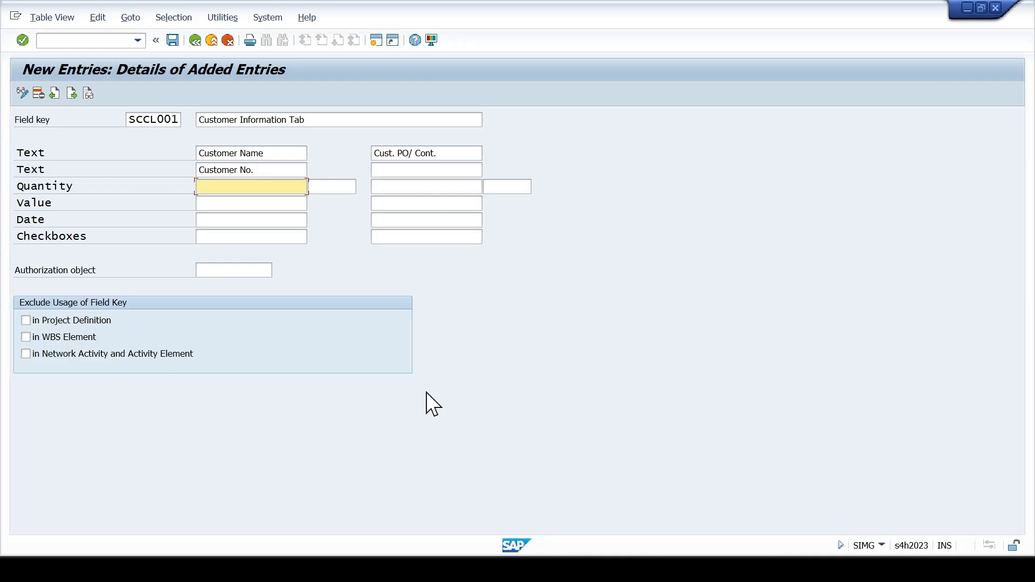
{"action": "key", "text": "Down"}
{"action": "key", "text": "Down"}
{"action": "type", "text": "Date"}
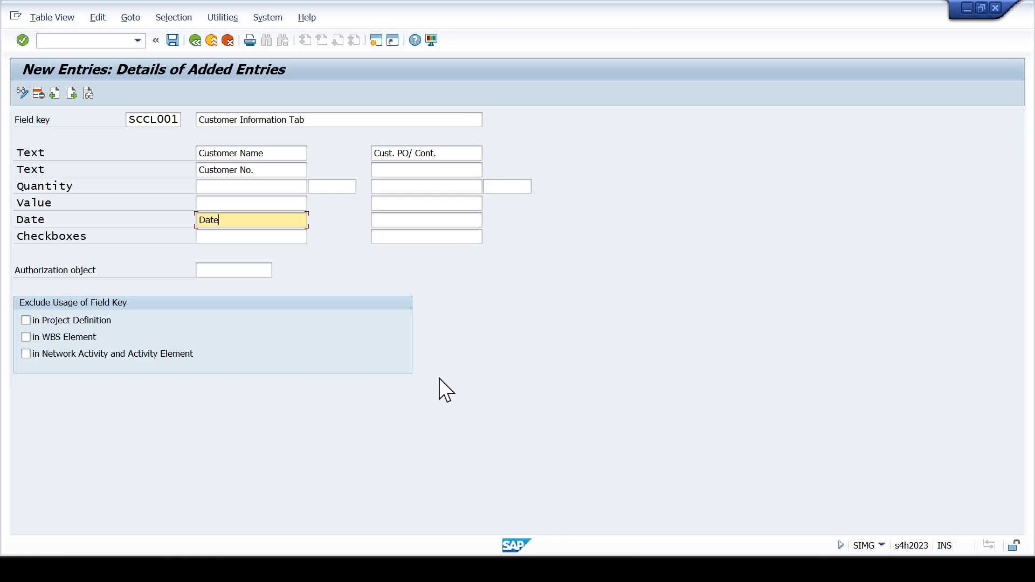
- Check the User Defined Field list in the Excel workbook and relabel the first date field in SAP as Project Ap.Date
{"action": "key", "text": "alt+Tab"}
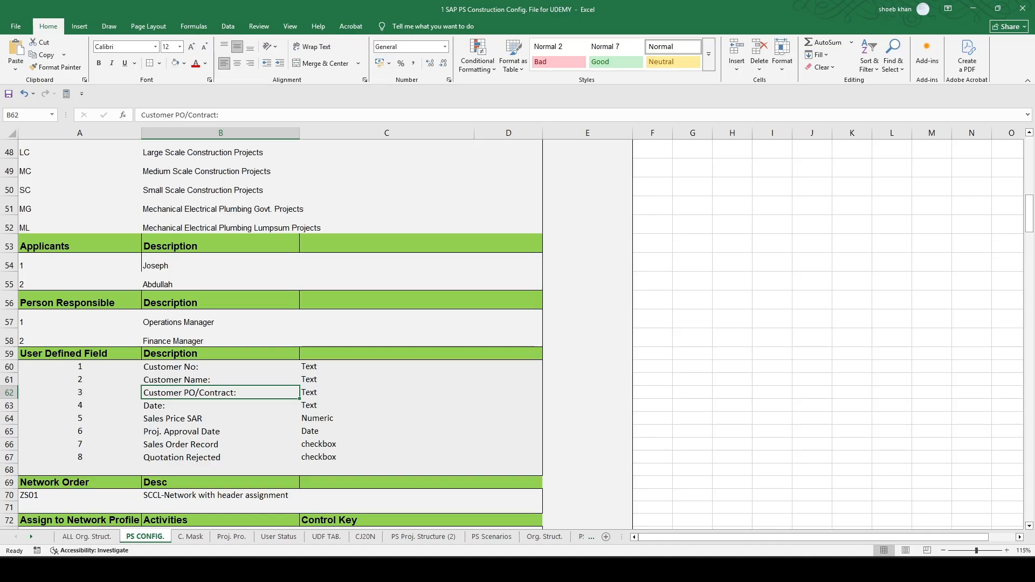
{"action": "key", "text": "alt+Tab"}
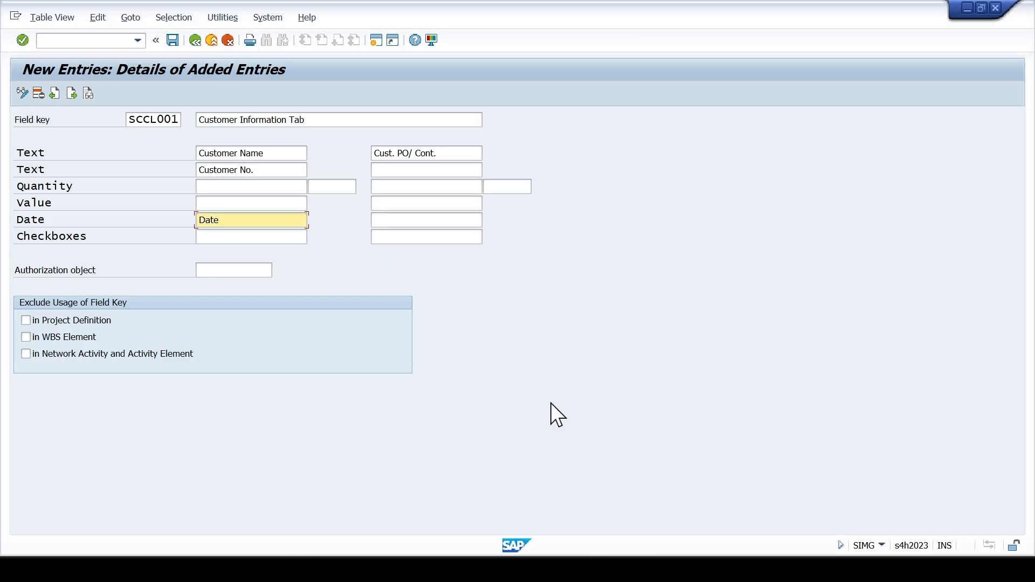
{"action": "left_click", "coordinate": [411, 221]}
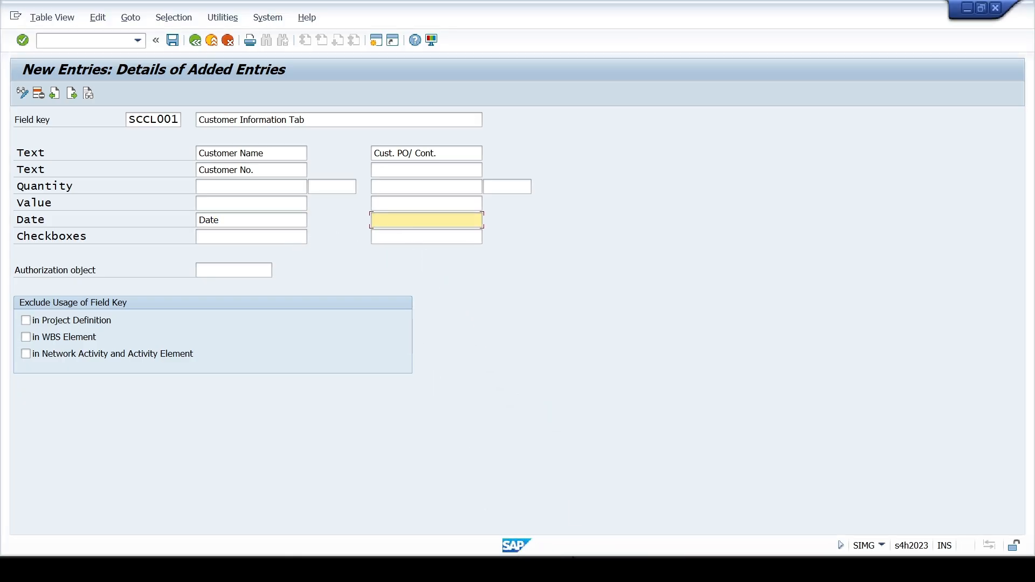
{"action": "key", "text": "alt+Tab"}
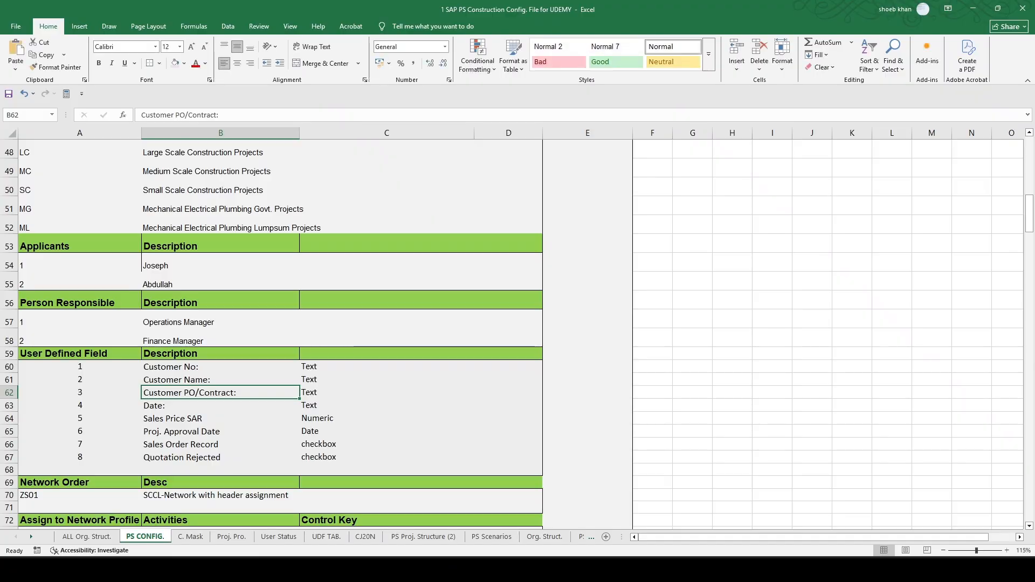
{"action": "key", "text": "alt+Tab"}
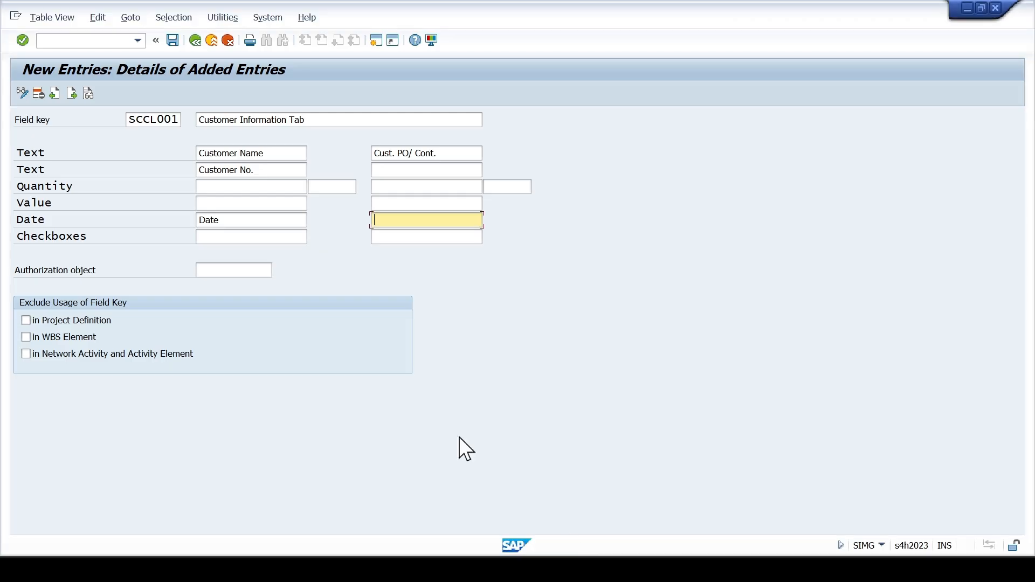
{"action": "left_click", "coordinate": [201, 220]}
{"action": "type", "text": "Project"}
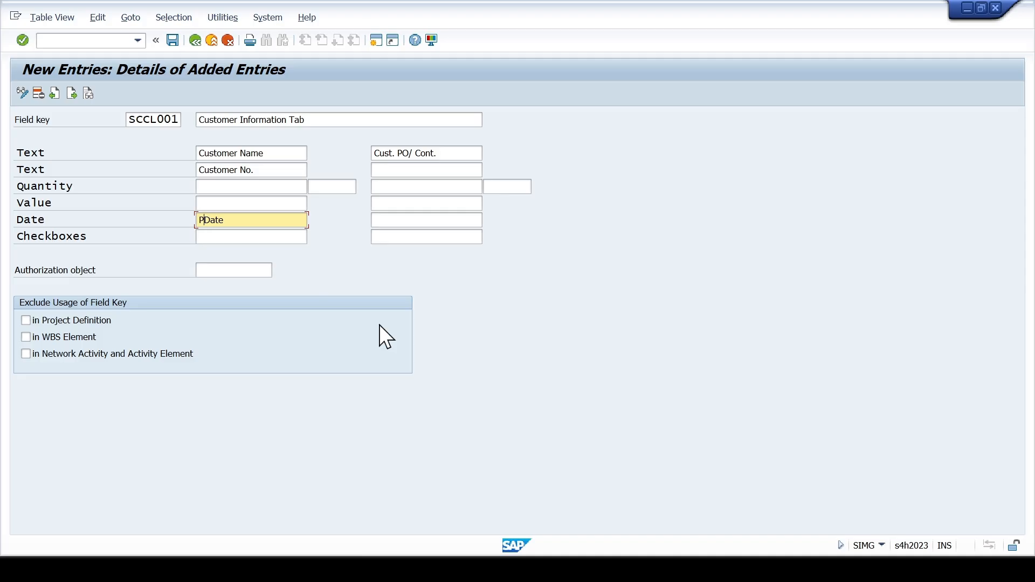
{"action": "type", "text": " Arr"}
{"action": "key", "text": "BackSpace"}
{"action": "key", "text": "BackSpace"}
{"action": "key", "text": "BackSpace"}
{"action": "key", "text": "BackSpace"}
{"action": "type", "text": "Ar"}
{"action": "key", "text": "BackSpace"}
{"action": "type", "text": "p."}
- Check the Excel field list again and label the first value field in SAP as Sales Prices
{"action": "left_click", "coordinate": [597, 568]}
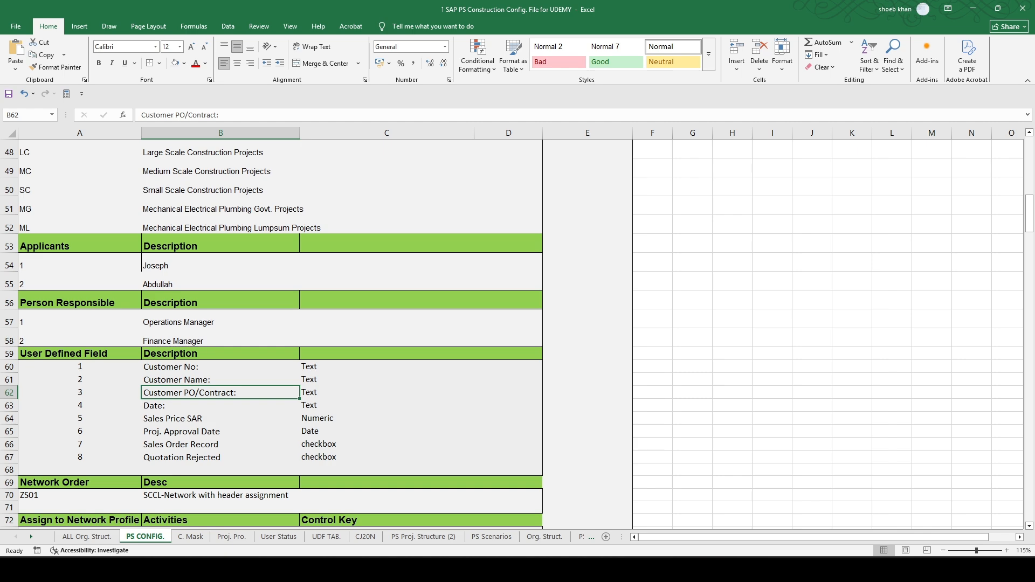
{"action": "key", "text": "alt+Tab"}
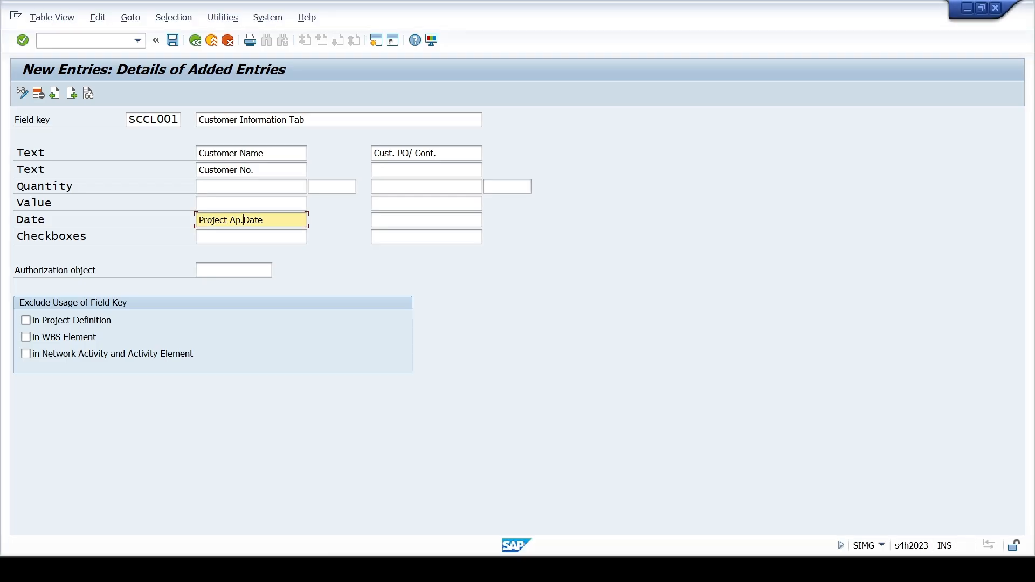
{"action": "left_click", "coordinate": [255, 202]}
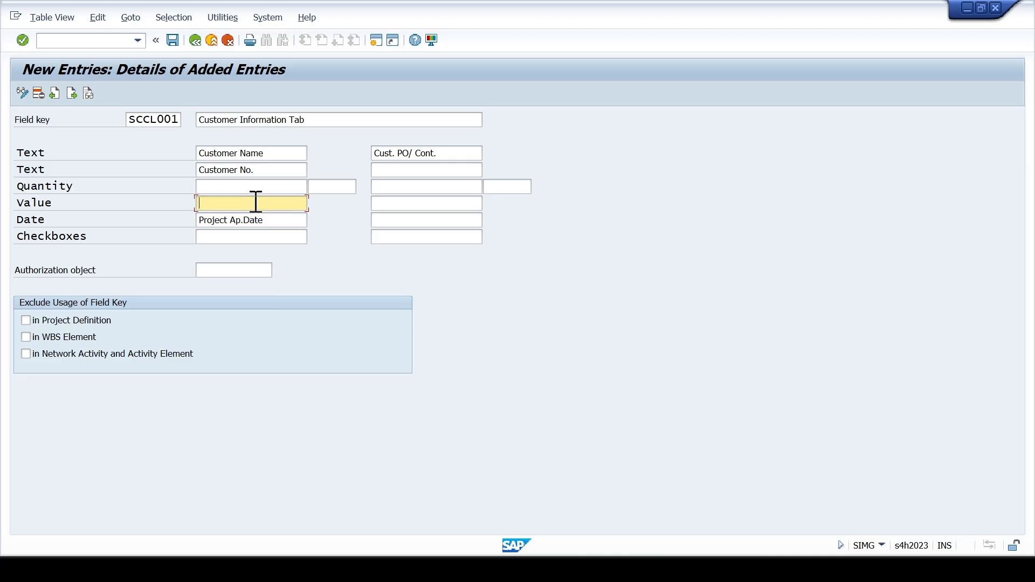
{"action": "type", "text": "Sales Pro"}
{"action": "key", "text": "BackSpace"}
{"action": "type", "text": "ices"}
- Check the checkbox entries in the Excel list and label the two SAP checkboxes as Sales Order and Quotation
{"action": "left_click", "coordinate": [593, 569]}
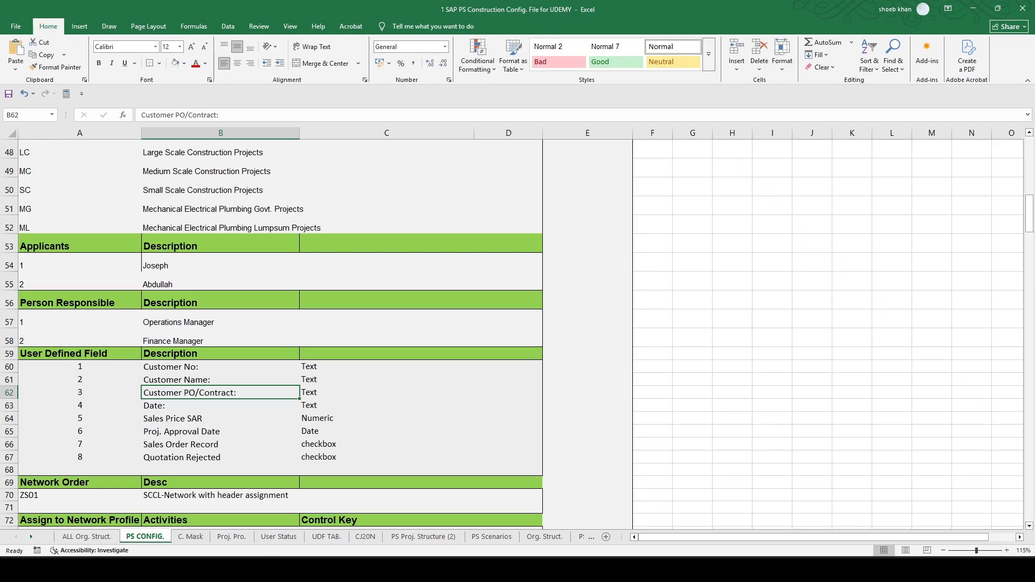
{"action": "left_click", "coordinate": [593, 570]}
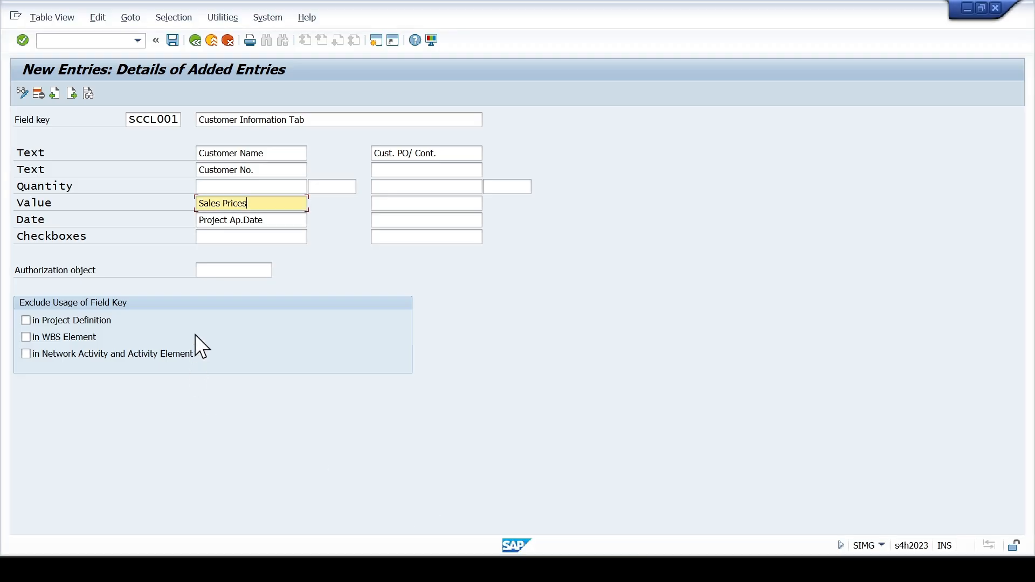
{"action": "left_click", "coordinate": [238, 238]}
{"action": "type", "text": "Sa"}
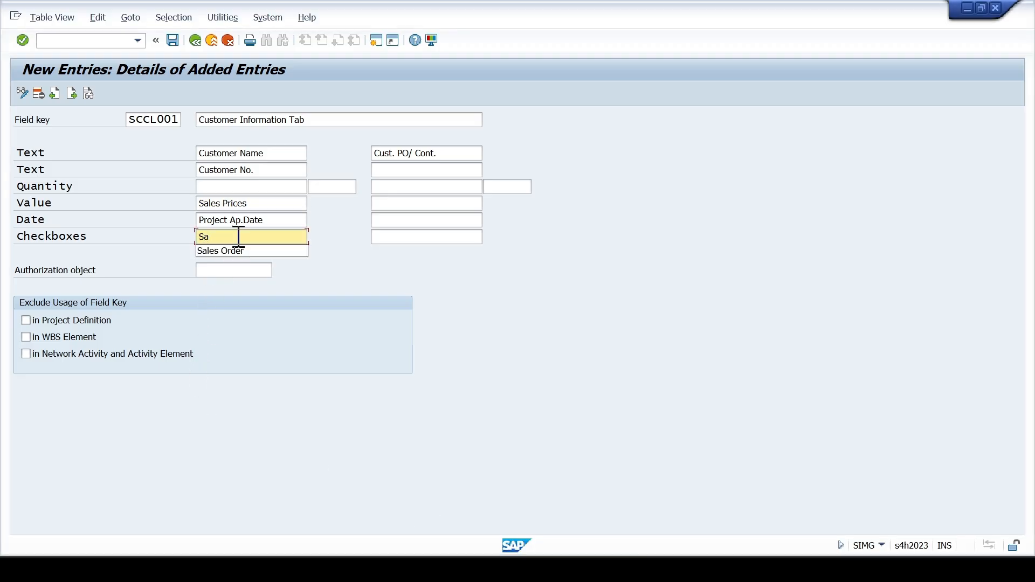
{"action": "key", "text": "Down"}
{"action": "key", "text": "Return"}
{"action": "key", "text": "Tab"}
{"action": "key", "text": "Down"}
{"action": "key", "text": "Return"}
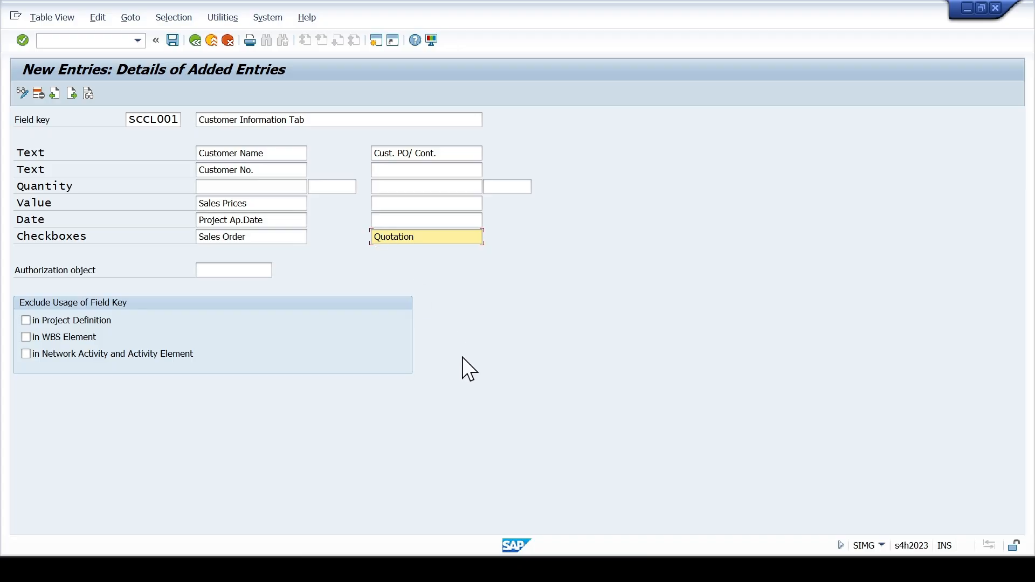
- Compare the labels with the Excel list, save field key SCCL001, and return to the IMG structure
{"action": "left_click", "coordinate": [612, 570]}
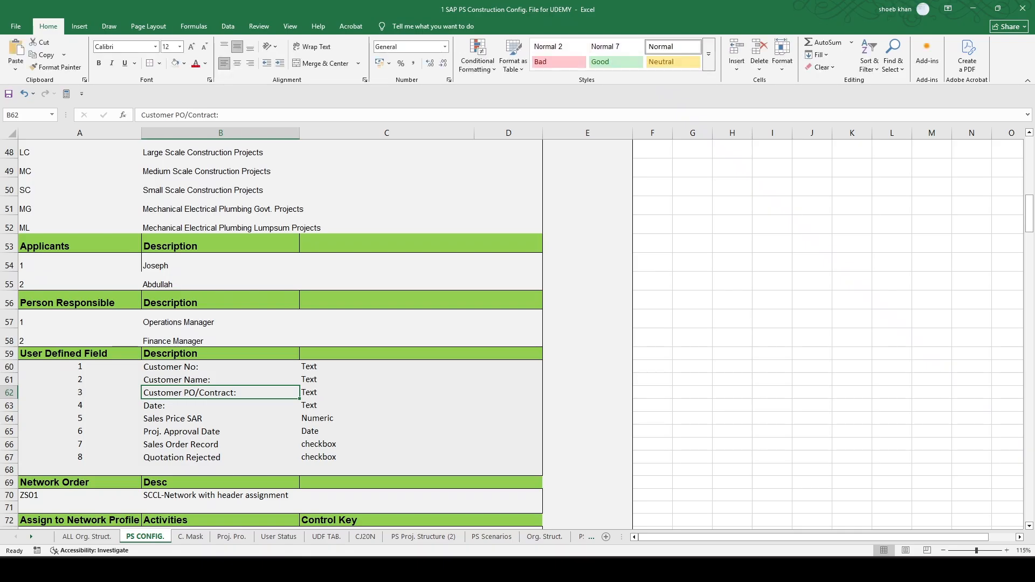
{"action": "left_click", "coordinate": [607, 569]}
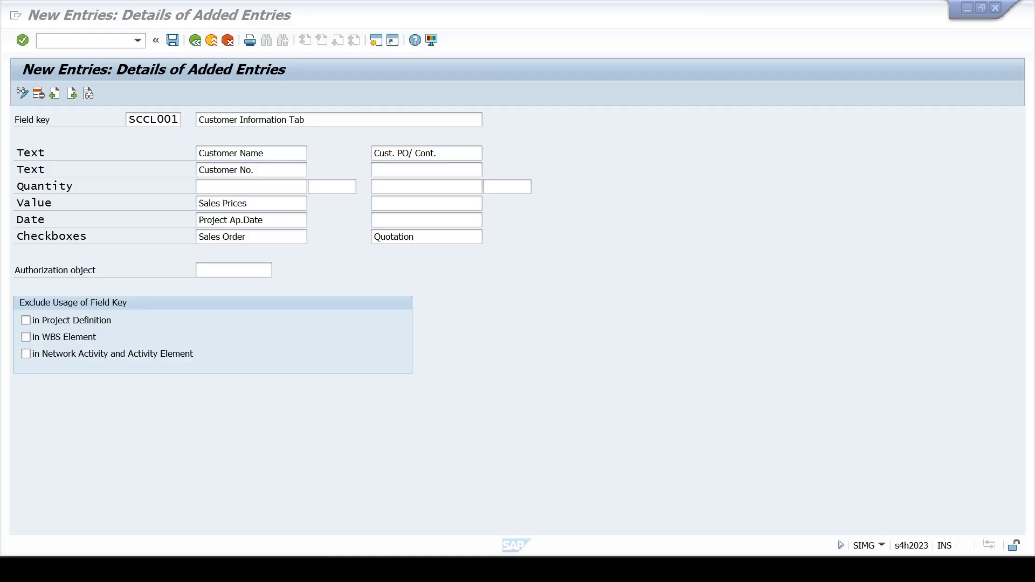
{"action": "left_click", "coordinate": [173, 40]}
{"action": "left_click", "coordinate": [358, 253]}
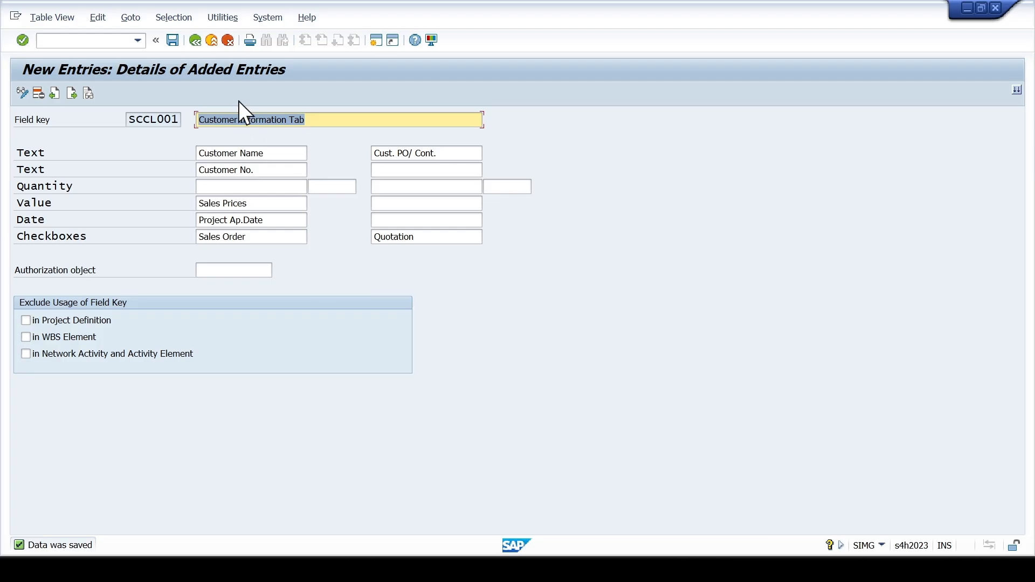
{"action": "left_click", "coordinate": [228, 41]}
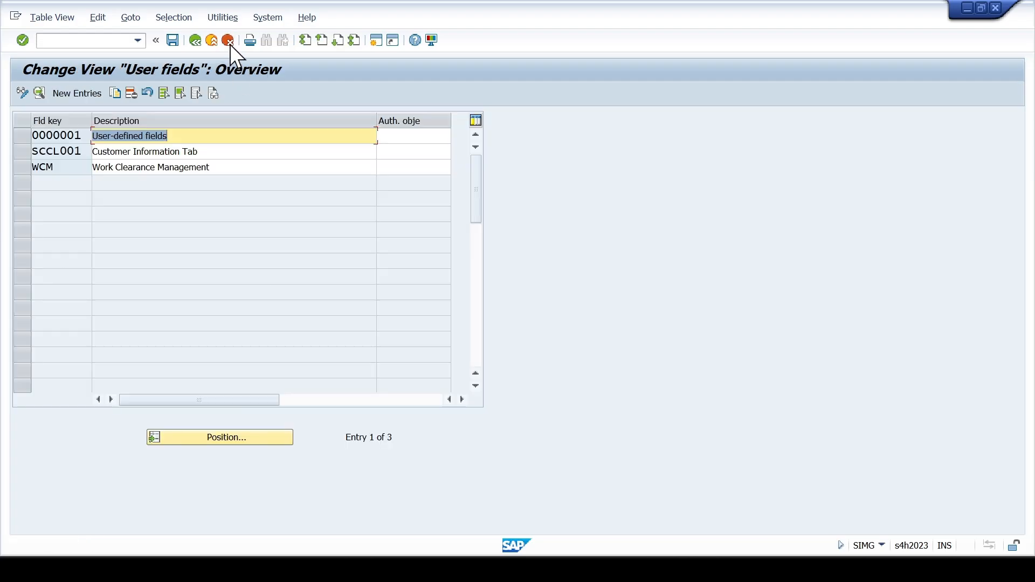
{"action": "left_click", "coordinate": [229, 40]}
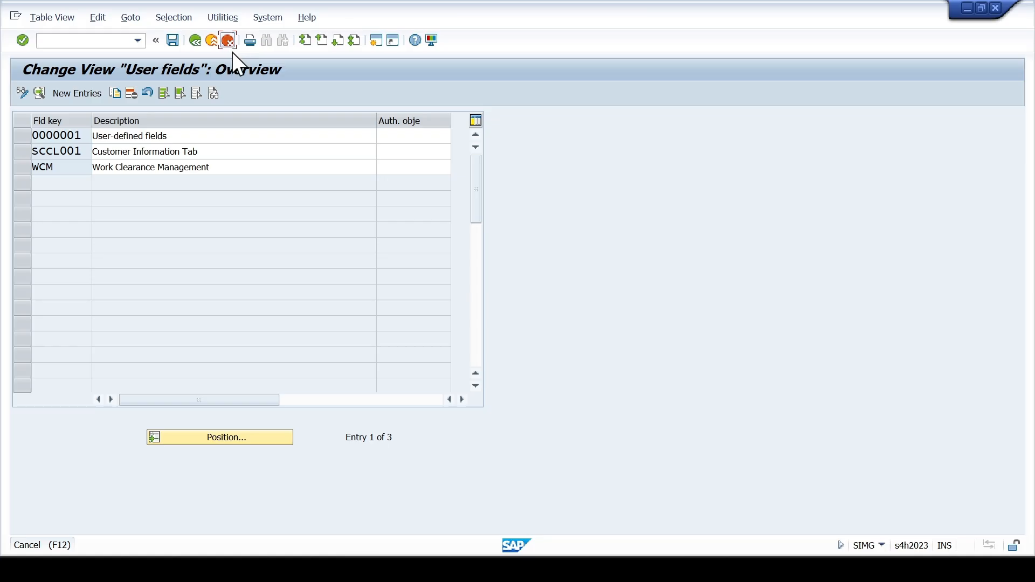
{"action": "left_click", "coordinate": [229, 41]}
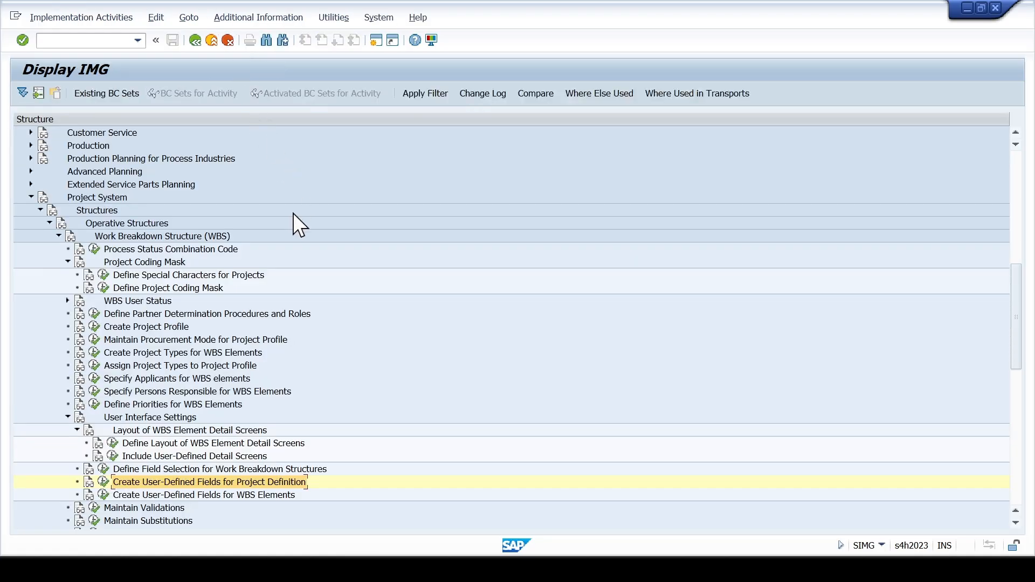
- View the user-defined fields activities for WBS Elements and for Project Definition, returning to the IMG structure from each
{"action": "left_click", "coordinate": [199, 492]}
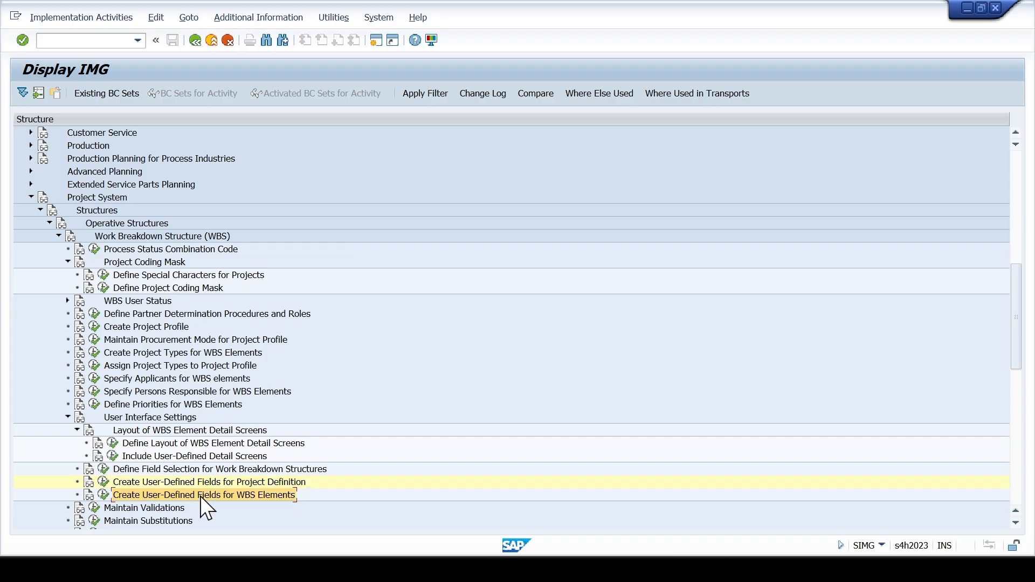
{"action": "left_click", "coordinate": [102, 495]}
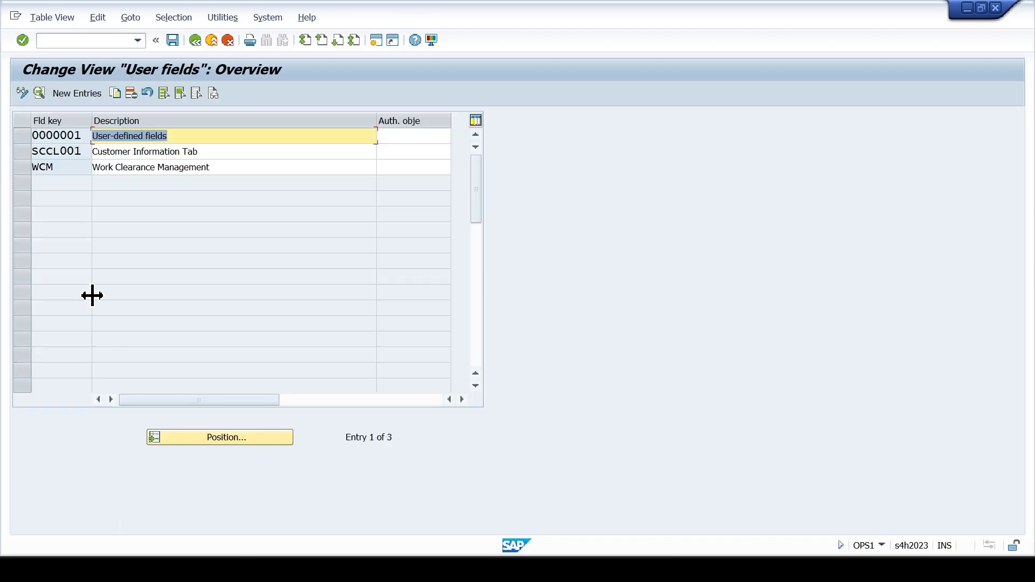
{"action": "left_click", "coordinate": [228, 45]}
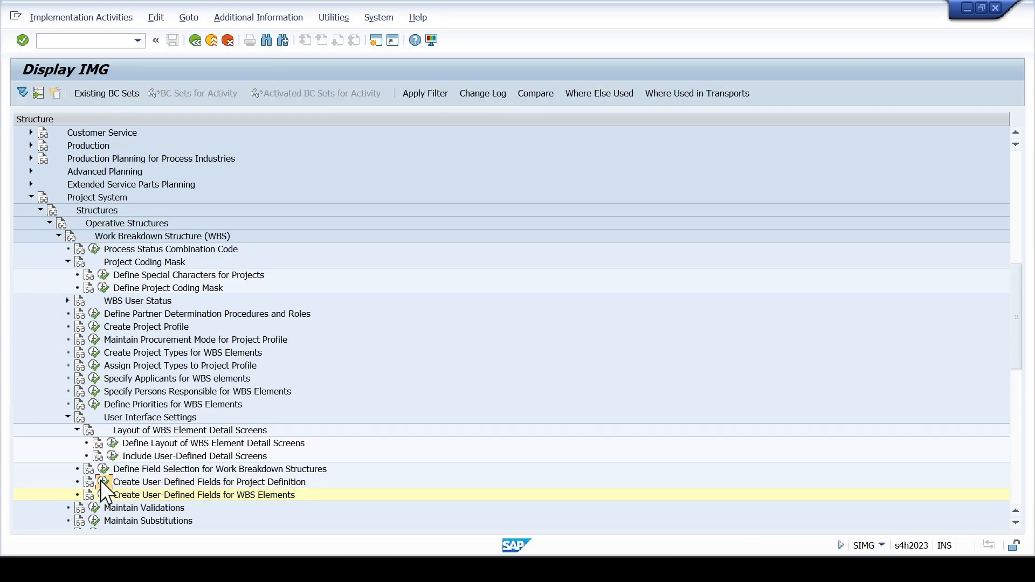
{"action": "left_click", "coordinate": [102, 481]}
{"action": "left_click", "coordinate": [228, 41]}
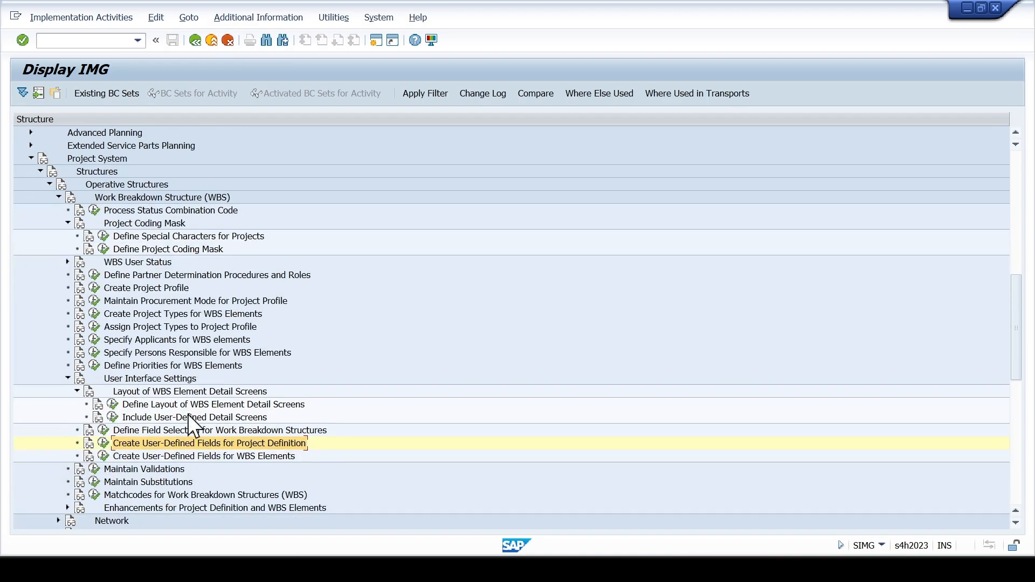
- Collapse the User Interface Settings node and view the activities under Enhancements for Project Definition and WBS Elements
{"action": "left_click", "coordinate": [77, 392]}
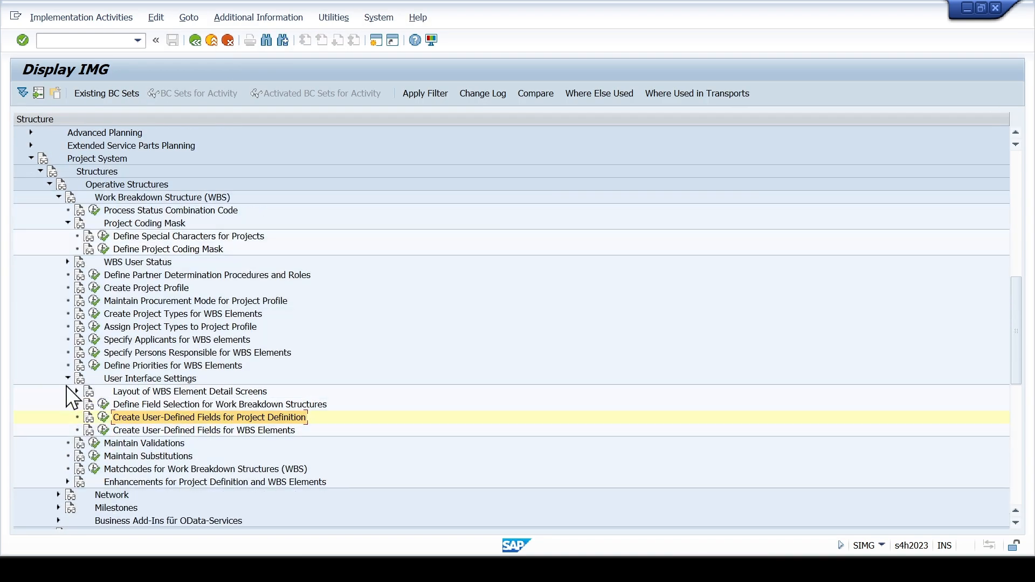
{"action": "left_click", "coordinate": [66, 378]}
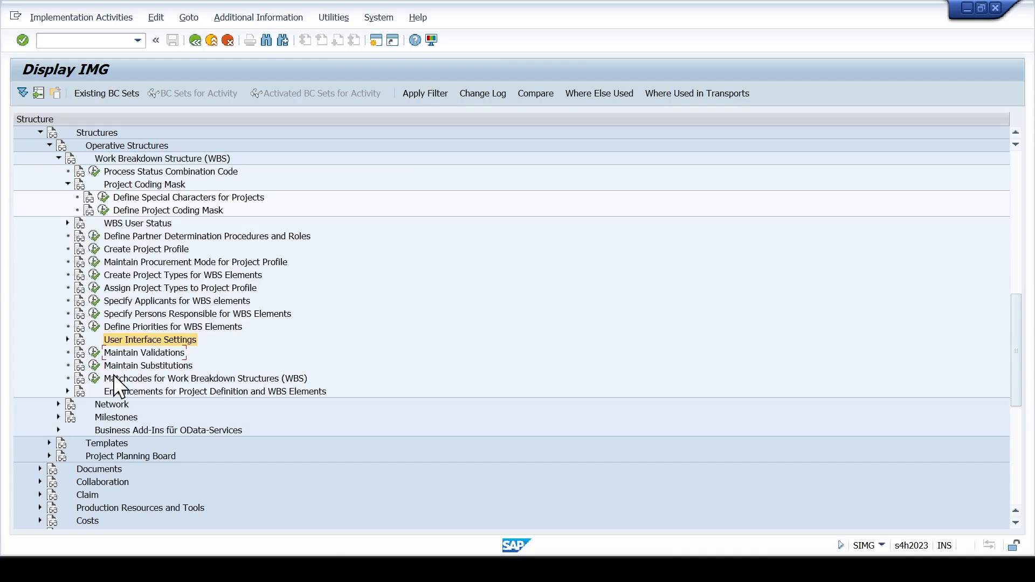
{"action": "left_click", "coordinate": [122, 392]}
{"action": "left_click", "coordinate": [137, 379]}
{"action": "left_click", "coordinate": [136, 393]}
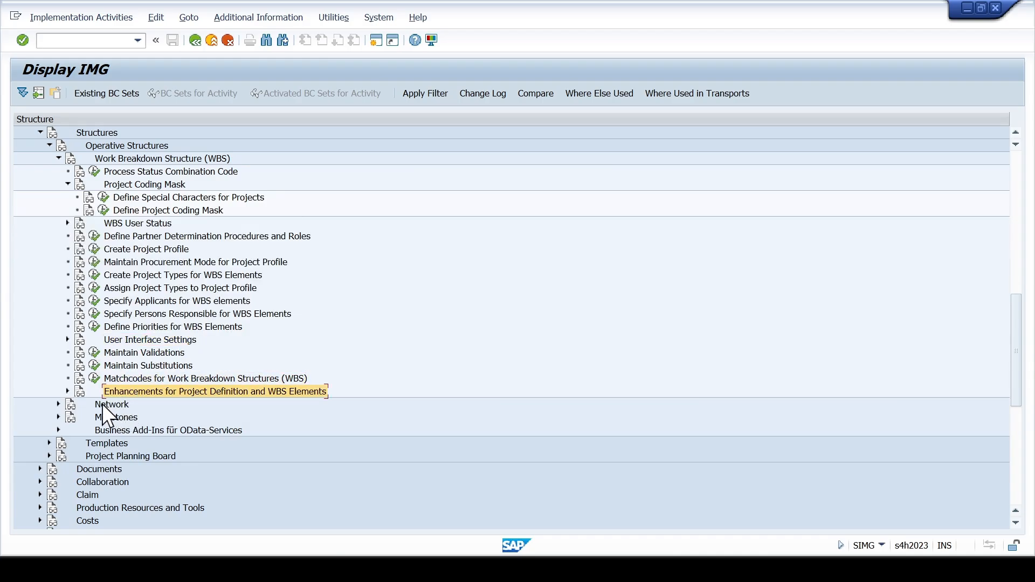
{"action": "left_click", "coordinate": [67, 391]}
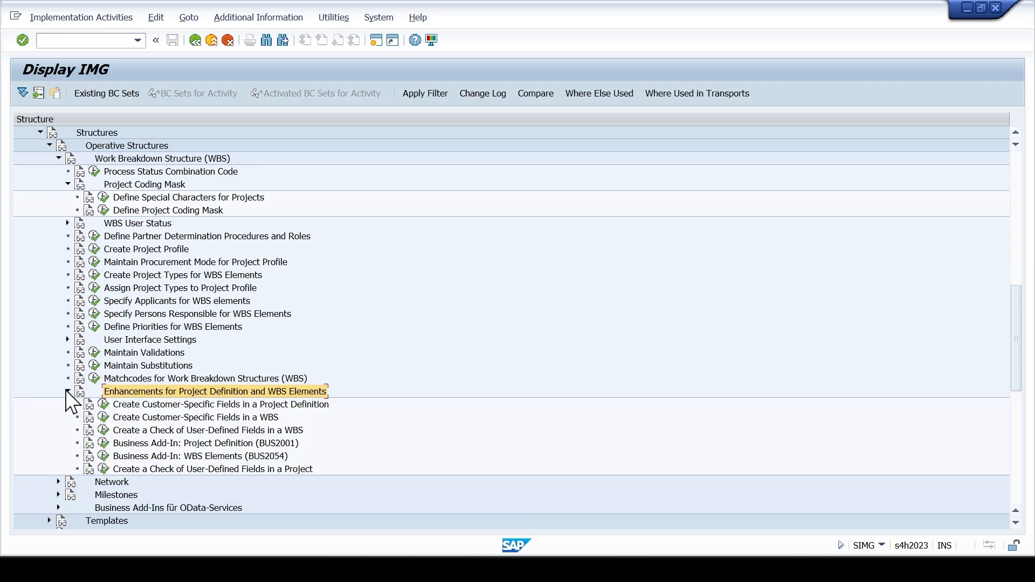
{"action": "left_click", "coordinate": [67, 391]}
- Expand Network and its Network User Status node, and open the status profile activity
{"action": "left_click", "coordinate": [59, 405]}
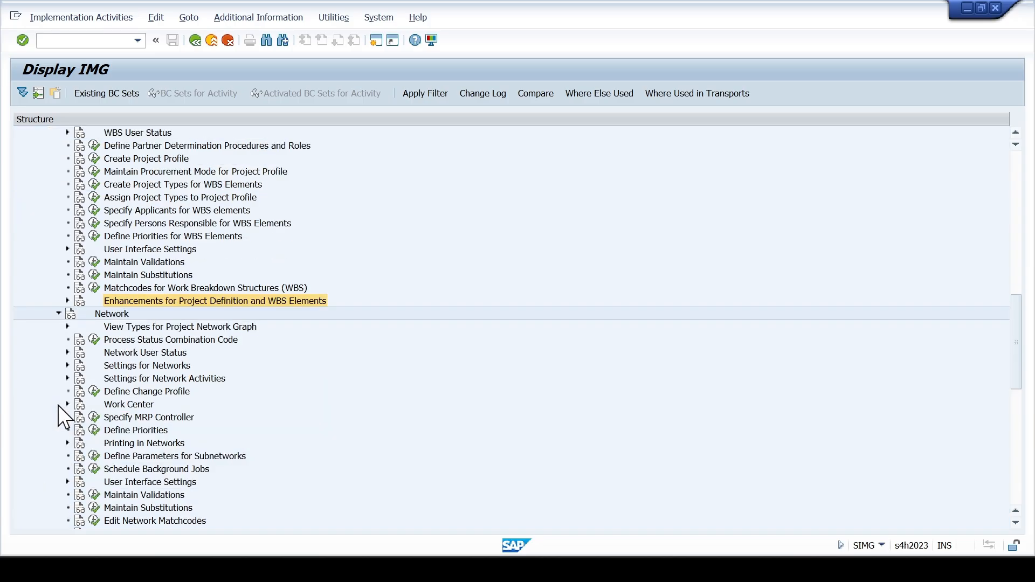
{"action": "scroll", "coordinate": [130, 350], "scroll_direction": "down", "scroll_amount": 1}
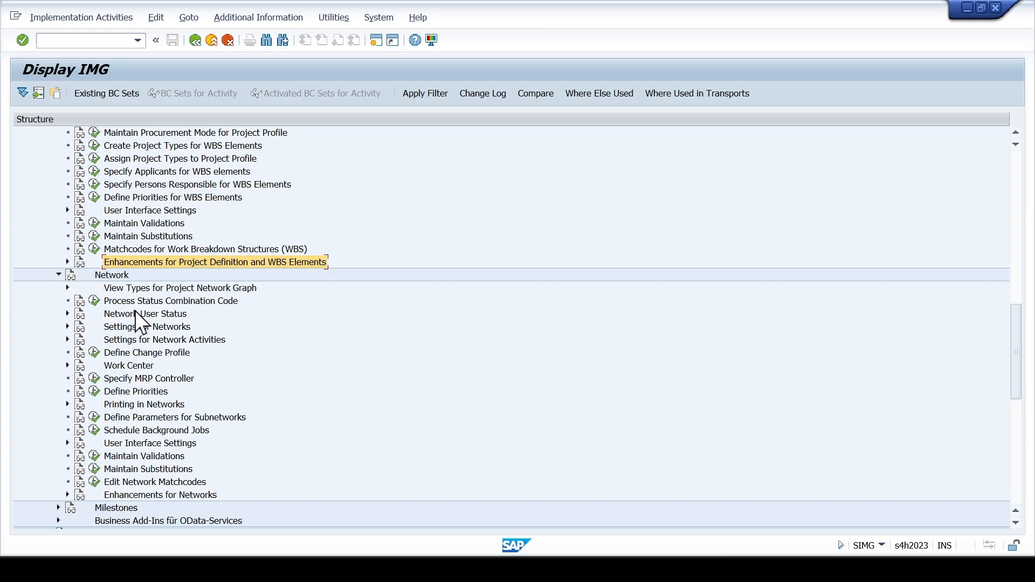
{"action": "left_click", "coordinate": [112, 312]}
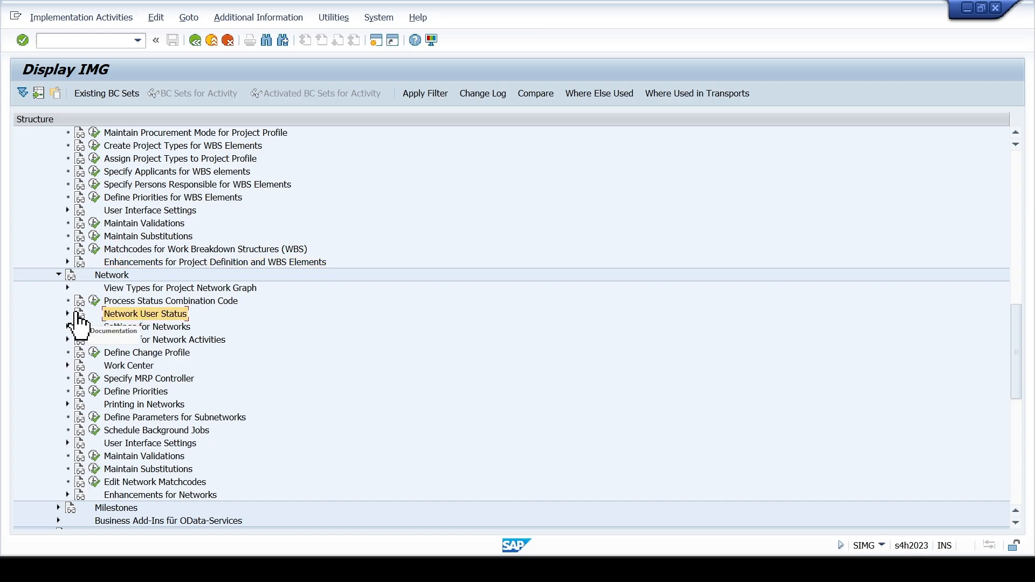
{"action": "left_click", "coordinate": [68, 314]}
{"action": "left_click", "coordinate": [125, 327]}
{"action": "left_click", "coordinate": [102, 326]}
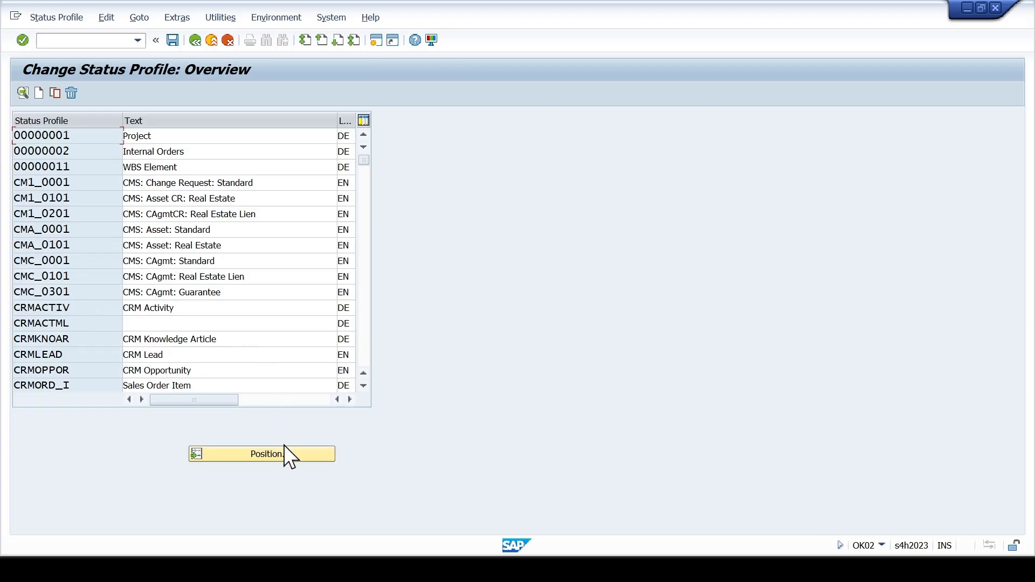
- Find status profile SCCL0001 in the list, review its user statuses, and return to the status profile overview
{"action": "left_click", "coordinate": [363, 352]}
{"action": "left_click", "coordinate": [364, 352]}
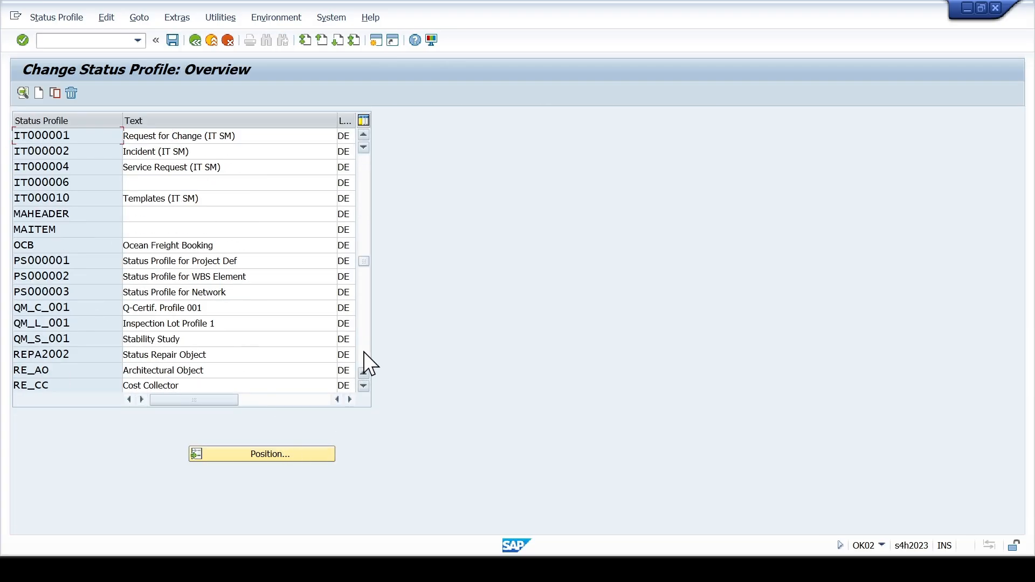
{"action": "left_click", "coordinate": [363, 352]}
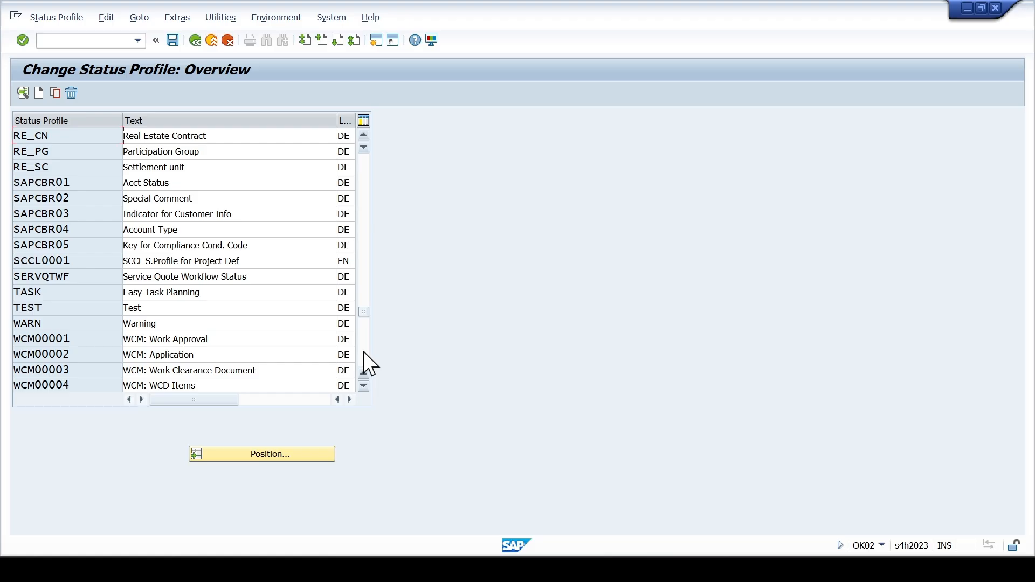
{"action": "double_click", "coordinate": [130, 263]}
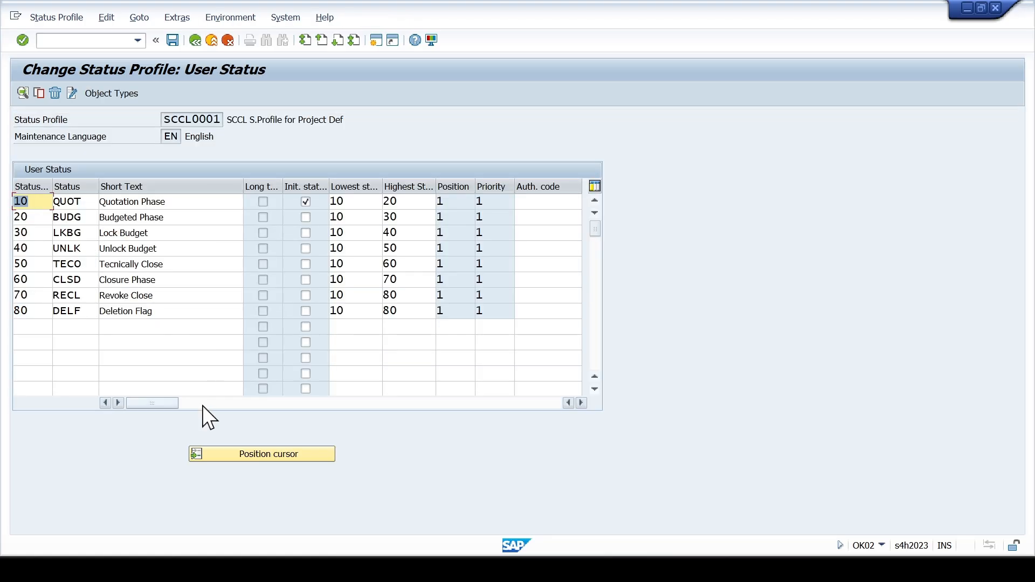
{"action": "left_click", "coordinate": [223, 39]}
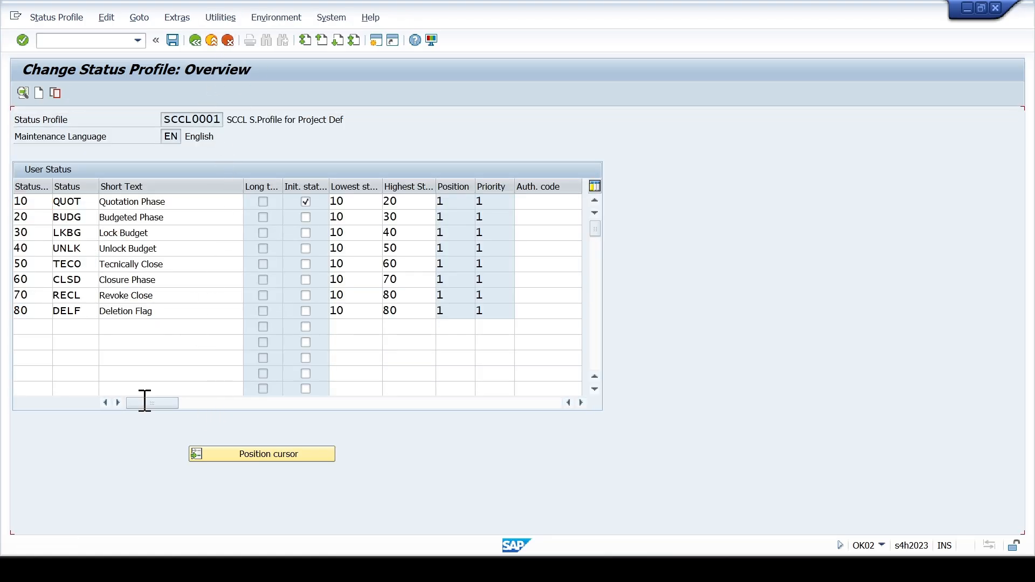
- Return to the IMG structure, expand Settings for Networks, and open the network types maintenance activity
{"action": "left_click", "coordinate": [227, 40]}
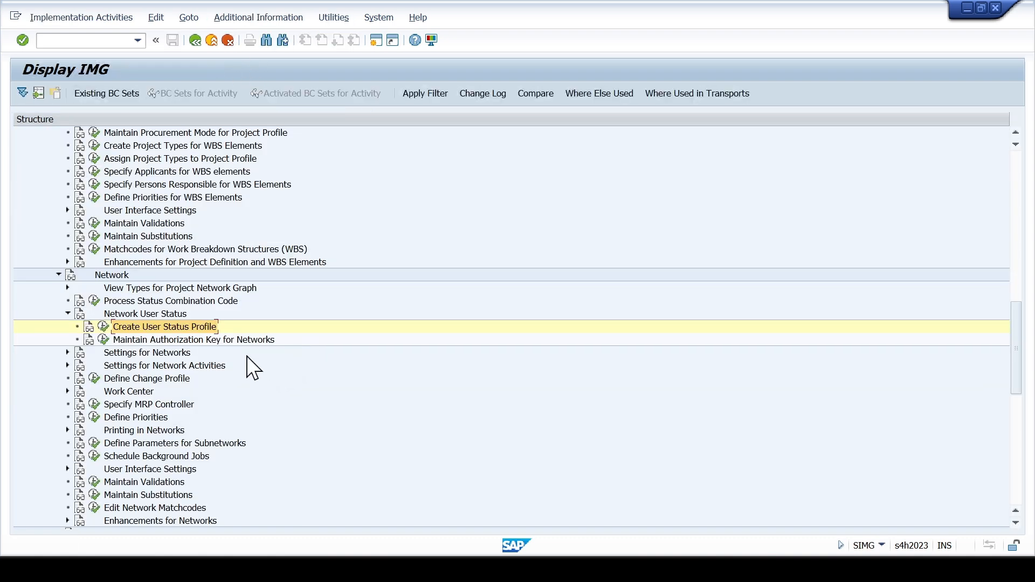
{"action": "left_click", "coordinate": [183, 338]}
{"action": "left_click", "coordinate": [67, 352]}
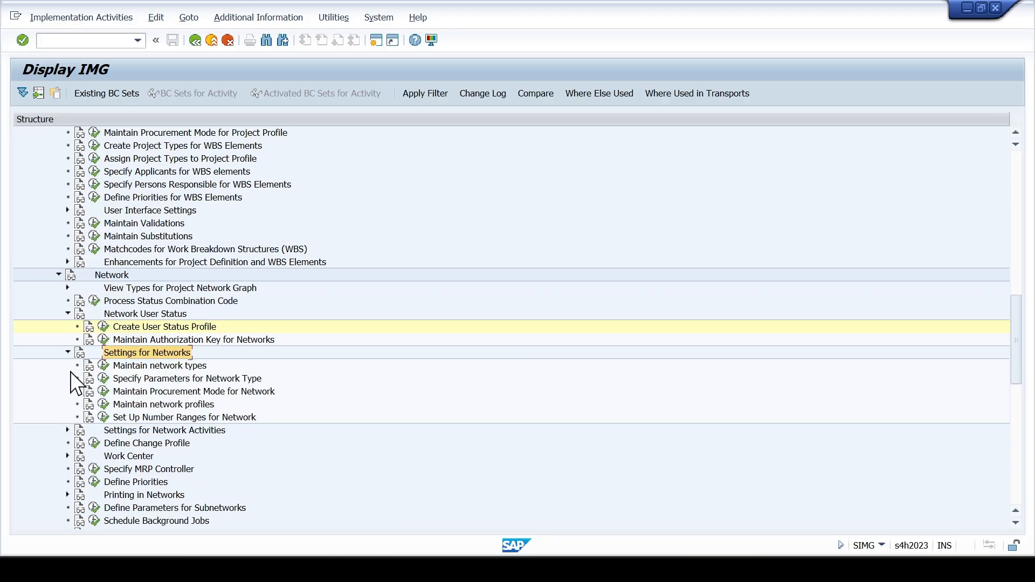
{"action": "left_click", "coordinate": [103, 365]}
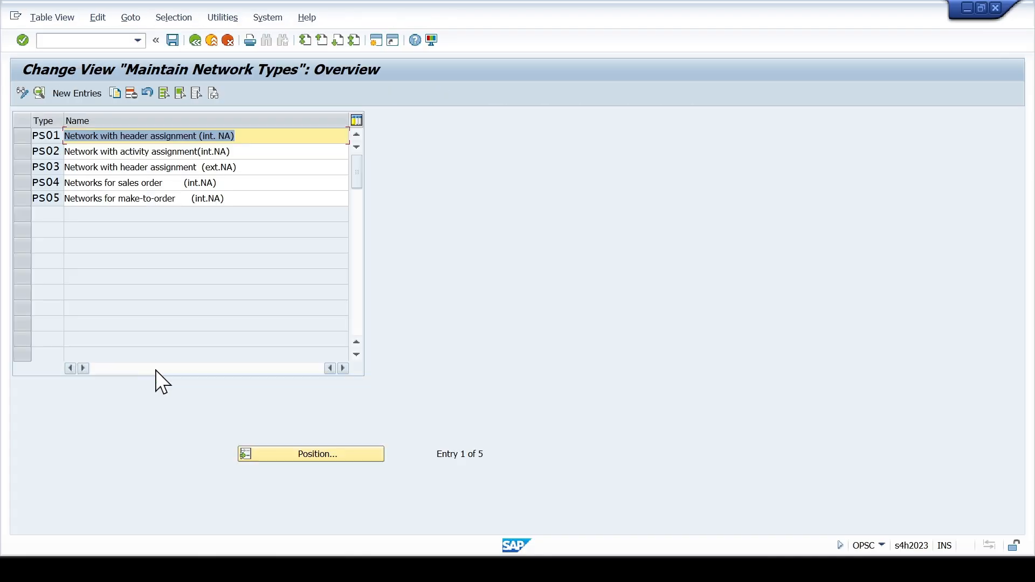
- Copy network type PS02, Network with activity assignment (int.NA), as new order type ZS02
{"action": "left_click", "coordinate": [123, 153]}
{"action": "left_click", "coordinate": [25, 153]}
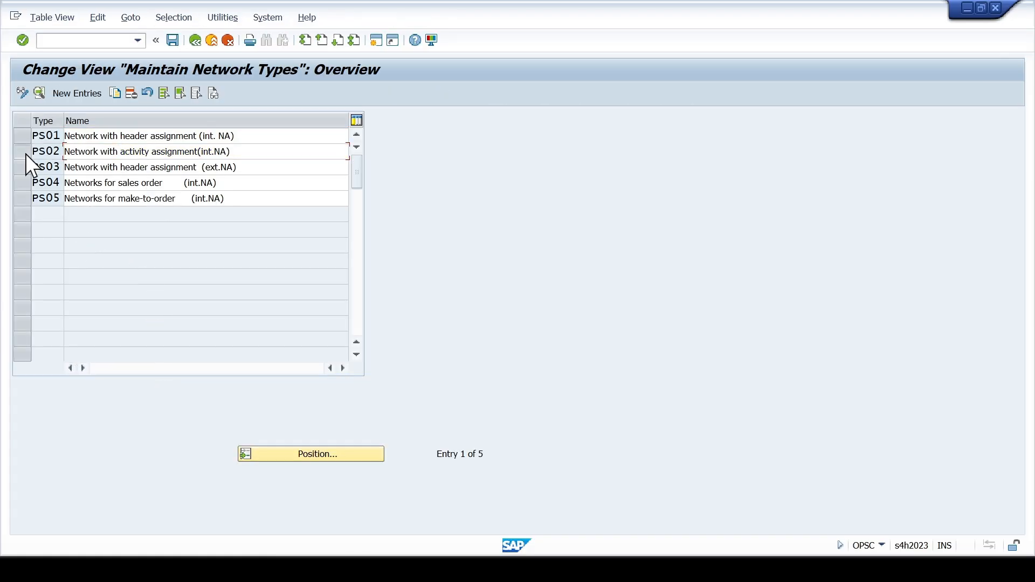
{"action": "left_click", "coordinate": [113, 94]}
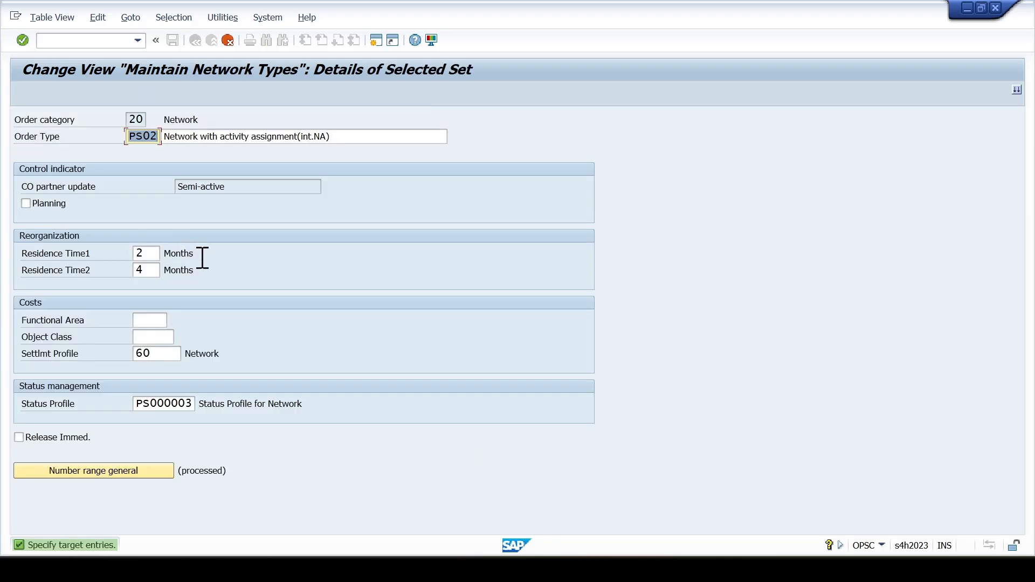
{"action": "key", "text": "Left"}
{"action": "key", "text": "shift+Right"}
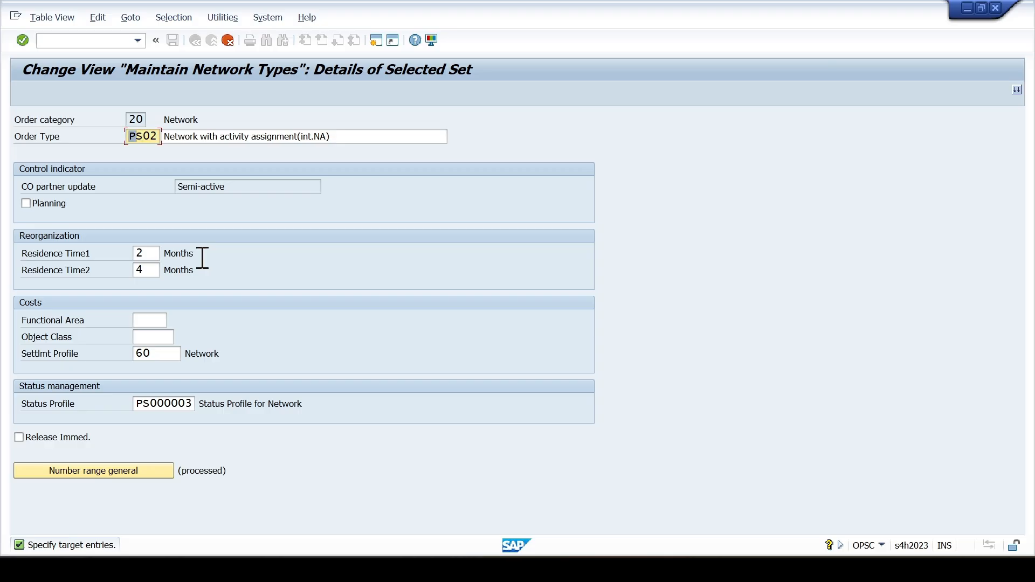
{"action": "type", "text": "Z"}
{"action": "left_click", "coordinate": [347, 138]}
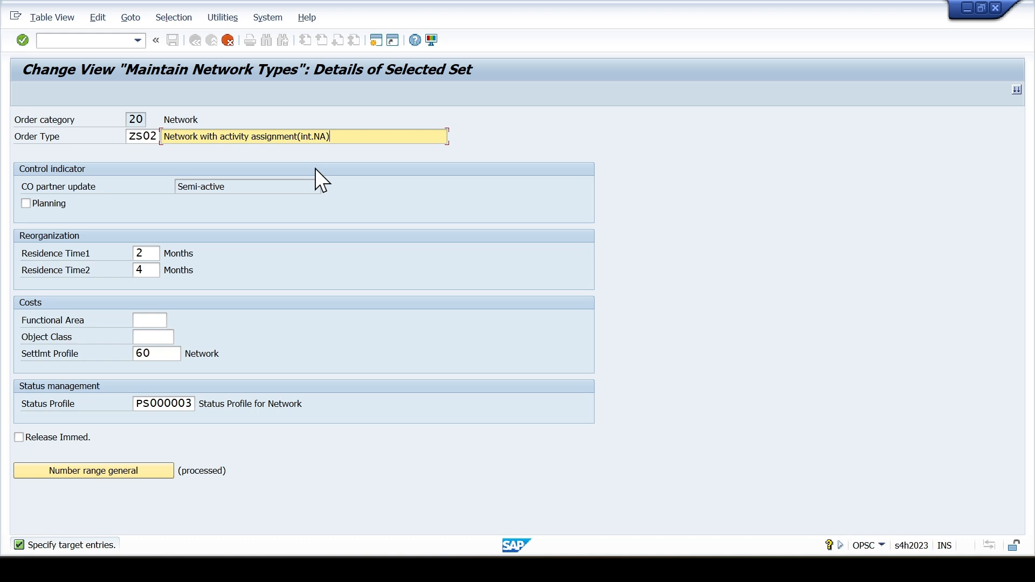
{"action": "key", "text": "Return"}
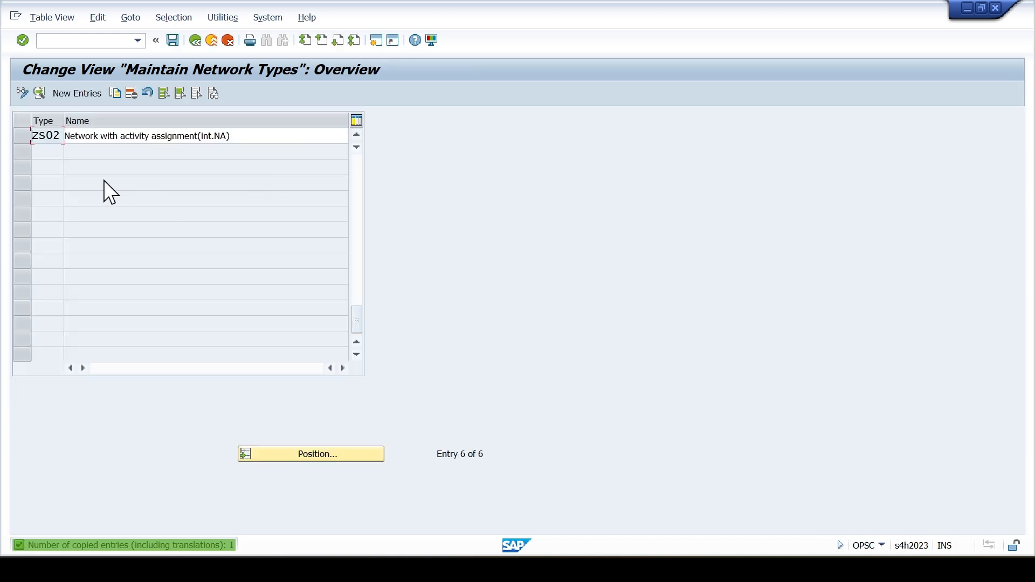
- Save network type ZS02 under the SCCL:PS Enterprise Structure Configurations request and return to the IMG structure
{"action": "key", "text": "ctrl+s"}
{"action": "left_click", "coordinate": [352, 256]}
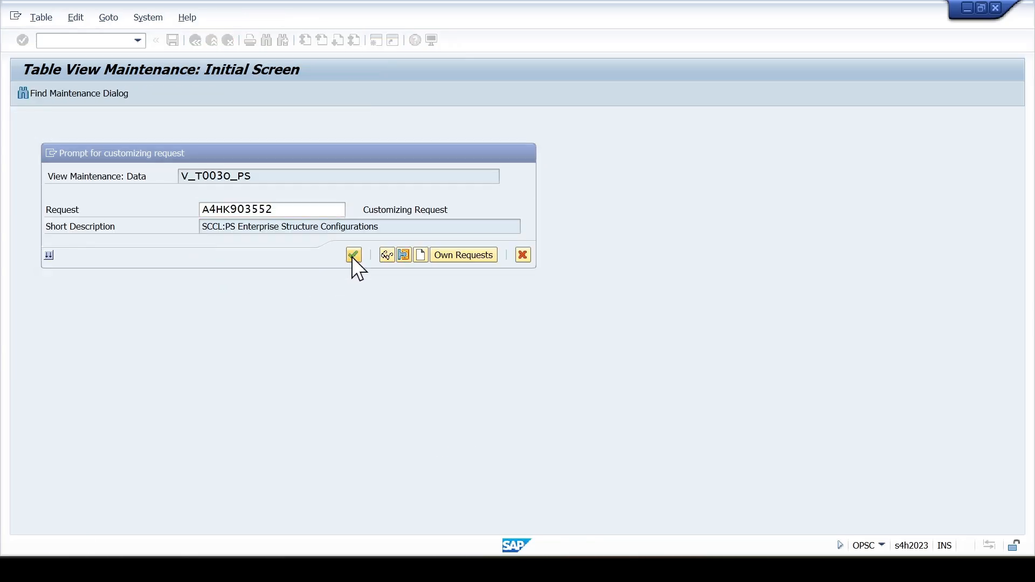
{"action": "left_click", "coordinate": [229, 40]}
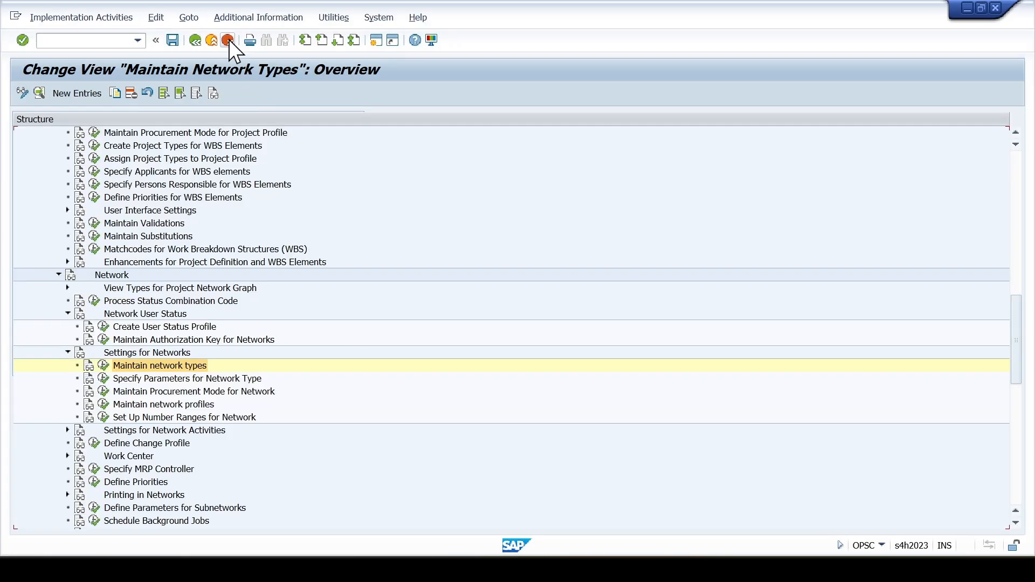
- In the network type parameters, copy the plant 0001 entry for PS02 to plant SC01 with network type ZS02
{"action": "left_click", "coordinate": [104, 379]}
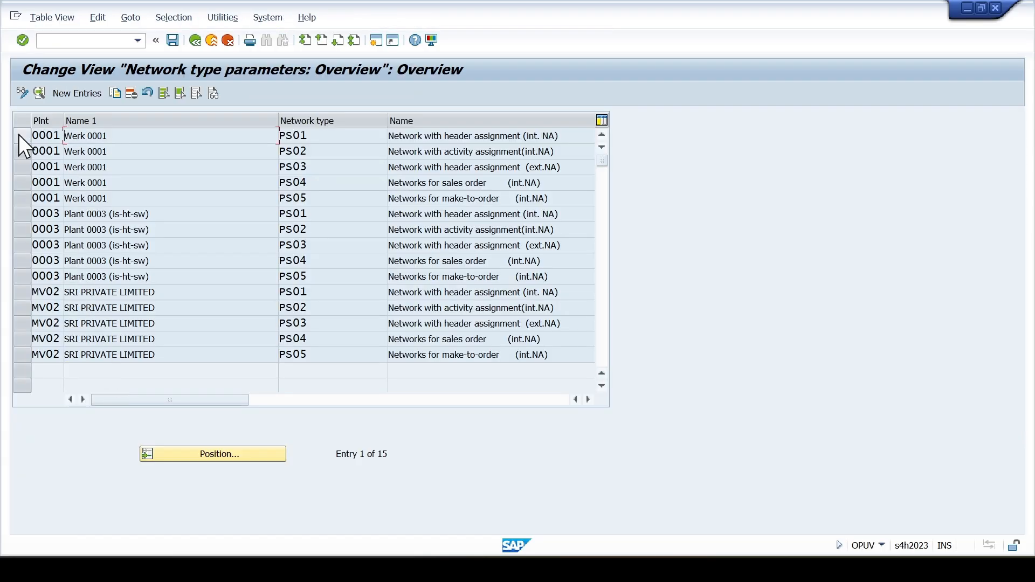
{"action": "left_click", "coordinate": [18, 153]}
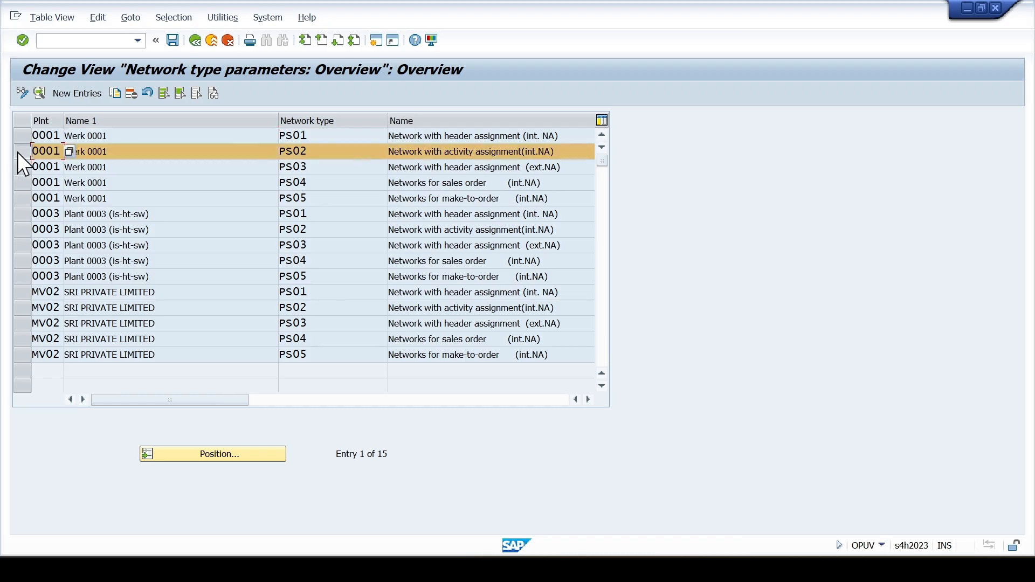
{"action": "left_click", "coordinate": [120, 96]}
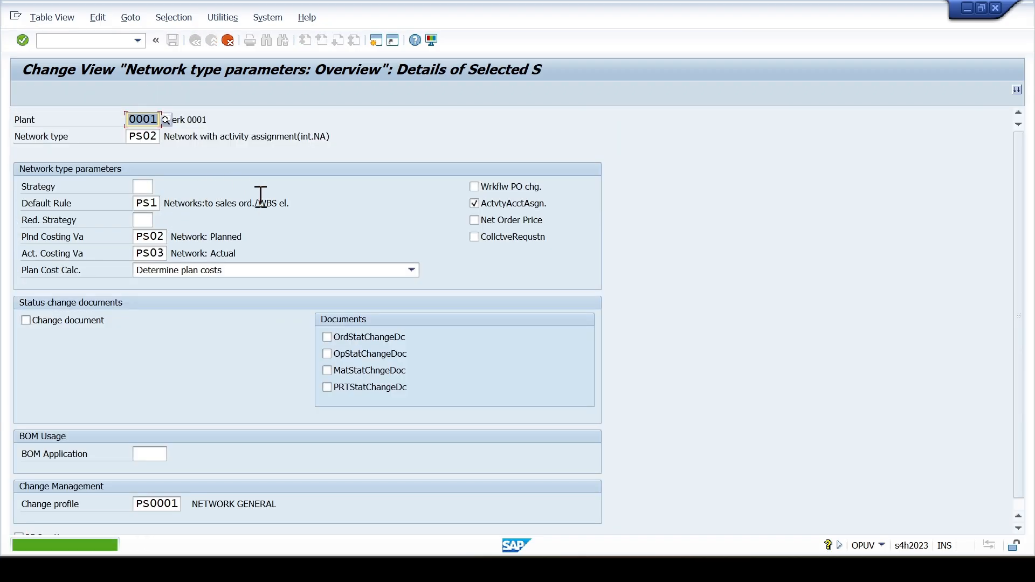
{"action": "key", "text": "BackSpace"}
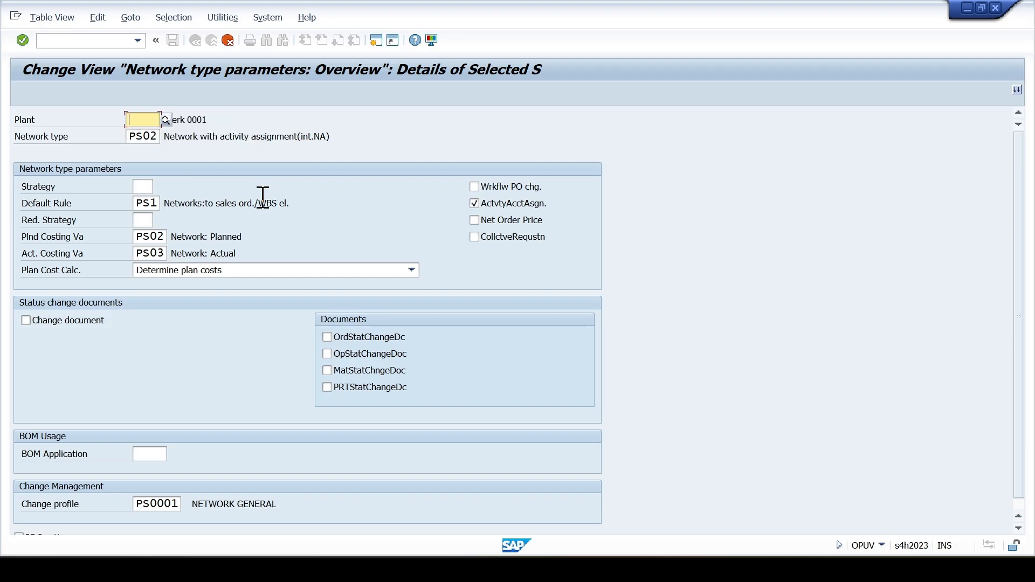
{"action": "type", "text": "SC"}
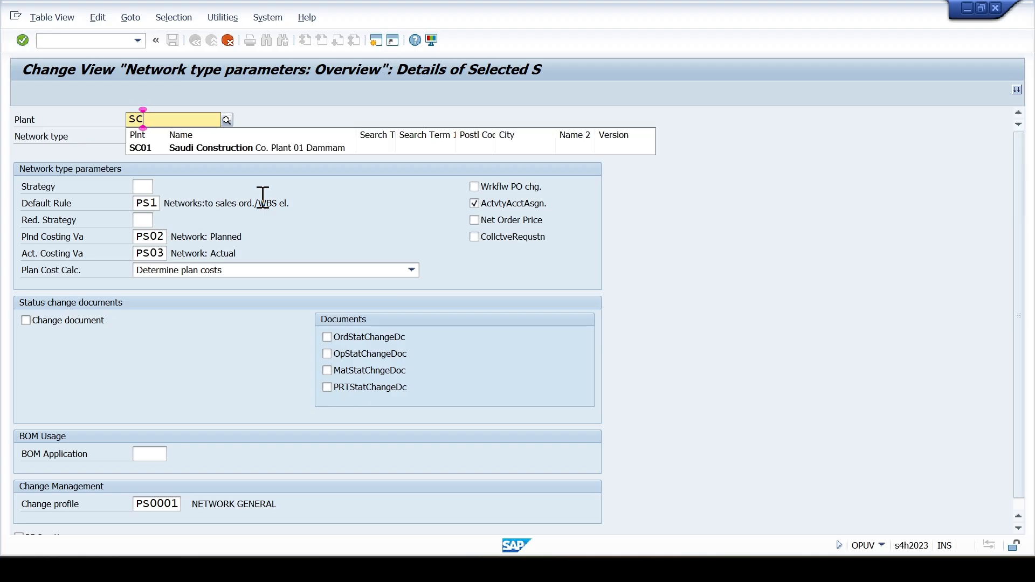
{"action": "left_click", "coordinate": [254, 153]}
{"action": "left_click_drag", "start_coordinate": [136, 138], "coordinate": [129, 138]}
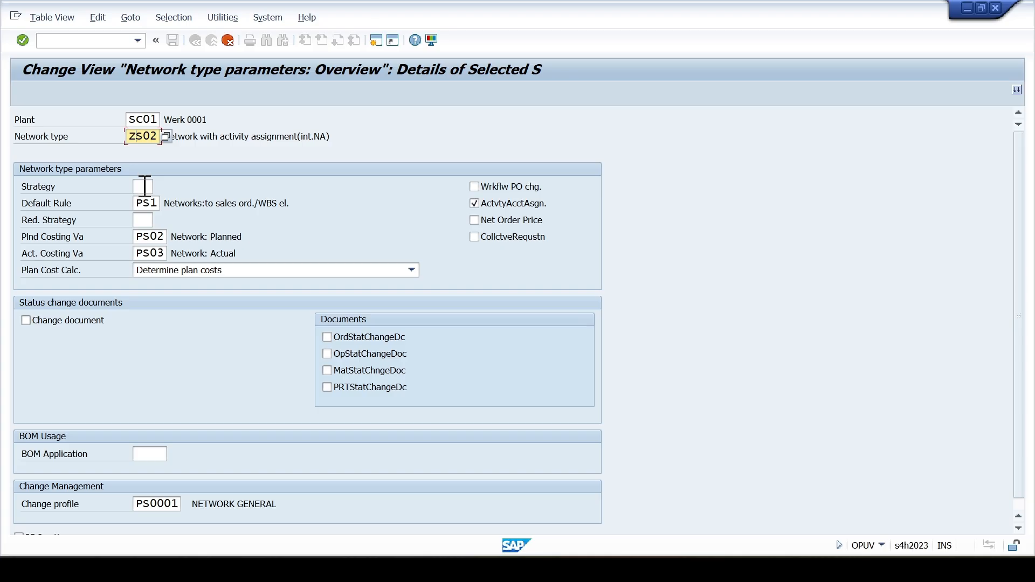
{"action": "left_click", "coordinate": [145, 186]}
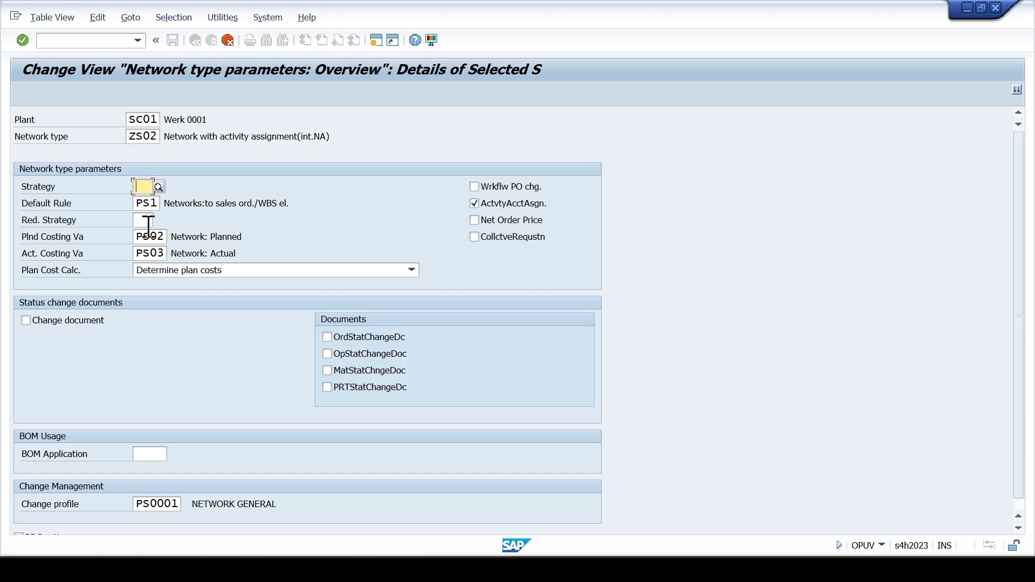
{"action": "key", "text": "Return"}
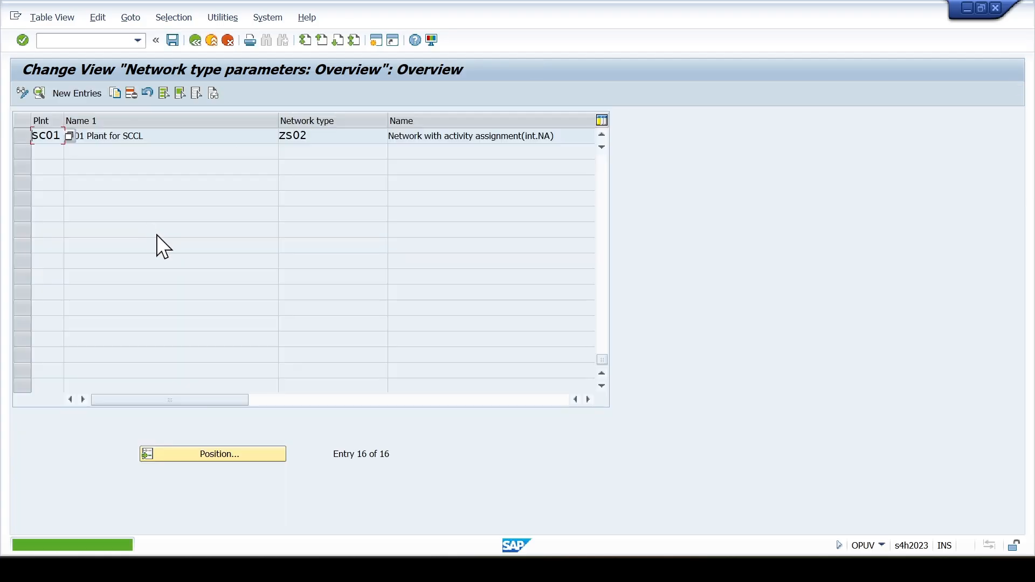
{"action": "left_click", "coordinate": [174, 42]}
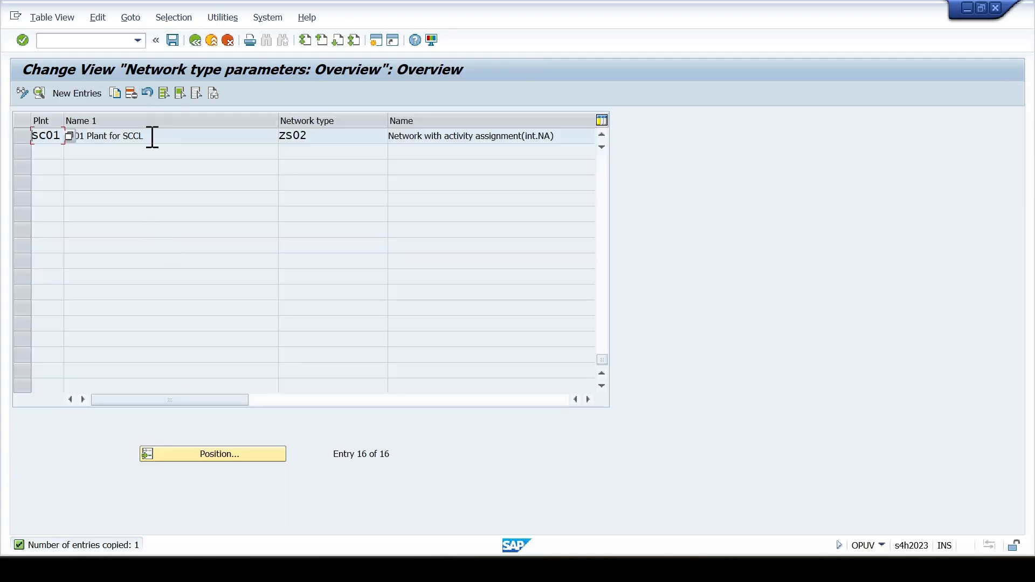
- For SC01/ZS02, enable Change document and the order, operation, material and PRT status change documents
{"action": "double_click", "coordinate": [149, 137]}
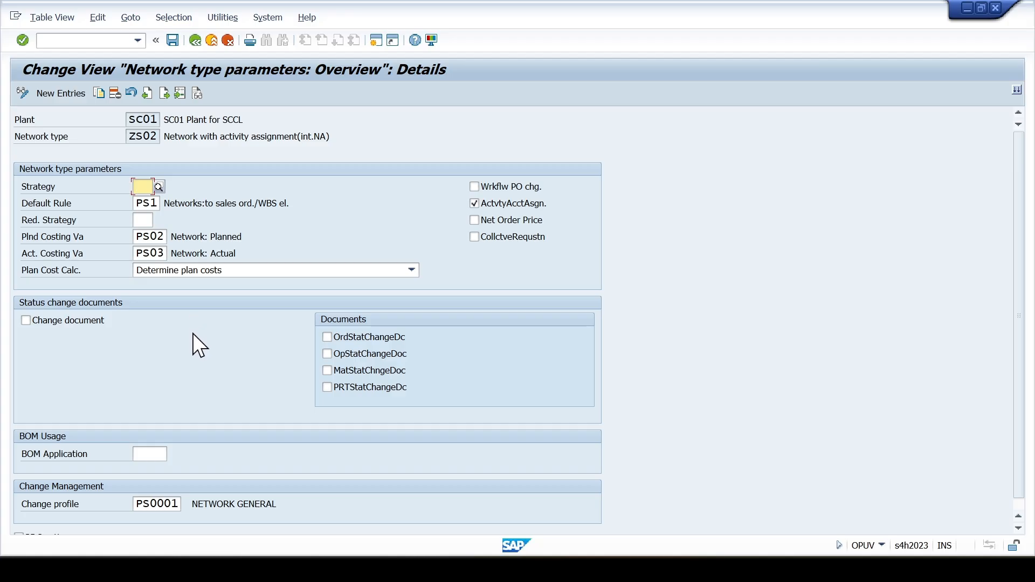
{"action": "left_click", "coordinate": [78, 319]}
{"action": "left_click", "coordinate": [367, 336]}
{"action": "left_click", "coordinate": [365, 353]}
{"action": "left_click", "coordinate": [365, 371]}
{"action": "left_click", "coordinate": [365, 387]}
- Save the network type parameters under the proposed customizing request and return to the IMG structure
{"action": "key", "text": "ctrl+s"}
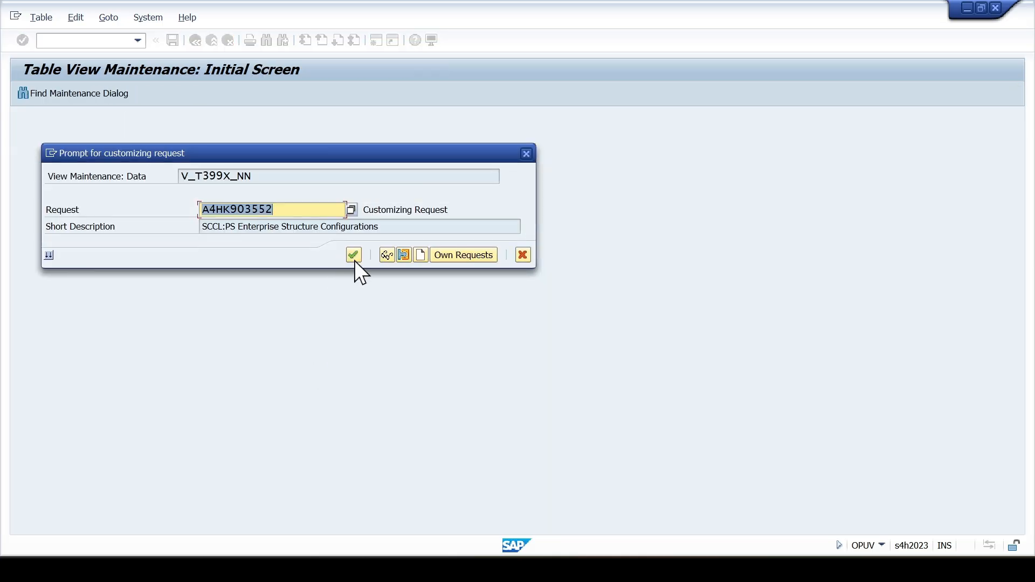
{"action": "left_click", "coordinate": [354, 255]}
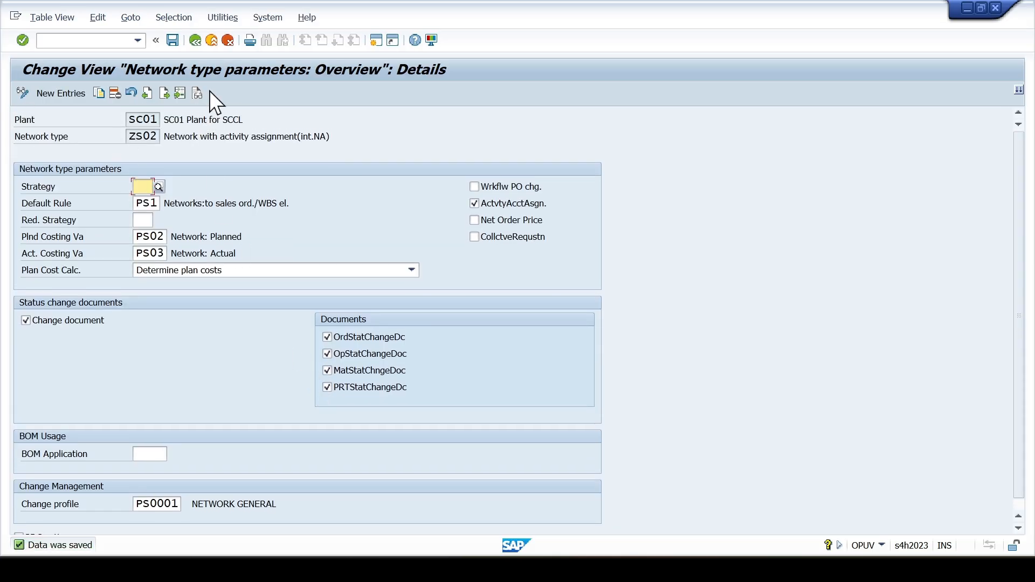
{"action": "left_click", "coordinate": [227, 41]}
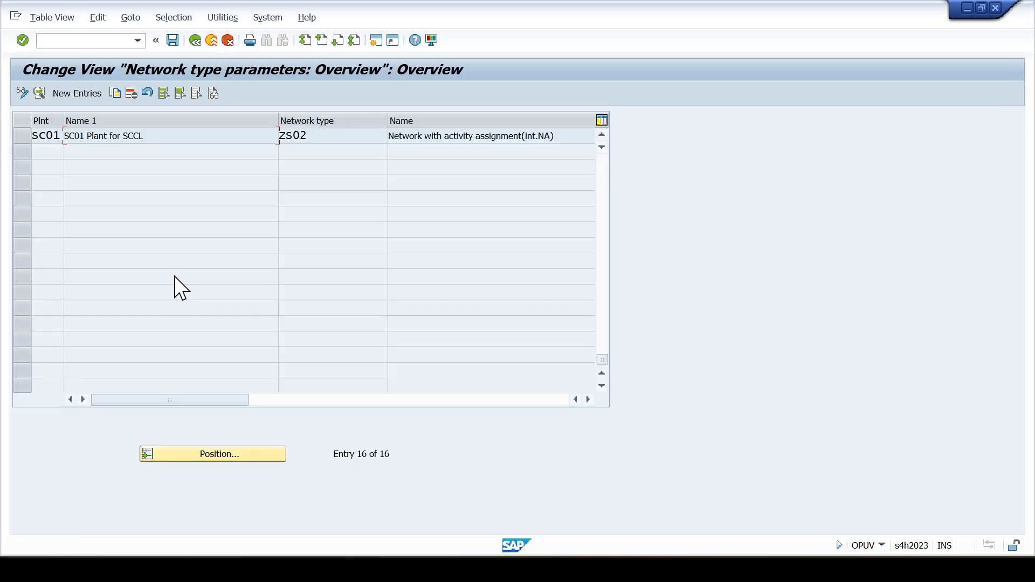
{"action": "left_click", "coordinate": [227, 40]}
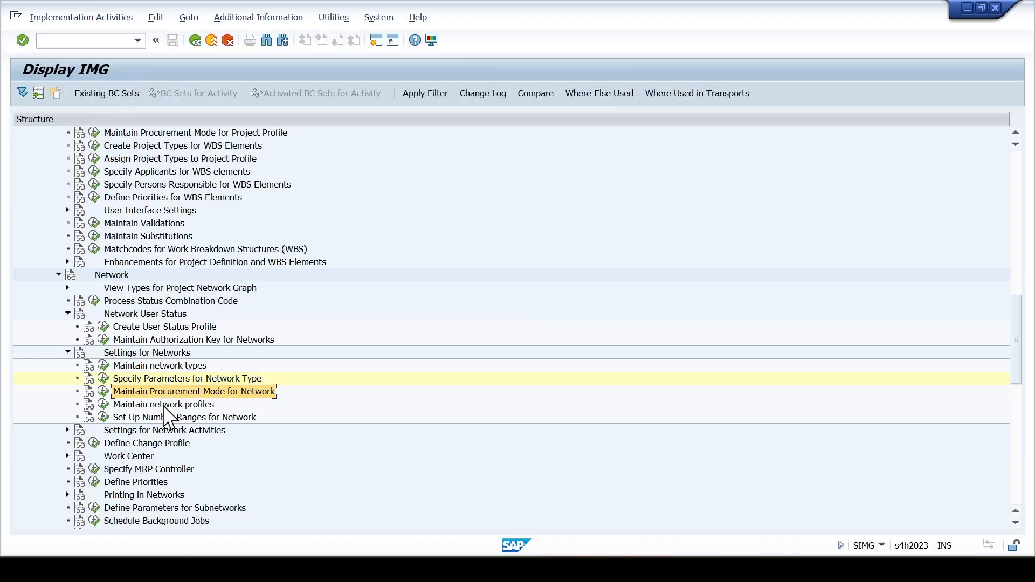
- Review the planner group and MRP controller group fields in network profile 0000001, and return to the IMG structure
{"action": "left_click", "coordinate": [105, 404]}
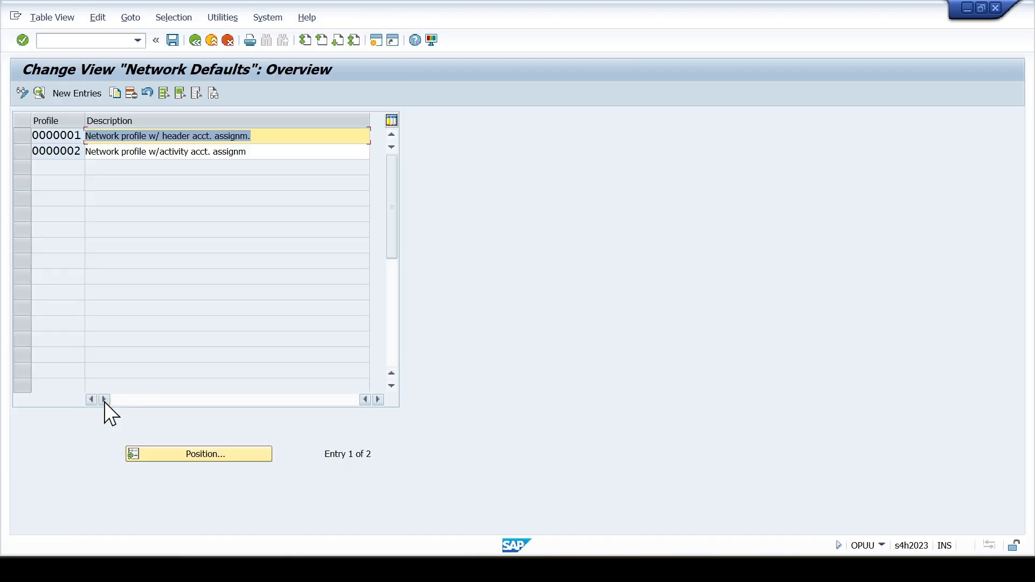
{"action": "double_click", "coordinate": [182, 136]}
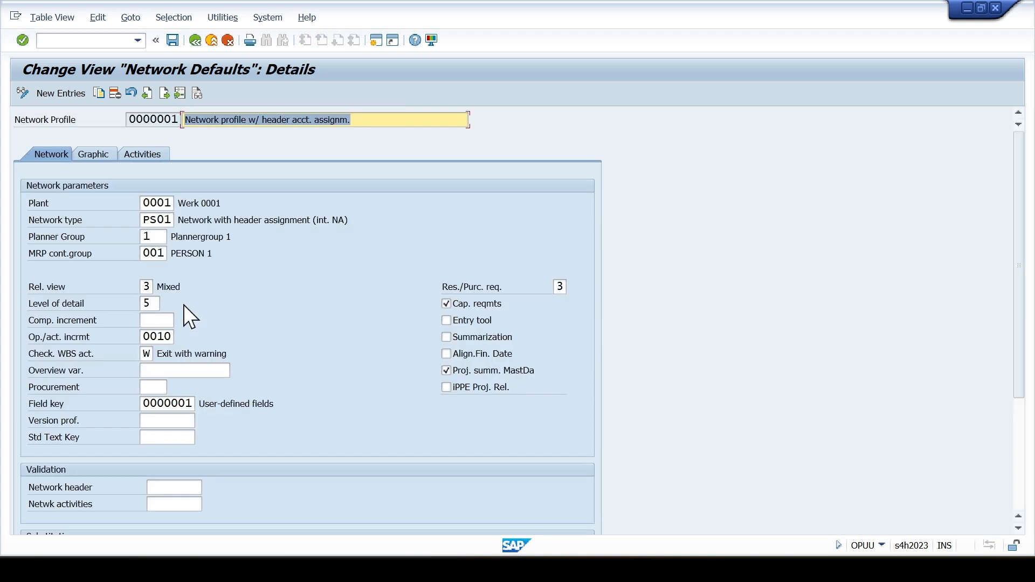
{"action": "left_click", "coordinate": [155, 238]}
{"action": "left_click", "coordinate": [155, 251]}
{"action": "mouse_move", "coordinate": [156, 238]}
{"action": "left_mouse_down"}
{"action": "mouse_move", "coordinate": [142, 238]}
{"action": "mouse_move", "coordinate": [164, 254]}
{"action": "mouse_move", "coordinate": [145, 255]}
{"action": "left_mouse_up"}
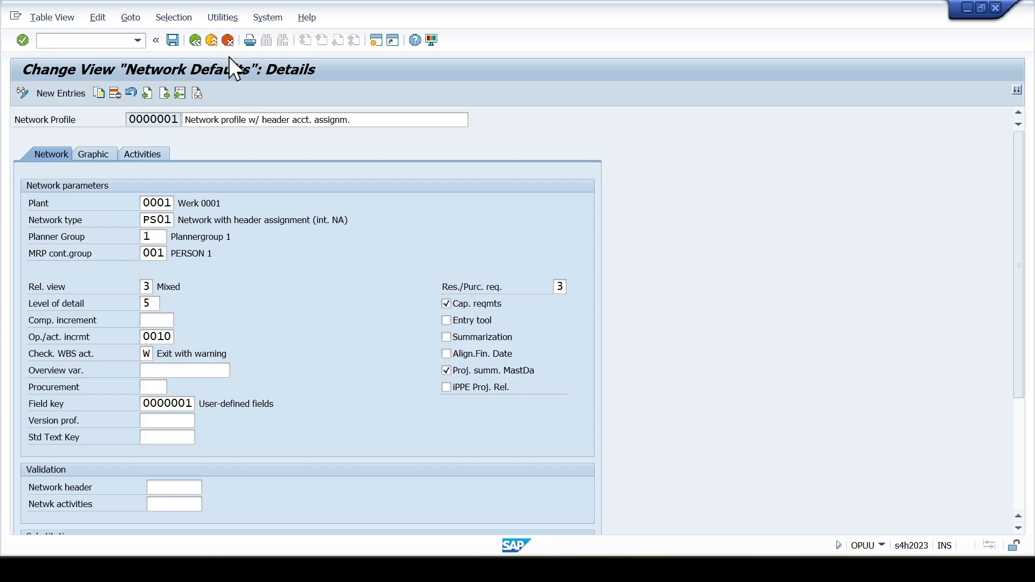
{"action": "left_click", "coordinate": [229, 41]}
{"action": "left_click", "coordinate": [228, 40]}
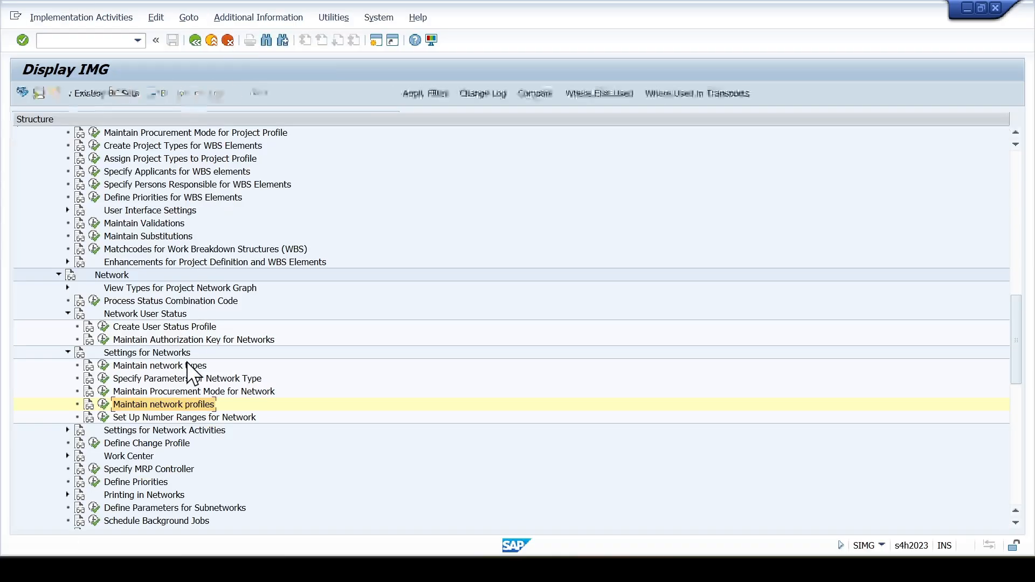
- Expand Settings for Network Activities and open the Specify MRP Controller activity under Network
{"action": "left_click", "coordinate": [67, 429]}
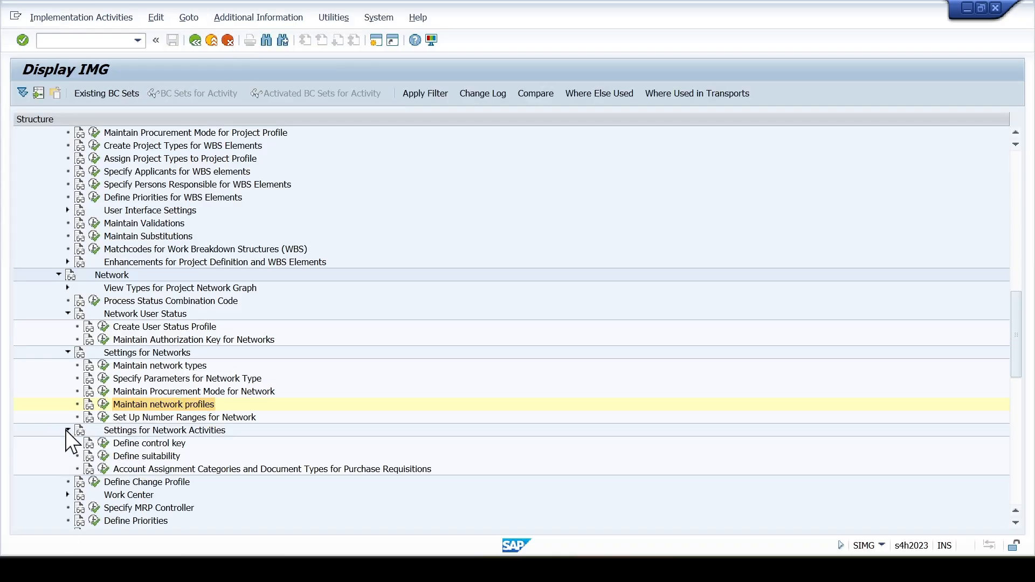
{"action": "scroll", "coordinate": [104, 432], "scroll_direction": "down", "scroll_amount": 2}
{"action": "left_click", "coordinate": [95, 456]}
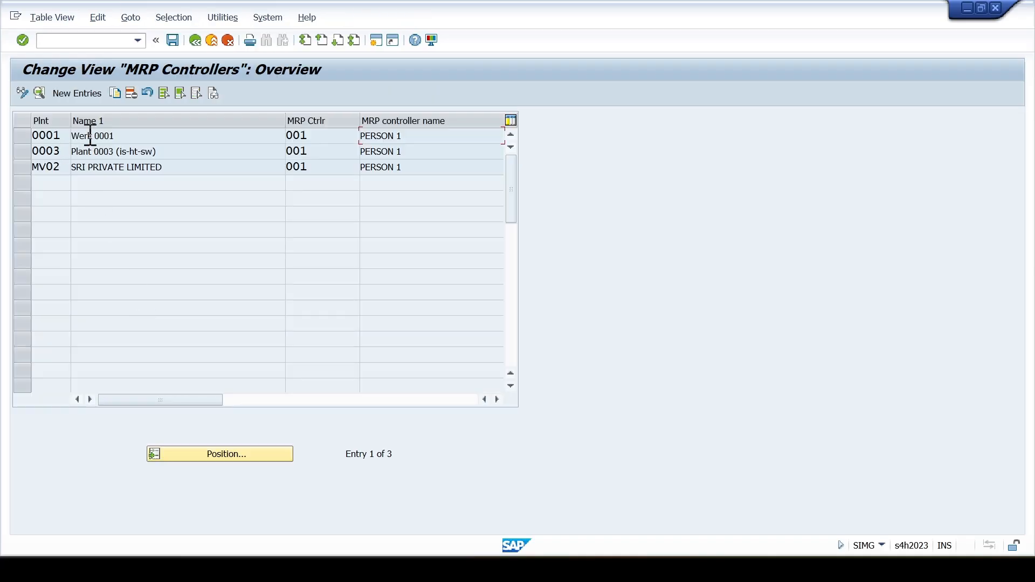
- Create a new MRP controller entry for plant sc01 with controller s01 and the name MRP CON. FOR SCCL
{"action": "left_click", "coordinate": [70, 94]}
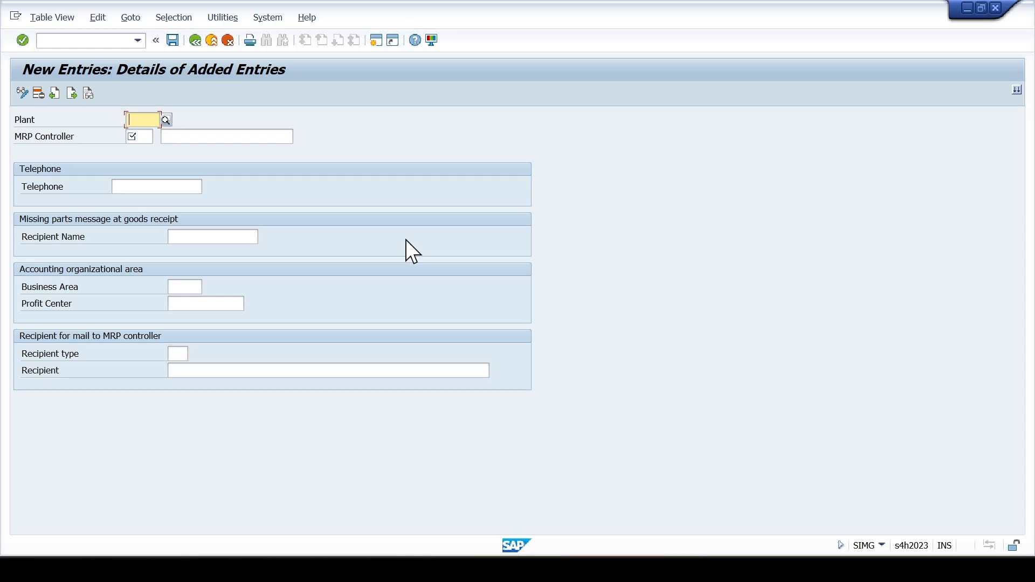
{"action": "type", "text": "sc01"}
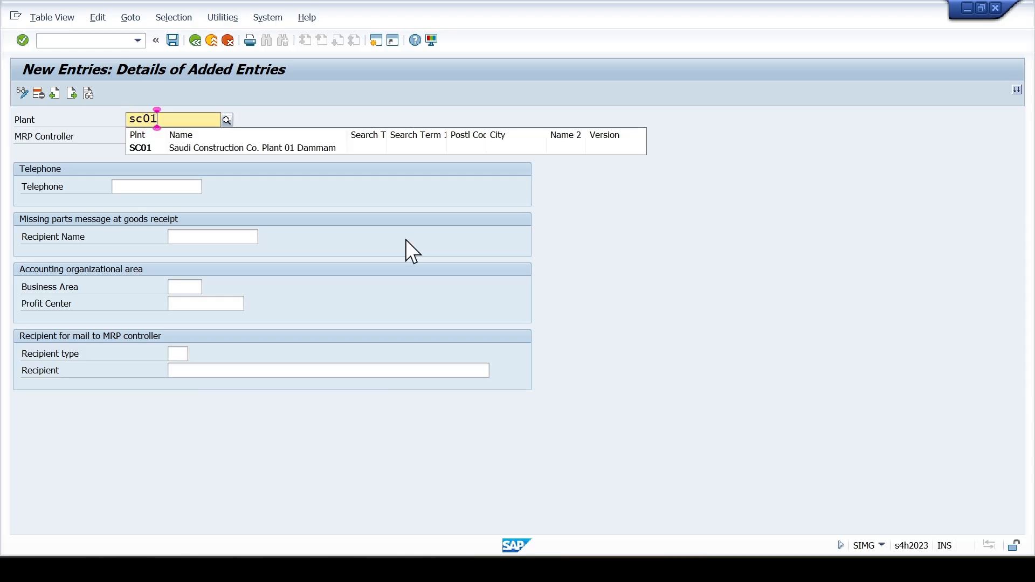
{"action": "key", "text": "Tab"}
{"action": "type", "text": "s01"}
{"action": "key", "text": "Tab"}
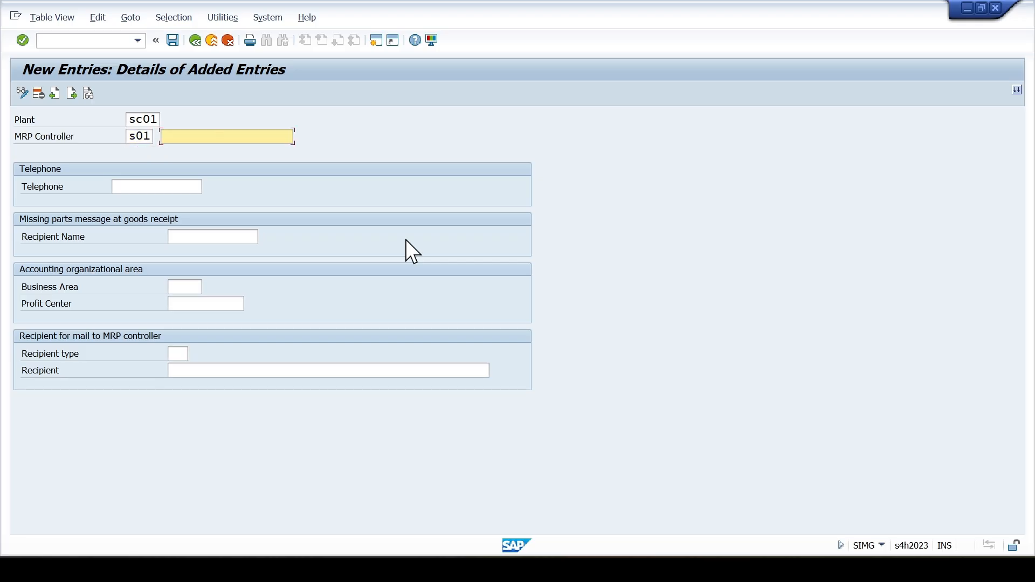
{"action": "type", "text": "M"}
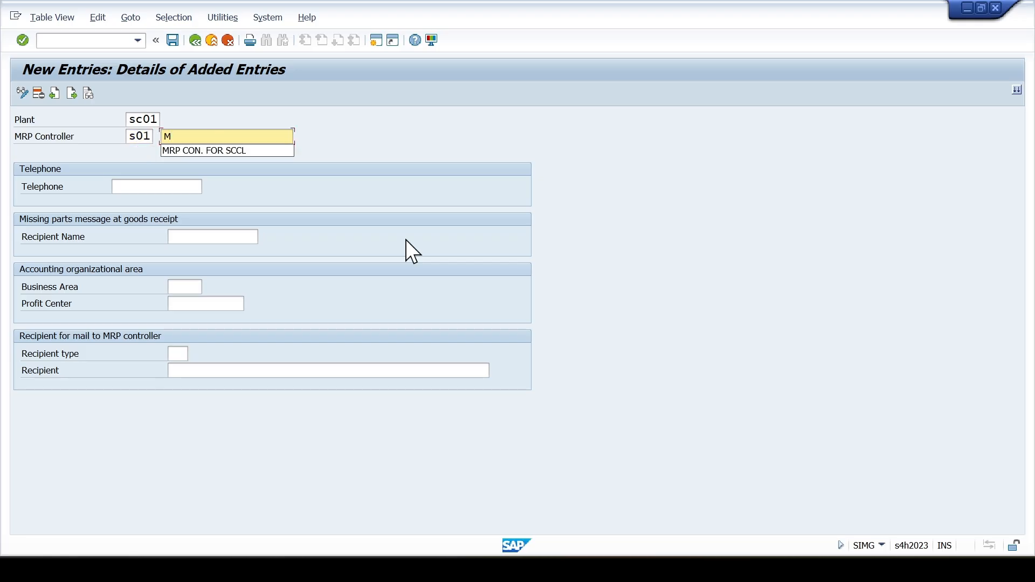
{"action": "key", "text": "Down"}
{"action": "key", "text": "Return"}
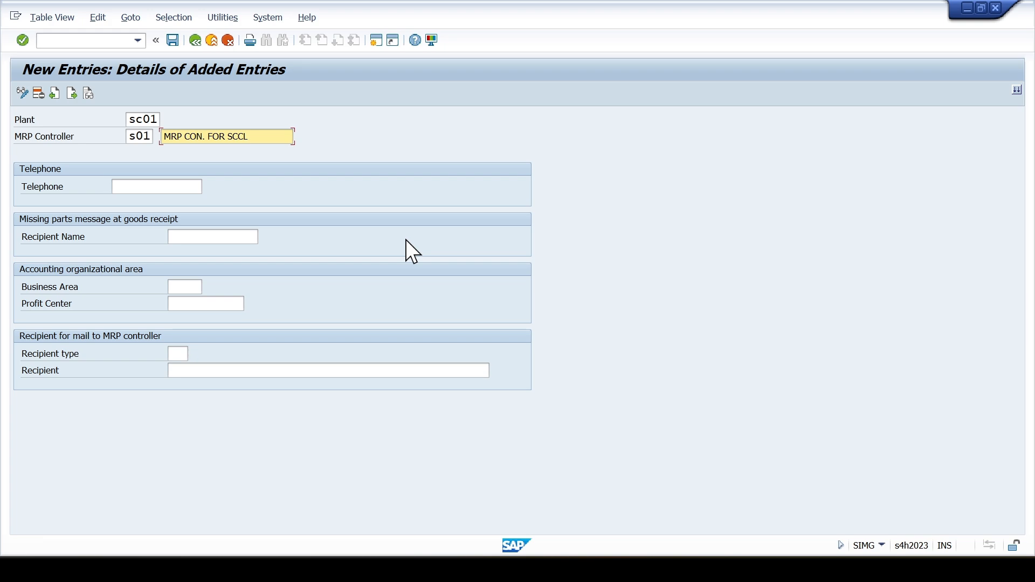
- Save the MRP controller entry under the proposed customizing request and return to the IMG structure
{"action": "key", "text": "Return"}
{"action": "key", "text": "ctrl+s"}
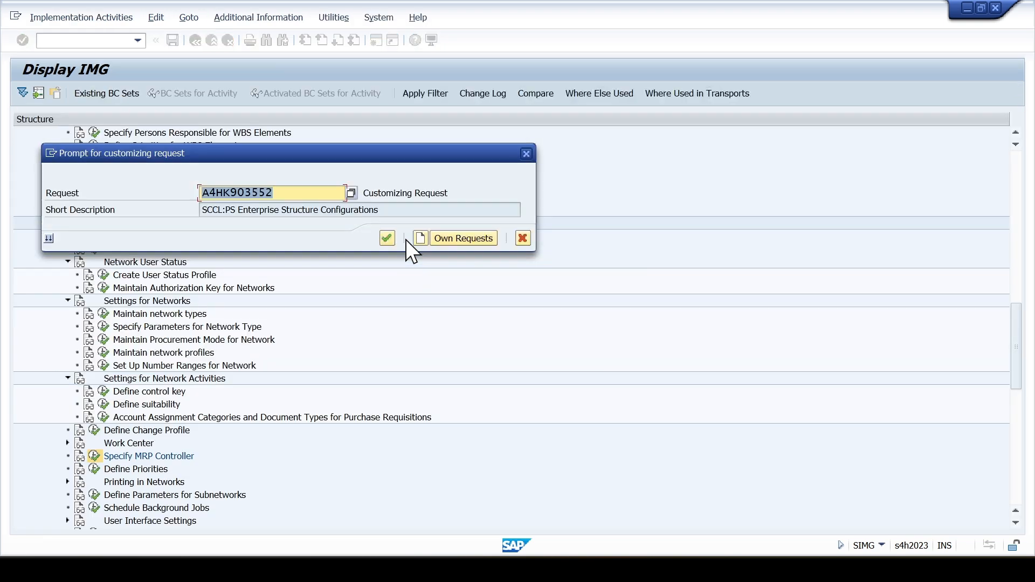
{"action": "key", "text": "Return"}
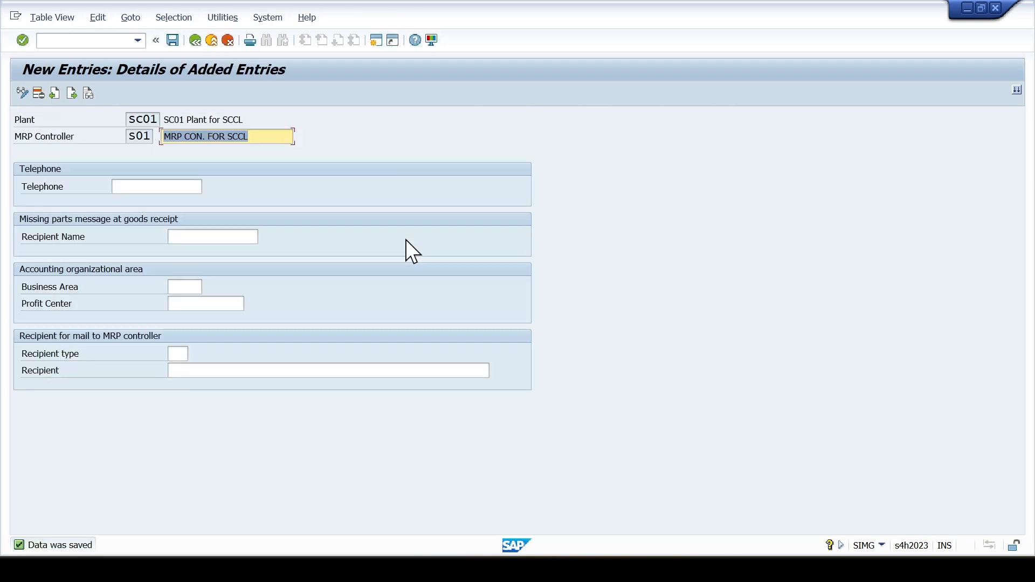
{"action": "key", "text": "F3"}
{"action": "key", "text": "F3"}
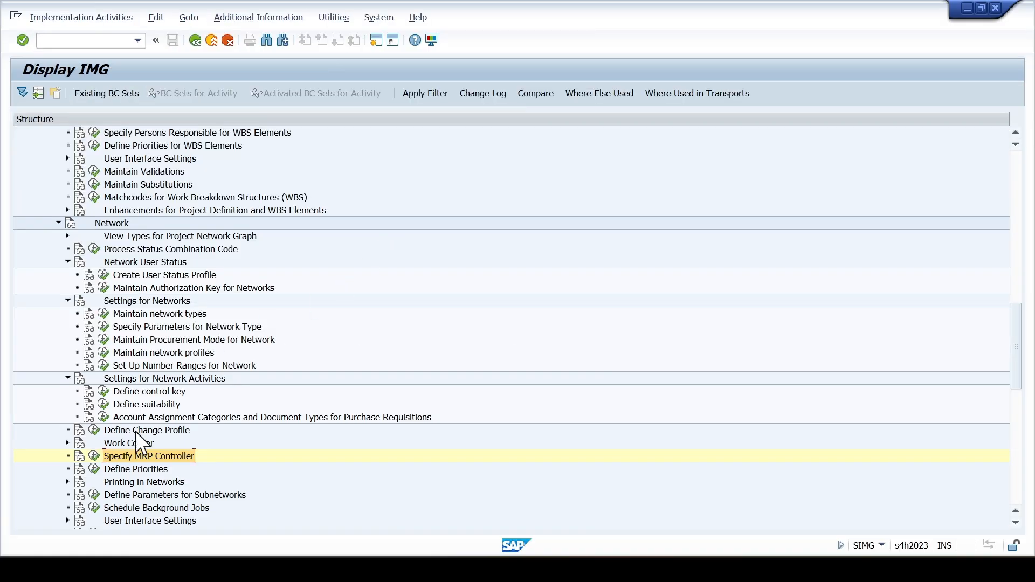
- Collapse Operative Structures, expand Standard Network under Templates, and open the Maintain Planner Groups activity
{"action": "scroll", "coordinate": [111, 211], "scroll_direction": "up", "scroll_amount": 3}
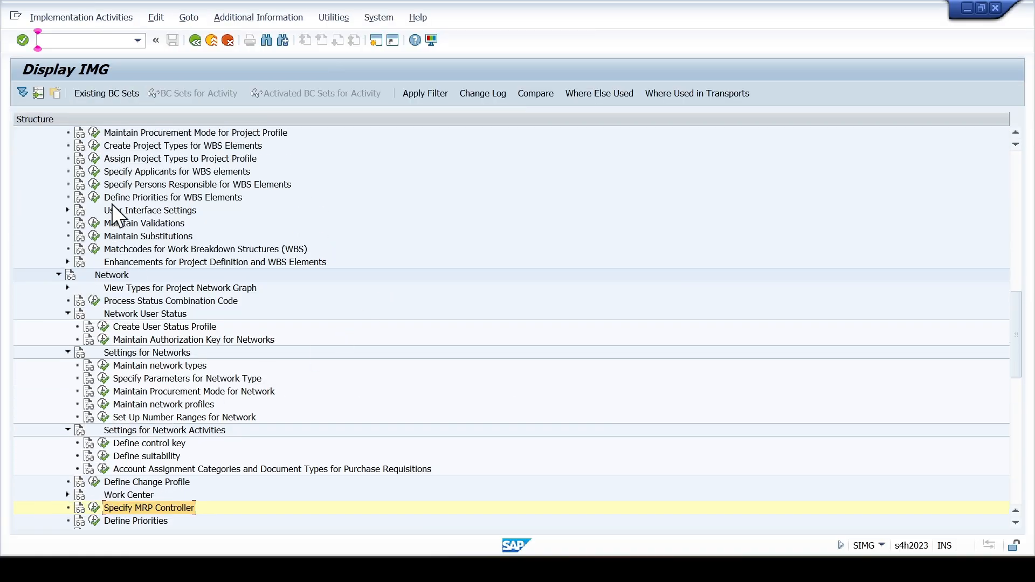
{"action": "scroll", "coordinate": [112, 210], "scroll_direction": "up", "scroll_amount": 3}
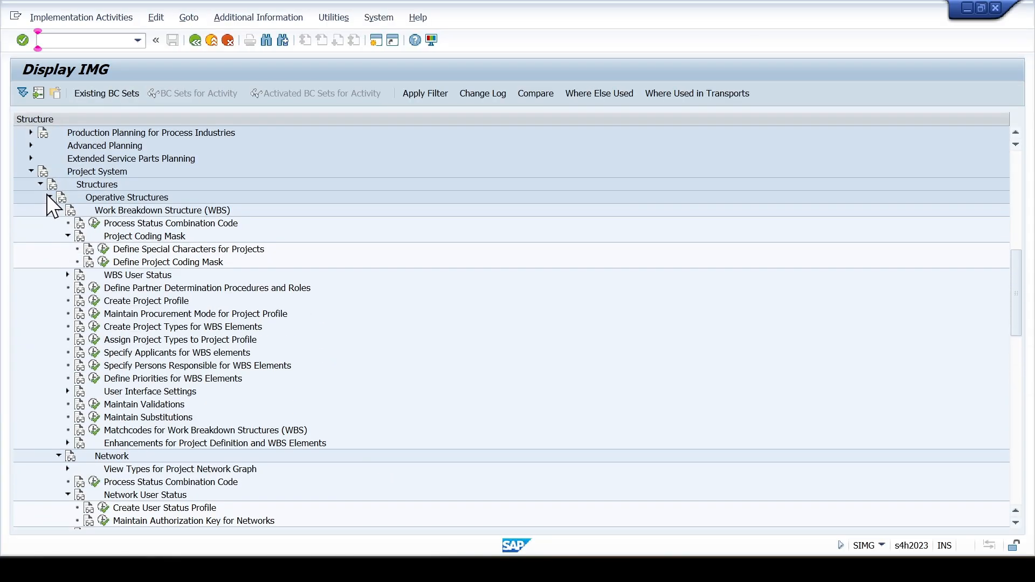
{"action": "left_click", "coordinate": [48, 198]}
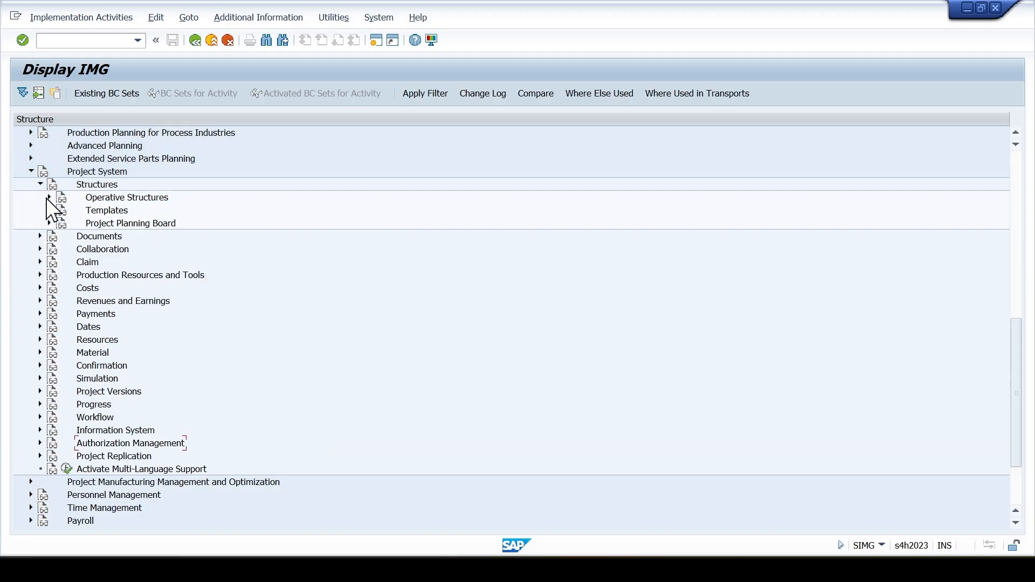
{"action": "left_click", "coordinate": [49, 211]}
{"action": "left_click", "coordinate": [58, 236]}
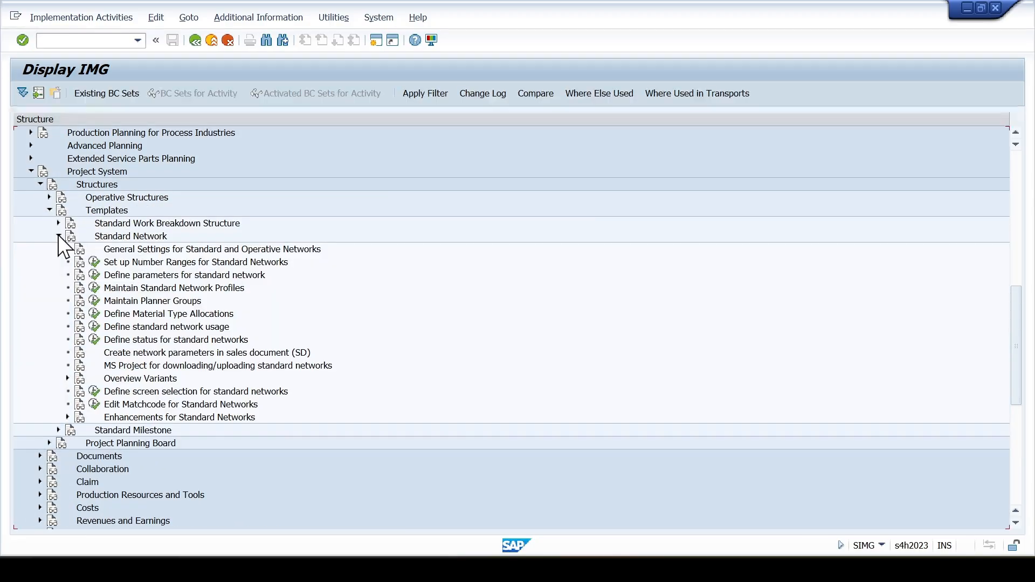
{"action": "double_click", "coordinate": [118, 301]}
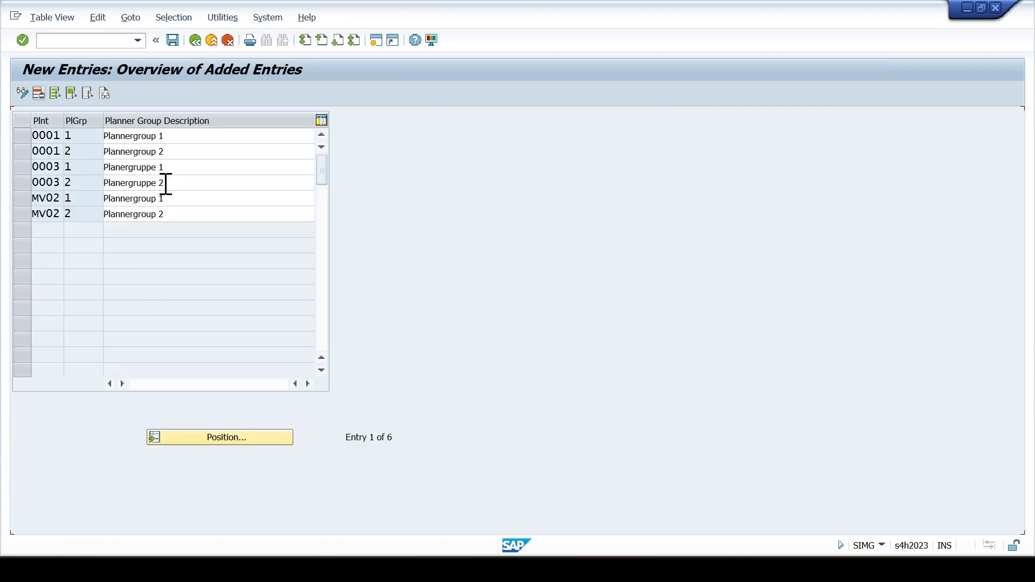
- Start a new planner group entry for plant sc01 with planner group s01
{"action": "key", "text": "F5"}
{"action": "type", "text": "sc01"}
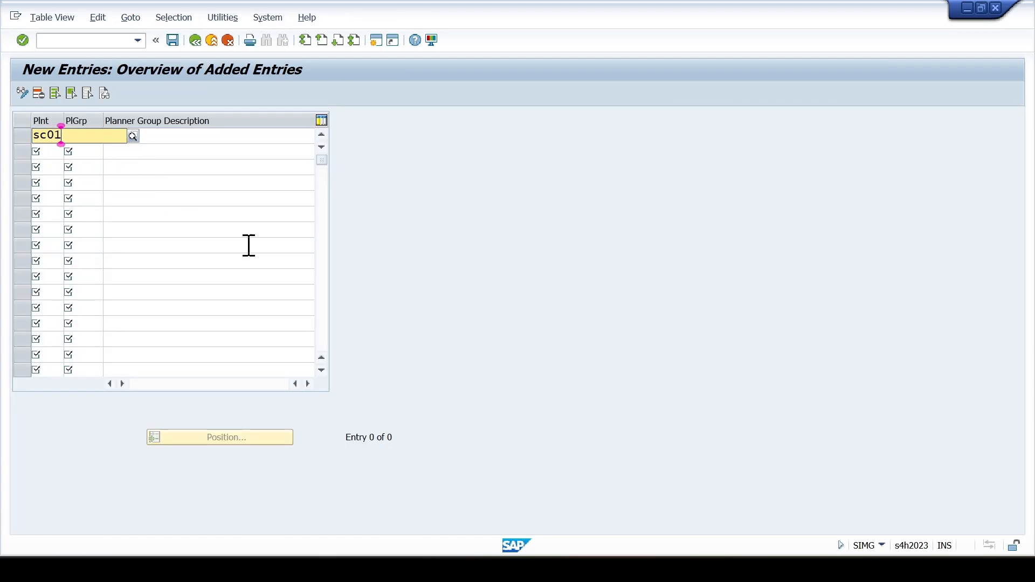
{"action": "key", "text": "Tab"}
{"action": "type", "text": "s01"}
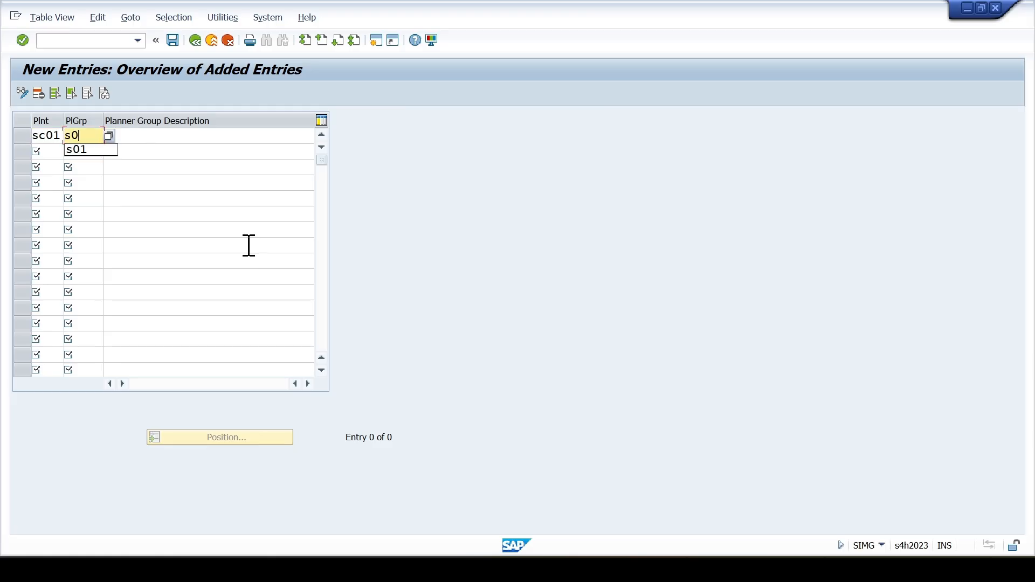
- Enter "Planner group 01 for SCCL" as the description of the new planner group
{"action": "key", "text": "Tab"}
{"action": "type", "text": "s"}
{"action": "key", "text": "Down"}
{"action": "key", "text": "Return"}
{"action": "key", "text": "shift+End"}
{"action": "key", "text": "Delete"}
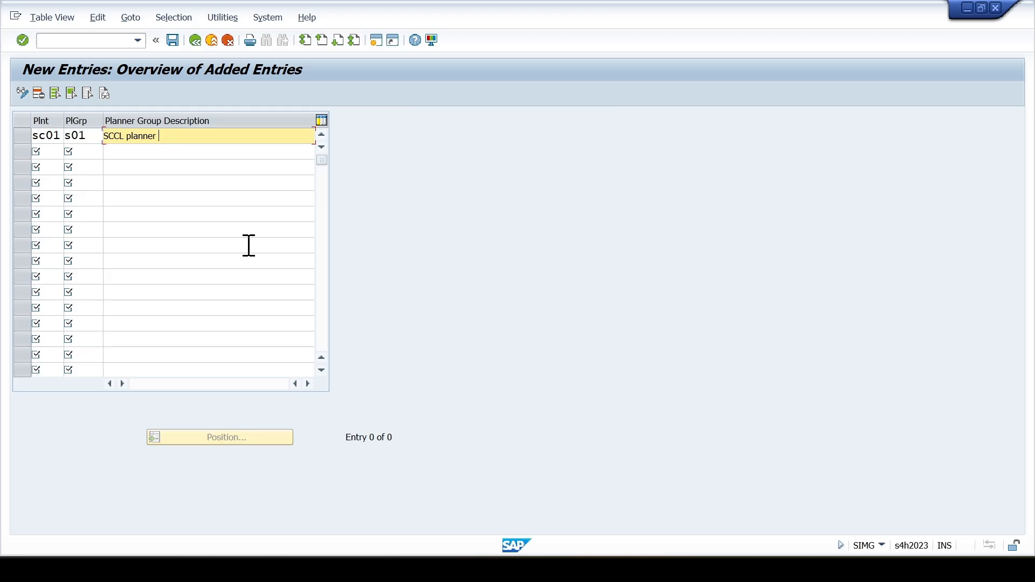
{"action": "type", "text": "Planner"}
{"action": "key", "text": "shift+Home"}
{"action": "key", "text": "Delete"}
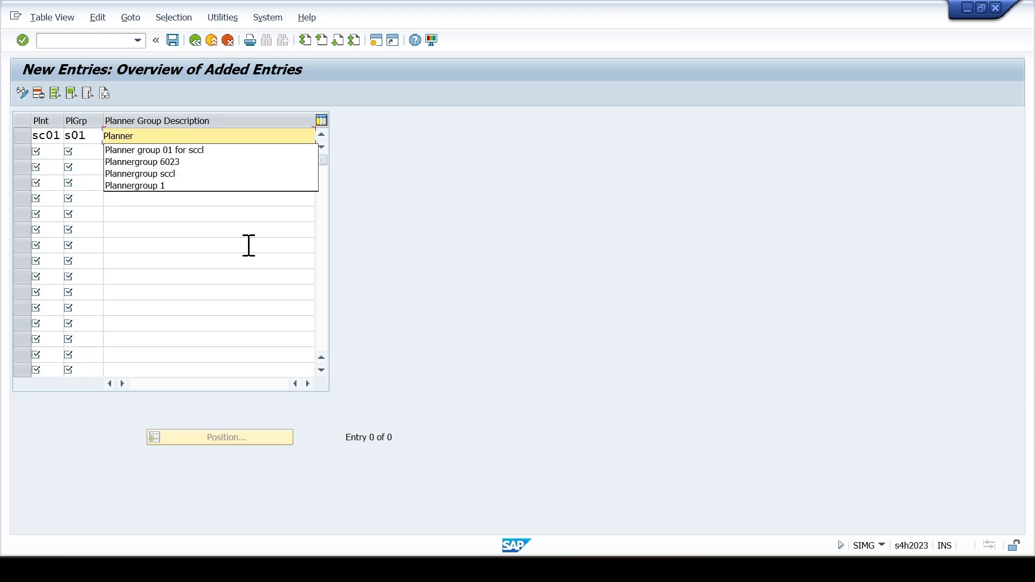
{"action": "type", "text": "F"}
{"action": "key", "text": "BackSpace"}
{"action": "key", "text": "Down"}
{"action": "key", "text": "Return"}
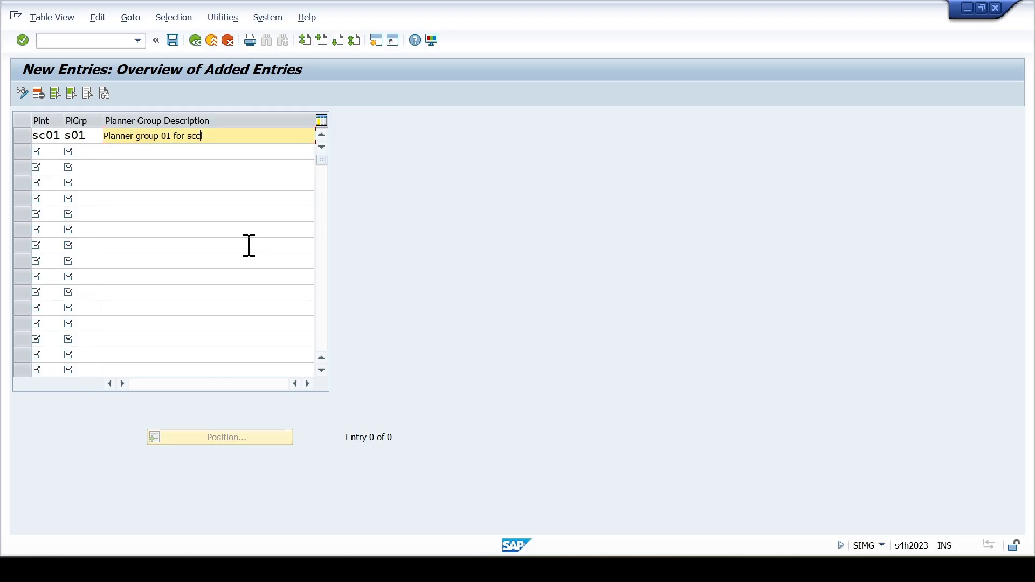
{"action": "key", "text": "shift+End"}
{"action": "type", "text": "SCC"}
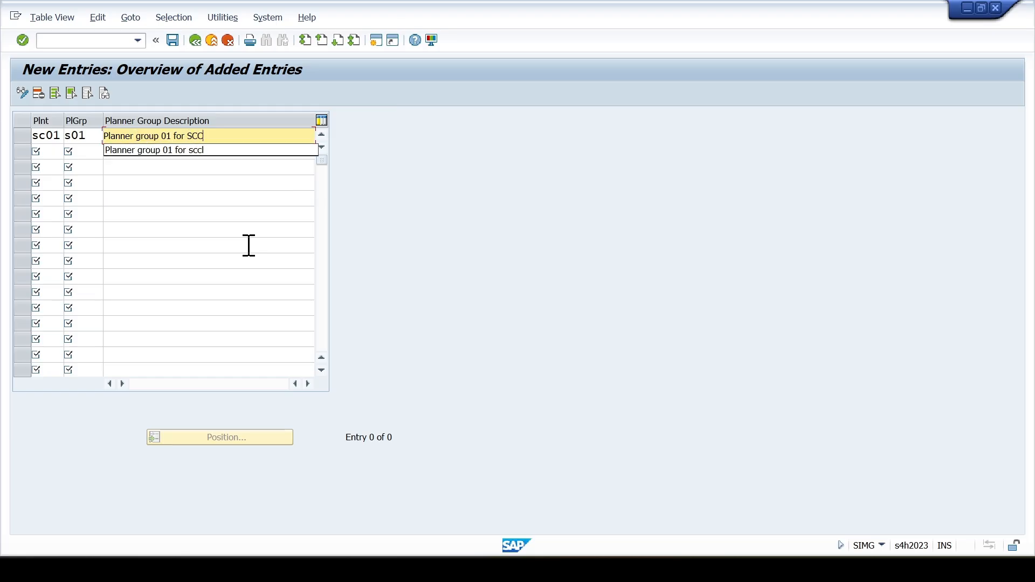
{"action": "type", "text": "L"}
- Save the planner group under the proposed customizing request and return to the IMG structure
{"action": "key", "text": "ctrl+s"}
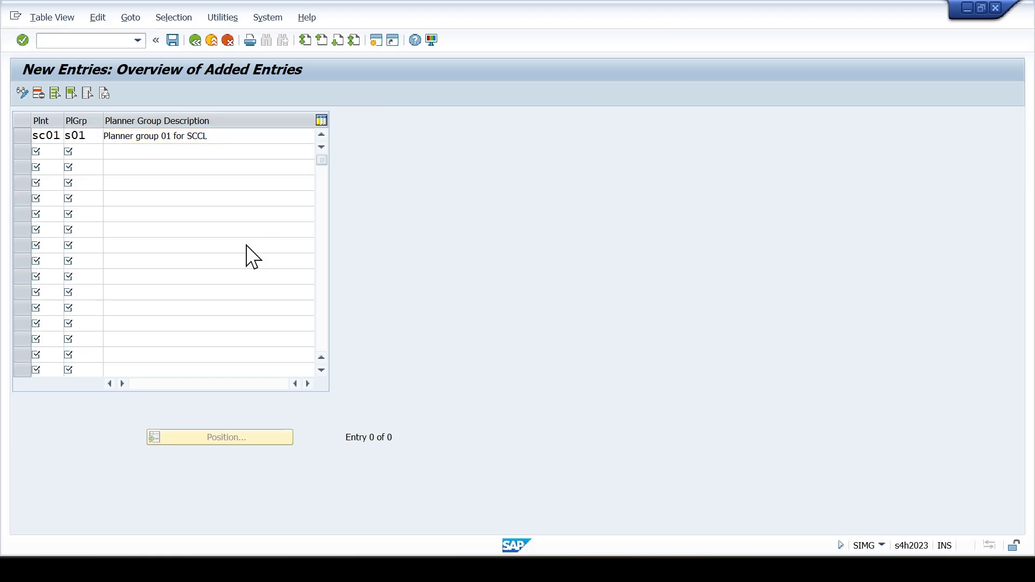
{"action": "left_click", "coordinate": [299, 325]}
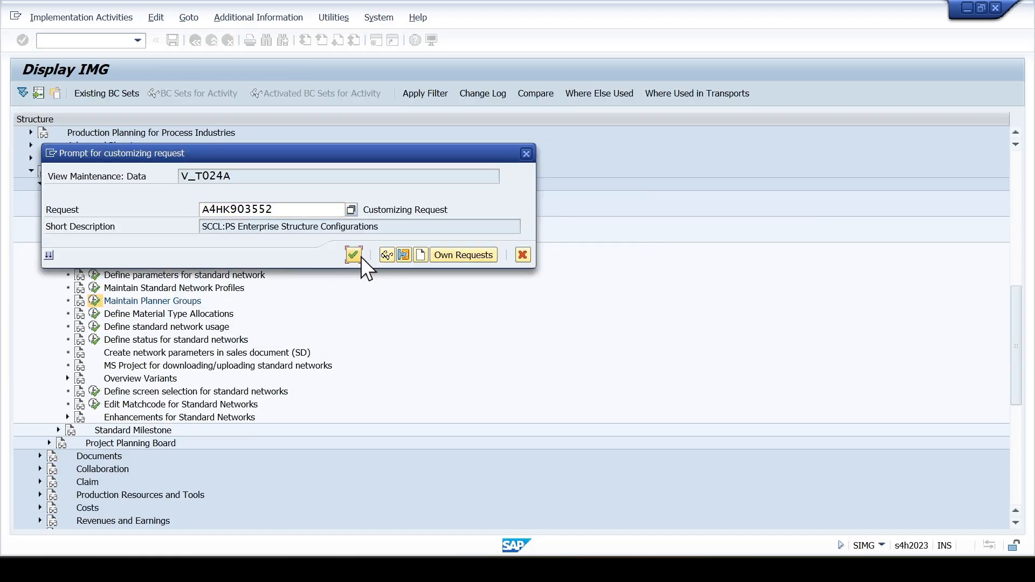
{"action": "left_click", "coordinate": [353, 254]}
{"action": "key", "text": "F3"}
{"action": "key", "text": "F3"}
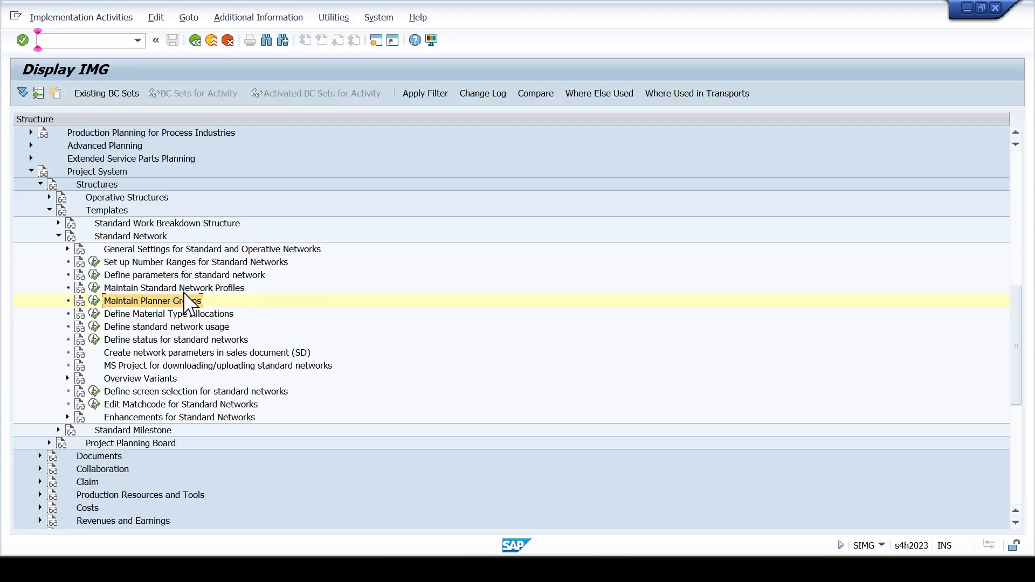
- Collapse Templates, expand Operative Structures again, and open the Maintain network profiles activity under Settings for Networks
{"action": "left_click", "coordinate": [49, 210]}
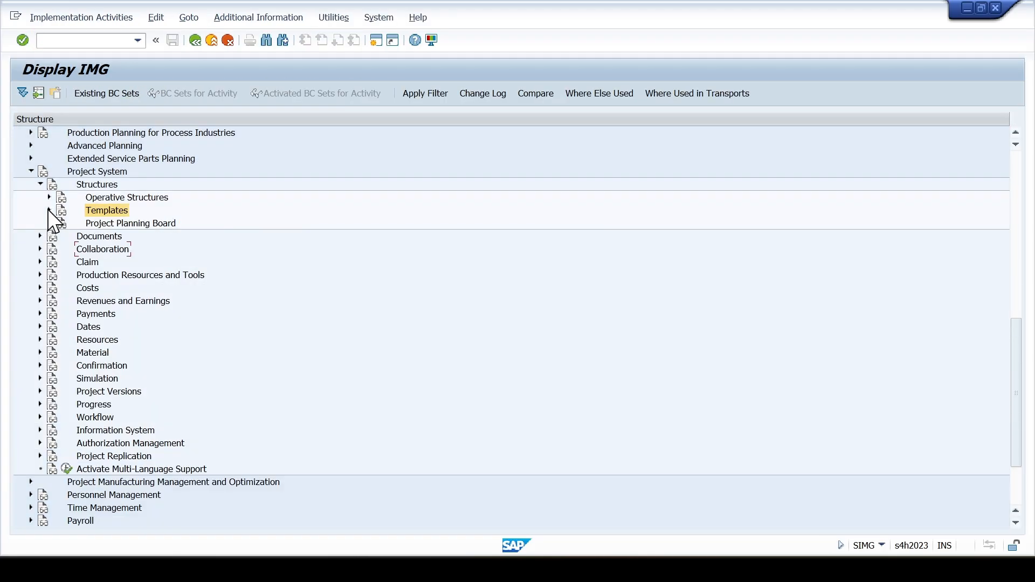
{"action": "left_click", "coordinate": [49, 198]}
{"action": "left_click", "coordinate": [146, 246]}
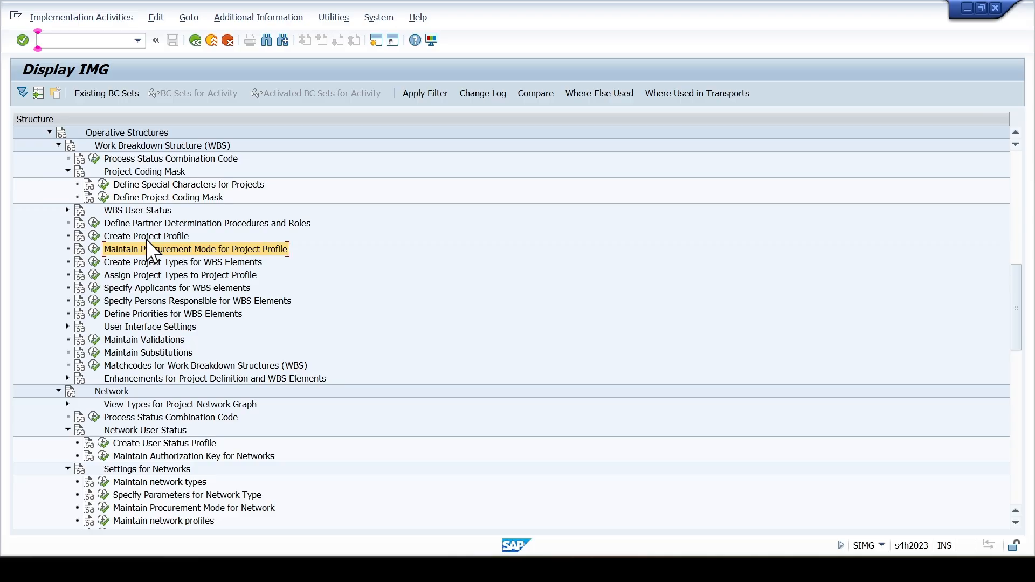
{"action": "left_click", "coordinate": [134, 405]}
{"action": "left_click", "coordinate": [138, 443]}
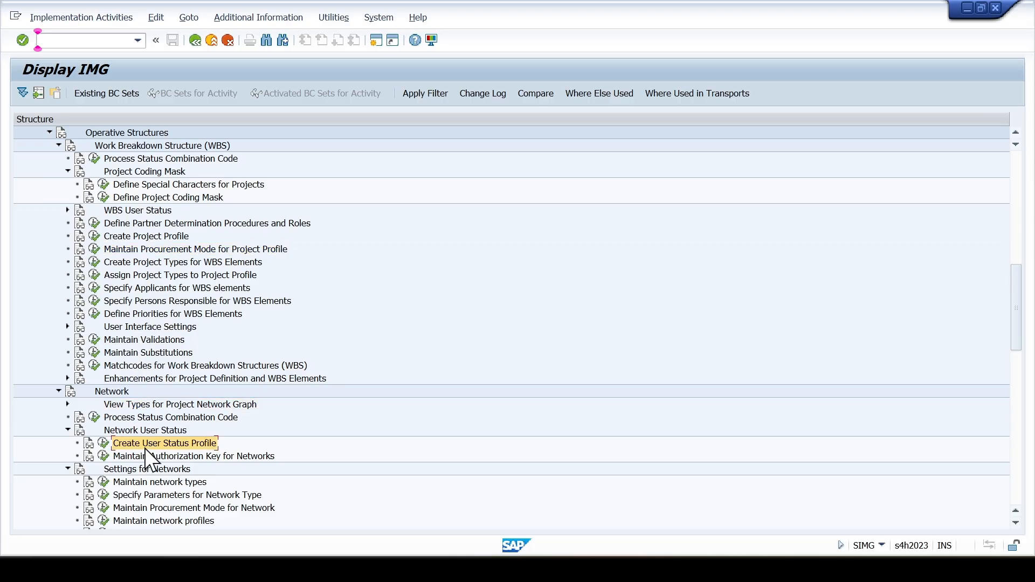
{"action": "scroll", "coordinate": [144, 448], "scroll_direction": "down", "scroll_amount": 2}
{"action": "left_click", "coordinate": [148, 429]}
{"action": "left_click", "coordinate": [151, 443]}
{"action": "left_click", "coordinate": [153, 468]}
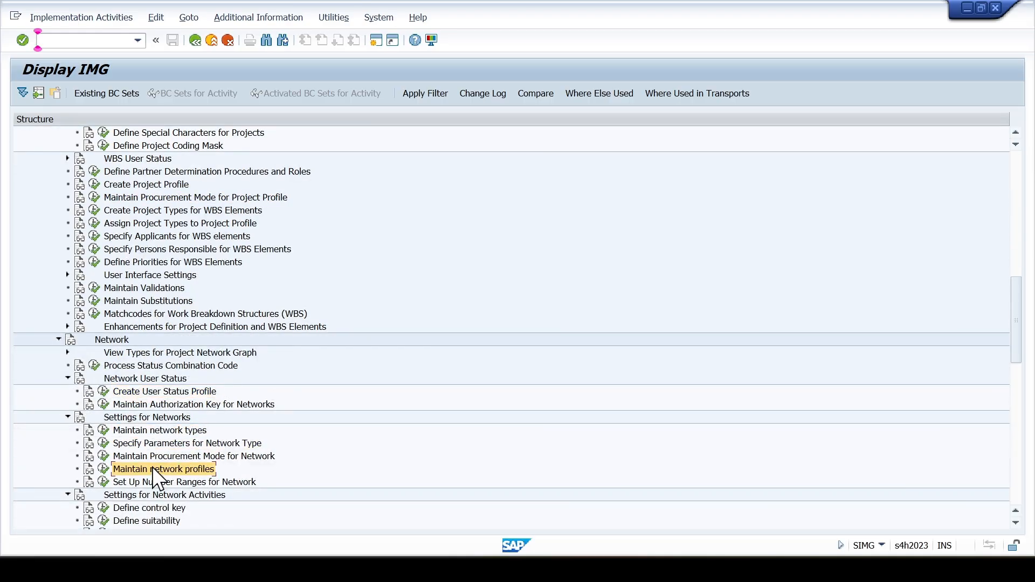
{"action": "scroll", "coordinate": [150, 467], "scroll_direction": "down", "scroll_amount": 2}
{"action": "scroll", "coordinate": [148, 396], "scroll_direction": "down", "scroll_amount": 1}
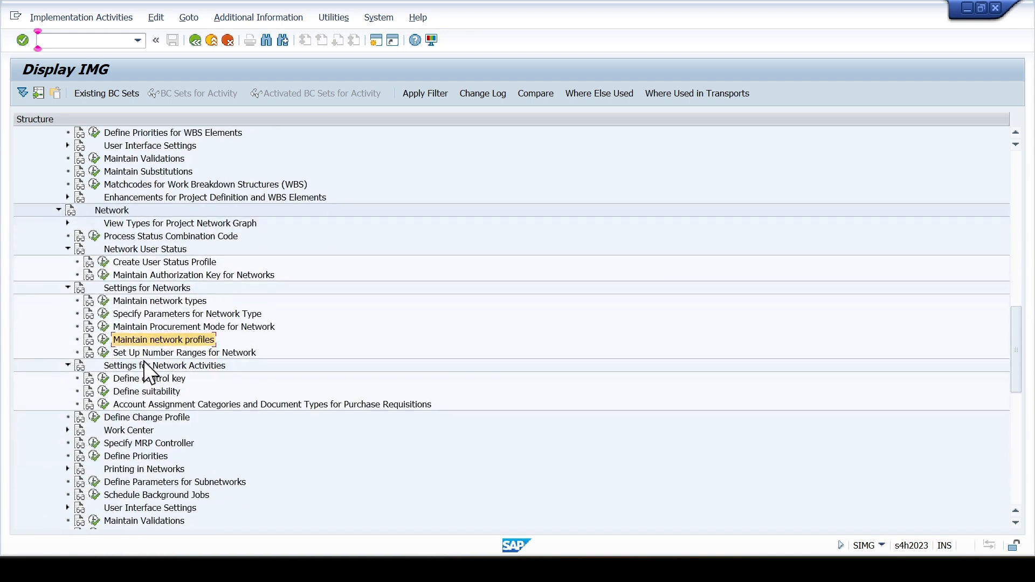
{"action": "left_click", "coordinate": [104, 338]}
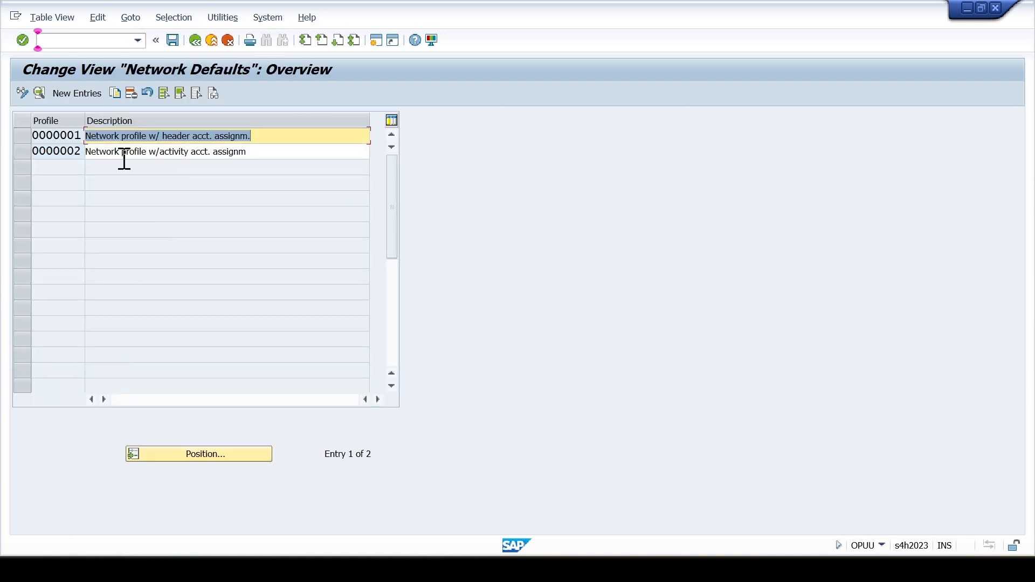
{"action": "left_click", "coordinate": [15, 138]}
{"action": "left_click", "coordinate": [114, 99]}
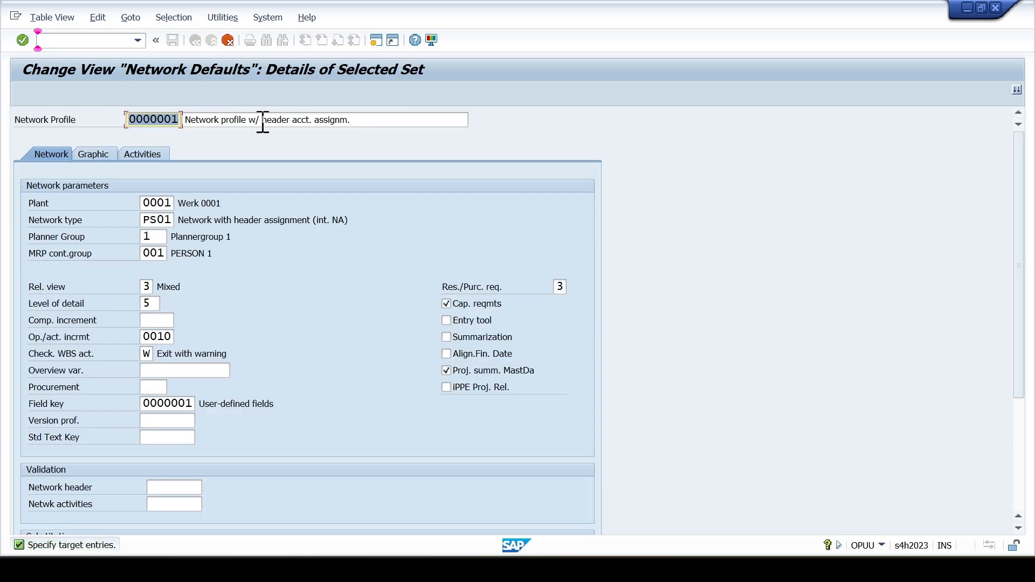
{"action": "left_click_drag", "start_coordinate": [261, 121], "coordinate": [335, 120]}
{"action": "left_click", "coordinate": [225, 43]}
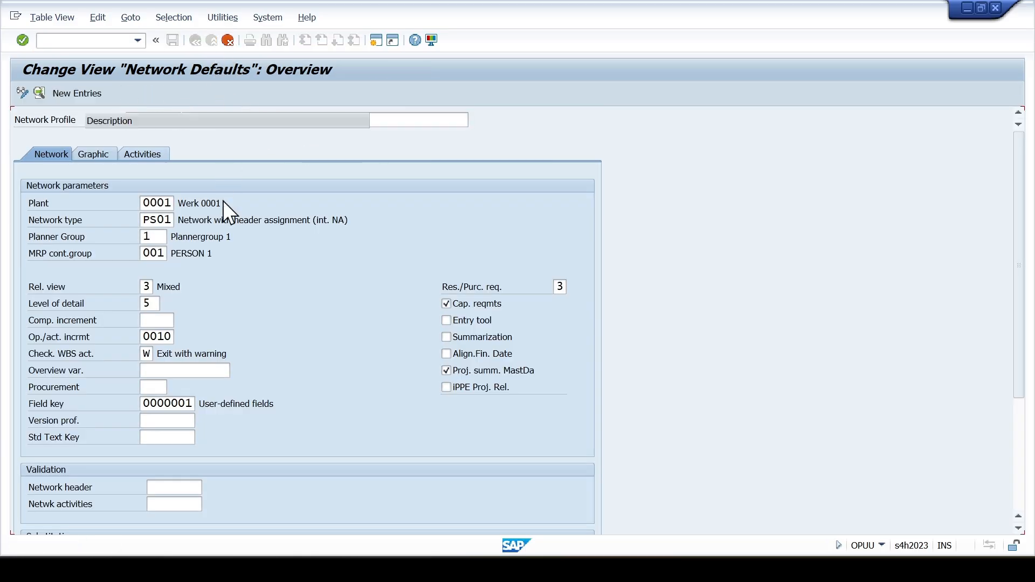
- Select only network profile 0000002 and copy it, naming the new profile SCCL002
{"action": "left_click", "coordinate": [29, 153]}
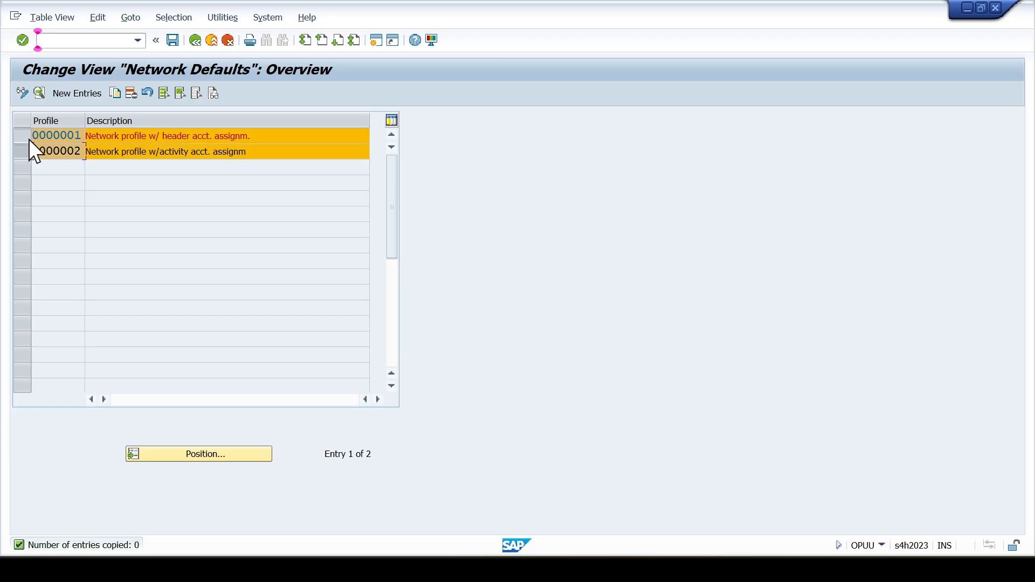
{"action": "left_click", "coordinate": [28, 138]}
{"action": "key", "text": "F6"}
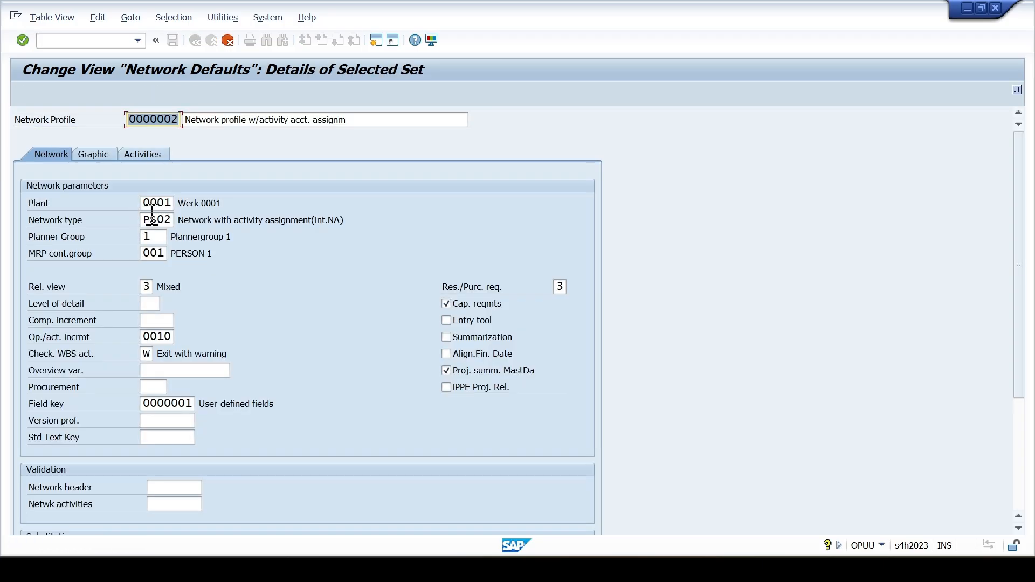
{"action": "left_click", "coordinate": [149, 115]}
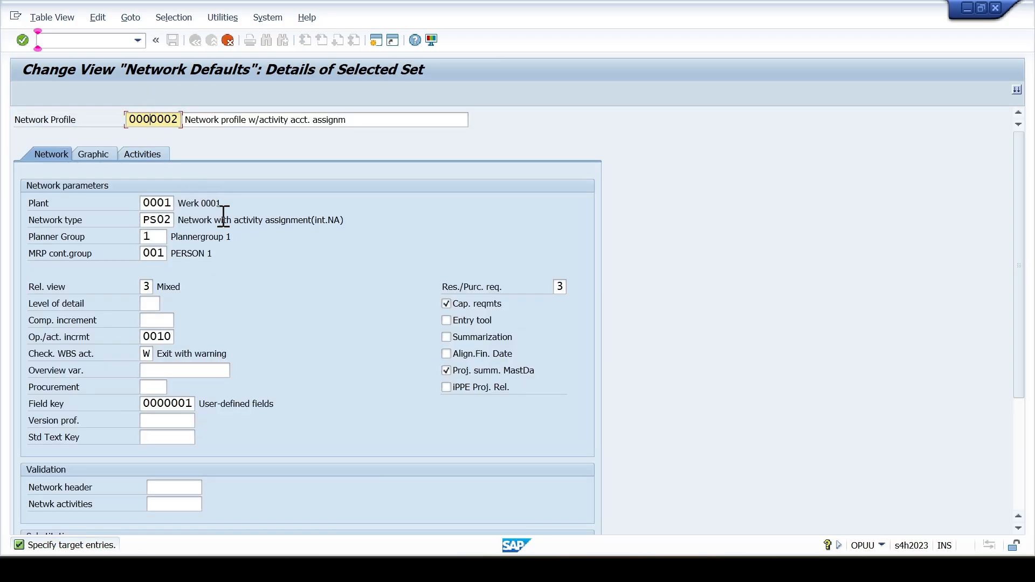
{"action": "key", "text": "Home"}
{"action": "key", "text": "shift+Right"}
{"action": "key", "text": "shift+Right"}
{"action": "key", "text": "shift+Right"}
{"action": "key", "text": "shift+Right"}
{"action": "type", "text": "SCCL"}
- Set the plant to SC01 and the network type to zs02 in the network parameters of profile SCCL002
{"action": "left_click_drag", "start_coordinate": [161, 203], "coordinate": [128, 205]}
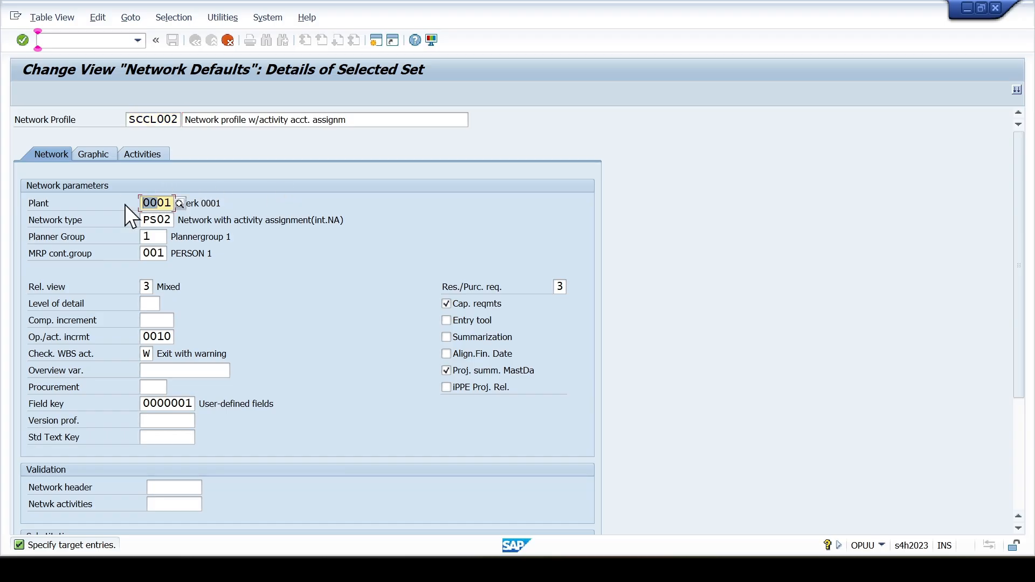
{"action": "type", "text": "SC01"}
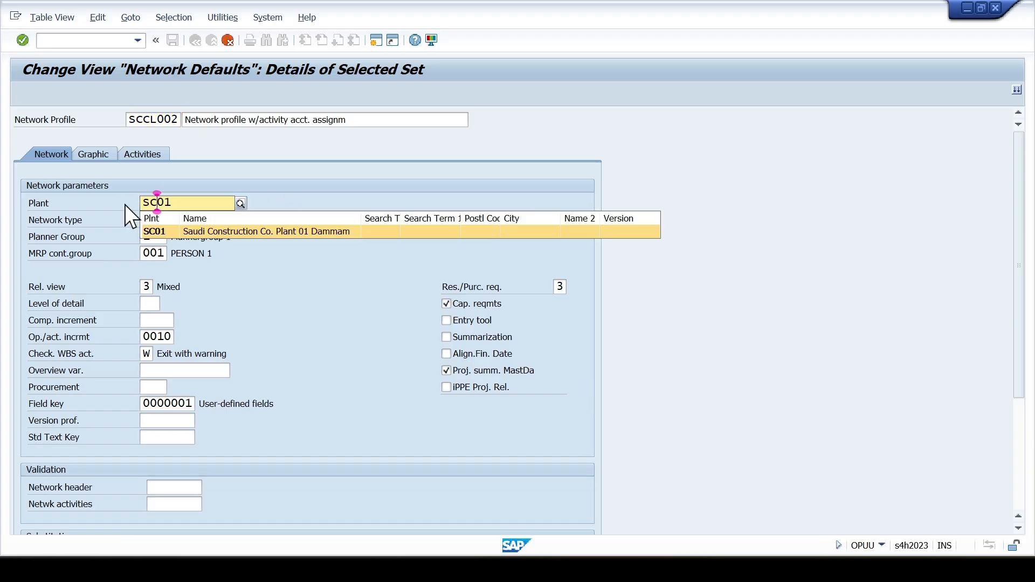
{"action": "key", "text": "Escape"}
{"action": "key", "text": "Tab"}
{"action": "key", "text": "Tab"}
{"action": "key", "text": "shift+Tab"}
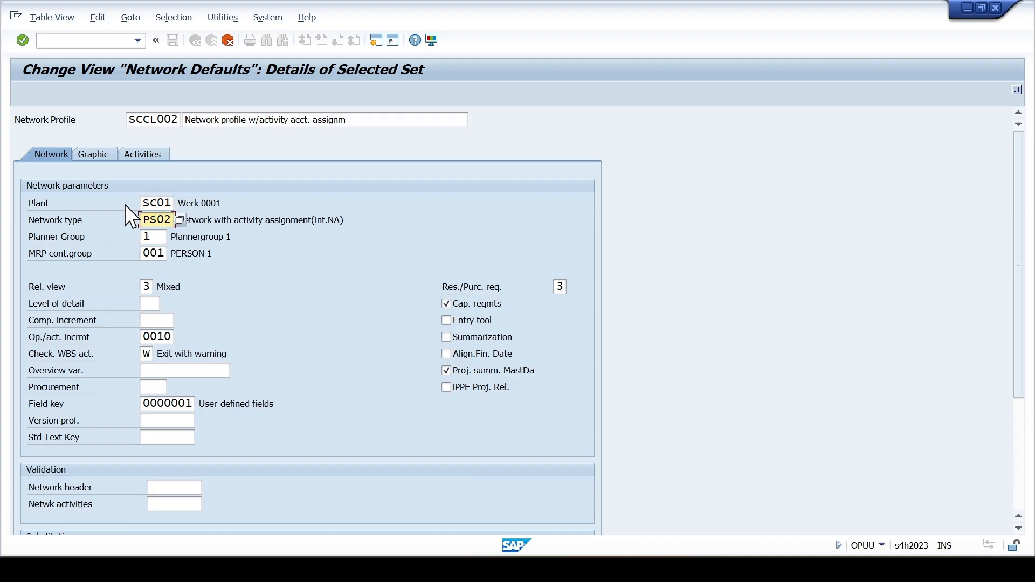
{"action": "key", "text": "Tab"}
{"action": "key", "text": "Tab"}
{"action": "key", "text": "shift+Tab"}
- Set the planner group and the MRP controller group of profile SCCL002 to s01
{"action": "type", "text": "S"}
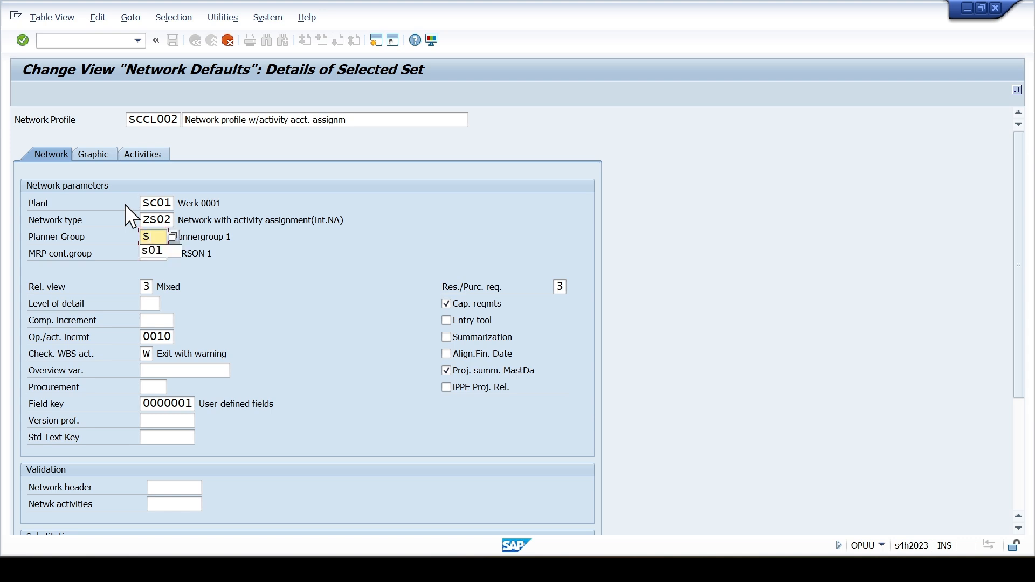
{"action": "key", "text": "Down"}
{"action": "key", "text": "Return"}
{"action": "key", "text": "Tab"}
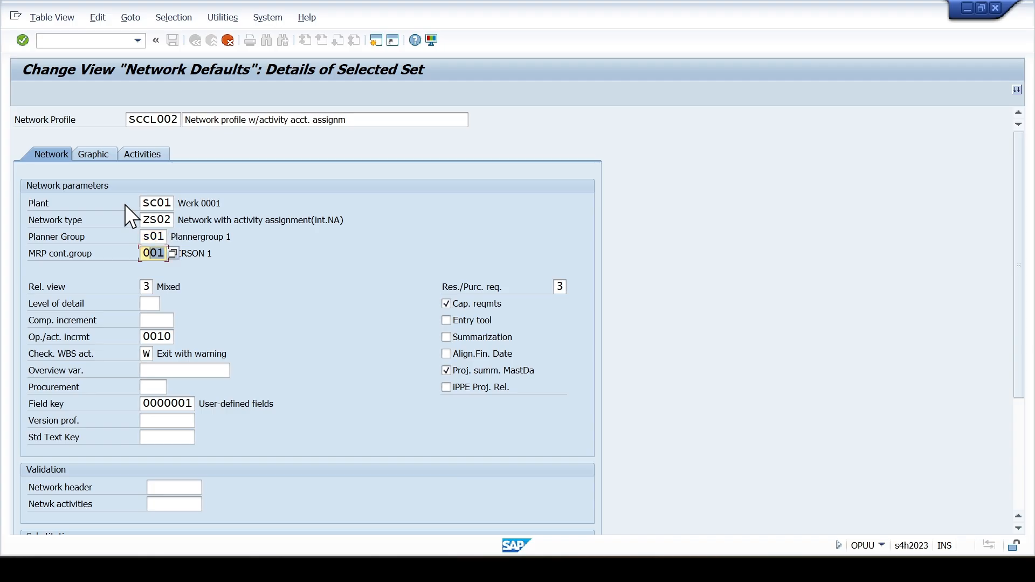
{"action": "type", "text": "s"}
{"action": "key", "text": "Down"}
{"action": "key", "text": "Return"}
{"action": "key", "text": "Return"}
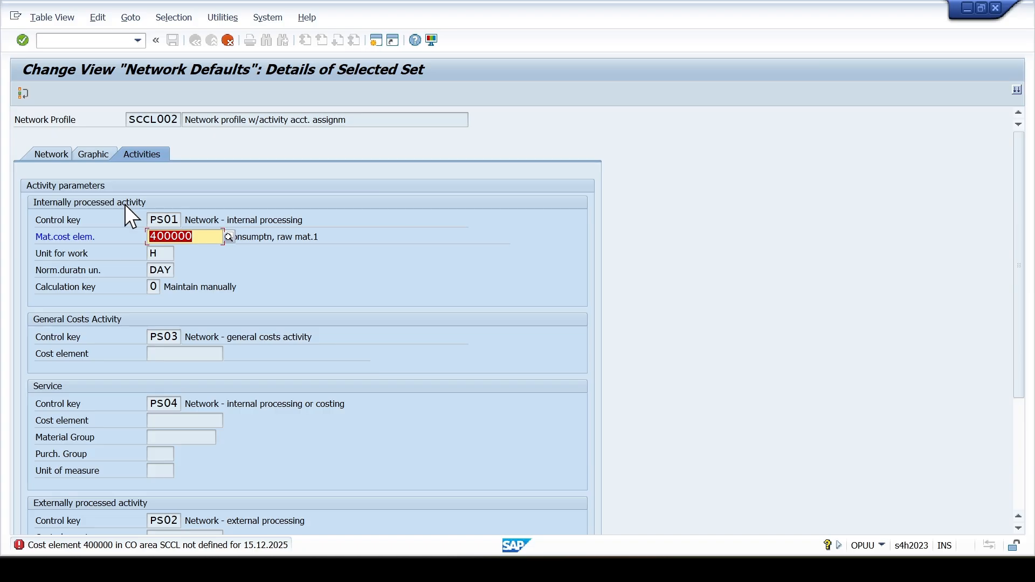
- Clear the material cost element for internally processed activities and complete the copy of profile SCCL002
{"action": "key", "text": "Delete"}
{"action": "key", "text": "F3"}
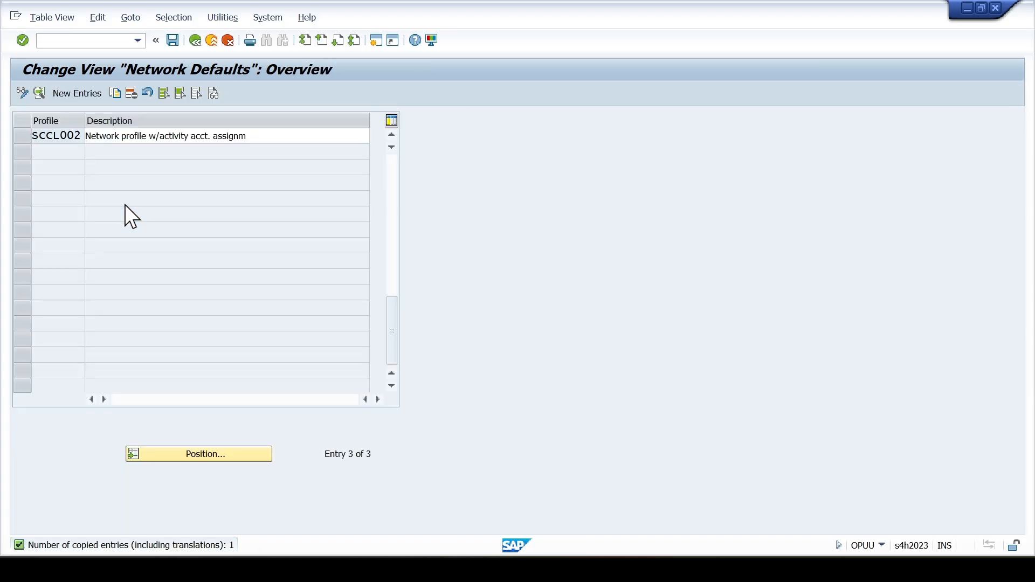
- Open the details of network profile SCCL002 and set the component increment in its network parameters to 10
{"action": "double_click", "coordinate": [144, 136]}
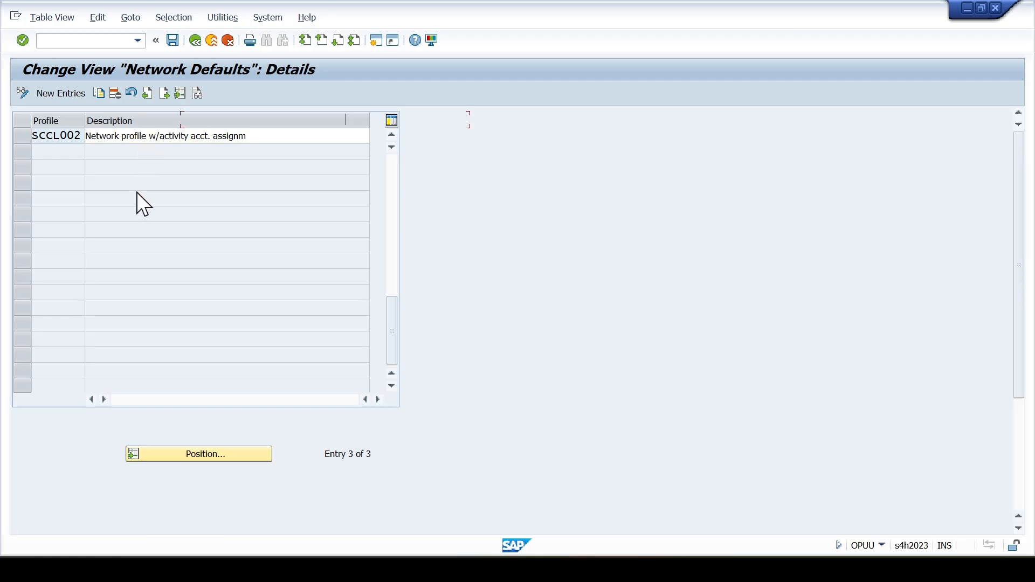
{"action": "scroll", "coordinate": [166, 275], "scroll_direction": "down", "scroll_amount": 1}
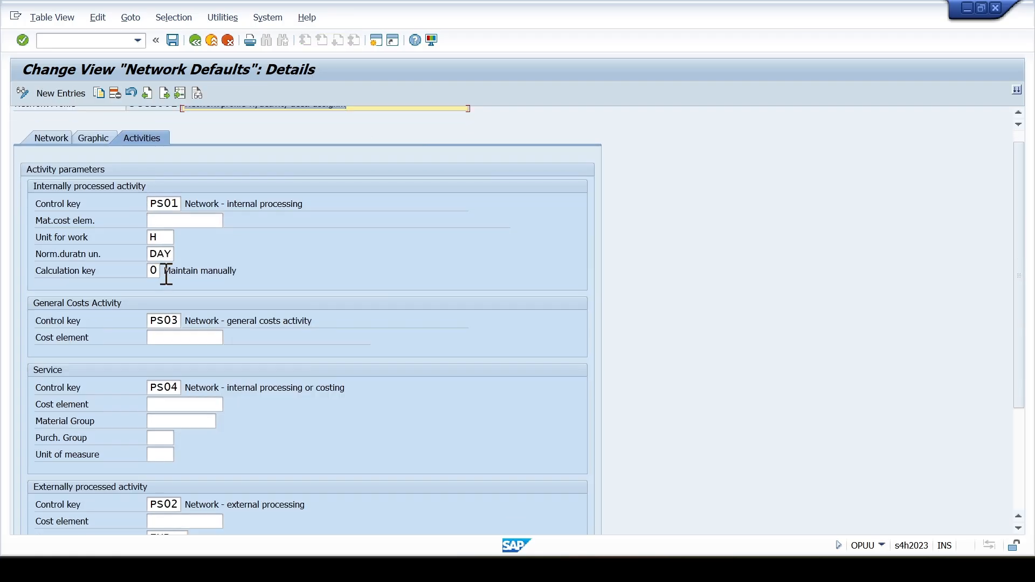
{"action": "left_click", "coordinate": [52, 133]}
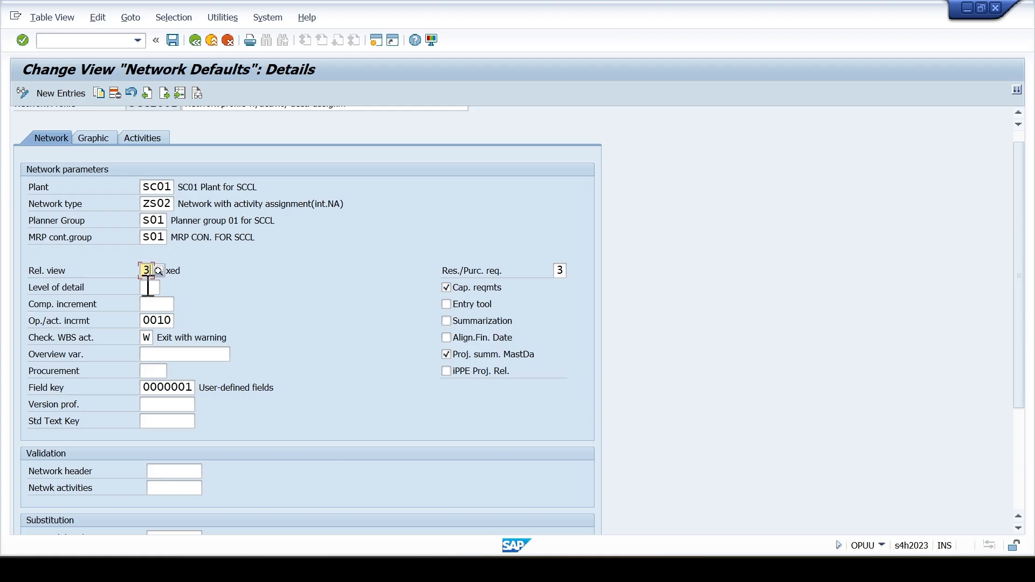
{"action": "left_click", "coordinate": [151, 302]}
{"action": "type", "text": "10"}
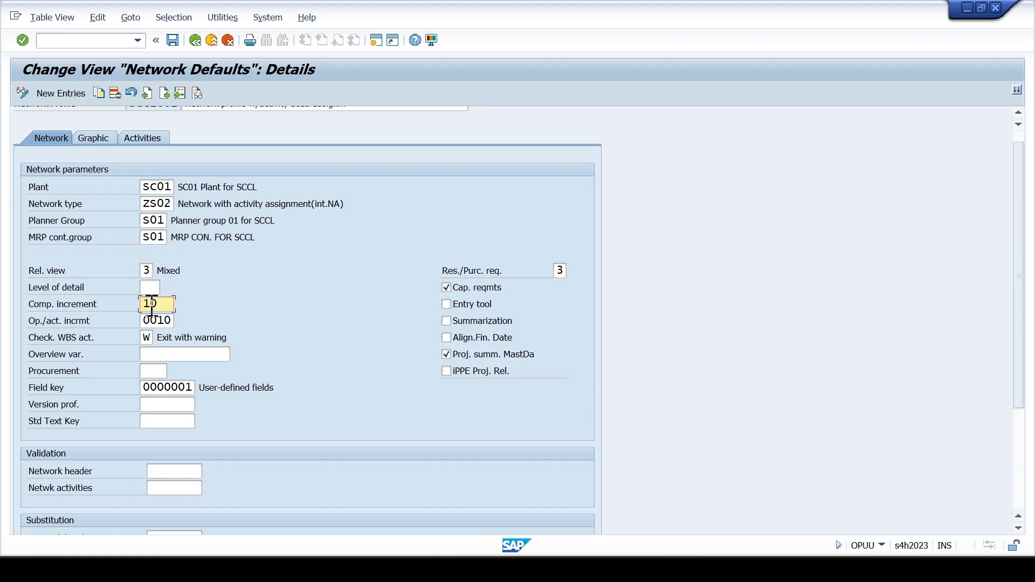
{"action": "left_click", "coordinate": [163, 288]}
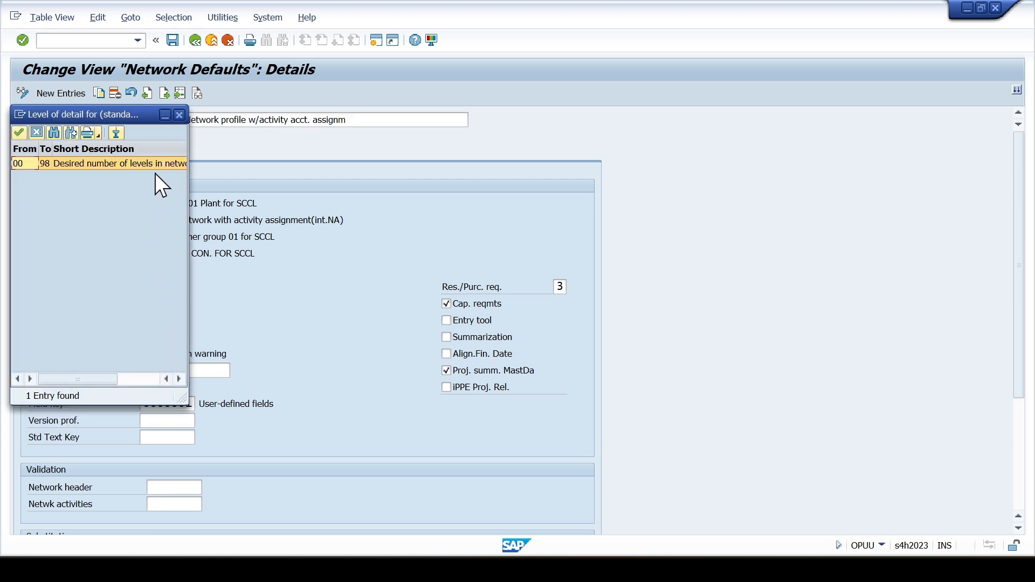
{"action": "left_click", "coordinate": [180, 114]}
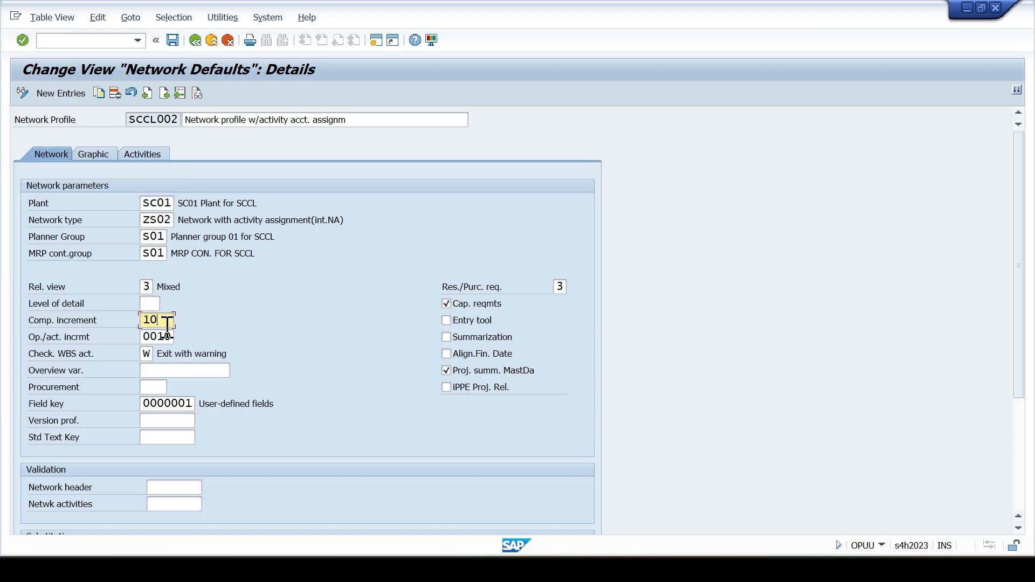
{"action": "left_click", "coordinate": [167, 370]}
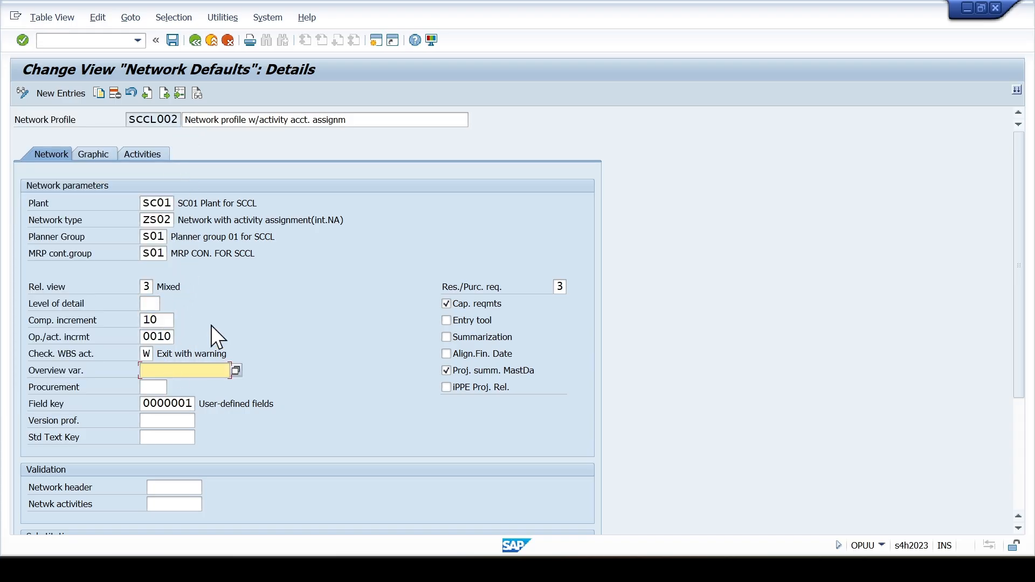
- Check the graphic and activity parameters of SCCL002, then save the profile to the customizing request SCCL:PS Enterprise Structure Configurations
{"action": "left_click", "coordinate": [97, 156]}
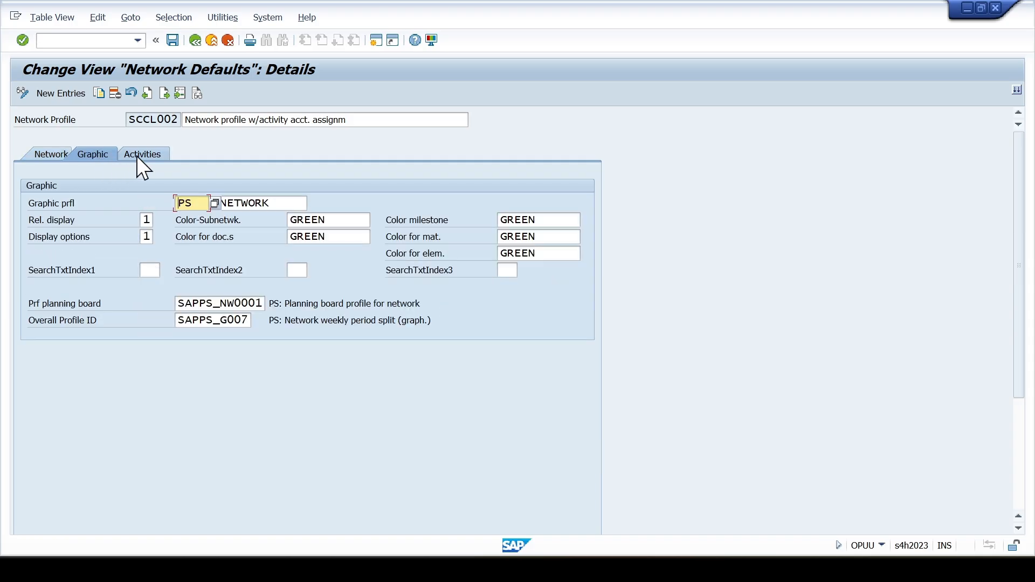
{"action": "left_click", "coordinate": [142, 155]}
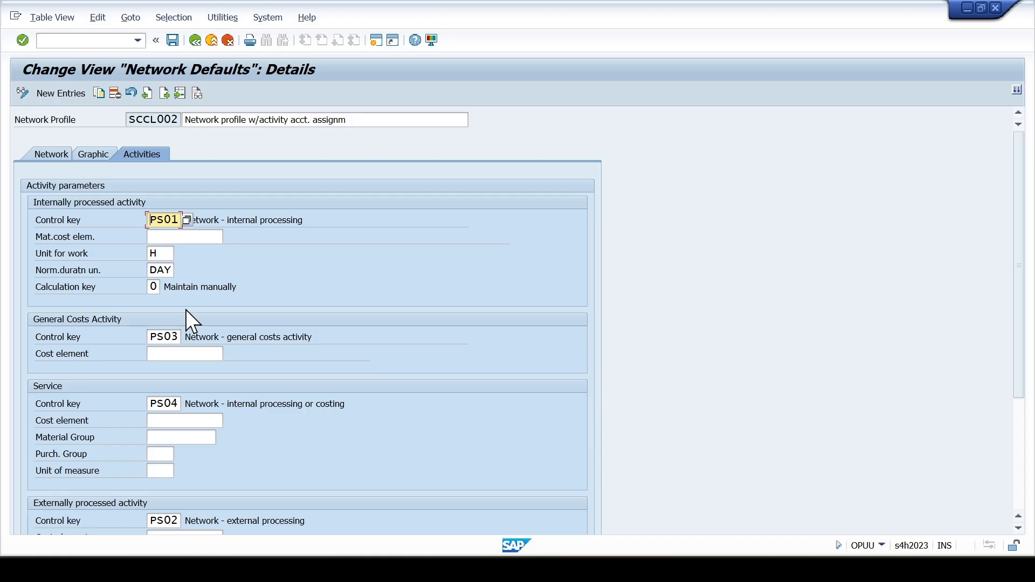
{"action": "scroll", "coordinate": [185, 334], "scroll_direction": "down", "scroll_amount": 3}
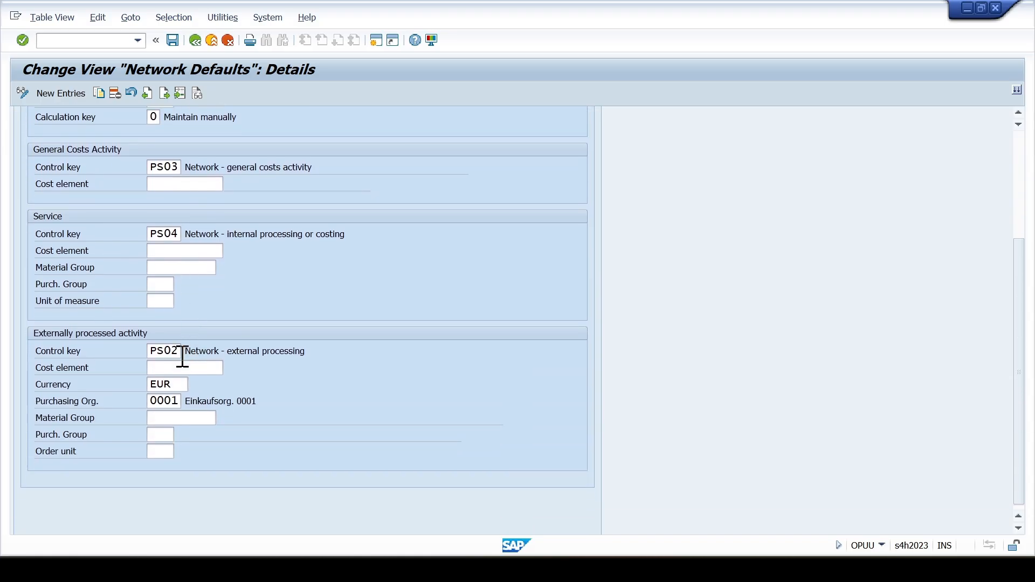
{"action": "scroll", "coordinate": [169, 354], "scroll_direction": "up", "scroll_amount": 3}
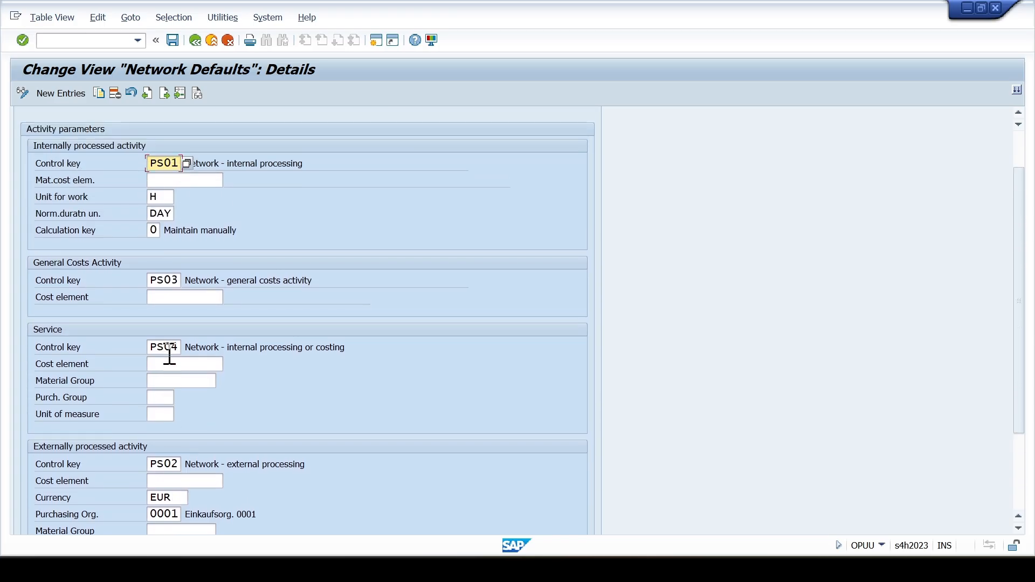
{"action": "key", "text": "ctrl+s"}
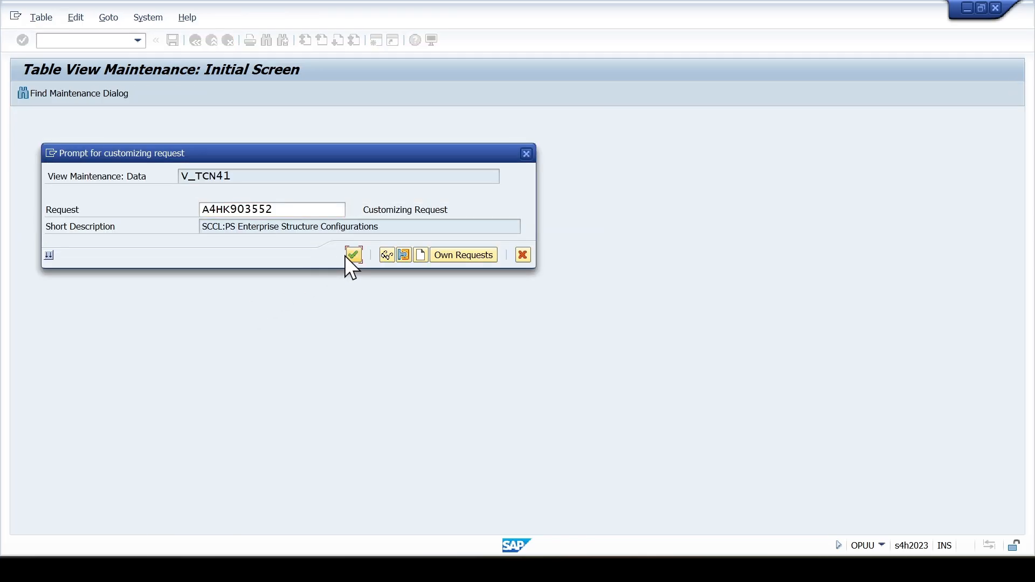
{"action": "left_click", "coordinate": [352, 255]}
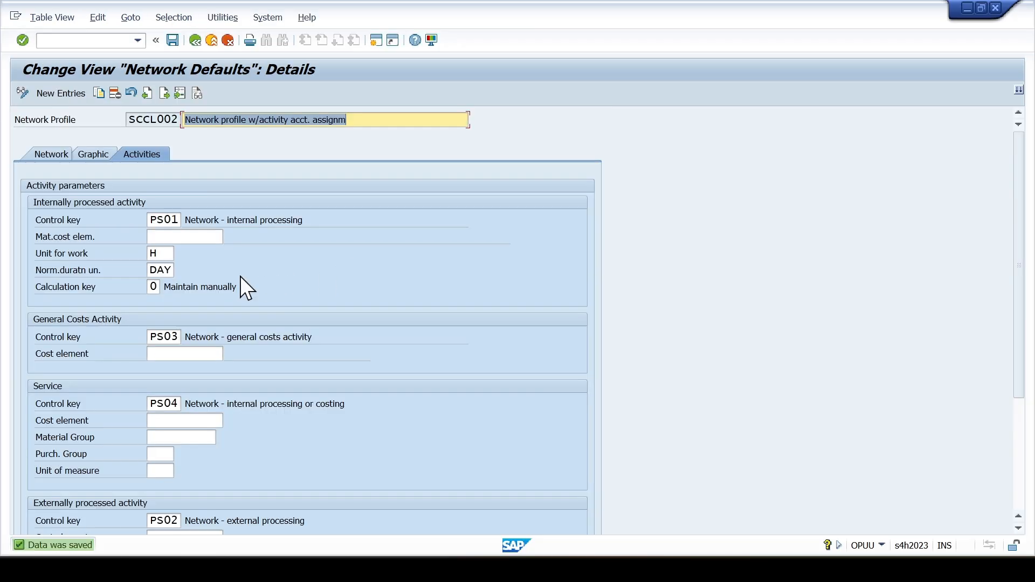
{"action": "left_click", "coordinate": [196, 41]}
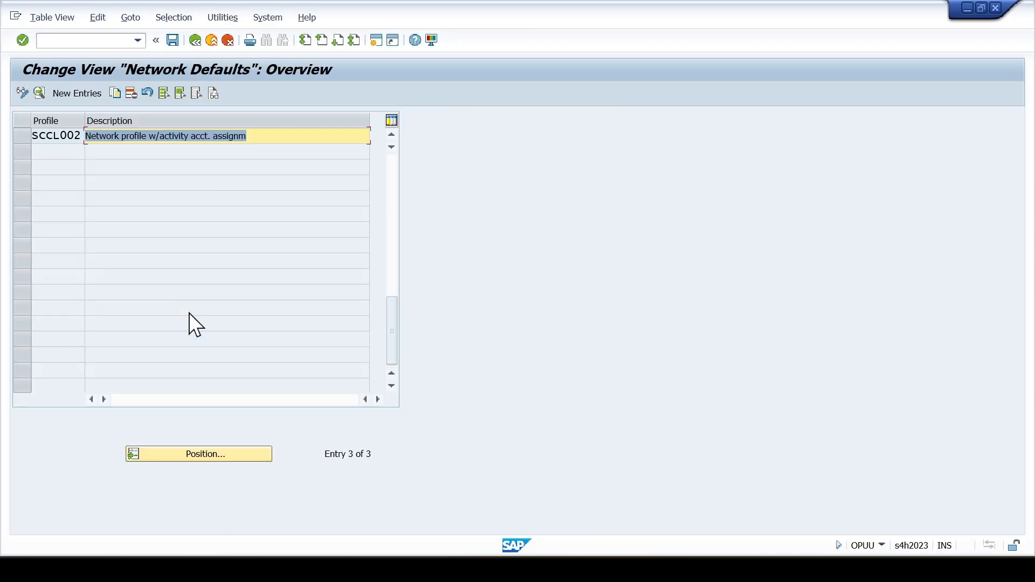
{"action": "left_click", "coordinate": [227, 41]}
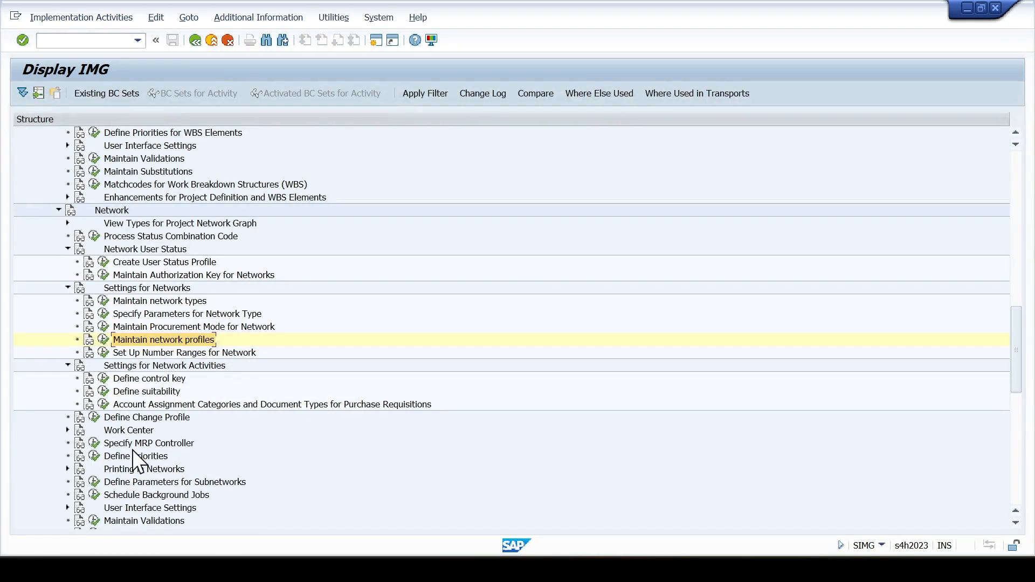
- Reopen network profile SCCL002 and examine the control keys assigned to its internally processed and general costs activities
{"action": "left_click", "coordinate": [124, 380]}
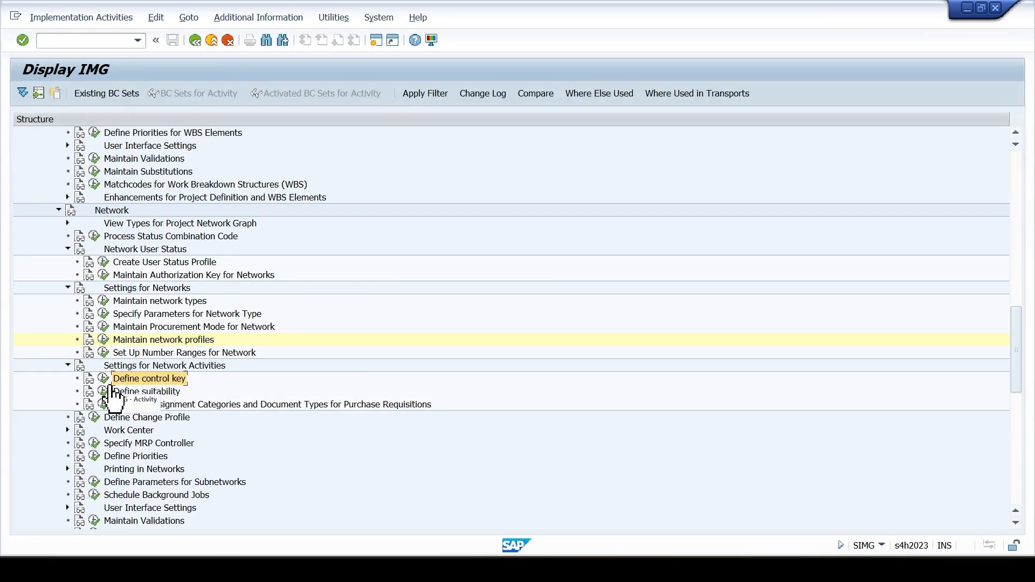
{"action": "left_click", "coordinate": [104, 339]}
{"action": "double_click", "coordinate": [138, 167]}
{"action": "left_click", "coordinate": [141, 154]}
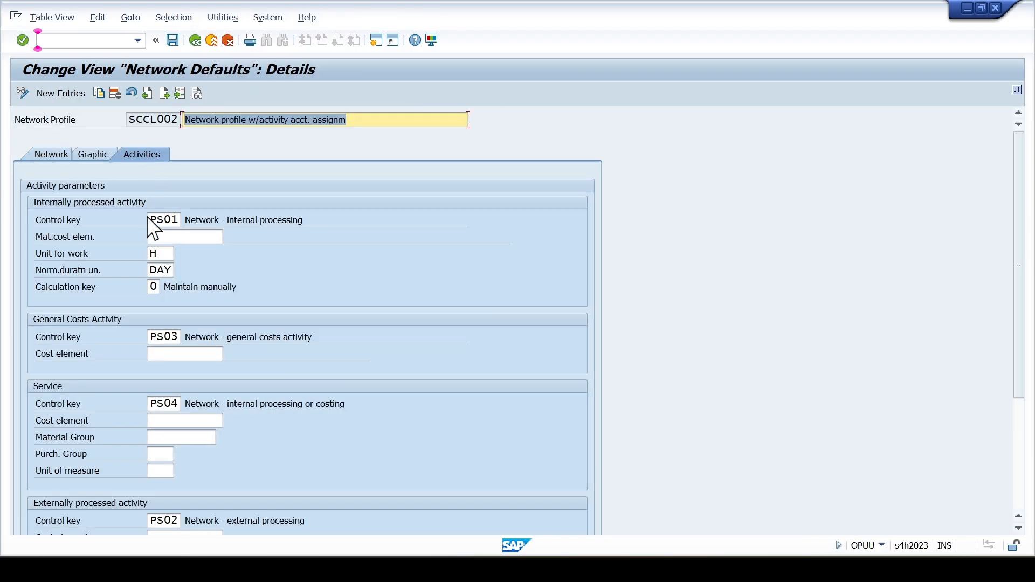
{"action": "left_click", "coordinate": [164, 221]}
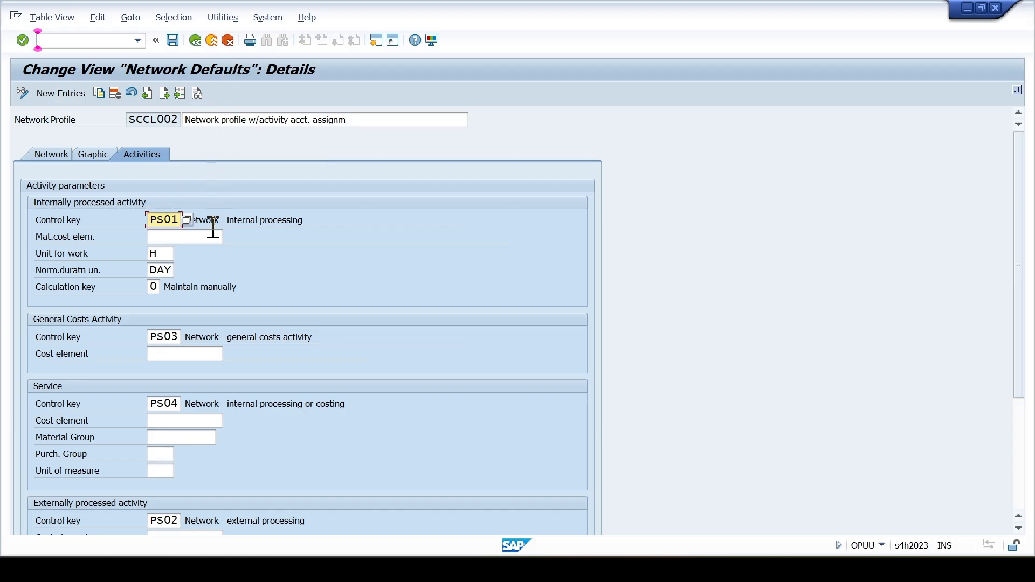
{"action": "left_click", "coordinate": [229, 220]}
{"action": "left_click", "coordinate": [257, 337]}
{"action": "left_click", "coordinate": [228, 41]}
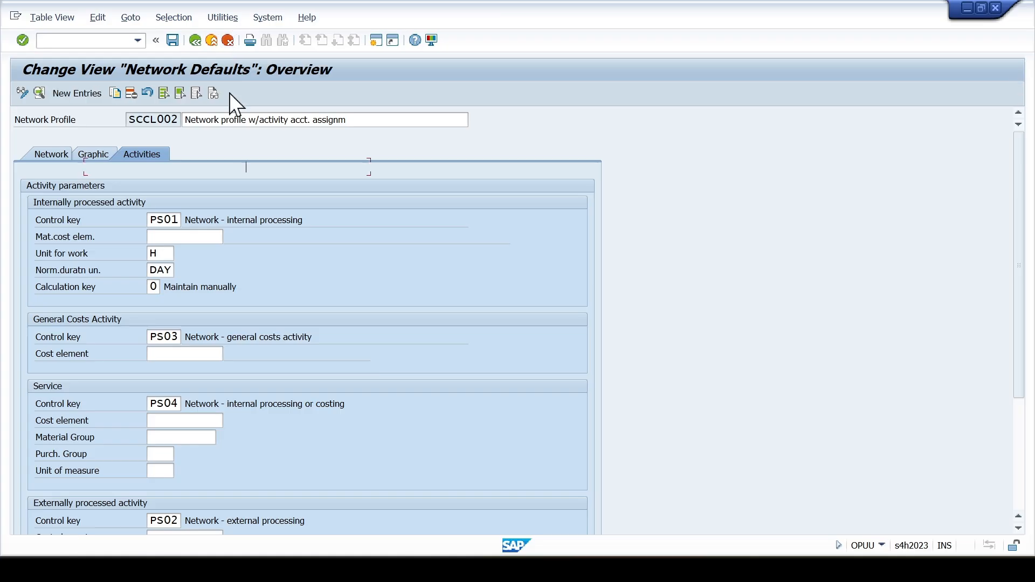
{"action": "left_click", "coordinate": [229, 43]}
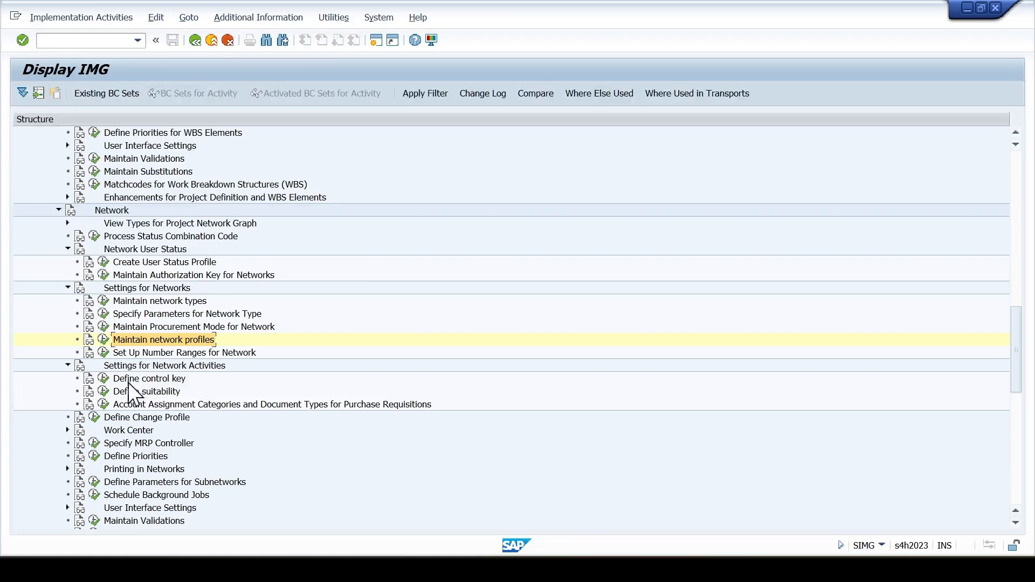
- Copy the activity control keys PS01, PS02, PS03 and PS04 as PS-1, PS-2, PS-3 and PS-4
{"action": "left_click", "coordinate": [103, 378]}
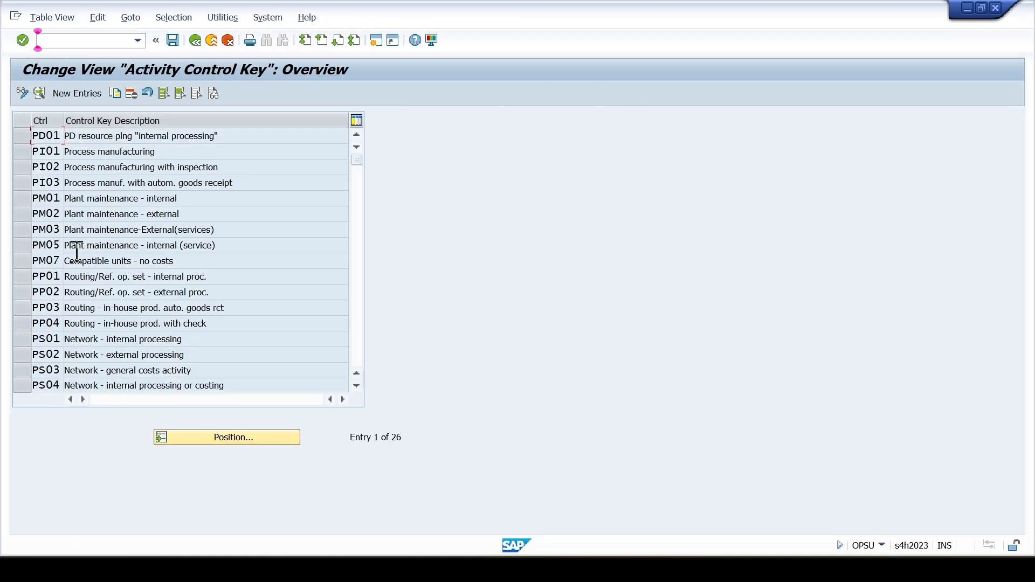
{"action": "scroll", "coordinate": [95, 324], "scroll_direction": "down", "scroll_amount": 1}
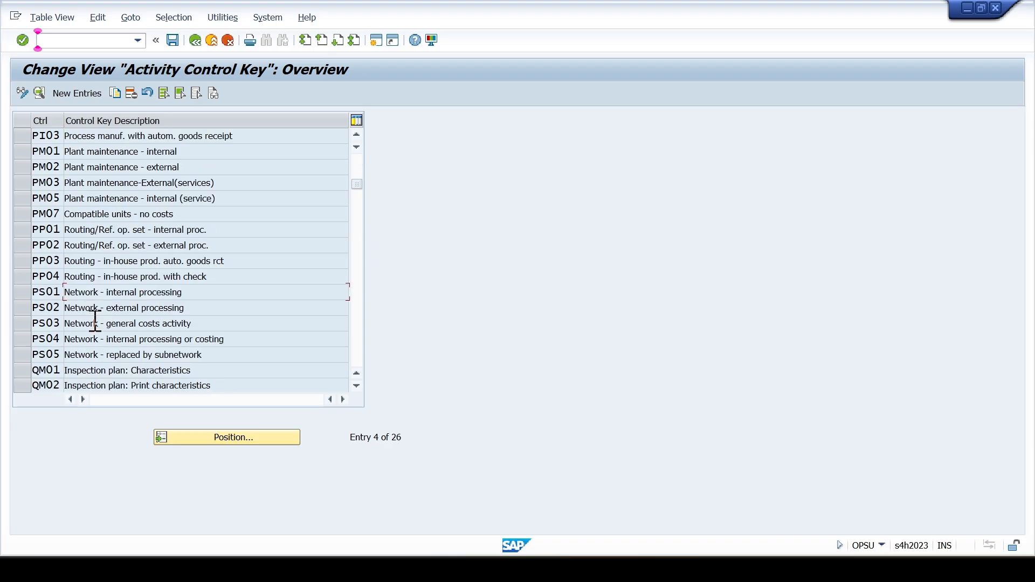
{"action": "left_click_drag", "start_coordinate": [25, 297], "coordinate": [23, 337]}
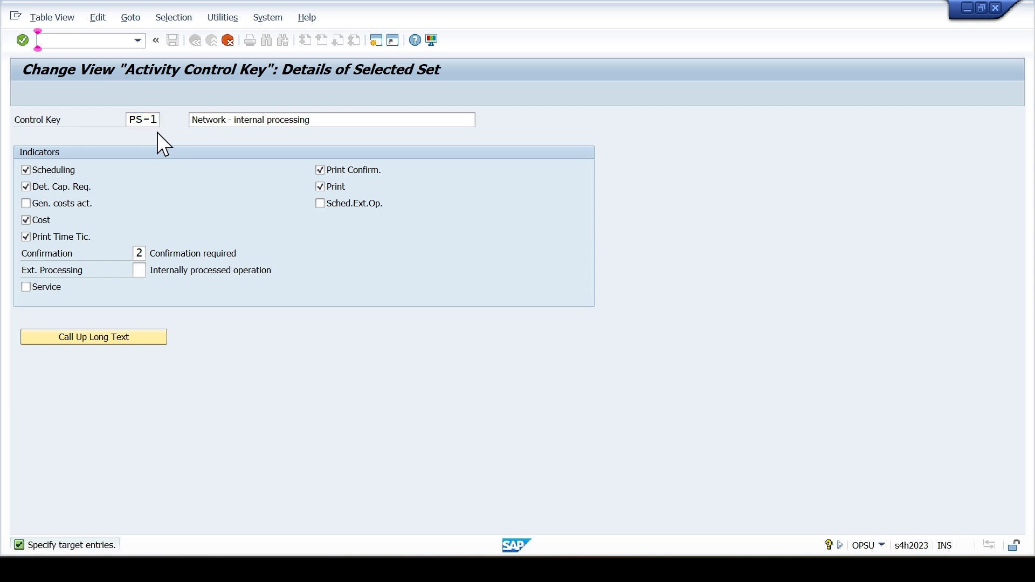
{"action": "key", "text": "F8"}
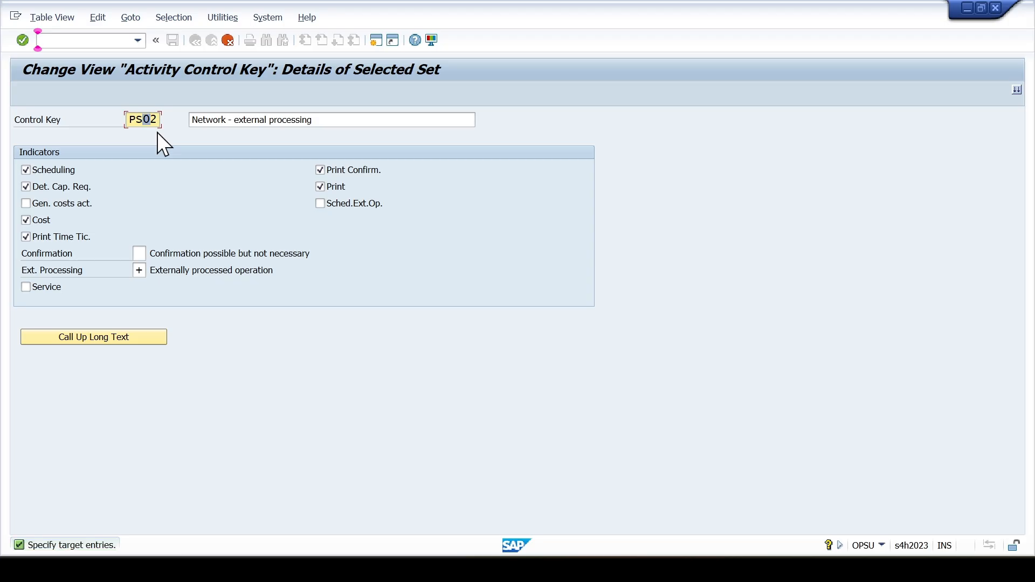
{"action": "key", "text": "F8"}
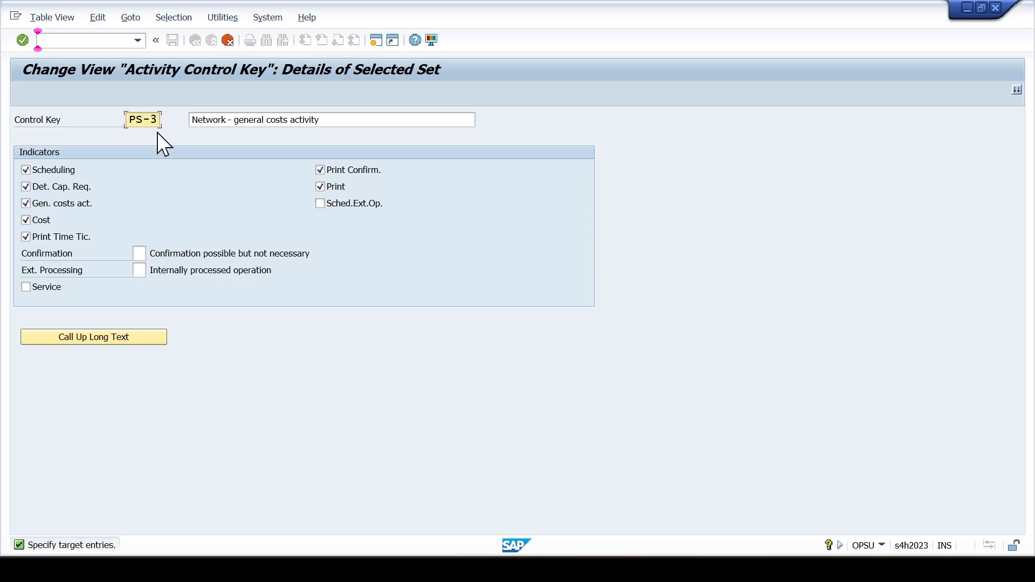
{"action": "key", "text": "F8"}
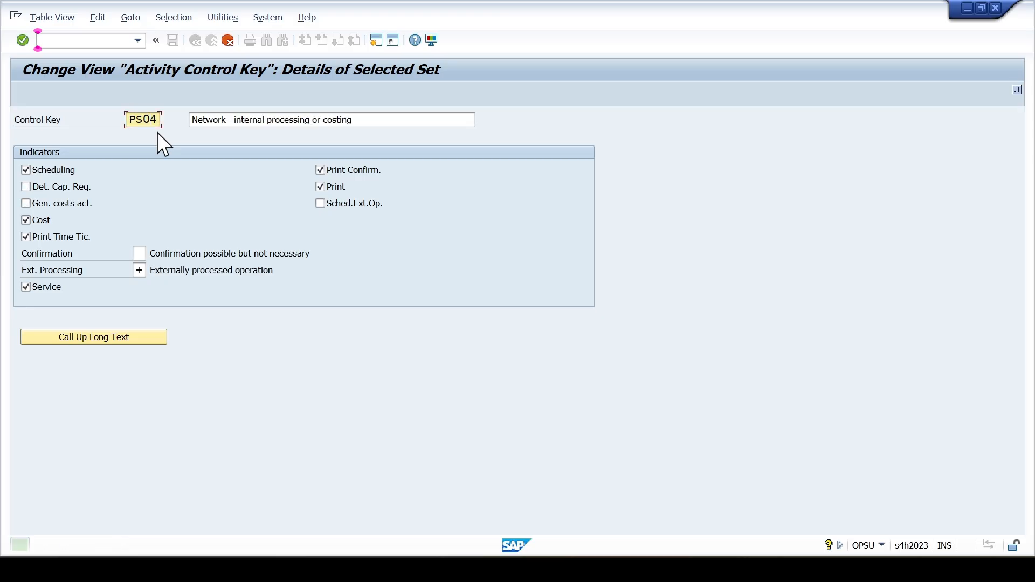
{"action": "key", "text": "Return"}
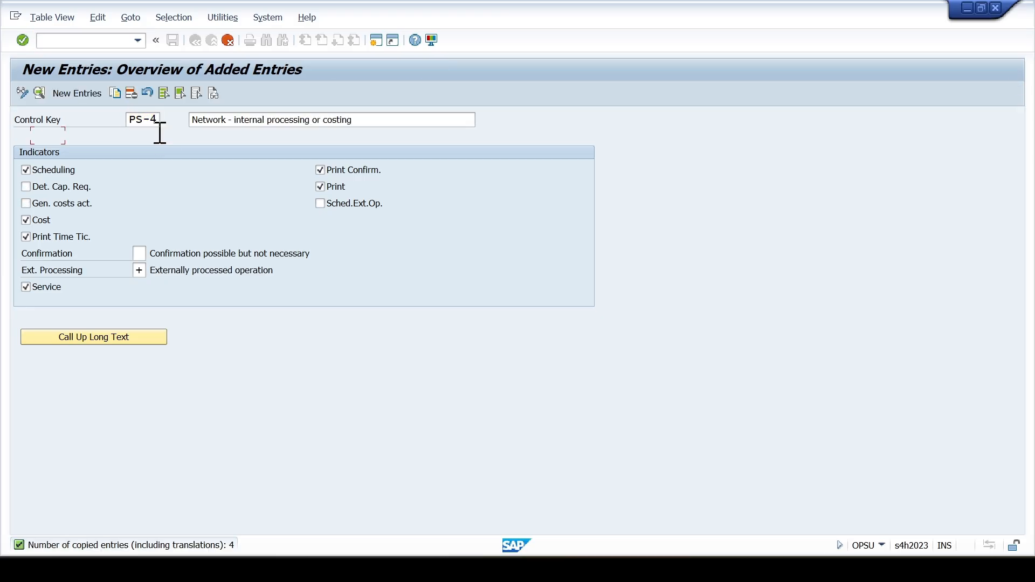
- Save the four copied control keys to the customizing request and return to the IMG structure
{"action": "key", "text": "ctrl+s"}
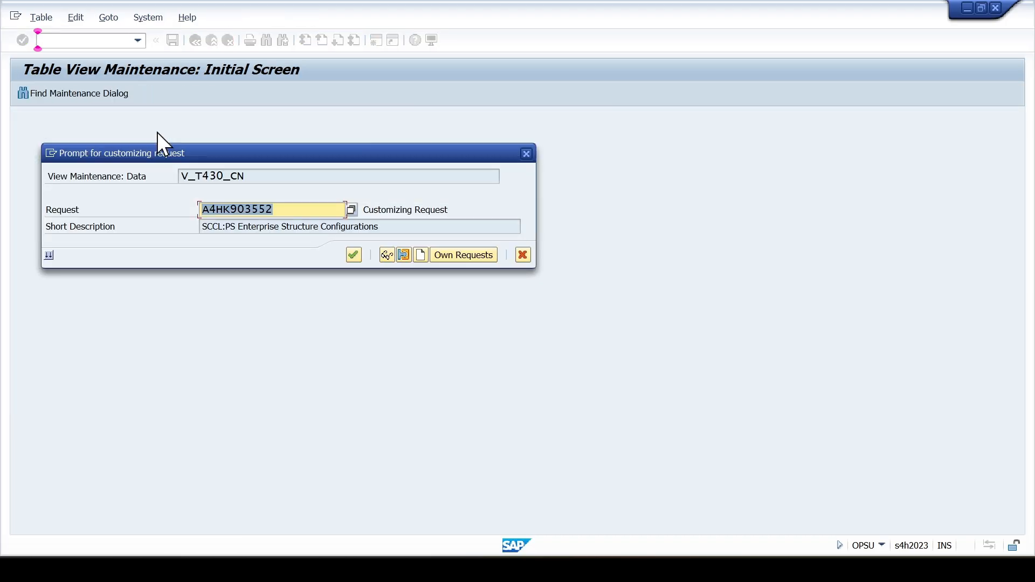
{"action": "key", "text": "Return"}
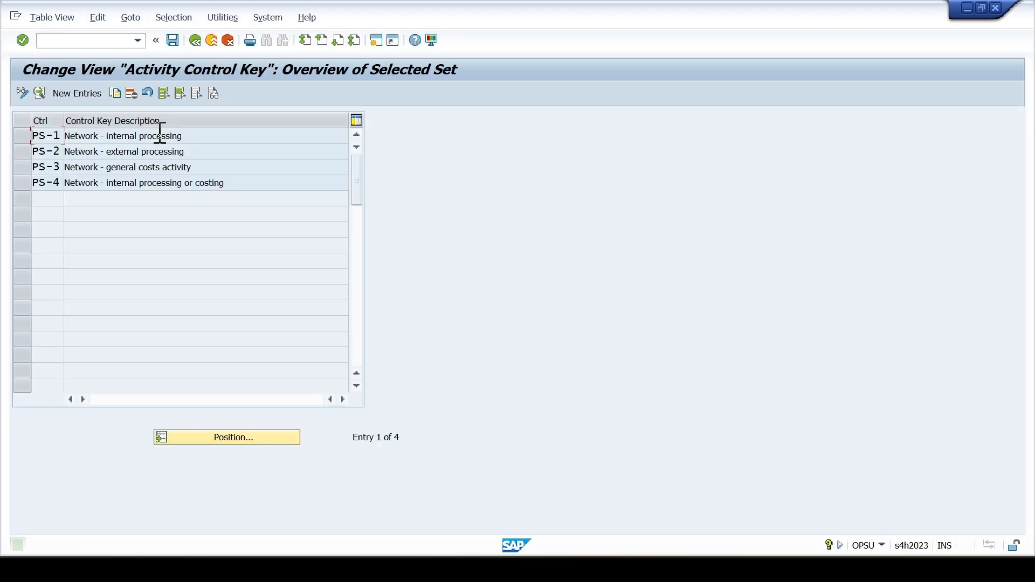
{"action": "left_click", "coordinate": [227, 40]}
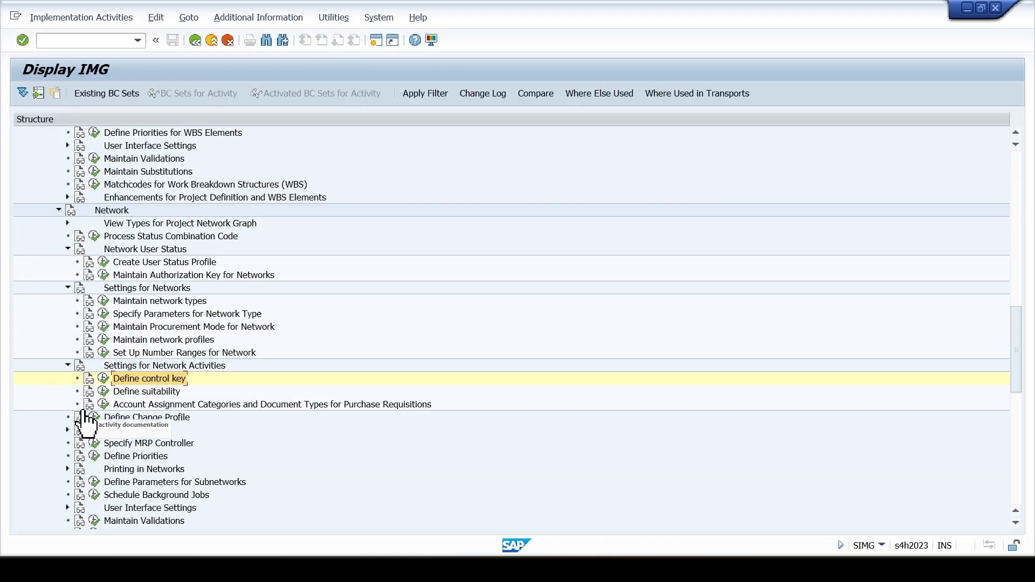
- Set the control key for internally processed activities in network profile SCCL002 to PS-1
{"action": "left_click", "coordinate": [104, 341]}
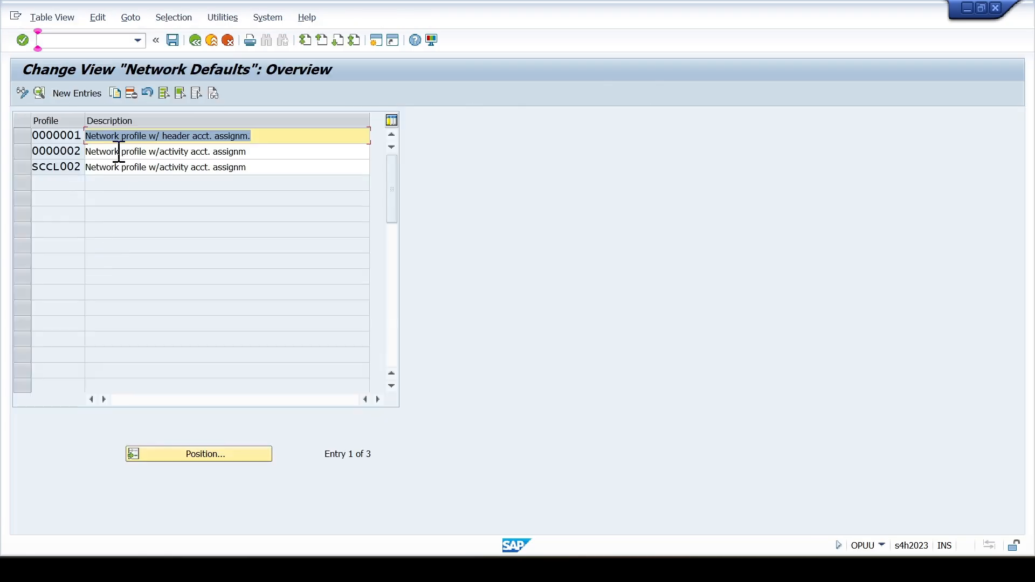
{"action": "double_click", "coordinate": [120, 167]}
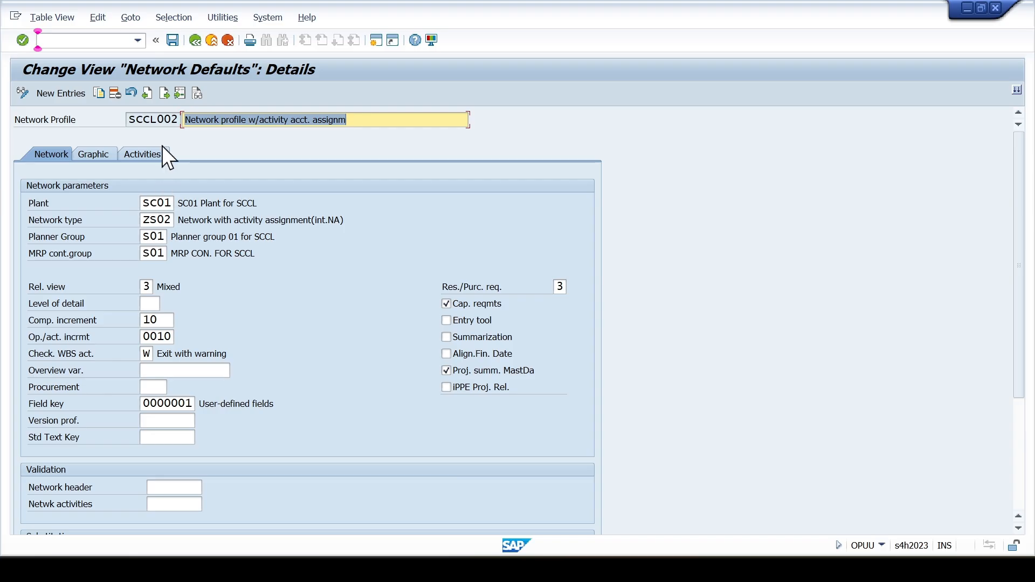
{"action": "left_click", "coordinate": [161, 153]}
{"action": "left_click", "coordinate": [173, 220]}
{"action": "left_click", "coordinate": [183, 220]}
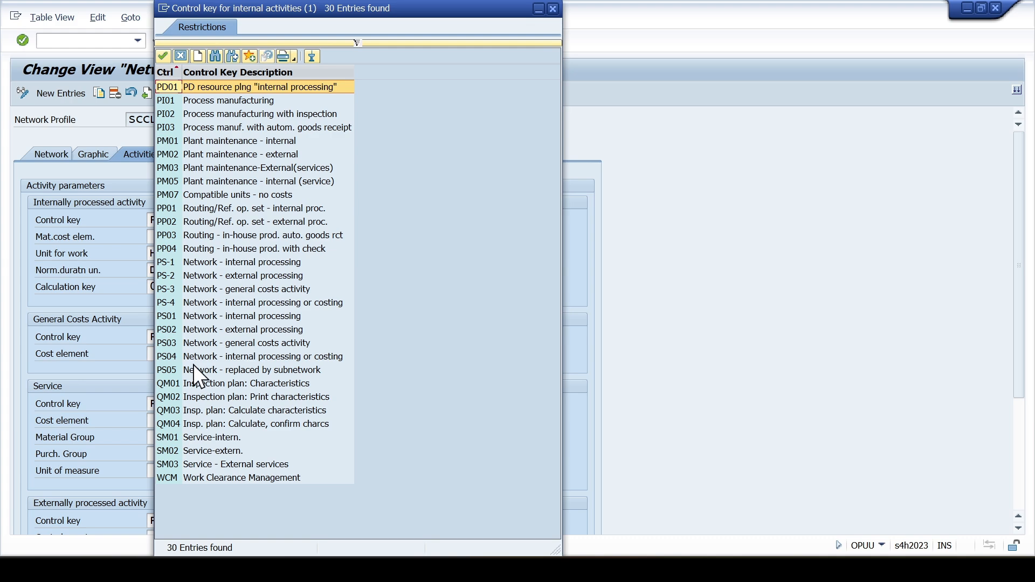
{"action": "left_click", "coordinate": [195, 264]}
{"action": "left_click_drag", "start_coordinate": [317, 13], "coordinate": [584, 18]}
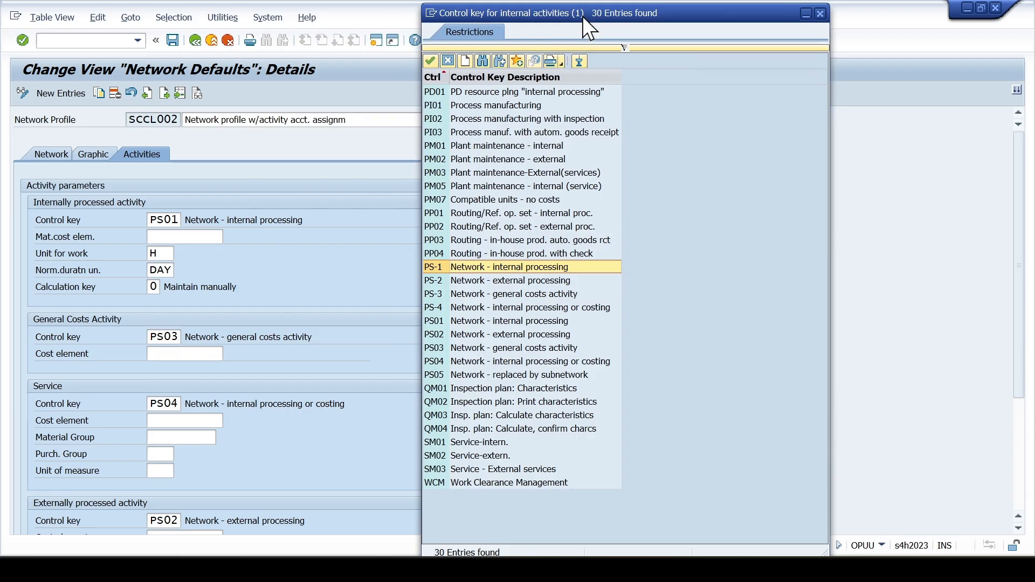
{"action": "double_click", "coordinate": [452, 270]}
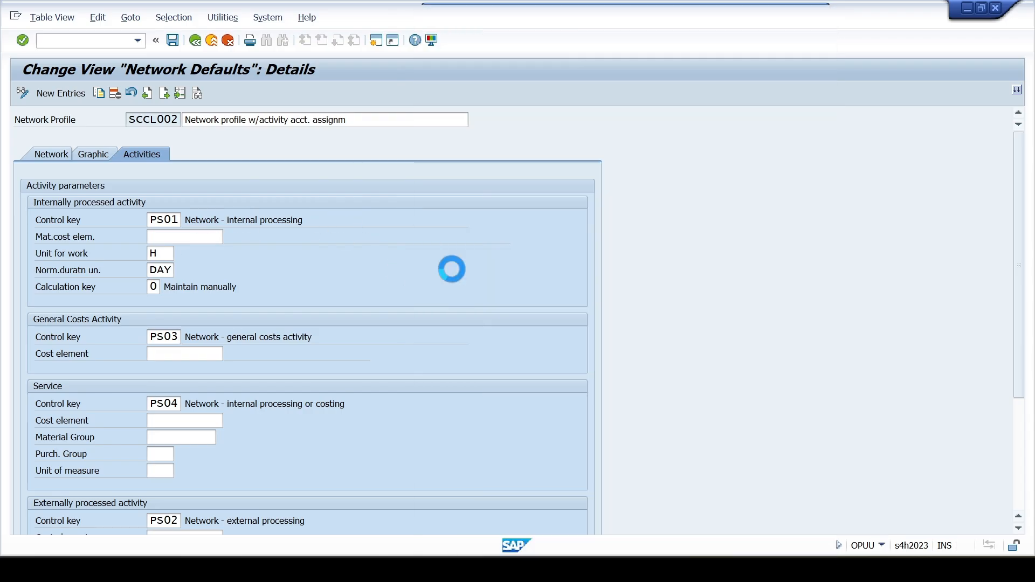
- Set the control key for general costs activities to PS-3 and the one for services to PS-4
{"action": "left_click", "coordinate": [189, 337]}
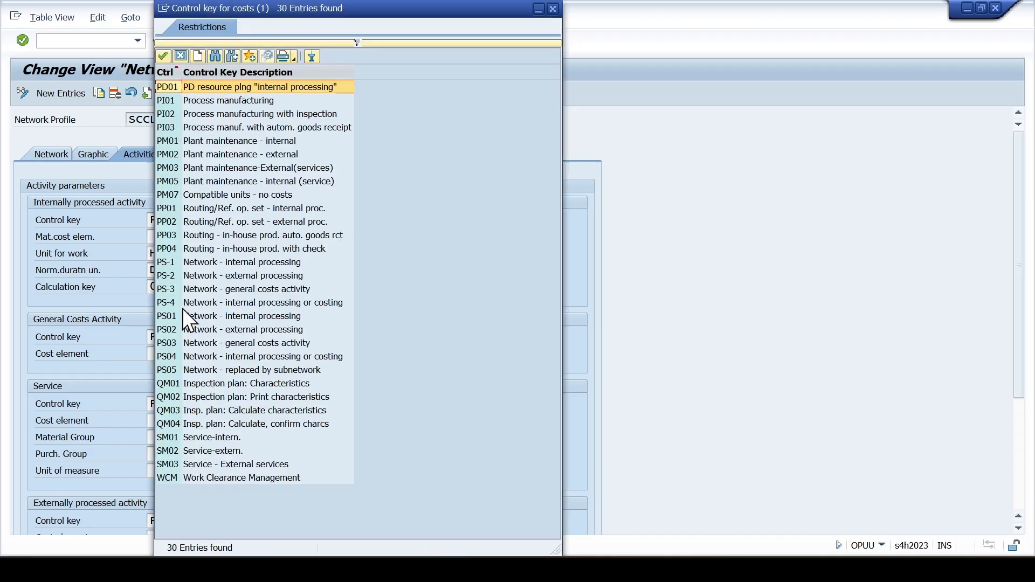
{"action": "double_click", "coordinate": [183, 289]}
{"action": "left_click", "coordinate": [177, 403]}
{"action": "left_click", "coordinate": [187, 404]}
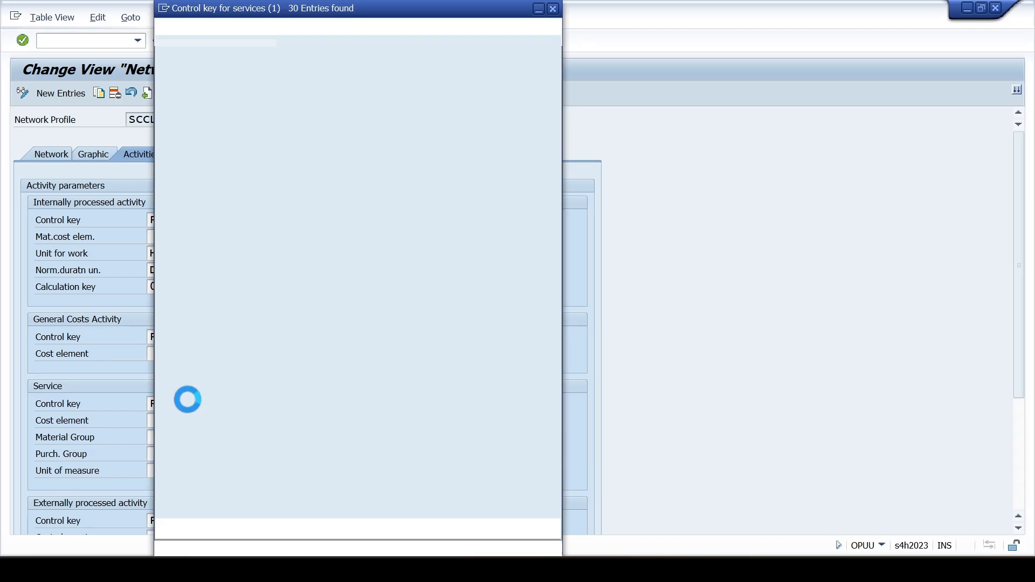
{"action": "double_click", "coordinate": [212, 302]}
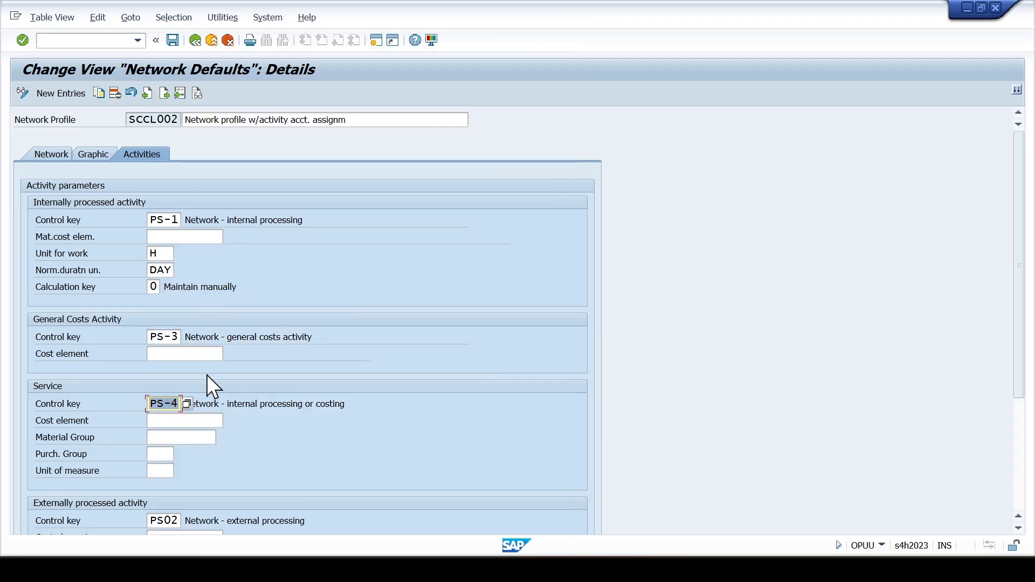
- Set the control key for externally processed activities in network profile SCCL002 to PS-2
{"action": "scroll", "coordinate": [206, 377], "scroll_direction": "down", "scroll_amount": 5}
{"action": "left_click", "coordinate": [175, 418]}
{"action": "left_click", "coordinate": [187, 416]}
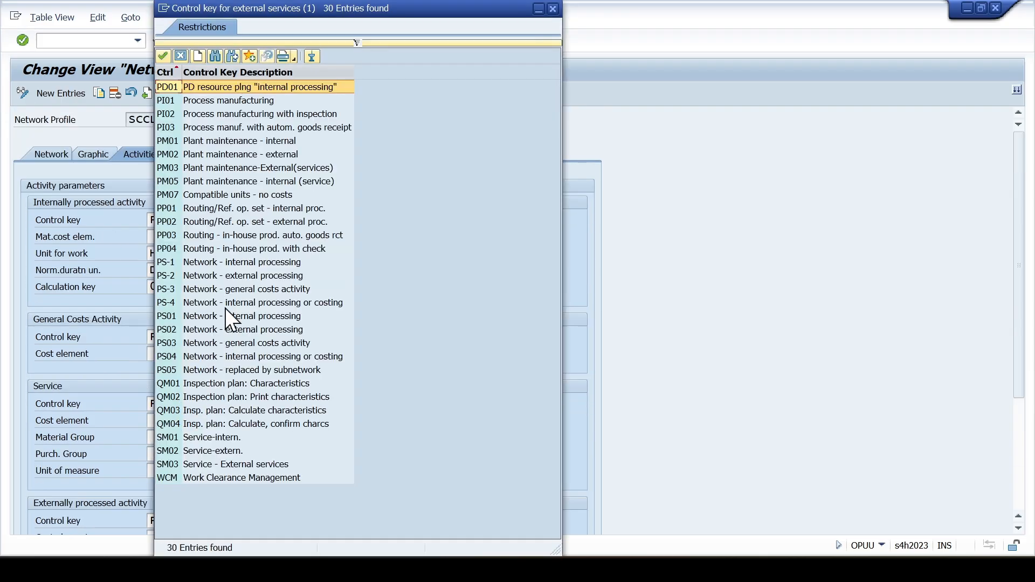
{"action": "left_click_drag", "start_coordinate": [303, 13], "coordinate": [494, 21]}
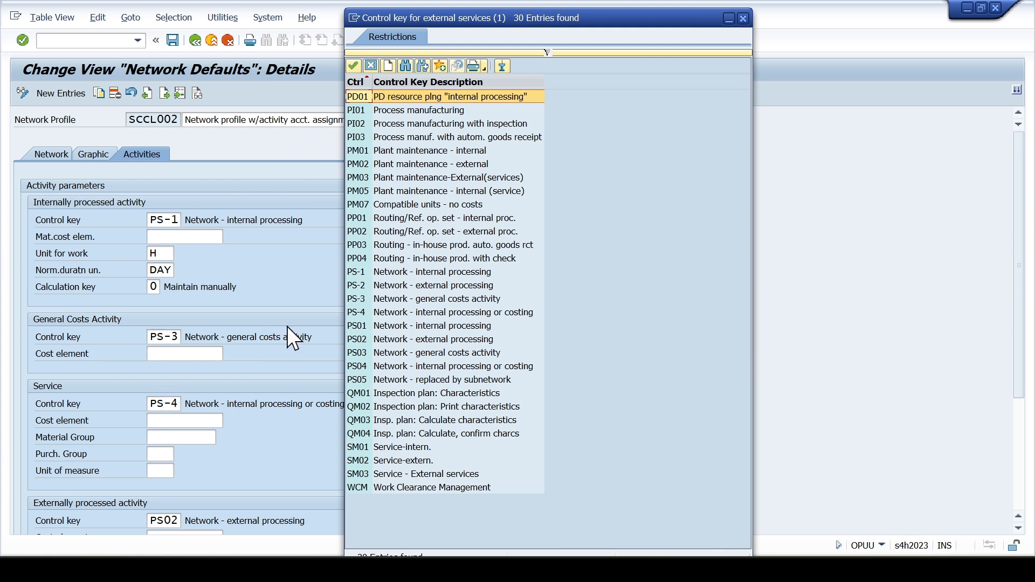
{"action": "double_click", "coordinate": [366, 286]}
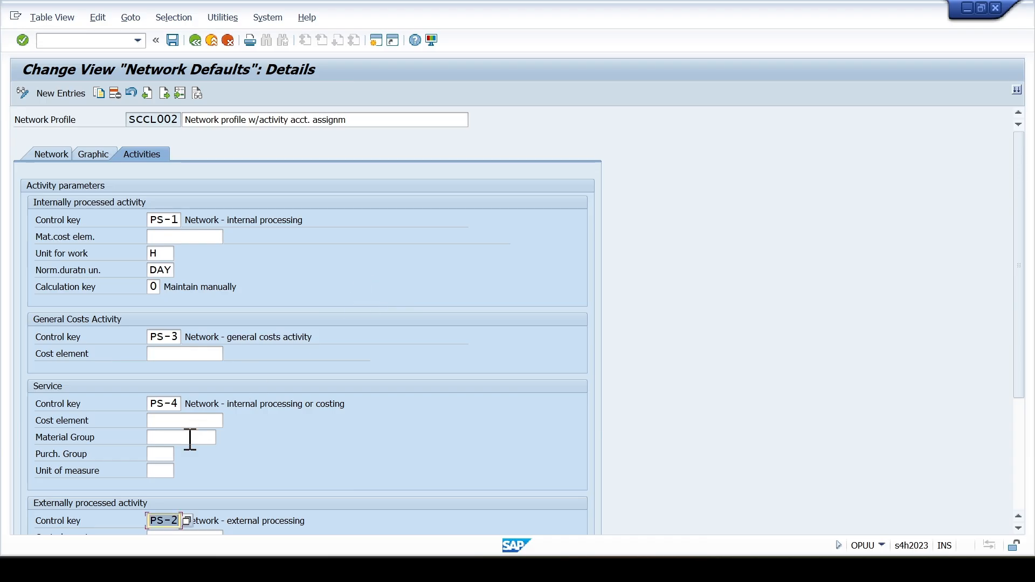
{"action": "key", "text": "Return"}
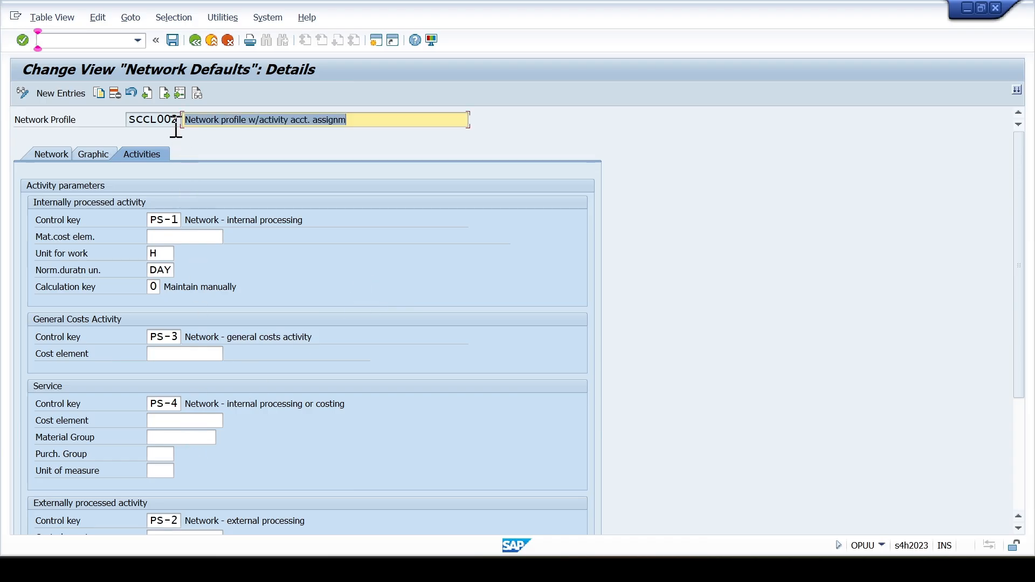
- Save network profile SCCL002 to the customizing request and return to the IMG structure
{"action": "left_click", "coordinate": [172, 40]}
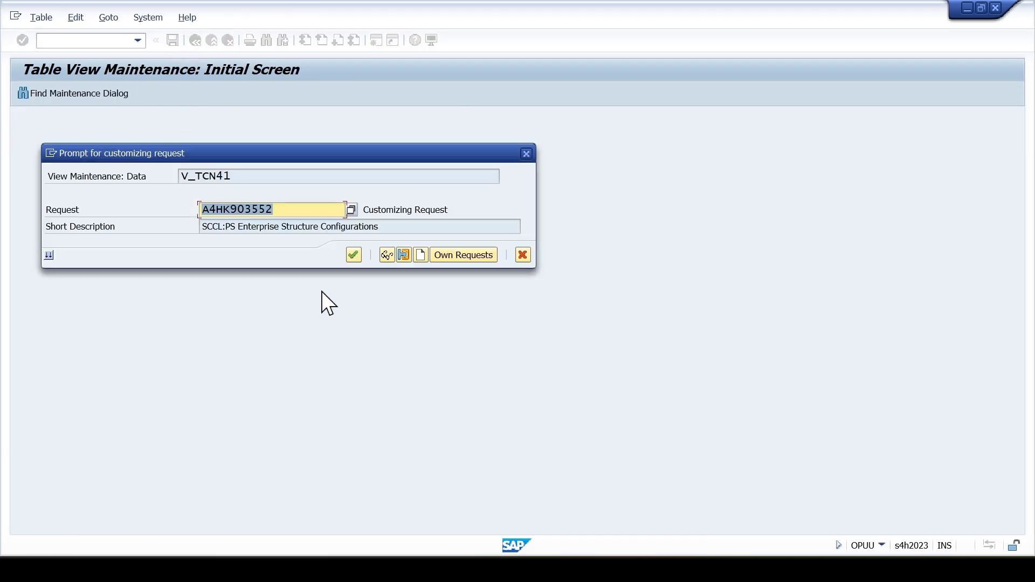
{"action": "left_click", "coordinate": [353, 254]}
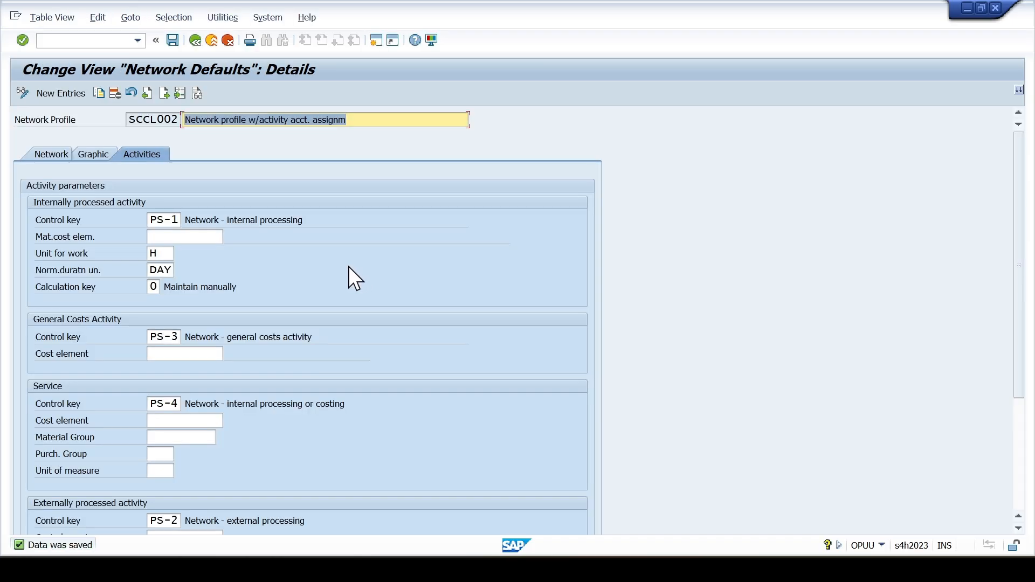
{"action": "left_click", "coordinate": [228, 40]}
{"action": "left_click", "coordinate": [228, 40]}
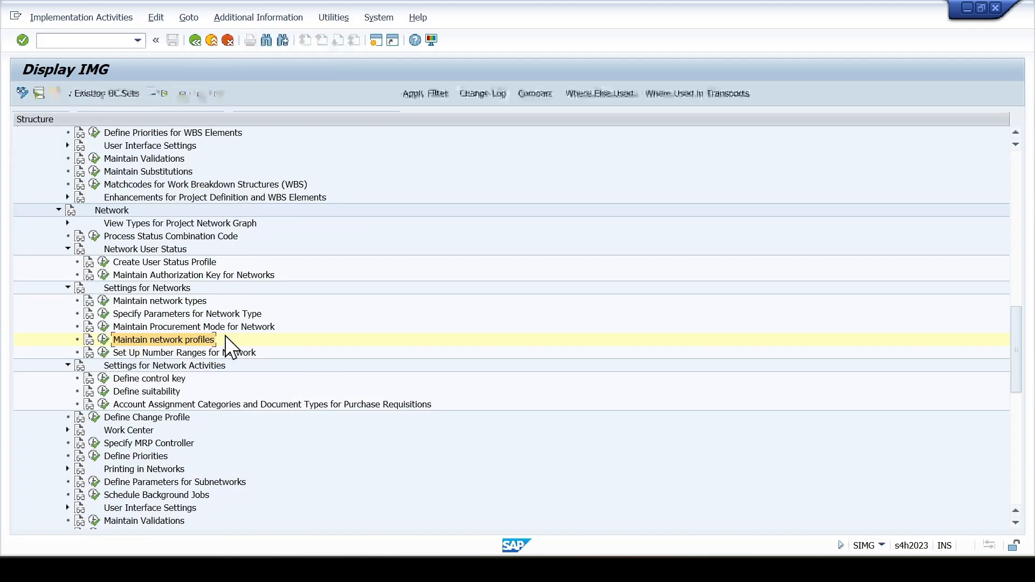
- Open the group overview of the order number ranges from Set Up Number Ranges for Network
{"action": "left_click", "coordinate": [162, 352]}
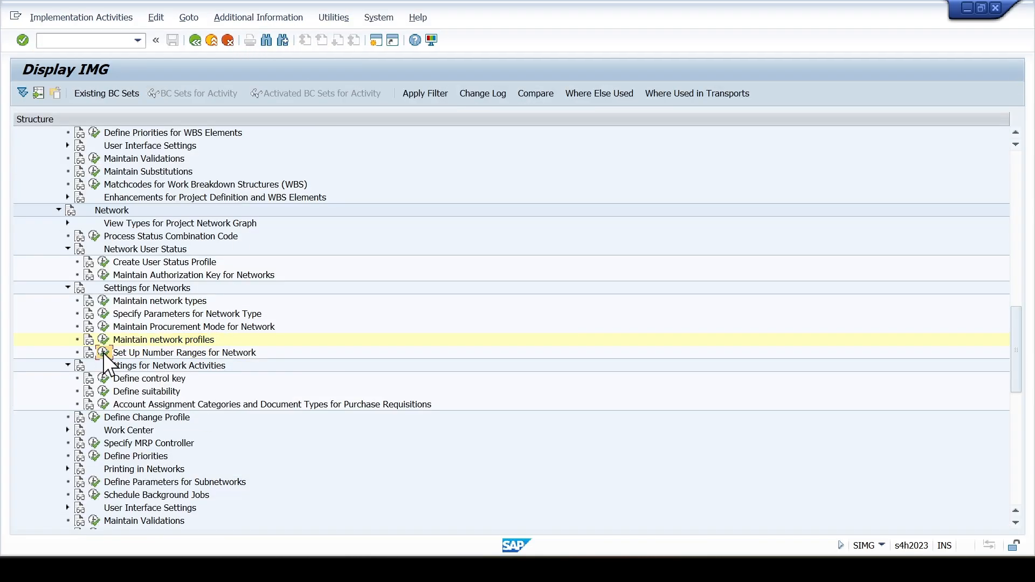
{"action": "left_click", "coordinate": [103, 353]}
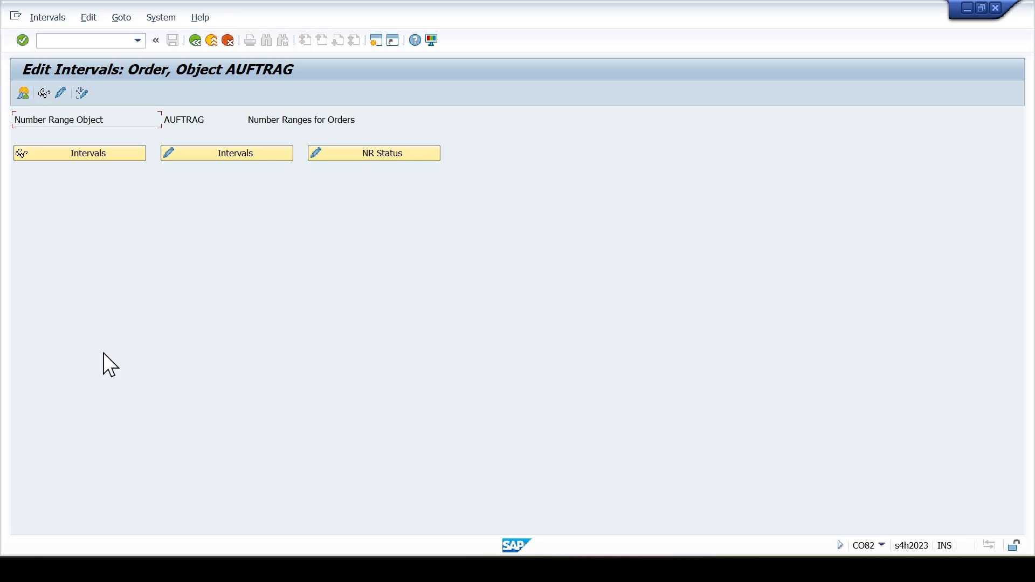
{"action": "left_click", "coordinate": [25, 95]}
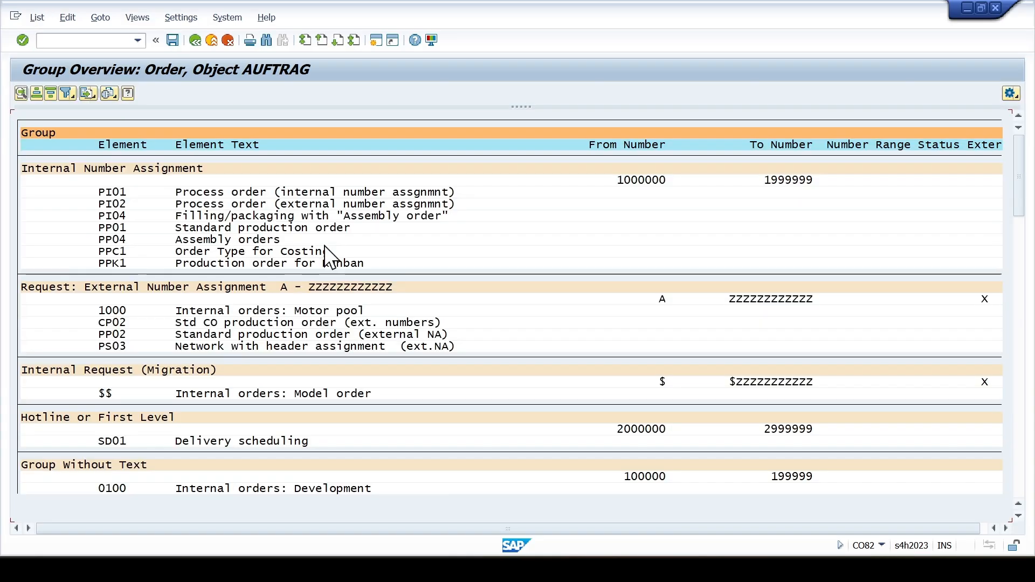
- Examine the number range group and interval that network type ZS02 belongs to, and return to the IMG structure
{"action": "scroll", "coordinate": [372, 304], "scroll_direction": "down", "scroll_amount": 5}
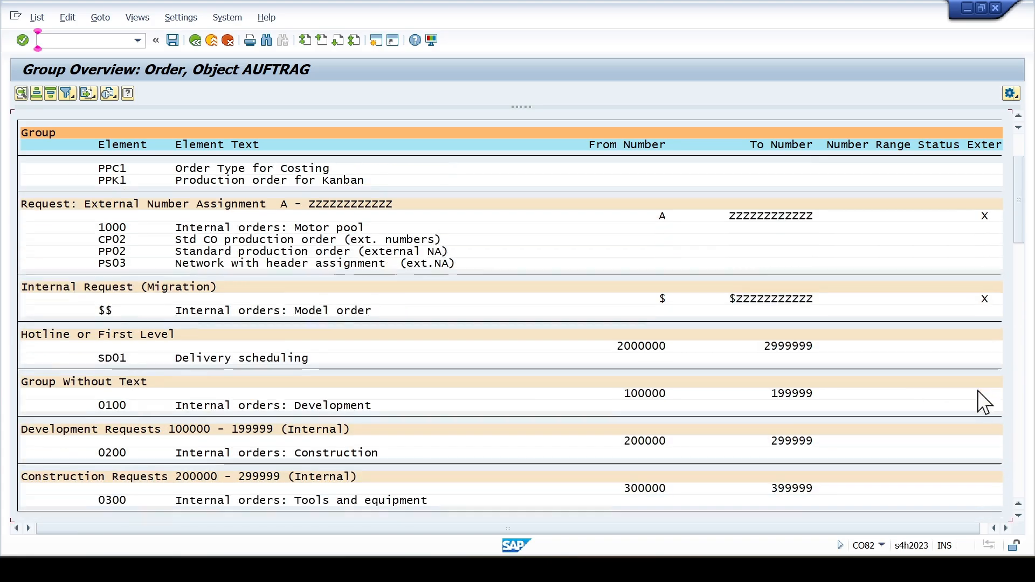
{"action": "left_click", "coordinate": [1017, 423]}
{"action": "left_click", "coordinate": [1018, 424]}
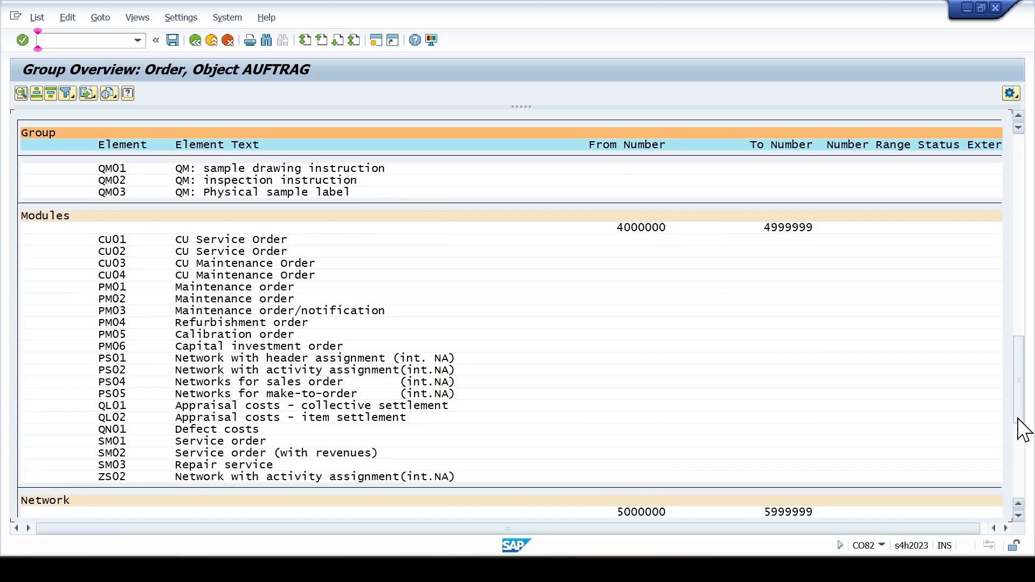
{"action": "scroll", "coordinate": [365, 353], "scroll_direction": "up", "scroll_amount": 1}
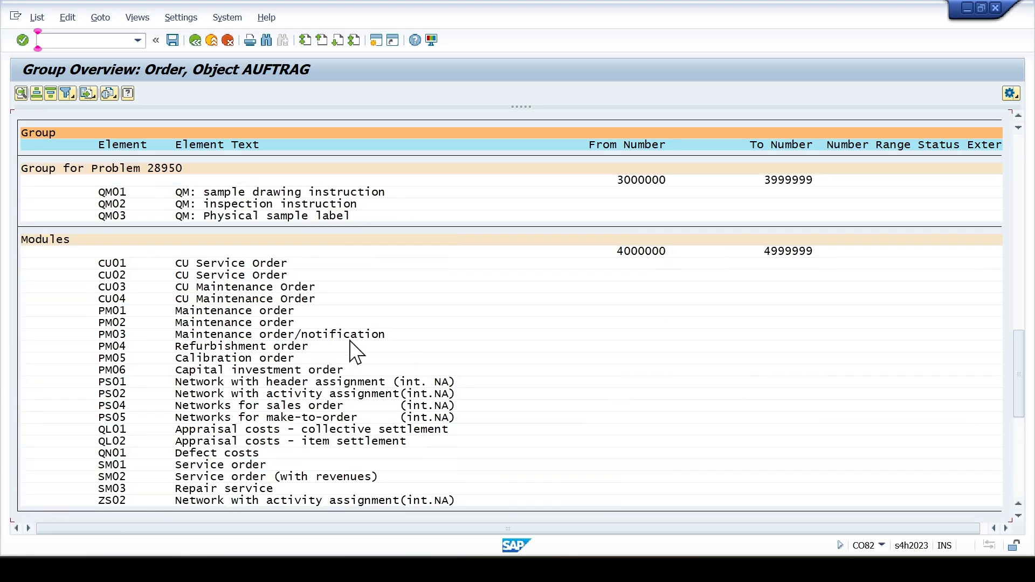
{"action": "left_click", "coordinate": [227, 407]}
{"action": "left_click", "coordinate": [640, 254]}
{"action": "left_click", "coordinate": [770, 255]}
{"action": "left_click", "coordinate": [227, 418]}
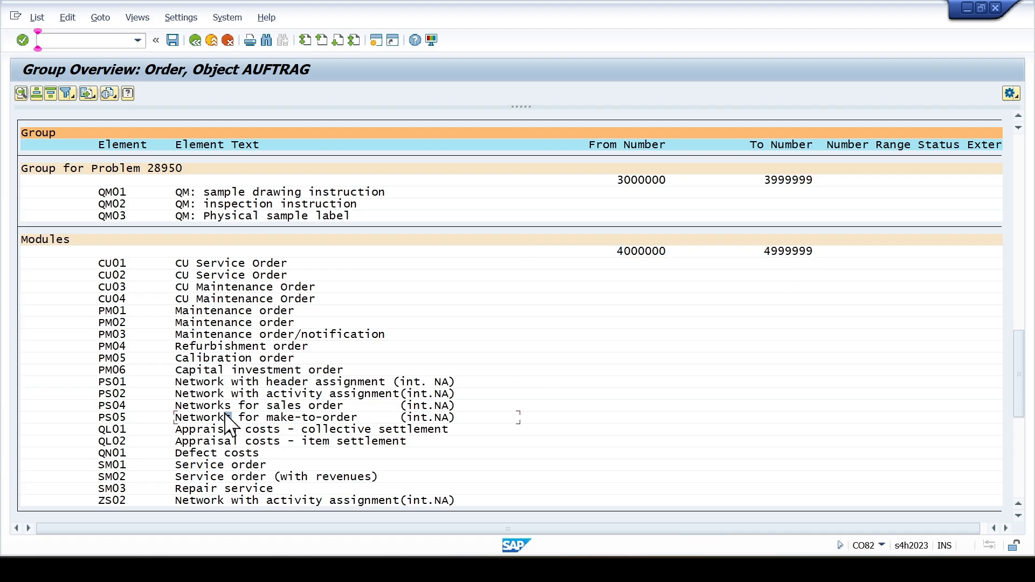
{"action": "left_click", "coordinate": [192, 42]}
{"action": "left_click", "coordinate": [195, 41]}
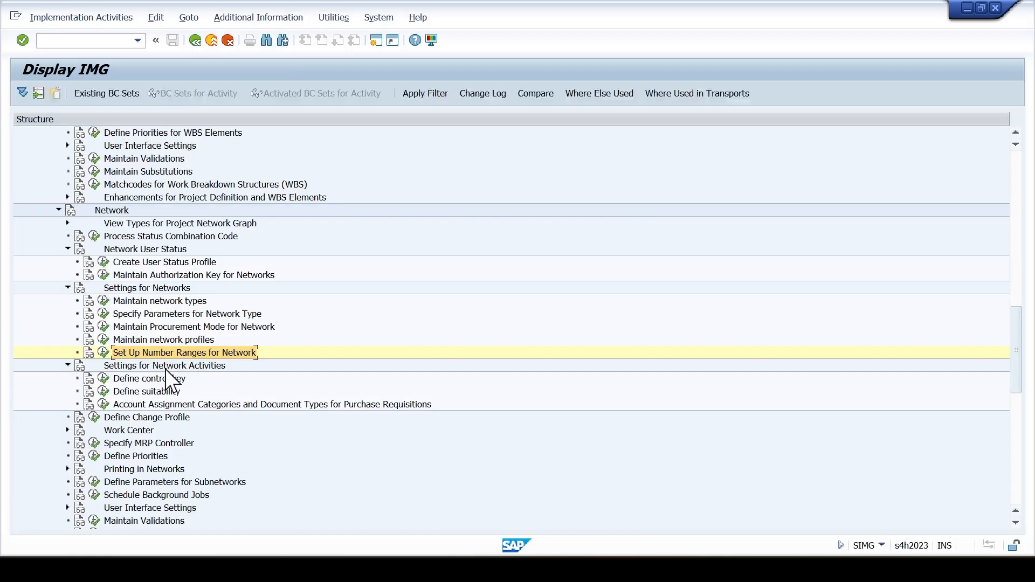
- Collapse the Settings for Network Activities, Settings for Networks and Network User Status nodes in the IMG
{"action": "left_click", "coordinate": [160, 390]}
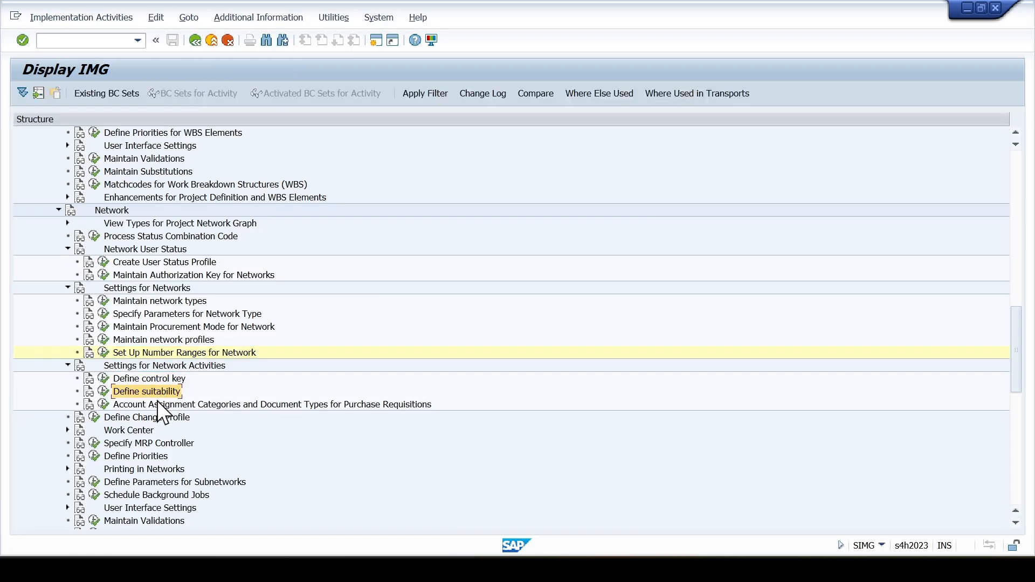
{"action": "left_click", "coordinate": [68, 365]}
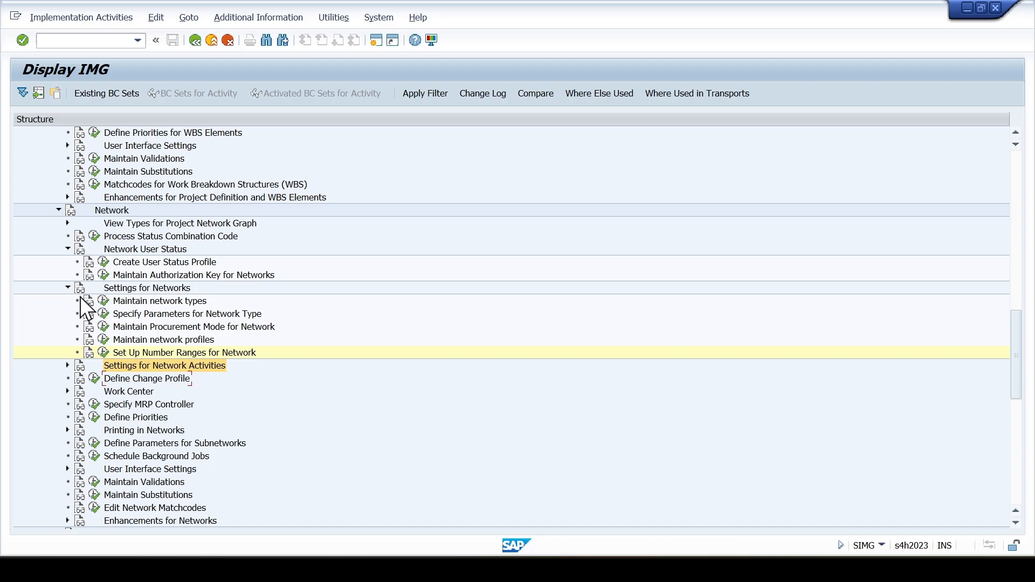
{"action": "left_click", "coordinate": [67, 287]}
{"action": "left_click", "coordinate": [67, 248]}
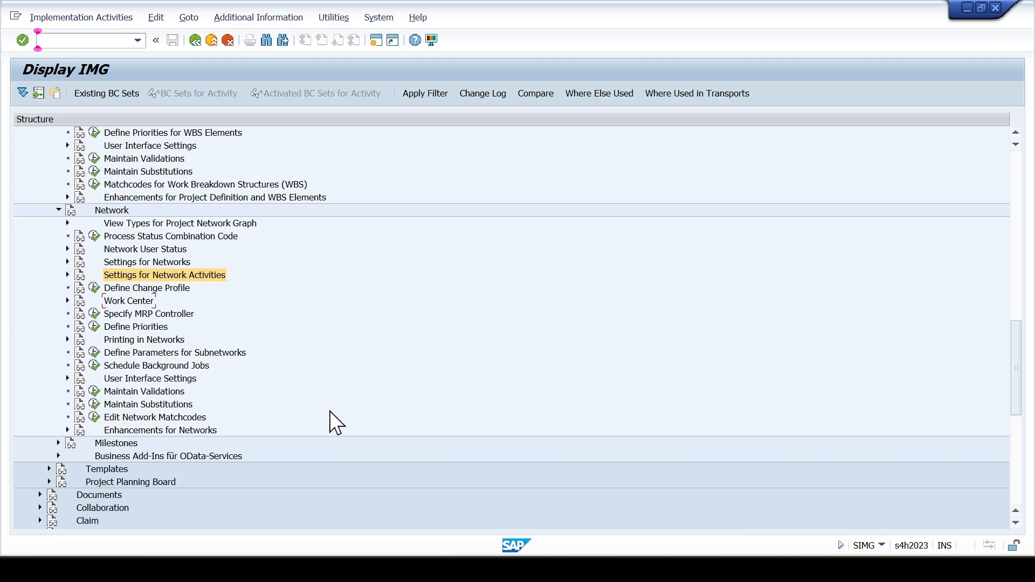
{"action": "left_click", "coordinate": [172, 261]}
- Switch to the Excel configuration workbook and review the planning, budget, project version, simulation and WBS scheduling profiles listed under Other Profiles
{"action": "key", "text": "alt+Tab"}
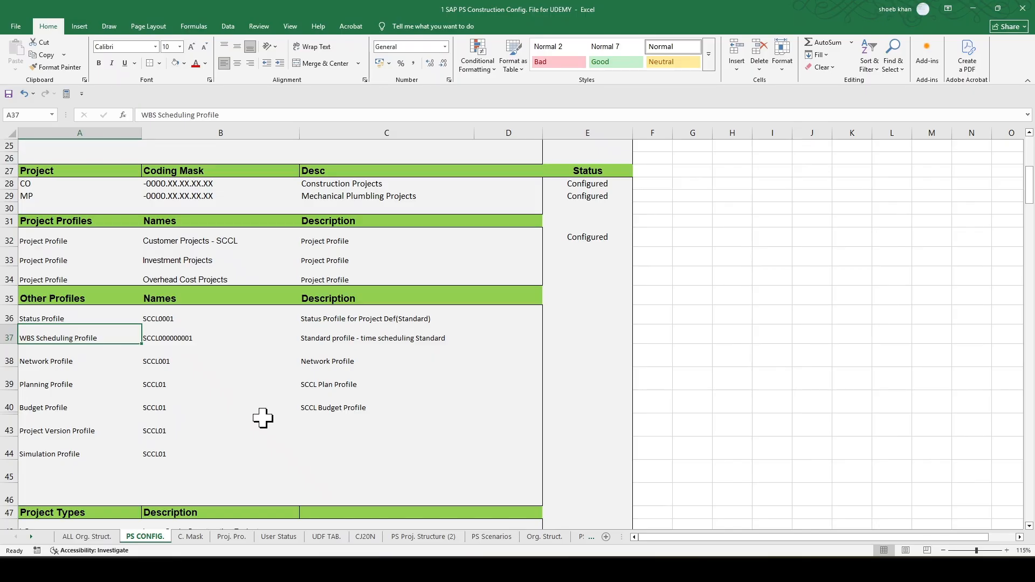
{"action": "left_click", "coordinate": [92, 393]}
{"action": "left_click", "coordinate": [88, 386]}
{"action": "left_click", "coordinate": [80, 406]}
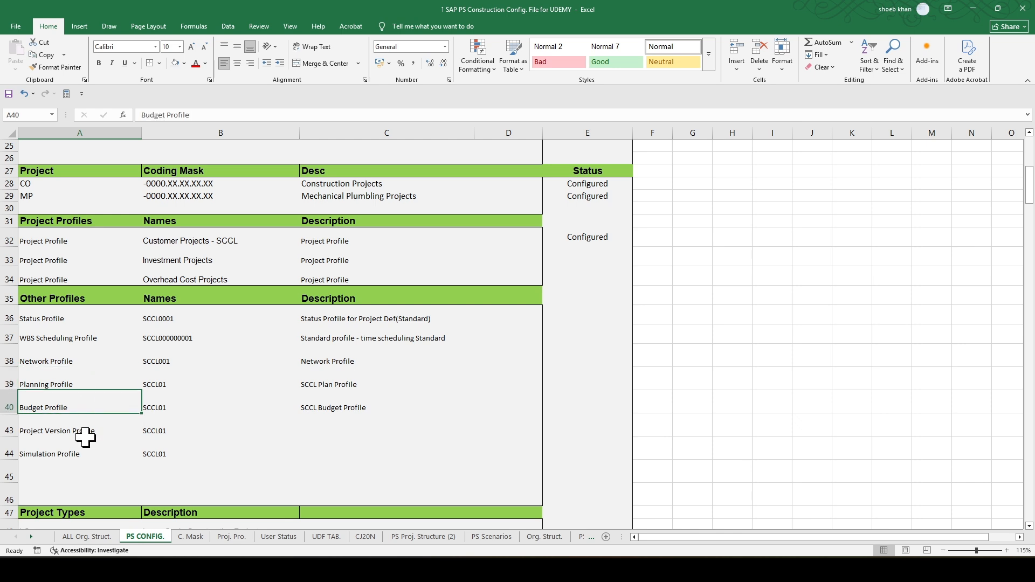
{"action": "left_click", "coordinate": [85, 436]}
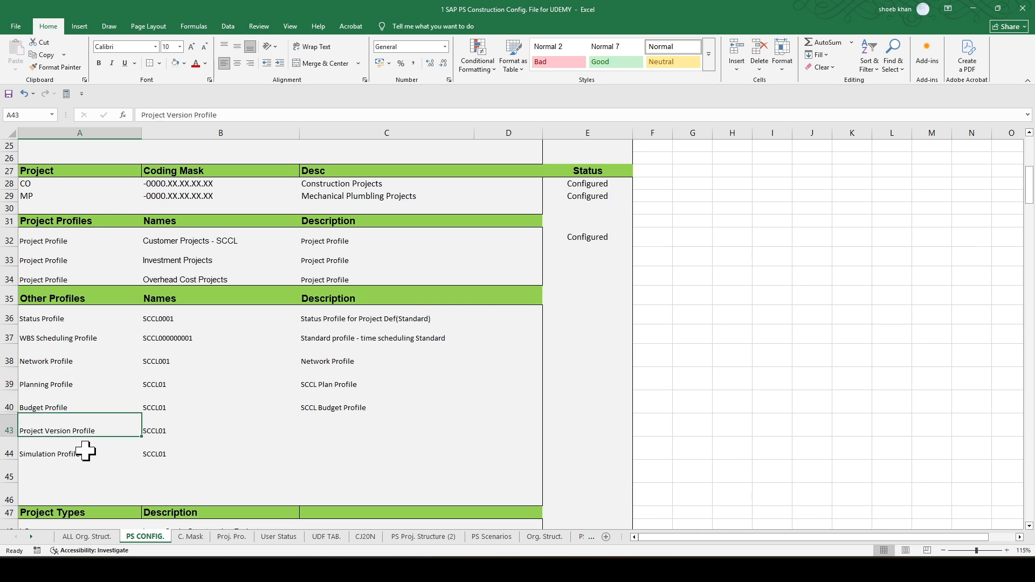
{"action": "left_click", "coordinate": [86, 453]}
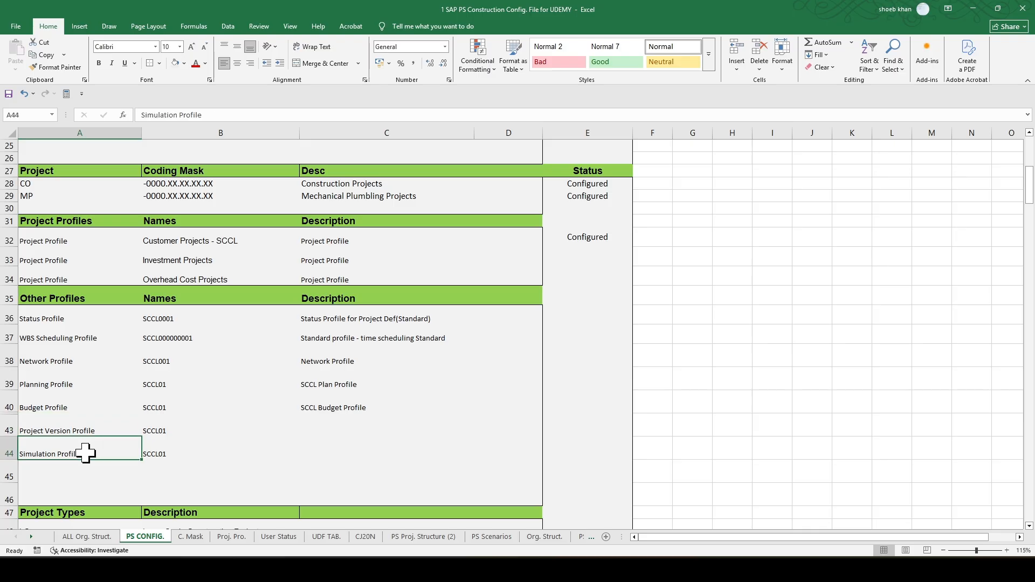
{"action": "left_click", "coordinate": [84, 339]}
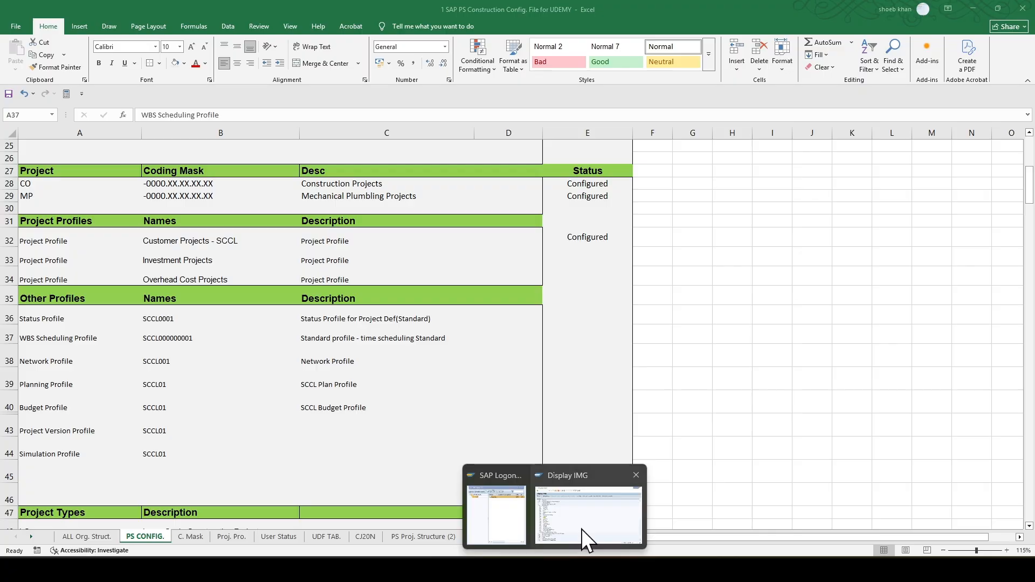
- Switch back to the SAP Display IMG window and expand Costs and its Planned Costs node under Project System
{"action": "left_click", "coordinate": [581, 530]}
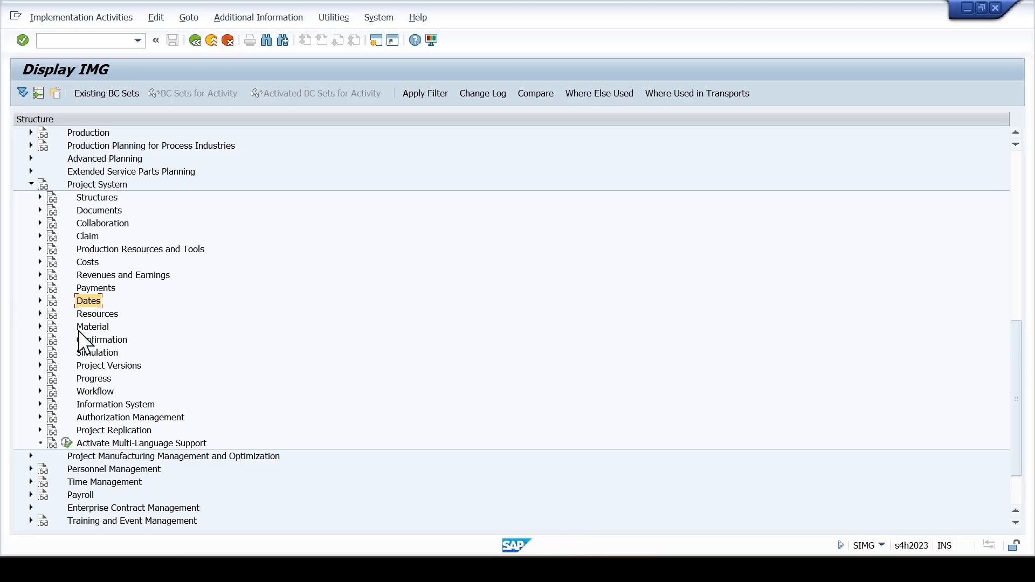
{"action": "left_click", "coordinate": [86, 264]}
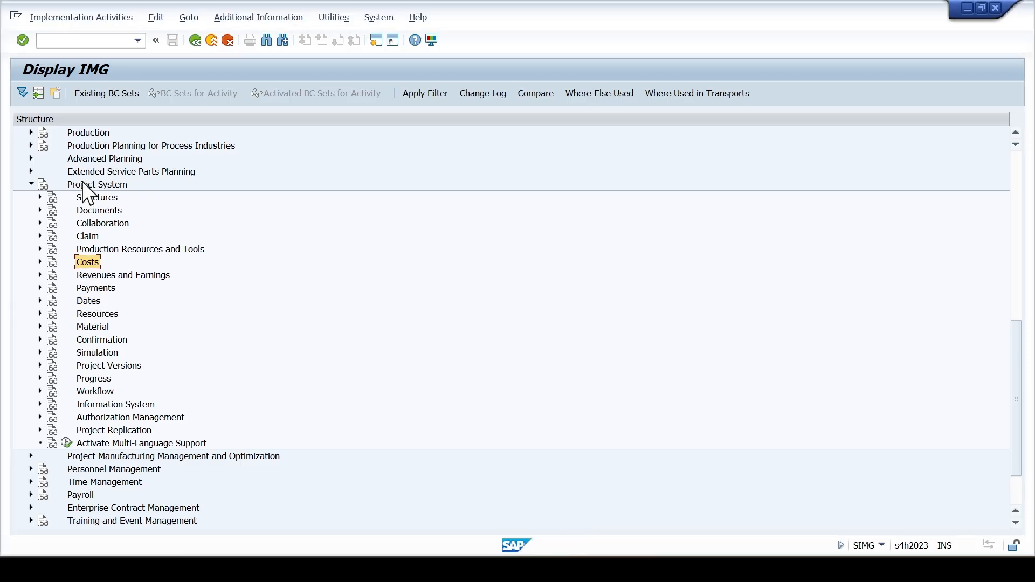
{"action": "left_click", "coordinate": [82, 182]}
{"action": "left_click", "coordinate": [85, 263]}
{"action": "left_click", "coordinate": [40, 262]}
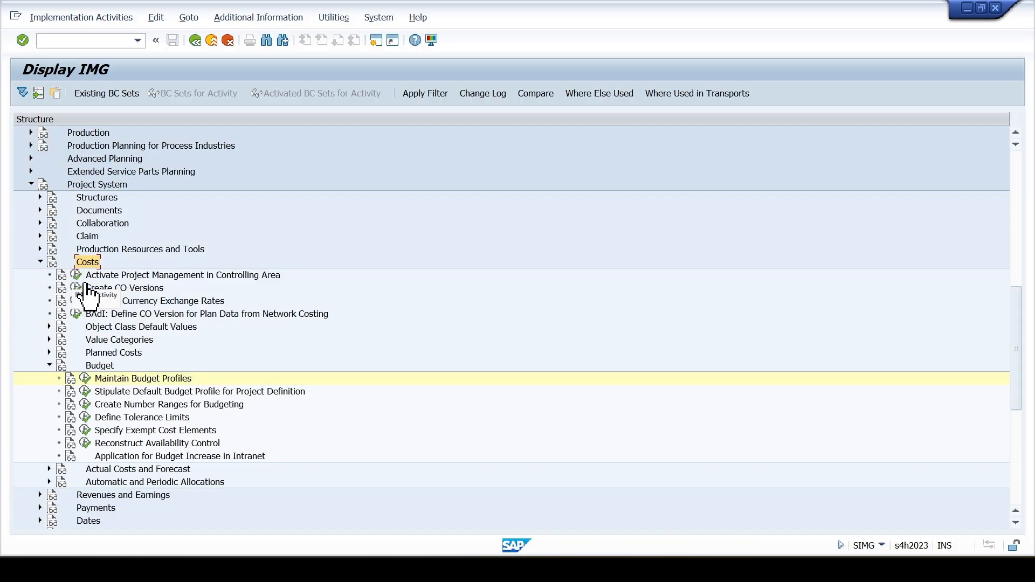
{"action": "left_click", "coordinate": [115, 352]}
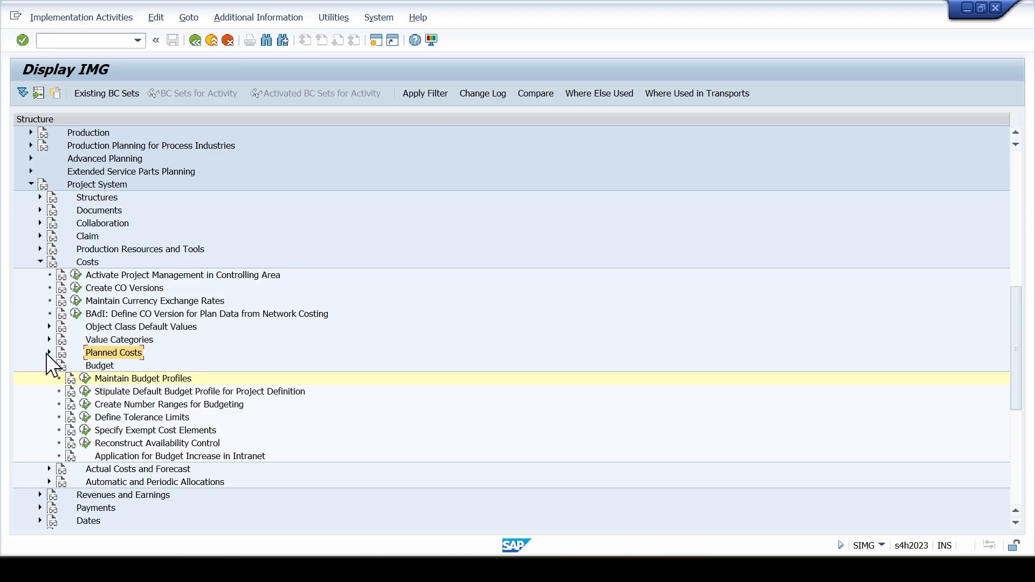
{"action": "left_click", "coordinate": [49, 352]}
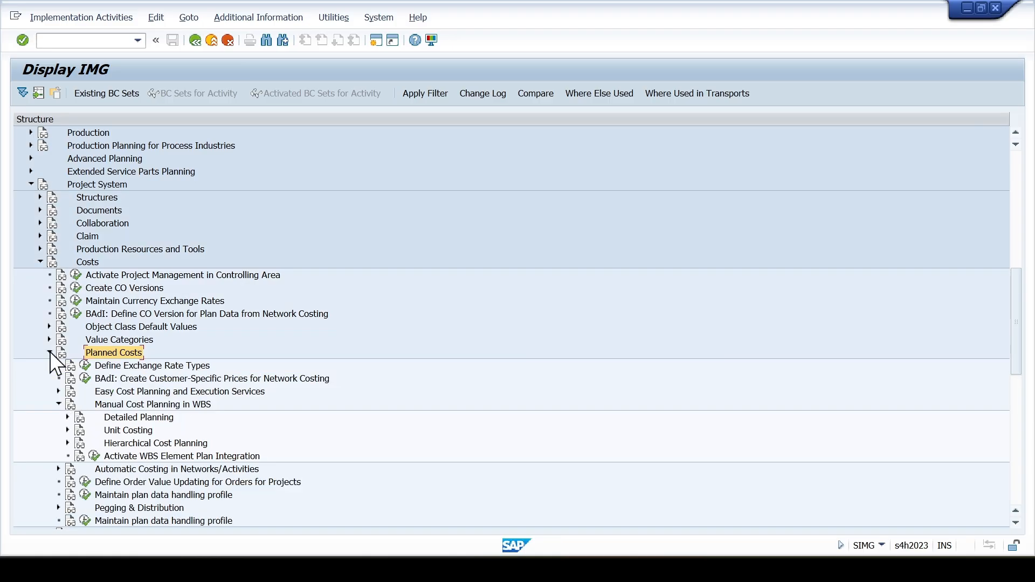
- Expand Hierarchical Cost Planning within Manual Cost Planning in WBS and open the Create/Change Planning Profile activity
{"action": "left_click", "coordinate": [113, 407]}
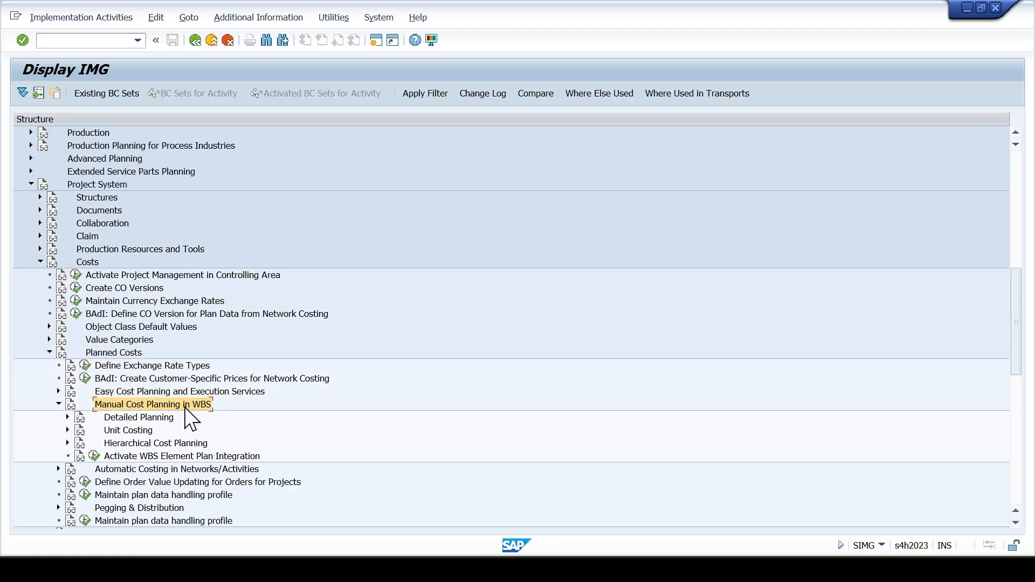
{"action": "left_click", "coordinate": [138, 444]}
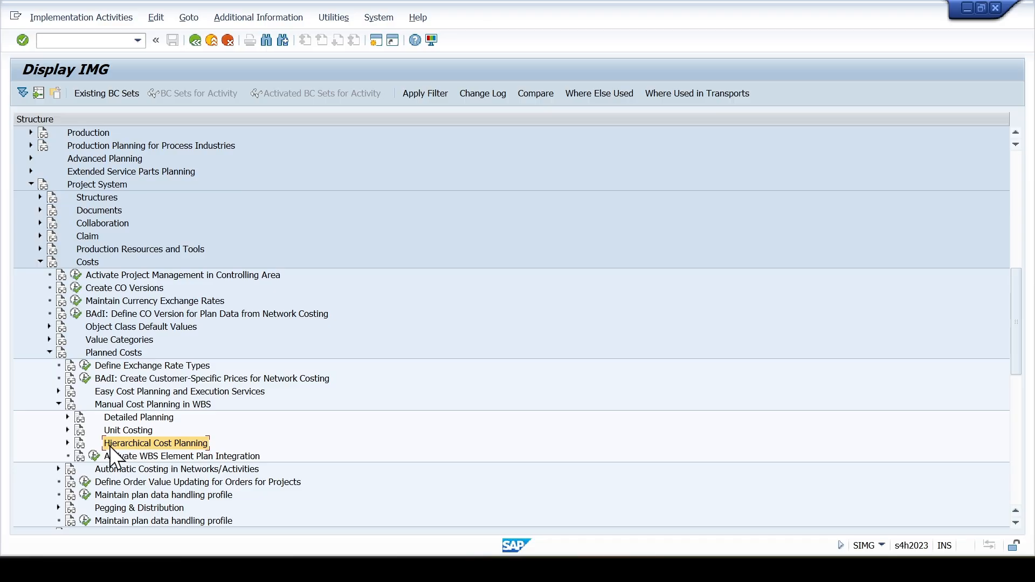
{"action": "left_click", "coordinate": [67, 443]}
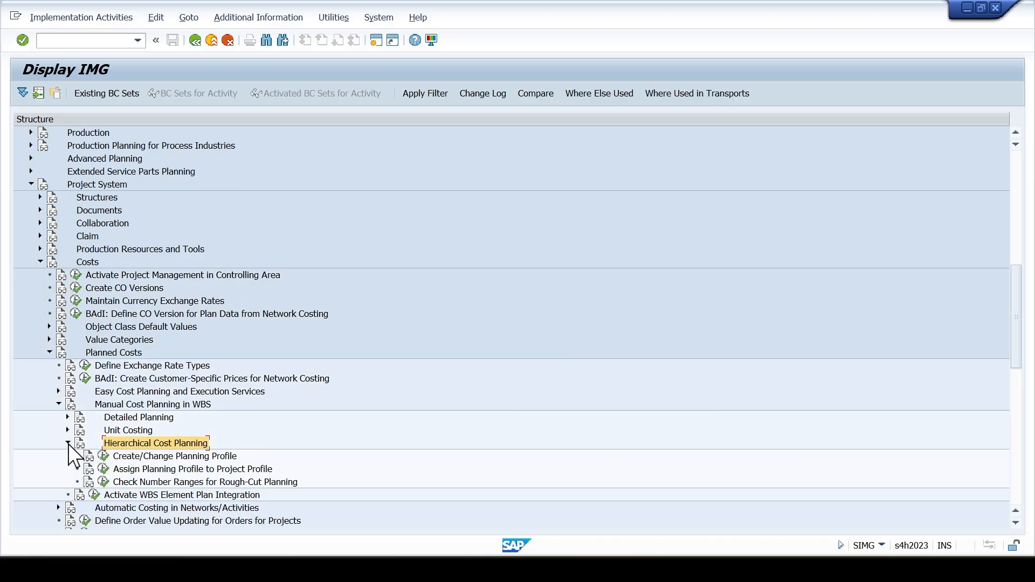
{"action": "left_click", "coordinate": [131, 456]}
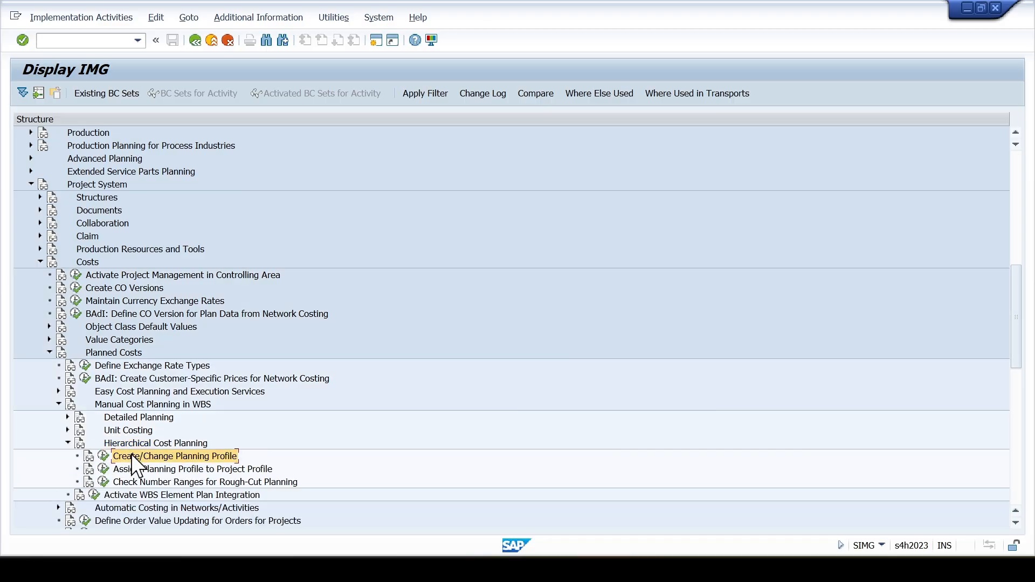
{"action": "left_click", "coordinate": [103, 456]}
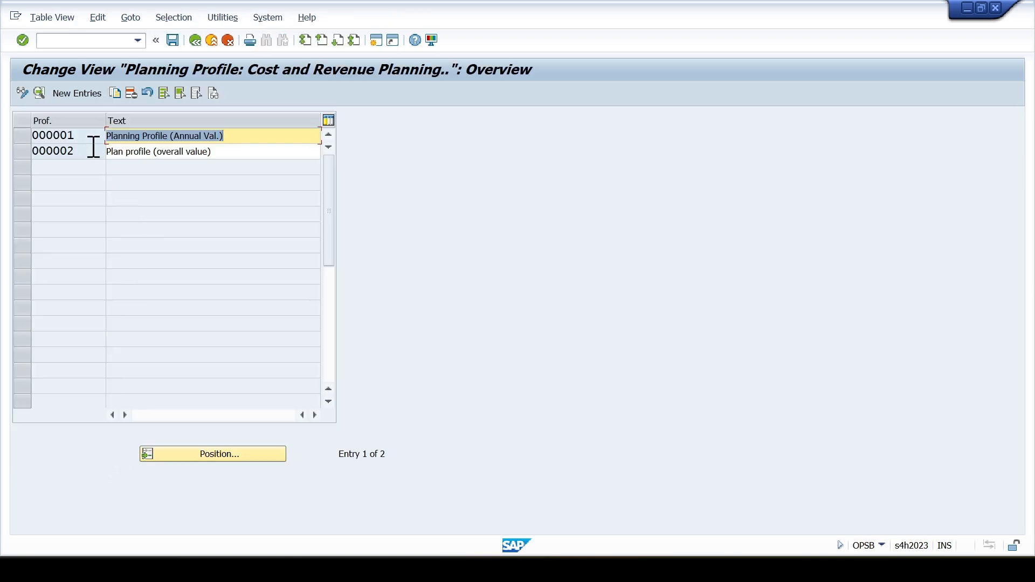
- Copy planning profile 000001 as a new profile with the key SCCL01
{"action": "left_click", "coordinate": [20, 137]}
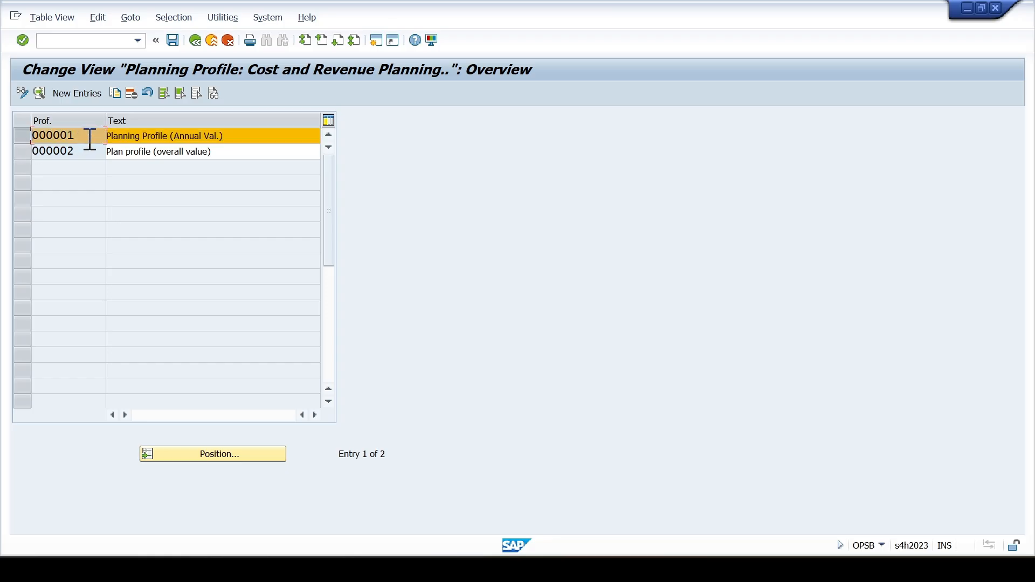
{"action": "left_click", "coordinate": [115, 92]}
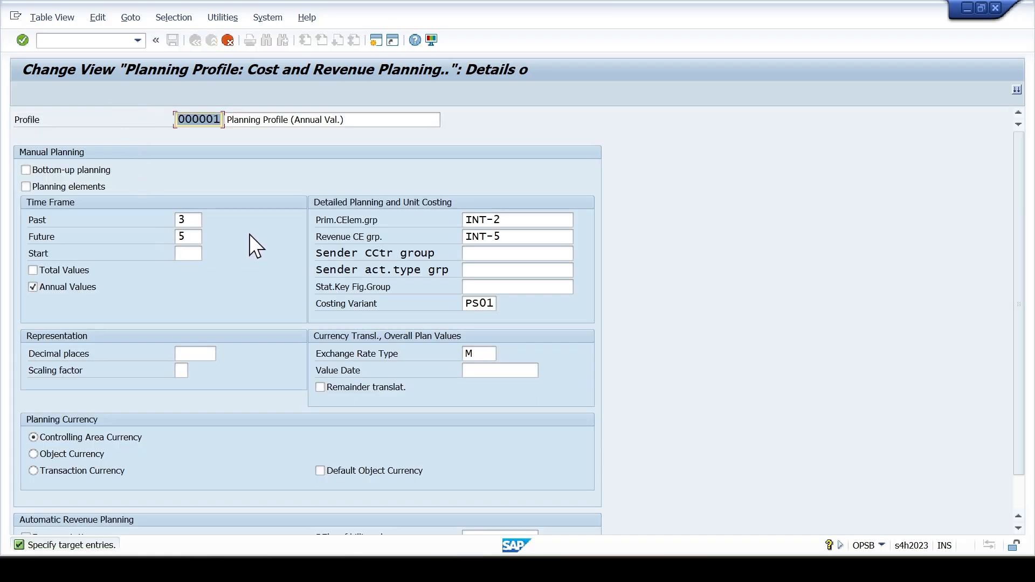
{"action": "key", "text": "Left"}
{"action": "key", "text": "shift+Right"}
{"action": "key", "text": "shift+Right"}
{"action": "key", "text": "shift+Right"}
{"action": "key", "text": "shift+Right"}
{"action": "type", "text": "SCCL"}
{"action": "key", "text": "Tab"}
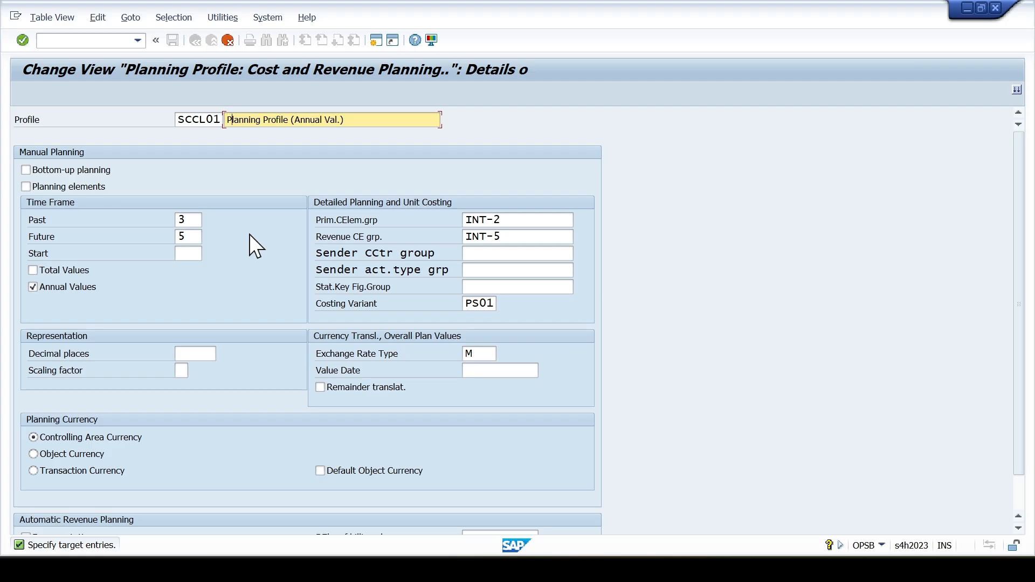
- Change the copied profile's description to "Planning Profile for SCCL"
{"action": "key", "text": "Right"}
{"action": "key", "text": "Right"}
{"action": "key", "text": "shift+End"}
{"action": "key", "text": "Delete"}
{"action": "type", "text": "SCCL"}
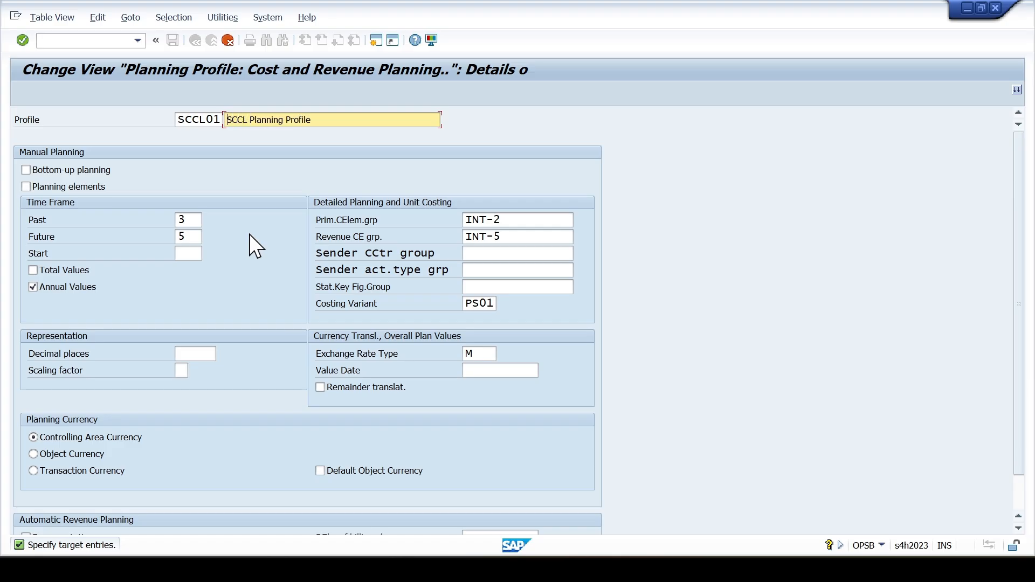
{"action": "key", "text": "shift+End"}
{"action": "key", "text": "shift+Left"}
{"action": "key", "text": "shift+Left"}
{"action": "key", "text": "shift+Left"}
{"action": "key", "text": "shift+Left"}
{"action": "key", "text": "shift+Left"}
{"action": "key", "text": "shift+Left"}
{"action": "key", "text": "shift+Left"}
{"action": "key", "text": "shift+Left"}
{"action": "key", "text": "shift+Left"}
{"action": "key", "text": "shift+Left"}
{"action": "key", "text": "shift+Left"}
{"action": "key", "text": "shift+Left"}
{"action": "key", "text": "shift+Left"}
{"action": "key", "text": "shift+Left"}
{"action": "key", "text": "shift+Left"}
{"action": "key", "text": "shift+Left"}
{"action": "key", "text": "shift+Left"}
{"action": "key", "text": "shift+Left"}
{"action": "key", "text": "shift+Left"}
{"action": "key", "text": "shift+Left"}
{"action": "key", "text": "shift+Right"}
{"action": "key", "text": "shift+Right"}
{"action": "key", "text": "shift+Right"}
{"action": "key", "text": "Delete"}
{"action": "key", "text": "Delete"}
{"action": "type", "text": "for SCCL"}
- Clear the primary cost element group and revenue cost element group of profile SCCL01 and enable Bottom-up planning
{"action": "left_click_drag", "start_coordinate": [518, 219], "coordinate": [450, 222]}
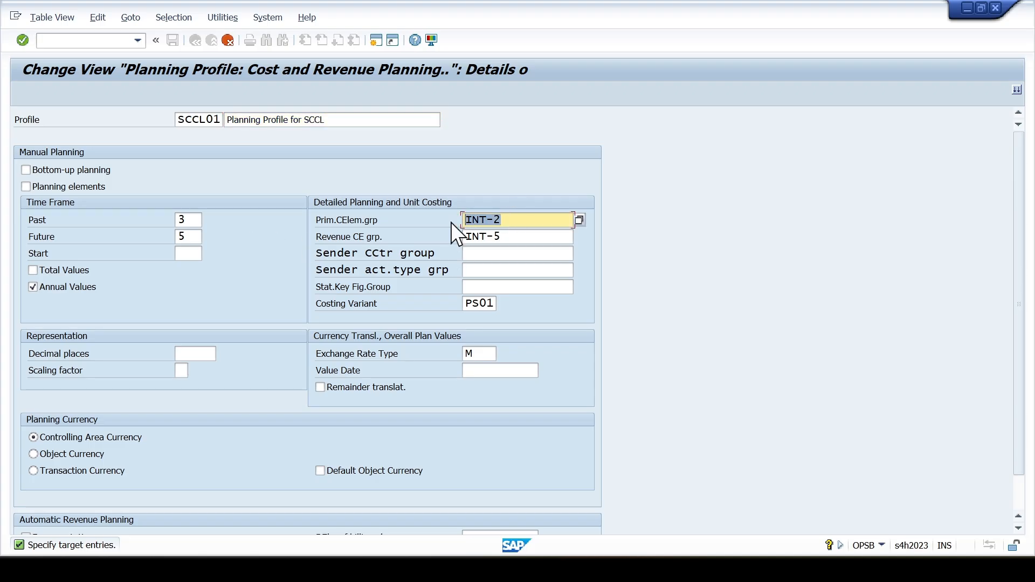
{"action": "key", "text": "Delete"}
{"action": "left_click_drag", "start_coordinate": [510, 236], "coordinate": [467, 246]}
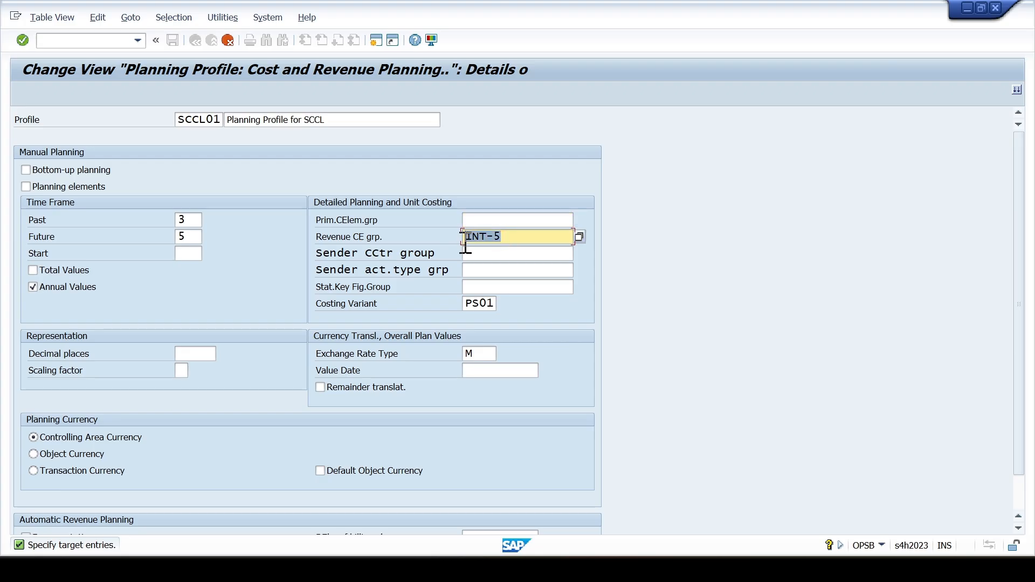
{"action": "key", "text": "Delete"}
{"action": "left_click", "coordinate": [486, 220]}
{"action": "left_click", "coordinate": [485, 238]}
{"action": "left_click", "coordinate": [25, 170]}
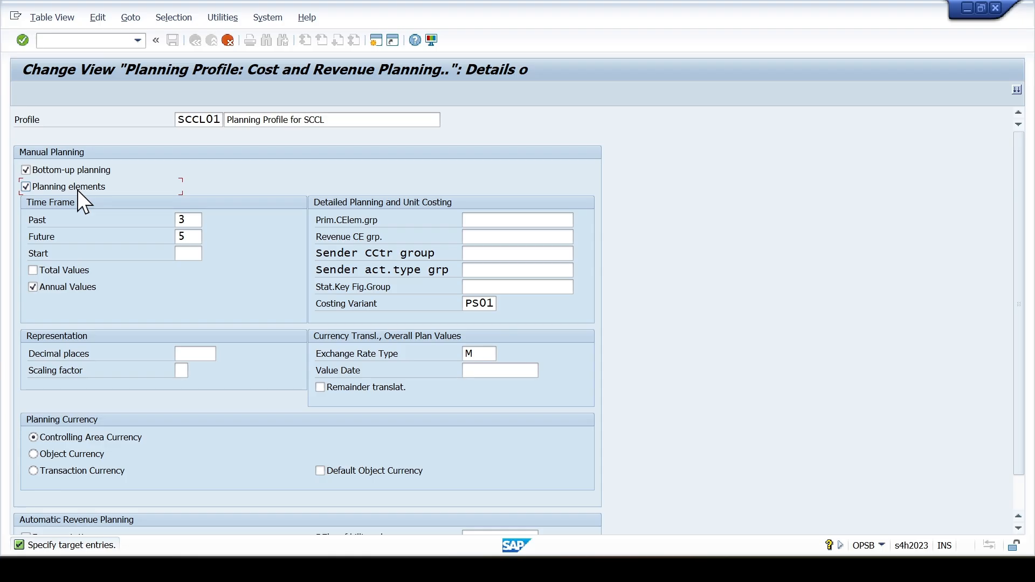
- Enable Total Values for planning profile SCCL01, set decimal places to 02 and choose Object Currency as the planning currency
{"action": "scroll", "coordinate": [86, 221], "scroll_direction": "down", "scroll_amount": 1}
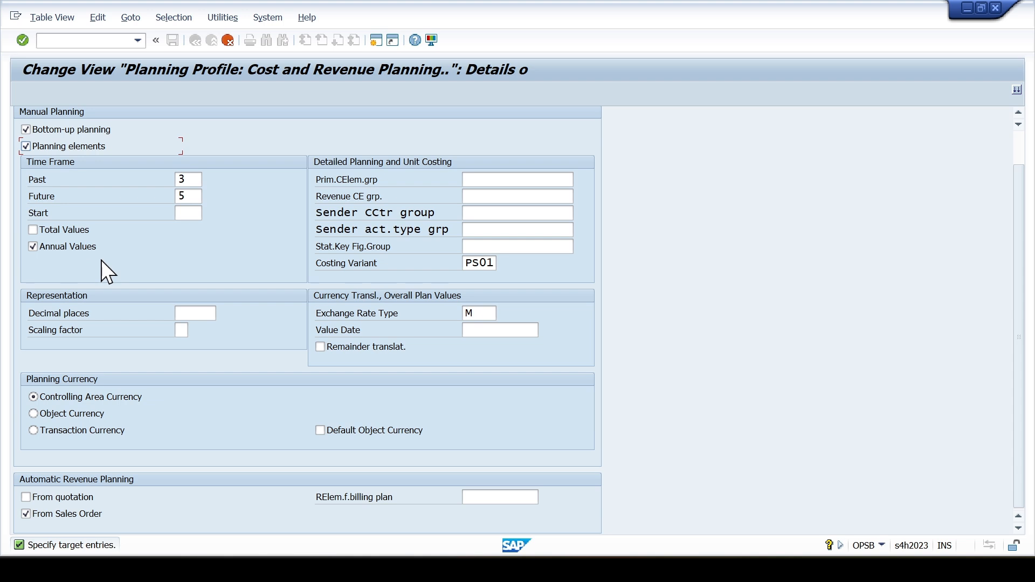
{"action": "left_click", "coordinate": [64, 229]}
{"action": "left_click", "coordinate": [196, 313]}
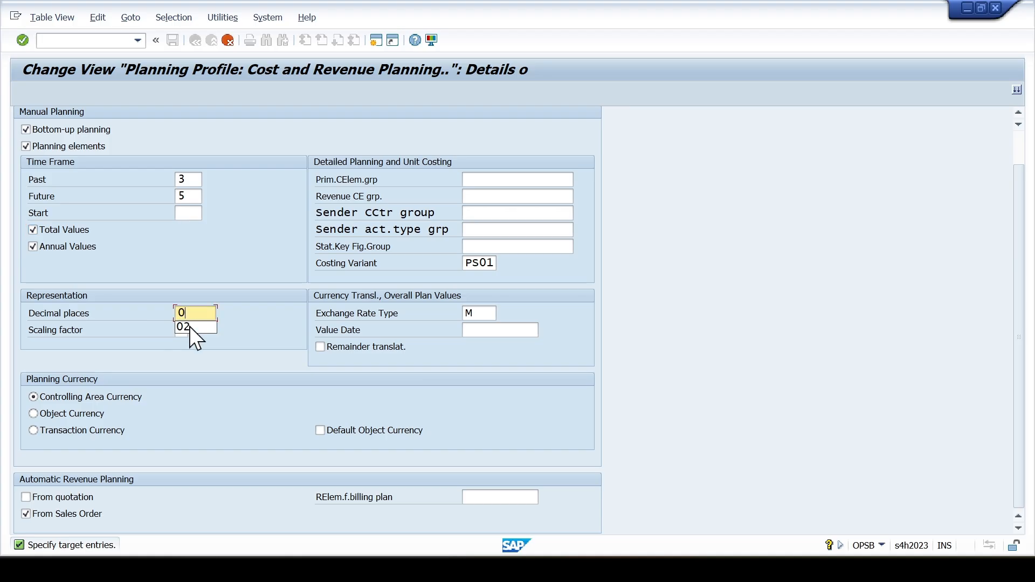
{"action": "left_click", "coordinate": [172, 412]}
{"action": "scroll", "coordinate": [173, 412], "scroll_direction": "up", "scroll_amount": 2}
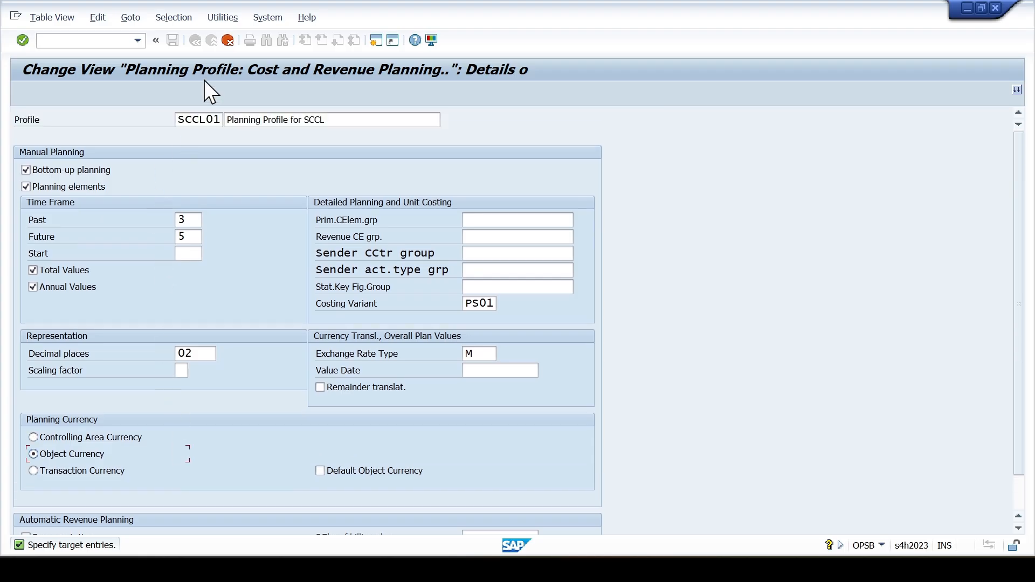
- Save planning profile SCCL01 to the proposed customizing request and return to the IMG structure
{"action": "key", "text": "Return"}
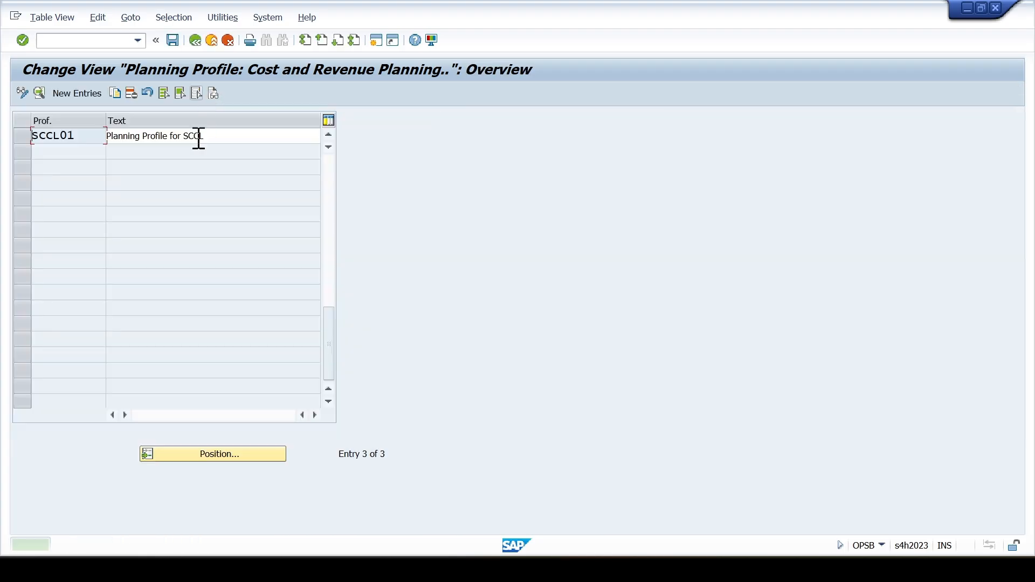
{"action": "left_click", "coordinate": [170, 39]}
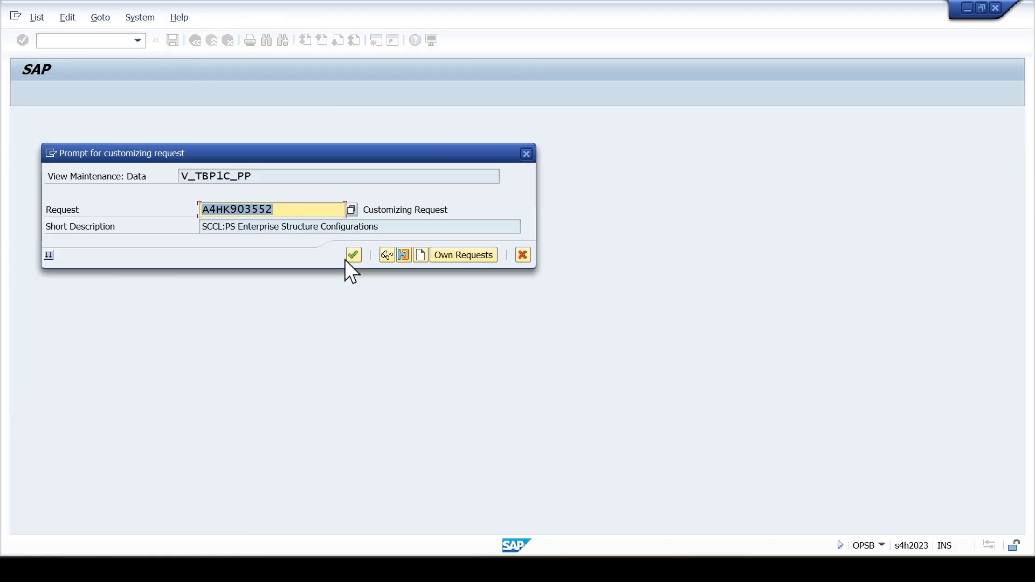
{"action": "left_click", "coordinate": [356, 254]}
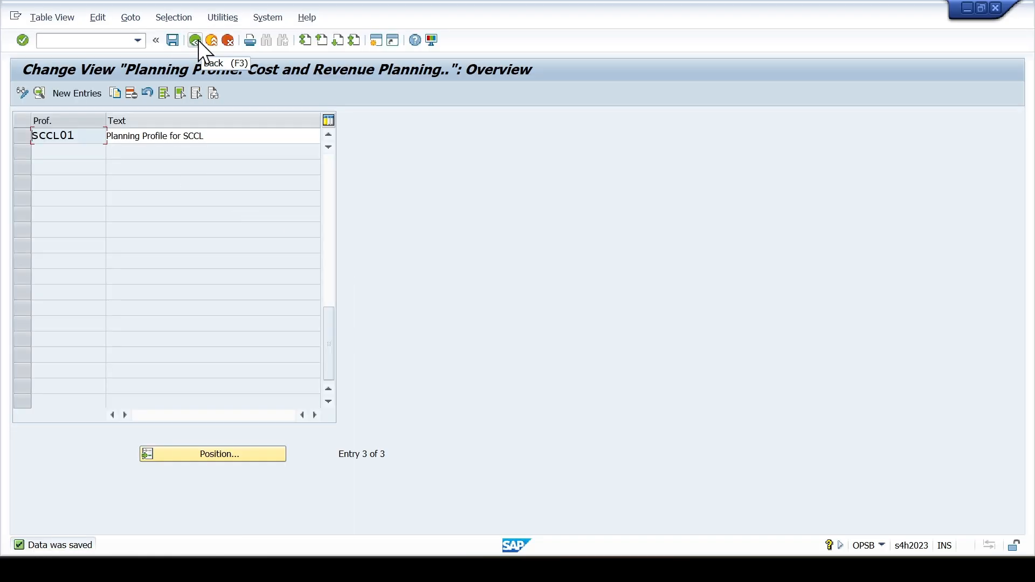
{"action": "left_click", "coordinate": [198, 40]}
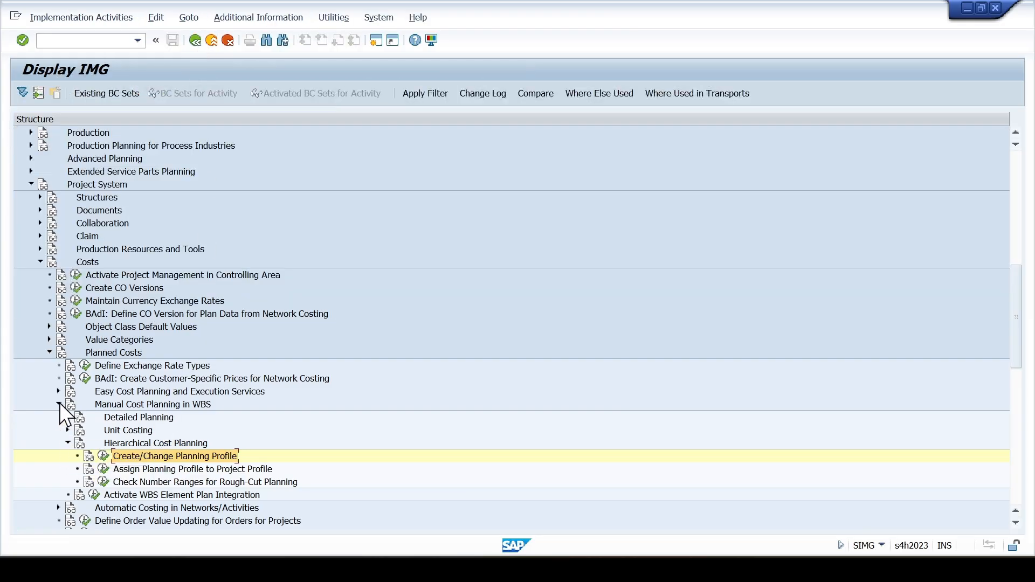
- Collapse Planned Costs and open the Maintain Budget Profiles activity under Budget
{"action": "left_click", "coordinate": [47, 351]}
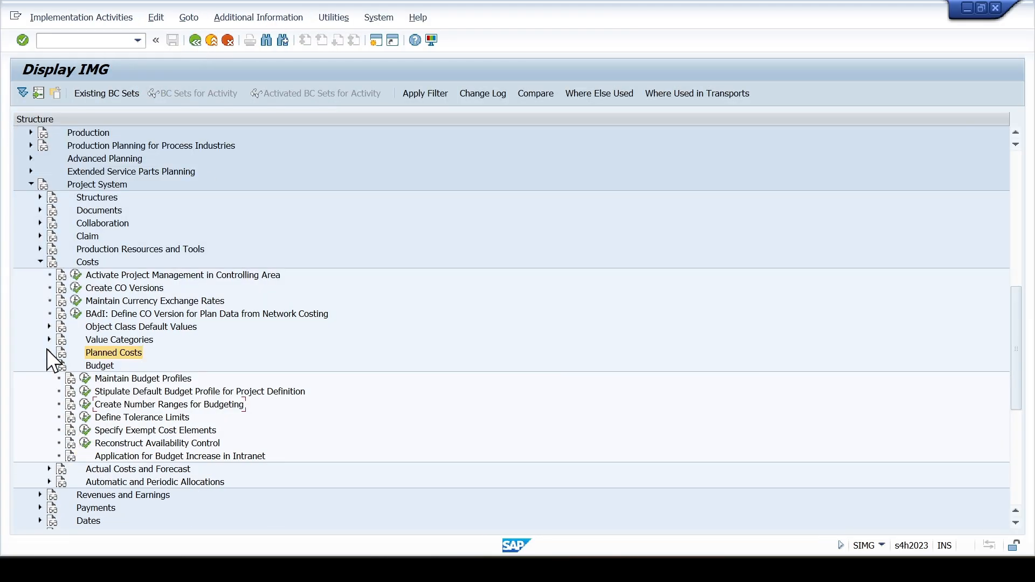
{"action": "left_click", "coordinate": [90, 365]}
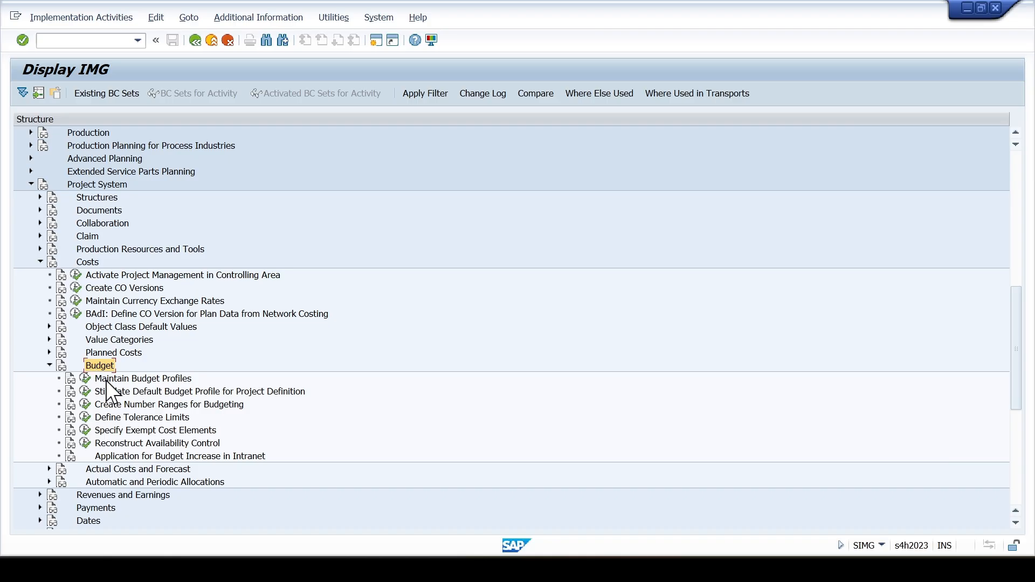
{"action": "left_click", "coordinate": [105, 379]}
{"action": "left_click", "coordinate": [99, 365]}
{"action": "left_click", "coordinate": [105, 379]}
{"action": "left_click", "coordinate": [85, 378]}
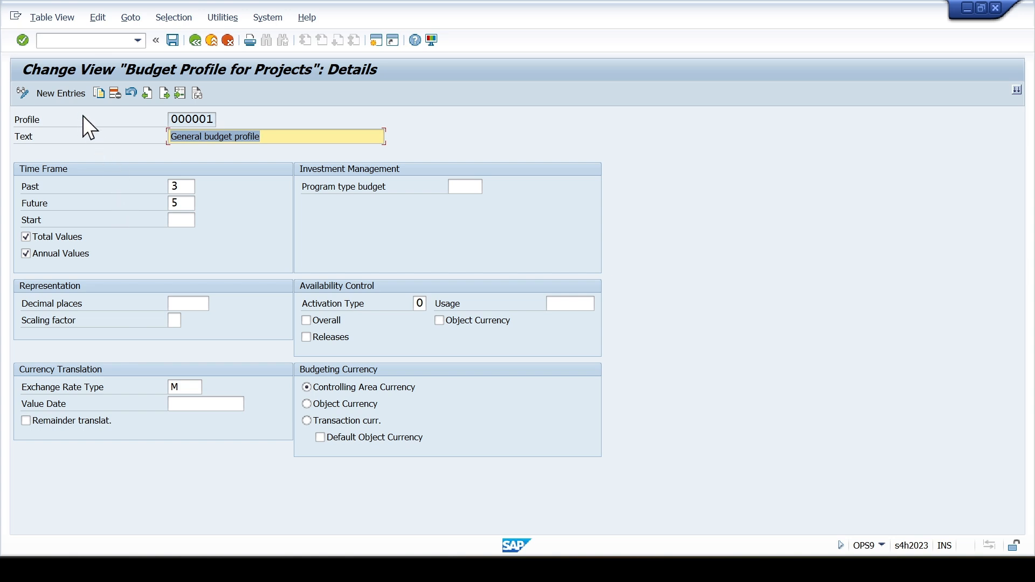
- Copy budget profile 000001 as a new profile with the key SCCL01
{"action": "left_click", "coordinate": [98, 93]}
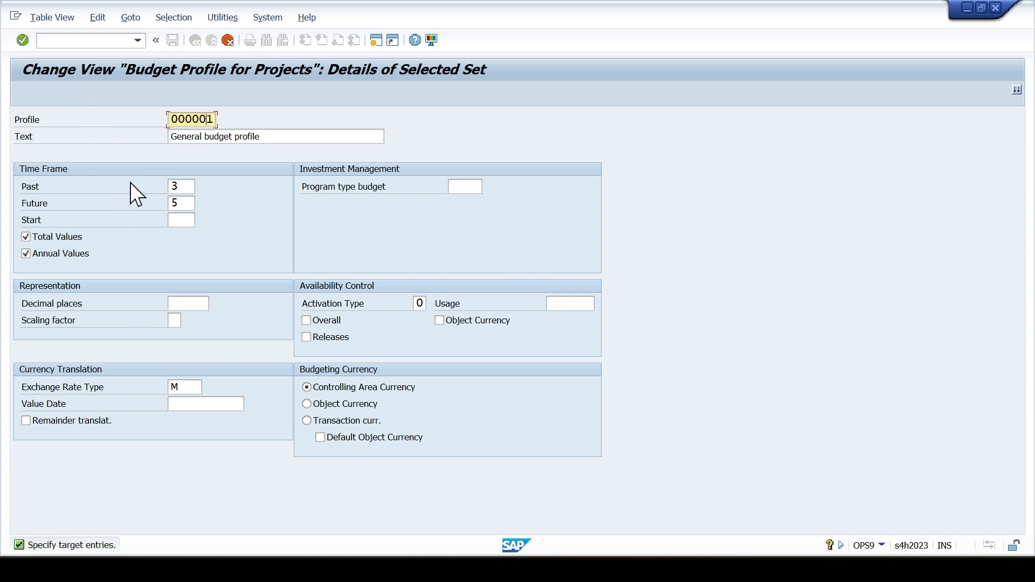
{"action": "key", "text": "shift+Right"}
{"action": "key", "text": "shift+Right"}
{"action": "key", "text": "shift+Right"}
{"action": "key", "text": "shift+Right"}
{"action": "type", "text": "sccl"}
{"action": "key", "text": "Tab"}
- Change the copied budget profile's text to "Budget profile for SCCL"
{"action": "key", "text": "End"}
{"action": "key", "text": "Left"}
{"action": "key", "text": "Left"}
{"action": "key", "text": "Left"}
{"action": "key", "text": "Left"}
{"action": "key", "text": "Left"}
{"action": "key", "text": "Left"}
{"action": "key", "text": "Left"}
{"action": "key", "text": "Left"}
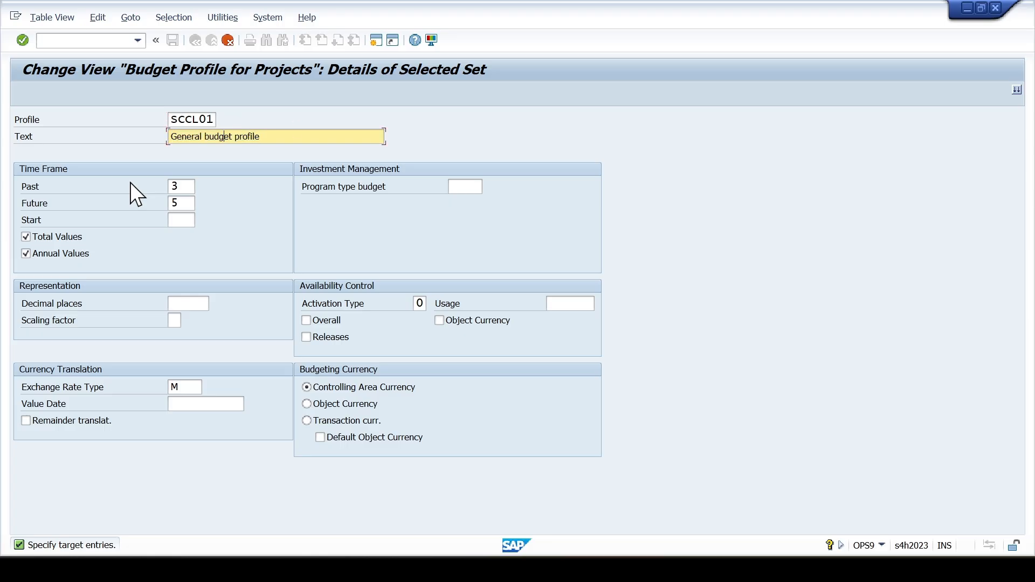
{"action": "key", "text": "shift+Right"}
{"action": "key", "text": "shift+Right"}
{"action": "key", "text": "shift+Right"}
{"action": "key", "text": "shift+Right"}
{"action": "key", "text": "shift+Right"}
{"action": "key", "text": "shift+Right"}
{"action": "key", "text": "shift+Right"}
{"action": "key", "text": "shift+Right"}
{"action": "key", "text": "shift+Right"}
{"action": "type", "text": "B"}
{"action": "type", "text": " for SCCL"}
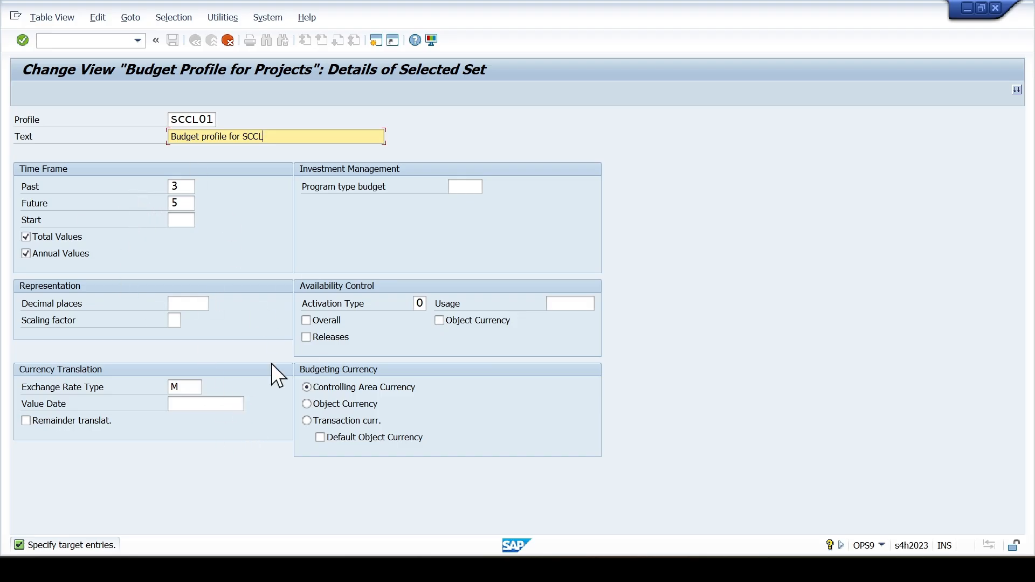
- Enable Overall and Releases under availability control for budget profile SCCL01
{"action": "left_click", "coordinate": [456, 187]}
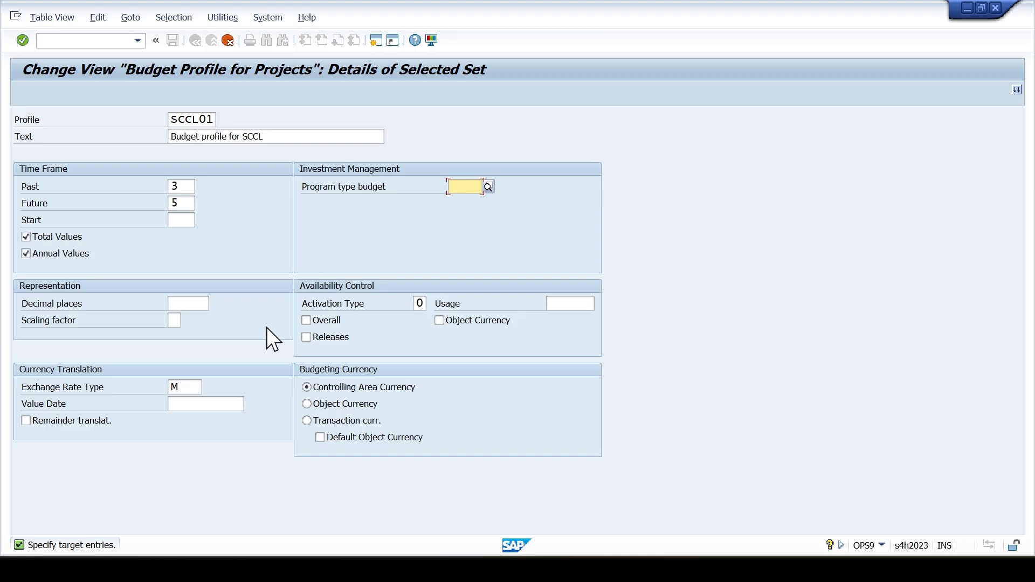
{"action": "left_click", "coordinate": [306, 338]}
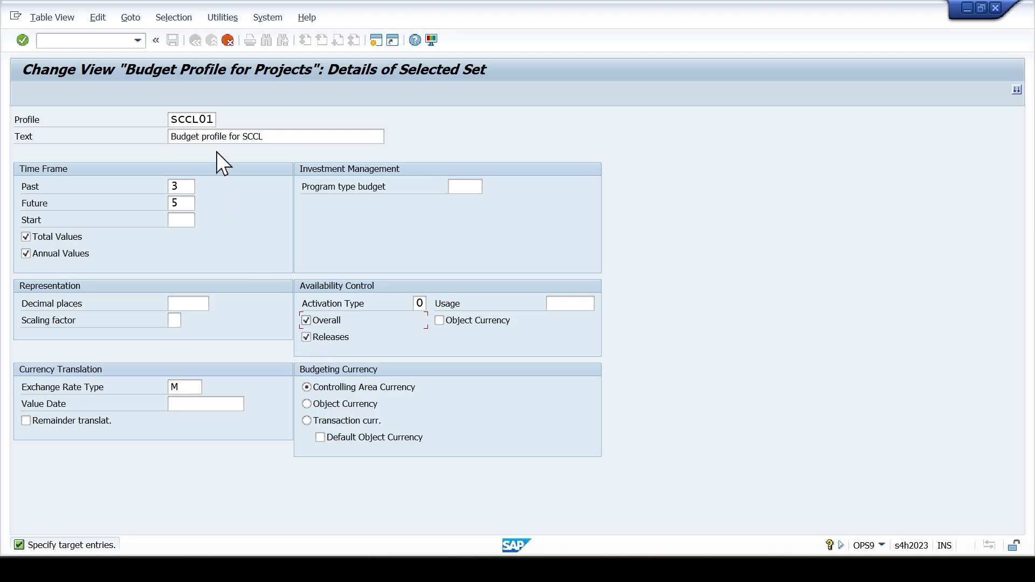
{"action": "left_click", "coordinate": [238, 139]}
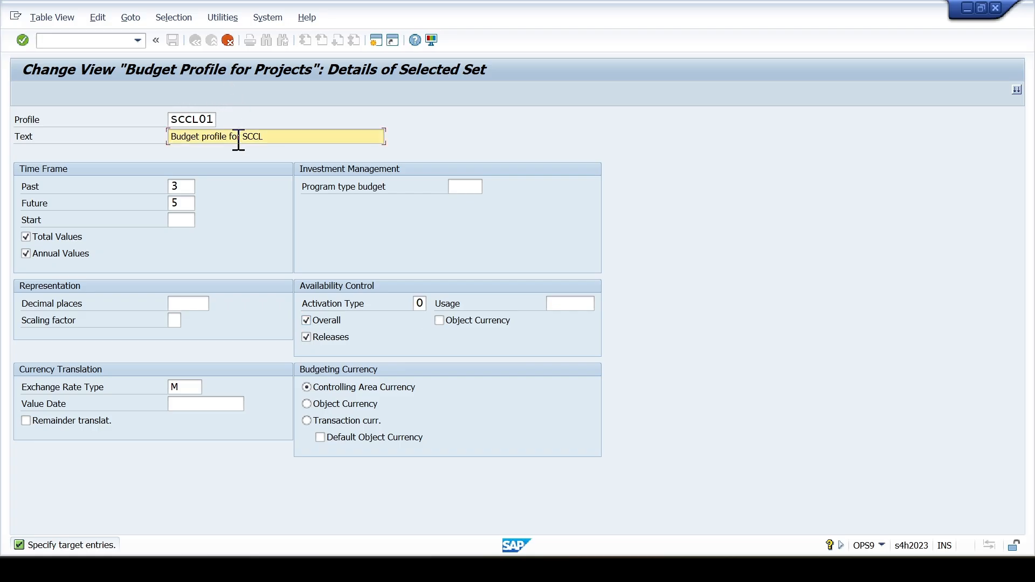
- Accept the copied budget profile SCCL01, save it to the customizing request and return to the IMG structure
{"action": "key", "text": "Return"}
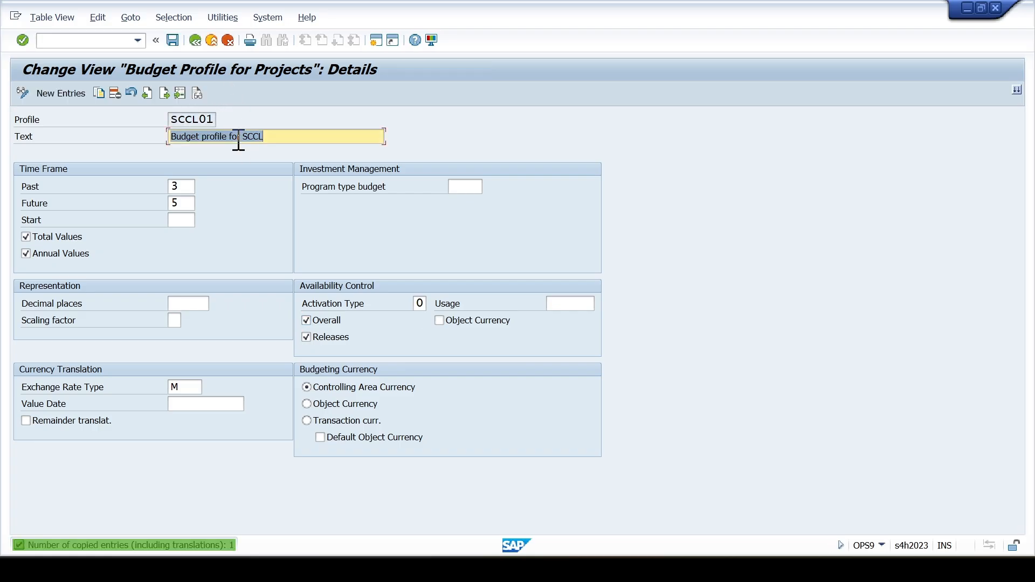
{"action": "left_click", "coordinate": [174, 42]}
{"action": "left_click", "coordinate": [361, 251]}
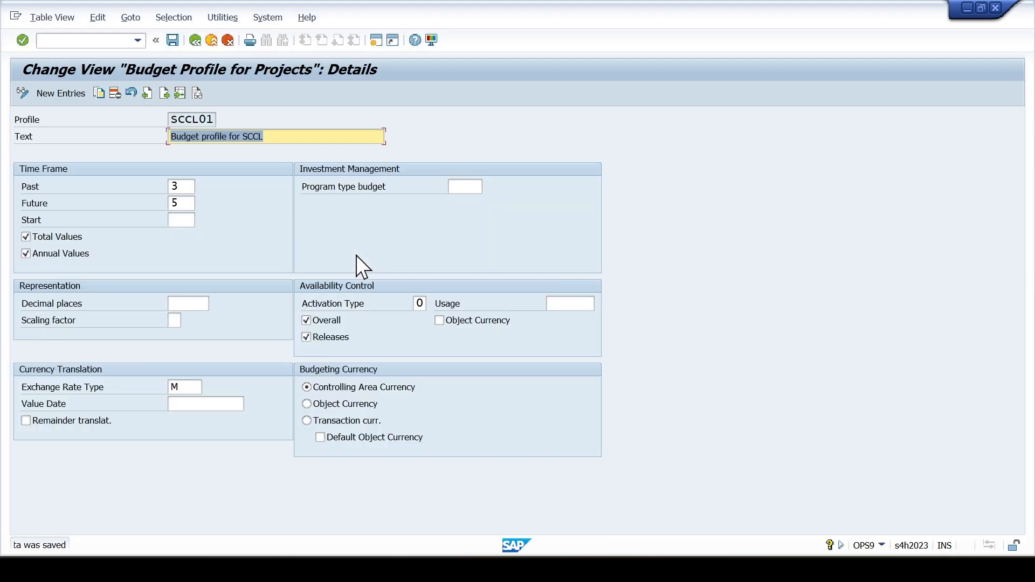
{"action": "left_click", "coordinate": [228, 40]}
{"action": "left_click", "coordinate": [229, 41]}
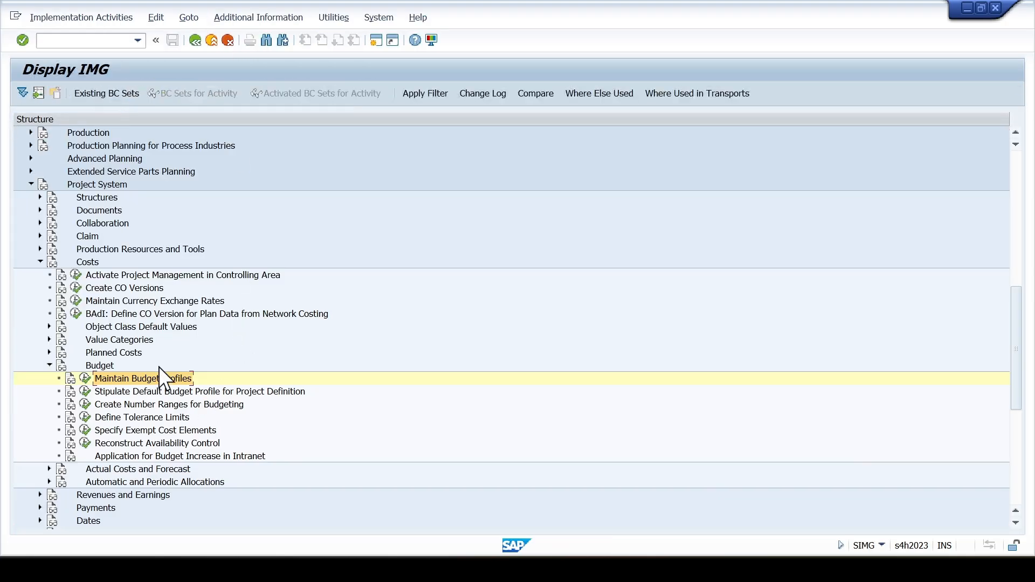
- Collapse Budget, expand Date Planning in WBS under Dates and open the Define Parameters for WBS Scheduling activity
{"action": "left_click", "coordinate": [49, 366]}
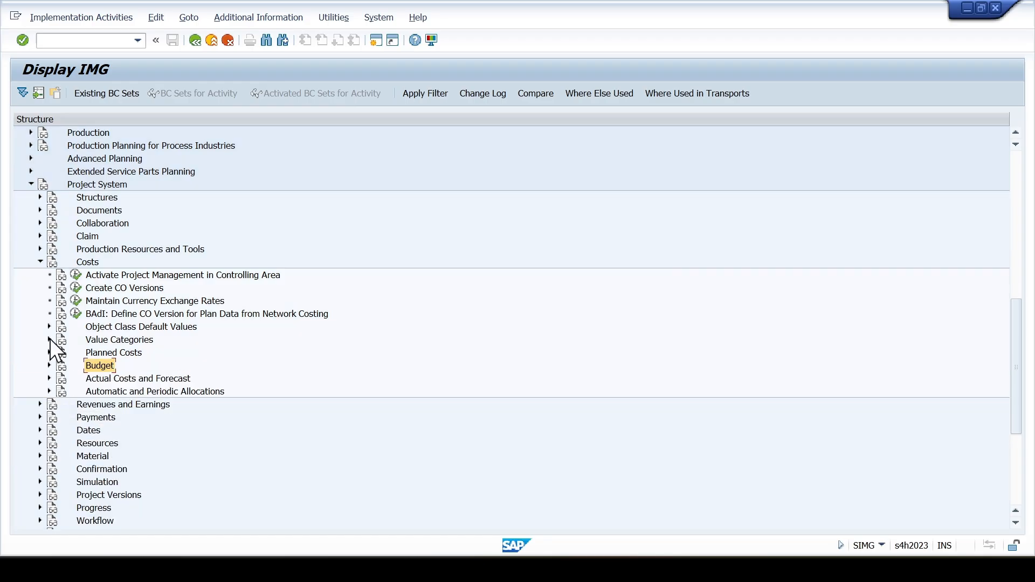
{"action": "left_click", "coordinate": [40, 430]}
{"action": "left_click", "coordinate": [49, 456]}
{"action": "scroll", "coordinate": [81, 465], "scroll_direction": "down", "scroll_amount": 3}
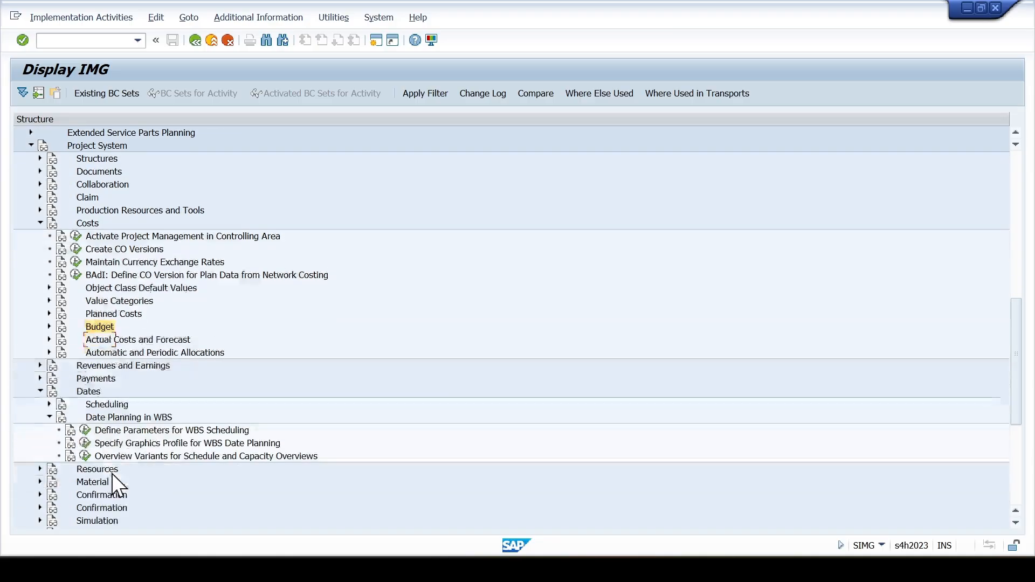
{"action": "left_click", "coordinate": [121, 429]}
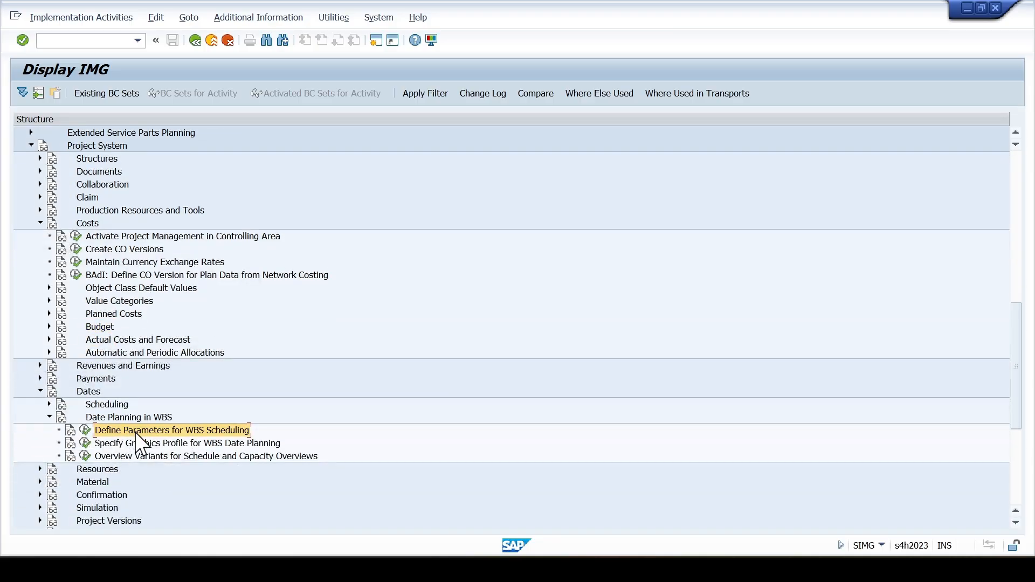
{"action": "left_click", "coordinate": [85, 431]}
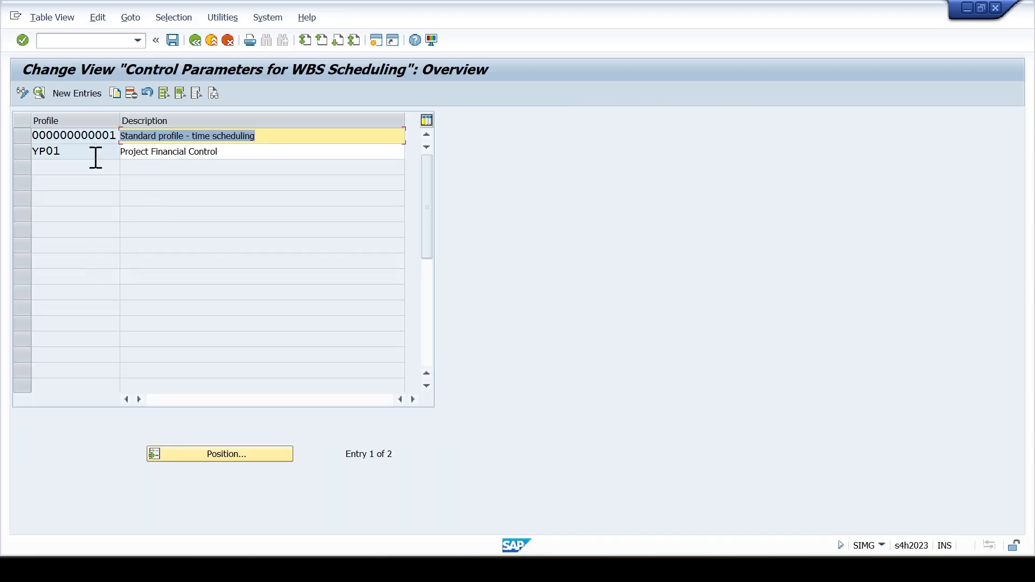
{"action": "left_click_drag", "start_coordinate": [25, 135], "coordinate": [114, 139]}
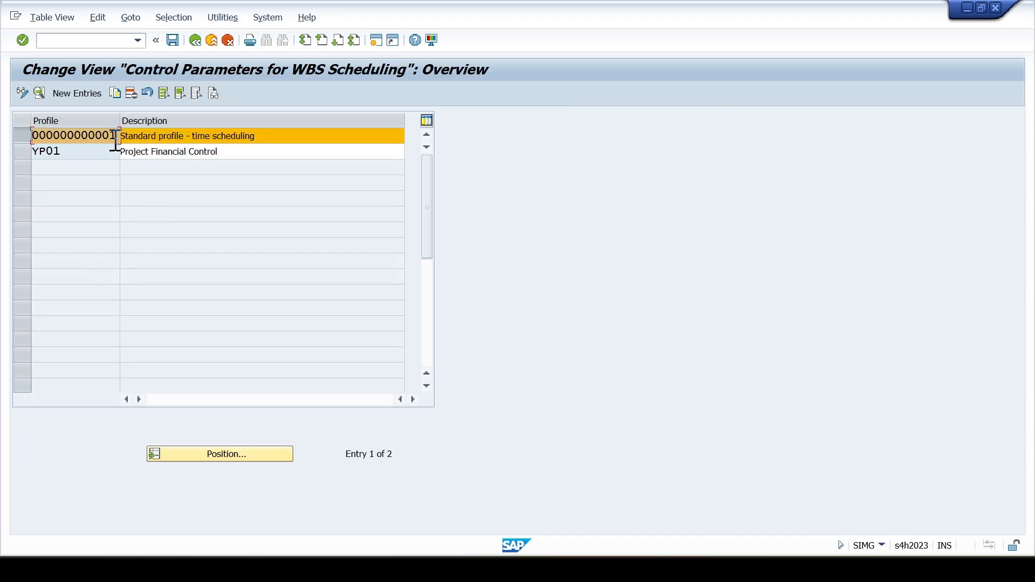
{"action": "left_click", "coordinate": [116, 94]}
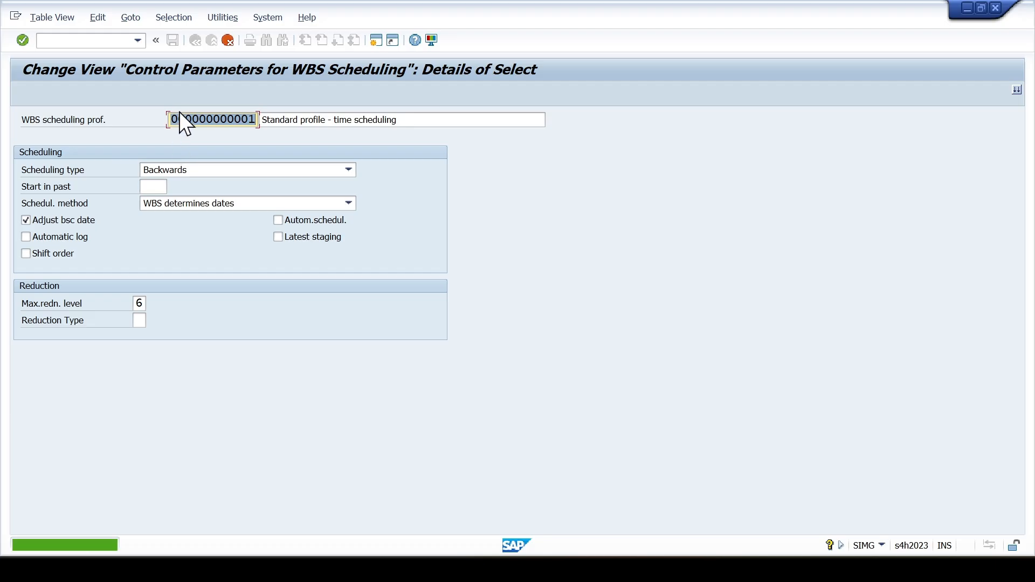
{"action": "left_click", "coordinate": [178, 116]}
{"action": "key", "text": "shift+Right"}
{"action": "key", "text": "shift+Right"}
{"action": "key", "text": "shift+Right"}
{"action": "key", "text": "shift+Right"}
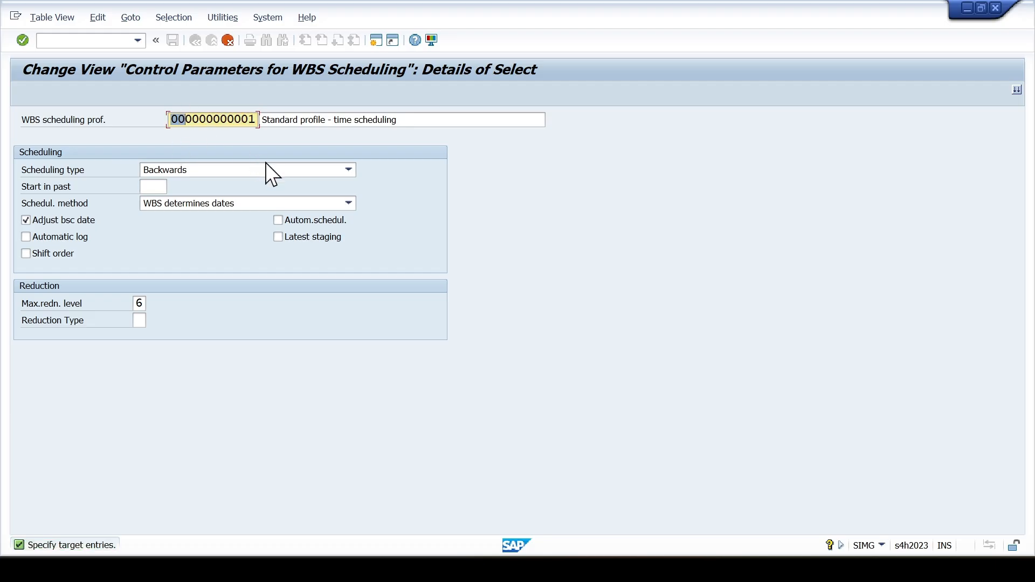
{"action": "type", "text": "SCCL"}
{"action": "key", "text": "Tab"}
- Change the copied scheduling profile's description to "SCCL WBS profile - time scheduling"
{"action": "key", "text": "Left"}
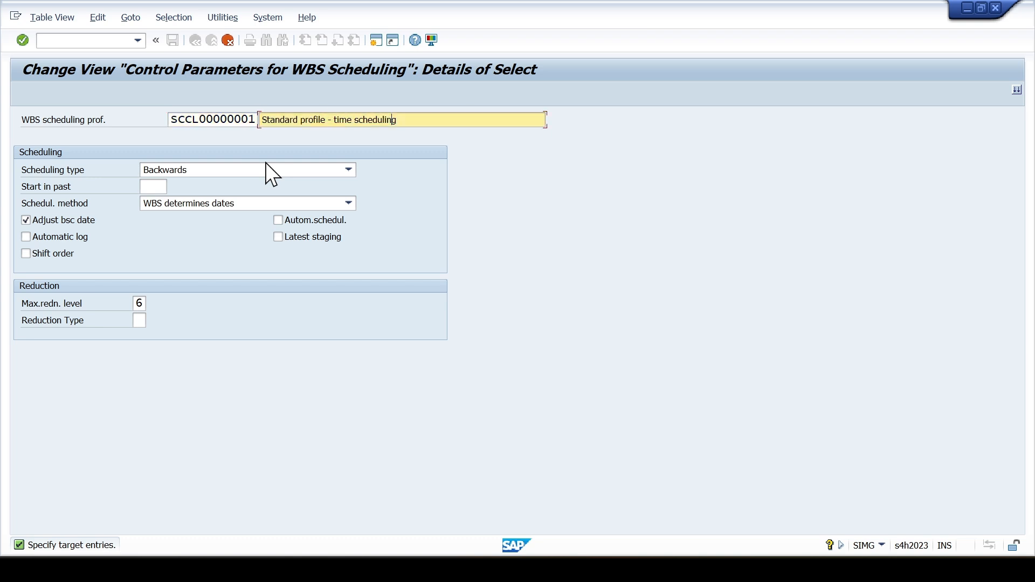
{"action": "key", "text": "Home"}
{"action": "key", "text": "shift+Right"}
{"action": "key", "text": "shift+Right"}
{"action": "key", "text": "shift+Right"}
{"action": "key", "text": "shift+Right"}
{"action": "key", "text": "shift+Right"}
{"action": "key", "text": "shift+Right"}
{"action": "key", "text": "shift+Right"}
{"action": "key", "text": "shift+Right"}
{"action": "type", "text": "SCCL"}
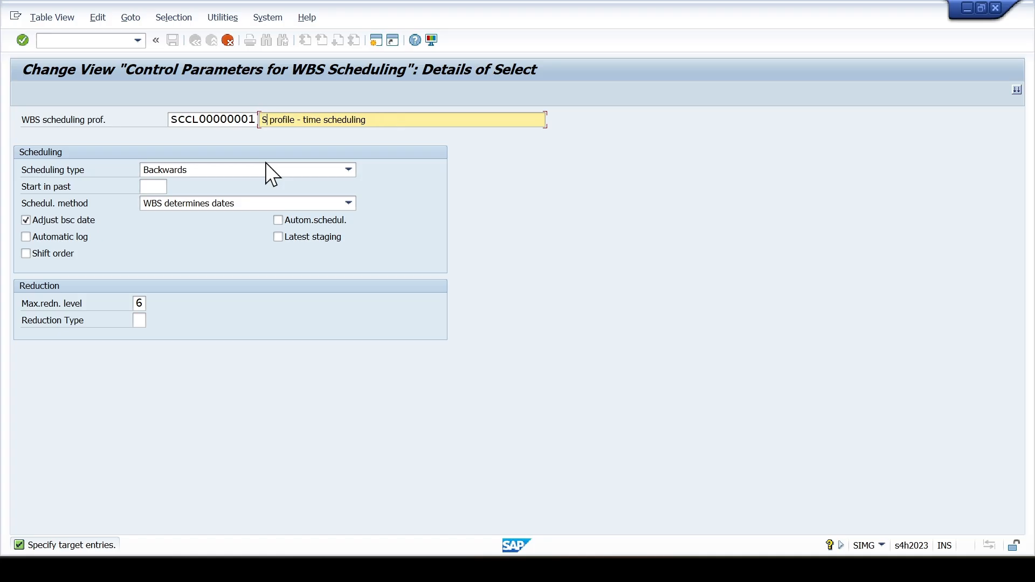
{"action": "type", "text": " WBS"}
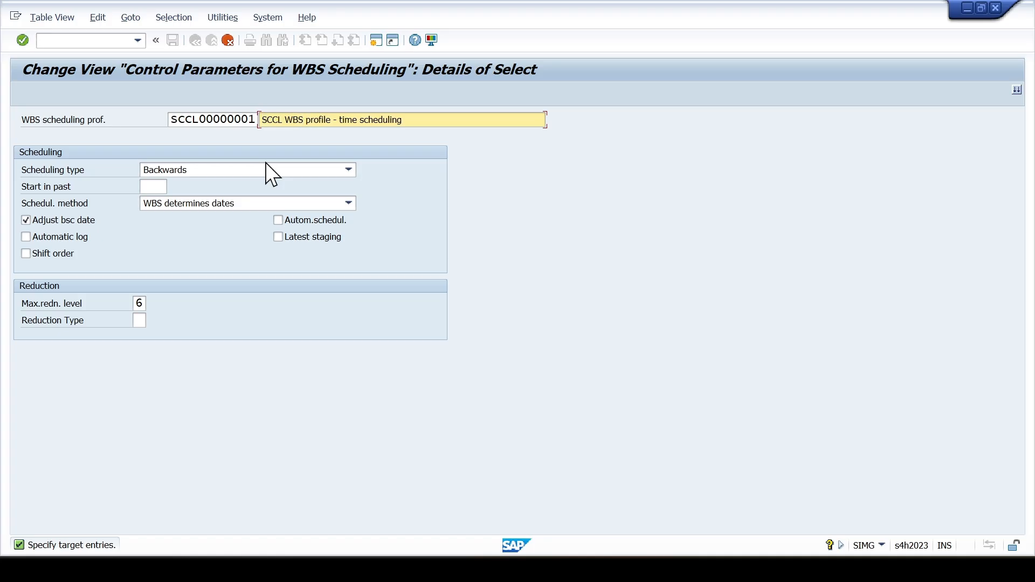
- Set the scheduling type of profile SCCL00000001 to Forwards and Start in past to 9
{"action": "left_click", "coordinate": [254, 168]}
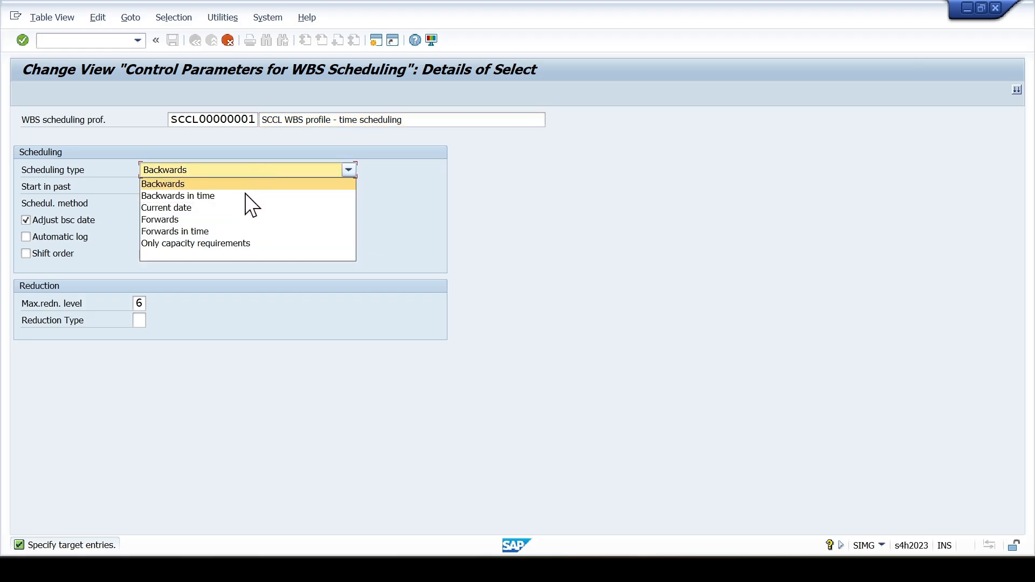
{"action": "left_click", "coordinate": [242, 219]}
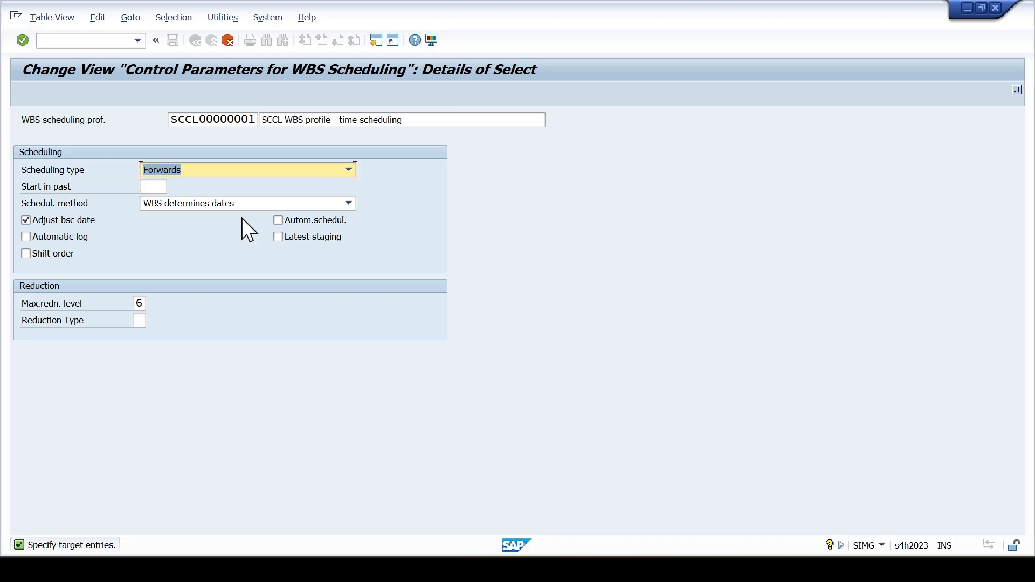
{"action": "left_click", "coordinate": [152, 186]}
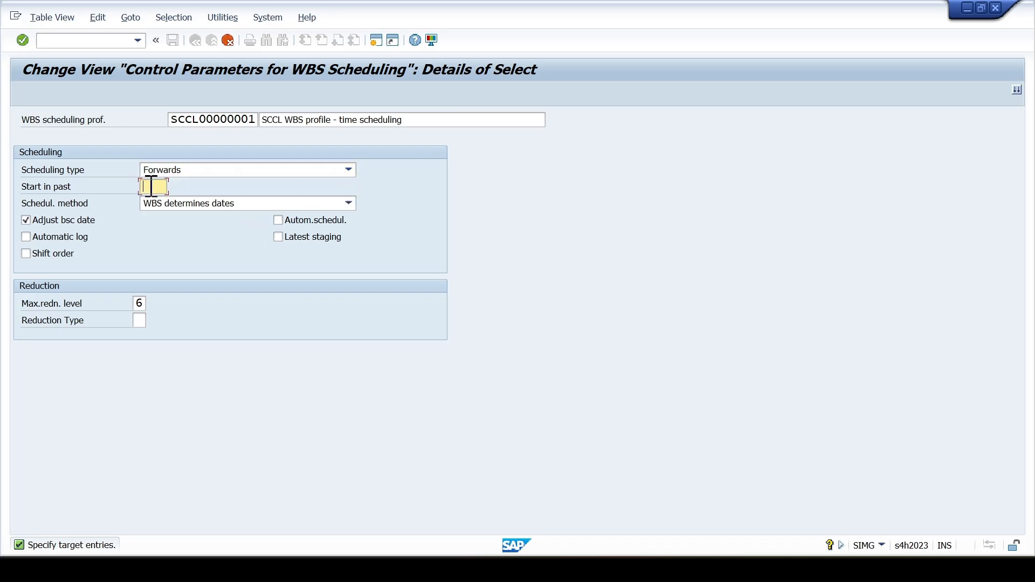
{"action": "type", "text": "999"}
- Accept the copied WBS scheduling profile SCCL00000001 and save it to the customizing request
{"action": "key", "text": "Return"}
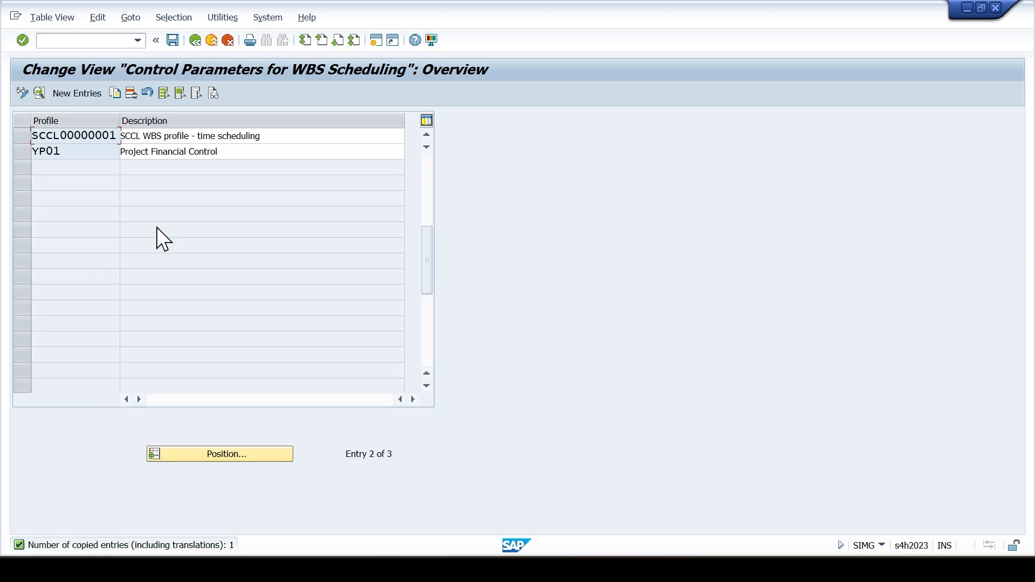
{"action": "left_click", "coordinate": [172, 41]}
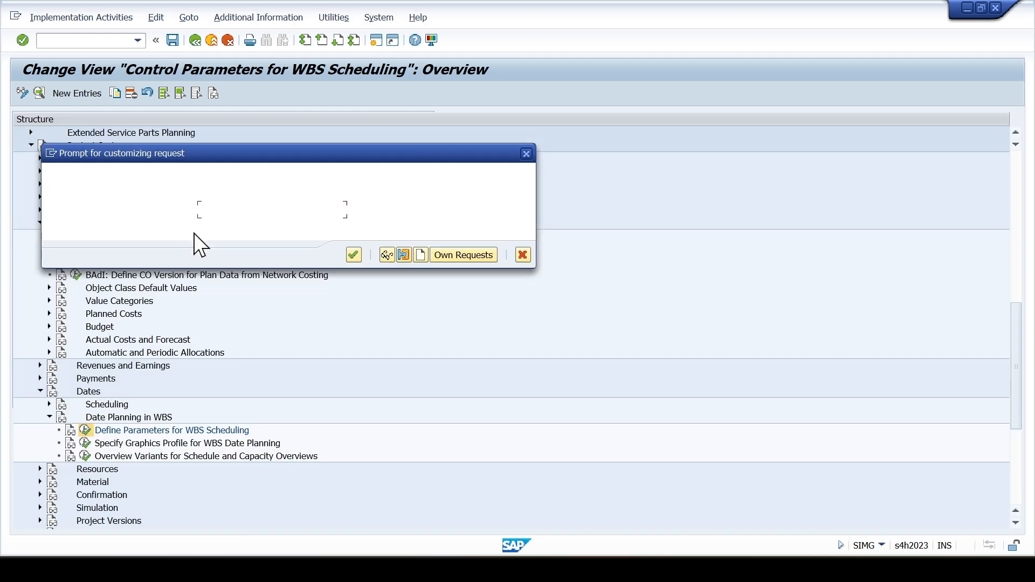
{"action": "left_click", "coordinate": [355, 256]}
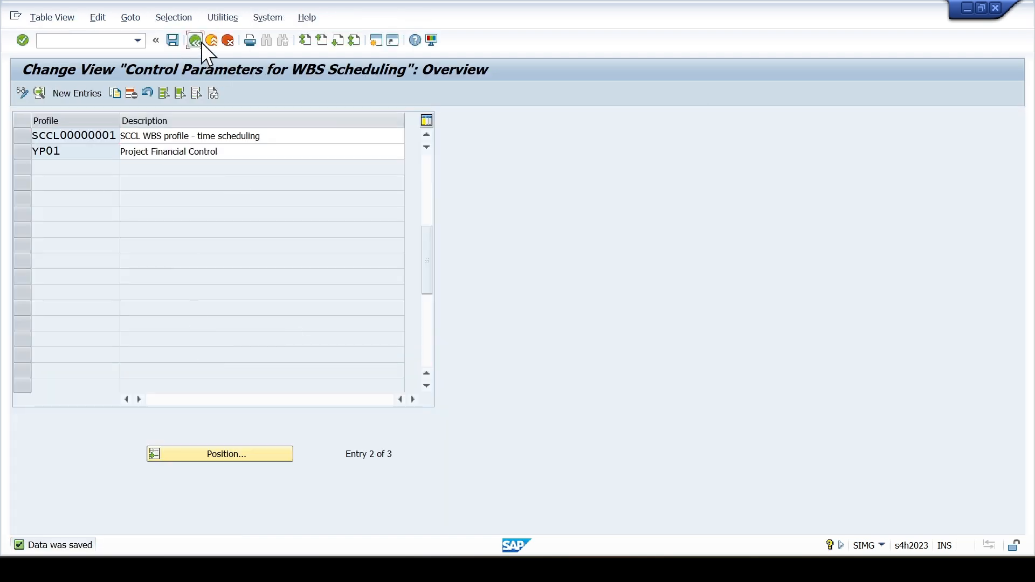
- Review the version keys stipulated for the simulation in the Project System customizing
{"action": "left_click", "coordinate": [197, 41]}
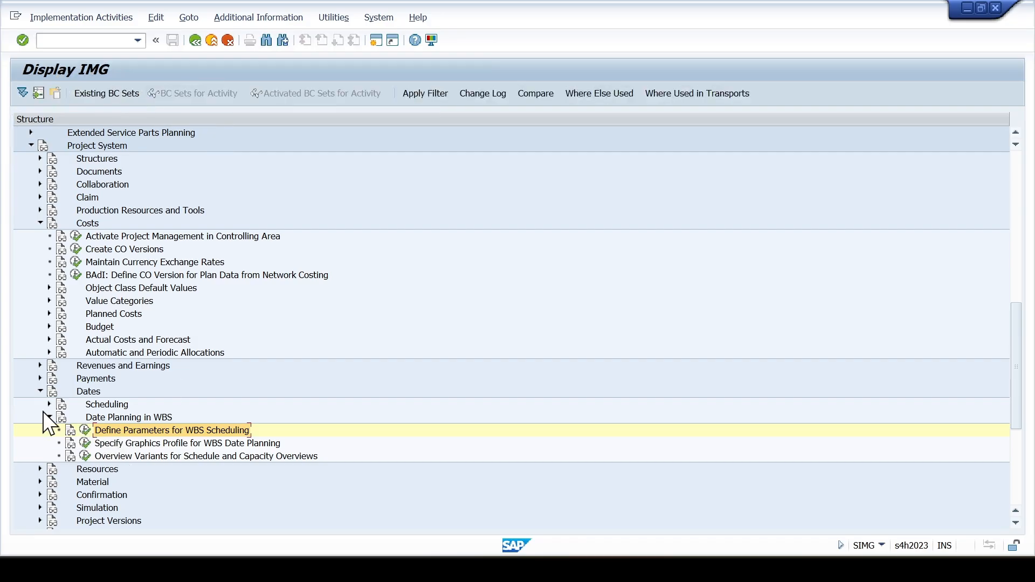
{"action": "left_click", "coordinate": [39, 391]}
{"action": "left_click", "coordinate": [85, 443]}
{"action": "left_click", "coordinate": [40, 443]}
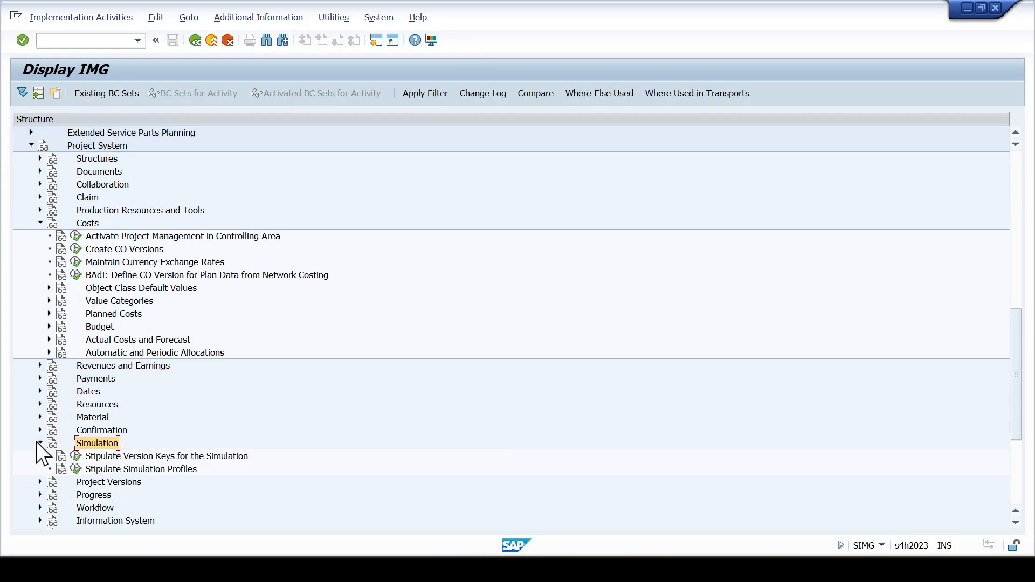
{"action": "left_click", "coordinate": [108, 467]}
{"action": "left_click", "coordinate": [110, 457]}
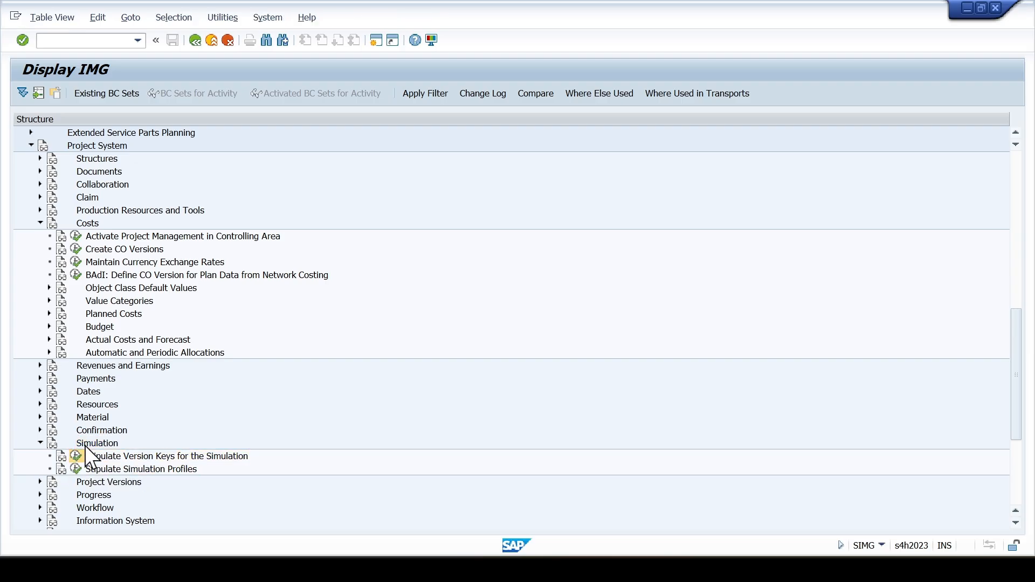
{"action": "left_click", "coordinate": [76, 456]}
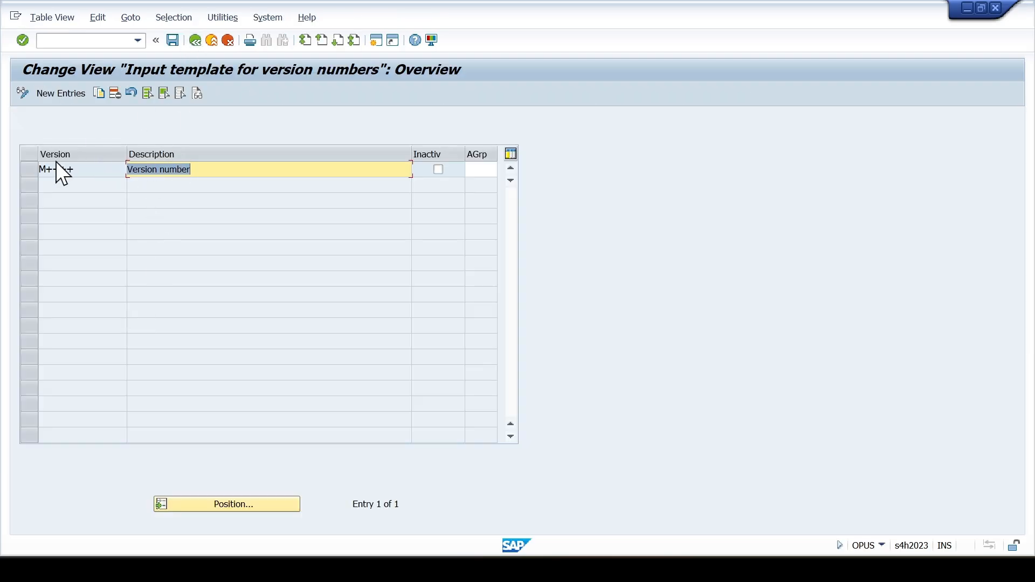
{"action": "left_click", "coordinate": [202, 44]}
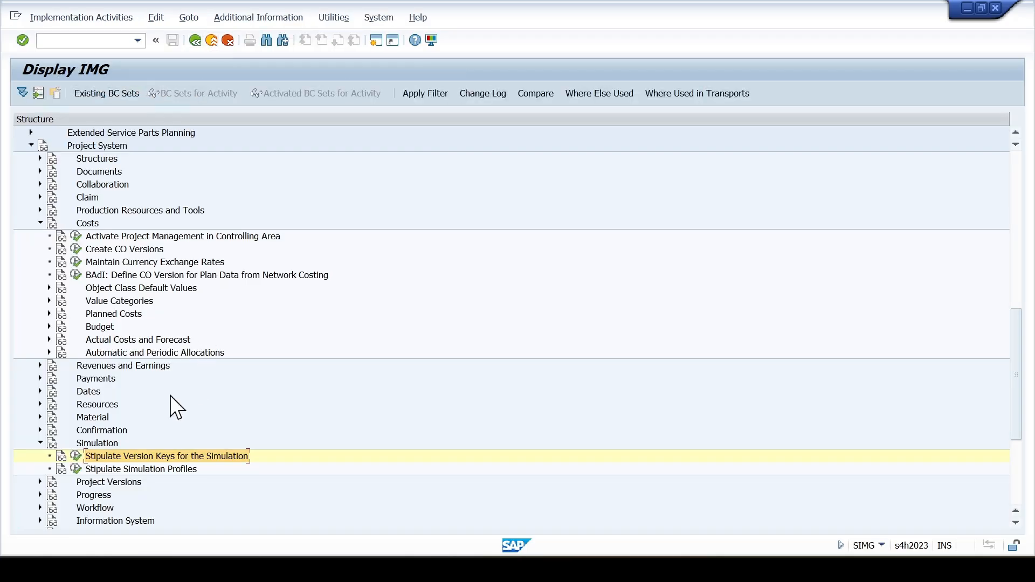
- Copy the standard simulation profile 0000001 as a new profile with the key SCCL001
{"action": "left_click", "coordinate": [75, 469]}
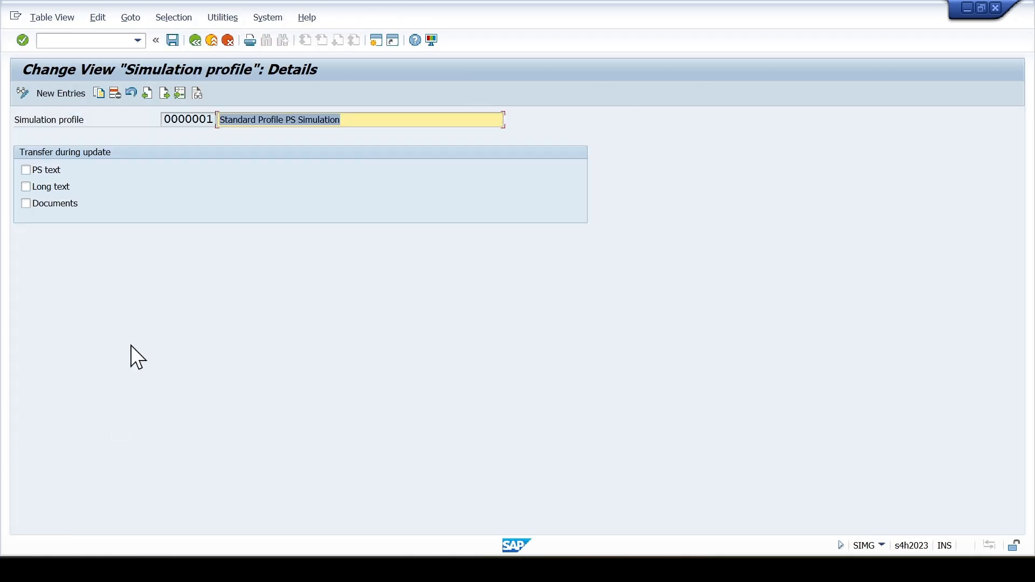
{"action": "left_click", "coordinate": [98, 94]}
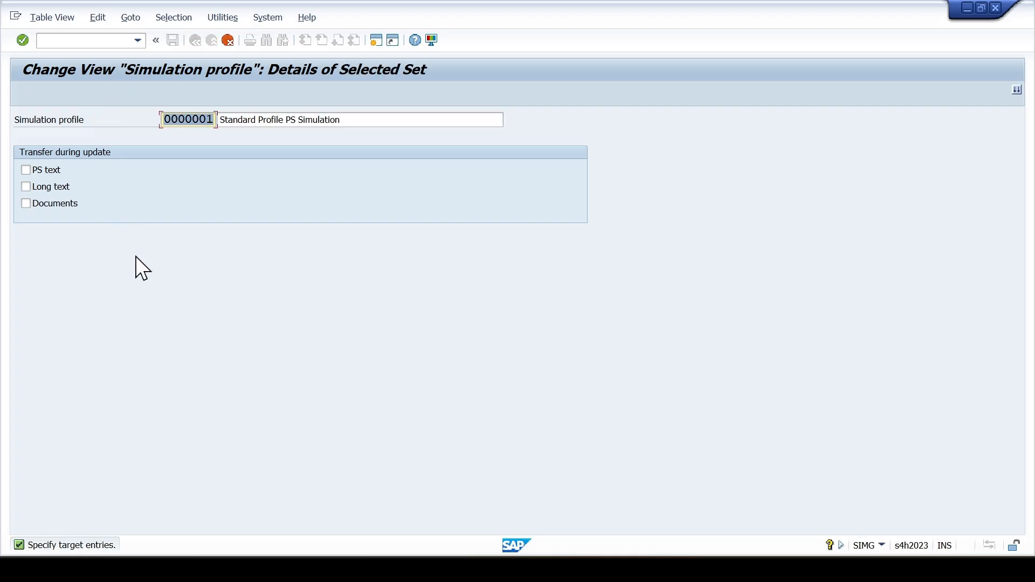
{"action": "key", "text": "Home"}
{"action": "key", "text": "shift+Right"}
{"action": "key", "text": "shift+Right"}
{"action": "key", "text": "shift+Right"}
{"action": "key", "text": "shift+Right"}
{"action": "type", "text": "SCCL"}
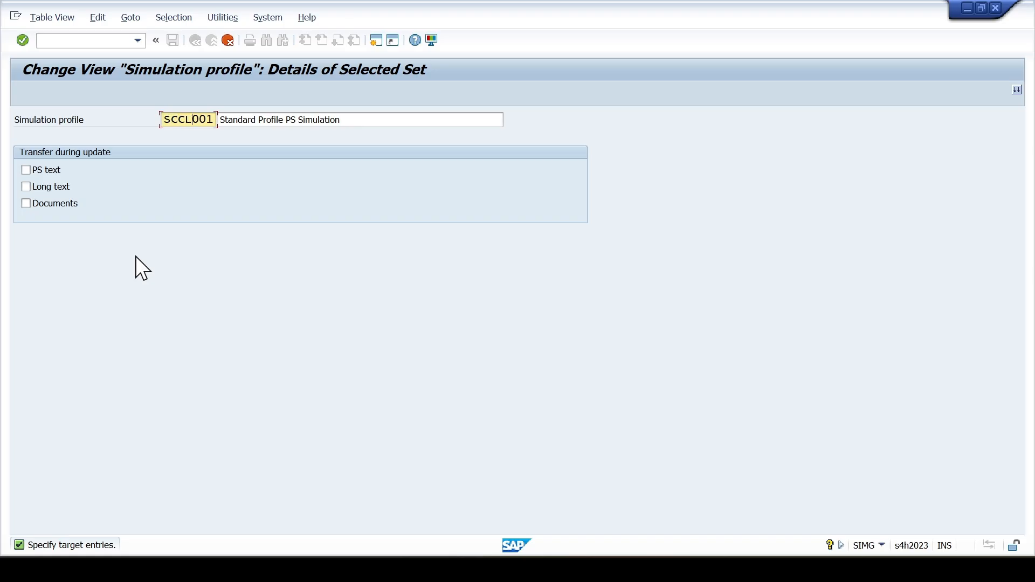
- Change the copied simulation profile's description to "SCCL Simulation Profile"
{"action": "key", "text": "Tab"}
{"action": "key", "text": "End"}
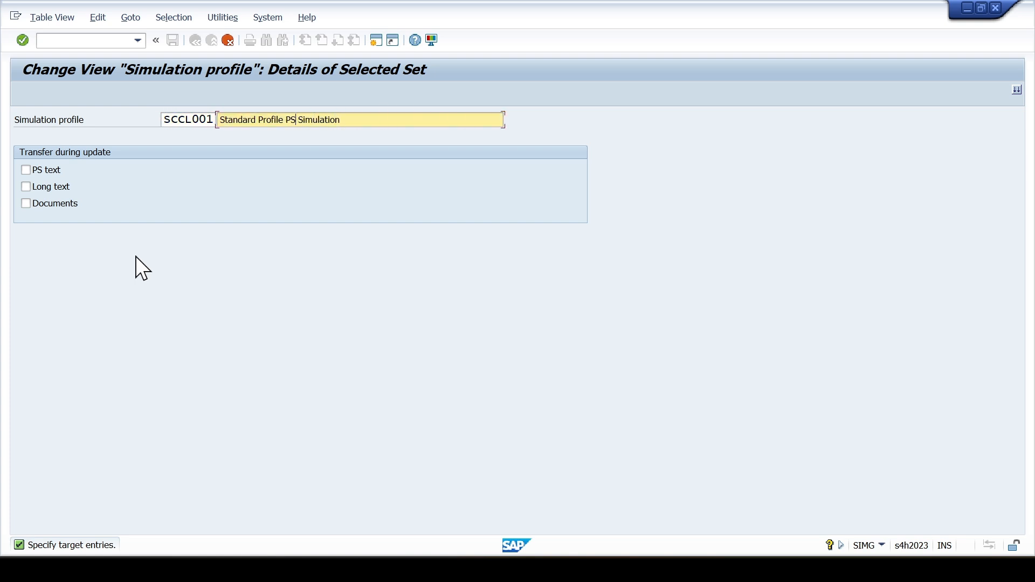
{"action": "key", "text": "Home"}
{"action": "key", "text": "shift+Right"}
{"action": "key", "text": "shift+Right"}
{"action": "key", "text": "shift+Right"}
{"action": "key", "text": "shift+Right"}
{"action": "key", "text": "shift+Right"}
{"action": "key", "text": "shift+Right"}
{"action": "key", "text": "shift+Right"}
{"action": "key", "text": "shift+Right"}
{"action": "type", "text": "SCCL"}
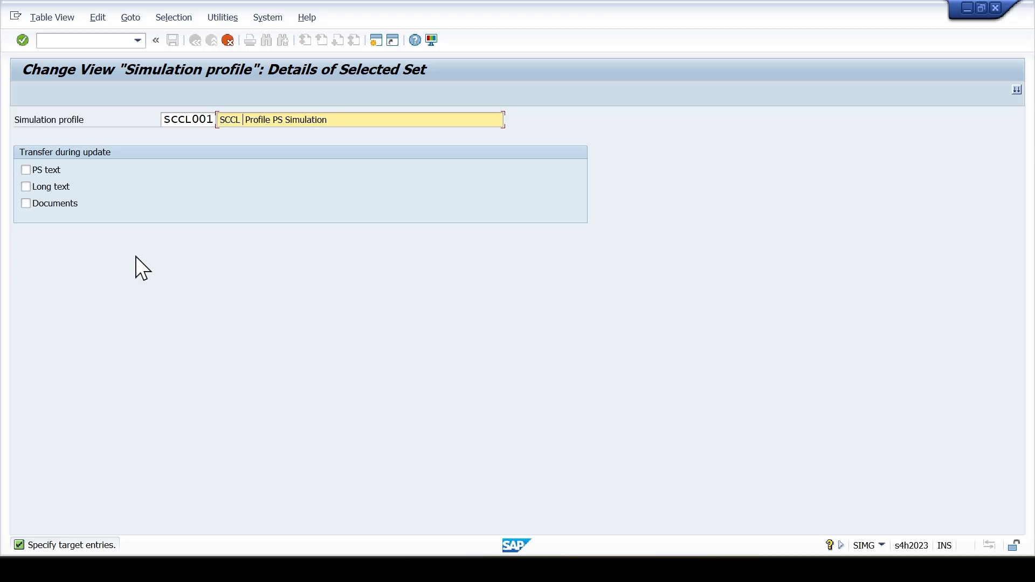
{"action": "key", "text": "Delete"}
{"action": "key", "text": "shift+Right"}
{"action": "key", "text": "shift+Right"}
{"action": "key", "text": "Delete"}
{"action": "key", "text": "shift+End"}
{"action": "key", "text": "Delete"}
{"action": "type", "text": "Simulation"}
- Accept the copied simulation profile SCCL001, save it to the customizing request and return to the customizing tree
{"action": "key", "text": "Return"}
{"action": "key", "text": "ctrl+s"}
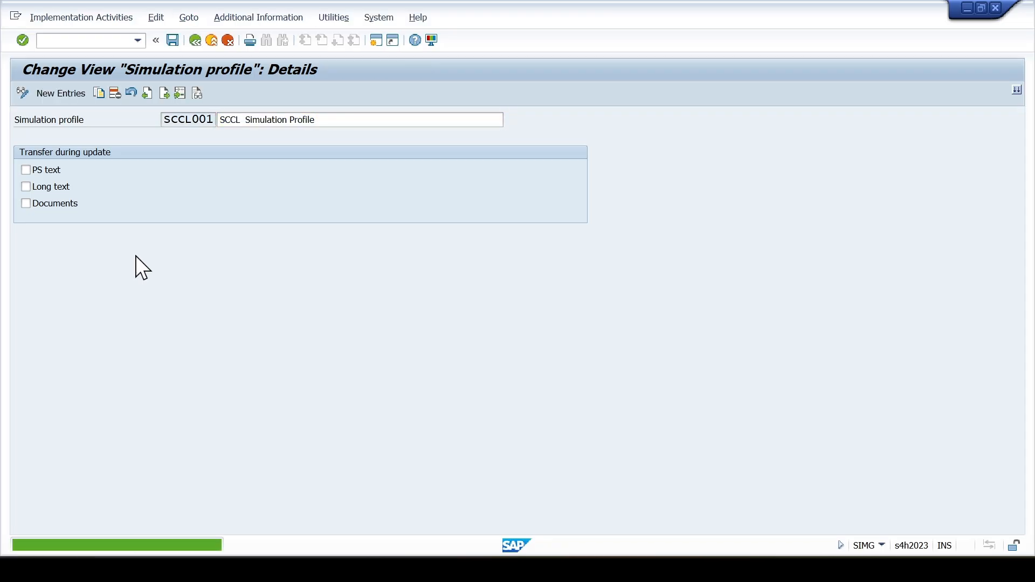
{"action": "left_click", "coordinate": [353, 255]}
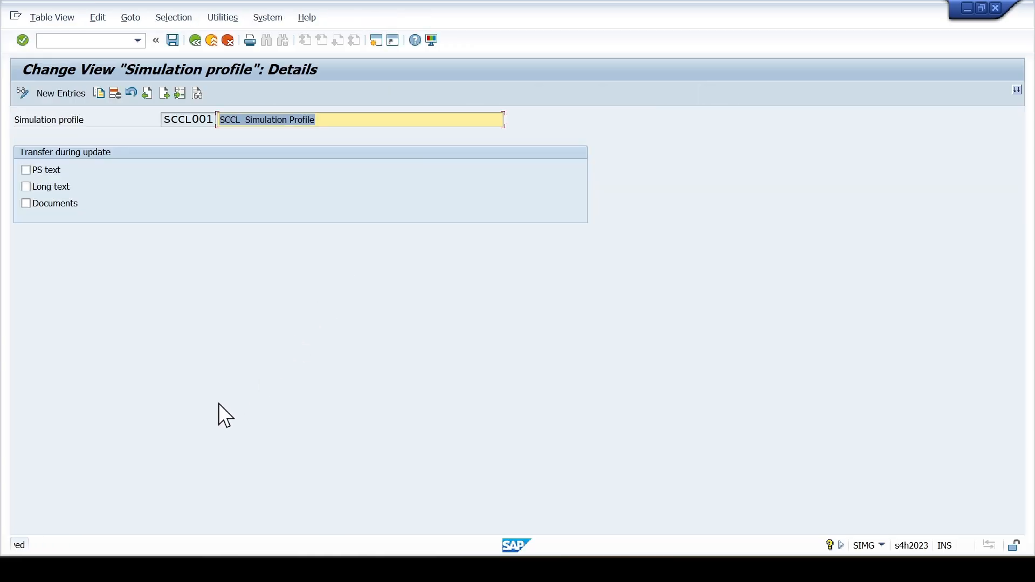
{"action": "left_click", "coordinate": [195, 41]}
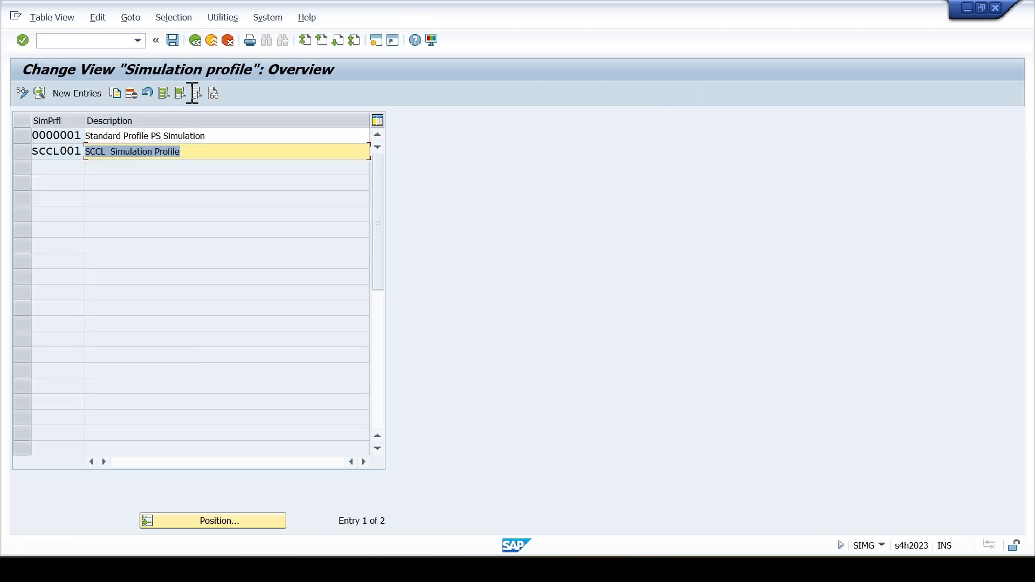
{"action": "left_click", "coordinate": [195, 41]}
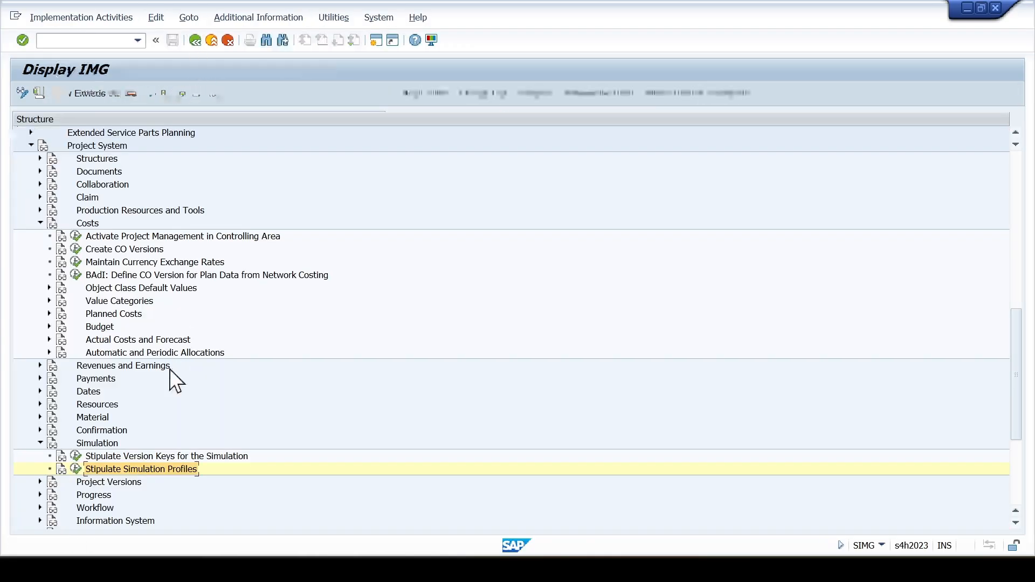
- Copy the standard project version profile 0000001 as a new profile with the key SCCL001
{"action": "left_click", "coordinate": [40, 443]}
{"action": "left_click", "coordinate": [41, 456]}
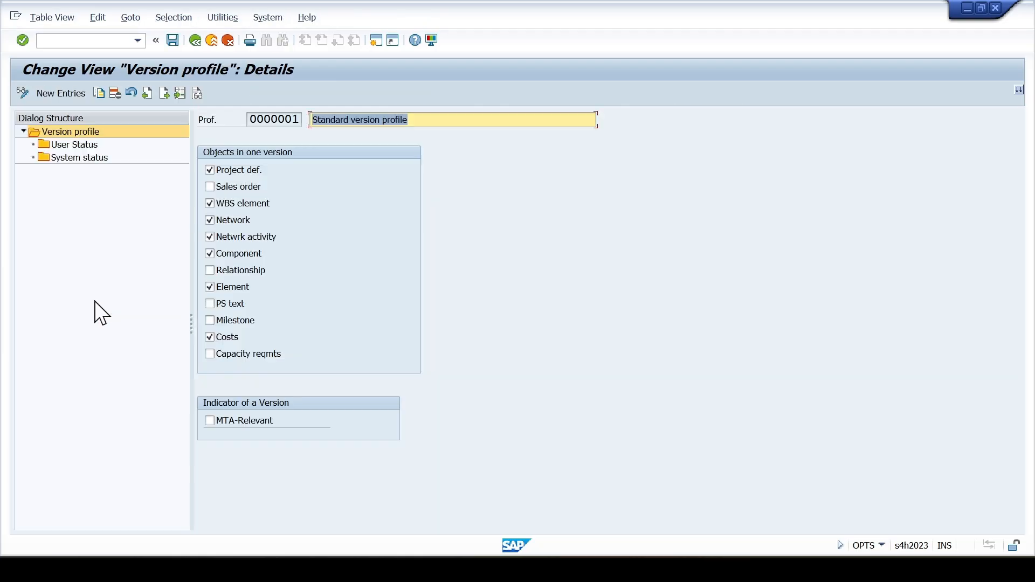
{"action": "left_click", "coordinate": [99, 95]}
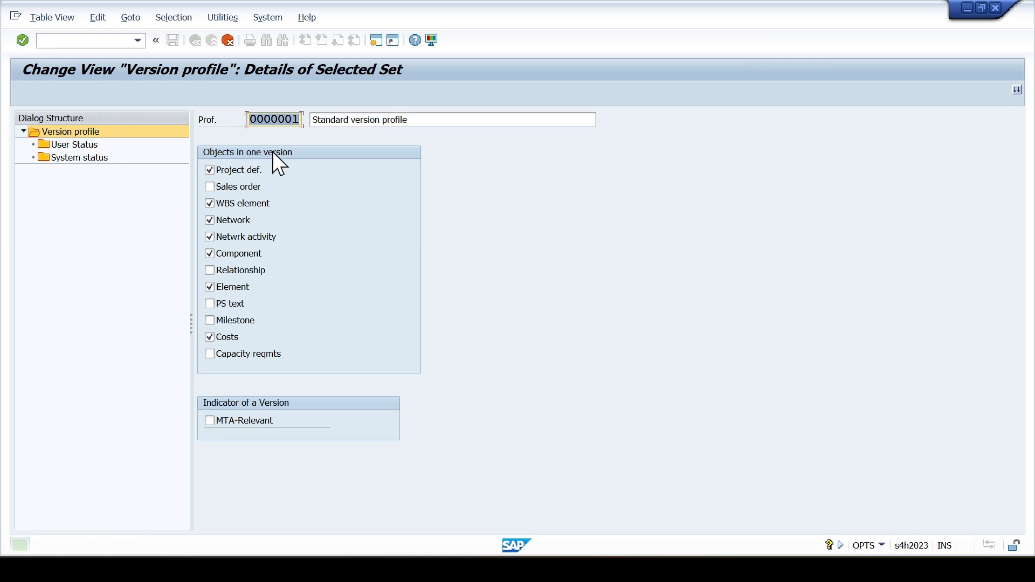
{"action": "left_click", "coordinate": [276, 120]}
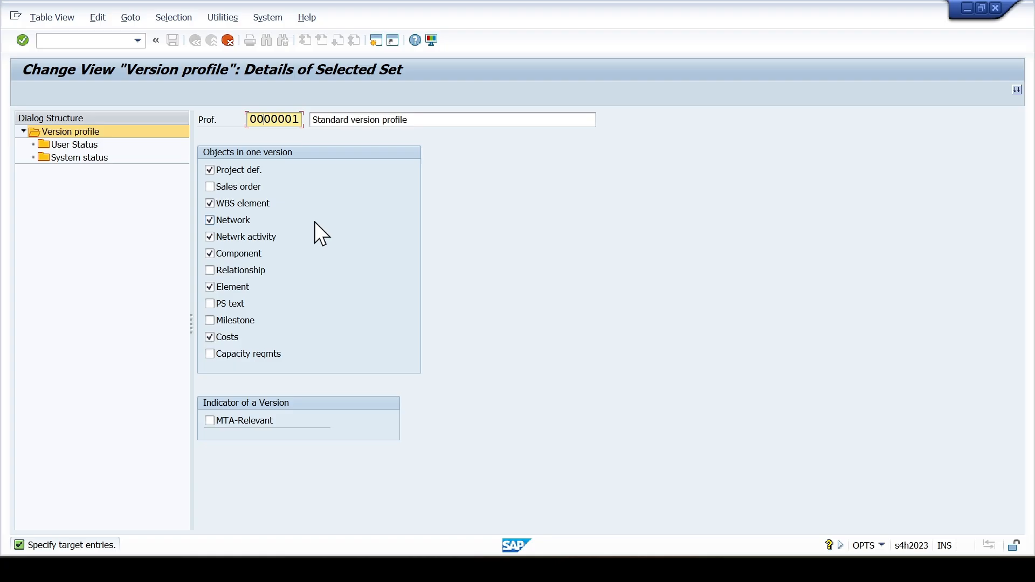
{"action": "key", "text": "Home"}
{"action": "key", "text": "shift+Right"}
{"action": "key", "text": "shift+Right"}
{"action": "key", "text": "shift+Right"}
{"action": "key", "text": "shift+Right"}
{"action": "type", "text": "SCCL"}
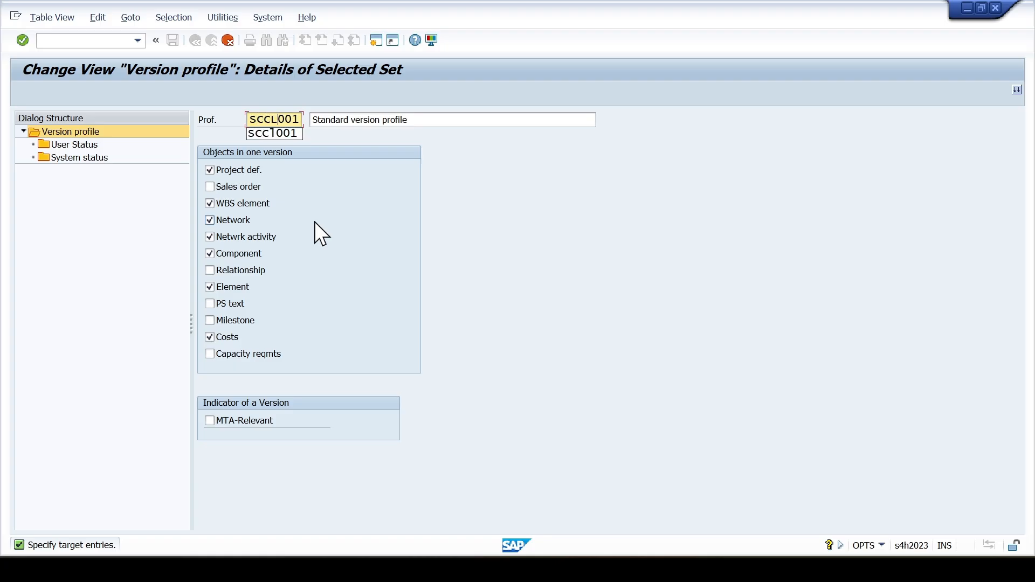
- Replace the copied version profile's description with "SCCL Project Version Profile"
{"action": "left_click", "coordinate": [350, 121]}
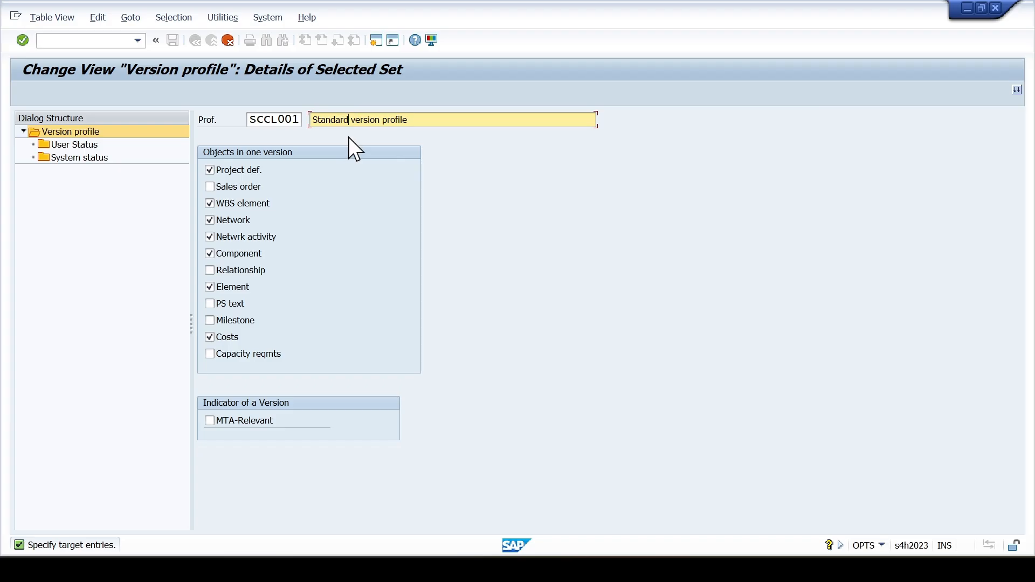
{"action": "key", "text": "ctrl+a"}
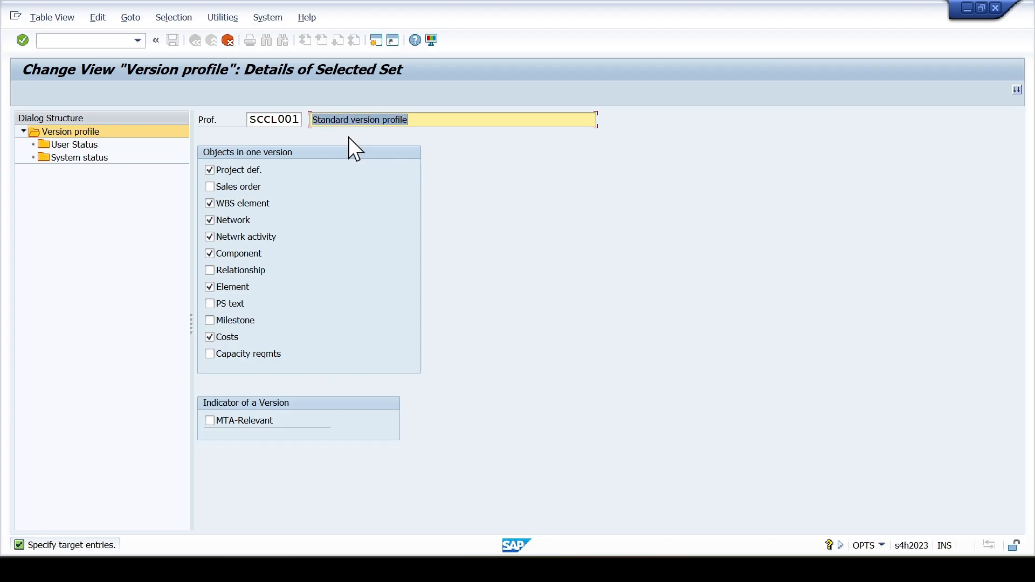
{"action": "key", "text": "Delete"}
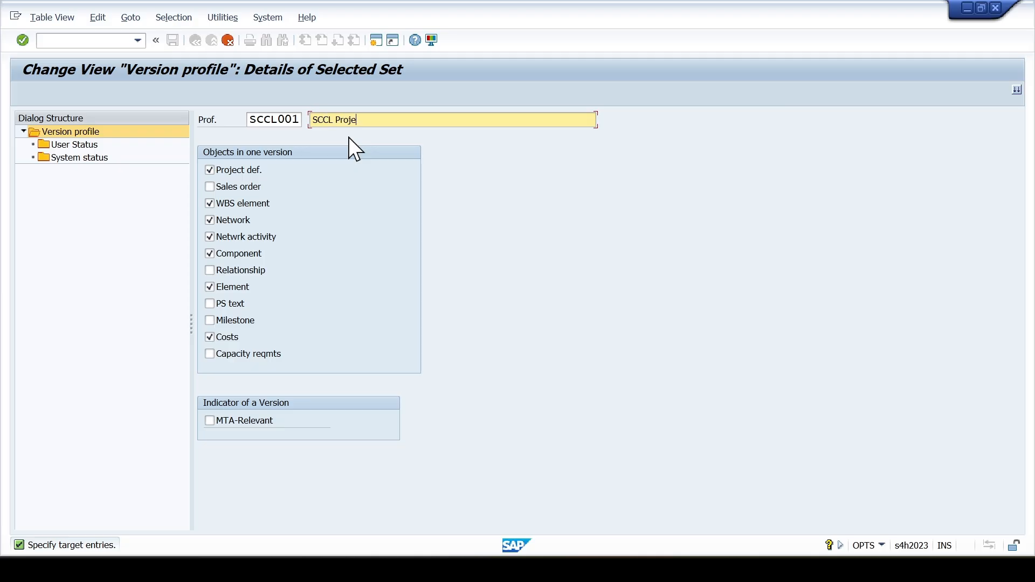
{"action": "type", "text": "SCCL Project Version Prf"}
{"action": "key", "text": "BackSpace"}
{"action": "type", "text": "ofile"}
- Copy version profile SCCL001 with all dependent entries and save it to the customizing request
{"action": "key", "text": "Return"}
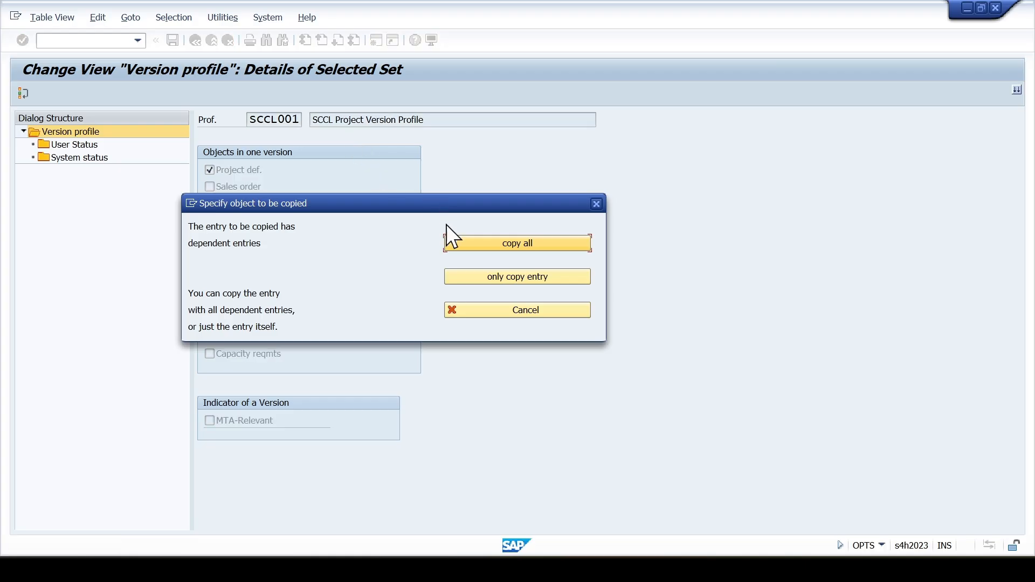
{"action": "left_click", "coordinate": [451, 241]}
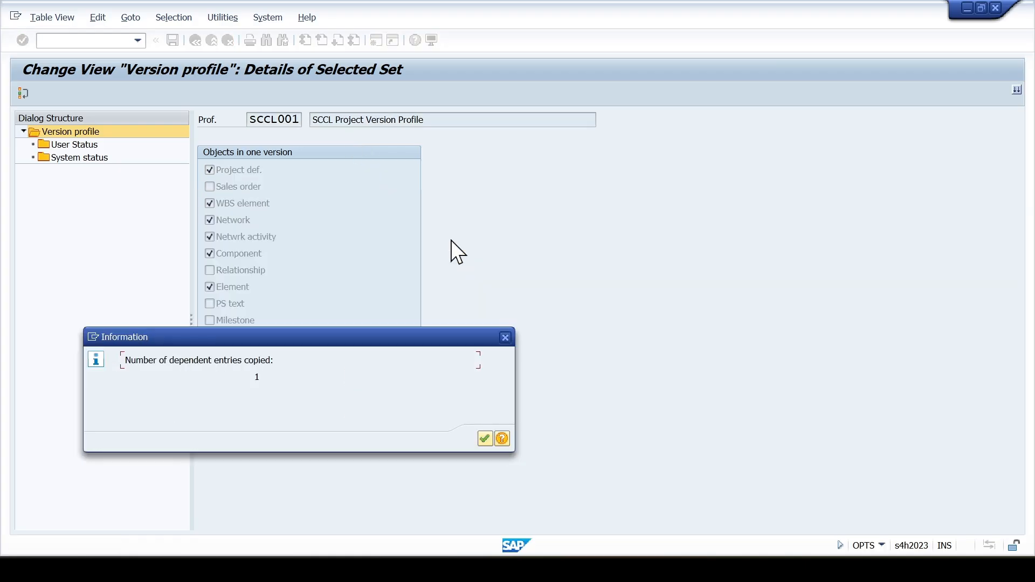
{"action": "left_click", "coordinate": [484, 439]}
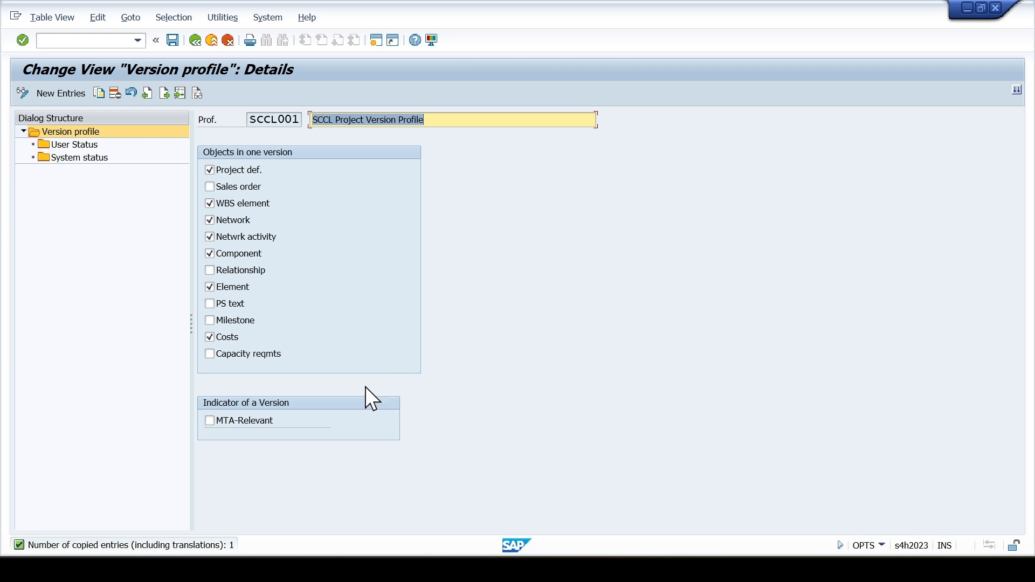
{"action": "key", "text": "ctrl+s"}
{"action": "left_click", "coordinate": [354, 257]}
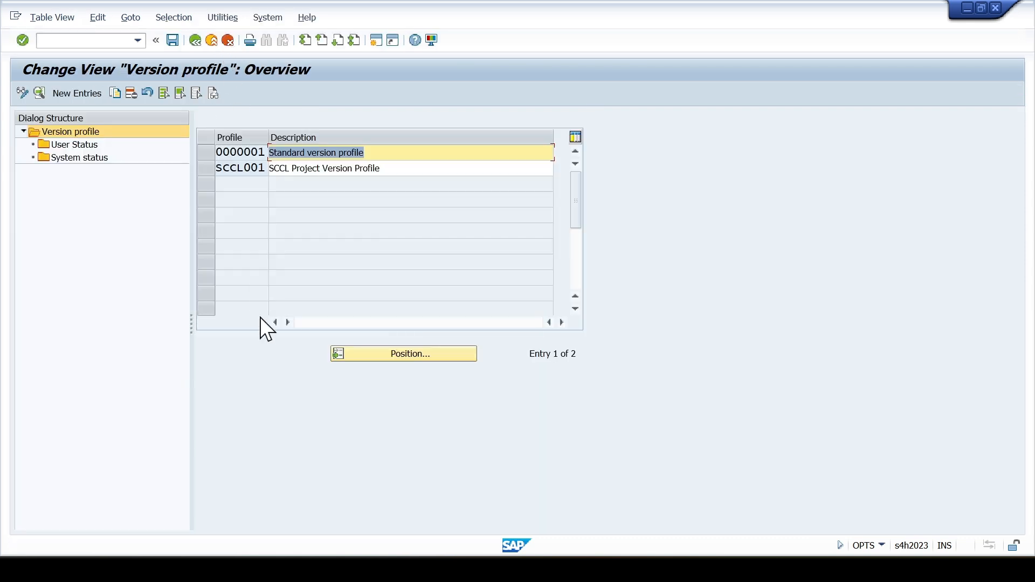
- Check the system status entry and version key of version profile SCCL001, then return to the customizing tree
{"action": "left_click", "coordinate": [316, 169]}
{"action": "left_click", "coordinate": [211, 169]}
{"action": "double_click", "coordinate": [103, 158]}
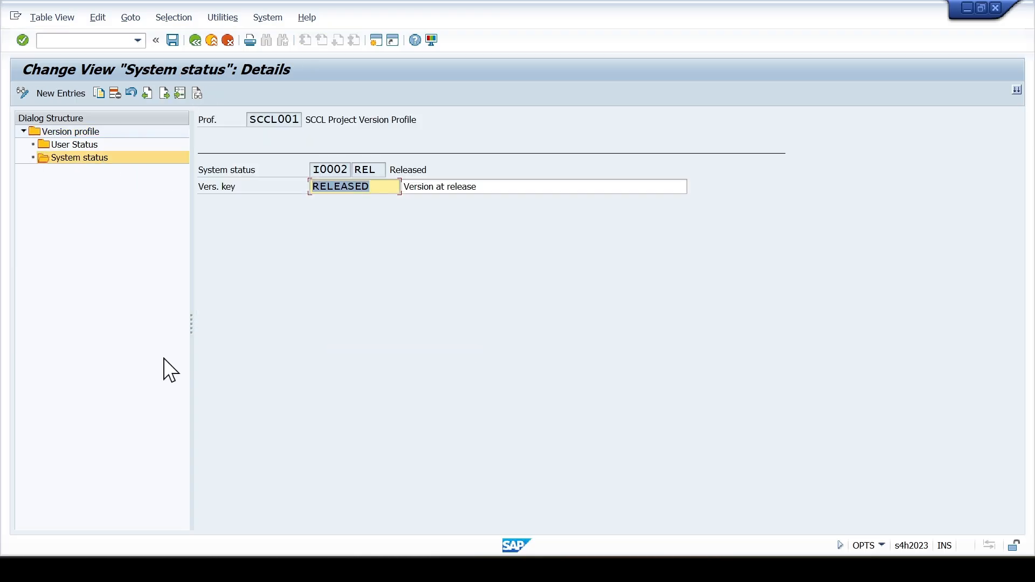
{"action": "left_click", "coordinate": [226, 40]}
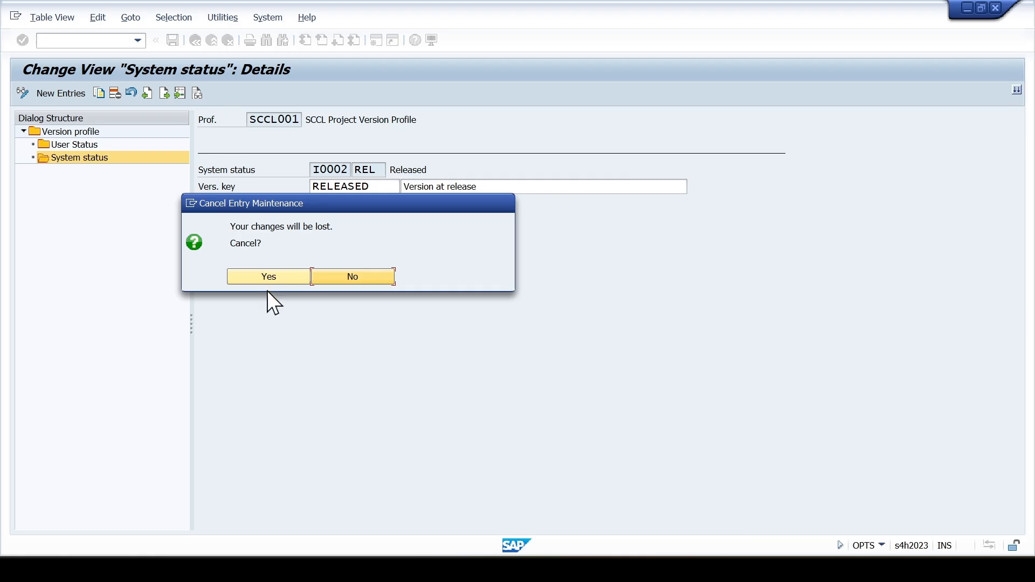
{"action": "left_click", "coordinate": [268, 276]}
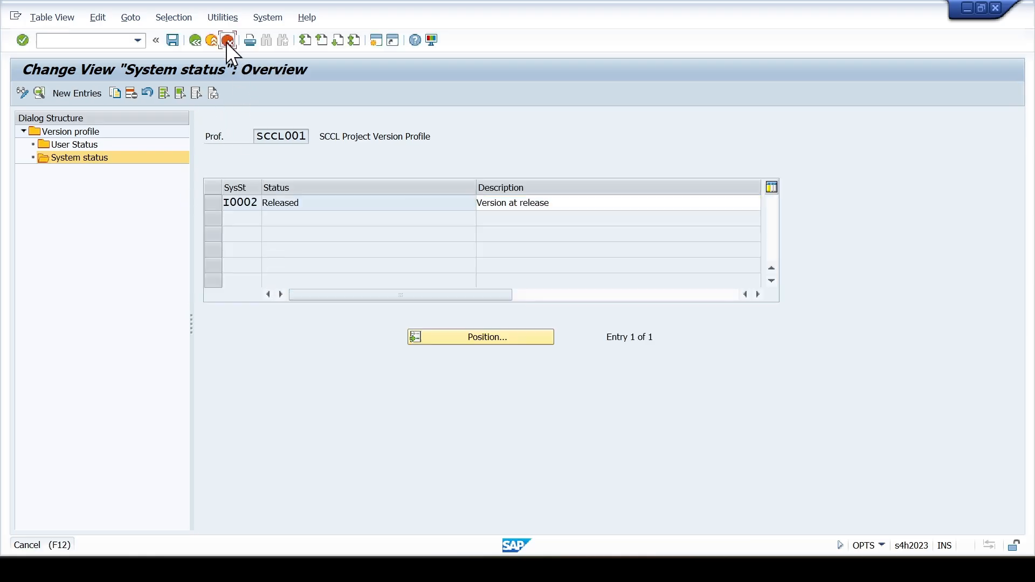
{"action": "left_click", "coordinate": [227, 41]}
{"action": "left_click", "coordinate": [227, 40]}
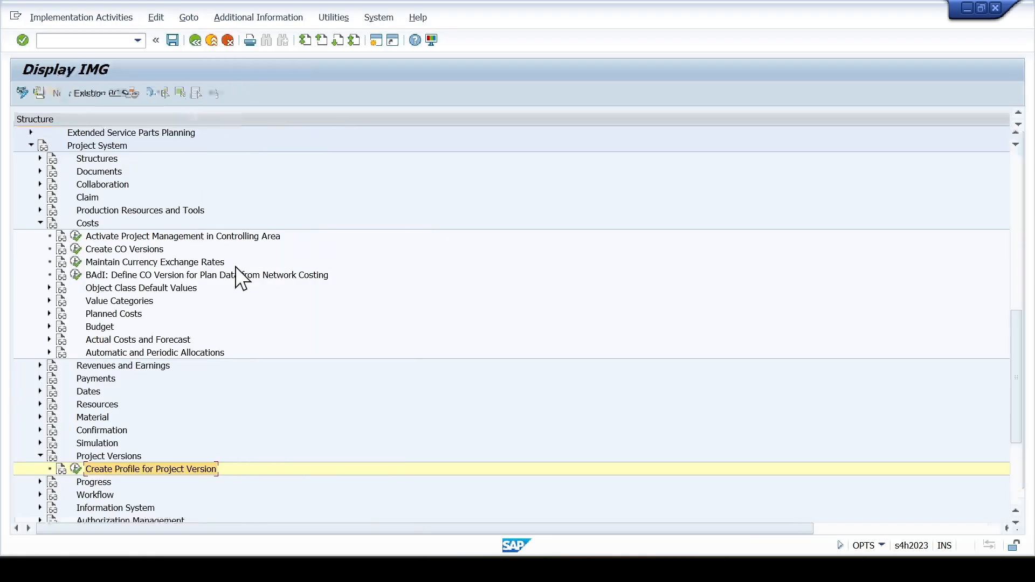
- Collapse the Project Versions branch and look over the Costs nodes in the Project System customizing tree
{"action": "left_click", "coordinate": [98, 446]}
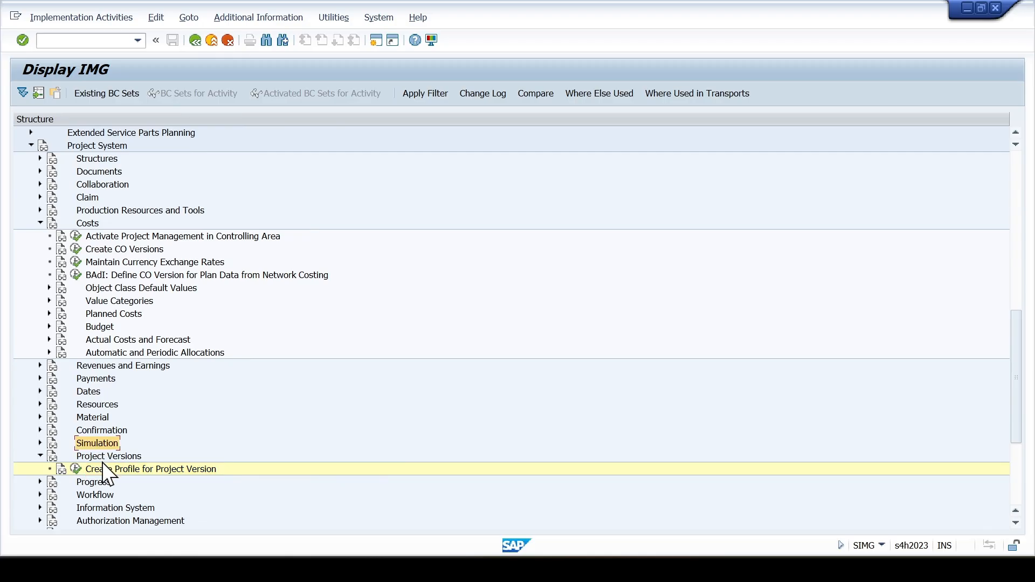
{"action": "left_click", "coordinate": [41, 456]}
{"action": "scroll", "coordinate": [76, 447], "scroll_direction": "down", "scroll_amount": 2}
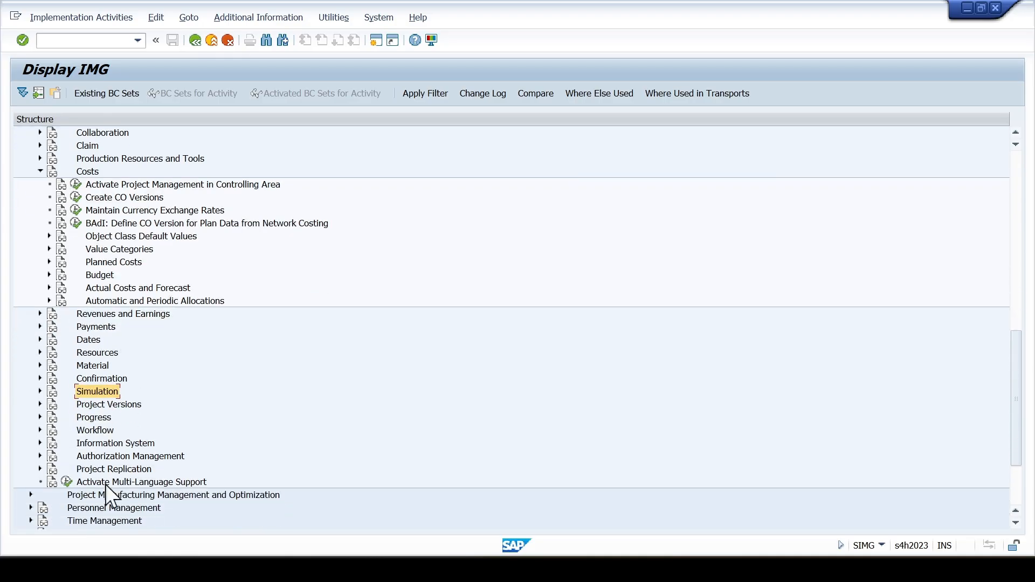
{"action": "left_click", "coordinate": [105, 274]}
{"action": "left_click", "coordinate": [105, 263]}
{"action": "scroll", "coordinate": [105, 273], "scroll_direction": "up", "scroll_amount": 1}
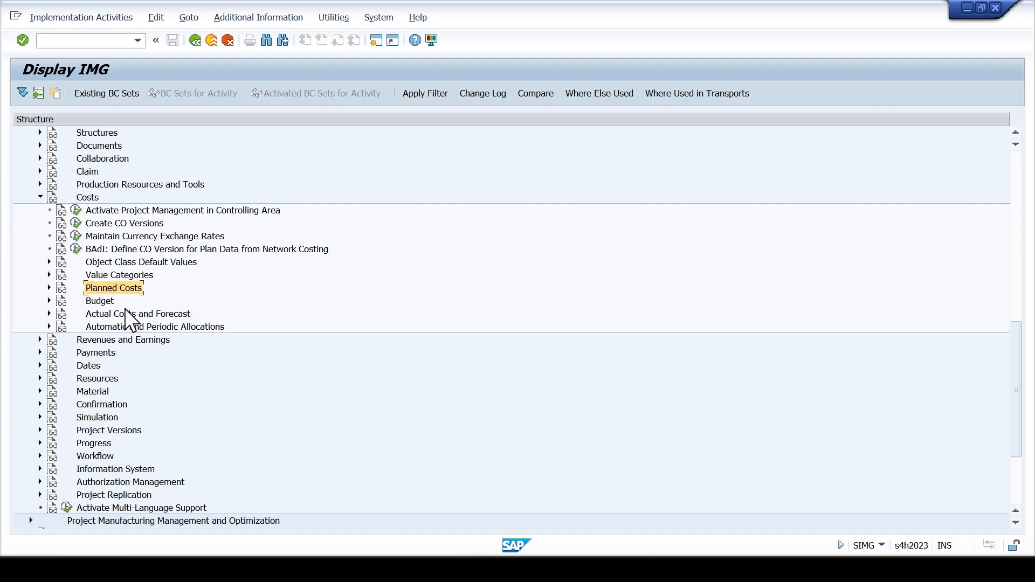
{"action": "scroll", "coordinate": [136, 325], "scroll_direction": "up", "scroll_amount": 1}
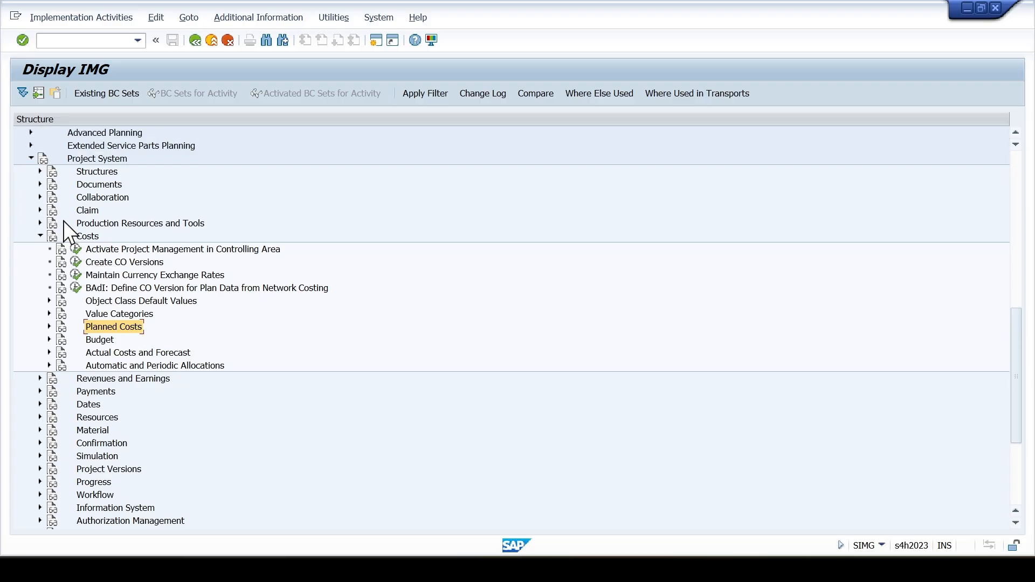
- Open the details of project profile SCCL001 from the Work Breakdown Structure (WBS) customizing under Operative Structures
{"action": "left_click", "coordinate": [40, 171]}
{"action": "left_click", "coordinate": [98, 186]}
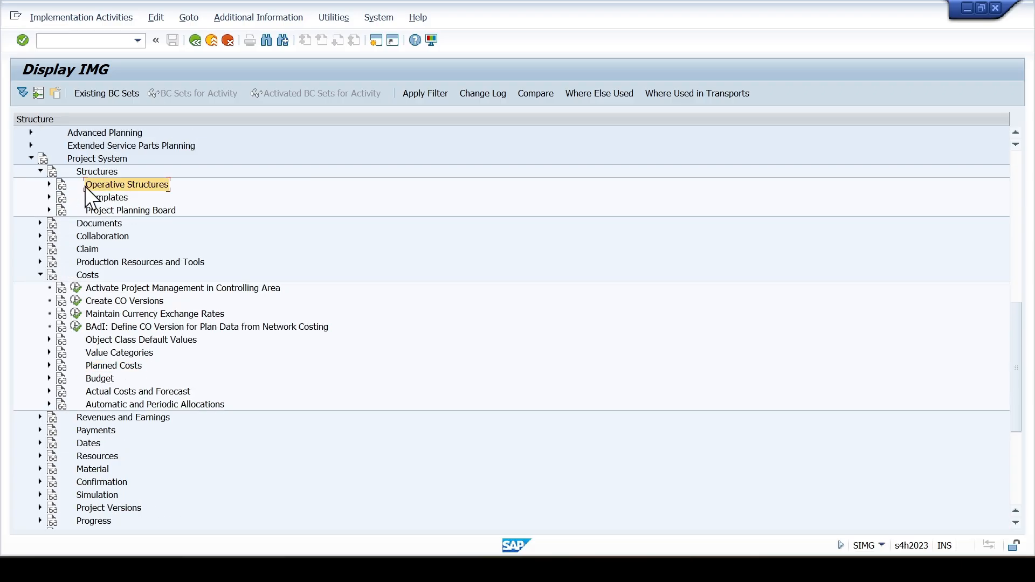
{"action": "left_click", "coordinate": [49, 184]}
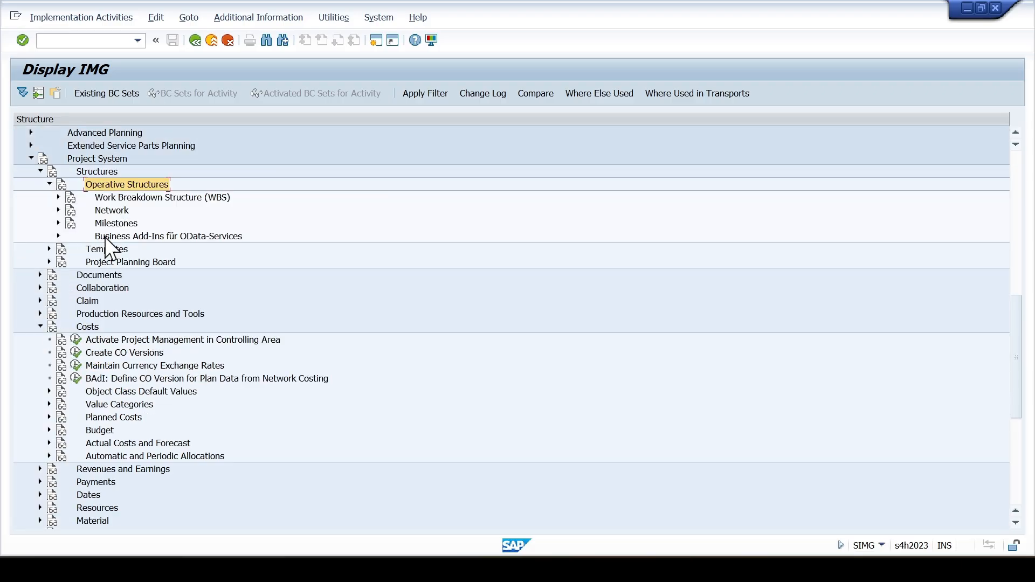
{"action": "left_click", "coordinate": [58, 197]}
{"action": "left_click", "coordinate": [141, 251]}
{"action": "double_click", "coordinate": [143, 263]}
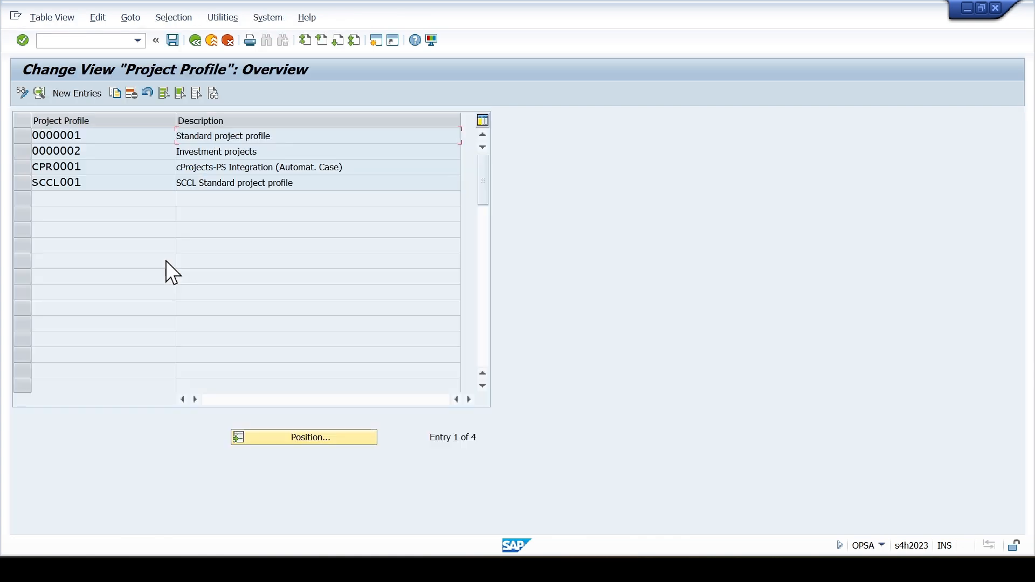
{"action": "double_click", "coordinate": [141, 181]}
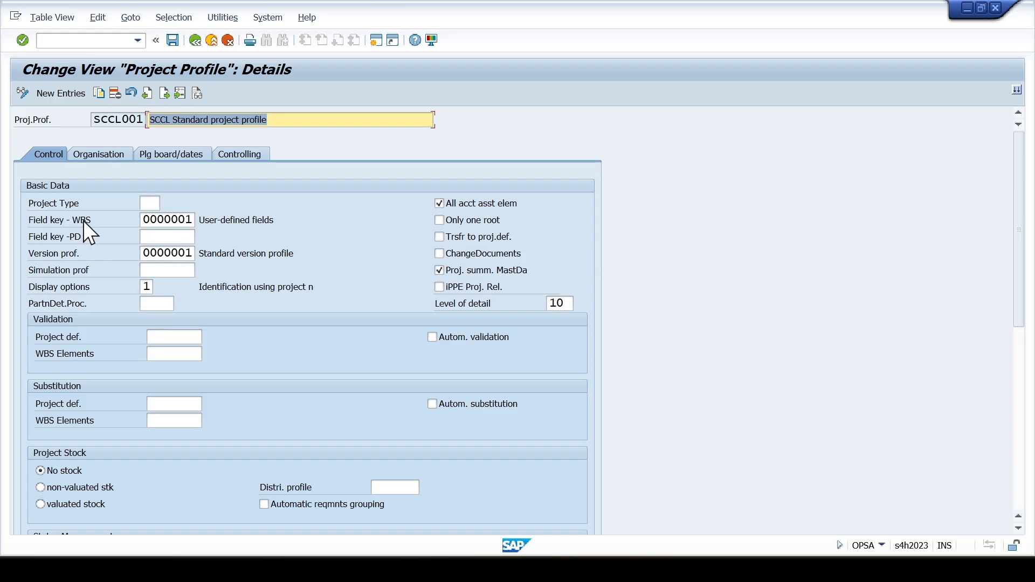
- Set both the WBS field key and the project definition field key of the project profile to SCCL001
{"action": "left_click", "coordinate": [192, 220]}
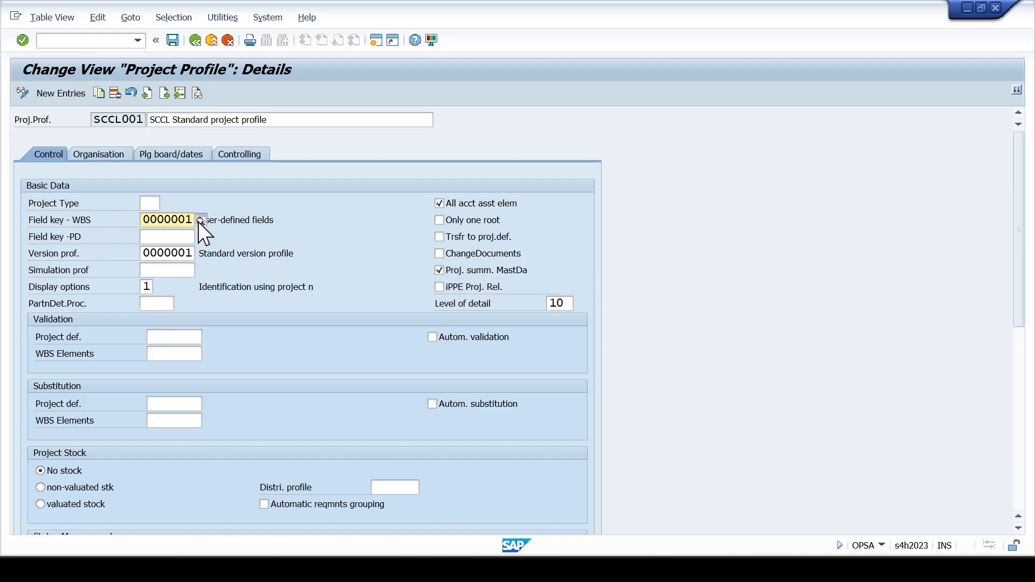
{"action": "left_click", "coordinate": [200, 220]}
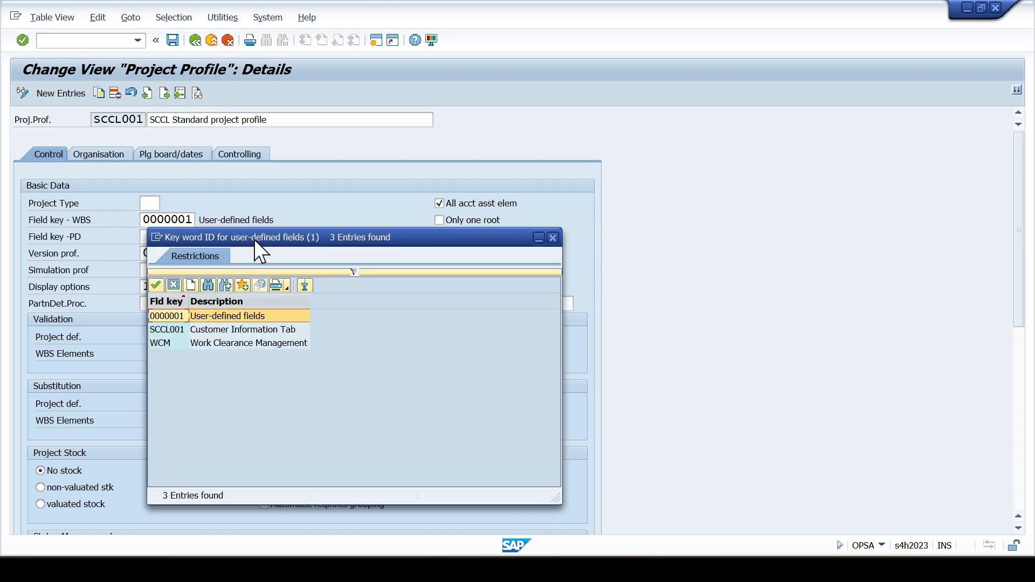
{"action": "left_click_drag", "start_coordinate": [255, 240], "coordinate": [350, 174]}
{"action": "left_click", "coordinate": [297, 264]}
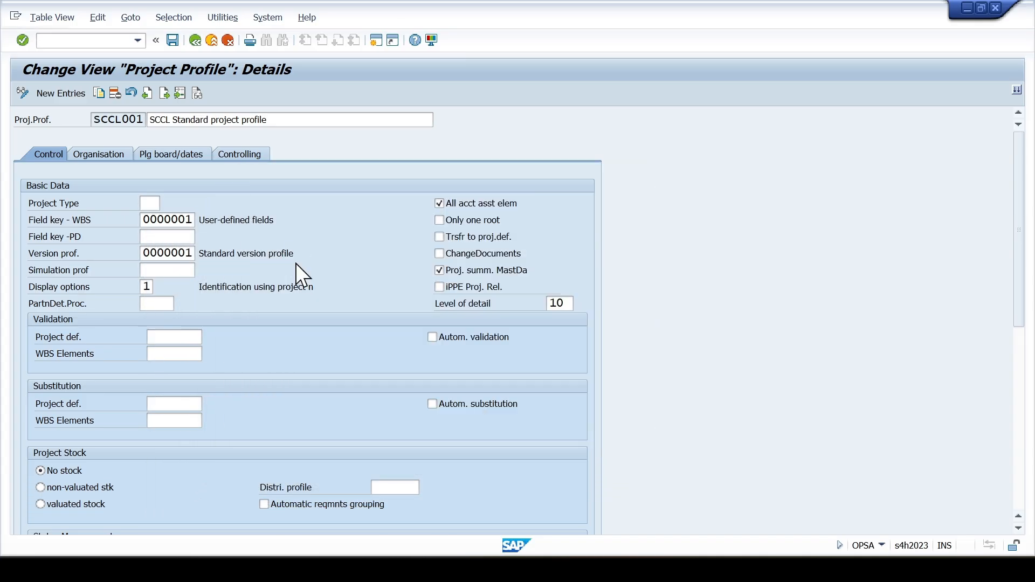
{"action": "left_click", "coordinate": [164, 237]}
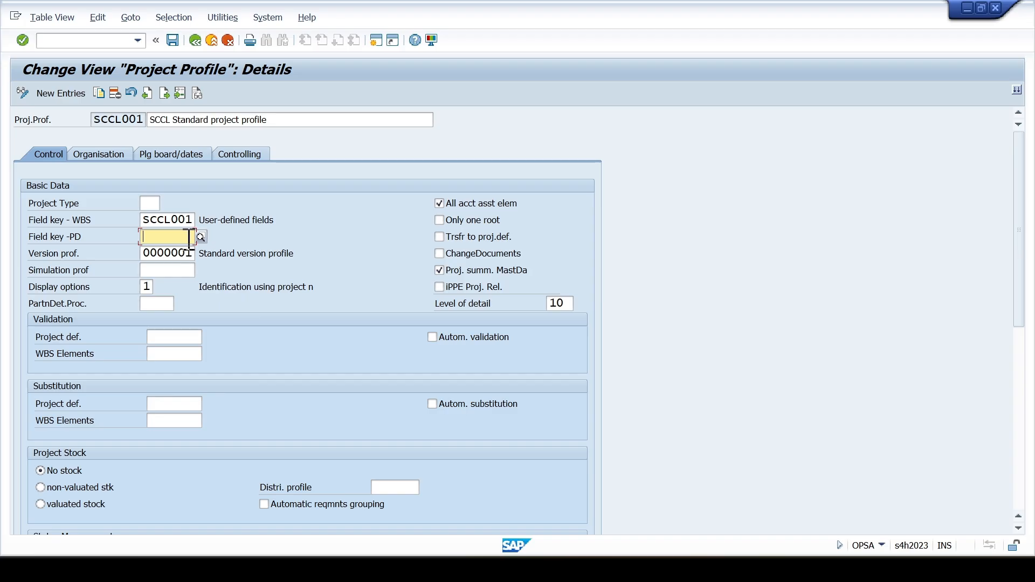
{"action": "left_click", "coordinate": [199, 238]}
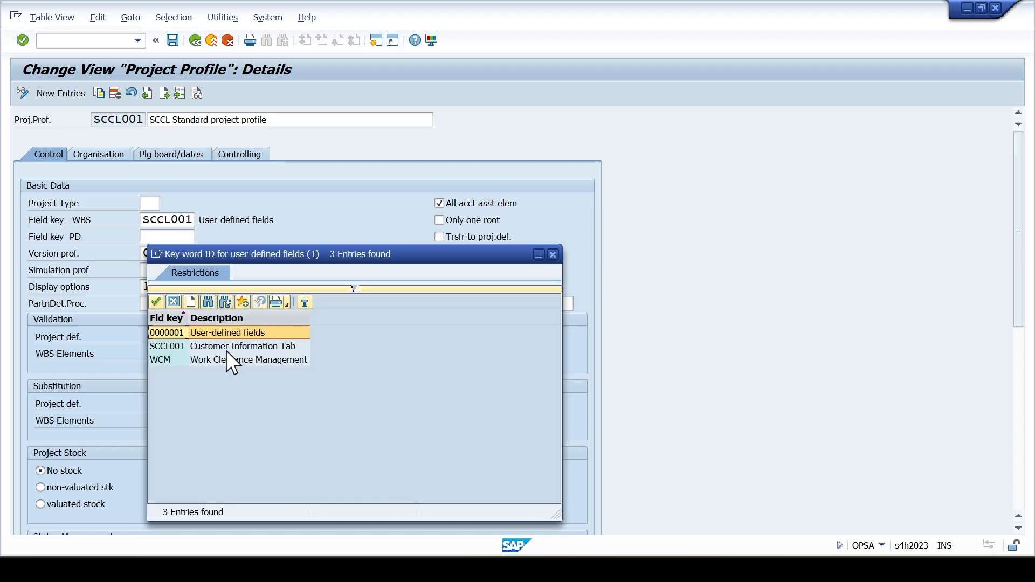
{"action": "left_click", "coordinate": [225, 352]}
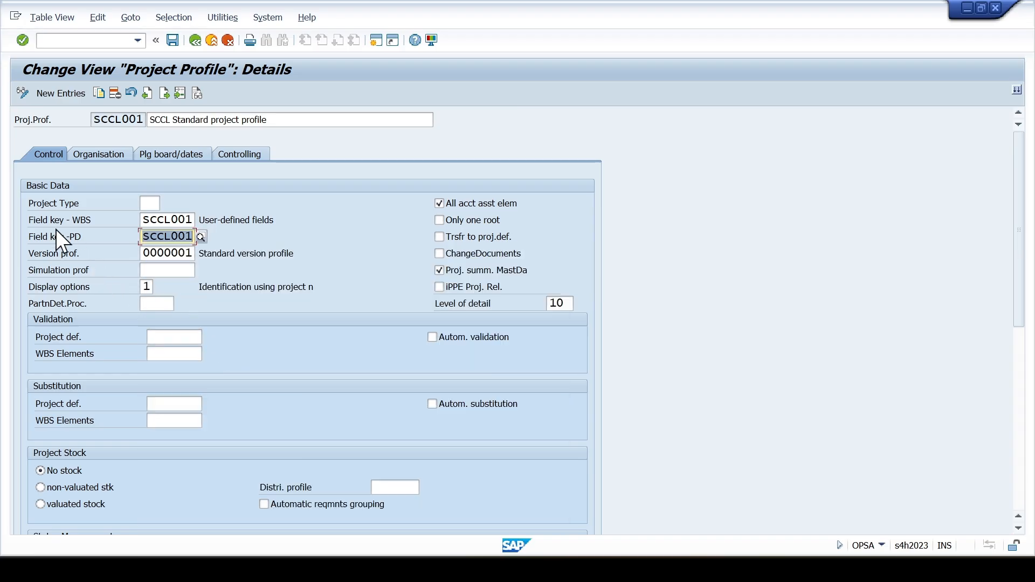
- Assign version profile SCCL001 and simulation profile SCCL001 in the project profile's basic data
{"action": "left_click", "coordinate": [167, 255]}
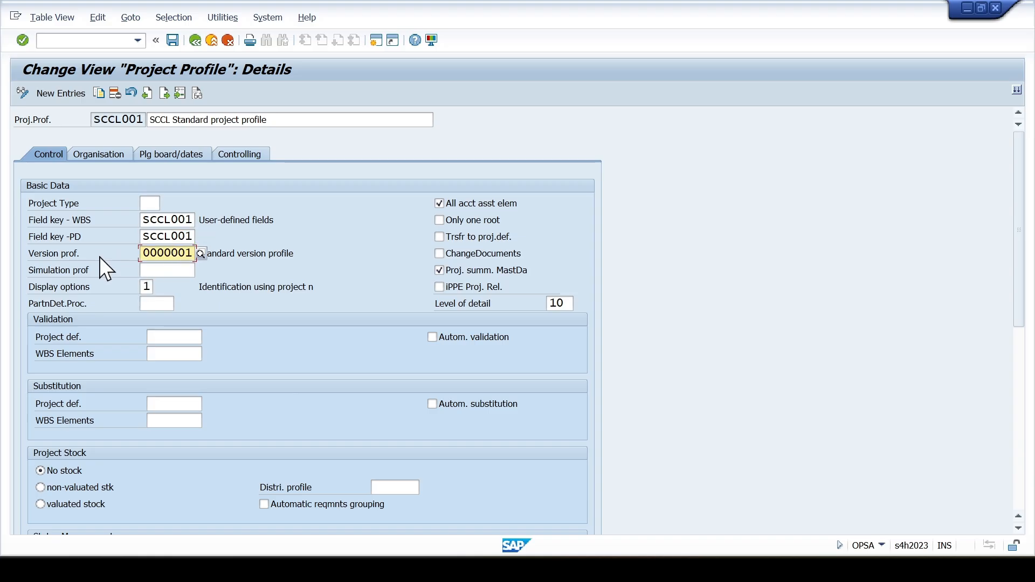
{"action": "left_click", "coordinate": [200, 255]}
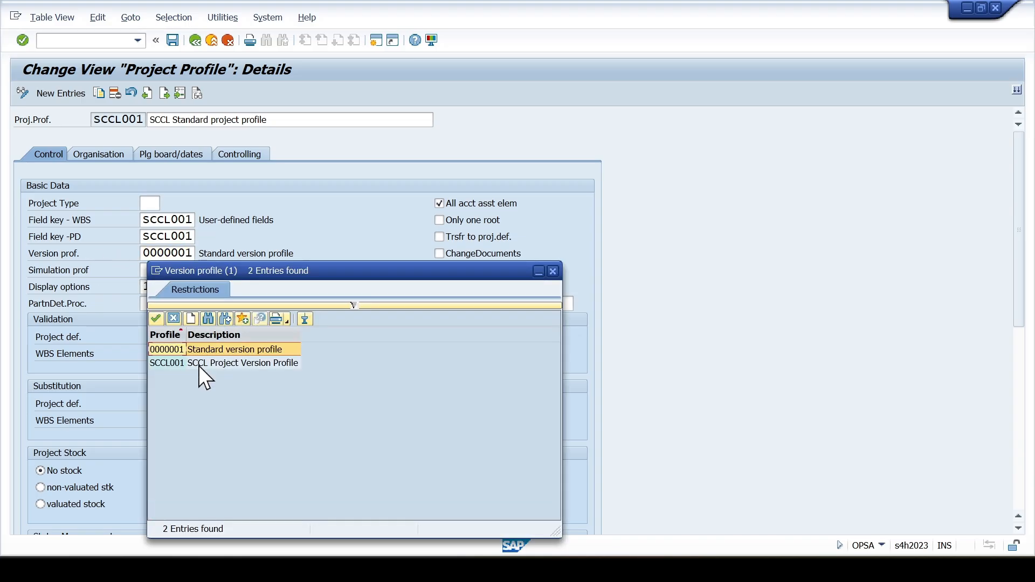
{"action": "left_click", "coordinate": [198, 365]}
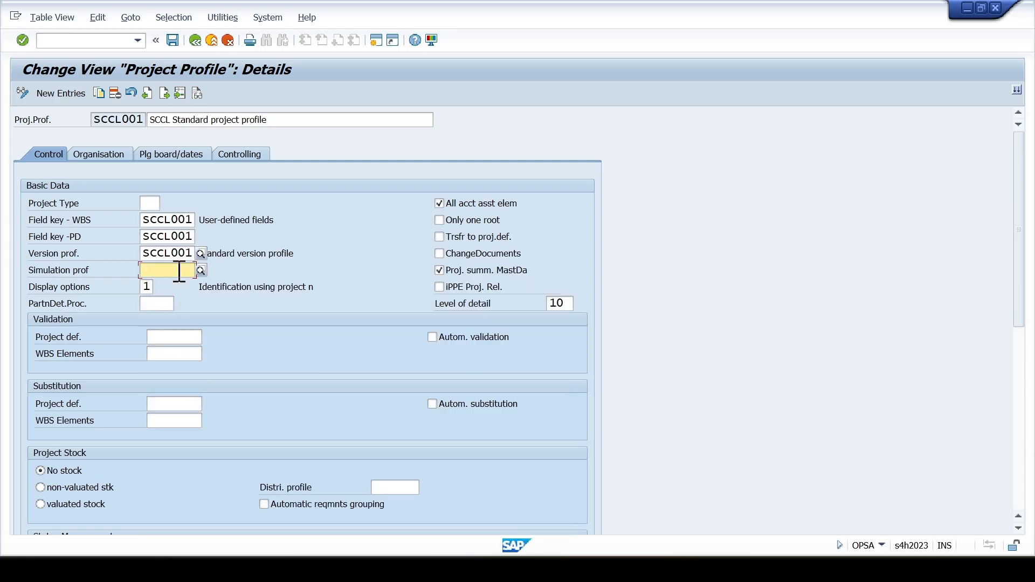
{"action": "left_click", "coordinate": [197, 274]}
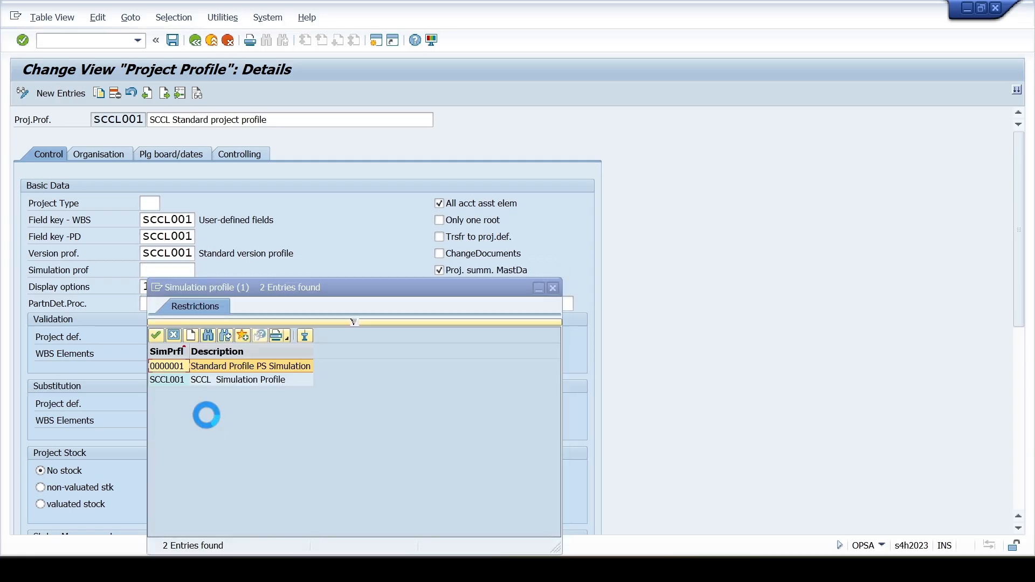
{"action": "left_click", "coordinate": [191, 380]}
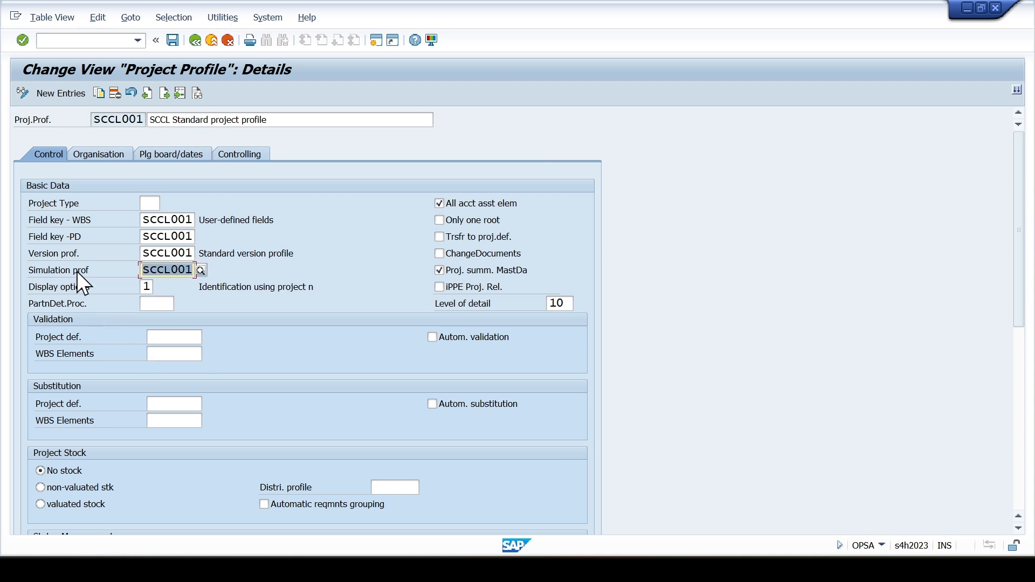
- Set the project definition status profile to SCCL0001 and the WBS status profile to SCCL0002
{"action": "scroll", "coordinate": [142, 421], "scroll_direction": "down", "scroll_amount": 5}
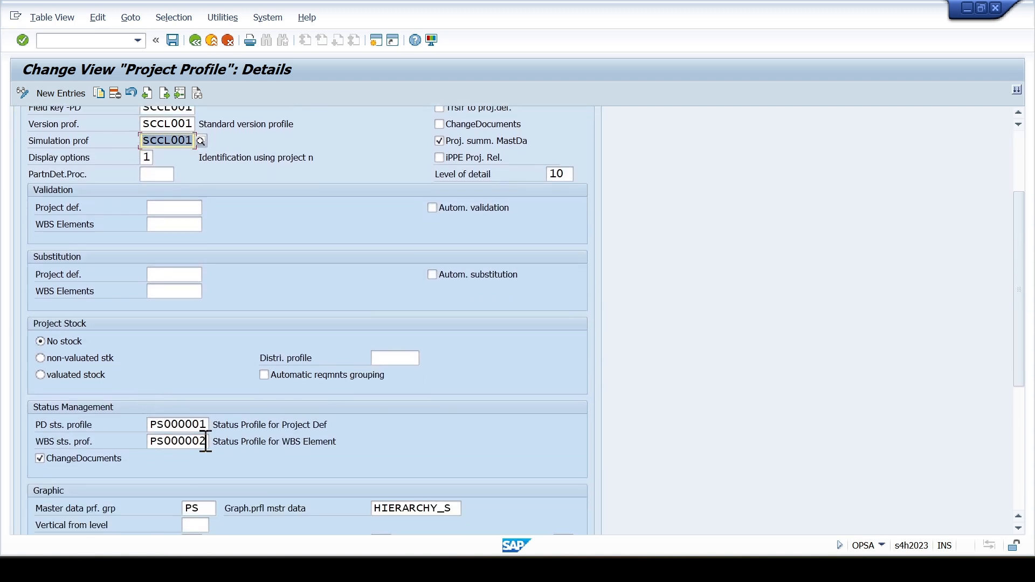
{"action": "left_click", "coordinate": [210, 426]}
{"action": "left_click", "coordinate": [213, 429]}
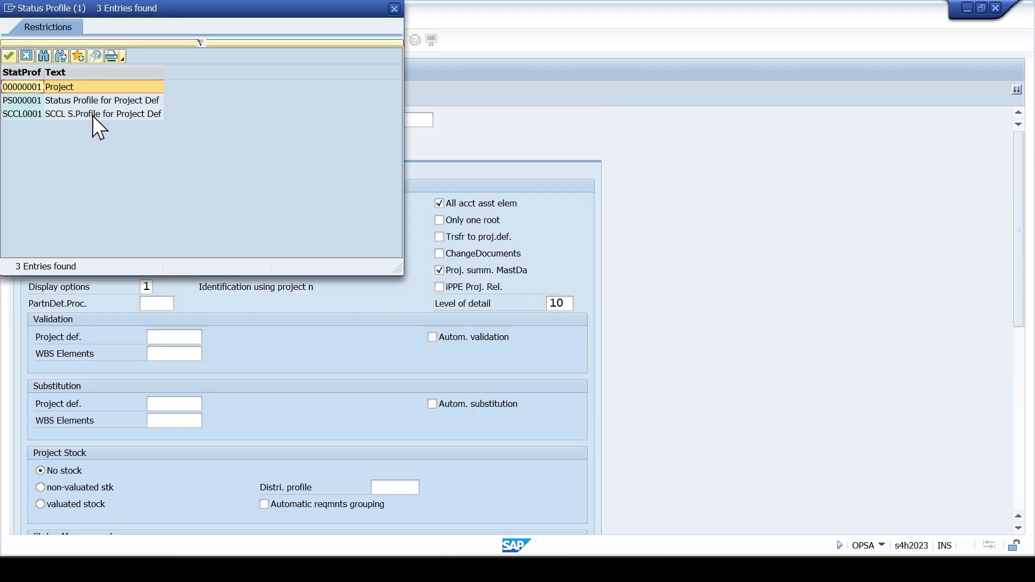
{"action": "double_click", "coordinate": [92, 115]}
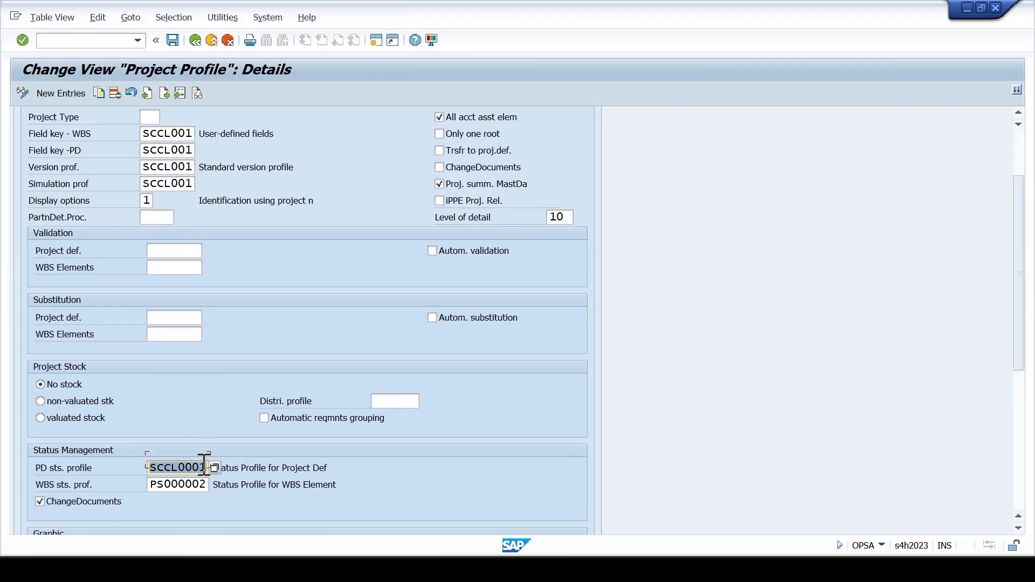
{"action": "scroll", "coordinate": [202, 474], "scroll_direction": "down", "scroll_amount": 1}
{"action": "left_click", "coordinate": [200, 461]}
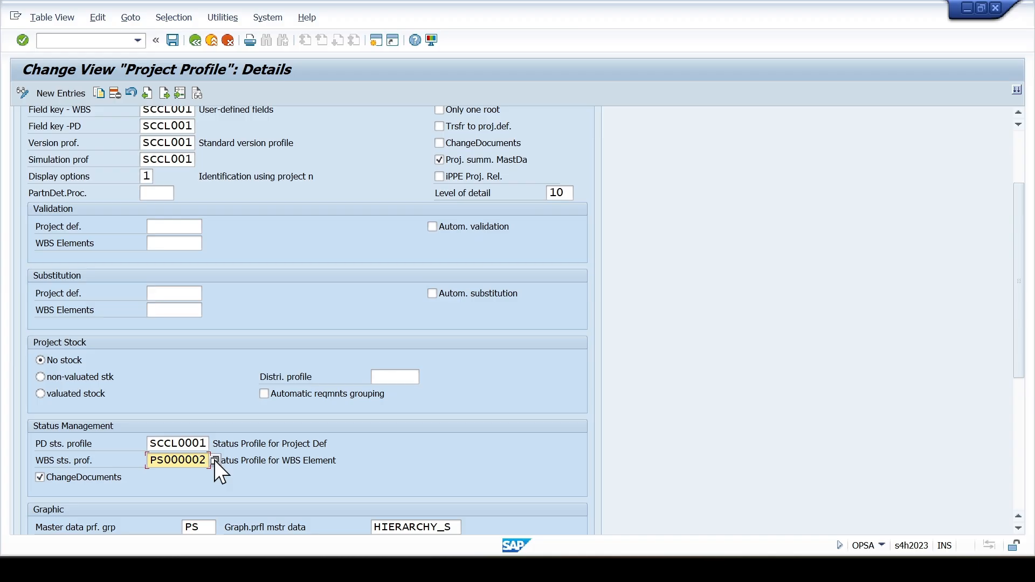
{"action": "left_click", "coordinate": [214, 461]}
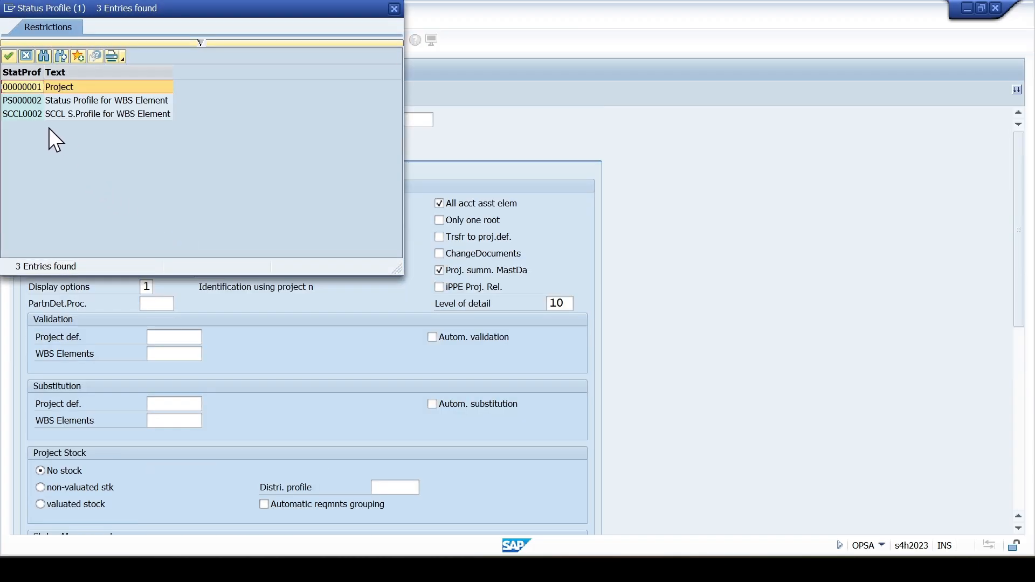
{"action": "double_click", "coordinate": [43, 114]}
{"action": "scroll", "coordinate": [176, 431], "scroll_direction": "down", "scroll_amount": 1}
{"action": "left_click", "coordinate": [180, 459]}
{"action": "left_click", "coordinate": [183, 477]}
- Enable All WBS Elements and Acct Asst Elements for project summarization, and activate Only one root in the basic data
{"action": "scroll", "coordinate": [181, 475], "scroll_direction": "down", "scroll_amount": 9}
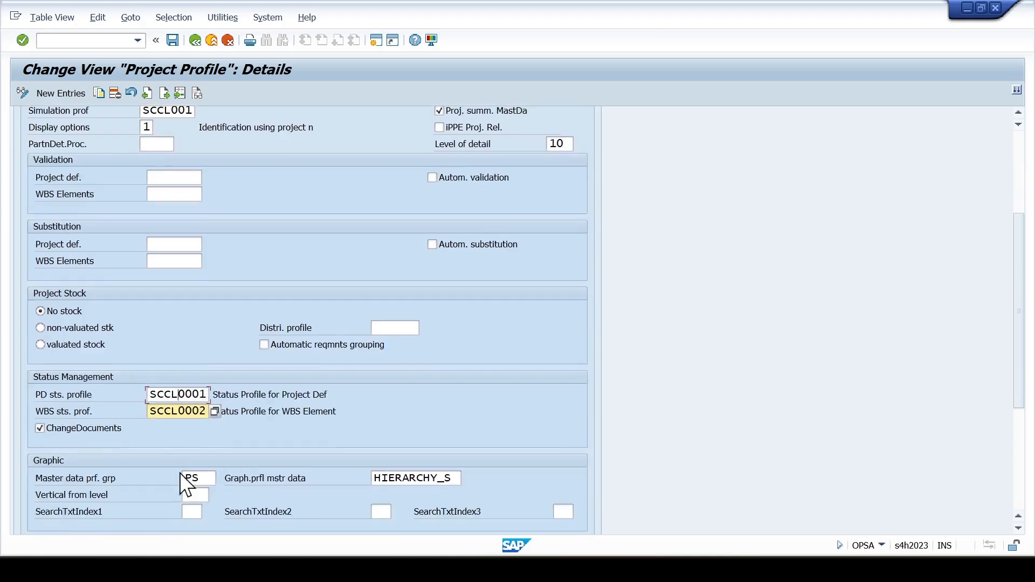
{"action": "scroll", "coordinate": [178, 468], "scroll_direction": "down", "scroll_amount": 3}
{"action": "left_click", "coordinate": [61, 330]}
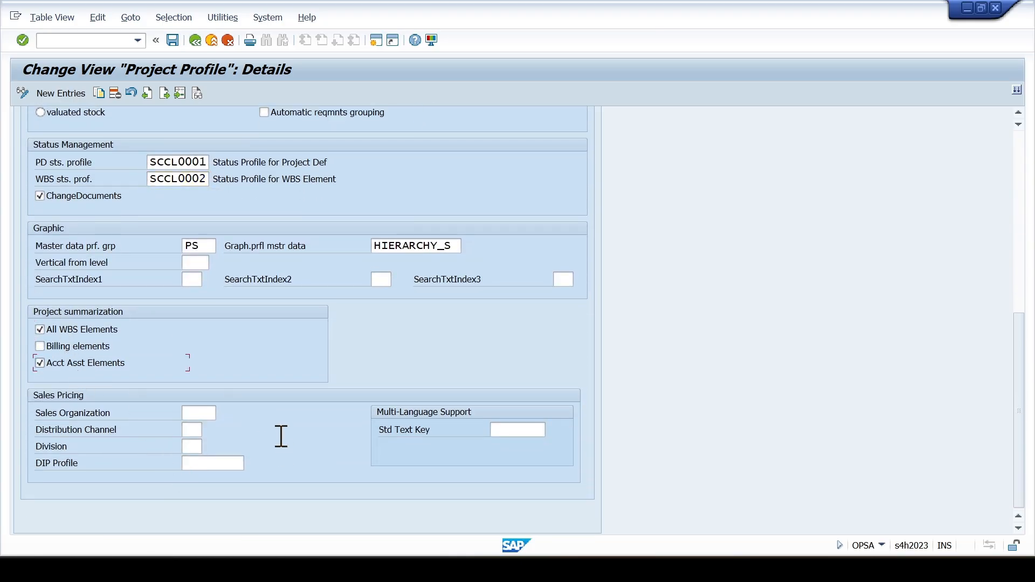
{"action": "scroll", "coordinate": [281, 435], "scroll_direction": "up", "scroll_amount": 2}
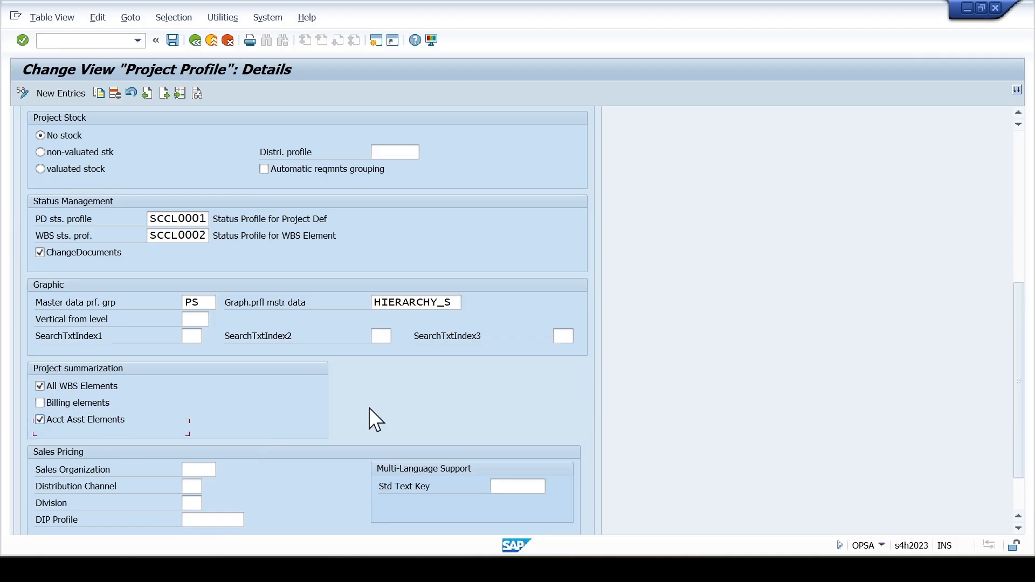
{"action": "scroll", "coordinate": [376, 401], "scroll_direction": "up", "scroll_amount": 11}
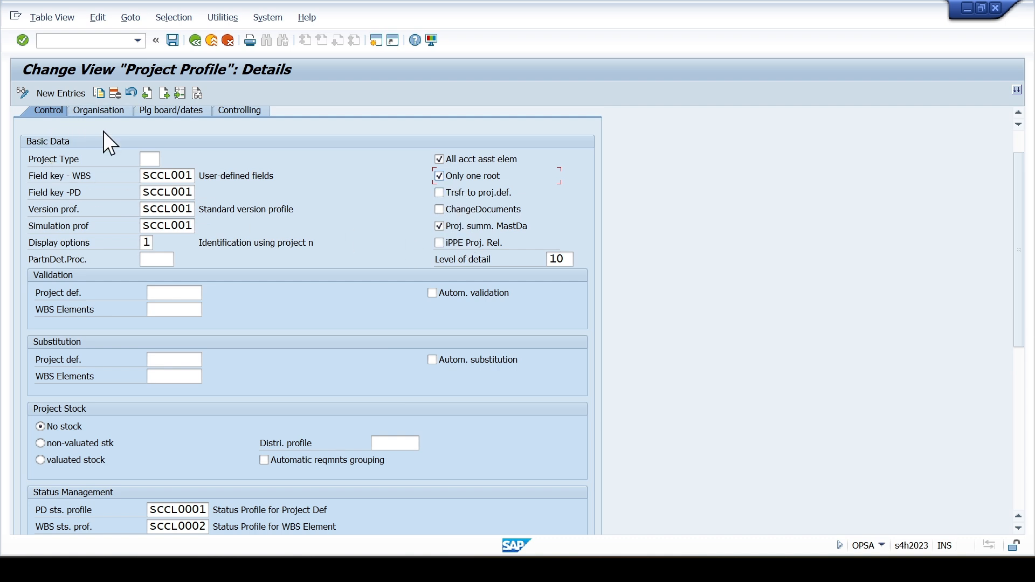
- Assign WBS scheduling profile SCCL00000001 in the project profile's planning board and dates settings
{"action": "scroll", "coordinate": [105, 129], "scroll_direction": "up", "scroll_amount": 1}
{"action": "left_click", "coordinate": [166, 134]}
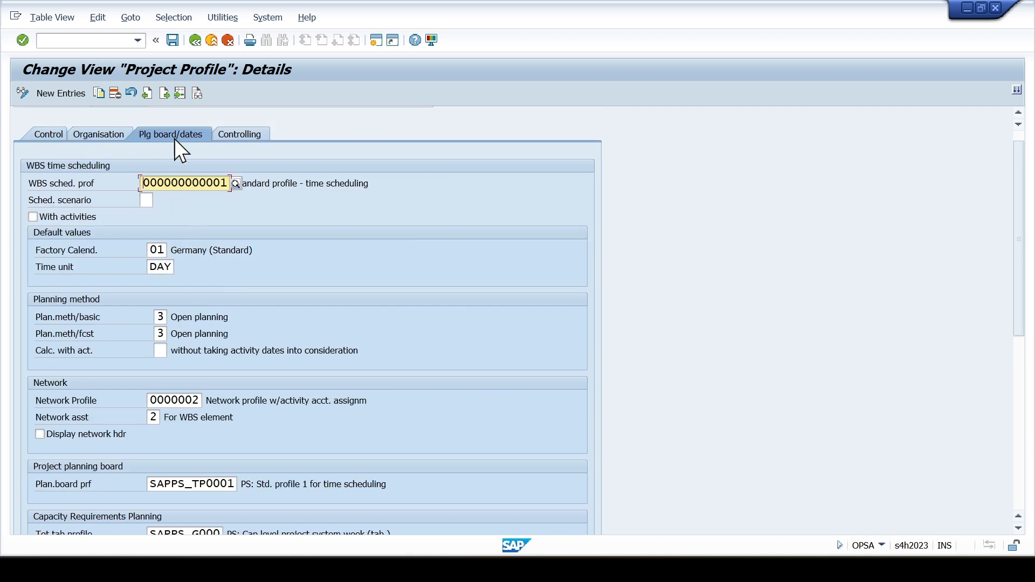
{"action": "left_click", "coordinate": [234, 184]}
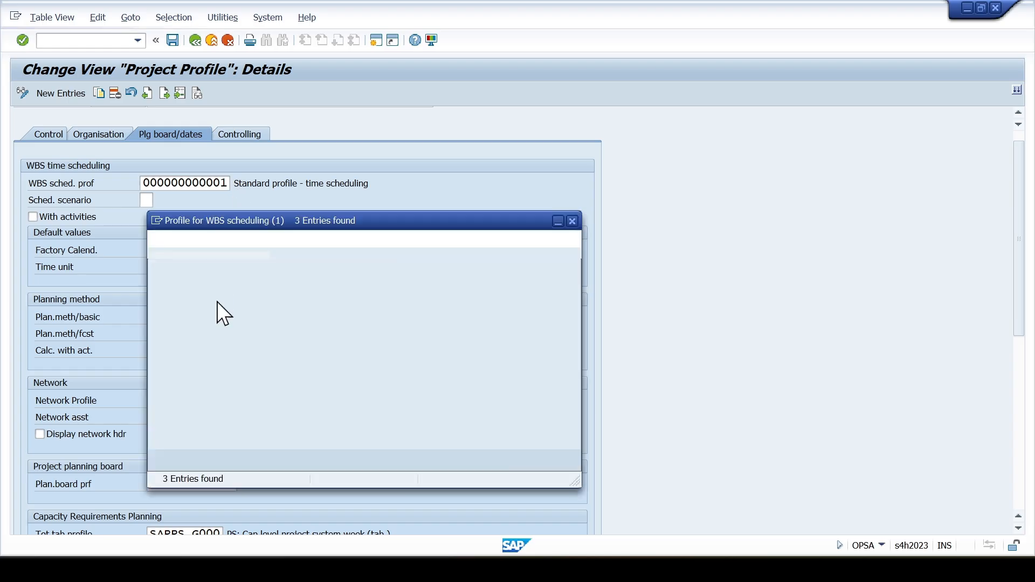
{"action": "left_click", "coordinate": [197, 314]}
{"action": "double_click", "coordinate": [197, 315]}
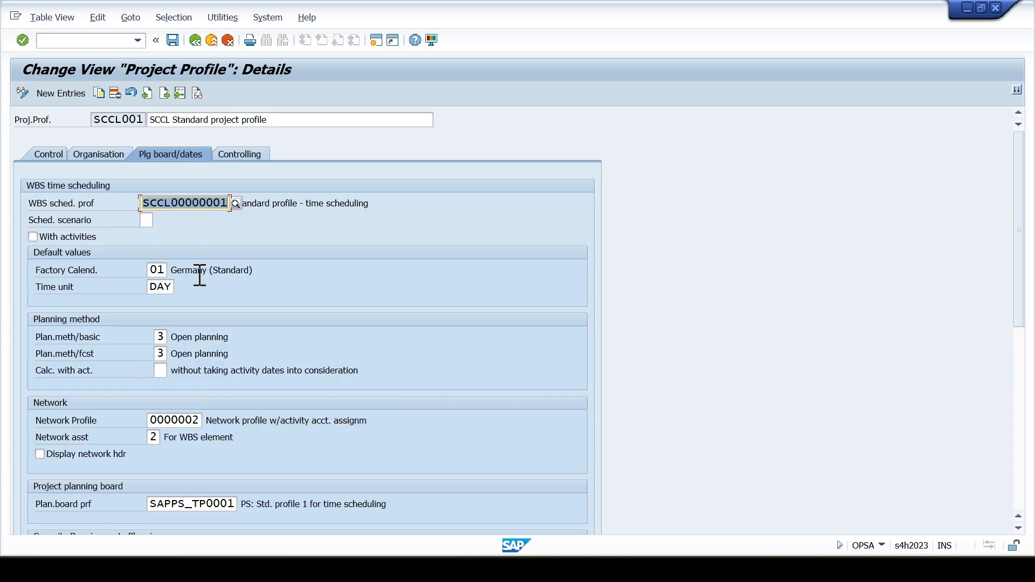
- Assign network profile SCCL002 to the project profile and look over the remaining planning board settings
{"action": "scroll", "coordinate": [195, 274], "scroll_direction": "down", "scroll_amount": 3}
{"action": "scroll", "coordinate": [201, 291], "scroll_direction": "down", "scroll_amount": 1}
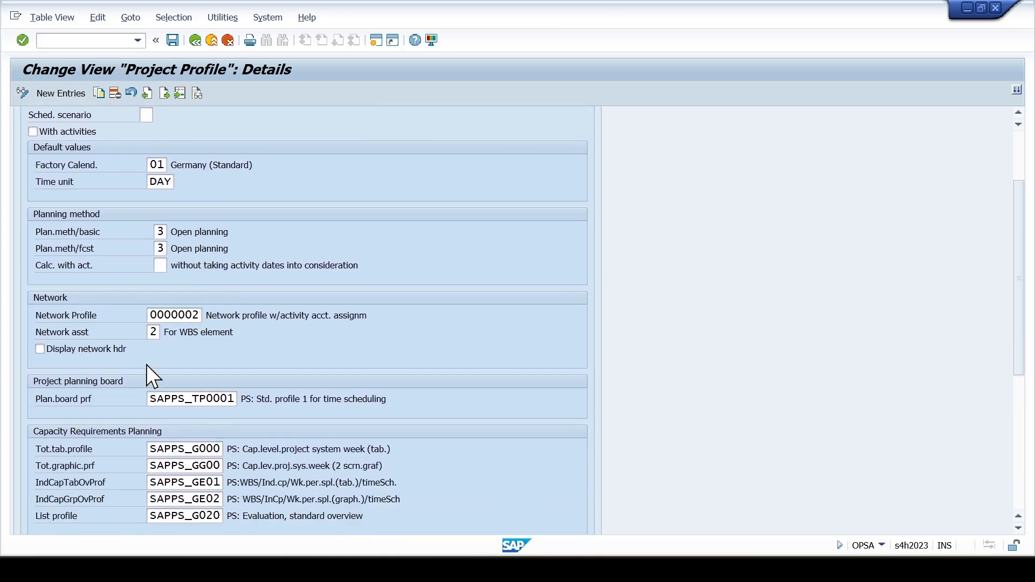
{"action": "left_click", "coordinate": [198, 315]}
{"action": "key", "text": "F4"}
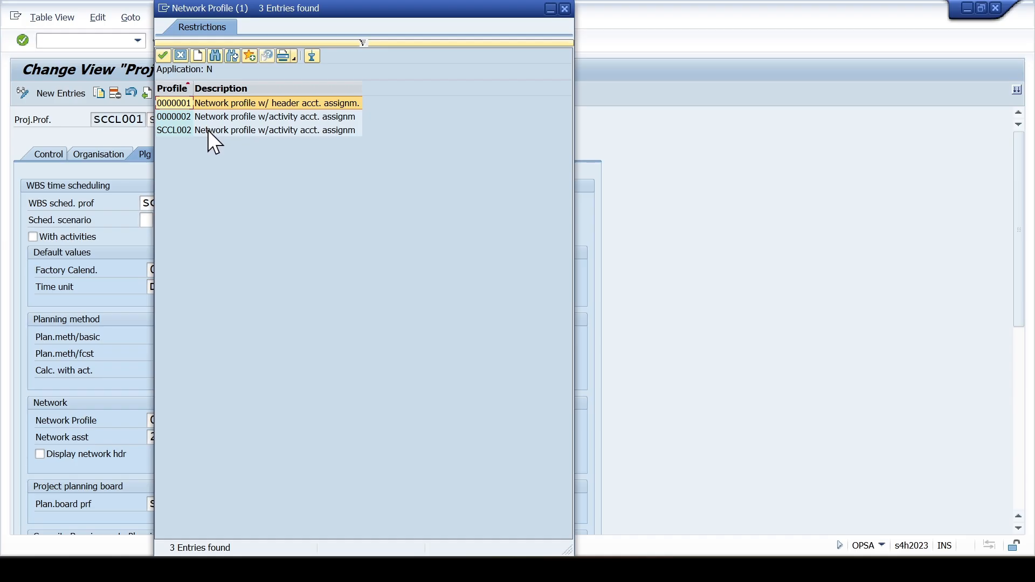
{"action": "double_click", "coordinate": [208, 131]}
{"action": "scroll", "coordinate": [277, 389], "scroll_direction": "down", "scroll_amount": 2}
{"action": "scroll", "coordinate": [282, 396], "scroll_direction": "down", "scroll_amount": 5}
{"action": "scroll", "coordinate": [280, 395], "scroll_direction": "up", "scroll_amount": 7}
{"action": "scroll", "coordinate": [264, 388], "scroll_direction": "down", "scroll_amount": 2}
{"action": "scroll", "coordinate": [250, 392], "scroll_direction": "up", "scroll_amount": 2}
- Assign planning profile SCCL01 in the controlling settings of project profile SCCL001
{"action": "left_click", "coordinate": [238, 156]}
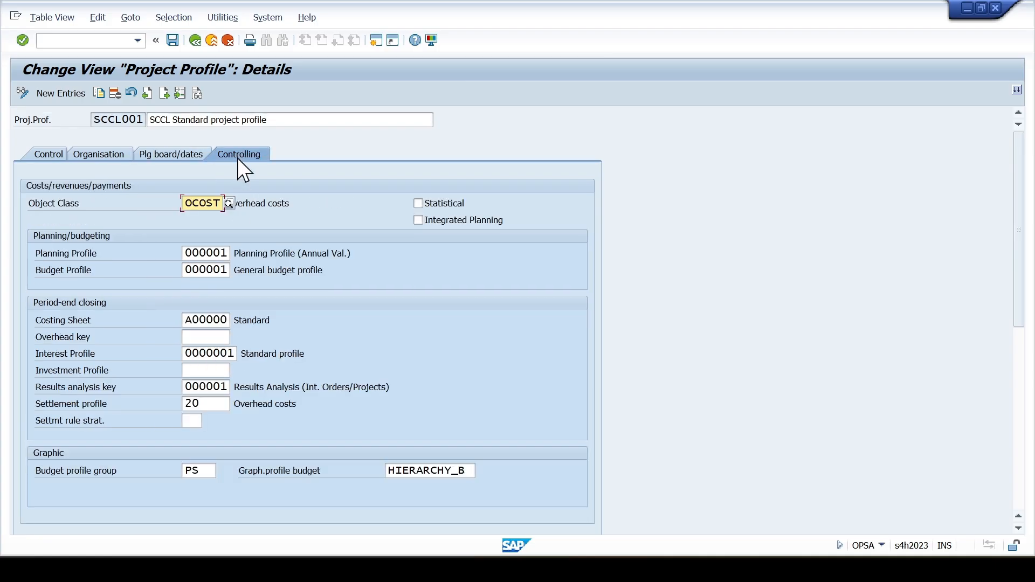
{"action": "left_click_drag", "start_coordinate": [199, 258], "coordinate": [224, 256]}
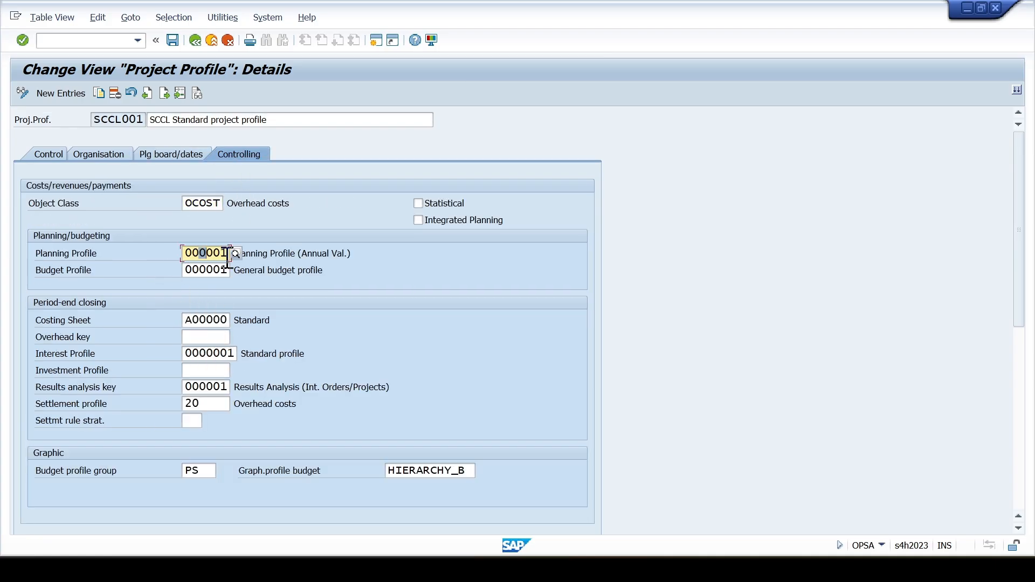
{"action": "left_click", "coordinate": [238, 258]}
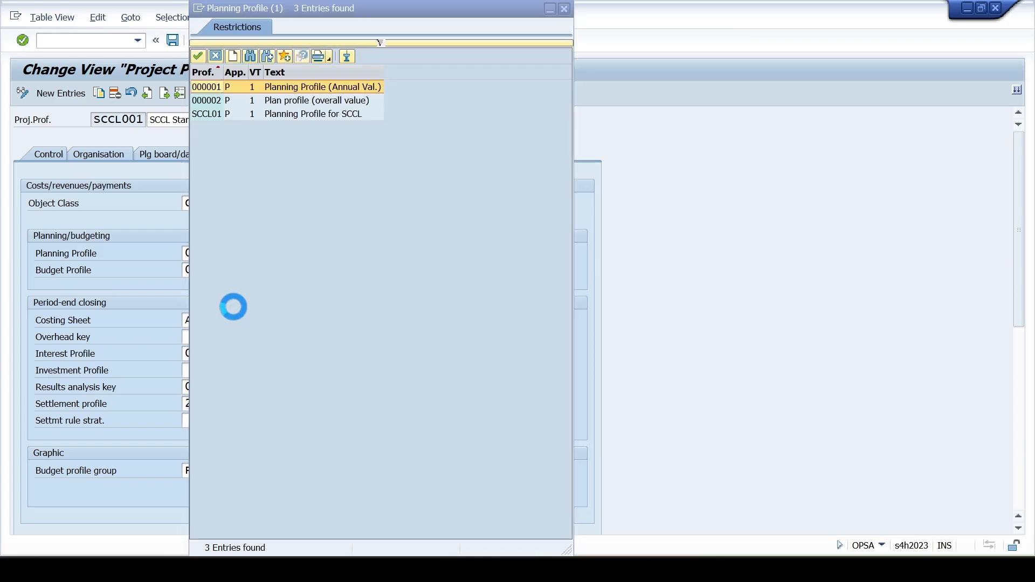
{"action": "double_click", "coordinate": [219, 115]}
- Assign budget profile SCCL01 and save the project profile to the SCCL:PS Enterprise Structure Configurations customizing request
{"action": "left_click", "coordinate": [217, 270]}
{"action": "left_click", "coordinate": [235, 274]}
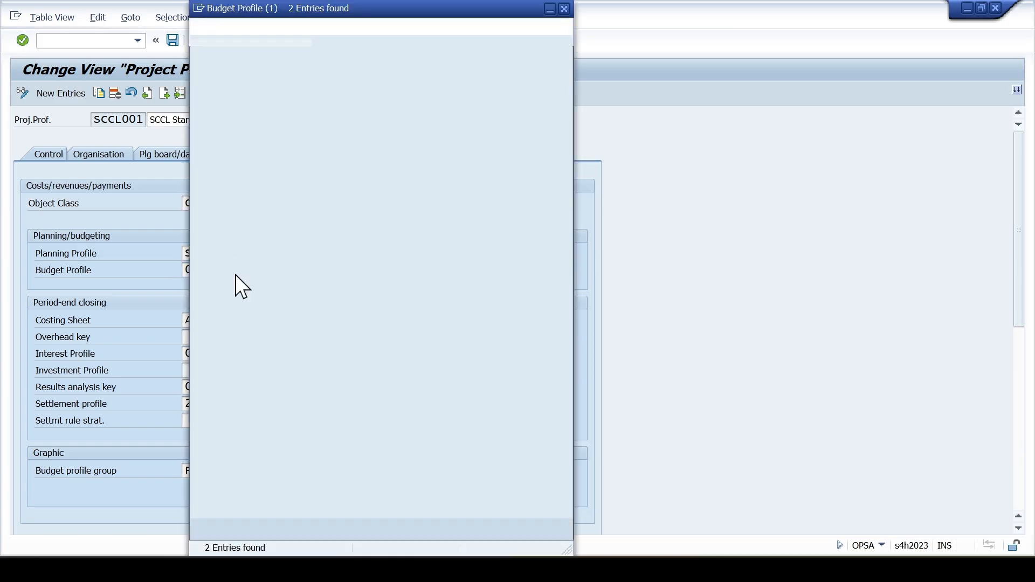
{"action": "double_click", "coordinate": [256, 96]}
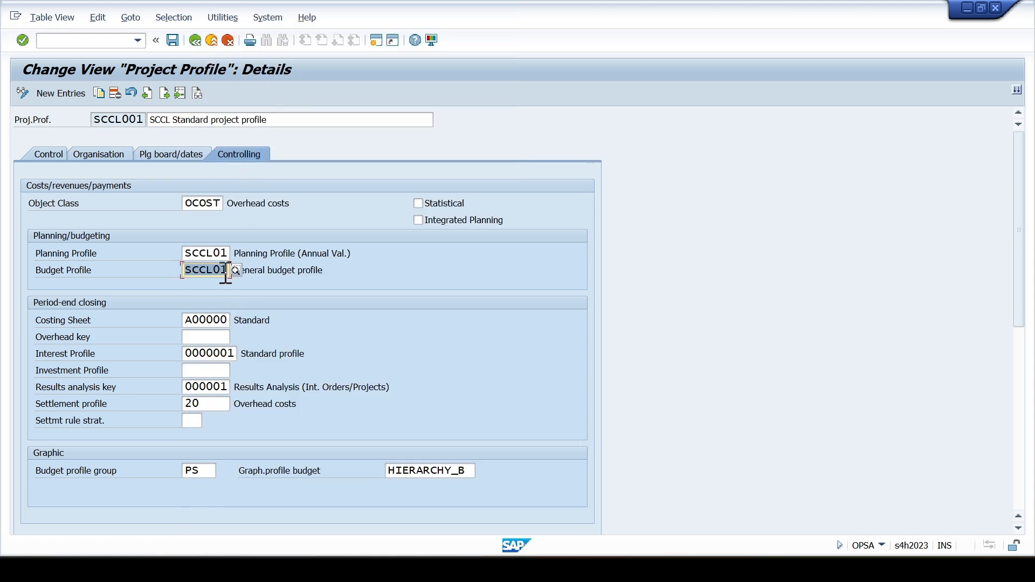
{"action": "left_click", "coordinate": [173, 41]}
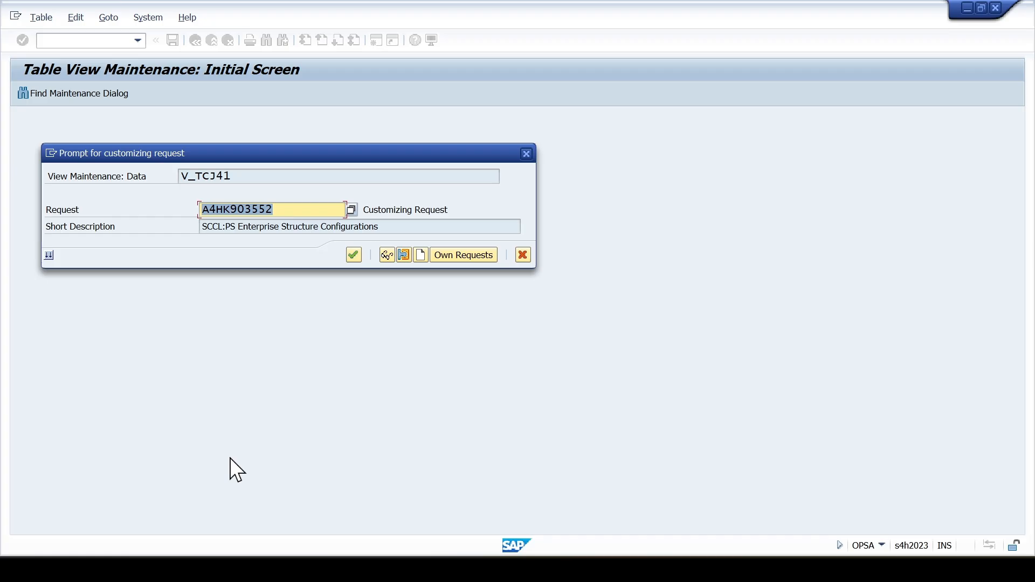
{"action": "left_click", "coordinate": [349, 257]}
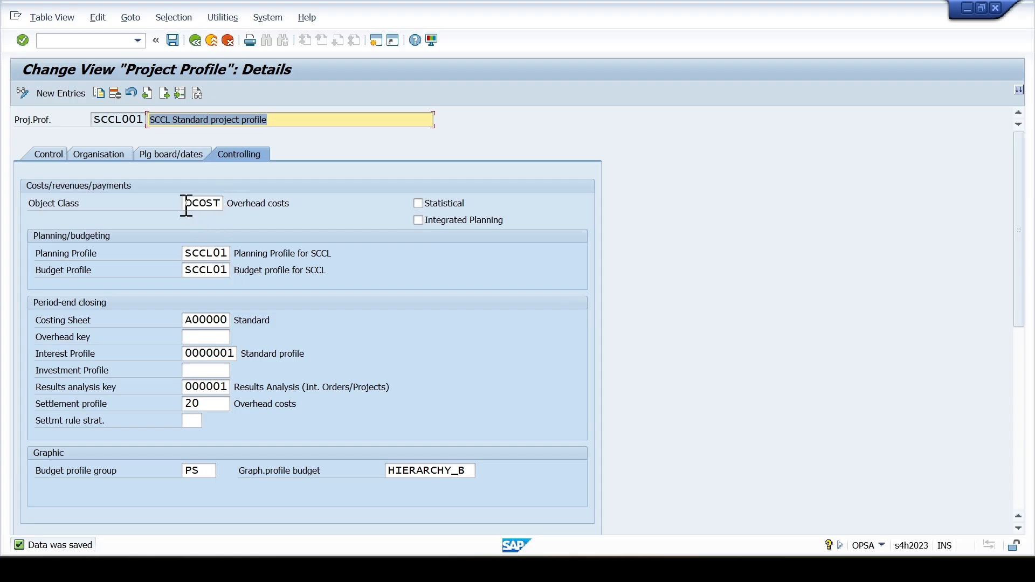
- Examine the object class, costing sheet, interest profile and results analysis key in the controlling settings, and save the project profile again
{"action": "left_click", "coordinate": [207, 204]}
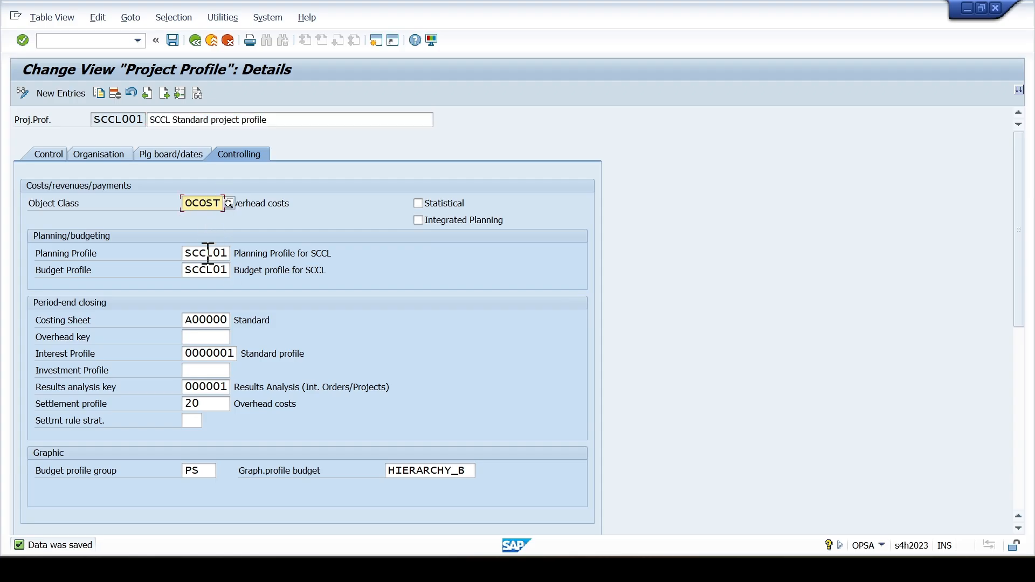
{"action": "left_click_drag", "start_coordinate": [181, 203], "coordinate": [208, 203]}
{"action": "left_click_drag", "start_coordinate": [183, 320], "coordinate": [228, 319]}
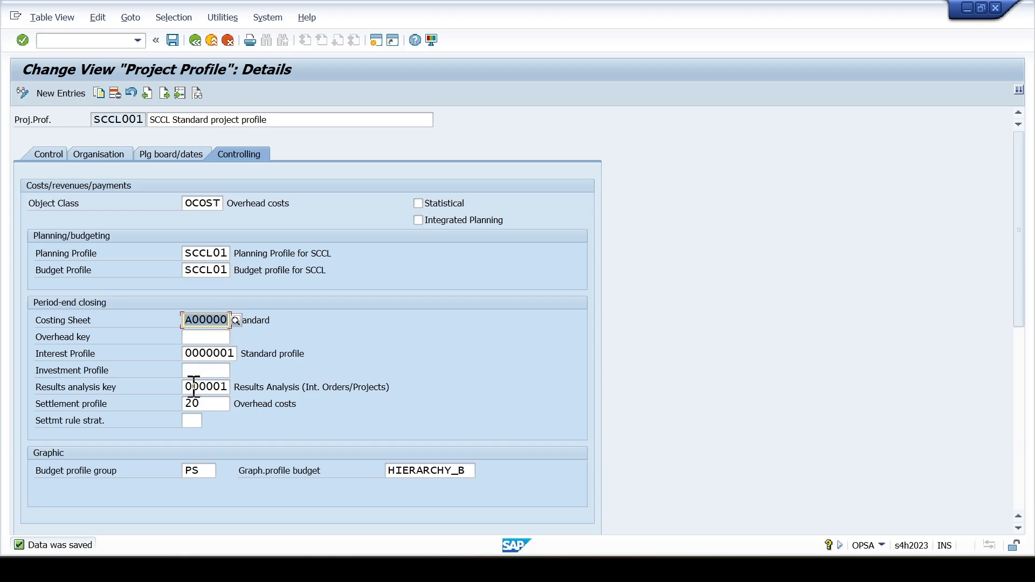
{"action": "left_click_drag", "start_coordinate": [185, 386], "coordinate": [225, 387]}
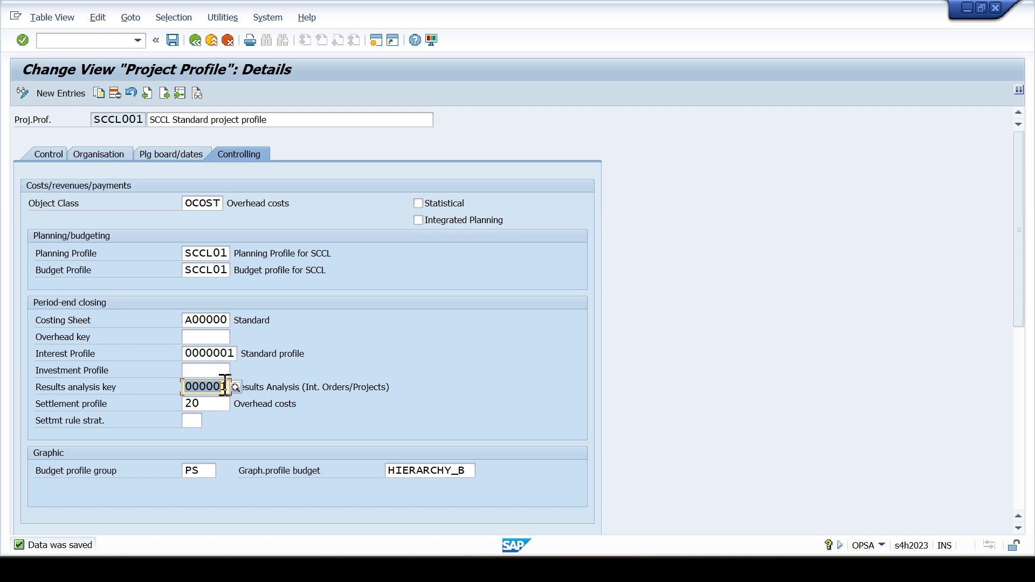
{"action": "left_click", "coordinate": [226, 386]}
{"action": "left_click", "coordinate": [220, 353]}
{"action": "left_click", "coordinate": [214, 354]}
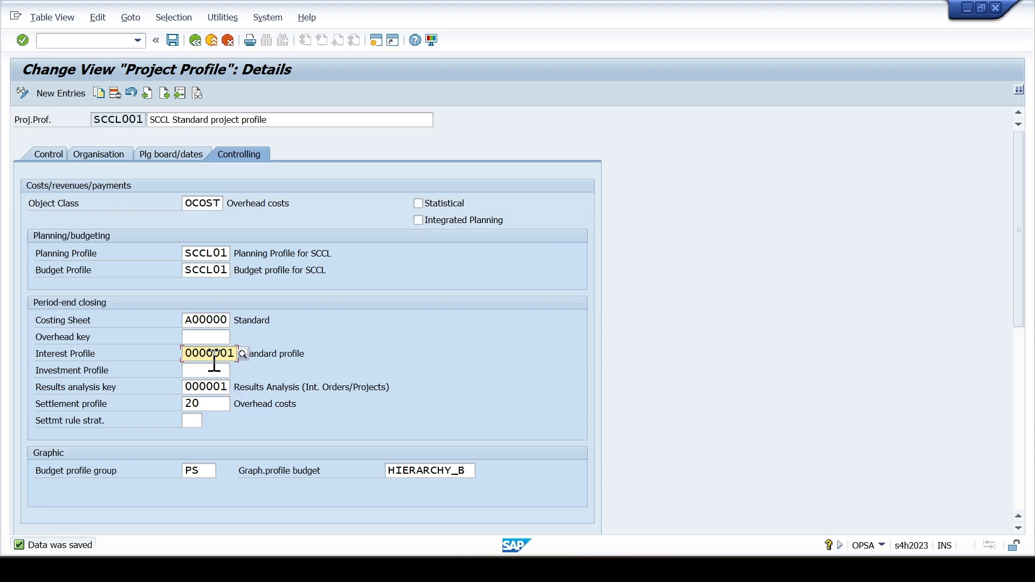
{"action": "left_click", "coordinate": [214, 387]}
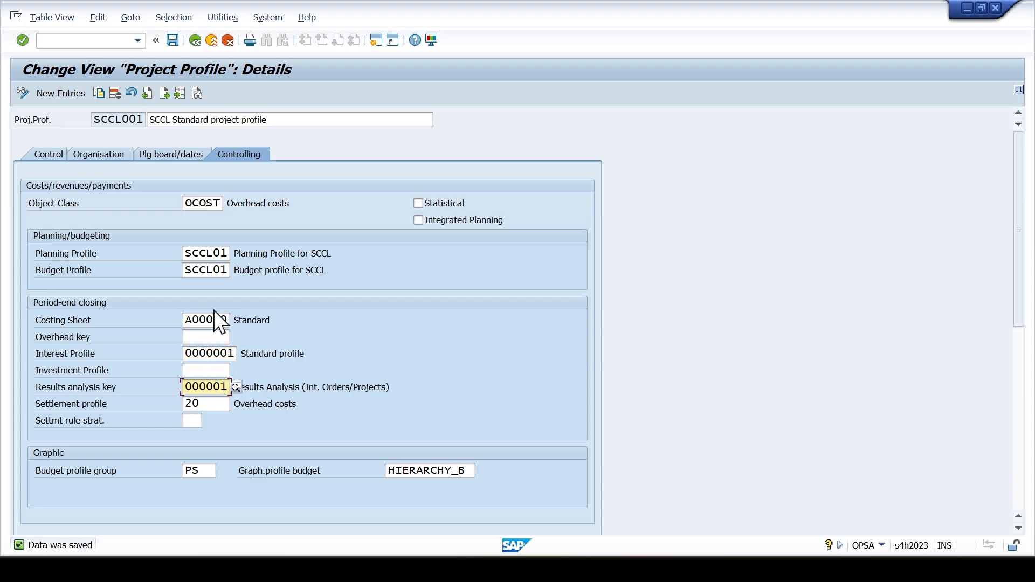
{"action": "left_click", "coordinate": [170, 41]}
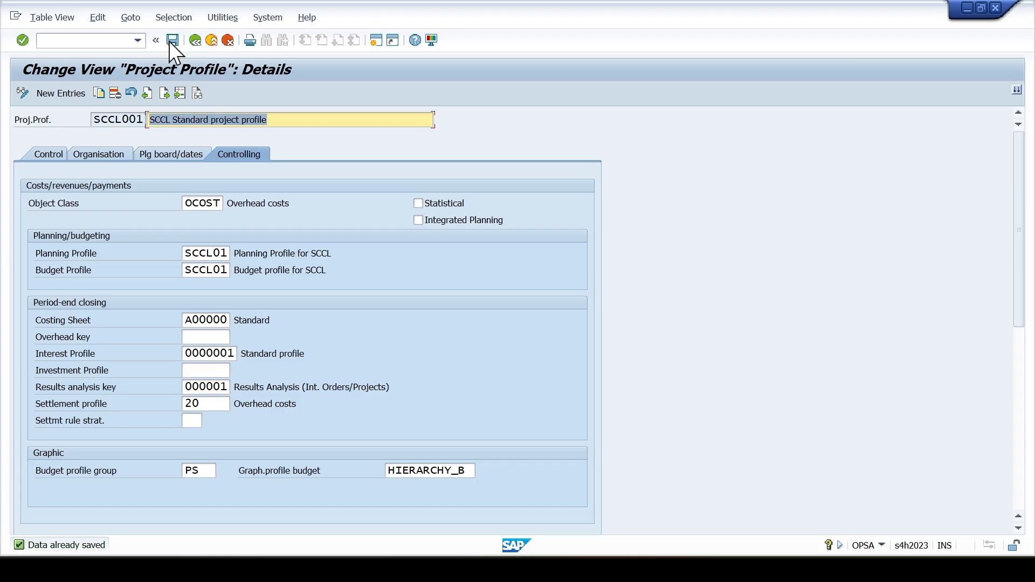